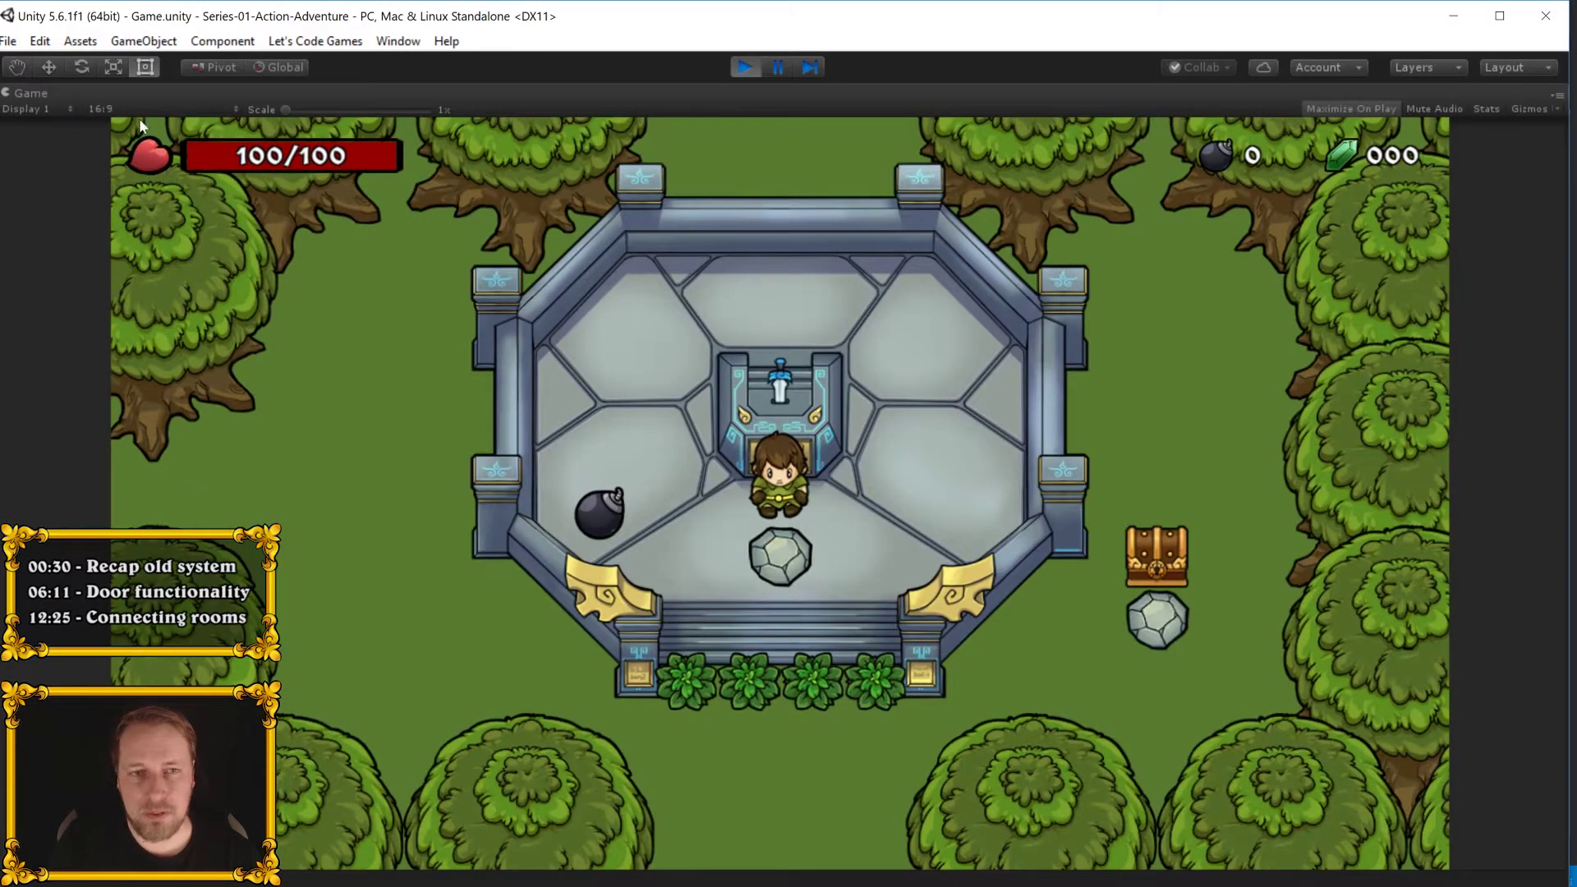
- Restore the full editor layout from the maximized Game view and zoom out the Scene view
{"action": "right_click", "coordinate": [62, 94]}
{"action": "left_click", "coordinate": [123, 156]}
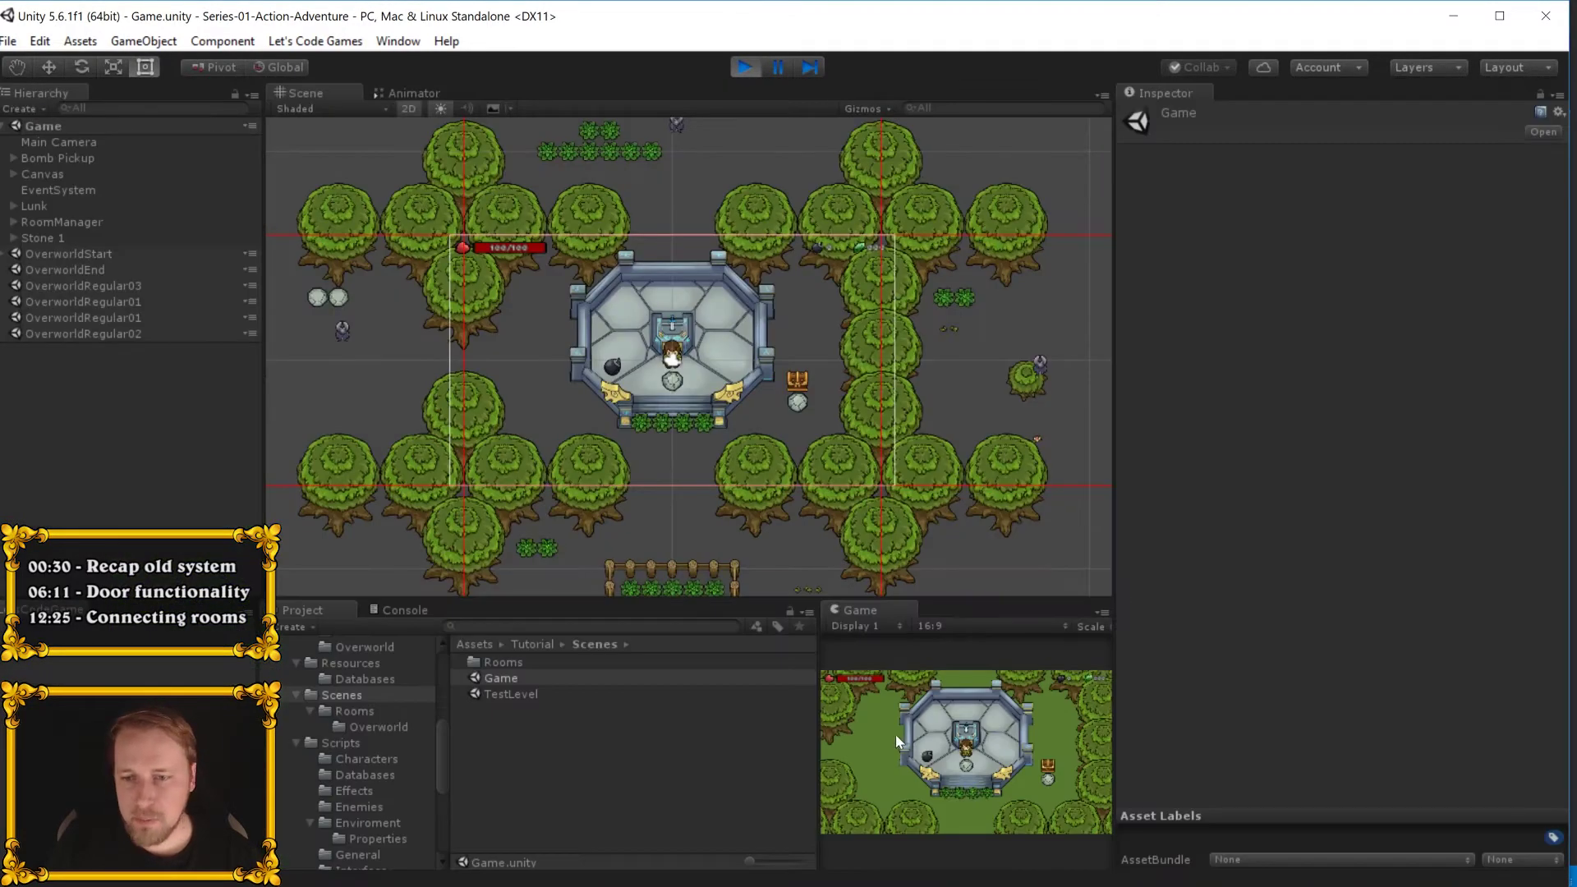
{"action": "scroll", "coordinate": [639, 496], "scroll_direction": "down", "scroll_amount": 3}
{"action": "scroll", "coordinate": [638, 488], "scroll_direction": "down", "scroll_amount": 2}
{"action": "scroll", "coordinate": [637, 491], "scroll_direction": "down", "scroll_amount": 2}
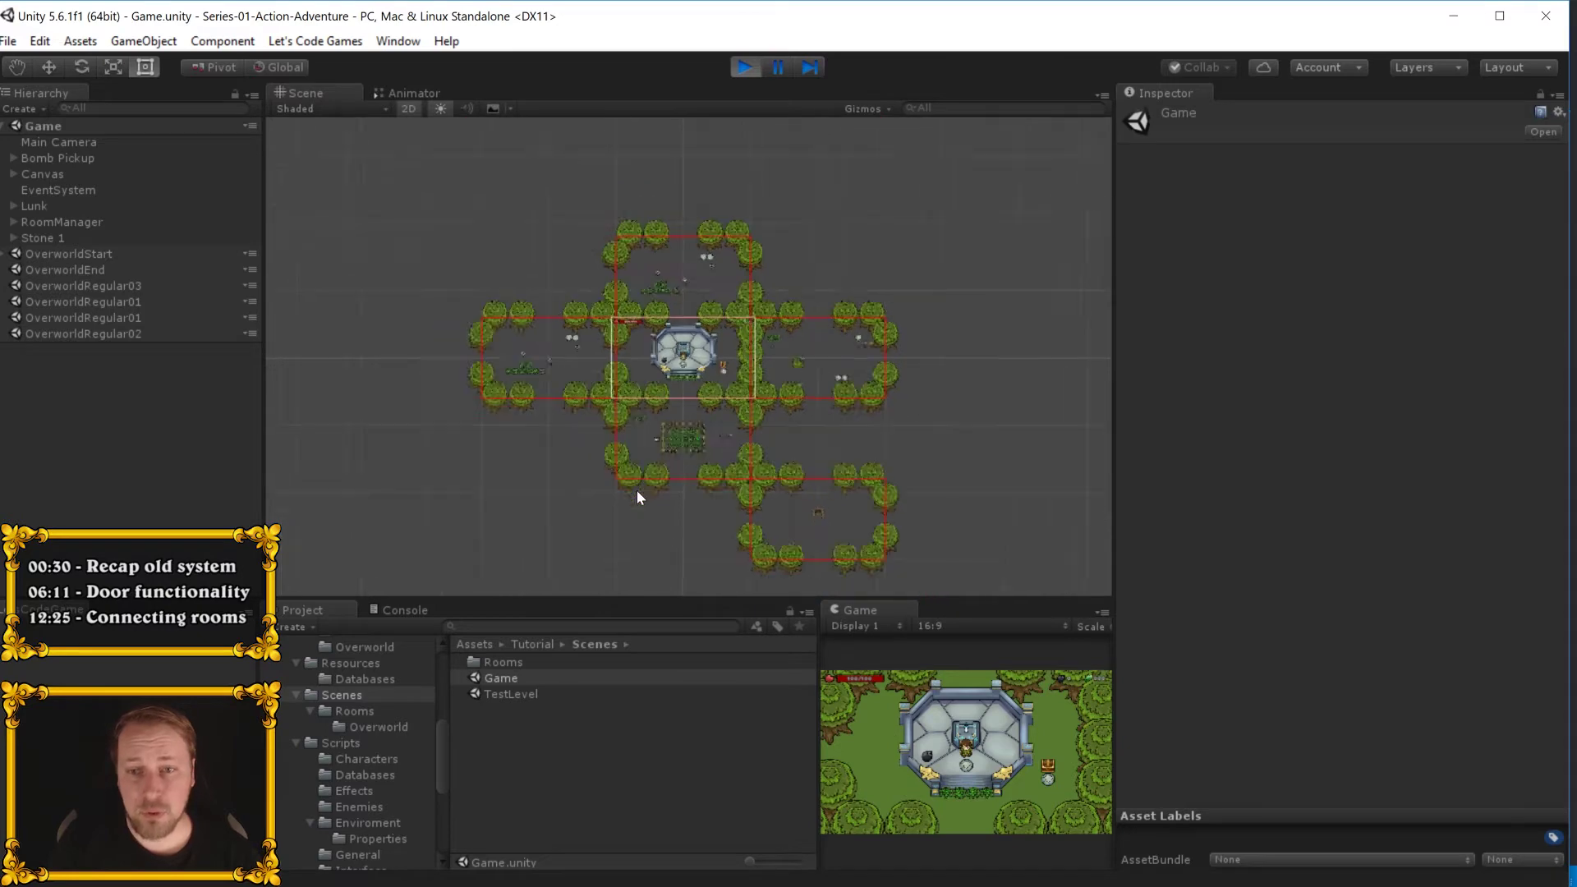
{"action": "scroll", "coordinate": [638, 491], "scroll_direction": "up", "scroll_amount": 3}
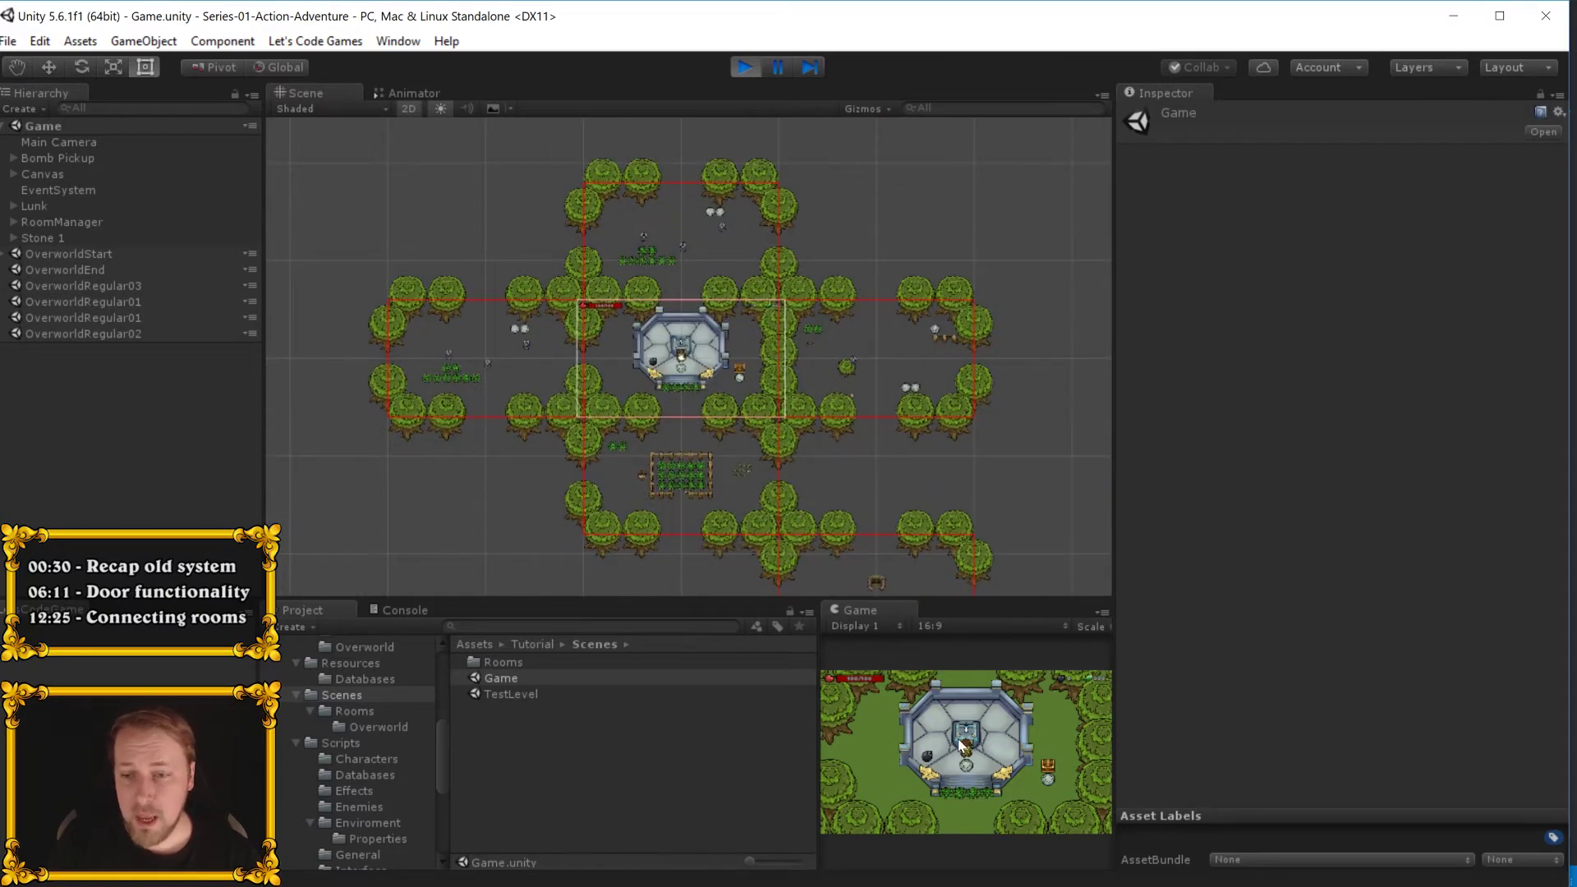
- Walk the player south into the neighbouring room, then stop the game and select RoomManager
{"action": "key", "text": "Up"}
{"action": "key", "text": "Left"}
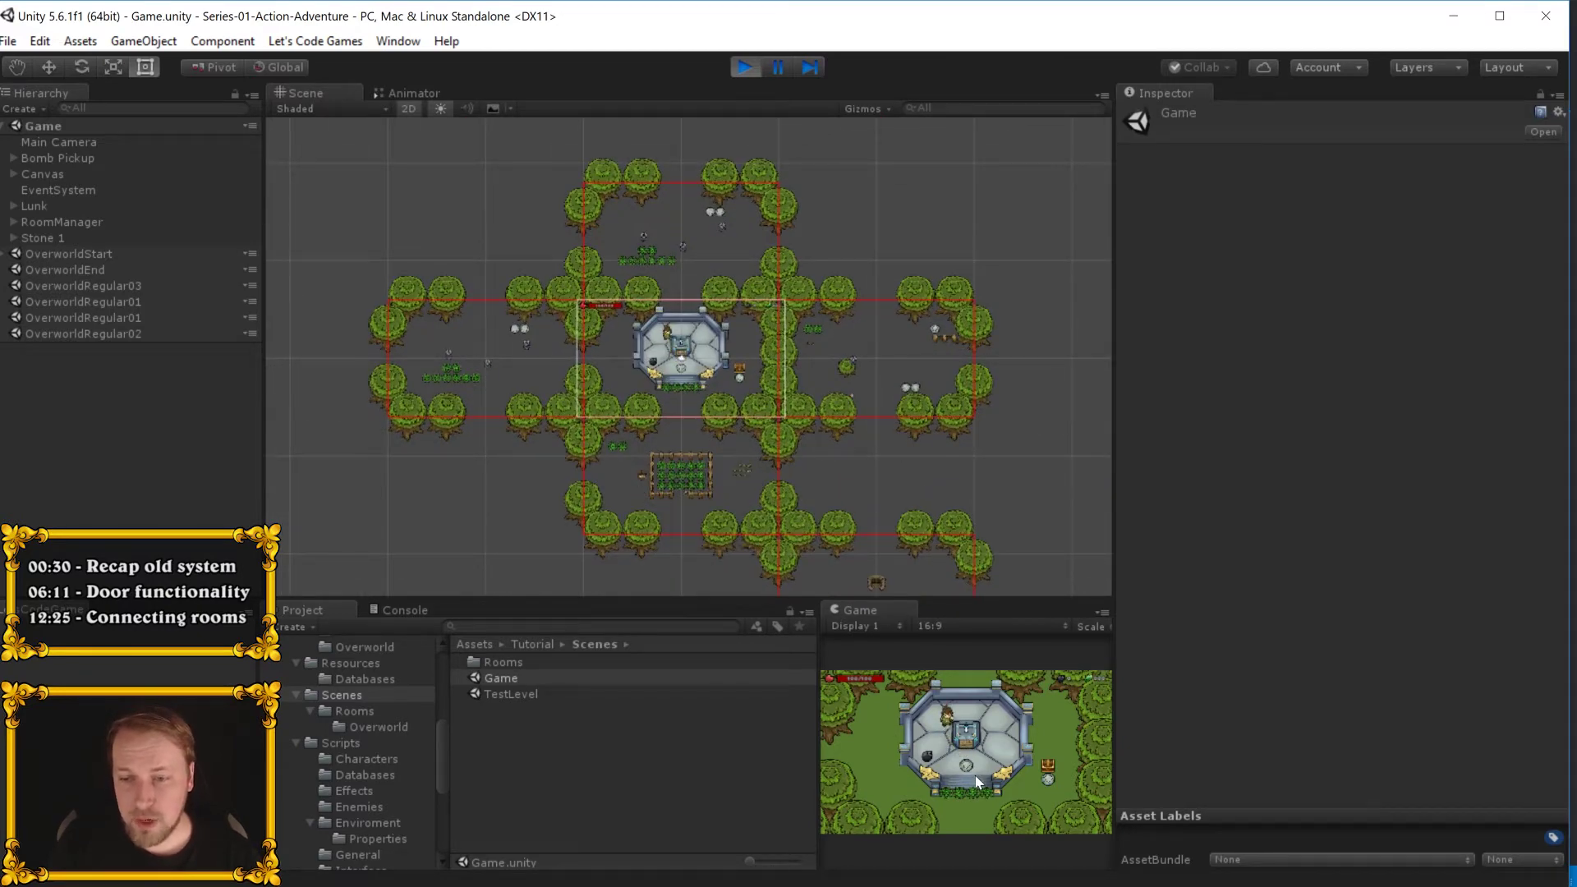
{"action": "key", "text": "Down"}
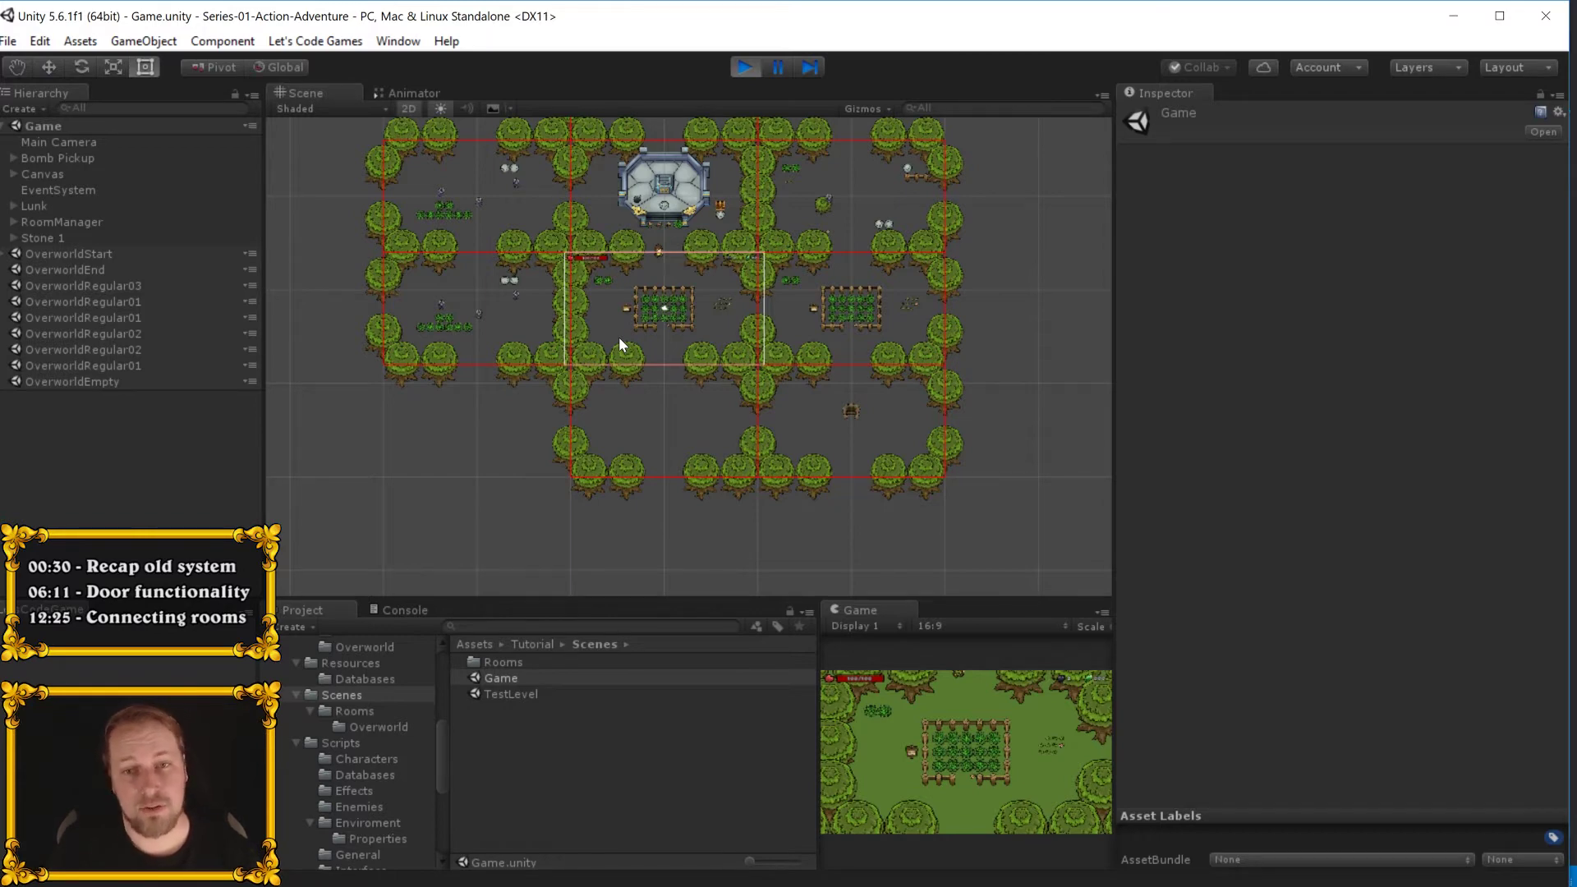
{"action": "key", "text": "ctrl+p"}
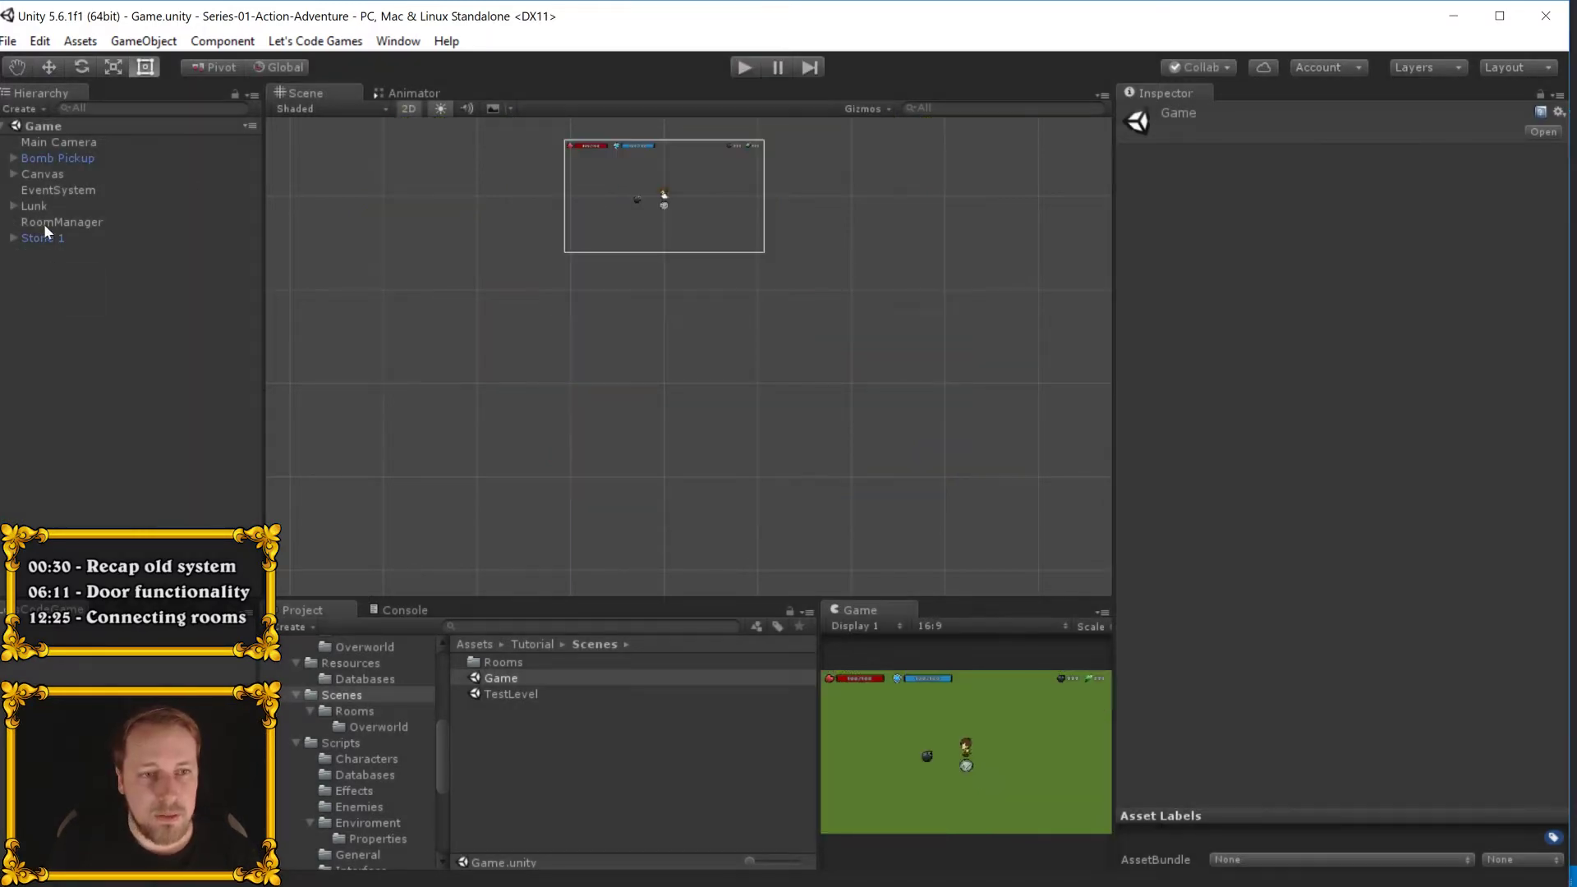
{"action": "left_click", "coordinate": [47, 222]}
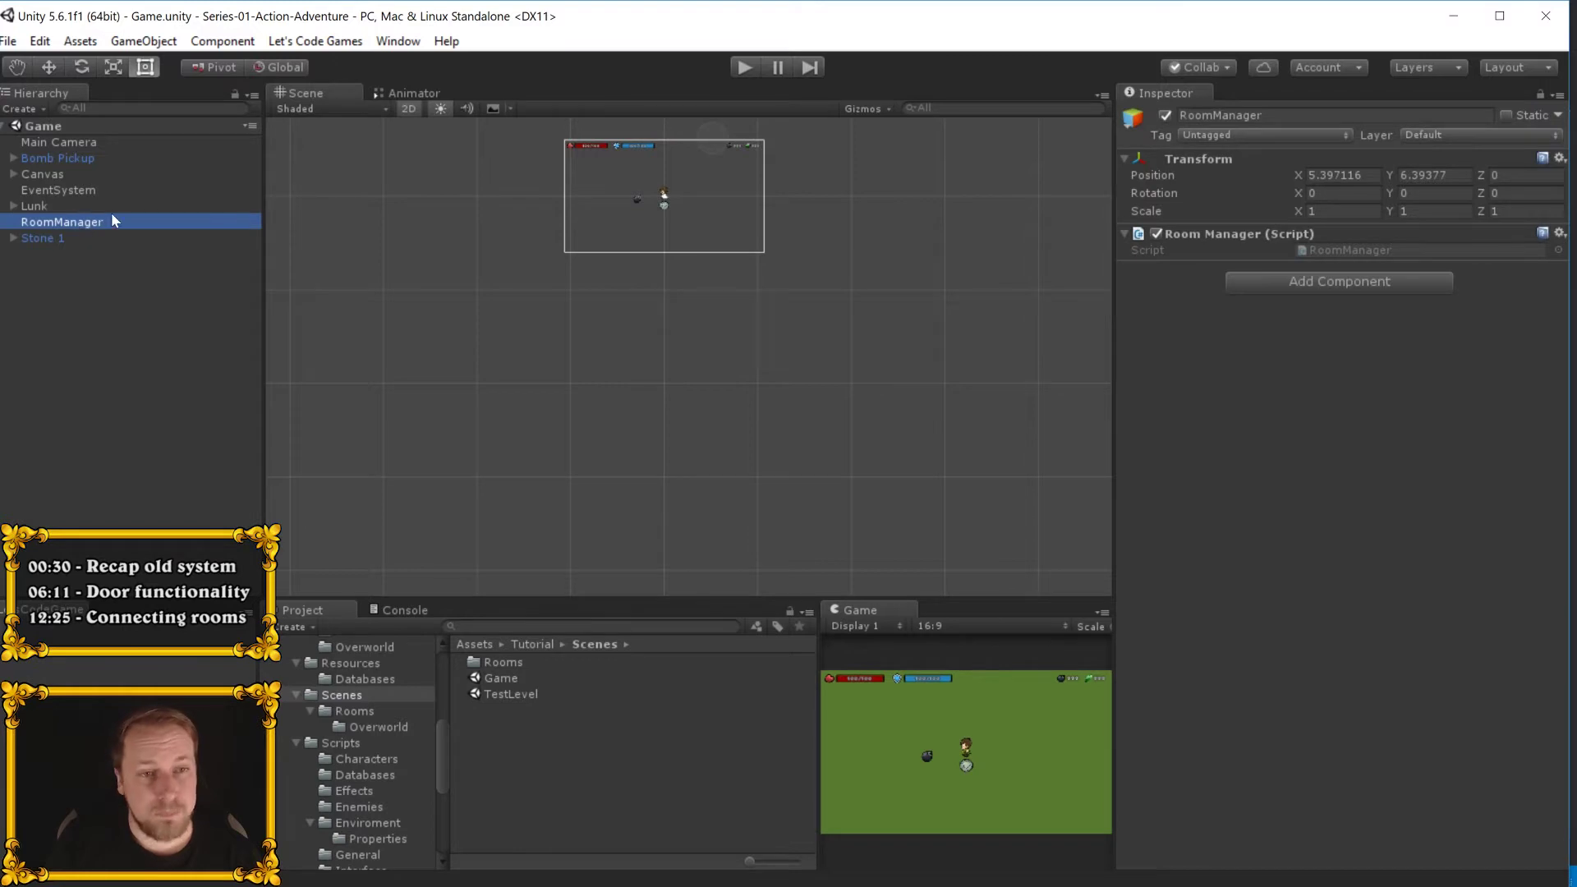
- Open the RoomManager script and review Start's LoadRoom calls for the Start room at 0, 0 and the End room
{"action": "double_click", "coordinate": [1336, 251]}
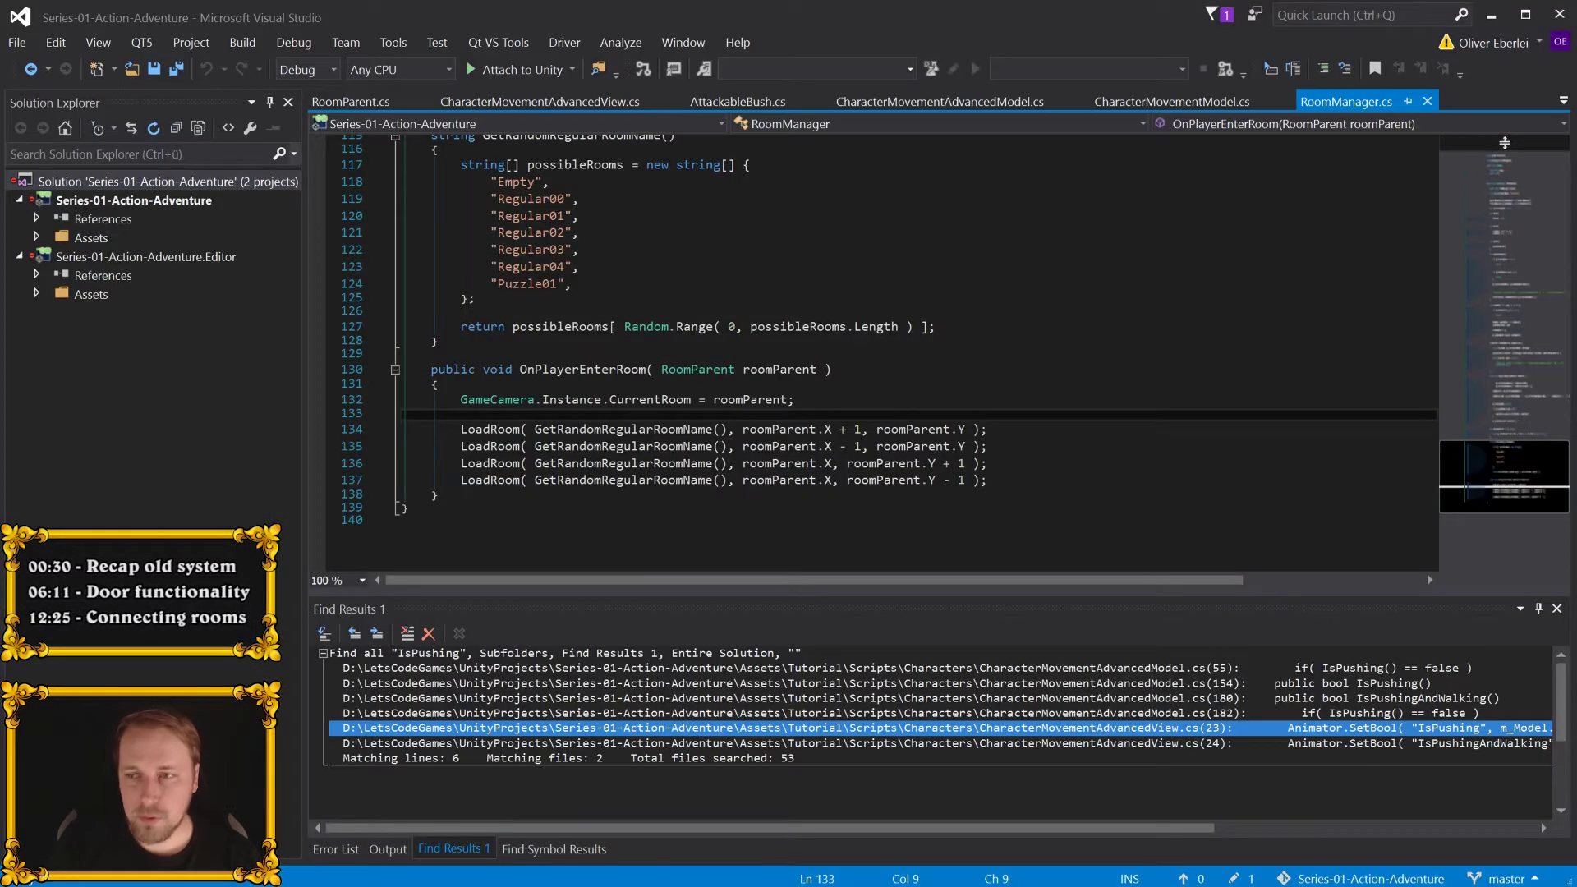
{"action": "left_click_drag", "start_coordinate": [1502, 224], "coordinate": [1502, 244]}
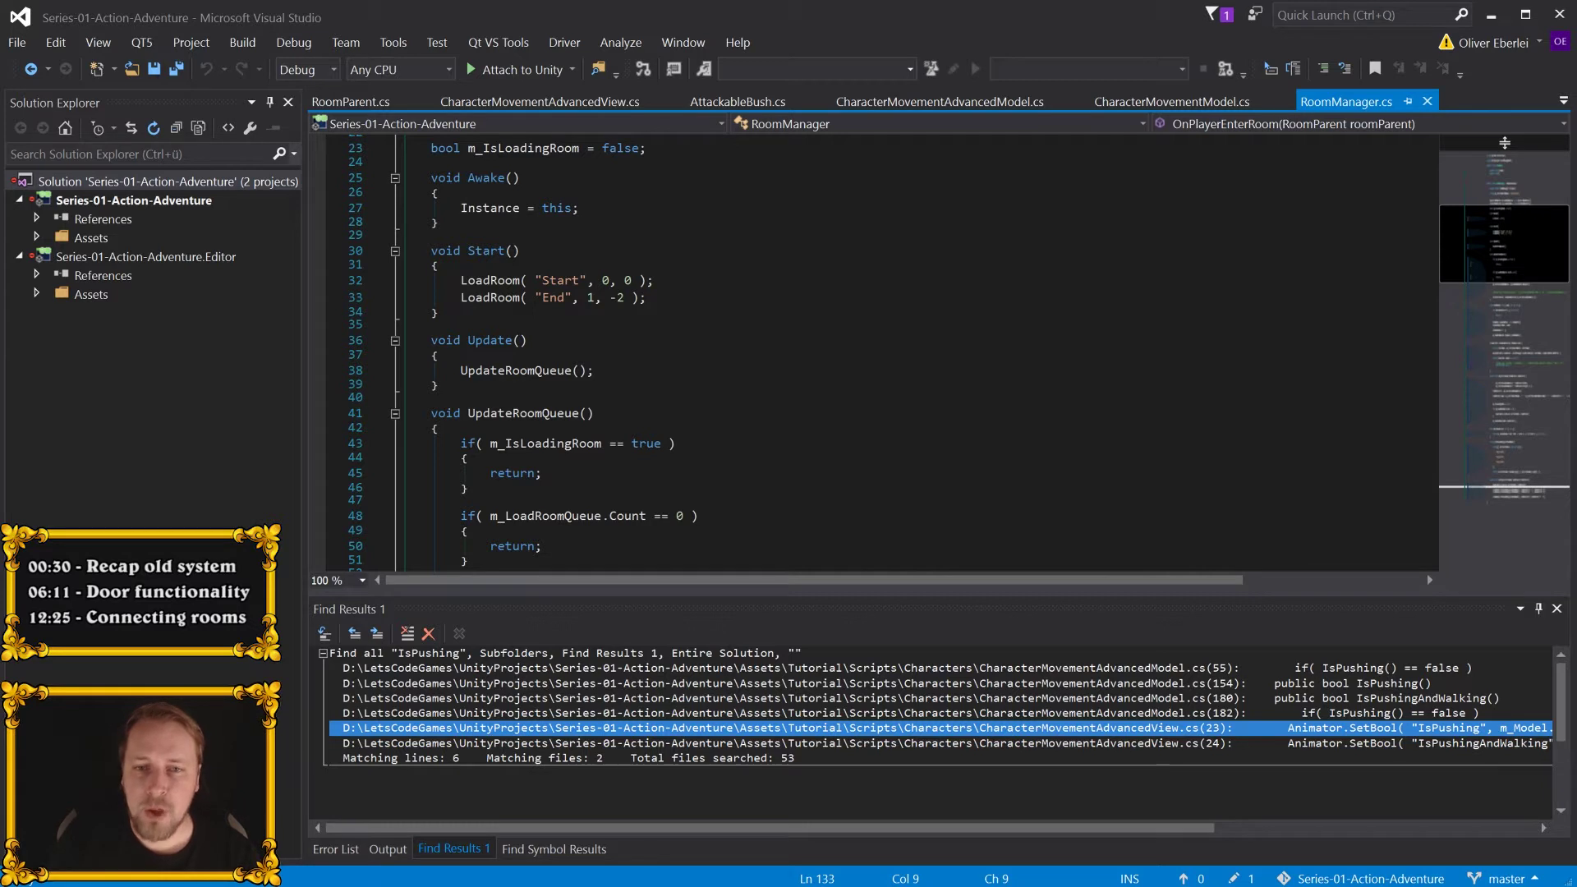
{"action": "left_click", "coordinate": [490, 281]}
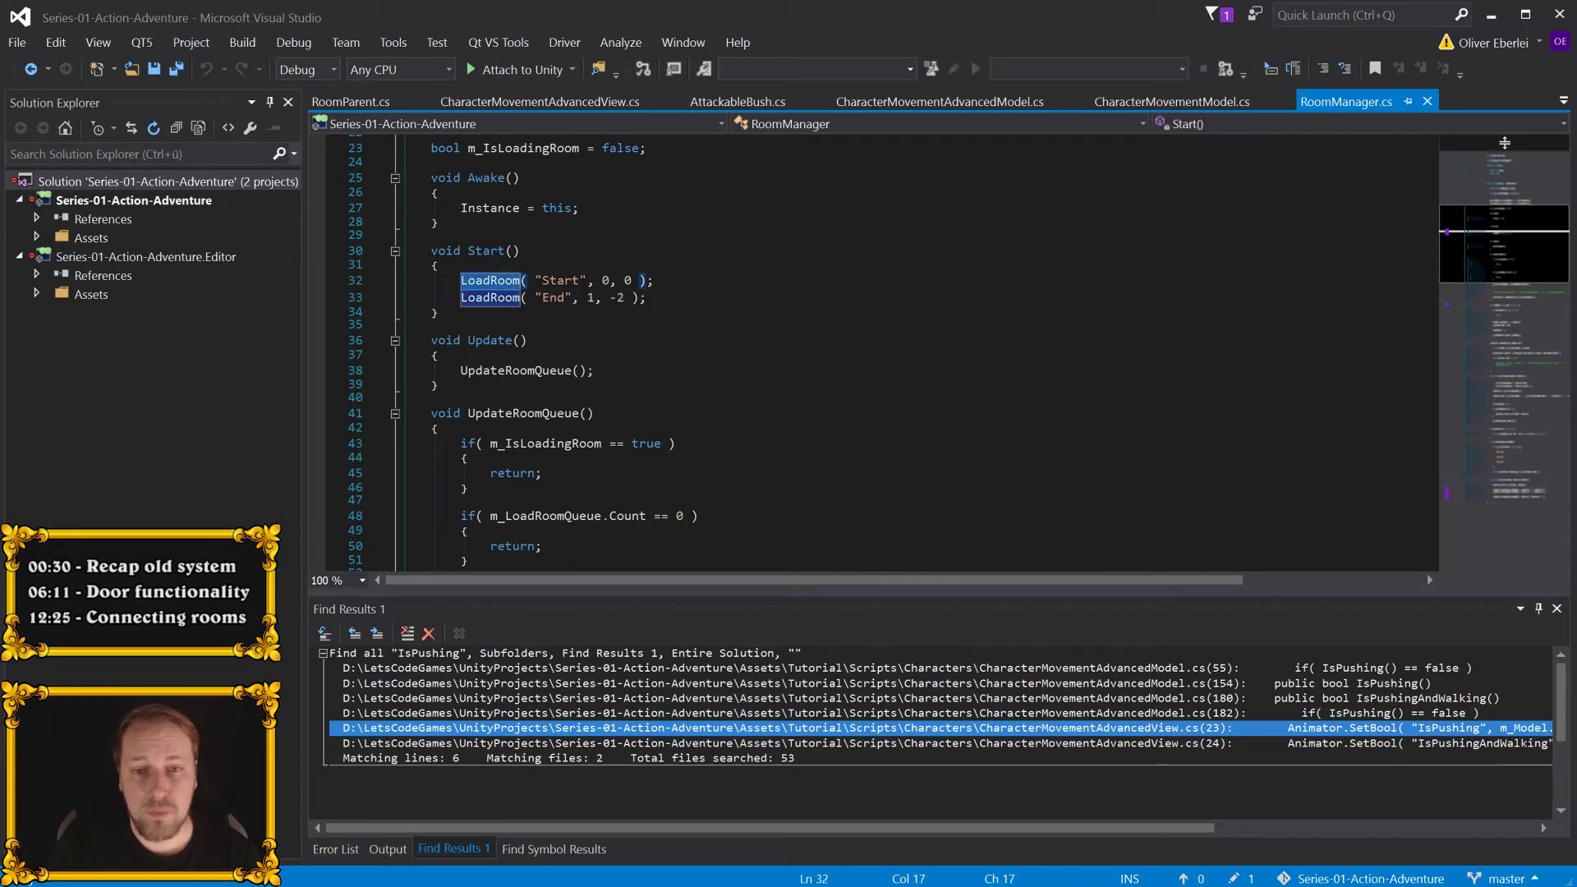
{"action": "left_click_drag", "start_coordinate": [536, 280], "coordinate": [588, 280]}
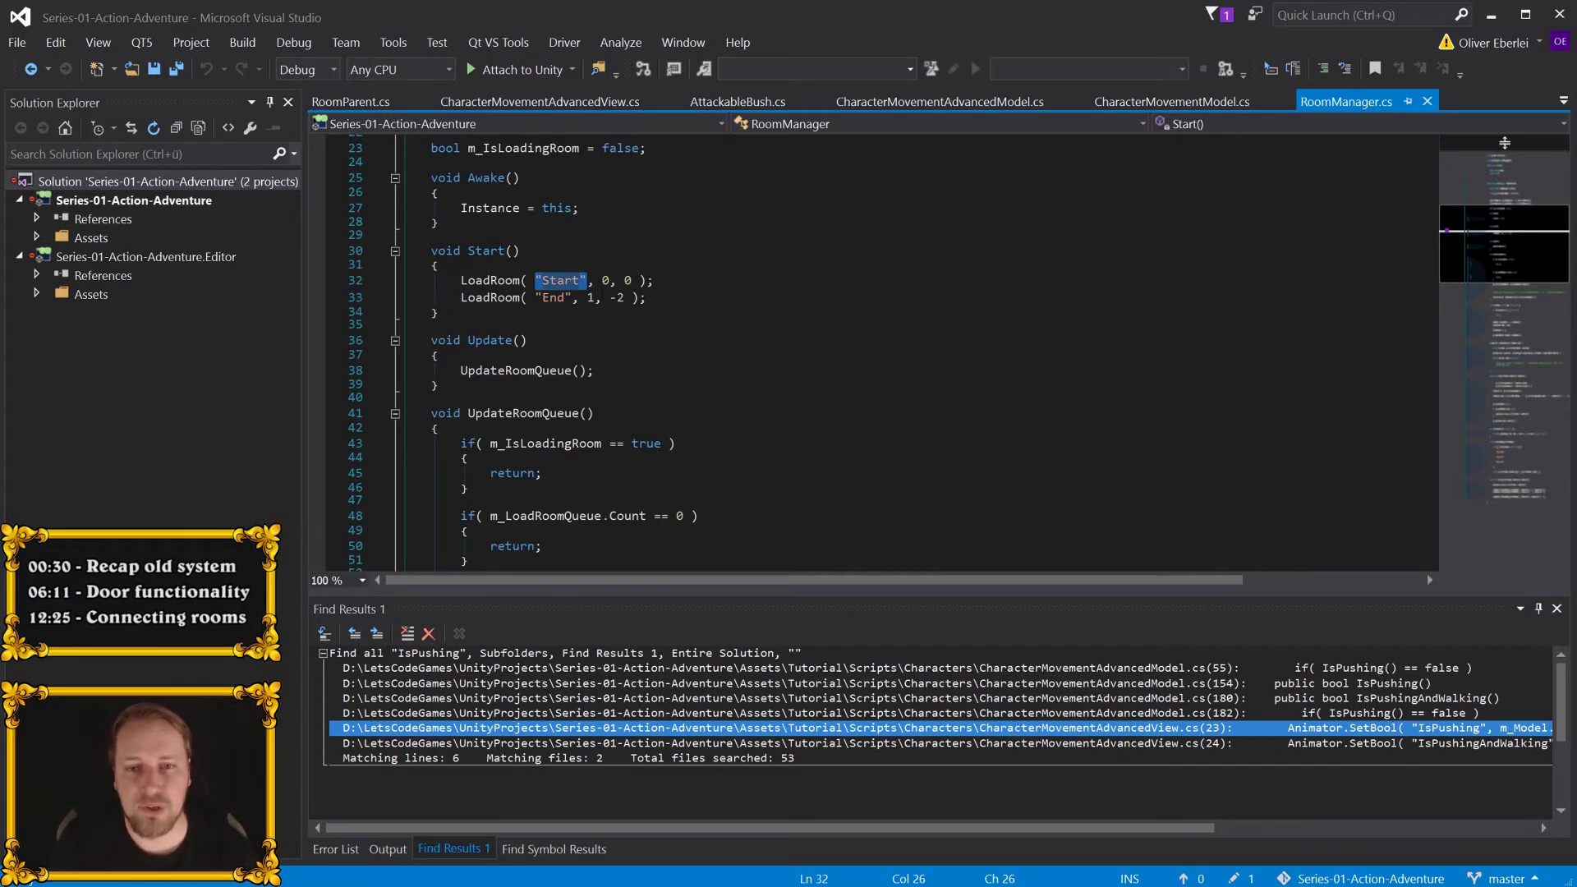
{"action": "left_click_drag", "start_coordinate": [602, 281], "coordinate": [623, 280]}
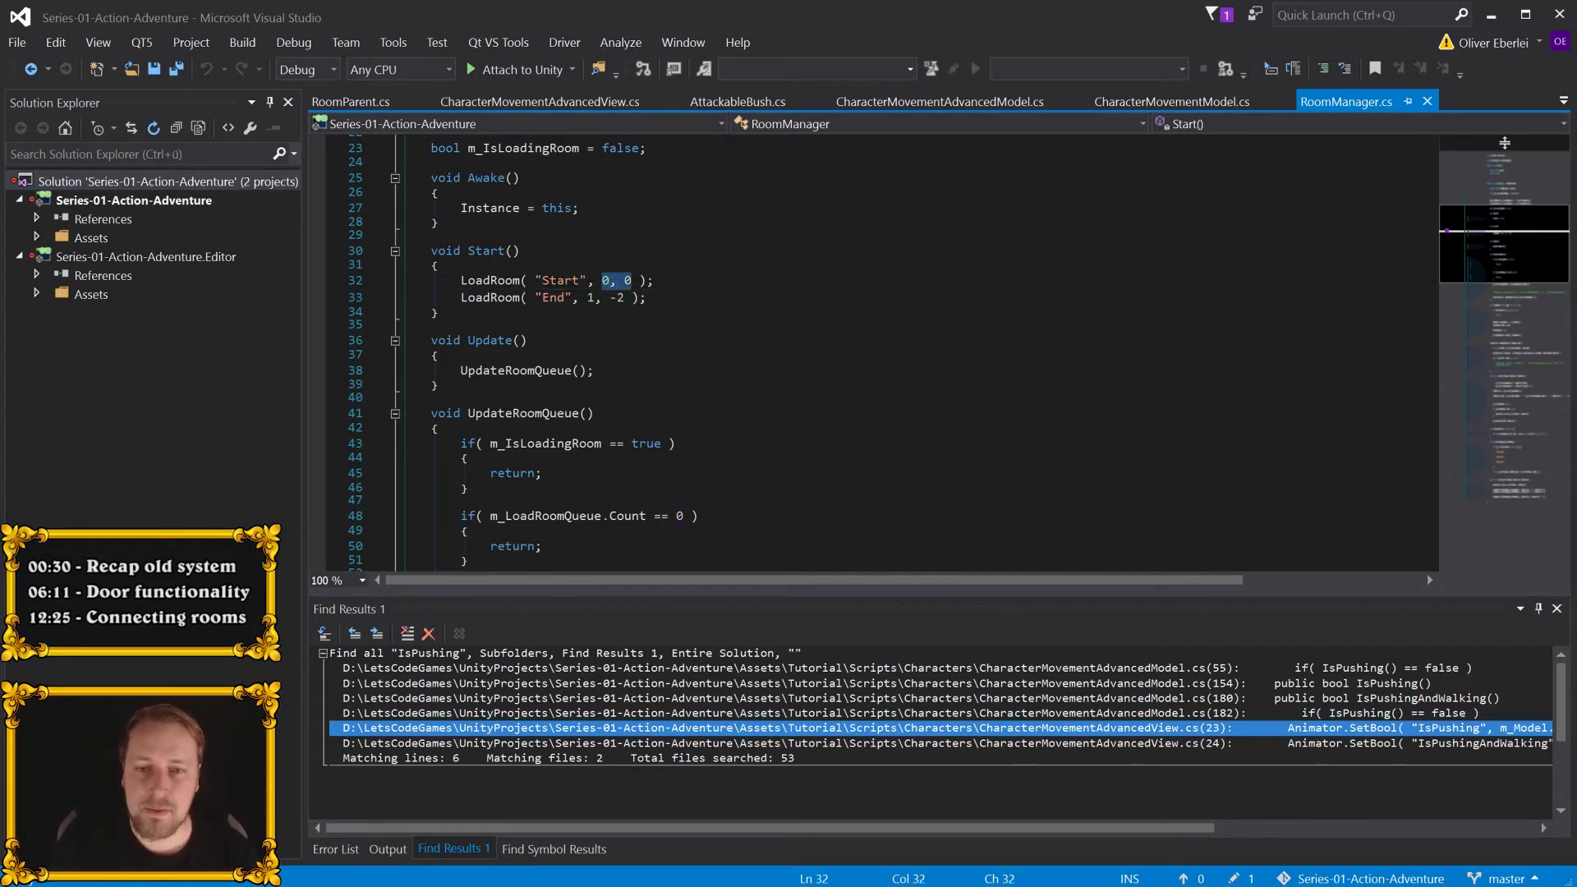
{"action": "key", "text": "Down"}
{"action": "key", "text": "End"}
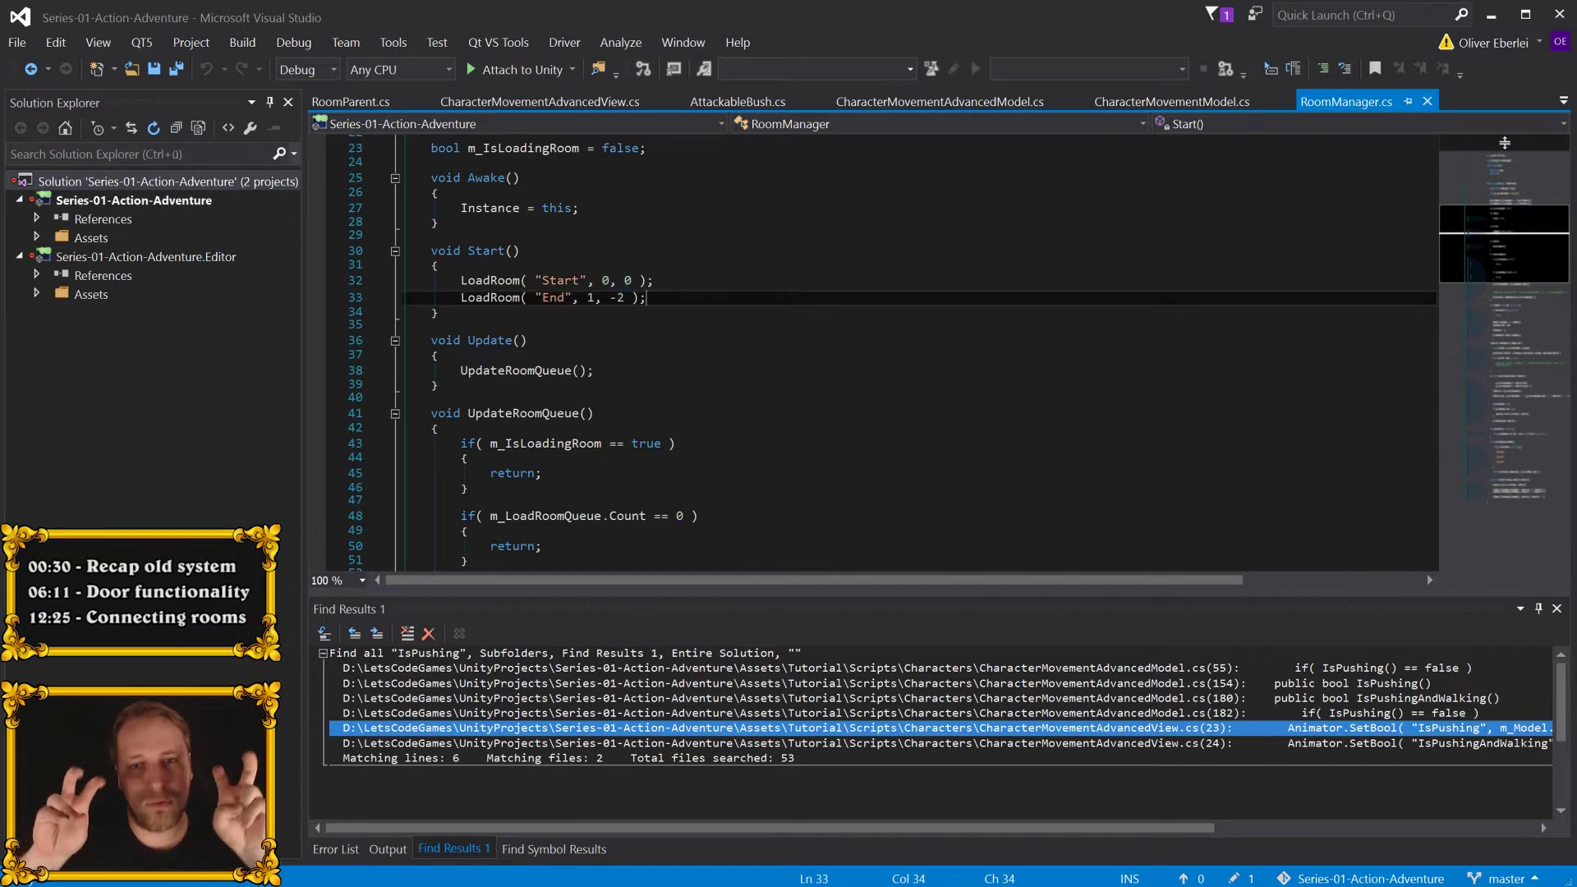
- Review LoadRoom and the LoadRoomRoutine coroutine's LoadSceneAsync call in Additive mode
{"action": "scroll", "coordinate": [879, 353], "scroll_direction": "down", "scroll_amount": 3}
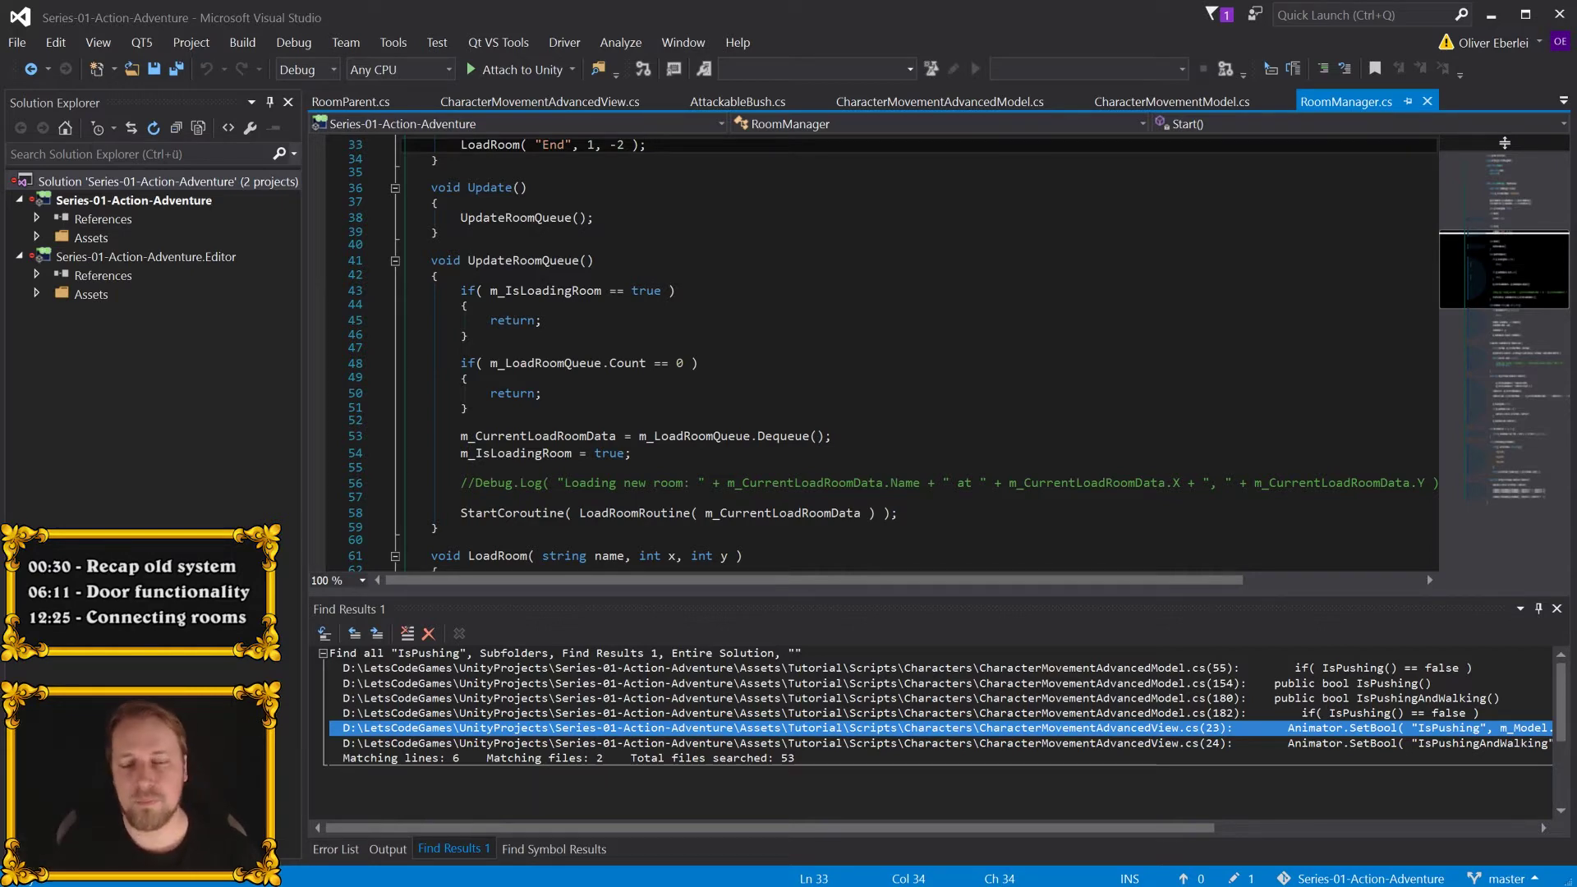
{"action": "scroll", "coordinate": [871, 354], "scroll_direction": "down", "scroll_amount": 1}
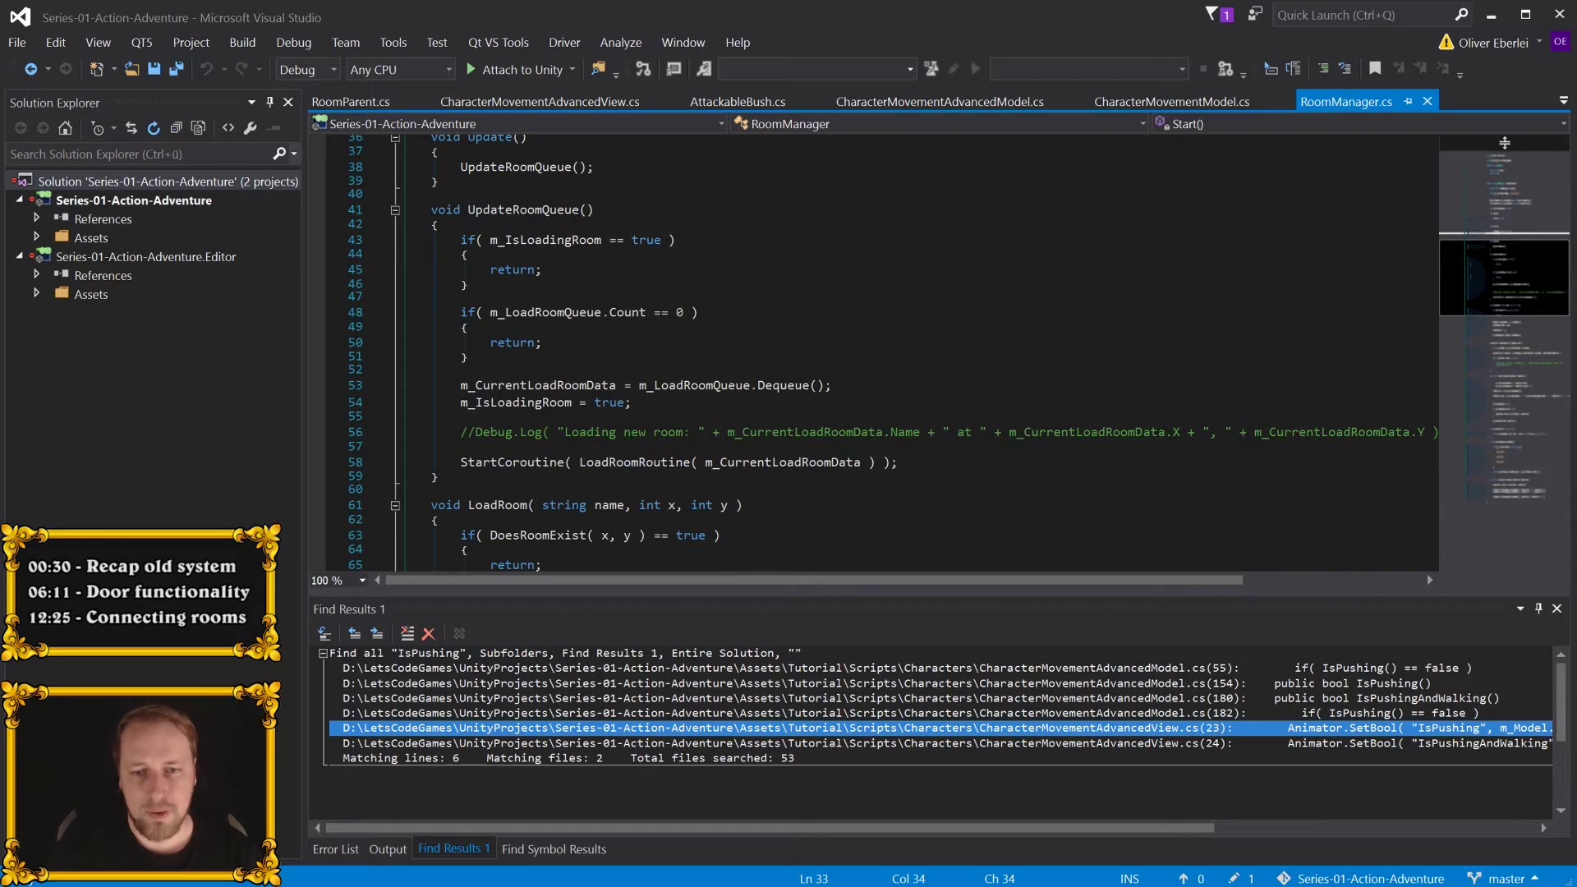
{"action": "scroll", "coordinate": [871, 353], "scroll_direction": "down", "scroll_amount": 5}
{"action": "scroll", "coordinate": [871, 353], "scroll_direction": "down", "scroll_amount": 2}
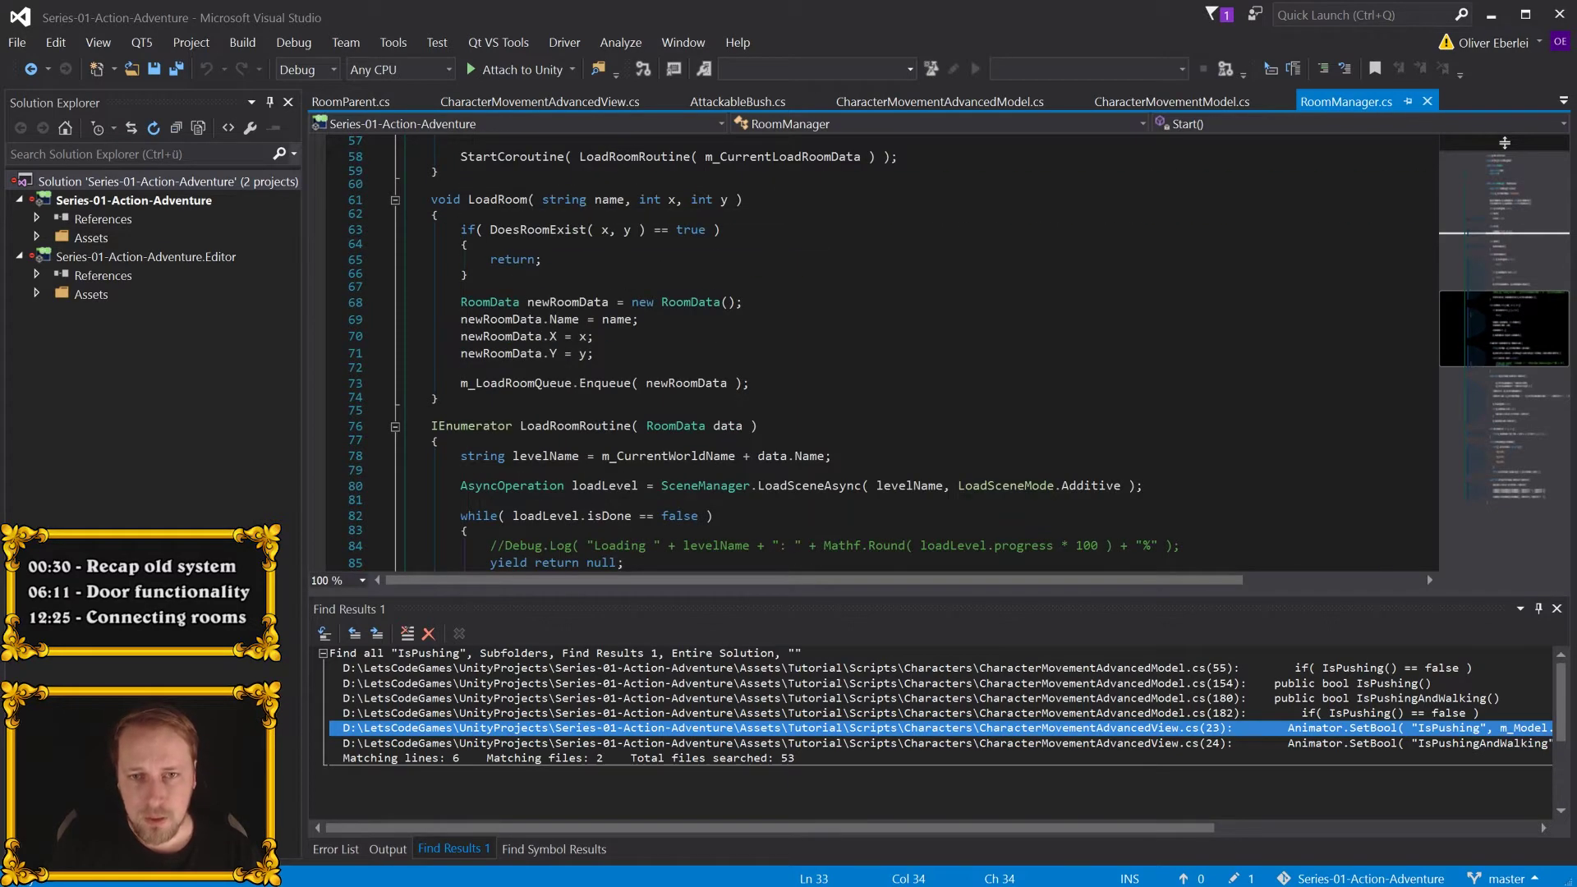
{"action": "left_click", "coordinate": [529, 200]}
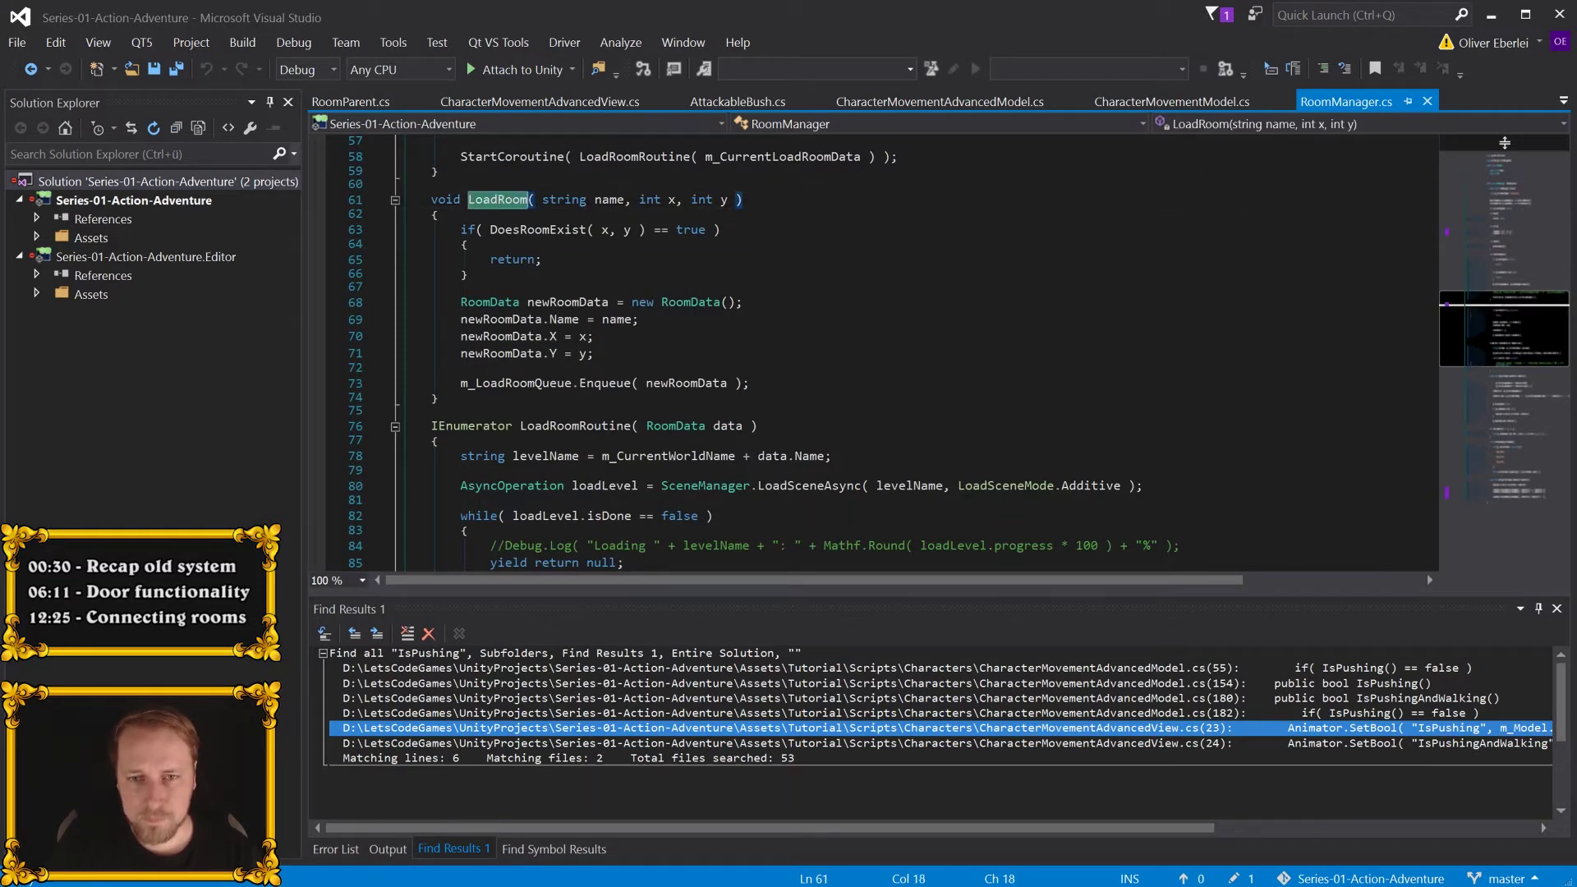
{"action": "left_click", "coordinate": [632, 425]}
{"action": "scroll", "coordinate": [632, 426], "scroll_direction": "down", "scroll_amount": 3}
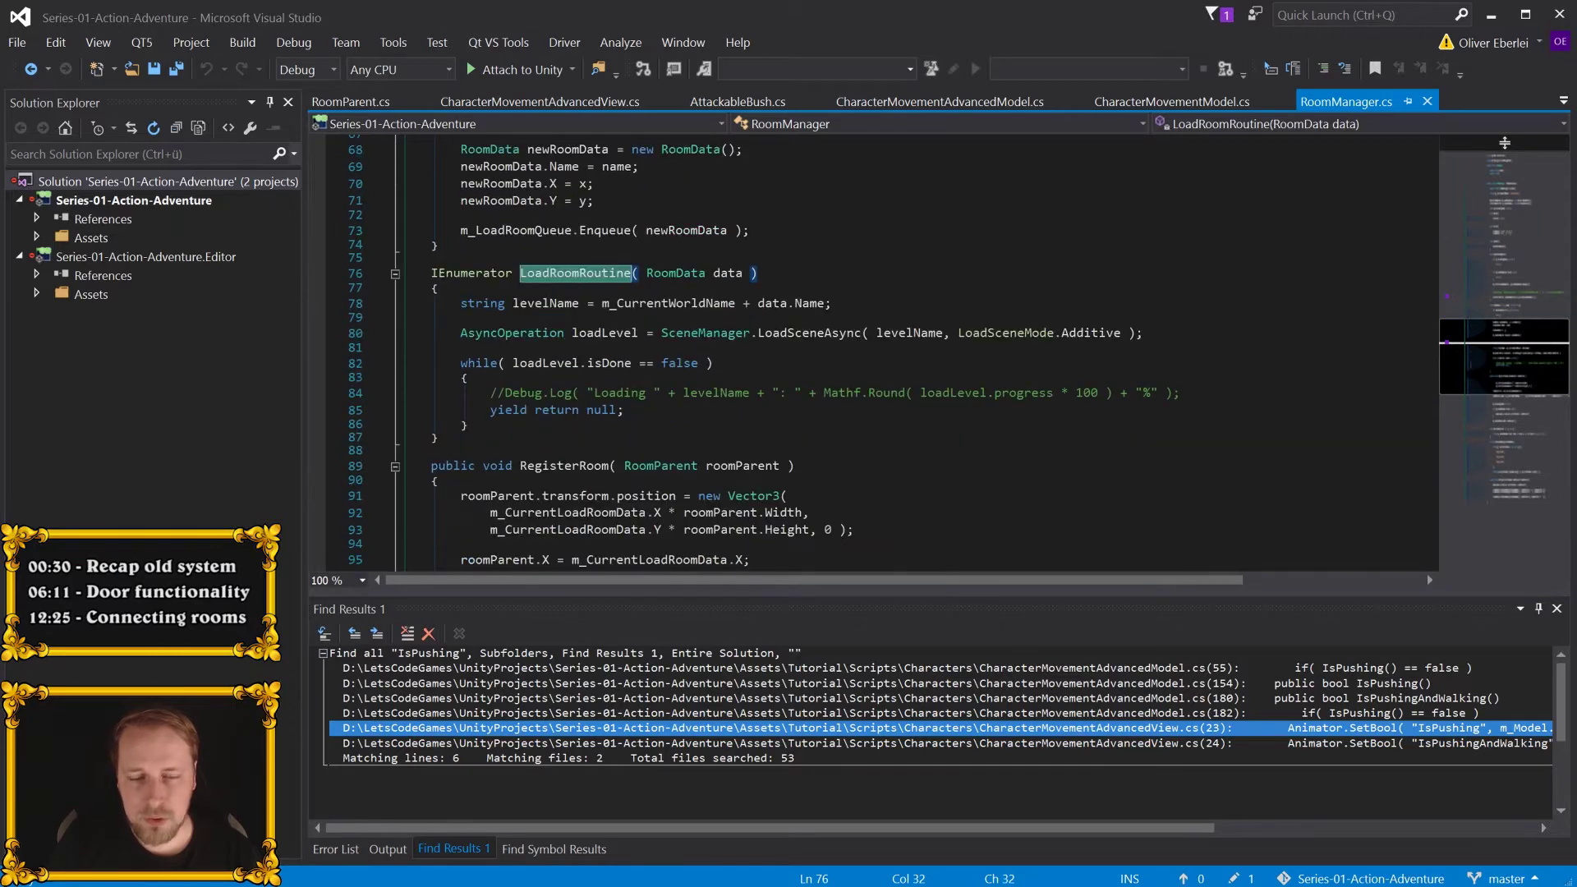
{"action": "left_click", "coordinate": [863, 333]}
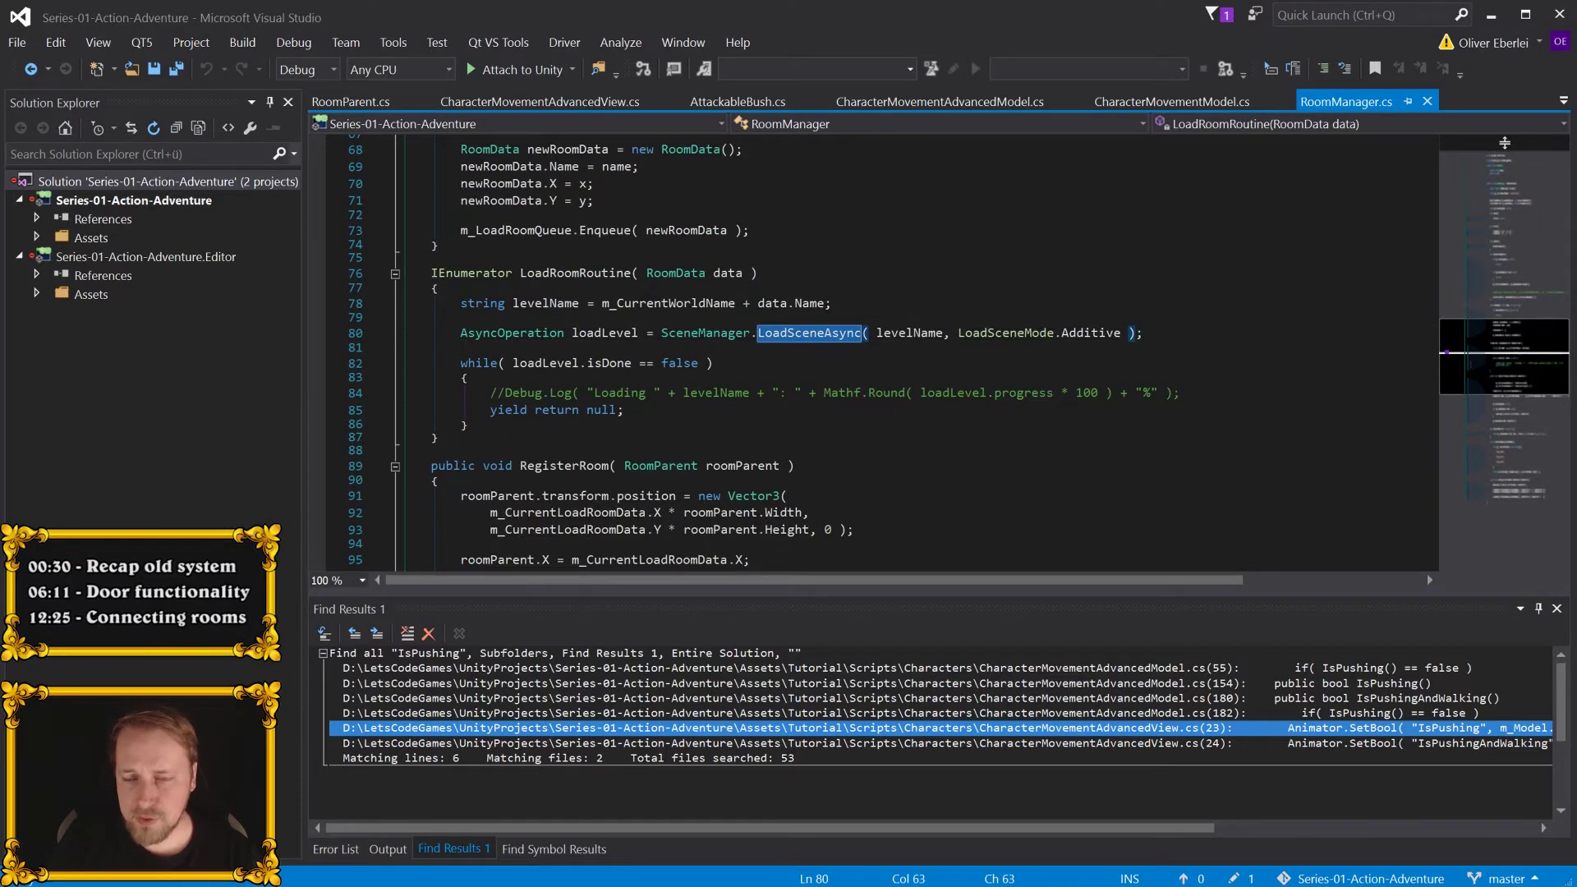
{"action": "left_click", "coordinate": [1121, 333]}
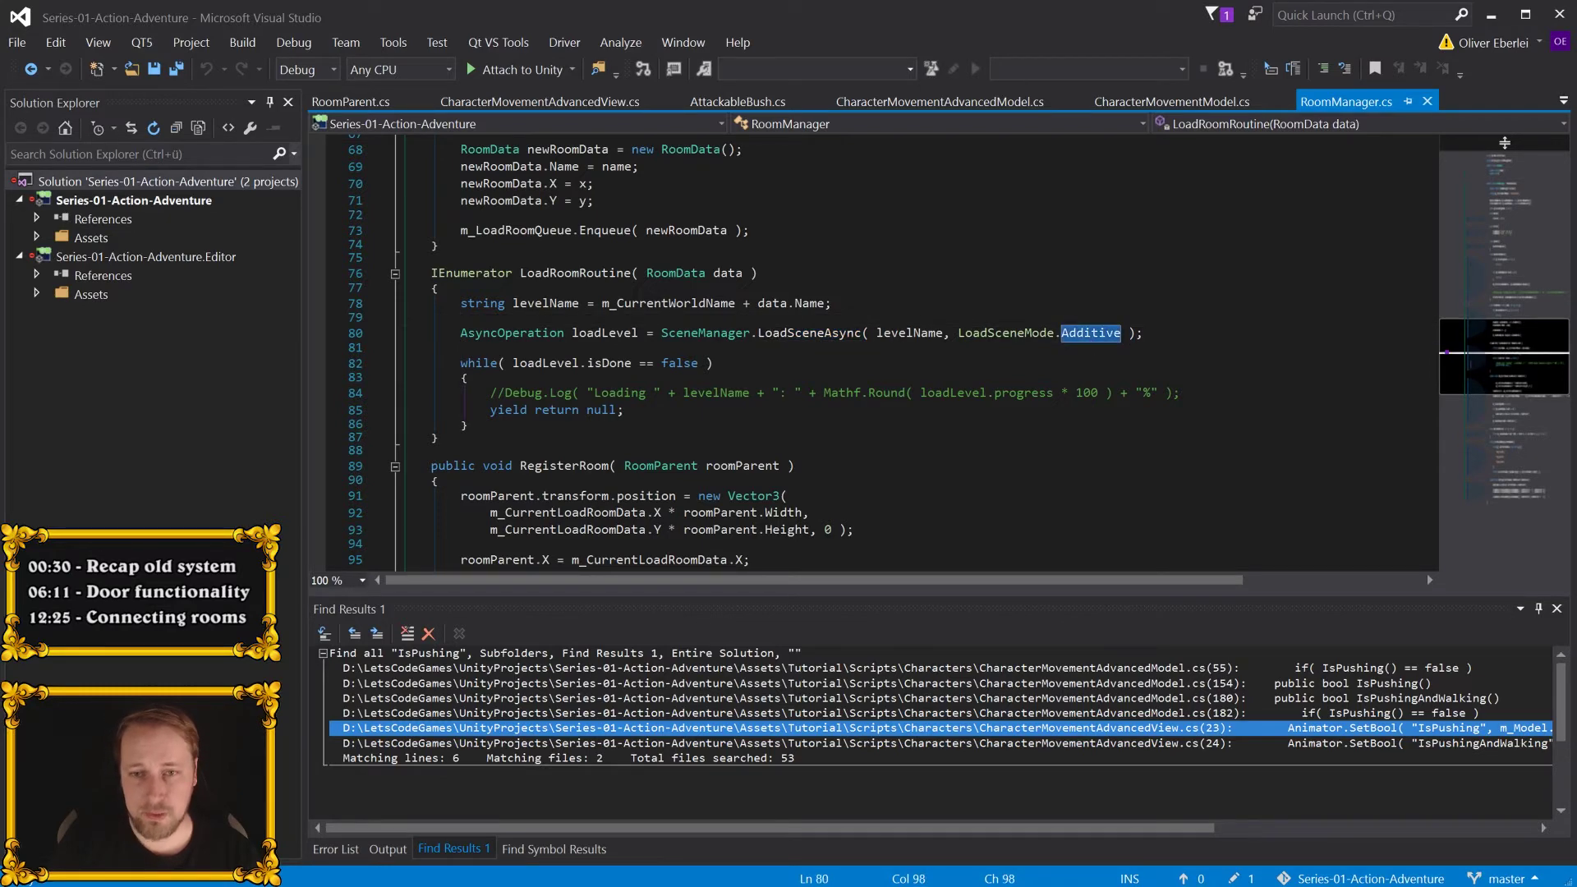
- In Unity, select the room's RoomParent object, expand its children, and bring up its script
{"action": "key", "text": "alt+Tab"}
{"action": "scroll", "coordinate": [568, 312], "scroll_direction": "up", "scroll_amount": 2}
{"action": "scroll", "coordinate": [569, 312], "scroll_direction": "up", "scroll_amount": 1}
{"action": "scroll", "coordinate": [568, 312], "scroll_direction": "up", "scroll_amount": 1}
{"action": "scroll", "coordinate": [568, 312], "scroll_direction": "up", "scroll_amount": 2}
{"action": "left_click", "coordinate": [586, 327]}
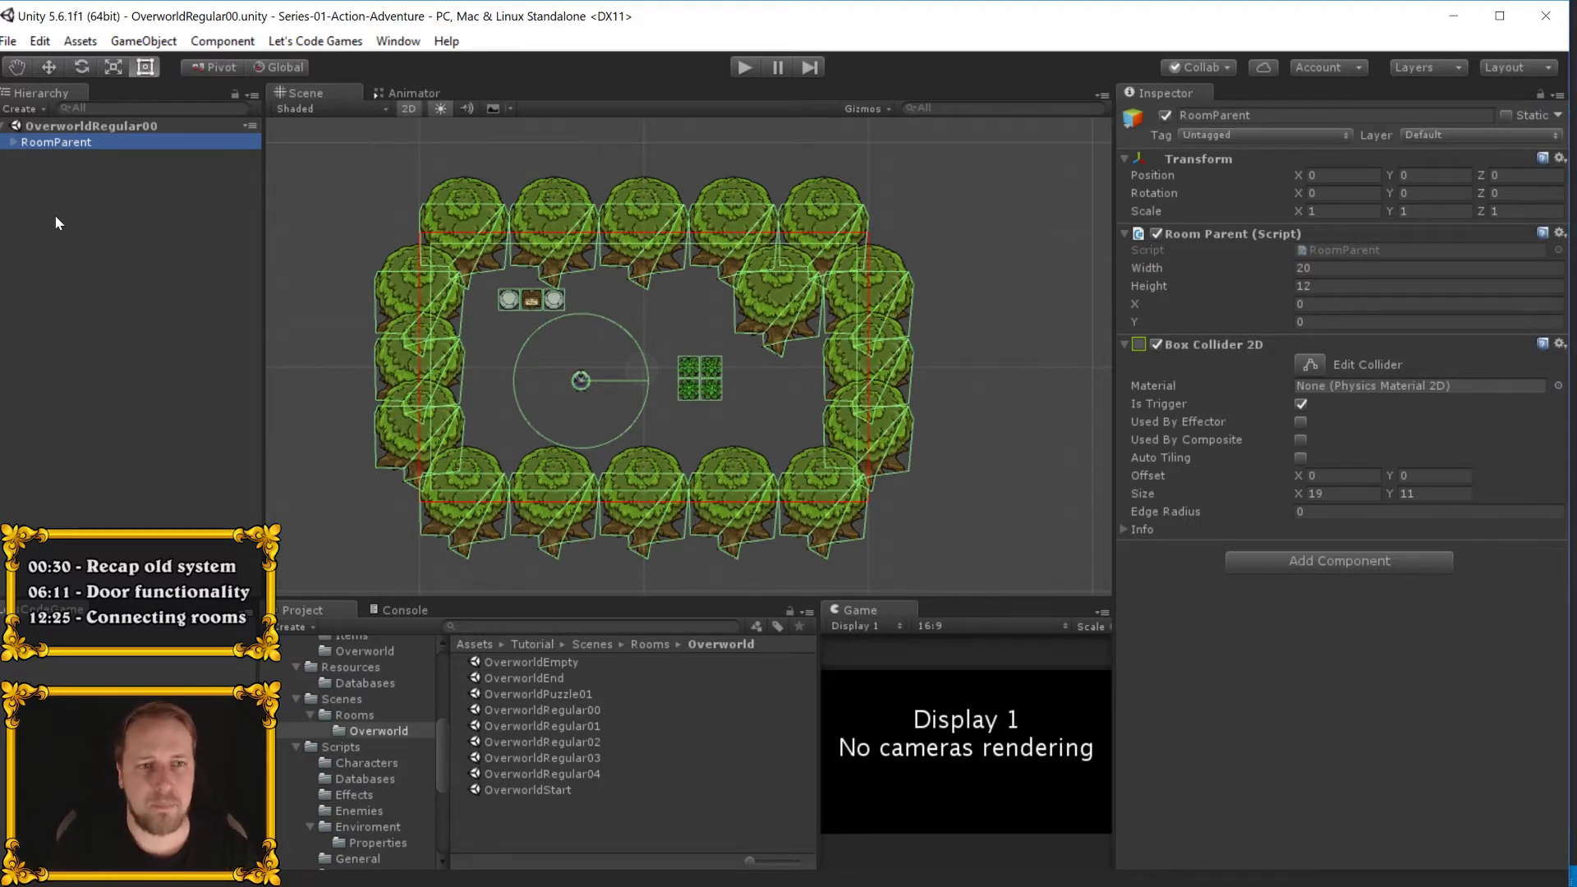
{"action": "left_click", "coordinate": [13, 143]}
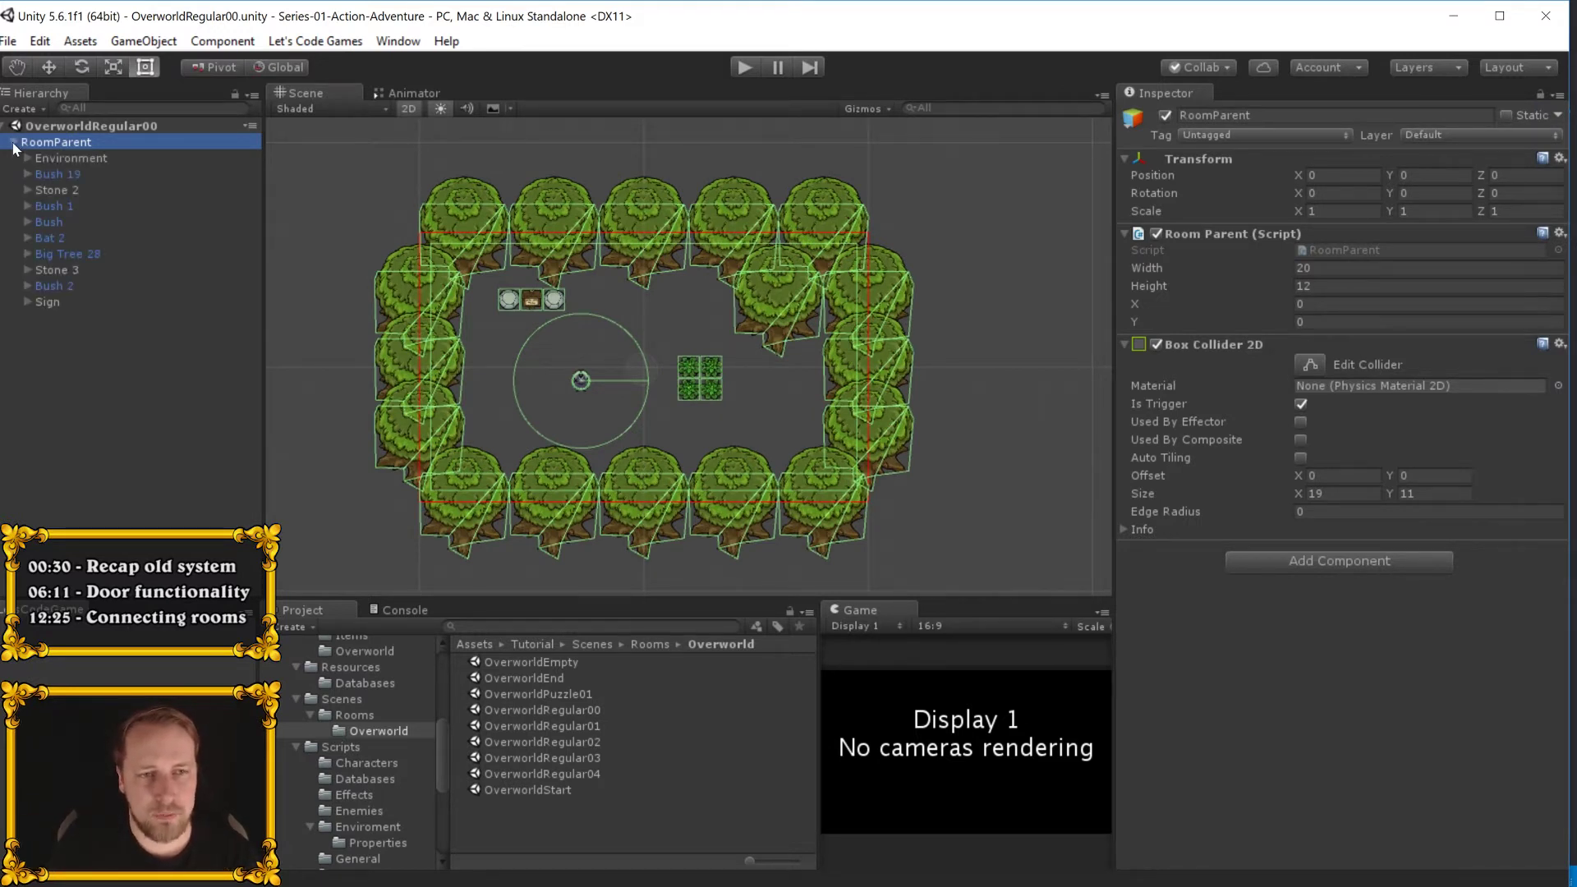
{"action": "key", "text": "alt+Tab"}
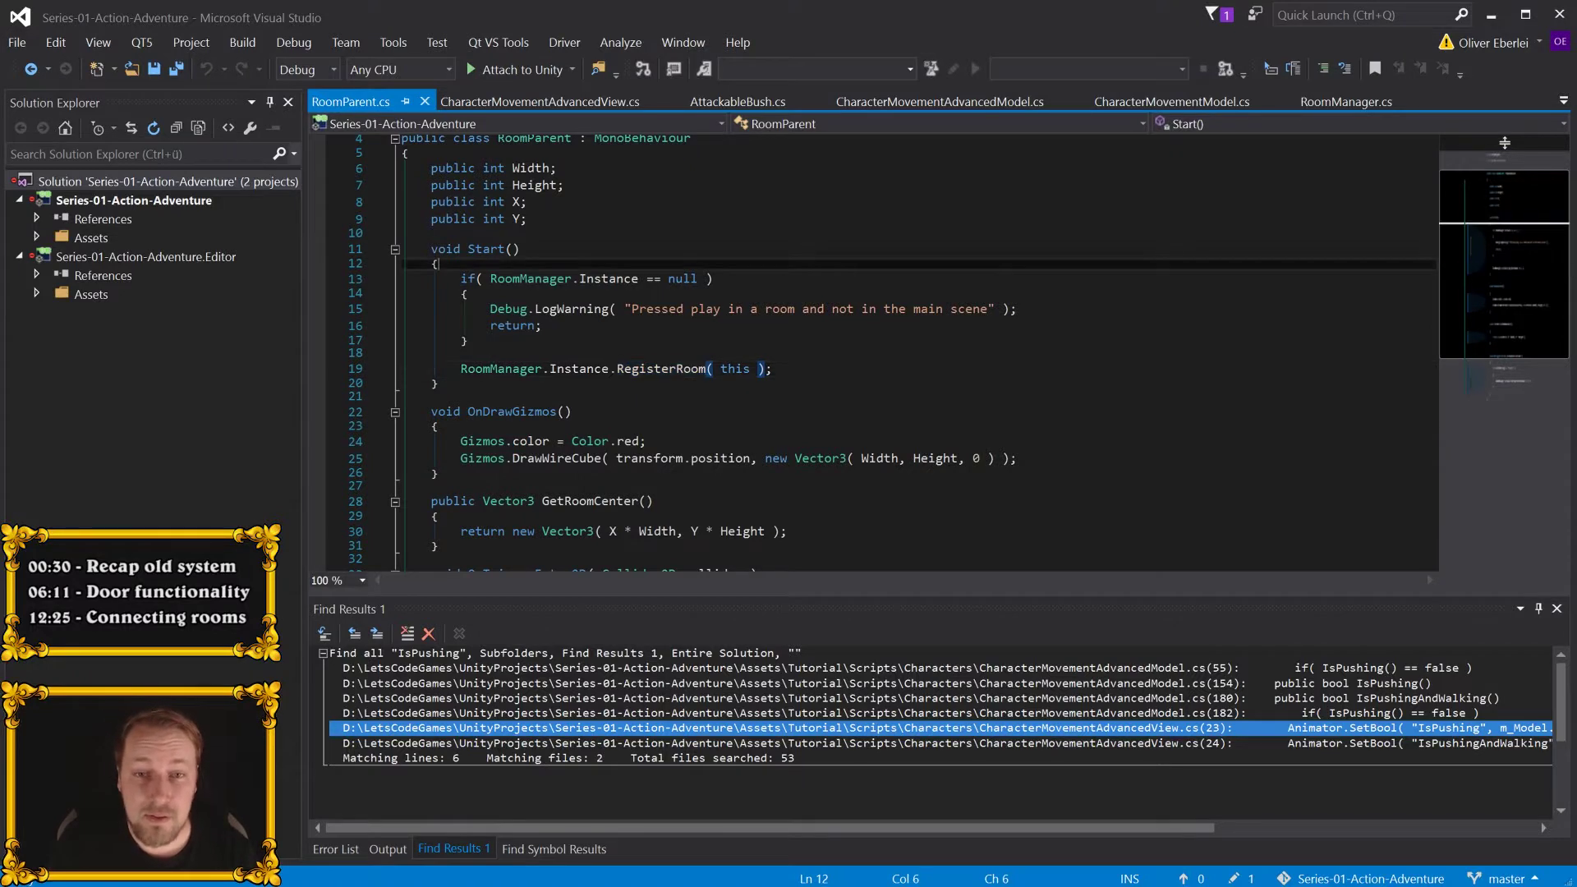
- Follow RoomParent's RegisterRoom call into RoomManager, review OnPlayerEnterRoom, and return to Unity
{"action": "double_click", "coordinate": [480, 250]}
{"action": "left_click", "coordinate": [493, 353]}
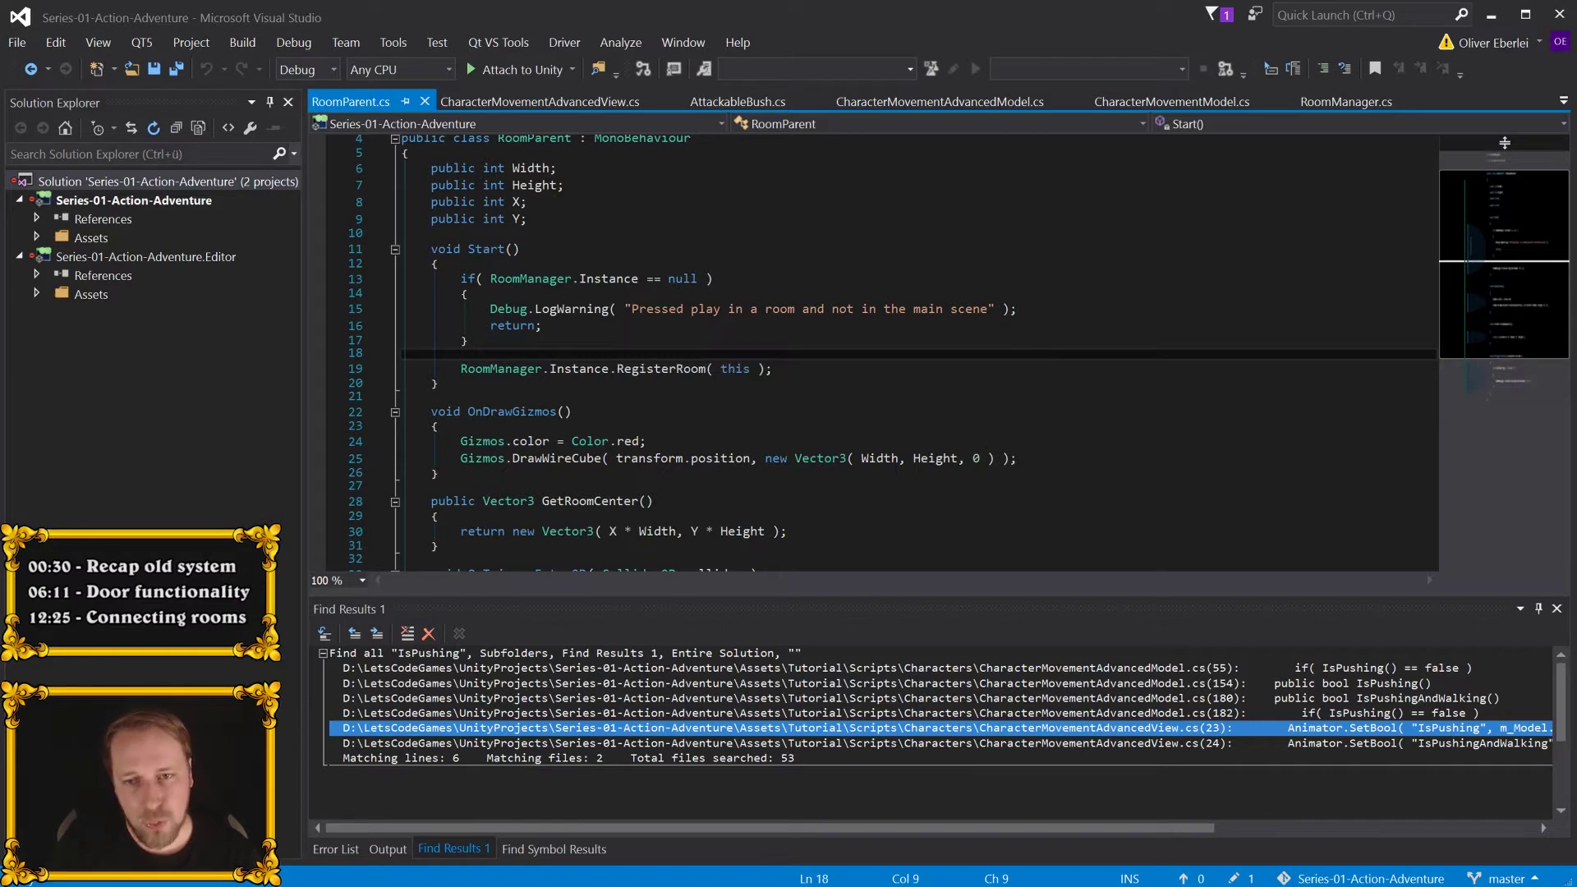
{"action": "left_click", "coordinate": [658, 369]}
{"action": "key", "text": "F12"}
{"action": "left_click", "coordinate": [648, 319]}
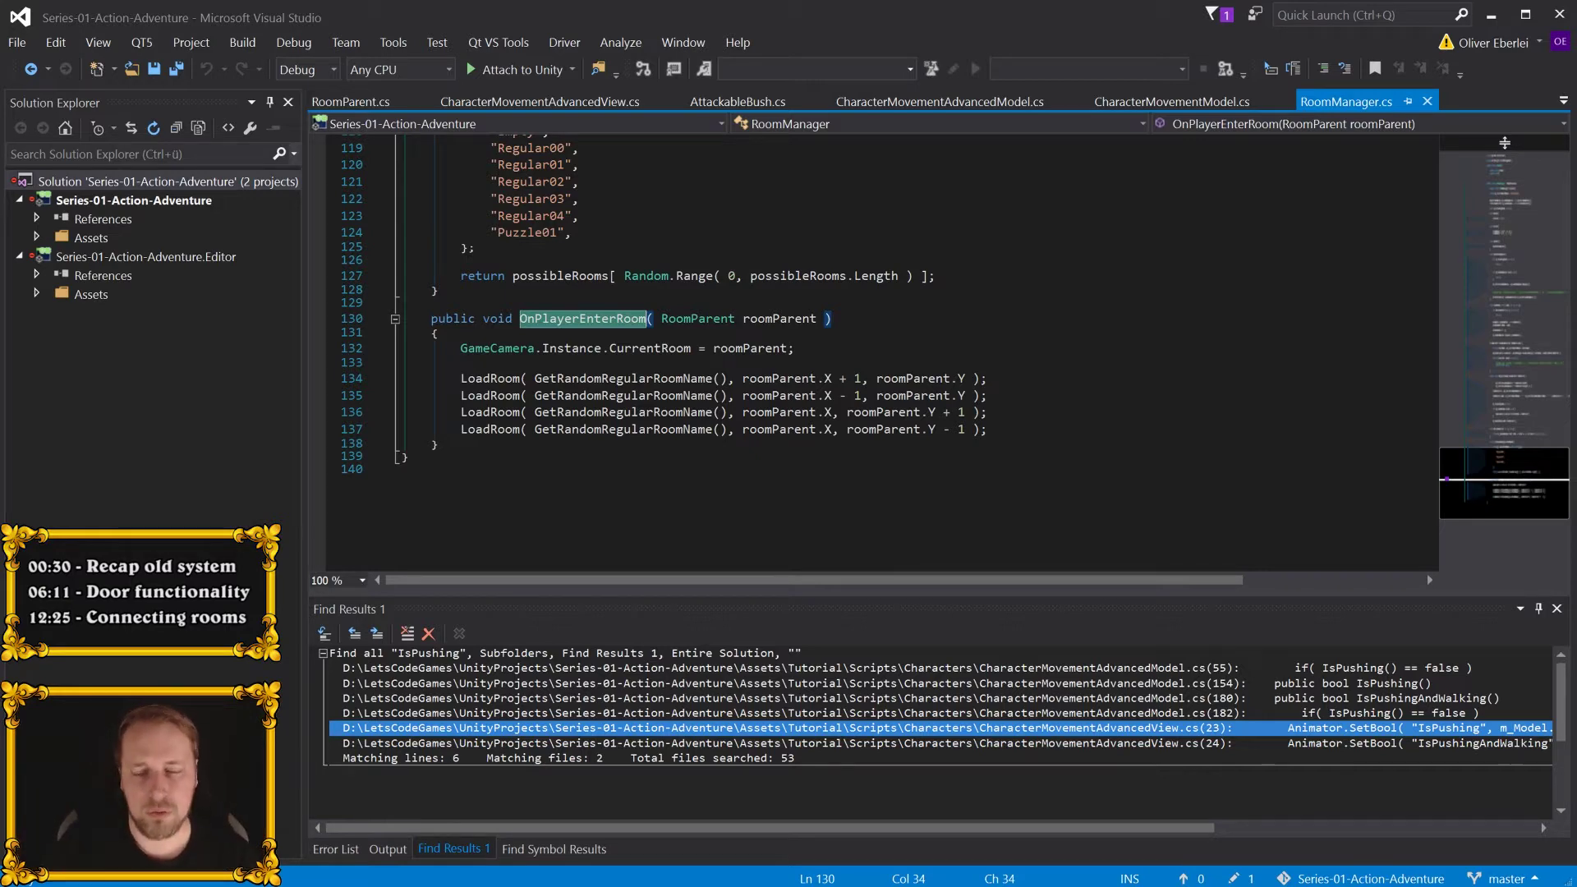
{"action": "key", "text": "alt+Tab"}
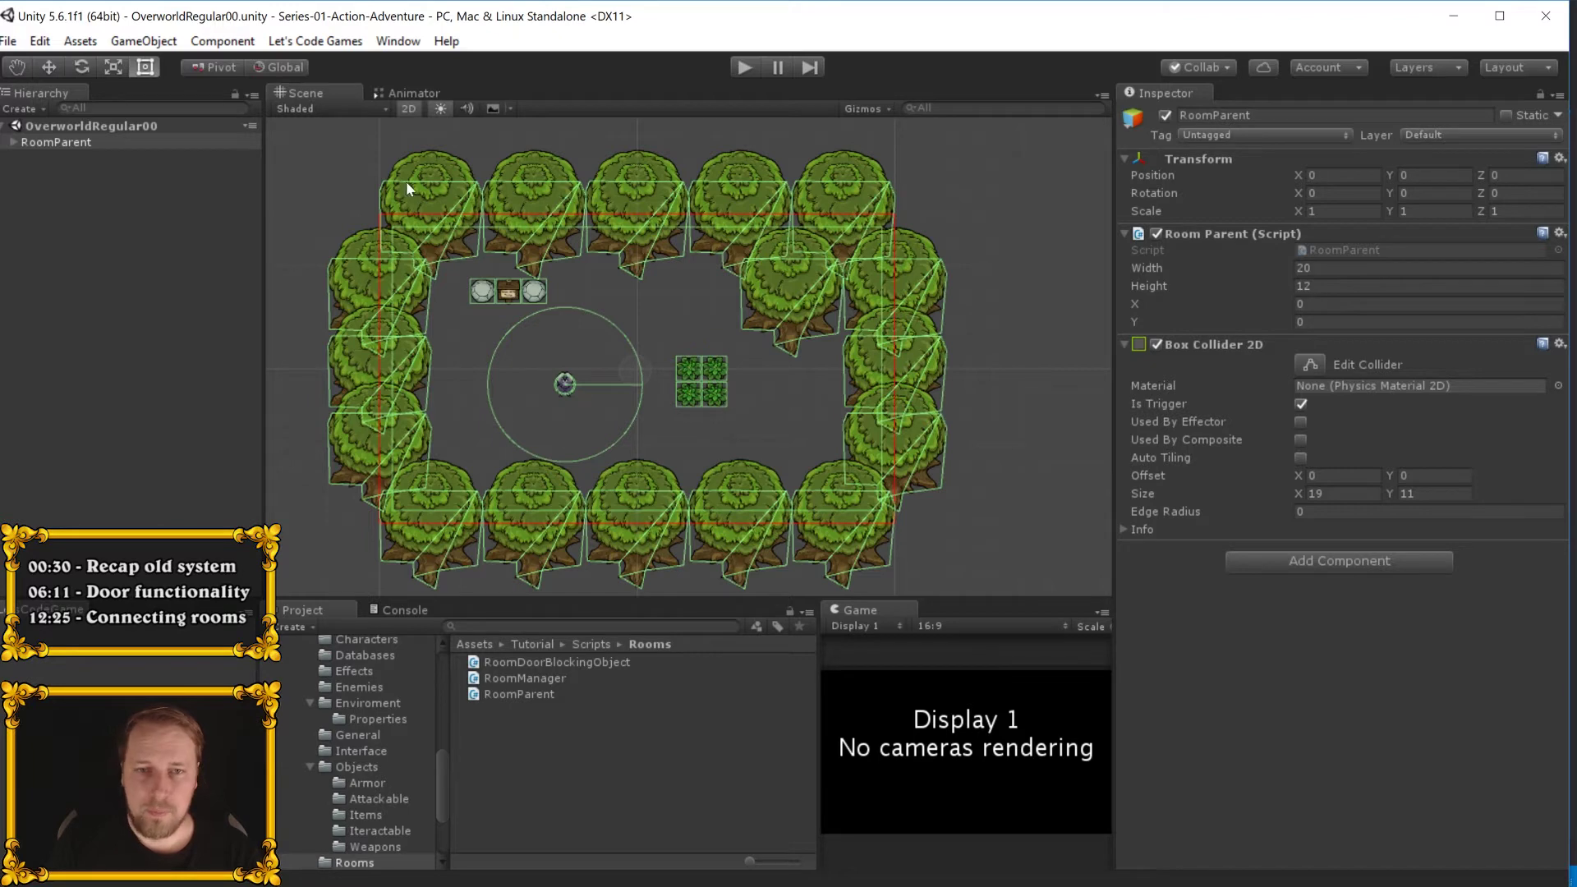
- Expand RoomParent's Tree Corners and Tree Doors groups and inspect Big Tree Door Top's 0.7 destroy probability
{"action": "scroll", "coordinate": [483, 367], "scroll_direction": "down", "scroll_amount": 1}
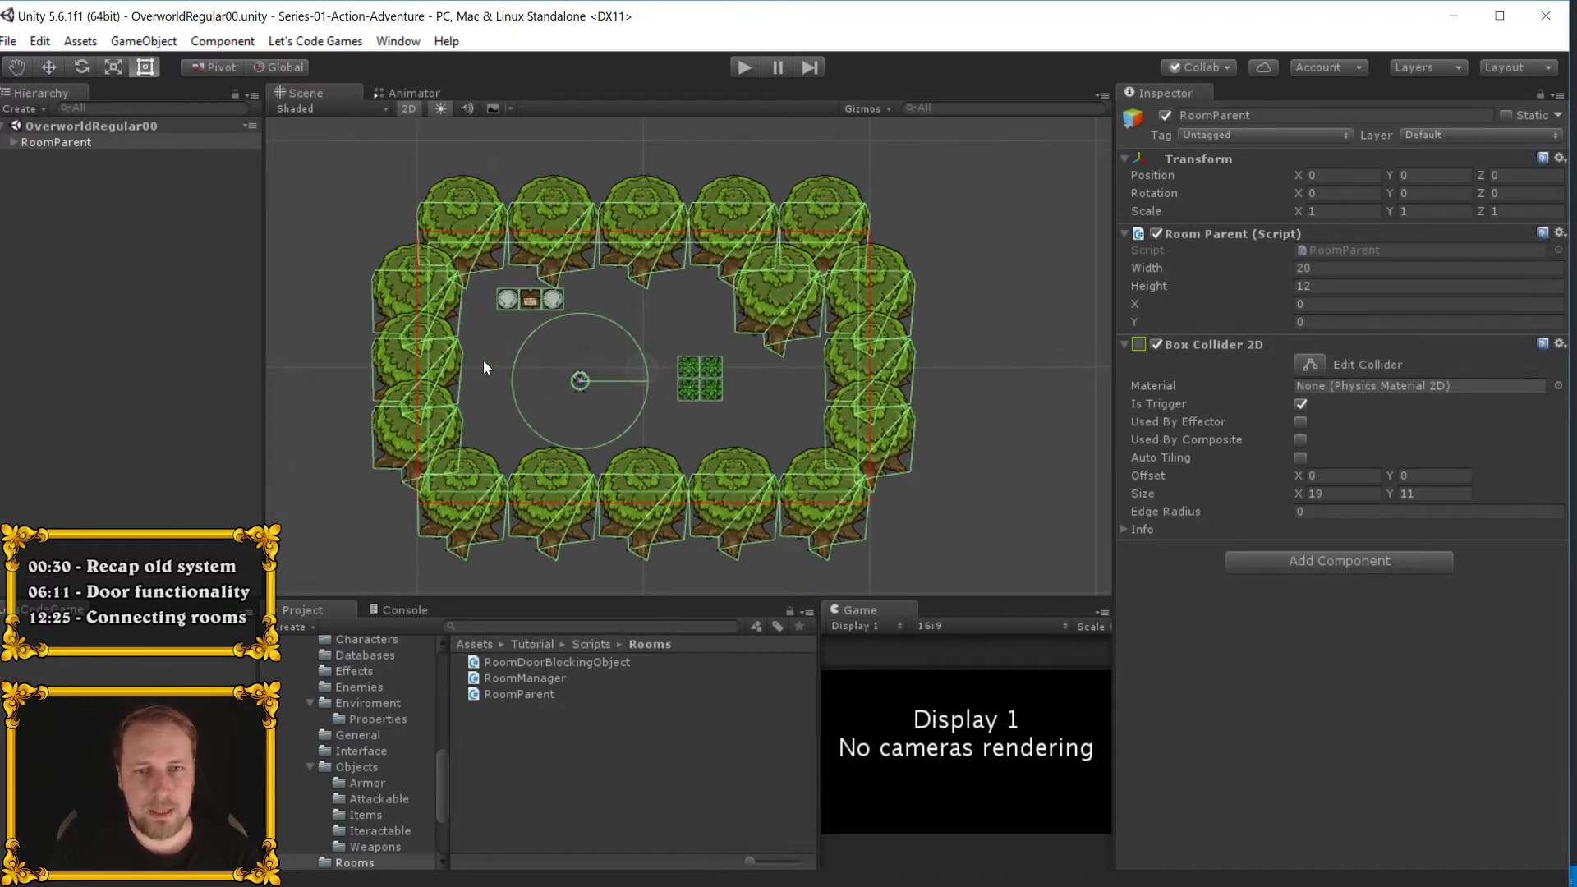
{"action": "left_click", "coordinate": [176, 199]}
{"action": "left_click", "coordinate": [14, 142]}
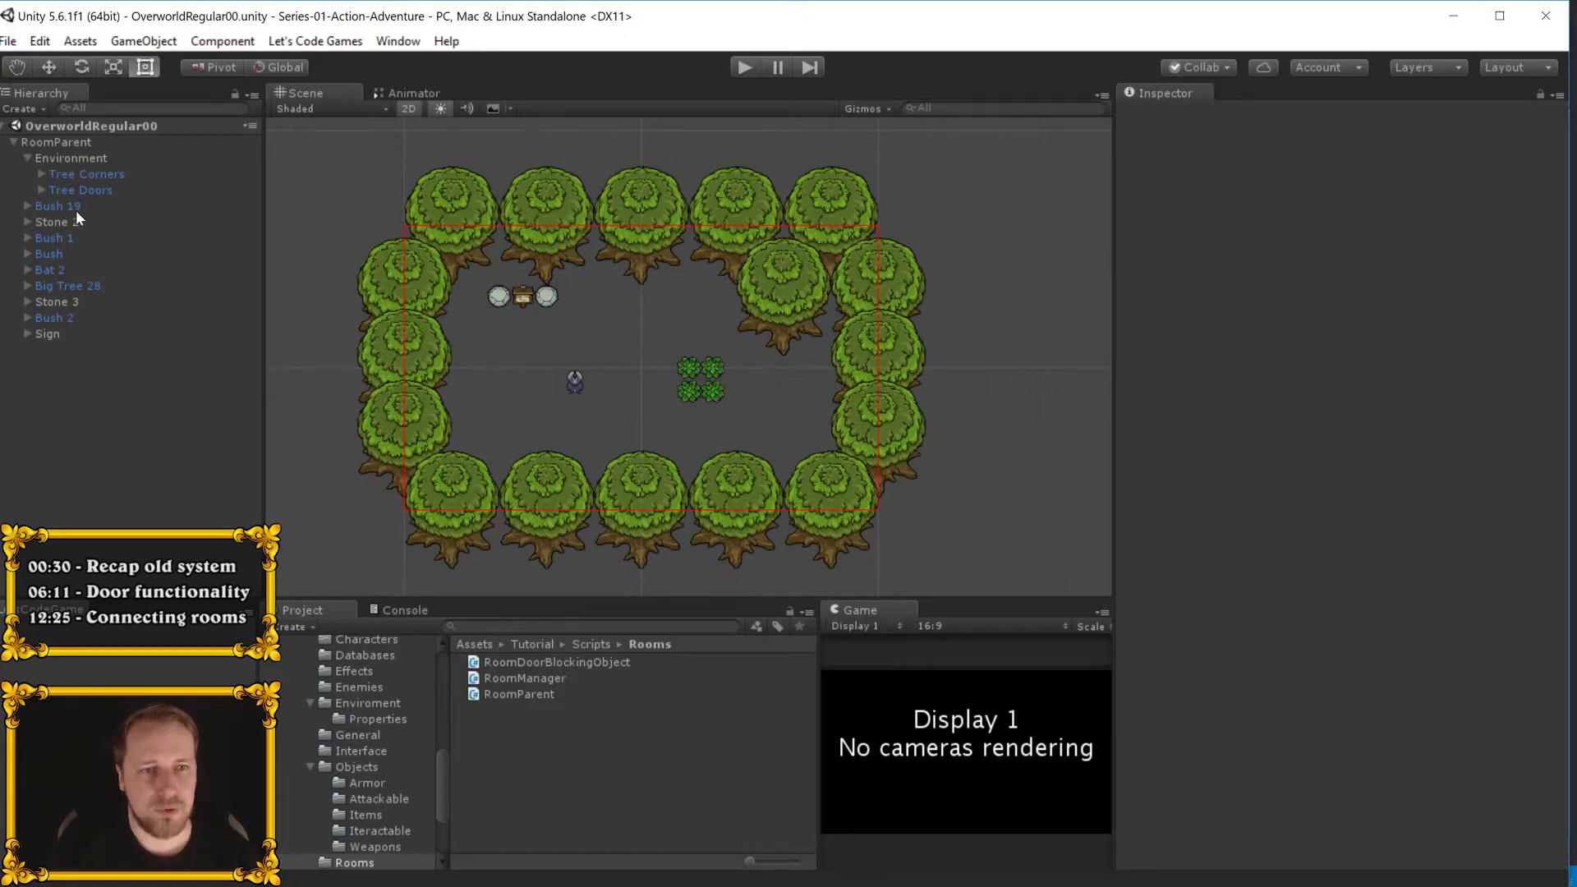
{"action": "left_click", "coordinate": [56, 172]}
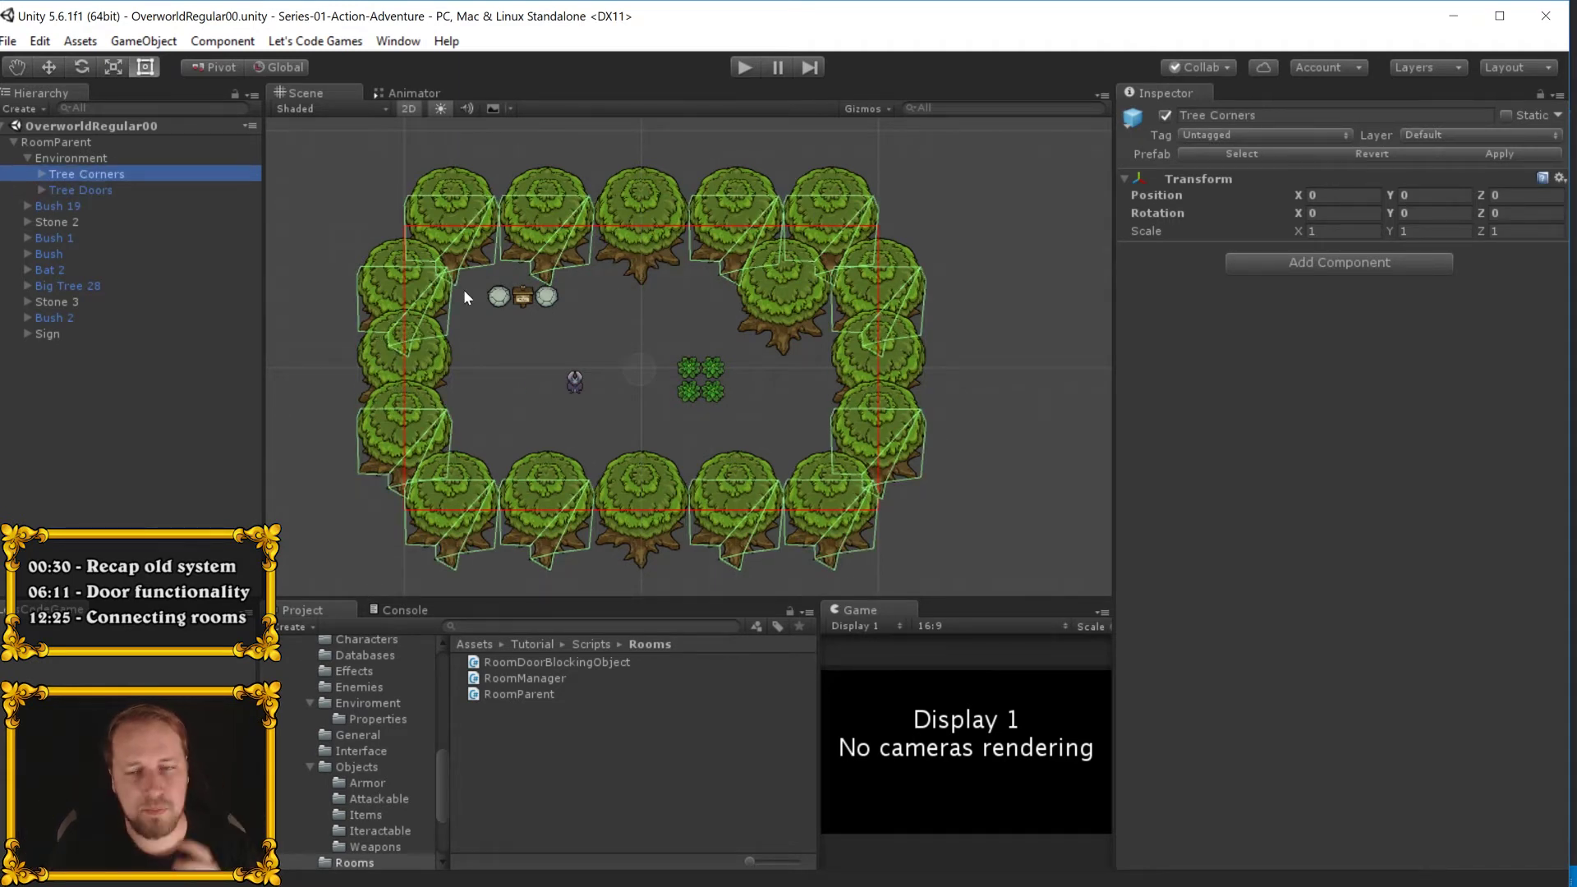
{"action": "left_click", "coordinate": [94, 188]}
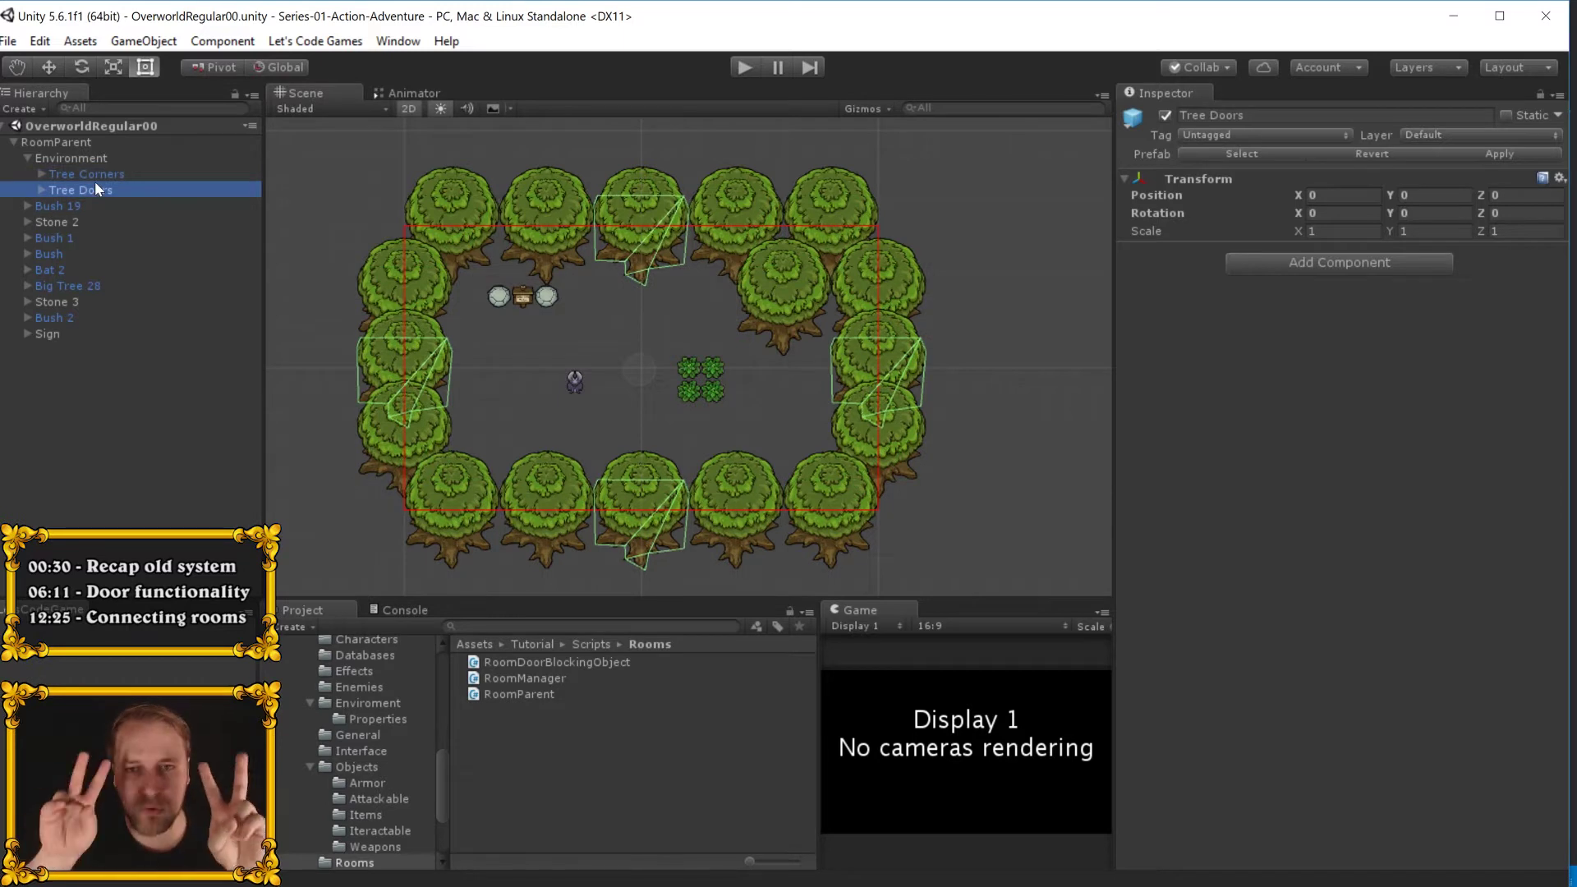
{"action": "left_click", "coordinate": [41, 190]}
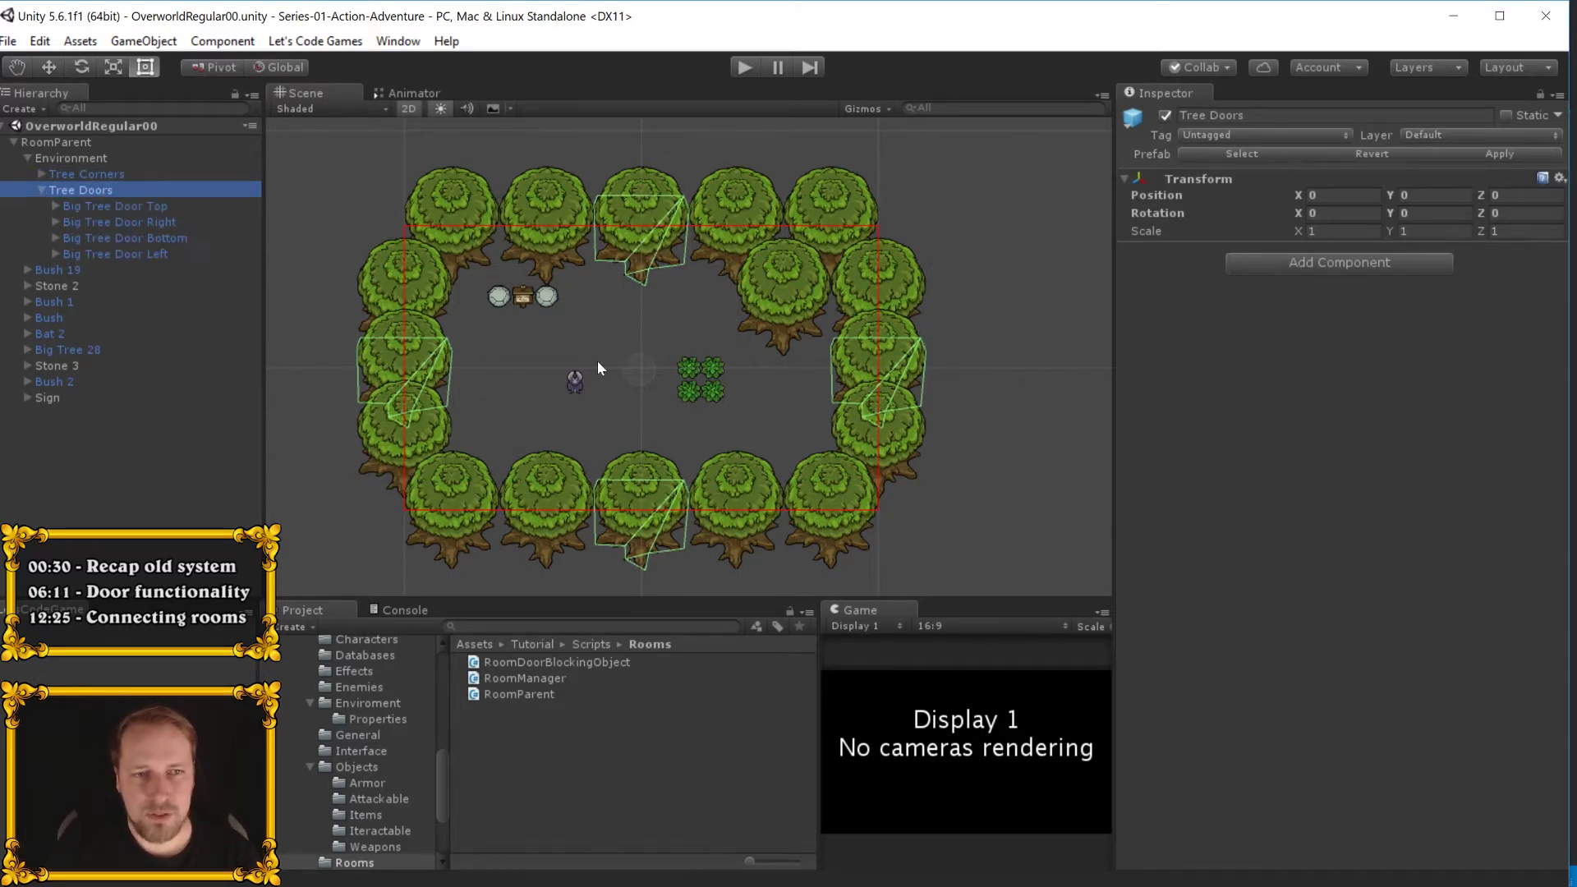
{"action": "left_click", "coordinate": [104, 207]}
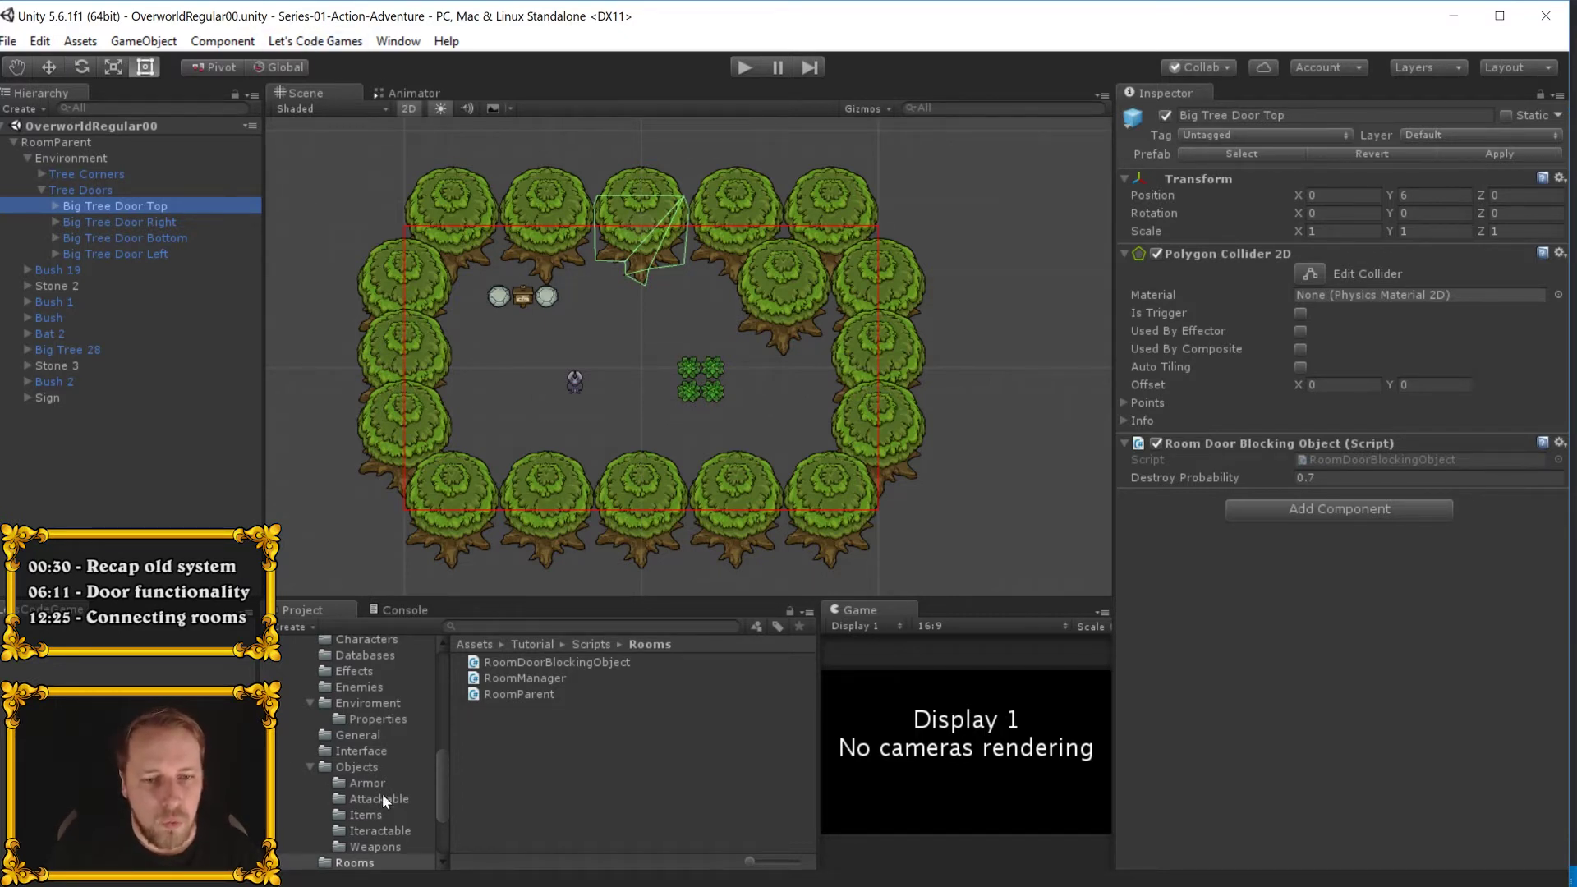
{"action": "scroll", "coordinate": [369, 768], "scroll_direction": "up", "scroll_amount": 3}
- Open the Game scene from the Scenes folder, start Play, and restore the editor layout
{"action": "left_click", "coordinate": [347, 695]}
{"action": "double_click", "coordinate": [484, 677]}
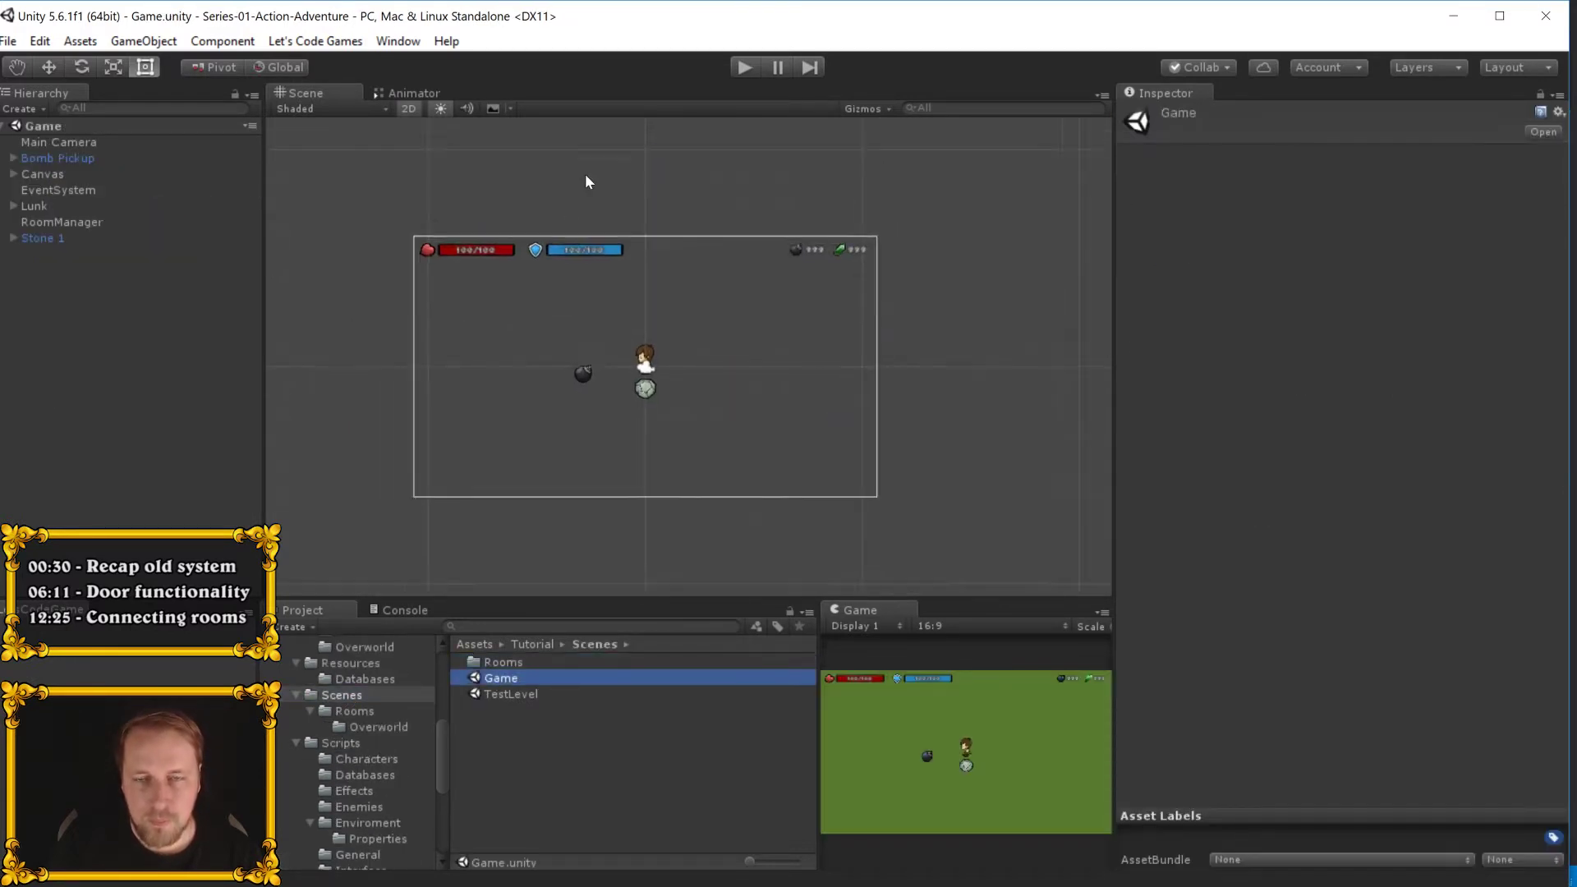
{"action": "left_click", "coordinate": [736, 69]}
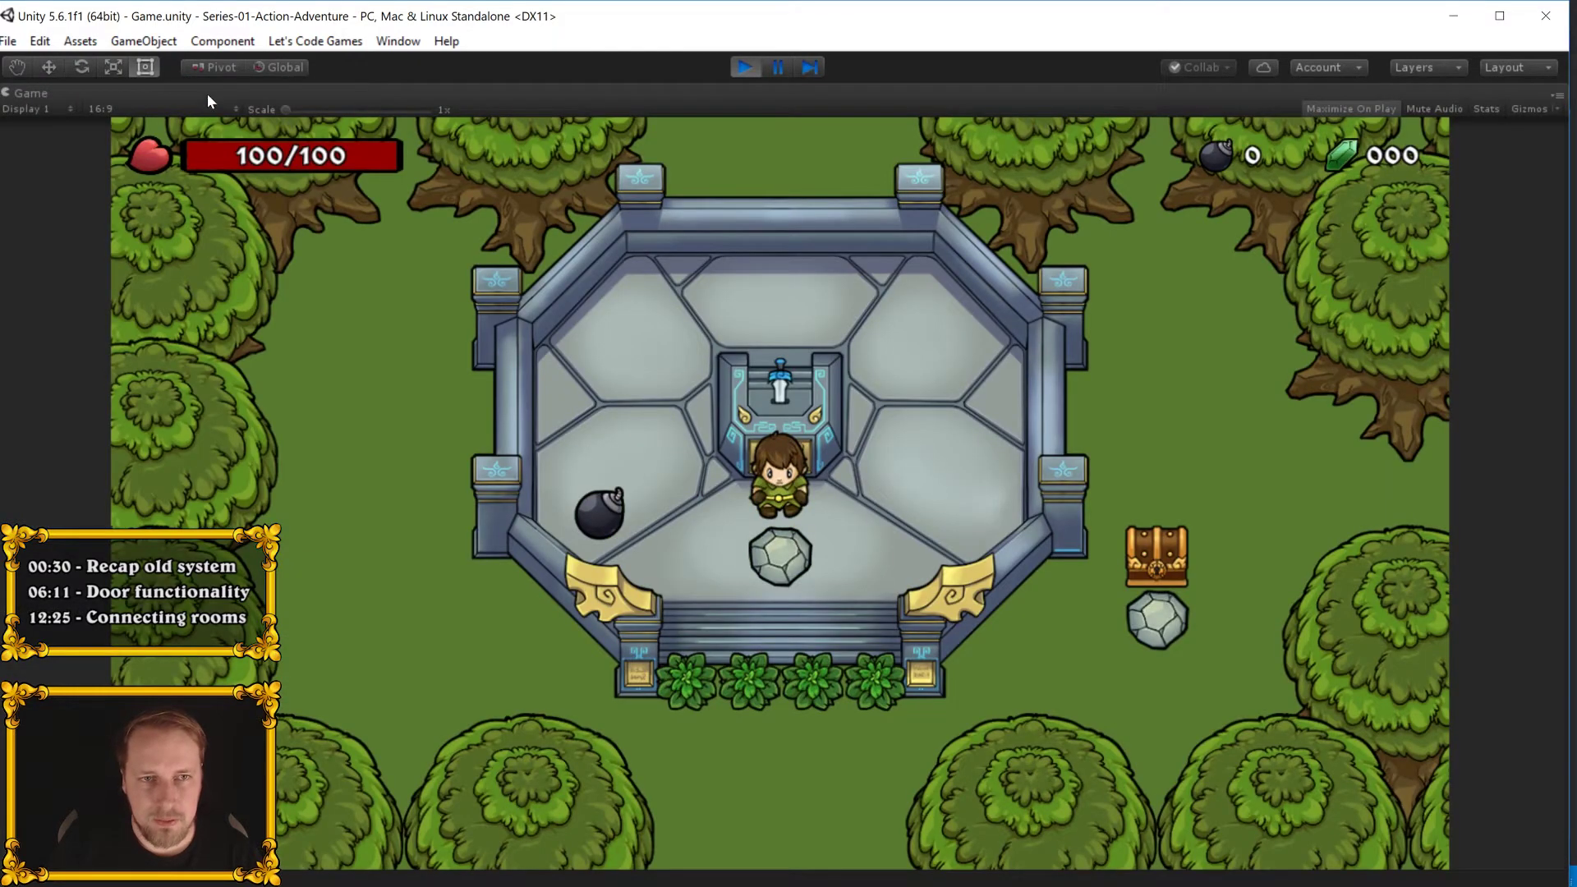
{"action": "right_click", "coordinate": [209, 88]}
{"action": "scroll", "coordinate": [554, 384], "scroll_direction": "down", "scroll_amount": 2}
{"action": "scroll", "coordinate": [555, 392], "scroll_direction": "down", "scroll_amount": 2}
{"action": "scroll", "coordinate": [556, 395], "scroll_direction": "down", "scroll_amount": 2}
{"action": "scroll", "coordinate": [556, 392], "scroll_direction": "up", "scroll_amount": 2}
{"action": "scroll", "coordinate": [555, 391], "scroll_direction": "up", "scroll_amount": 1}
{"action": "scroll", "coordinate": [547, 406], "scroll_direction": "up", "scroll_amount": 1}
{"action": "scroll", "coordinate": [564, 341], "scroll_direction": "up", "scroll_amount": 1}
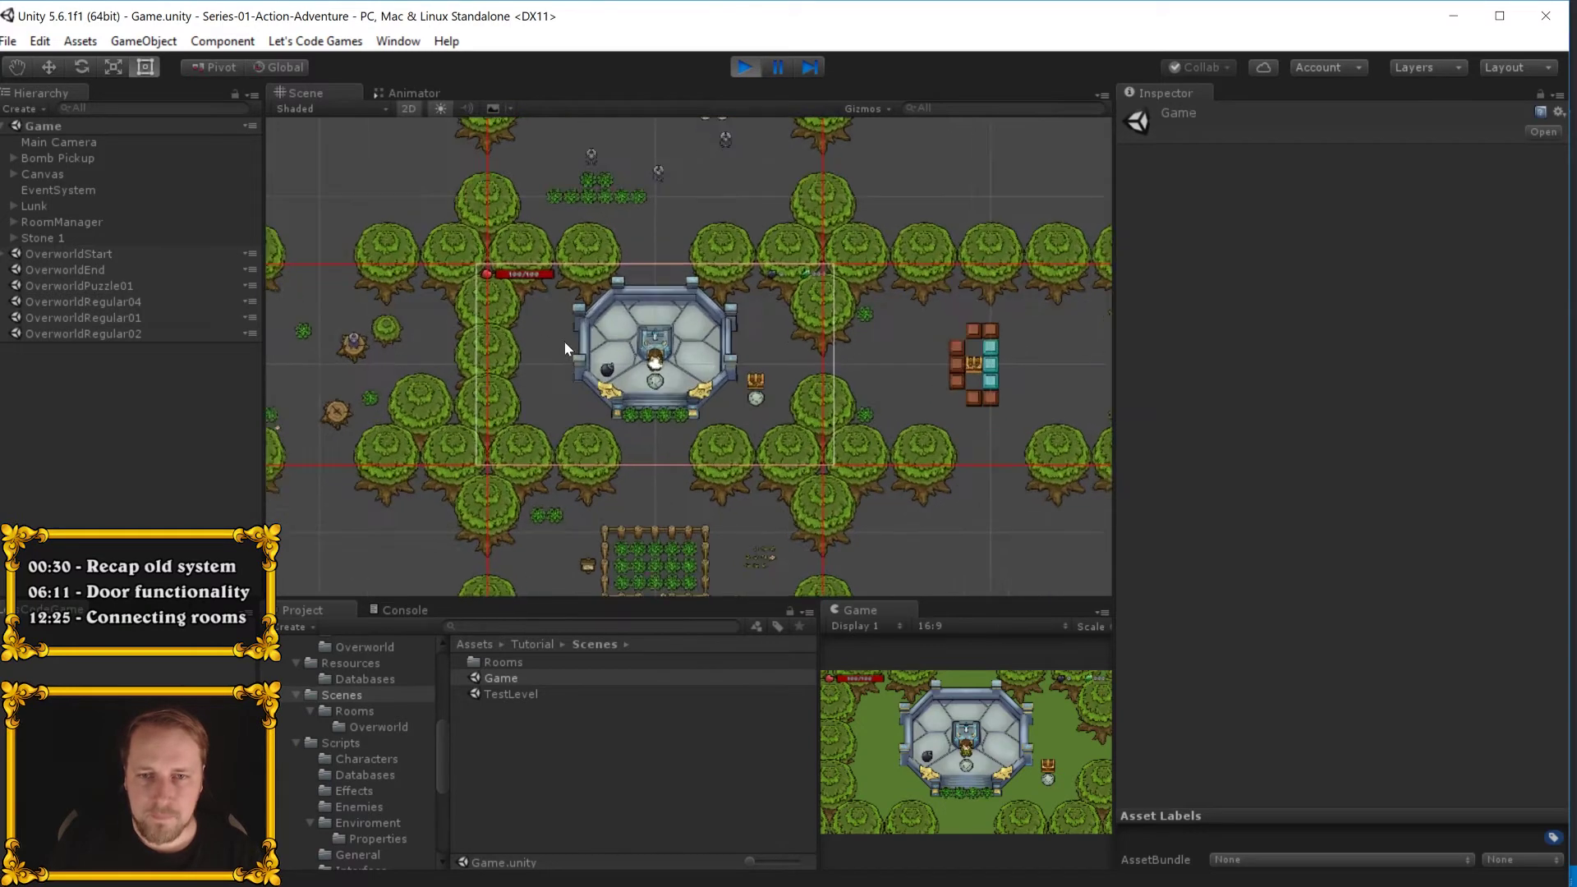
{"action": "scroll", "coordinate": [564, 341], "scroll_direction": "up", "scroll_amount": 1}
- Select several trees in the Scene view, then select the Overworld-Start room in the Hierarchy
{"action": "left_click", "coordinate": [575, 269]}
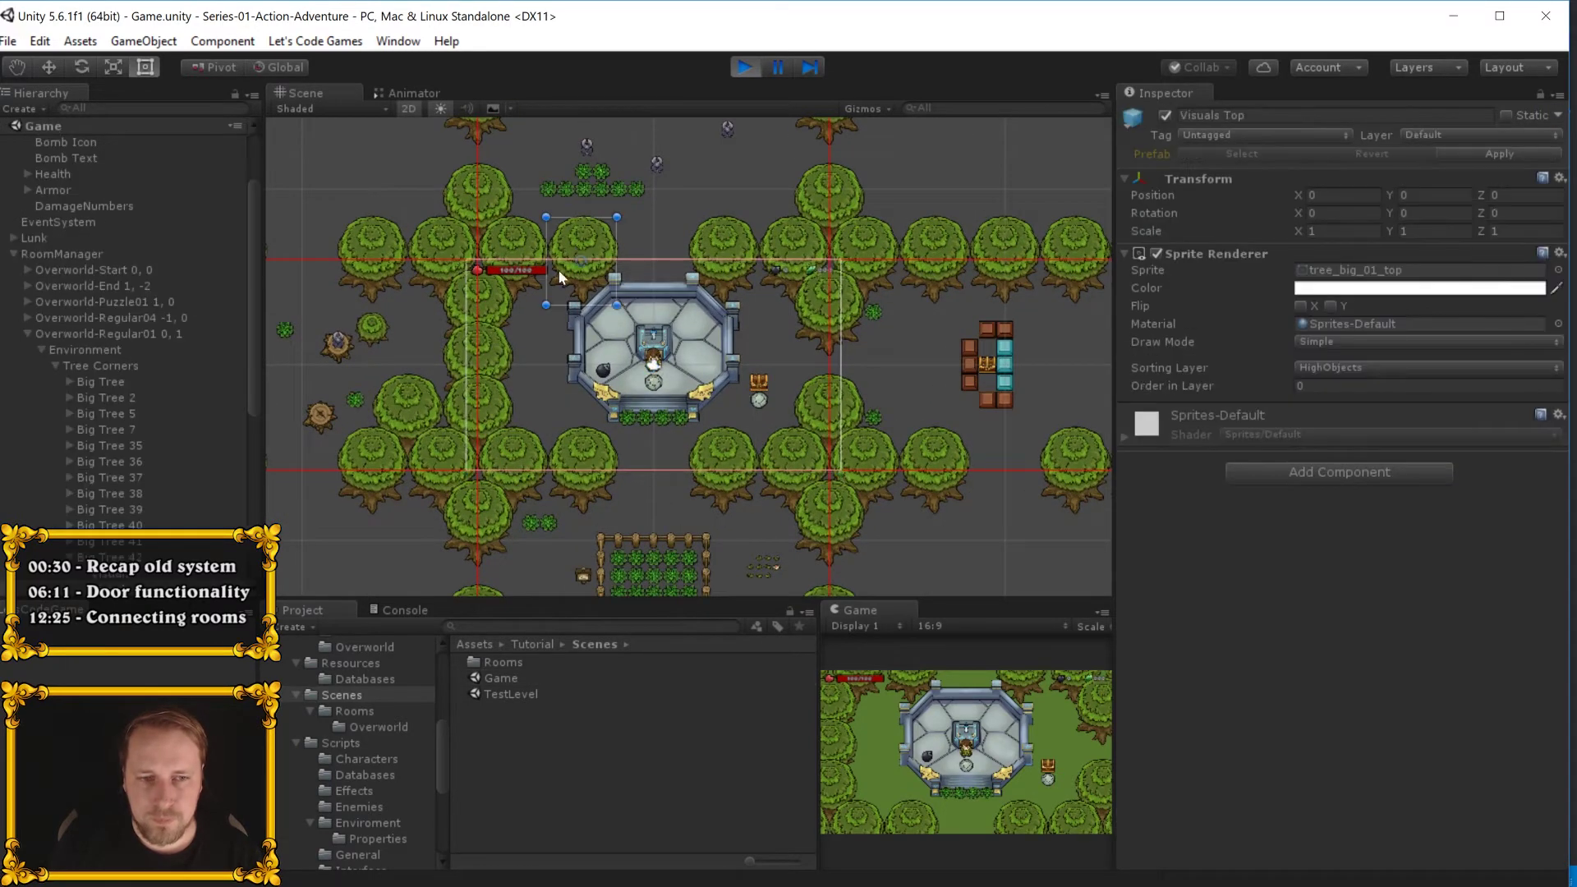
{"action": "left_click", "coordinate": [487, 294]}
{"action": "left_click", "coordinate": [470, 293]}
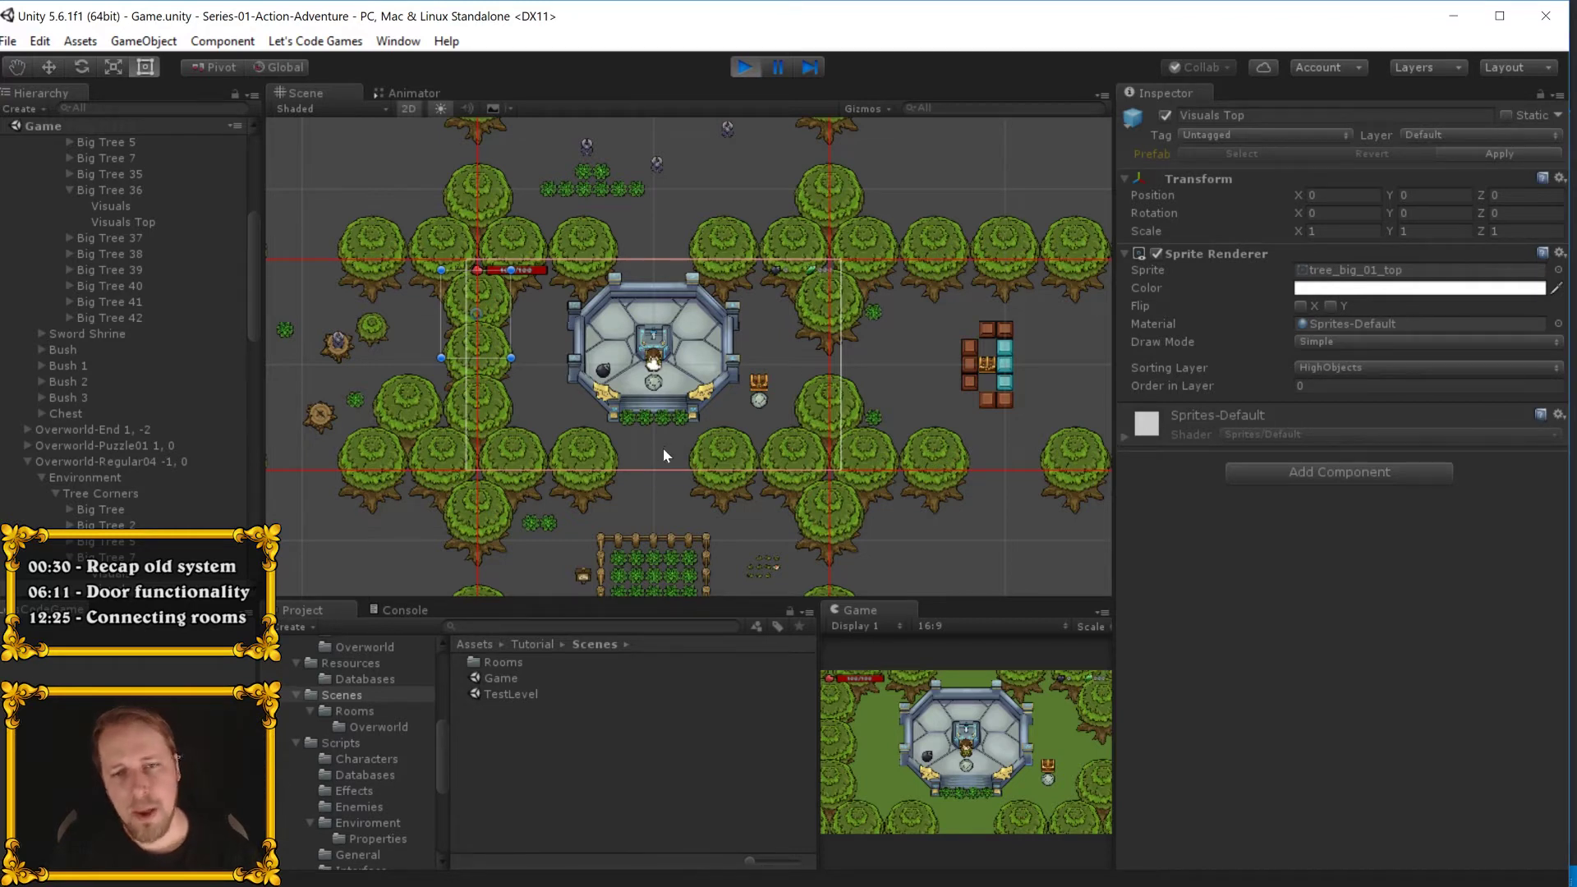
{"action": "scroll", "coordinate": [72, 309], "scroll_direction": "up", "scroll_amount": 5}
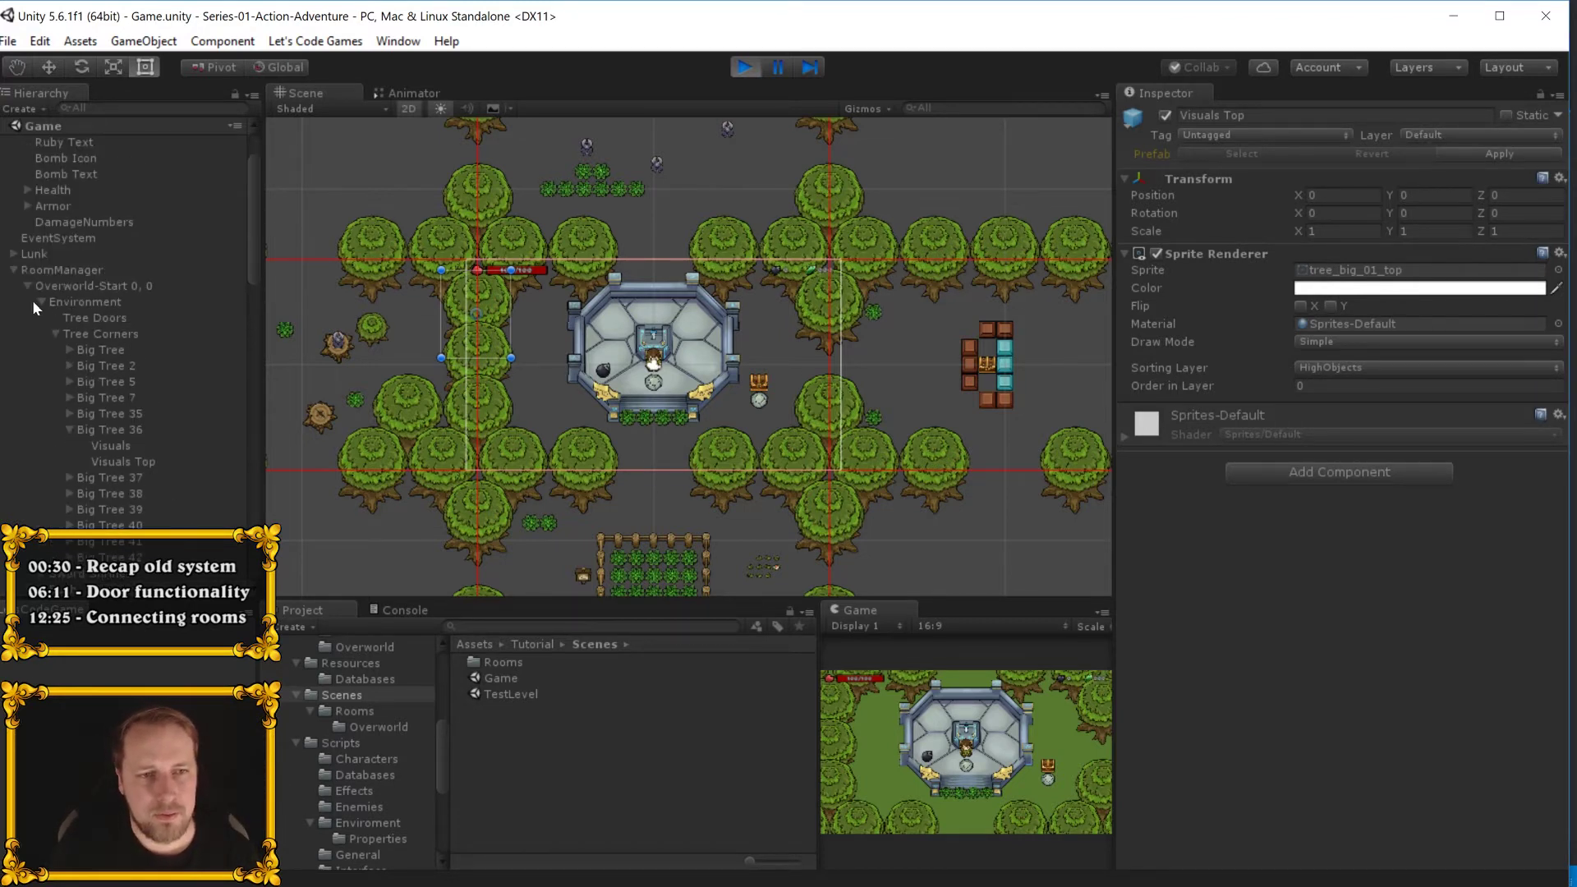
{"action": "left_click", "coordinate": [28, 286]}
{"action": "left_click", "coordinate": [42, 285]}
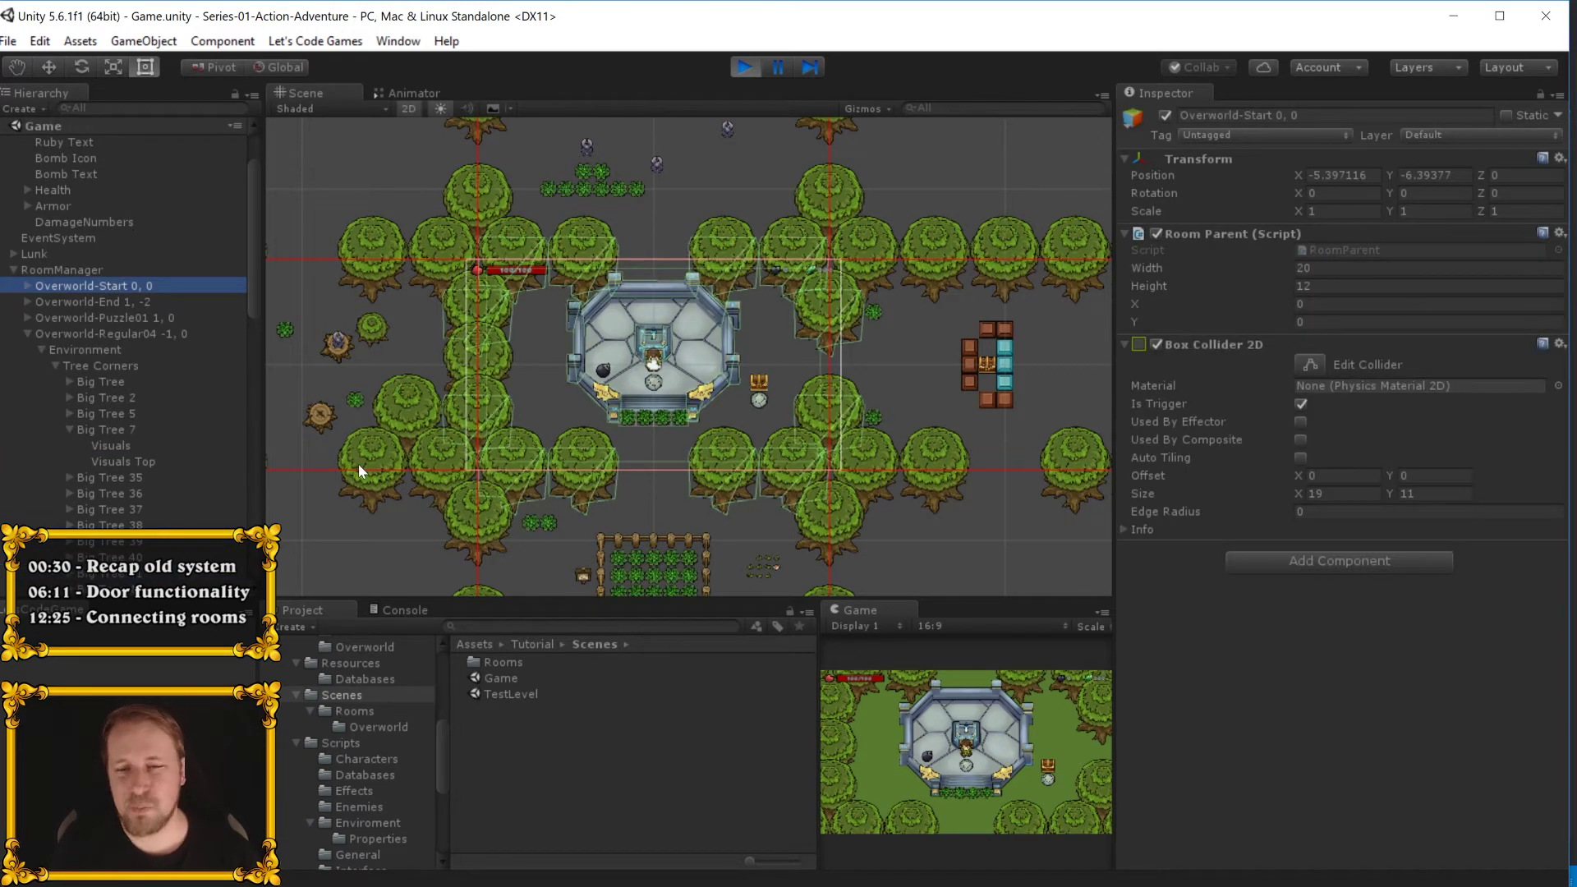
{"action": "scroll", "coordinate": [630, 381], "scroll_direction": "down", "scroll_amount": 2}
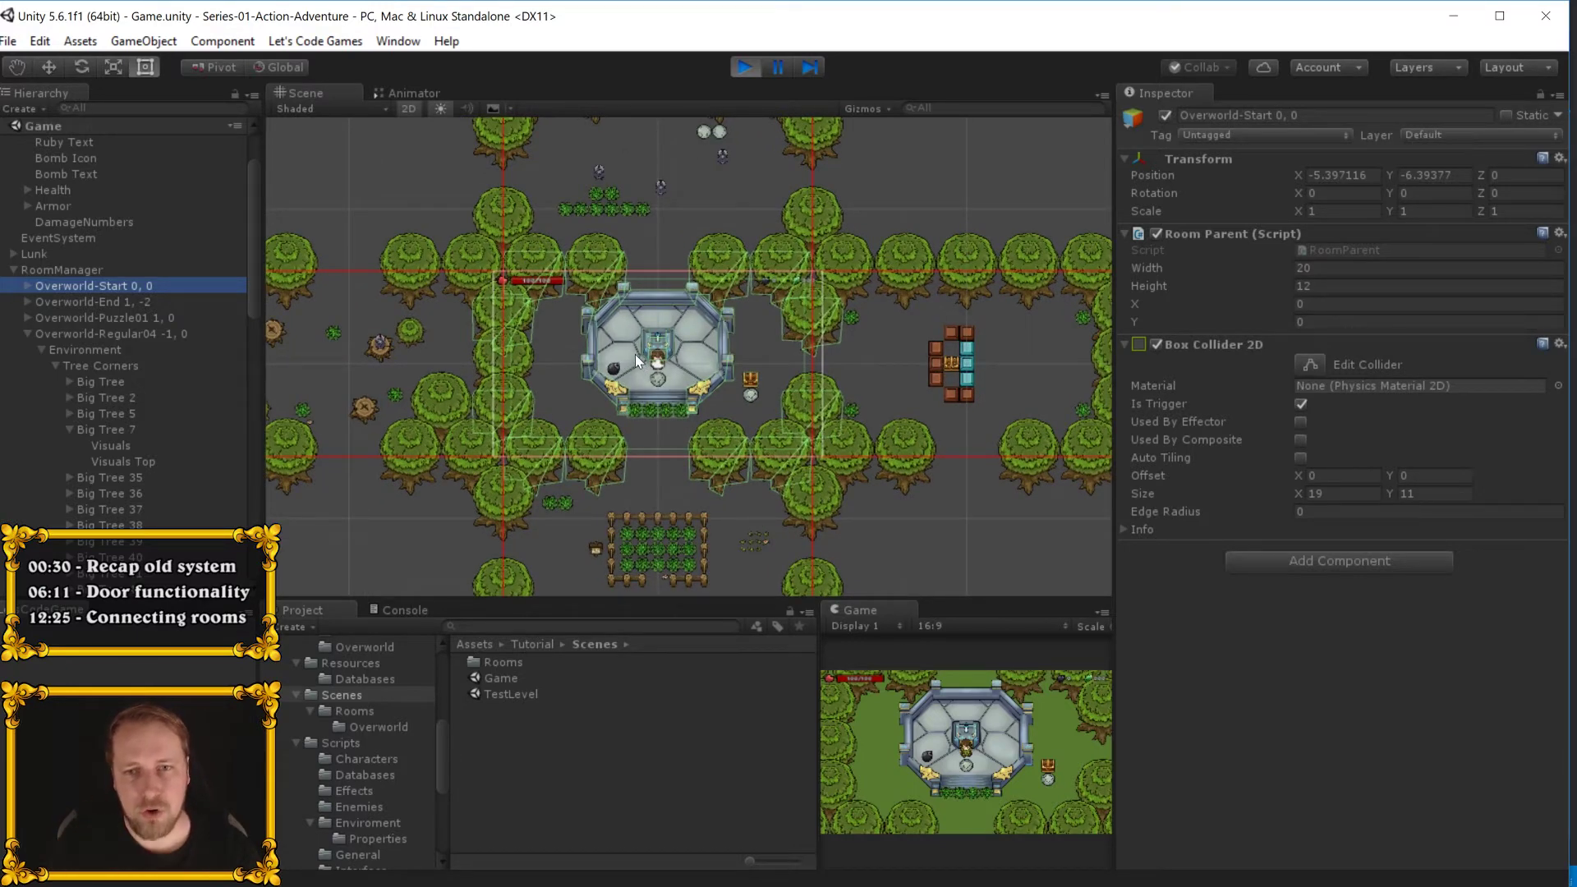
{"action": "scroll", "coordinate": [624, 309], "scroll_direction": "up", "scroll_amount": 2}
{"action": "scroll", "coordinate": [625, 309], "scroll_direction": "up", "scroll_amount": 2}
- Drag the Overworld-Start room with the Move tool, then set its Position X to 0
{"action": "key", "text": "w"}
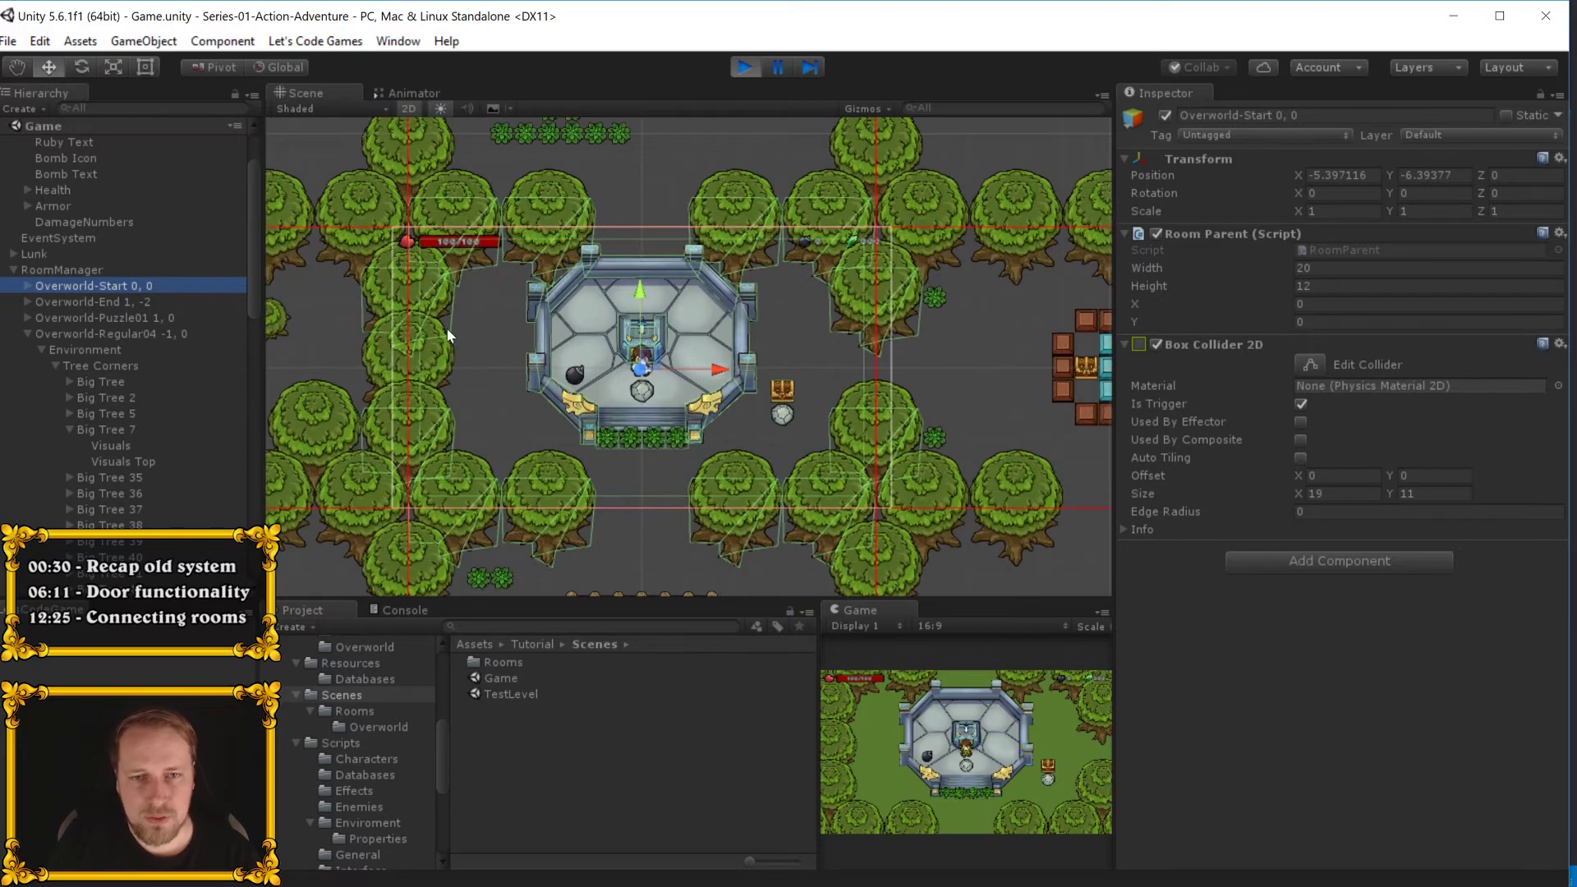
{"action": "mouse_move", "coordinate": [653, 361]}
{"action": "left_mouse_down"}
{"action": "mouse_move", "coordinate": [680, 427]}
{"action": "mouse_move", "coordinate": [658, 362]}
{"action": "left_mouse_up"}
{"action": "type", "text": "0"}
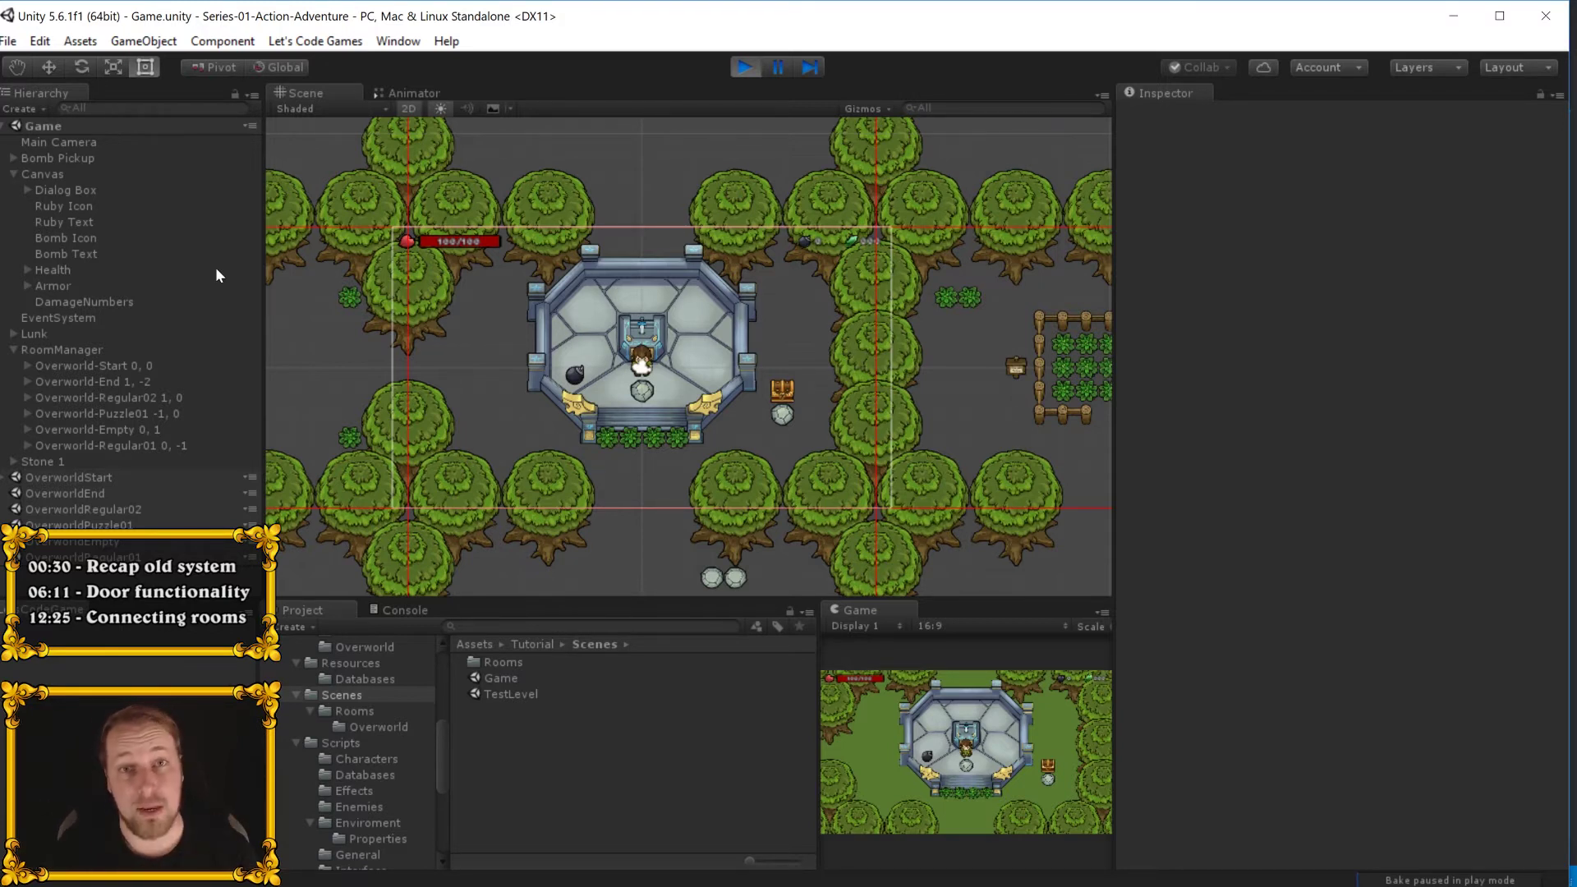
- Stop the game, select RoomManager, and open its script in Visual Studio
{"action": "scroll", "coordinate": [626, 393], "scroll_direction": "down", "scroll_amount": 2}
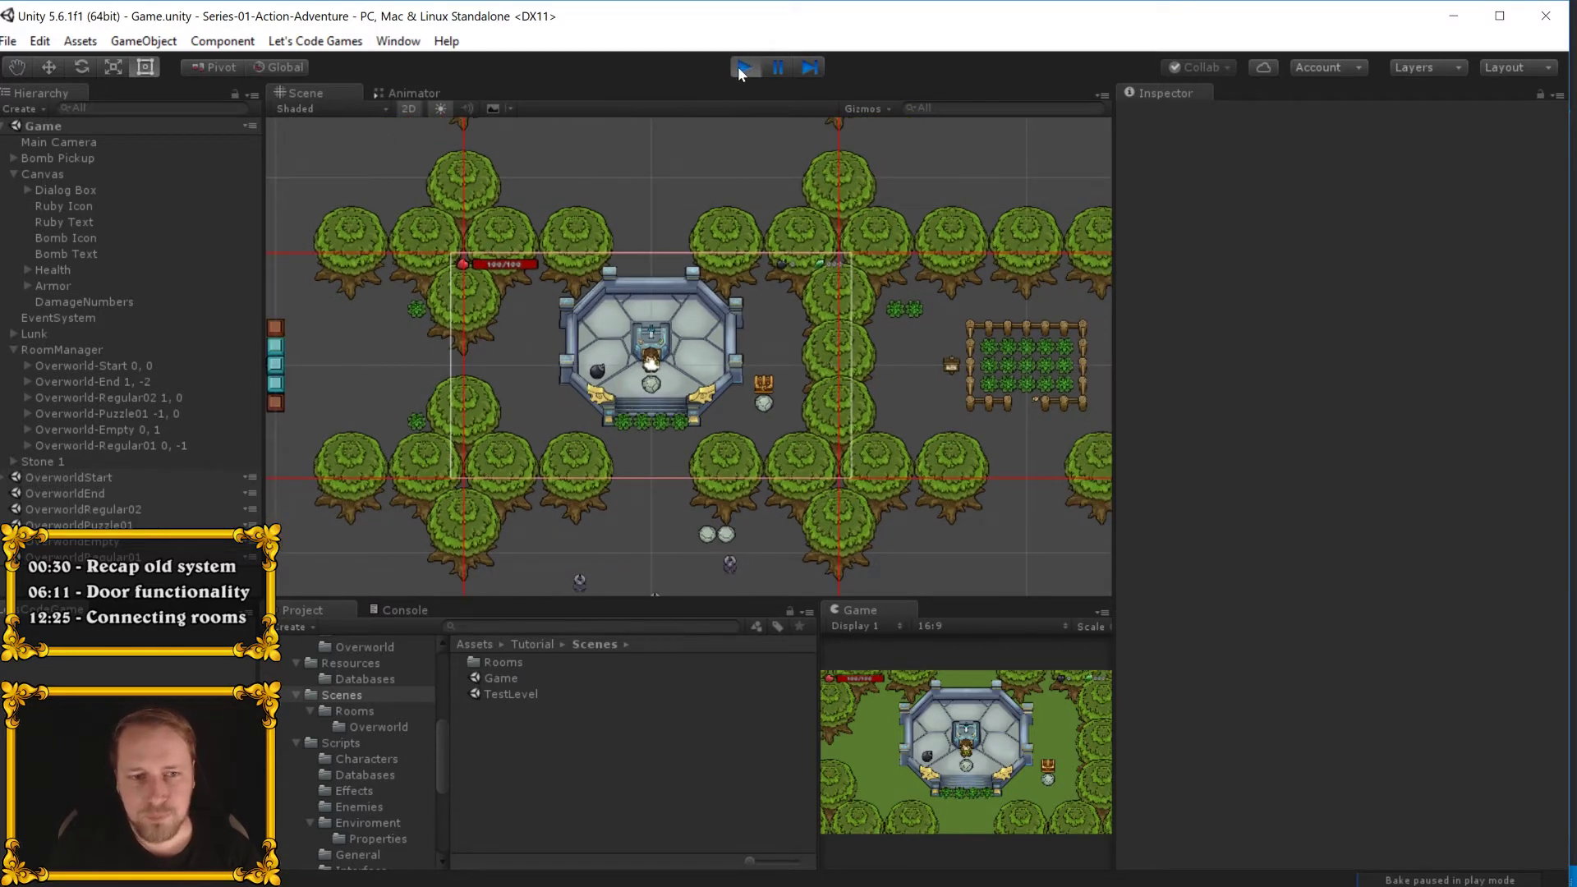
{"action": "left_click", "coordinate": [744, 69]}
{"action": "left_click", "coordinate": [58, 352]}
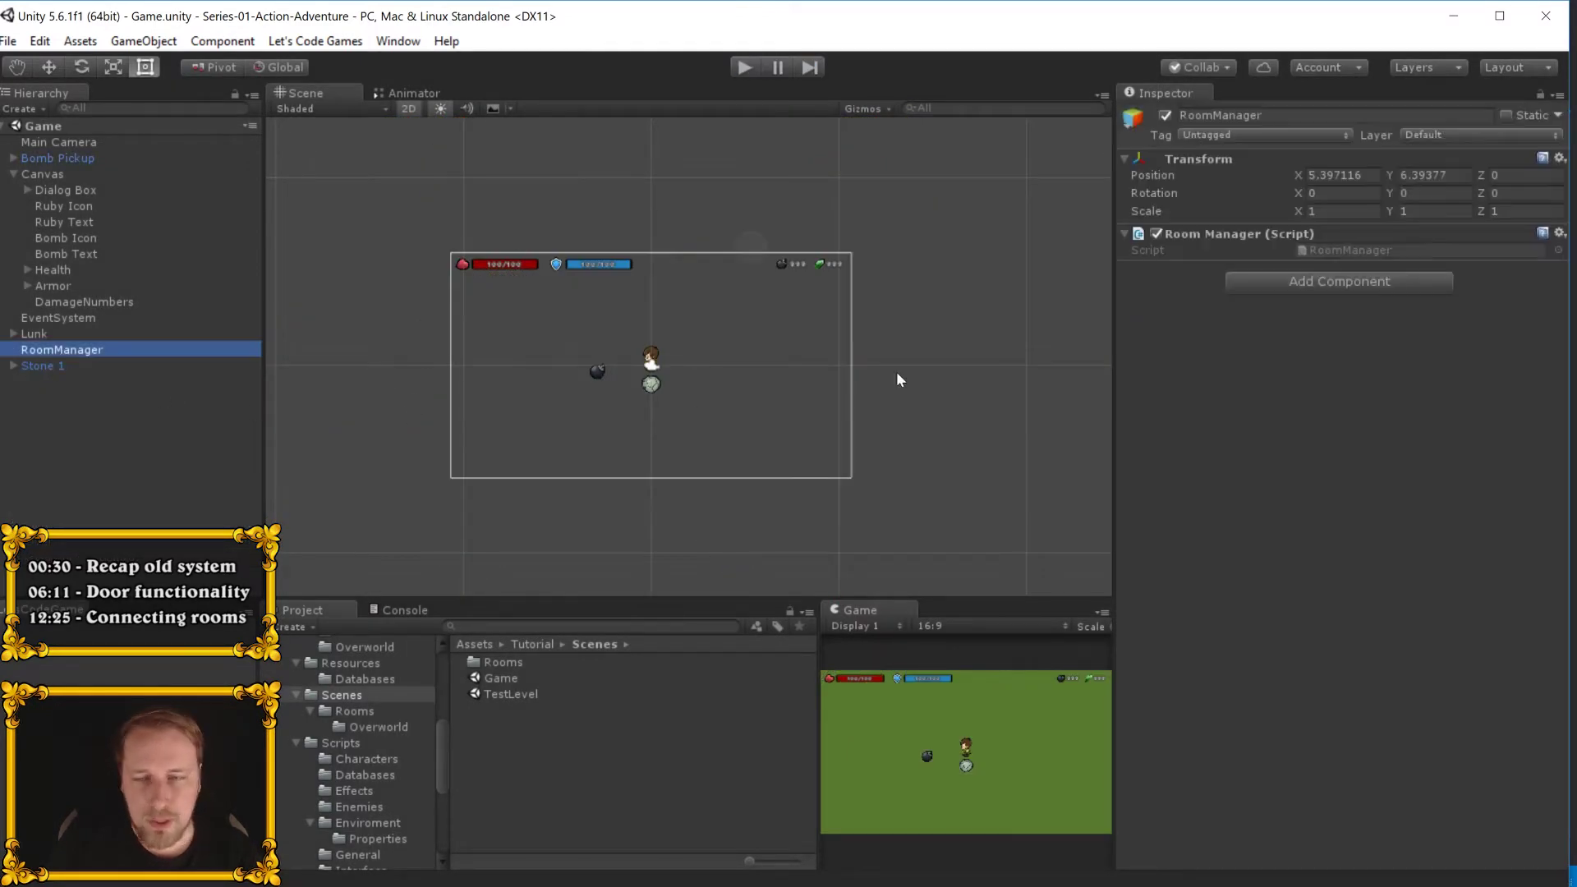
{"action": "left_click", "coordinate": [1331, 252]}
{"action": "double_click", "coordinate": [1331, 252]}
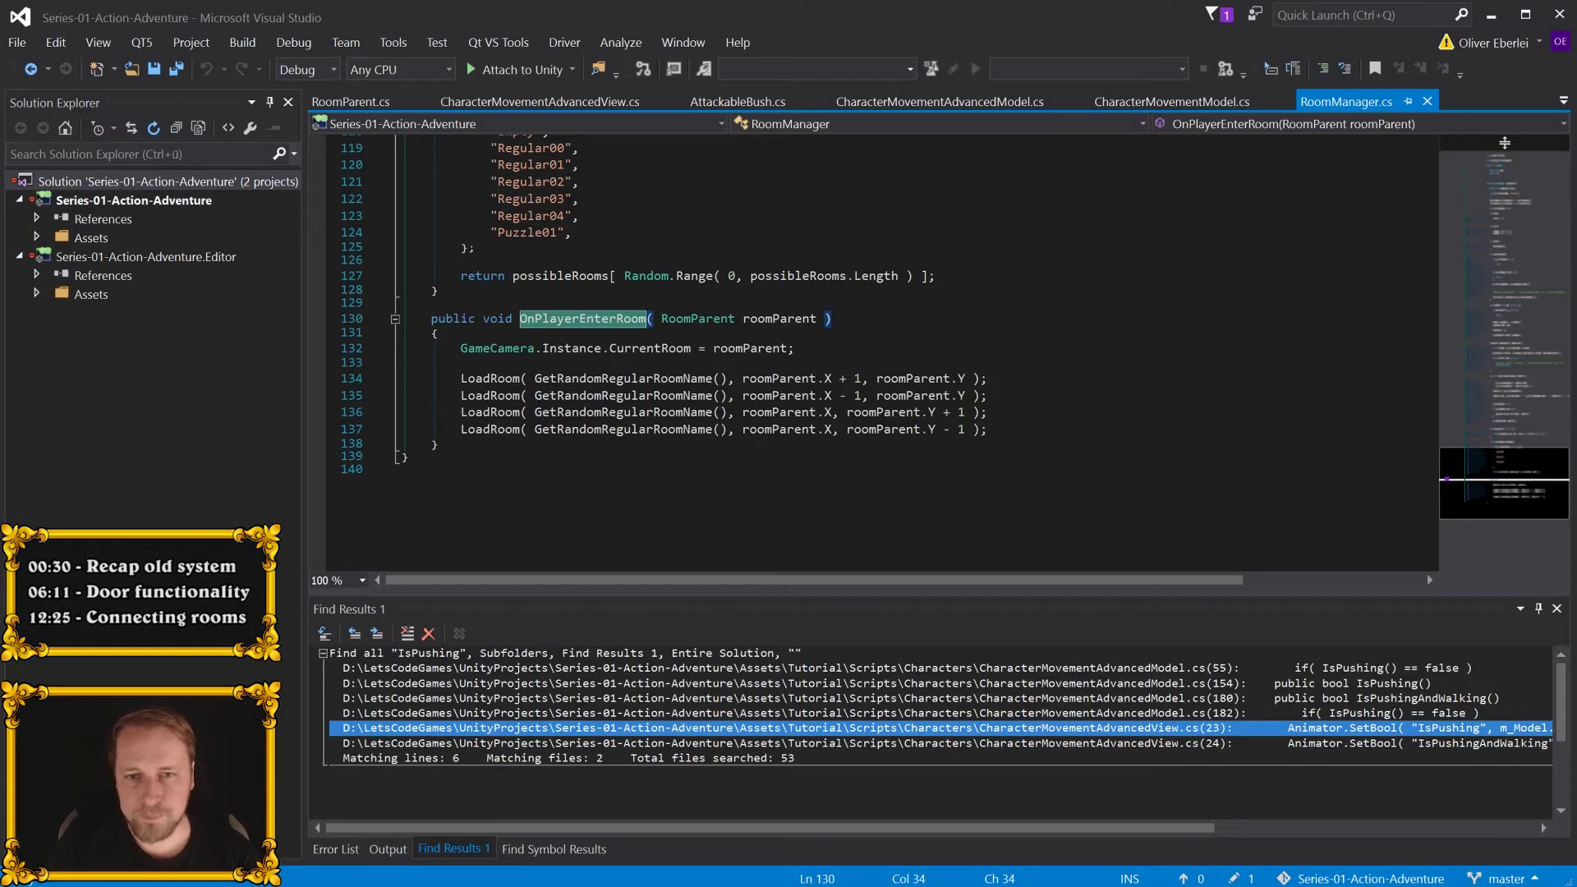
- Comment out OnPlayerEnterRoom's four LoadRoom calls with /* */ and return to Start's End room line
{"action": "key", "text": "Up"}
{"action": "key", "text": "Down"}
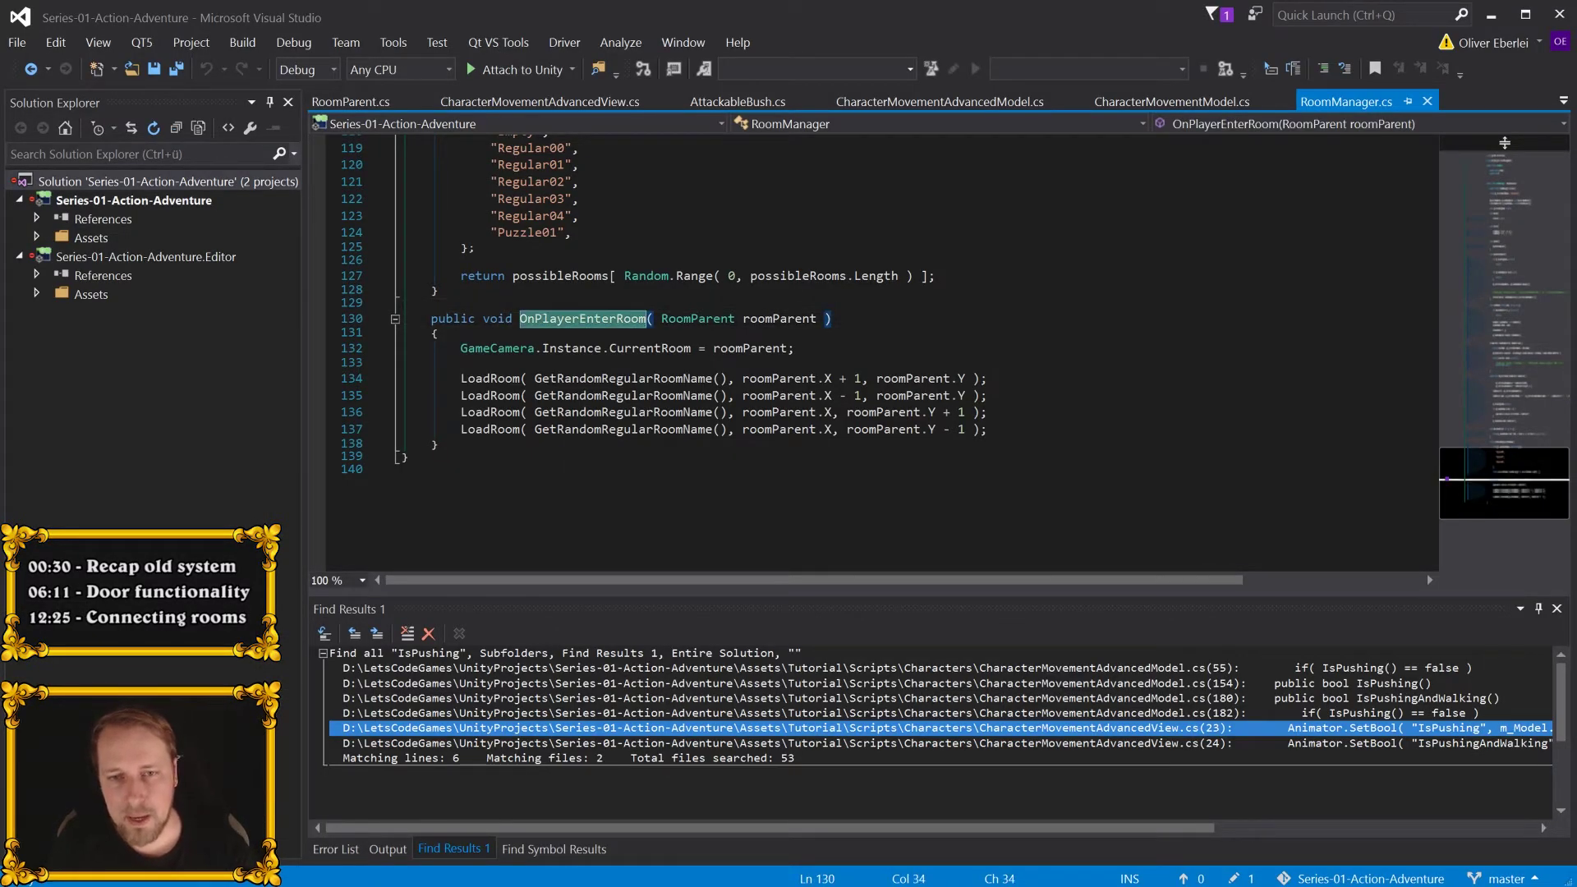
{"action": "key", "text": "Down"}
{"action": "key", "text": "Down"}
{"action": "key", "text": "Down"}
{"action": "key", "text": "Home"}
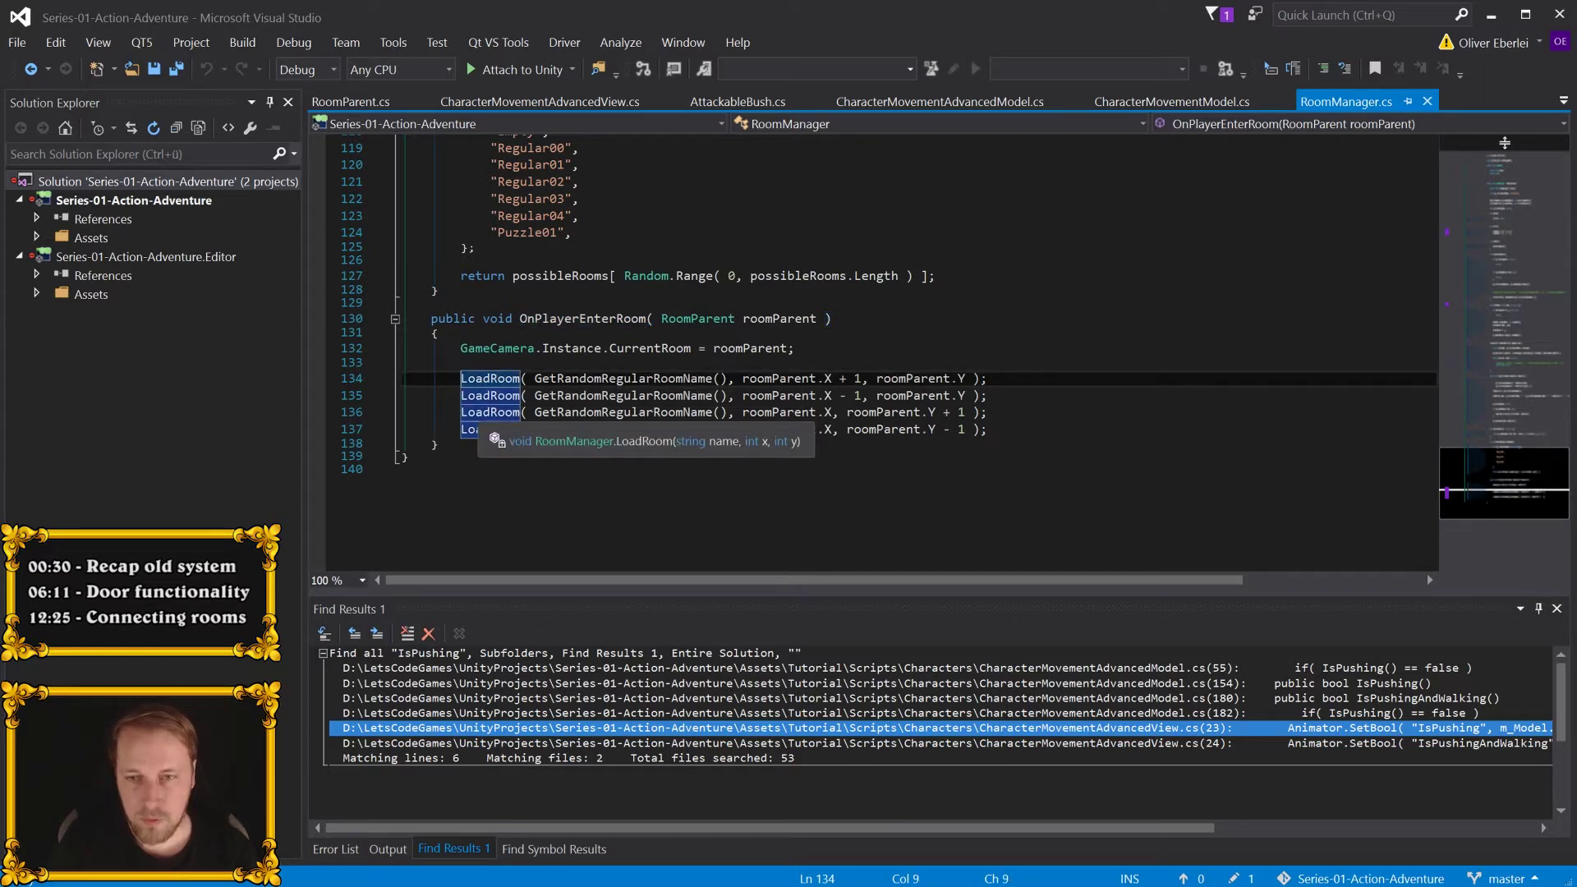
{"action": "type", "text": "/*"}
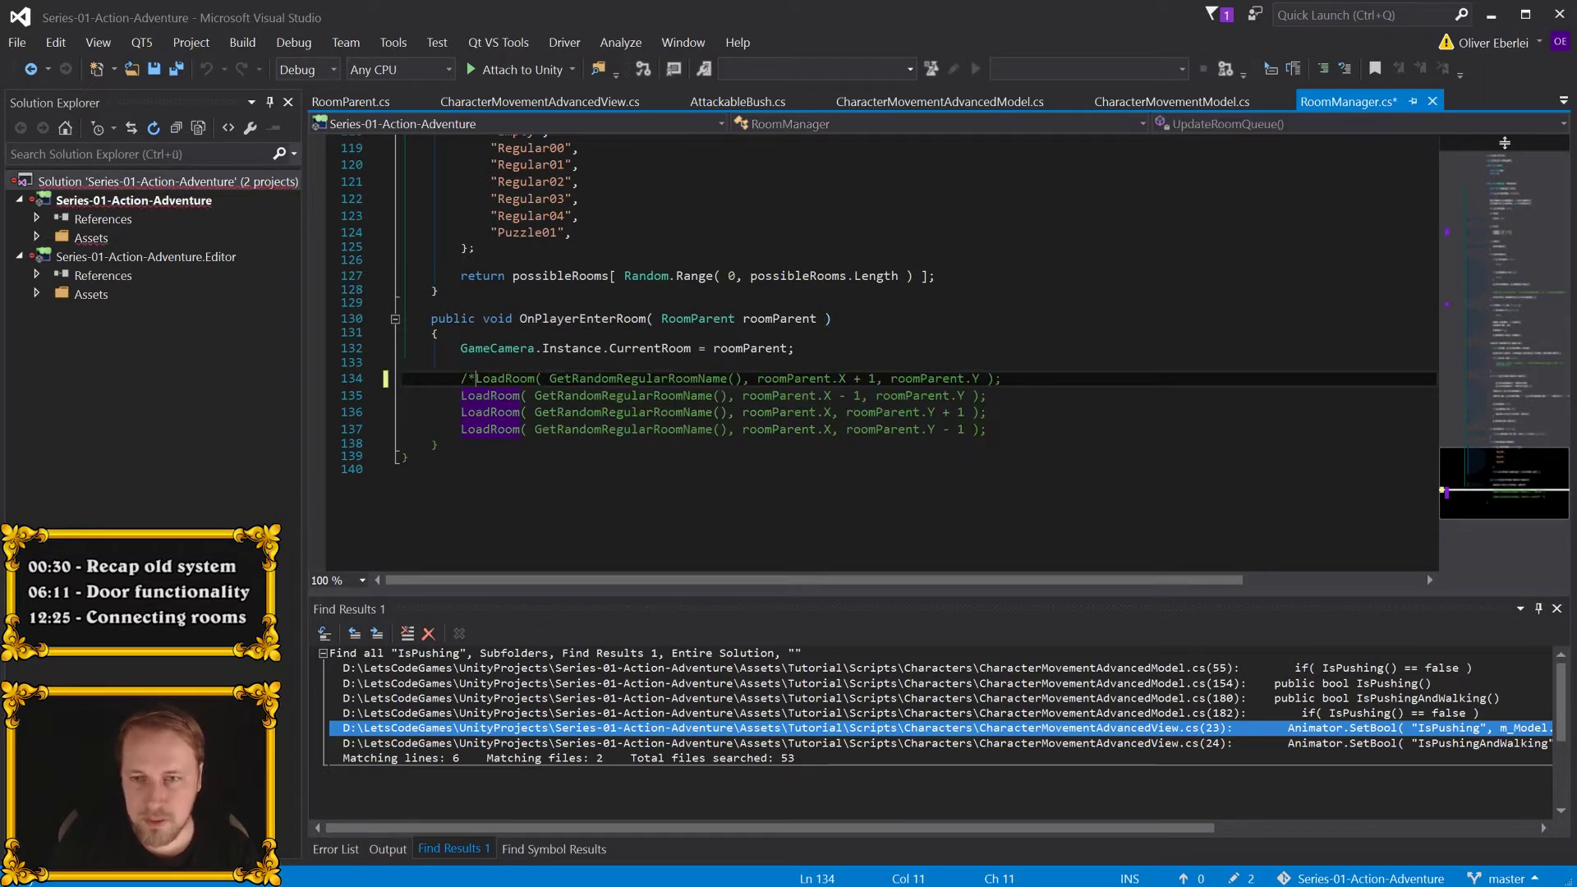
{"action": "key", "text": "Down"}
{"action": "key", "text": "Down"}
{"action": "key", "text": "End"}
{"action": "key", "text": "Down"}
{"action": "type", "text": "*/"}
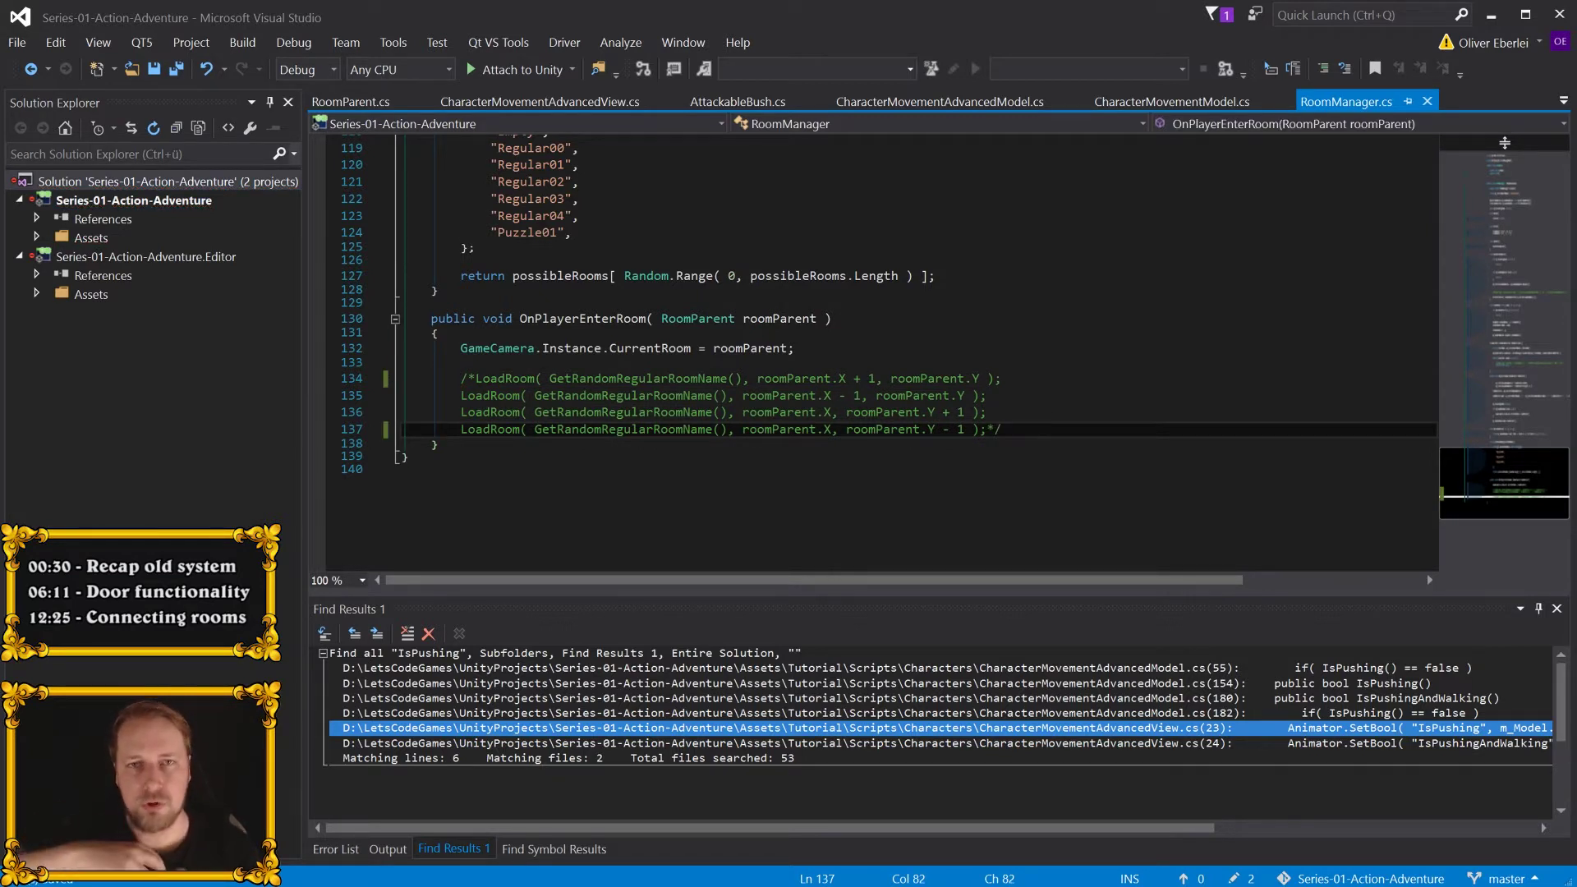
{"action": "left_click", "coordinate": [1496, 233]}
{"action": "left_click", "coordinate": [658, 427]}
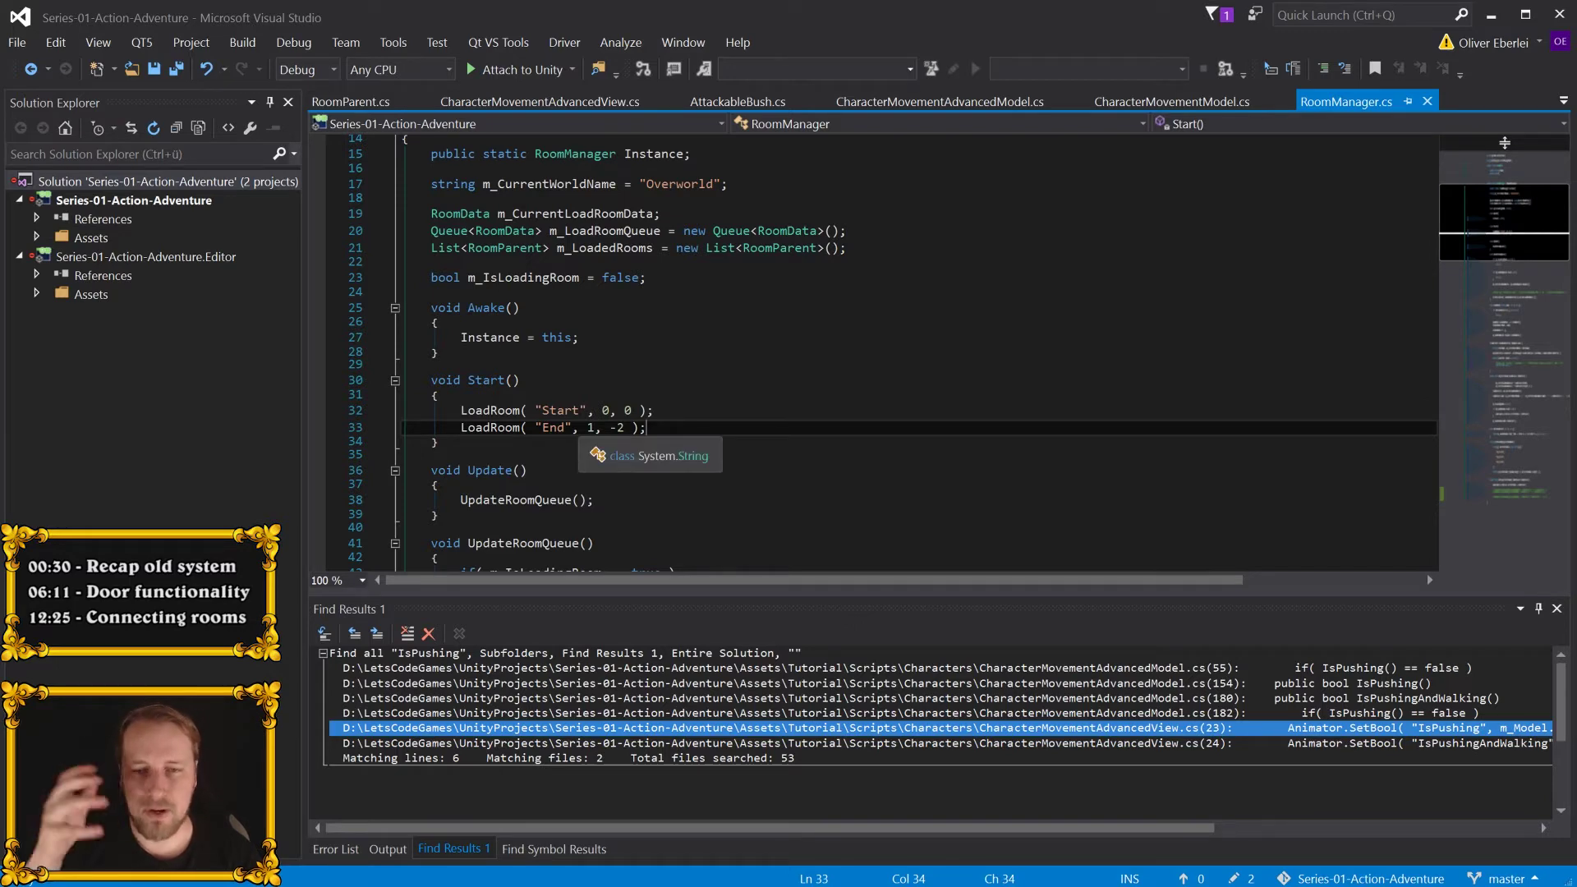
- Pan the Scene view to frame both rooms, then delete the End room's -2 row value
{"action": "key", "text": "alt+Tab"}
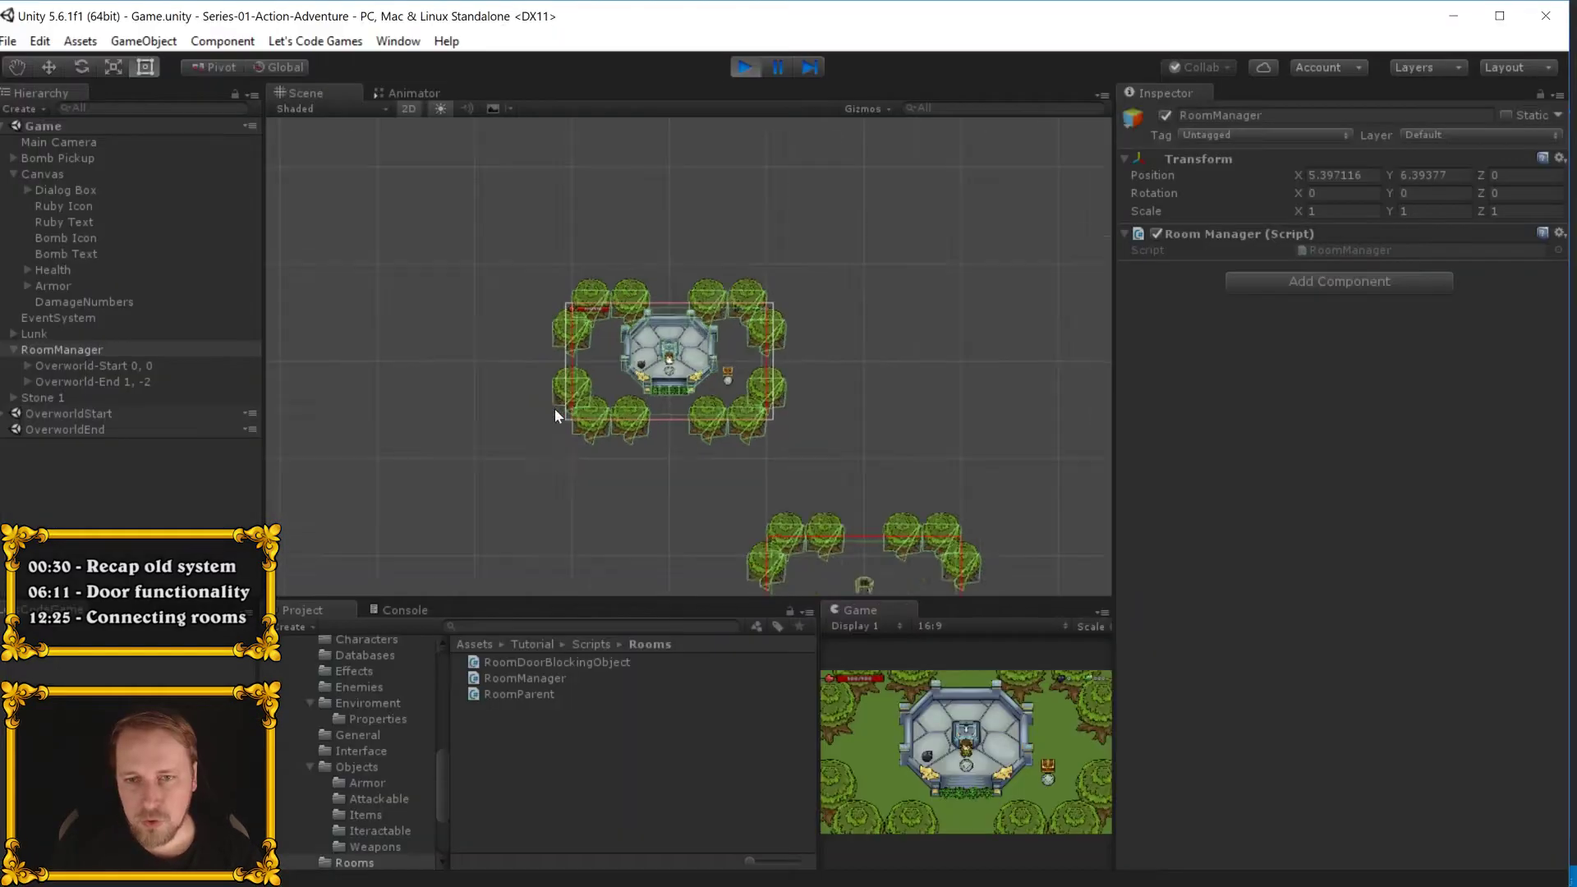
{"action": "scroll", "coordinate": [650, 309], "scroll_direction": "up", "scroll_amount": 2}
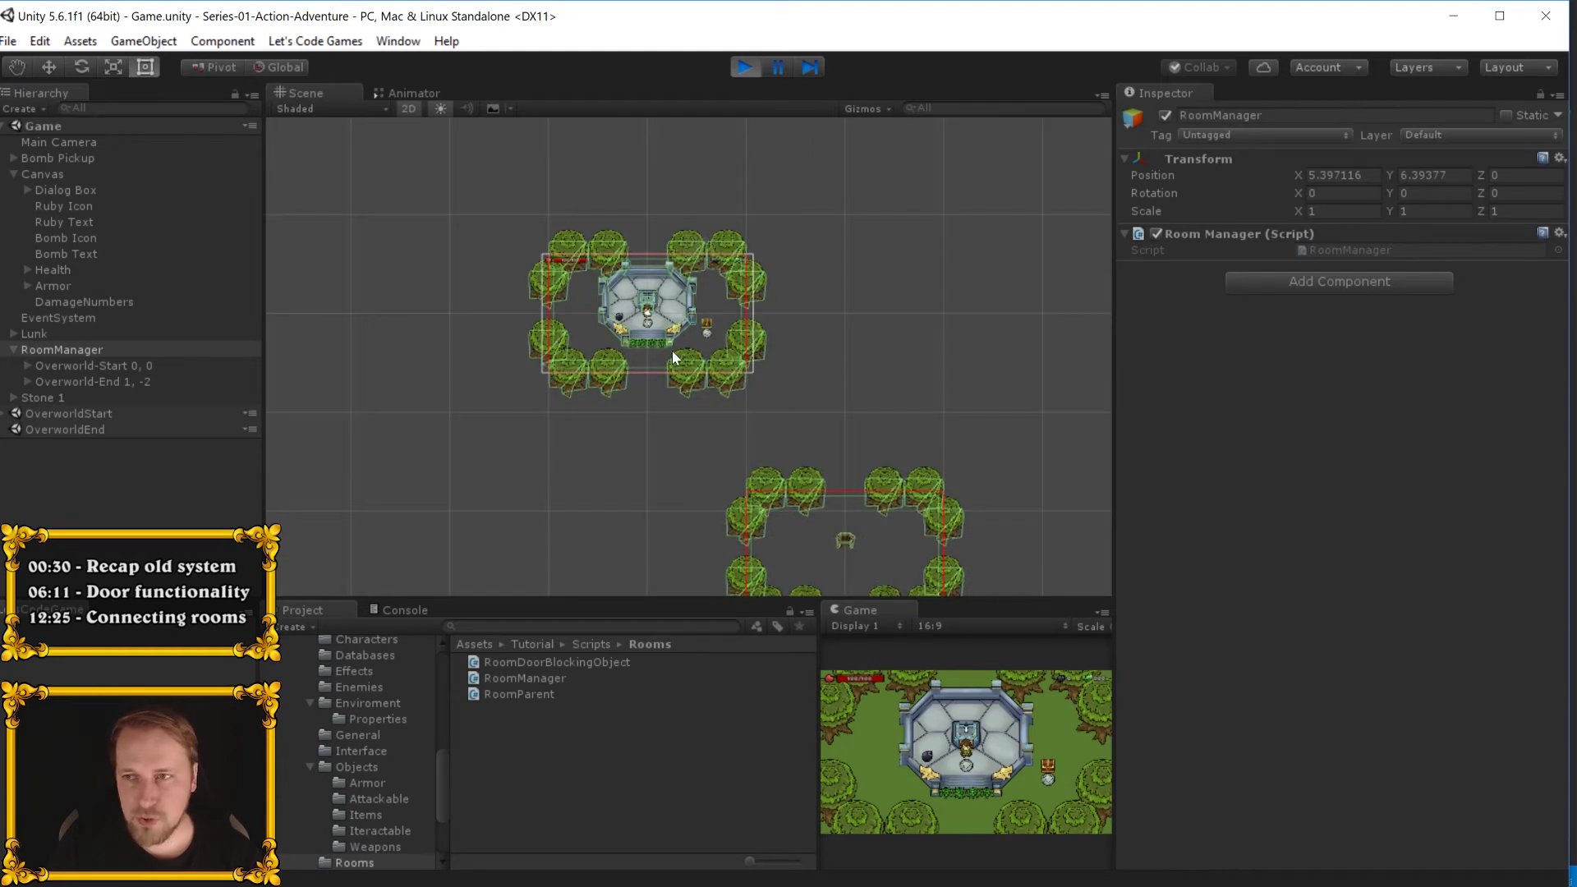
{"action": "middle_click_drag", "start_coordinate": [672, 350], "coordinate": [590, 211]}
{"action": "middle_click_drag", "start_coordinate": [672, 314], "coordinate": [658, 433]}
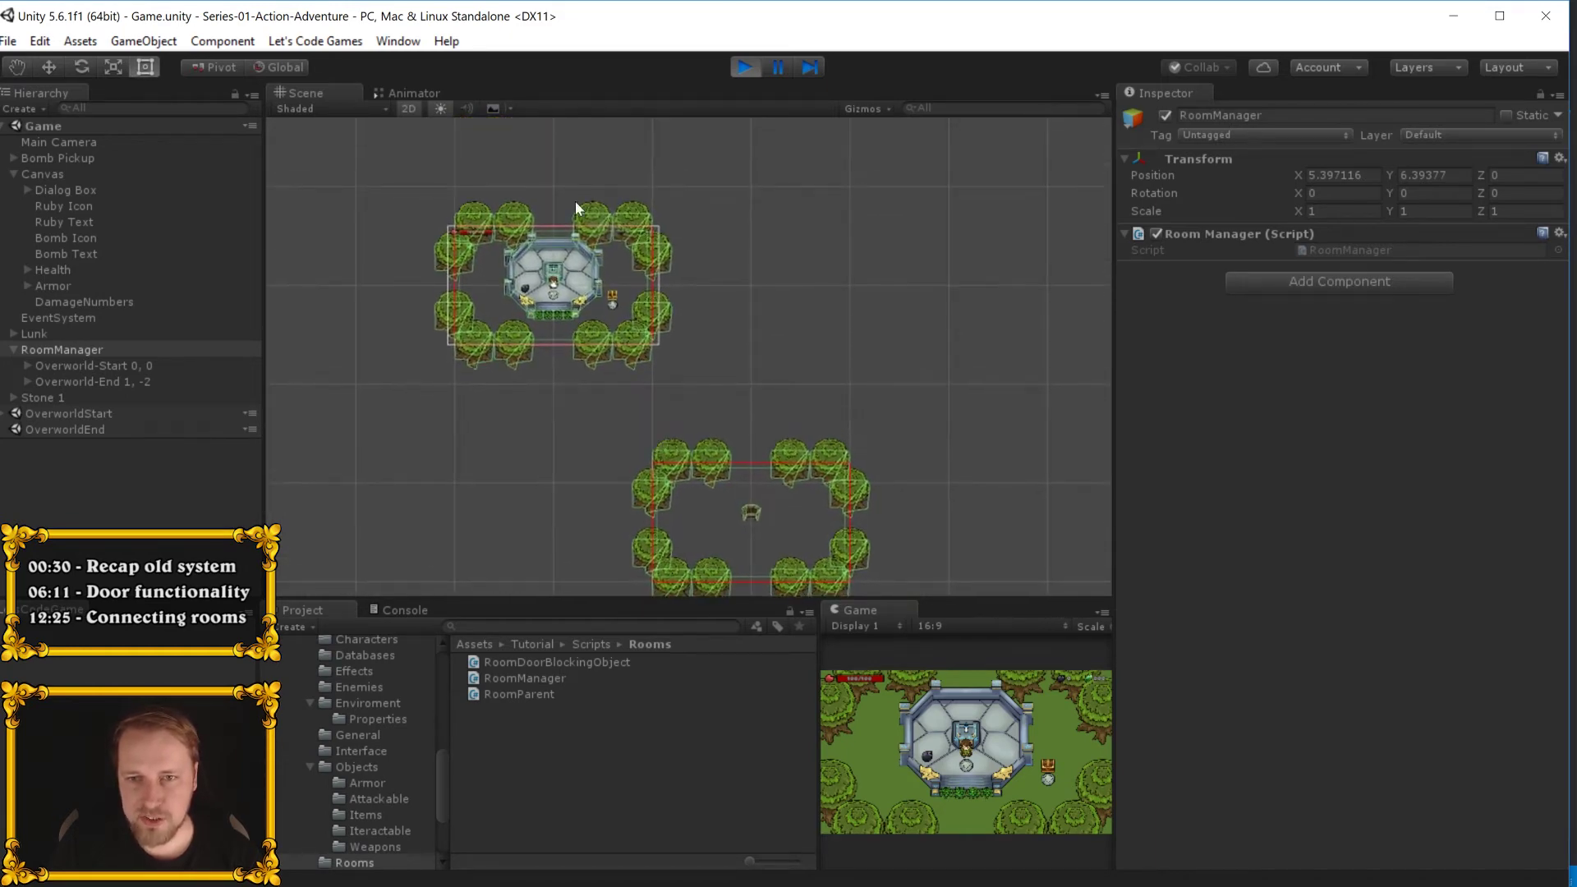
{"action": "key", "text": "alt+Tab"}
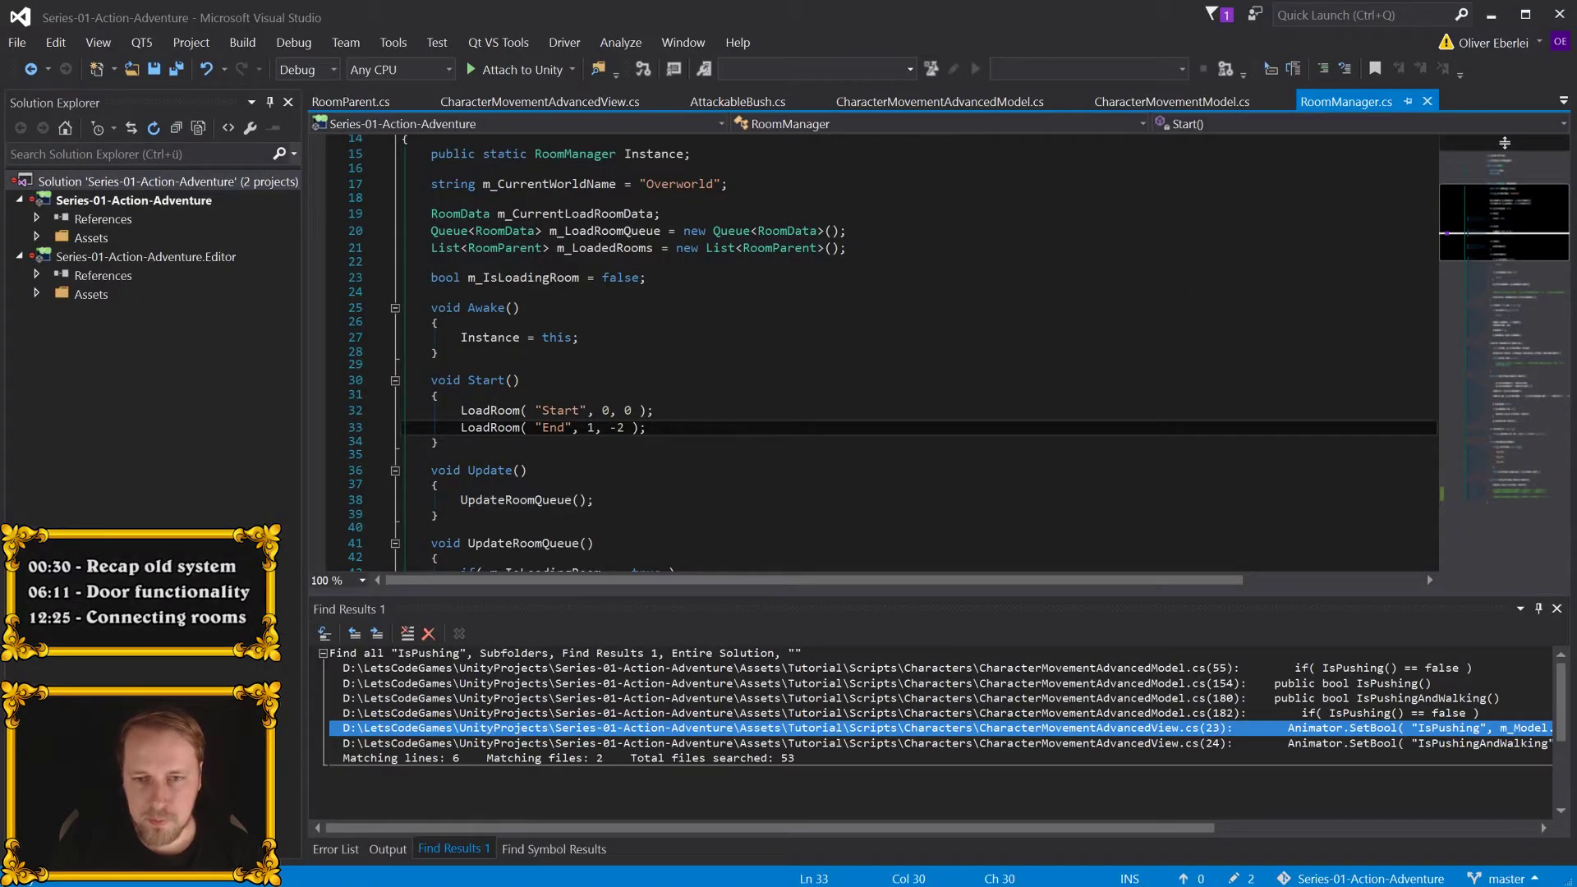
{"action": "key", "text": "BackSpace"}
{"action": "key", "text": "Delete"}
- Set the End room's row to 0 so it loads at 1, 0, then run the game and frame the rooms
{"action": "type", "text": "0"}
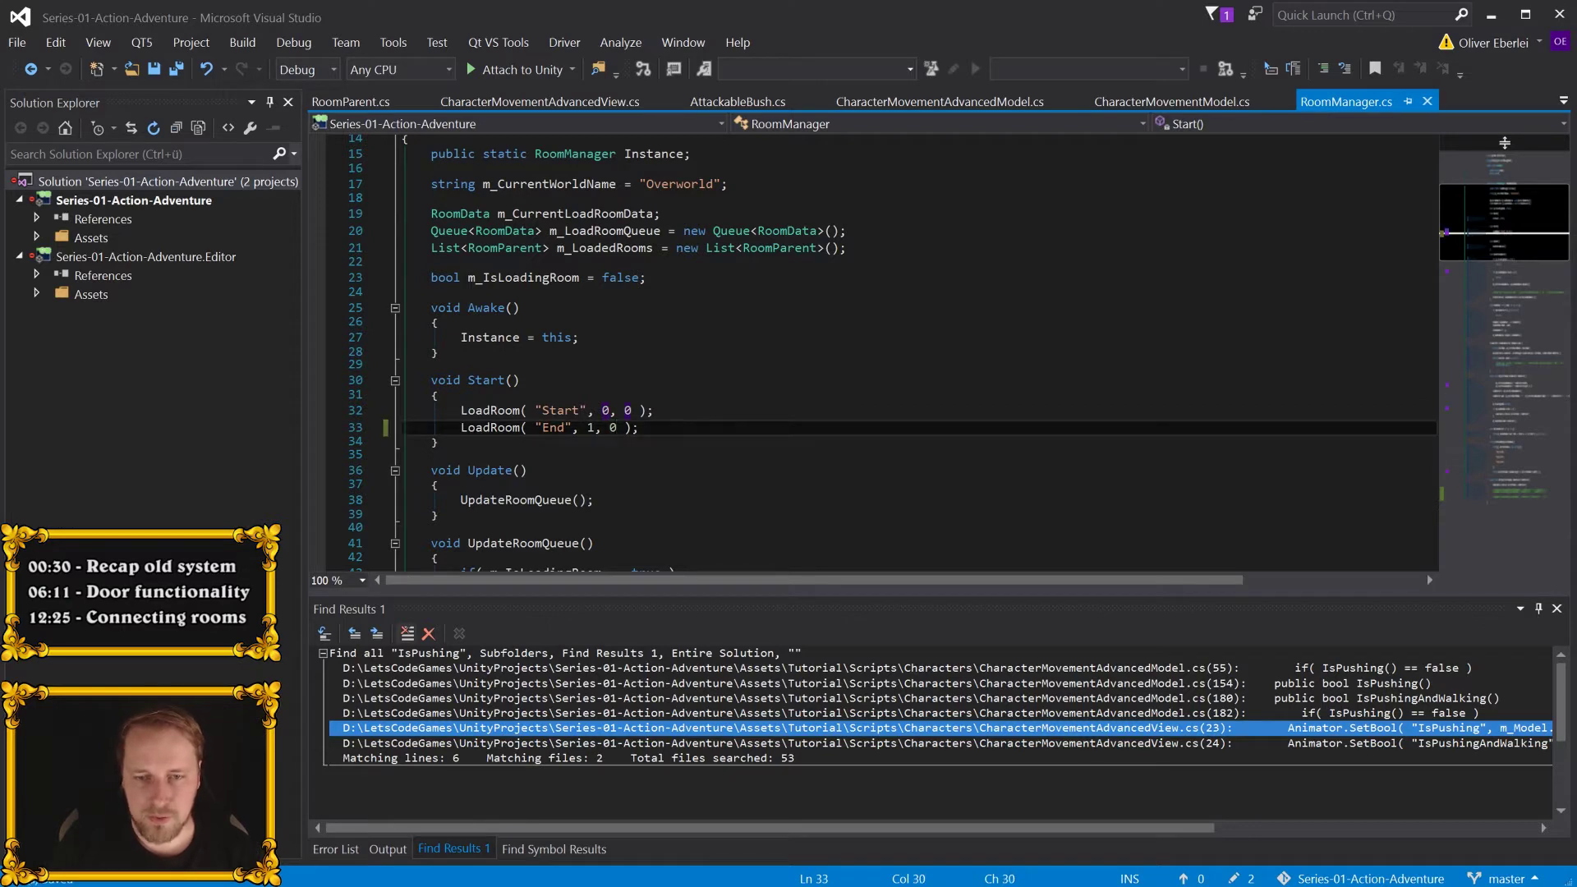
{"action": "key", "text": "alt+Tab"}
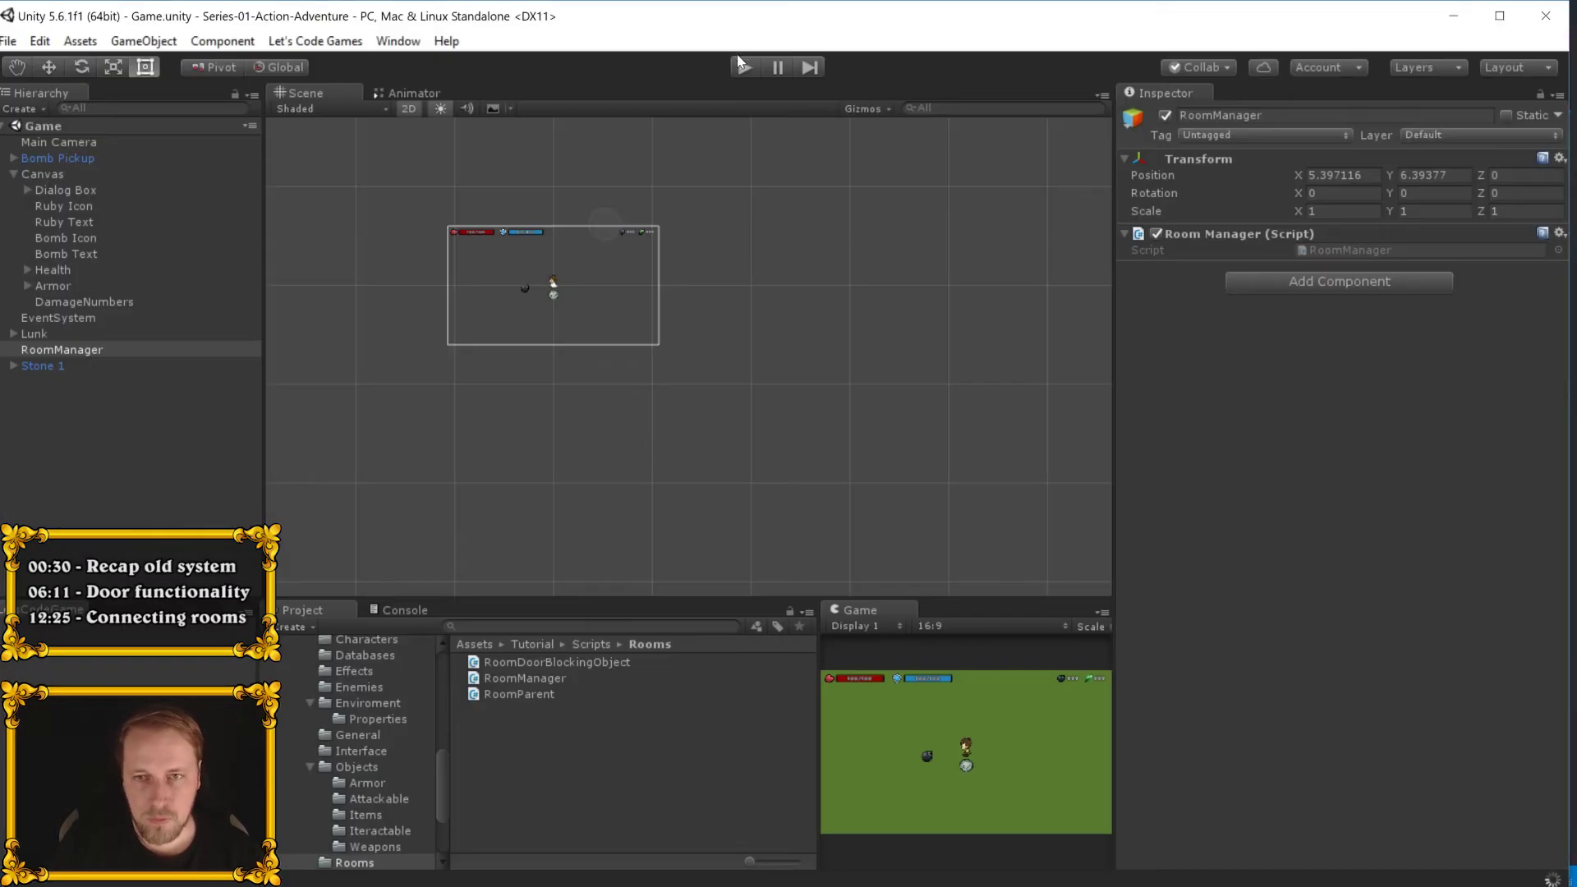
{"action": "left_click", "coordinate": [743, 68]}
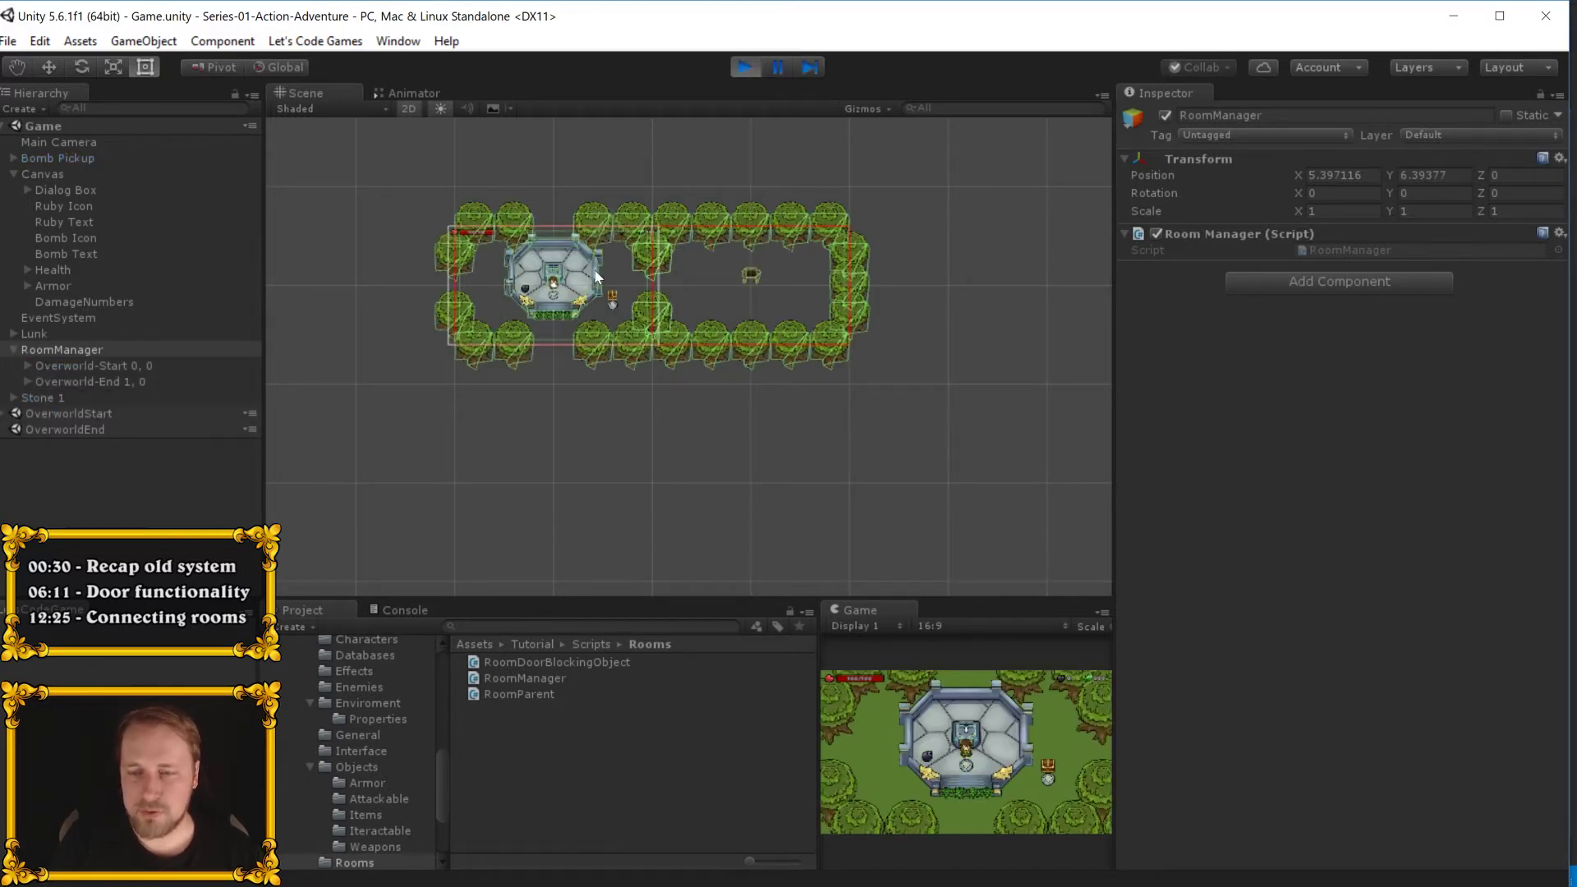
{"action": "scroll", "coordinate": [597, 276], "scroll_direction": "up", "scroll_amount": 2}
{"action": "middle_click_drag", "start_coordinate": [408, 210], "coordinate": [477, 263]}
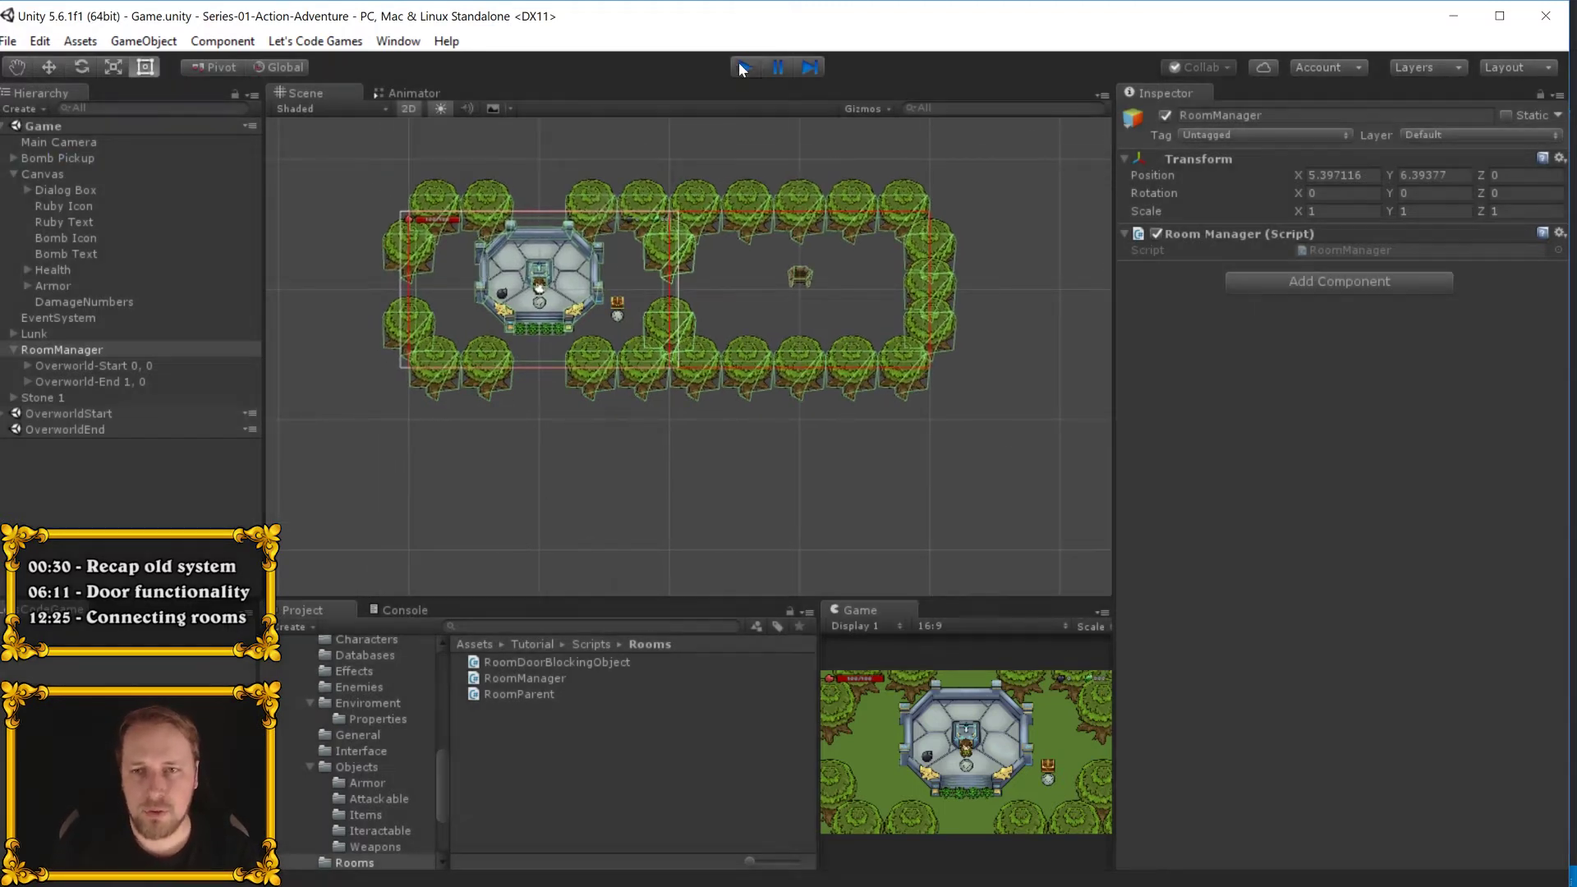
- Restart the game a few times, then stop it and return to the RoomDoorBlockingObject script
{"action": "left_click", "coordinate": [744, 68]}
{"action": "left_click", "coordinate": [743, 67]}
{"action": "left_click", "coordinate": [743, 67]}
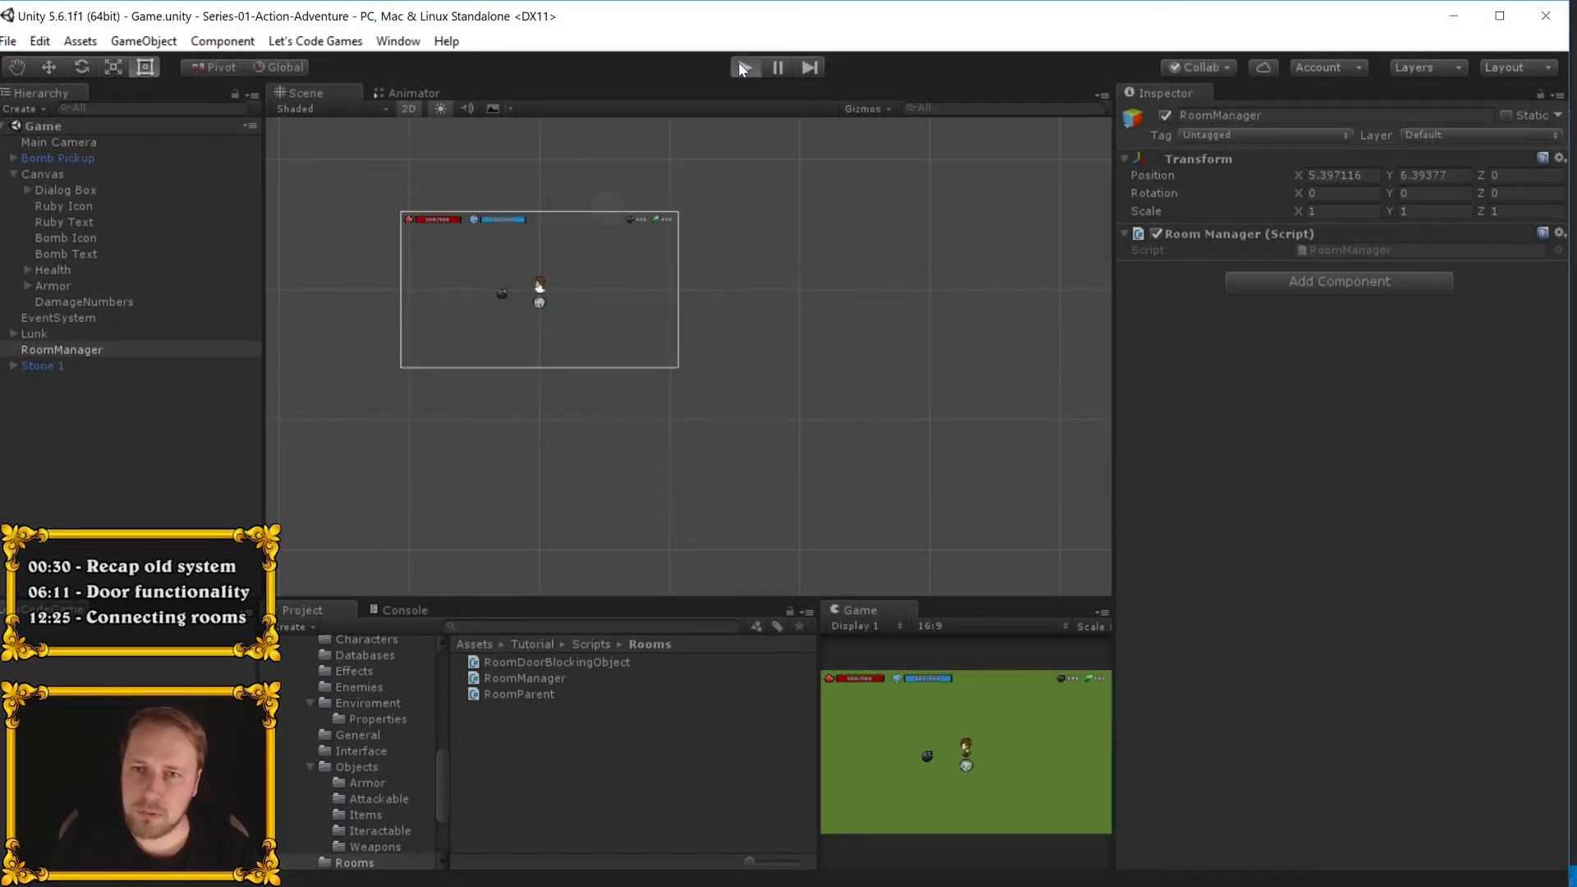
{"action": "left_click", "coordinate": [743, 68]}
{"action": "left_click", "coordinate": [743, 67]}
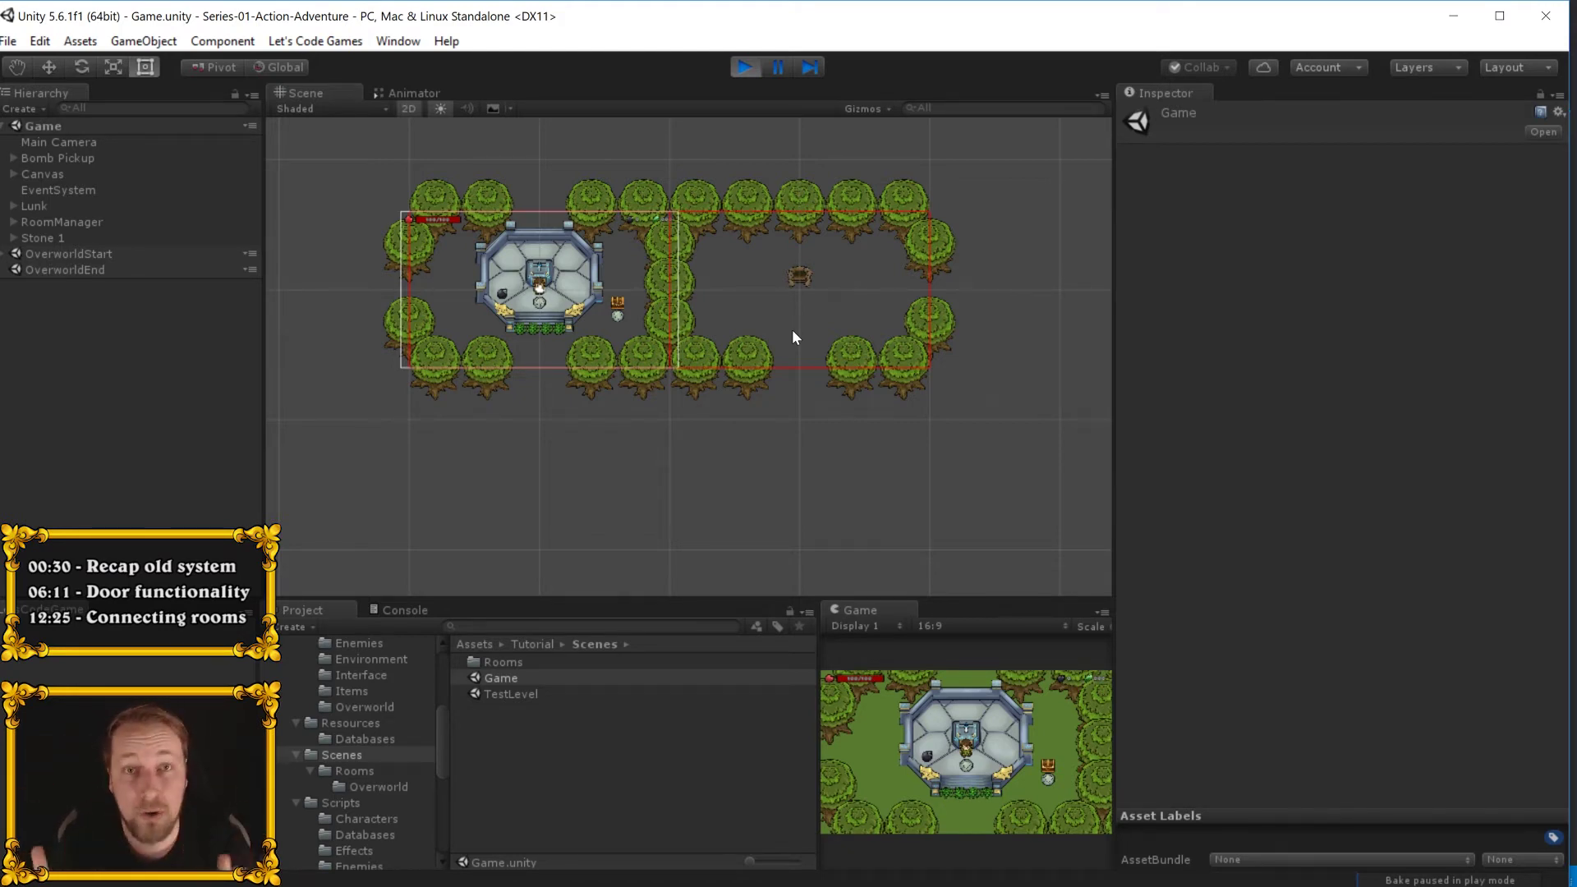
{"action": "scroll", "coordinate": [794, 336], "scroll_direction": "up", "scroll_amount": 1}
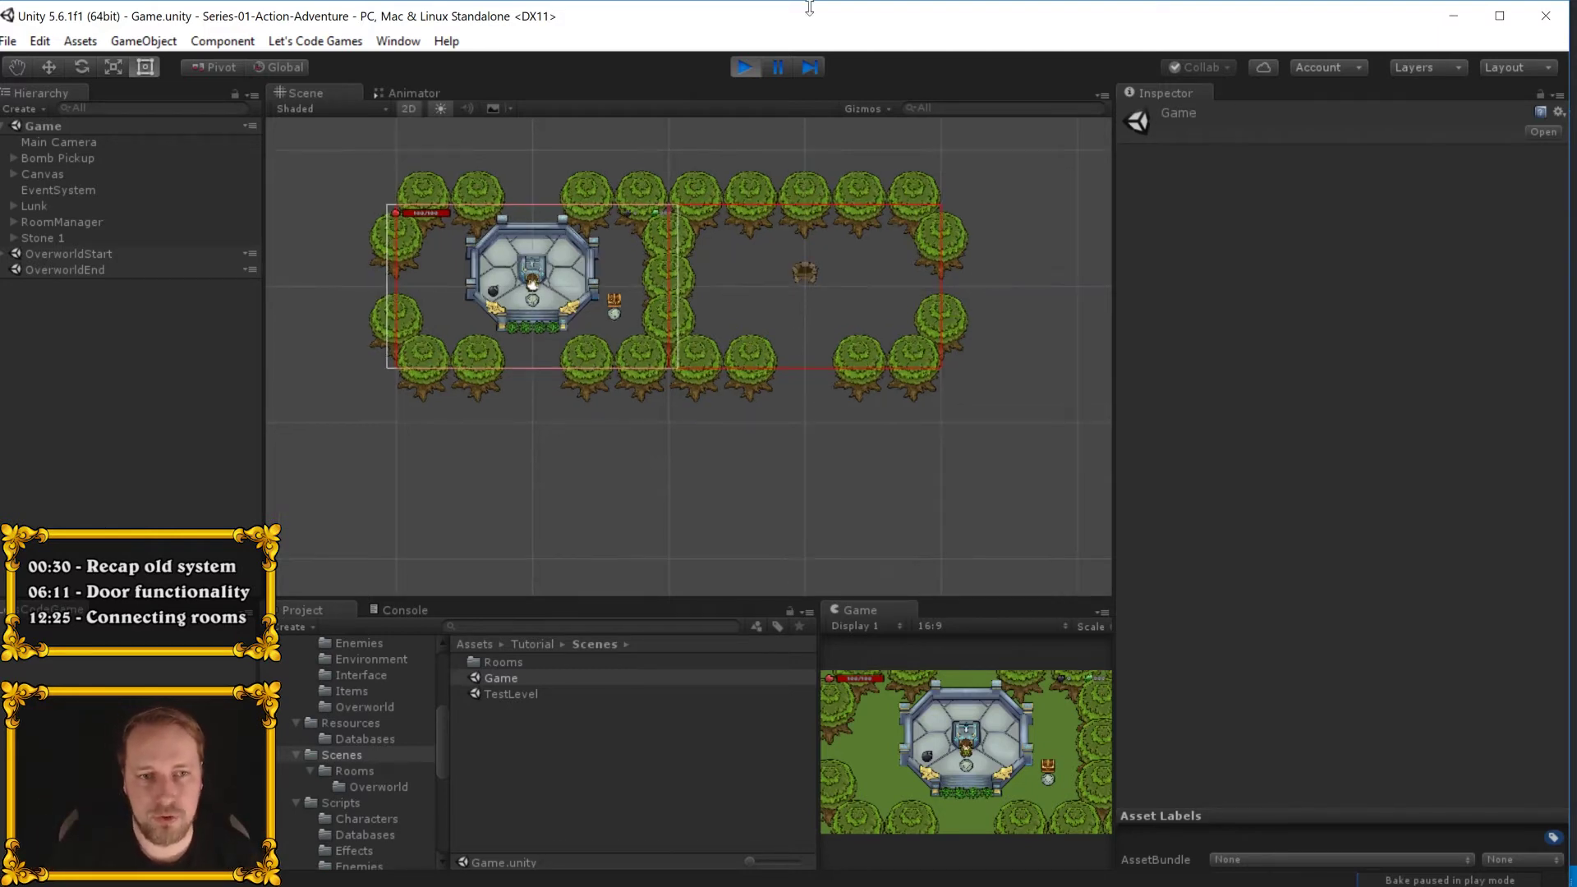
{"action": "left_click", "coordinate": [741, 71]}
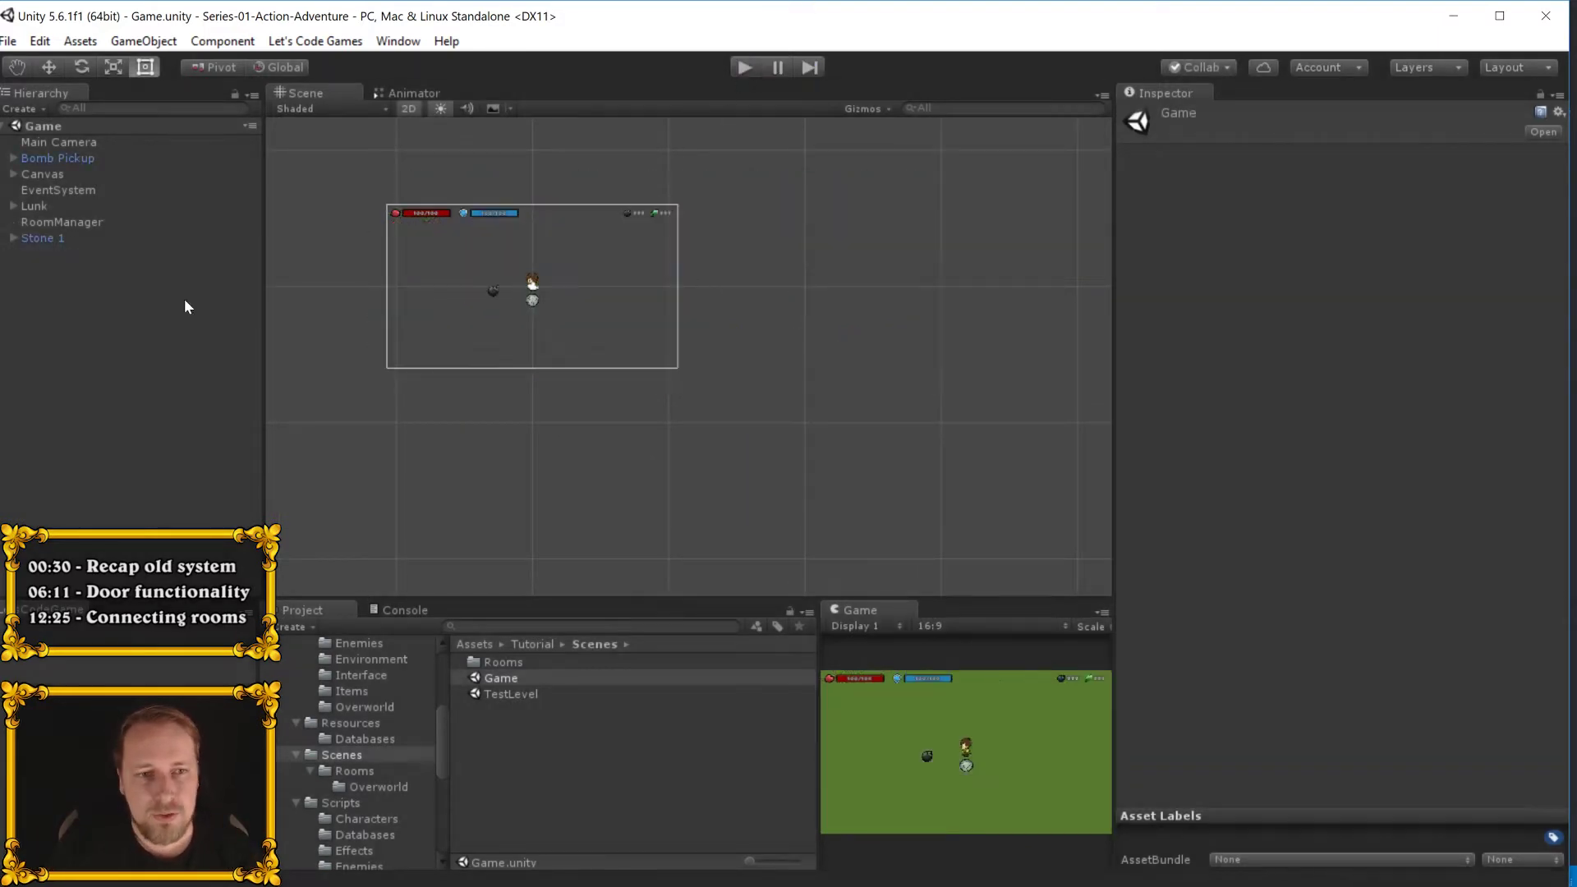
{"action": "left_click", "coordinate": [496, 711]}
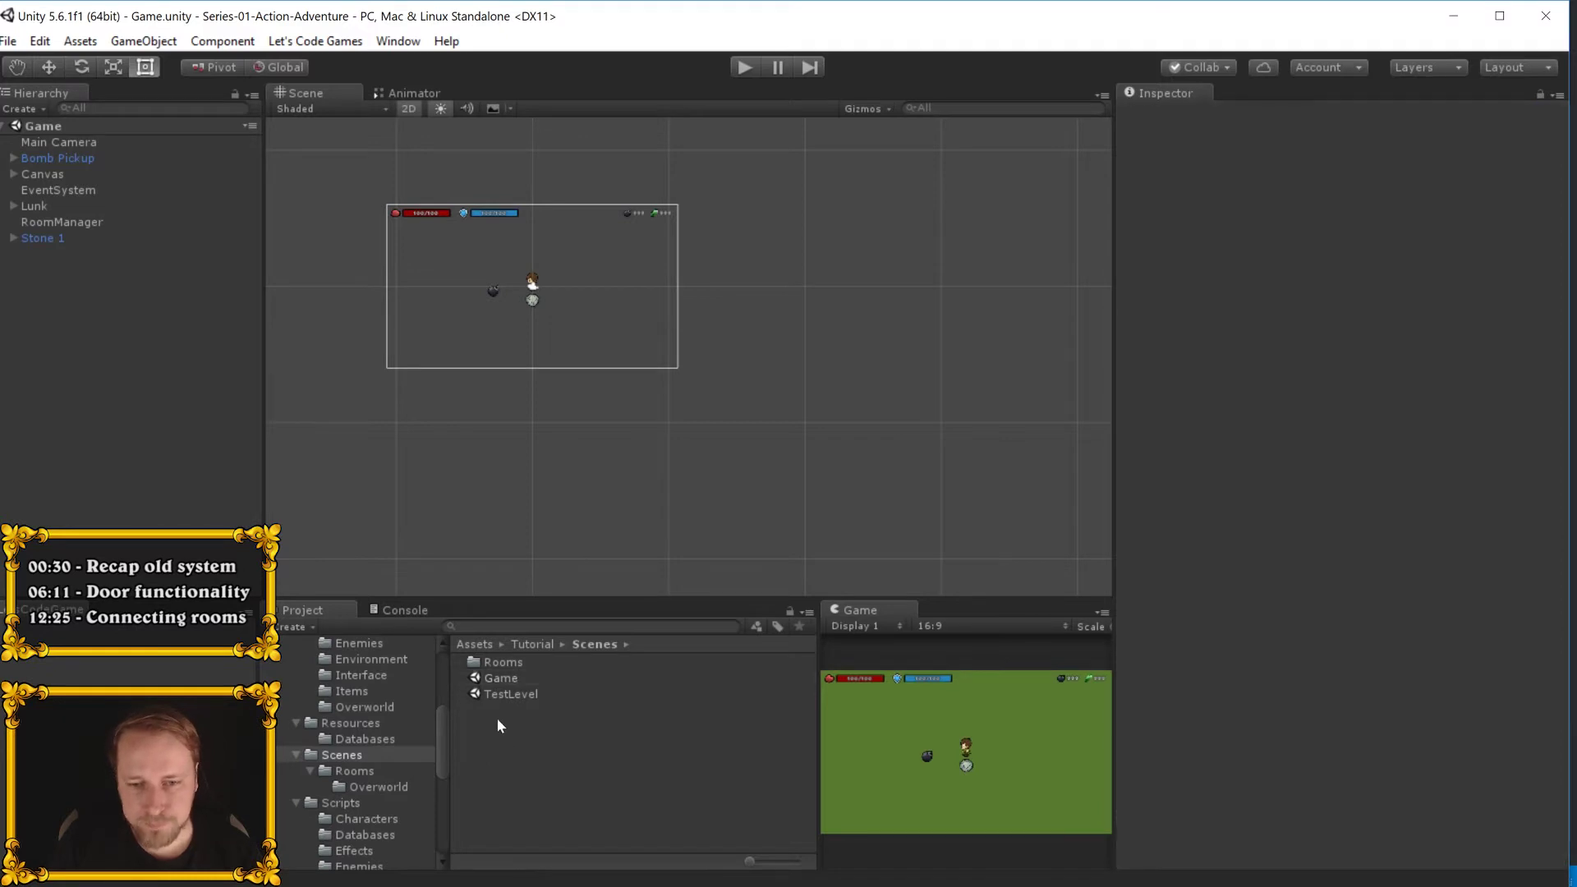
{"action": "key", "text": "alt+Tab"}
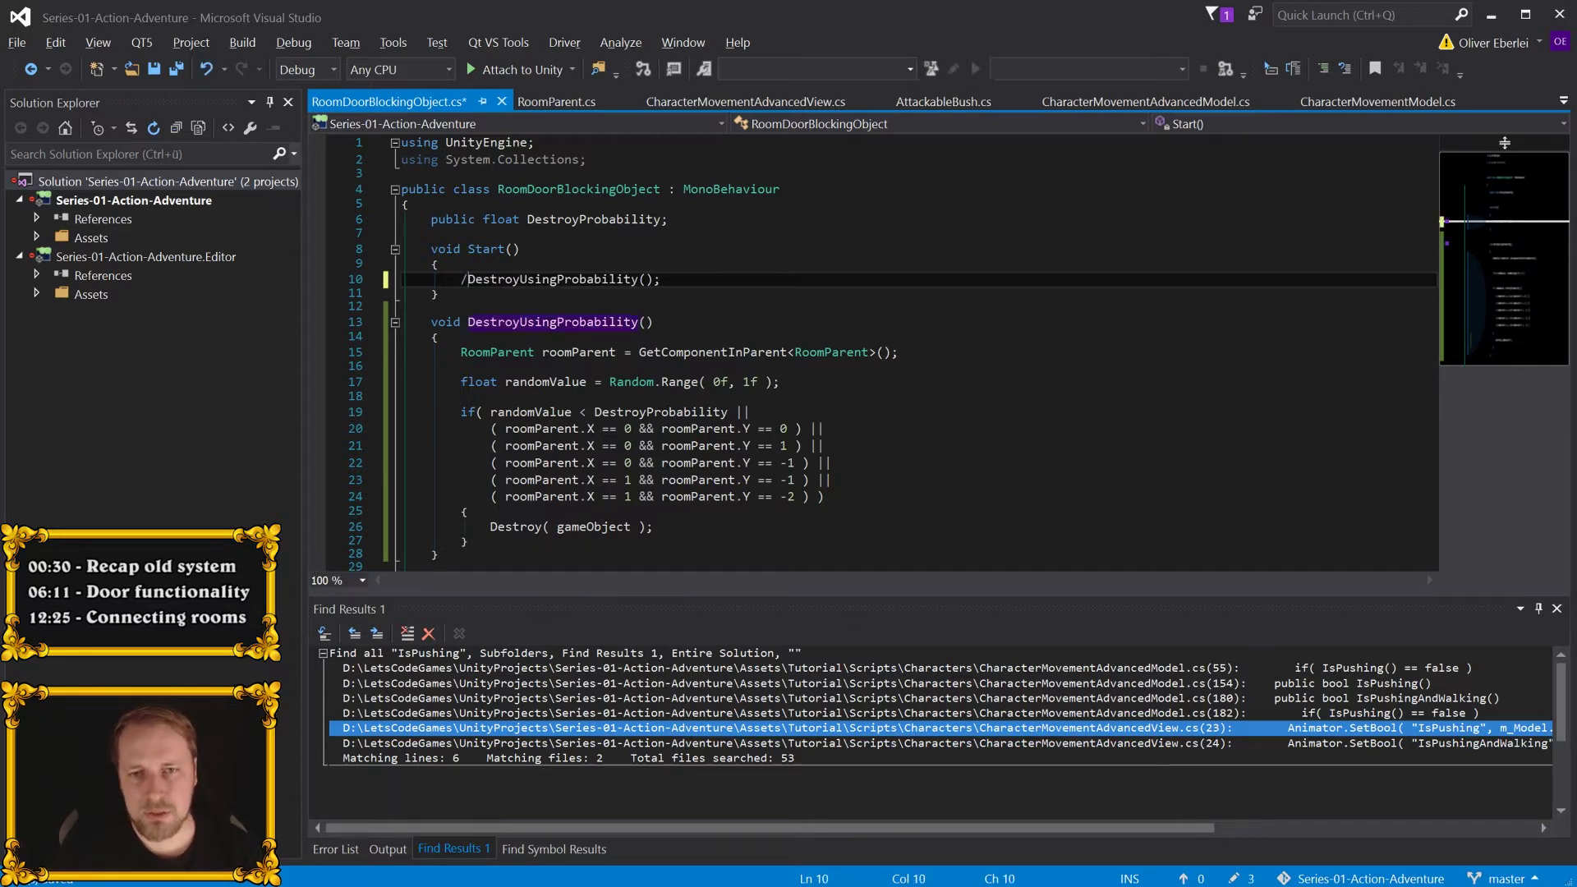
- Comment out the DestroyUsingProbability() call with // and declare a public DoorDirection enum
{"action": "type", "text": "//Destr"}
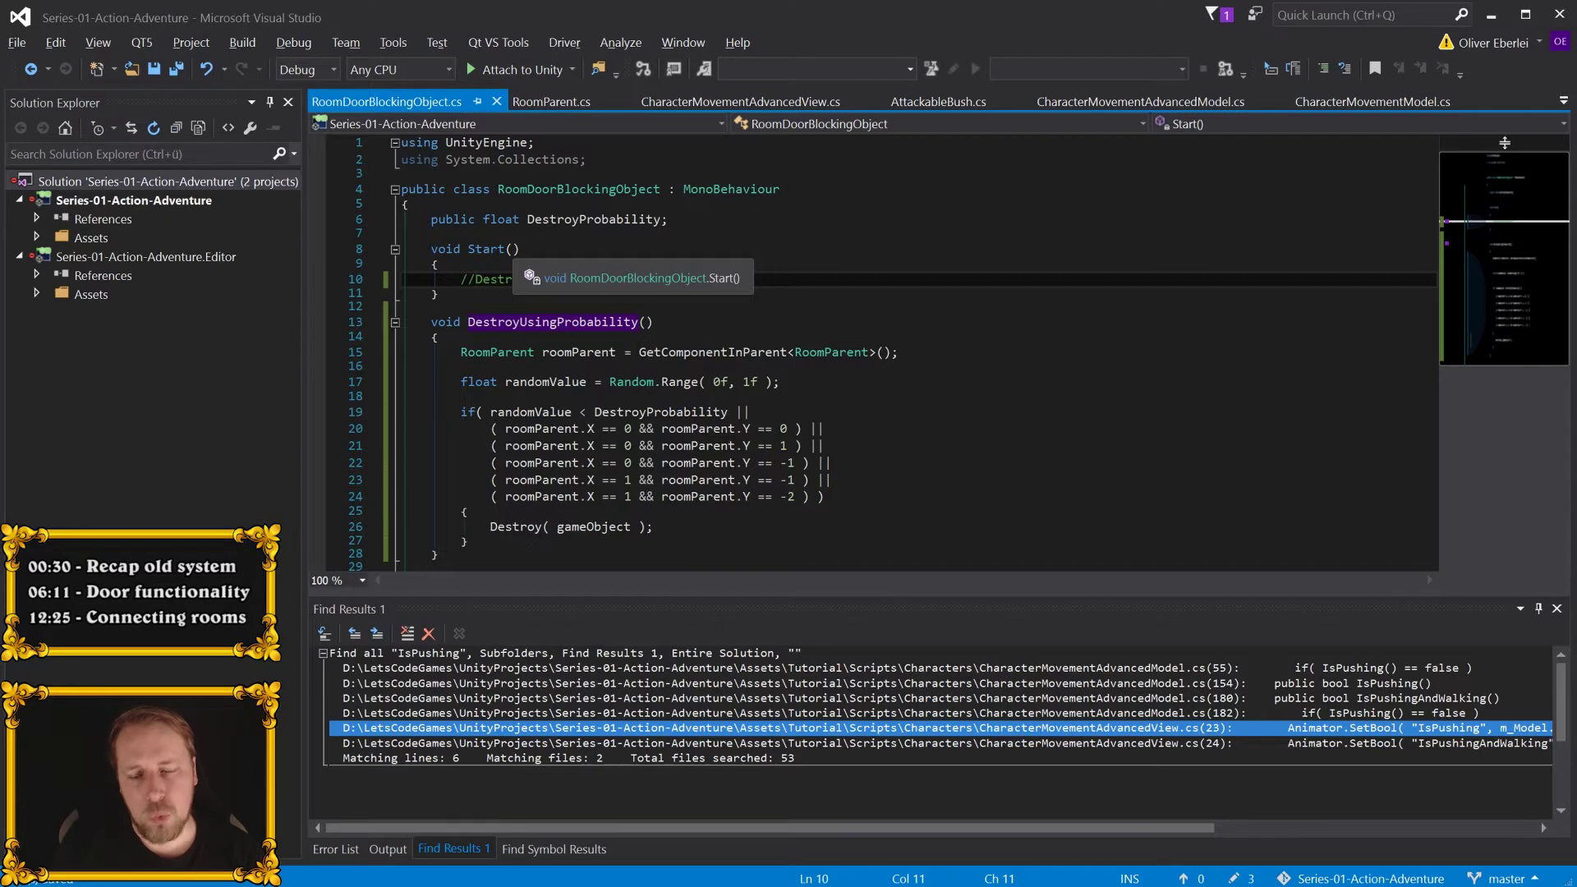
{"action": "key", "text": "Up"}
{"action": "key", "text": "Up"}
{"action": "key", "text": "Up"}
{"action": "key", "text": "Return"}
{"action": "type", "text": "p"}
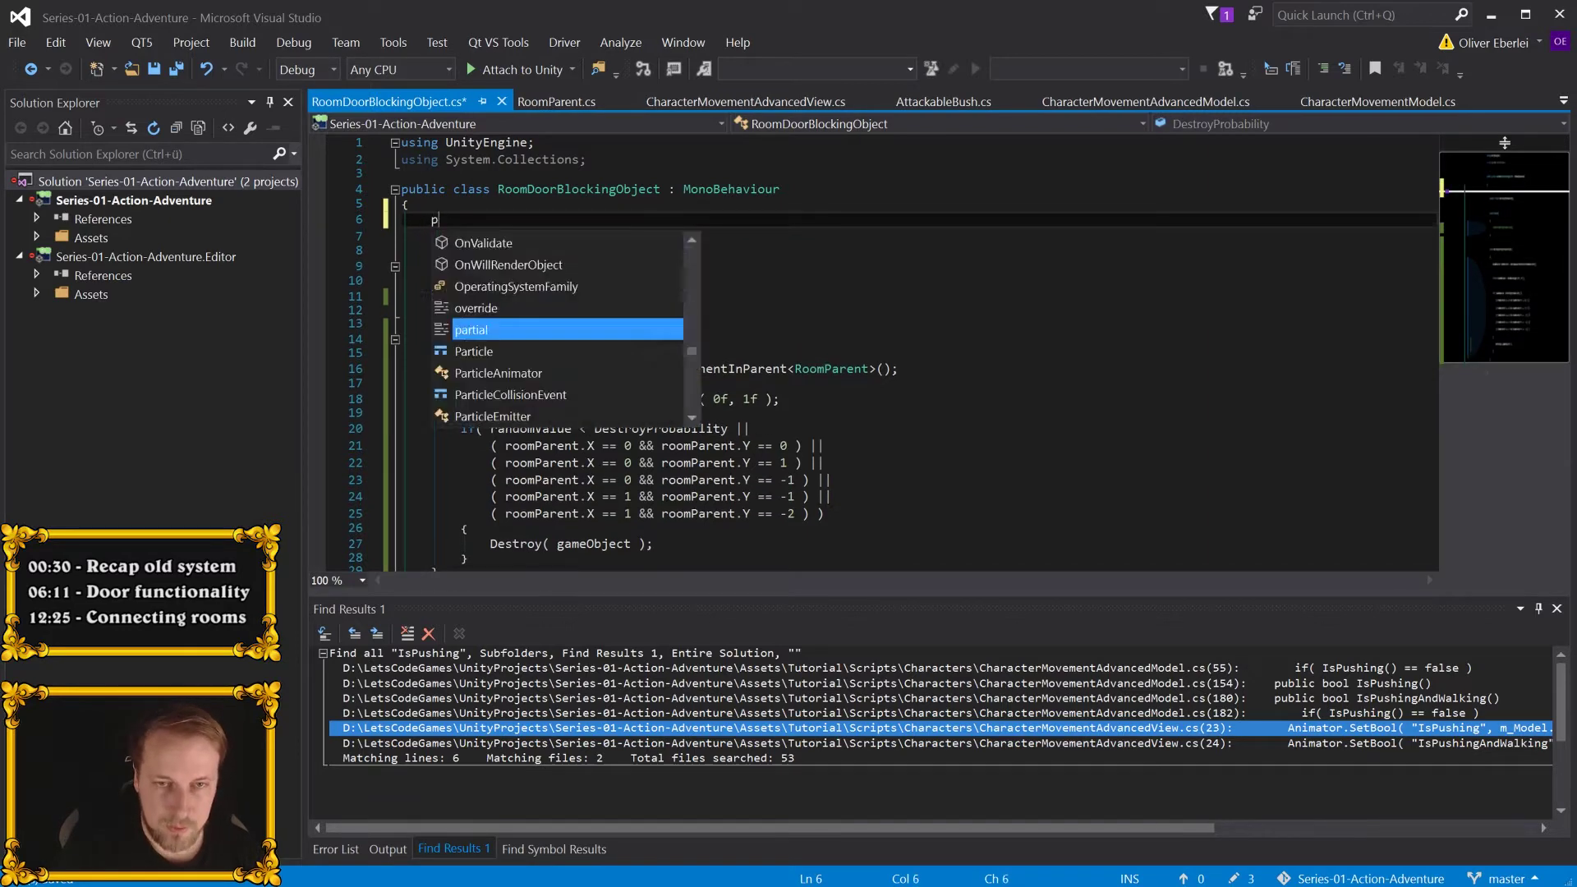
{"action": "type", "text": "ub"}
{"action": "key", "text": "Tab"}
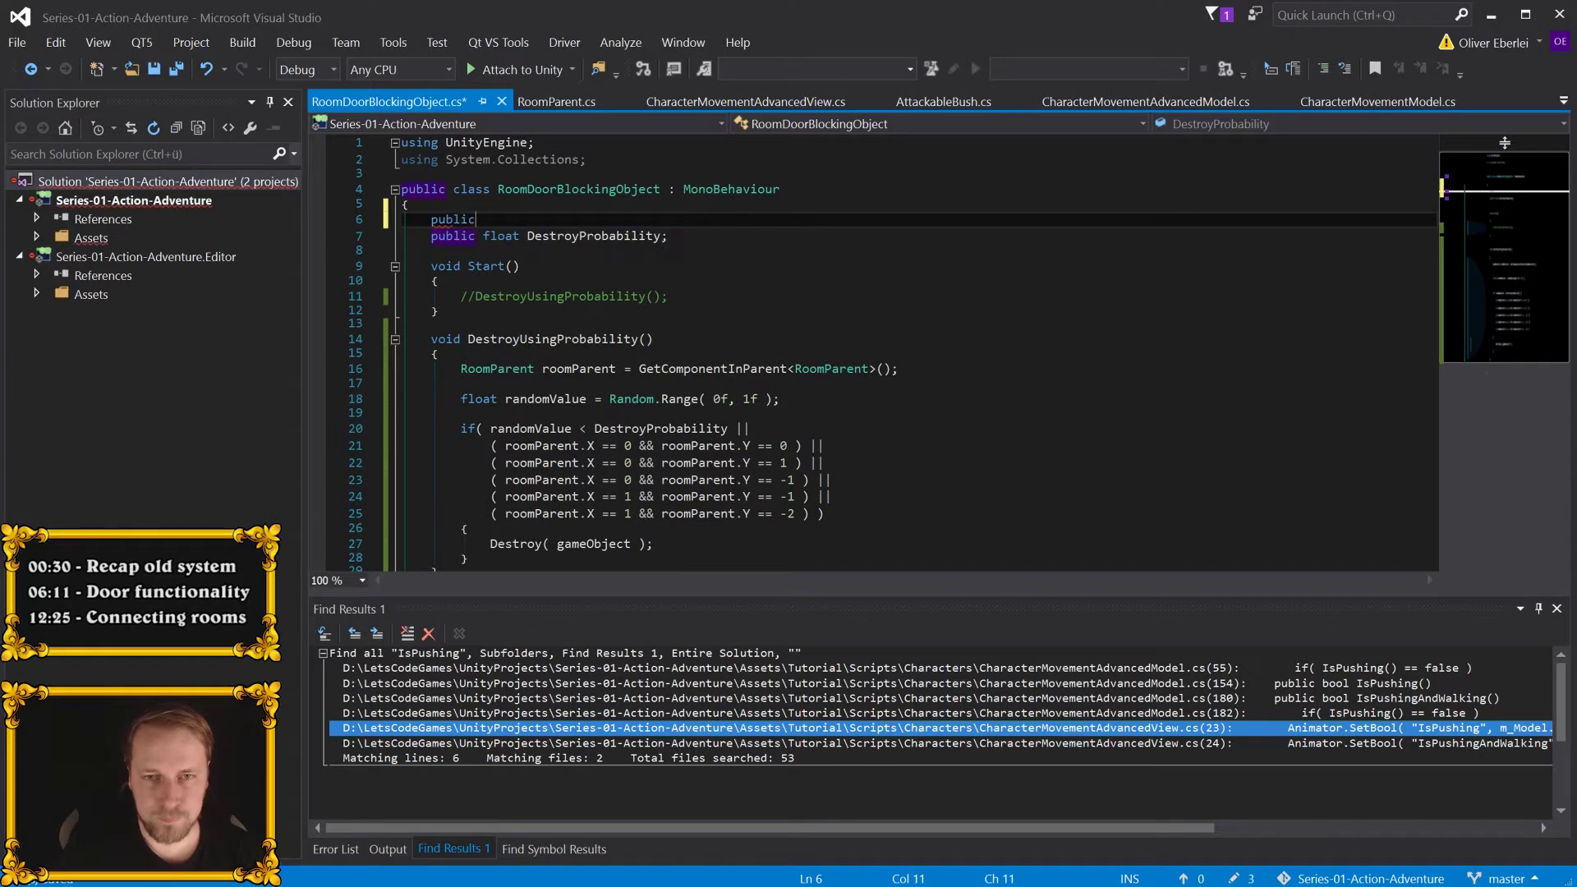
{"action": "type", "text": "enum DoorDirect"}
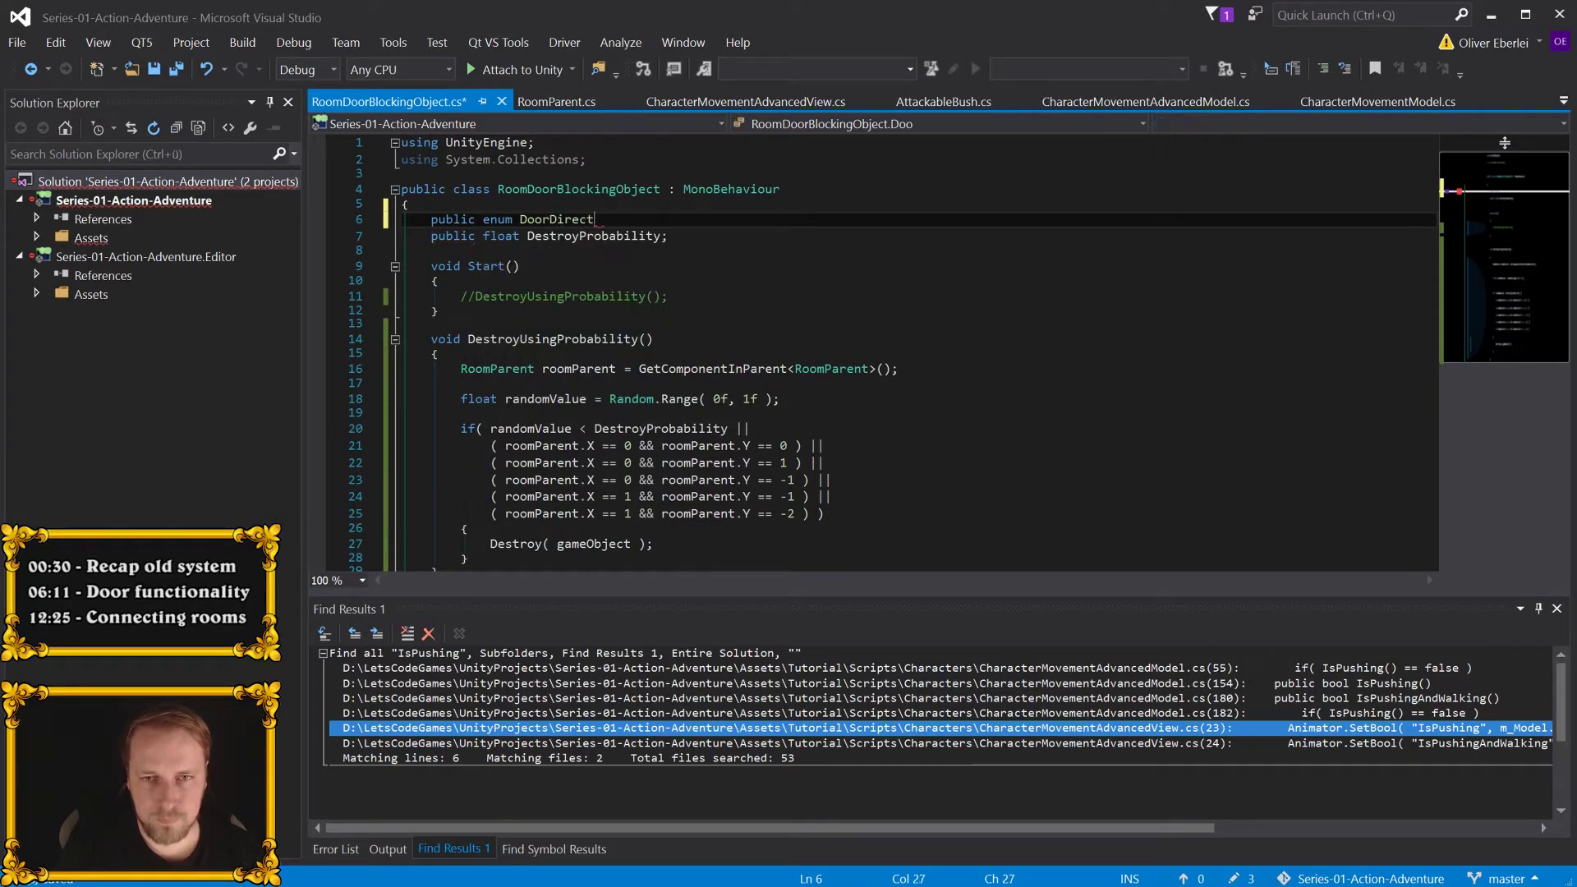
{"action": "type", "text": "ion"}
{"action": "key", "text": "Return"}
{"action": "type", "text": "{"}
{"action": "key", "text": "Return"}
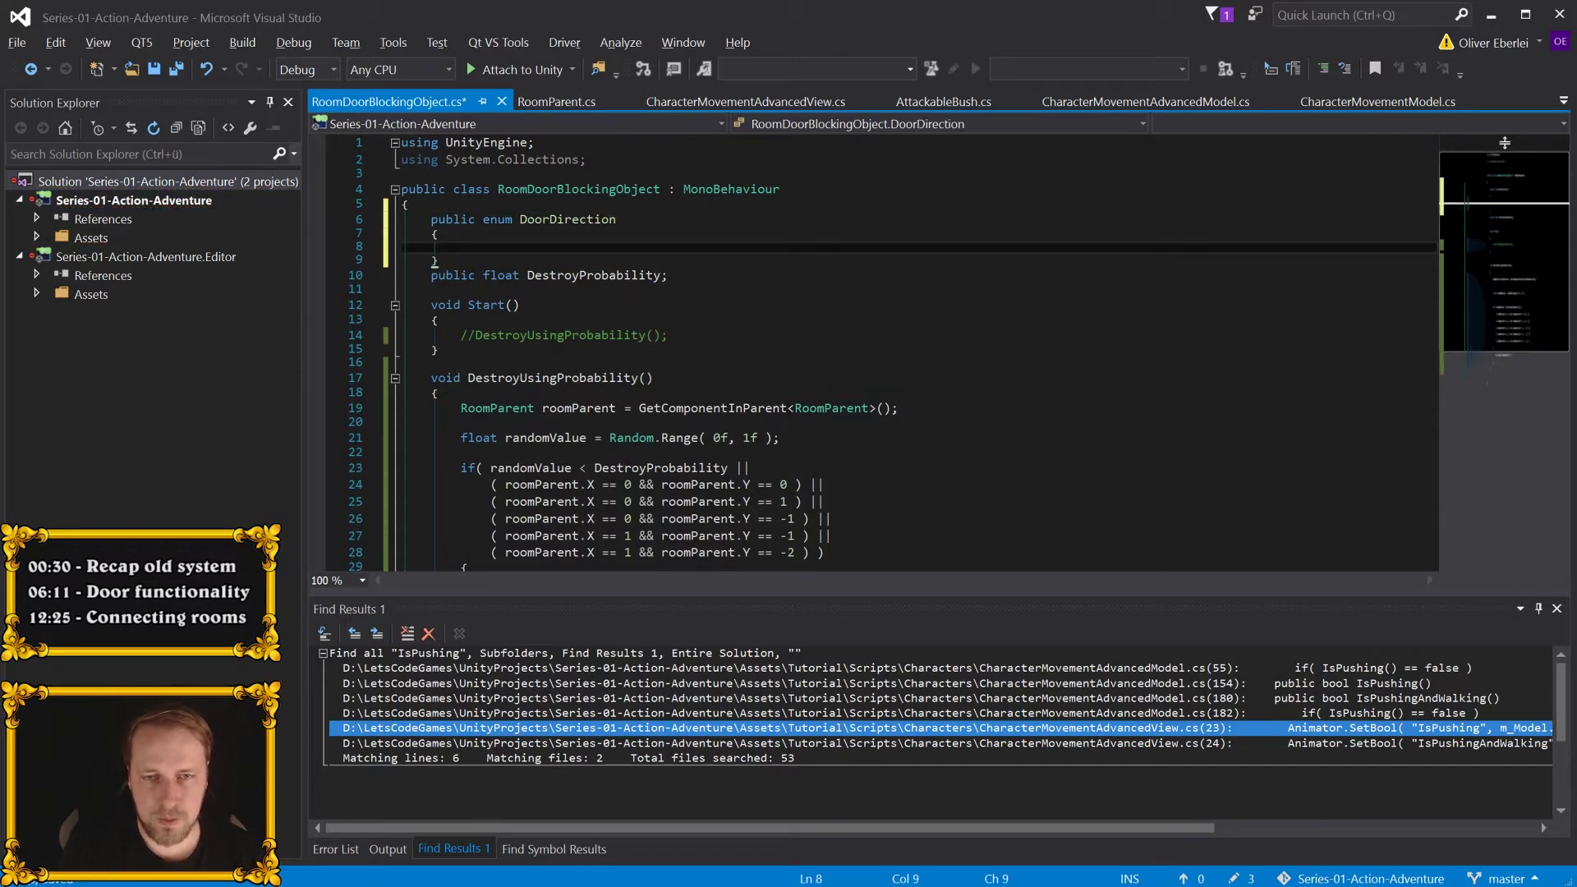
- Fill the enum with North, South, West, East, add a public DoorDirection Direction field, and save
{"action": "type", "text": "North,"}
{"action": "key", "text": "Return"}
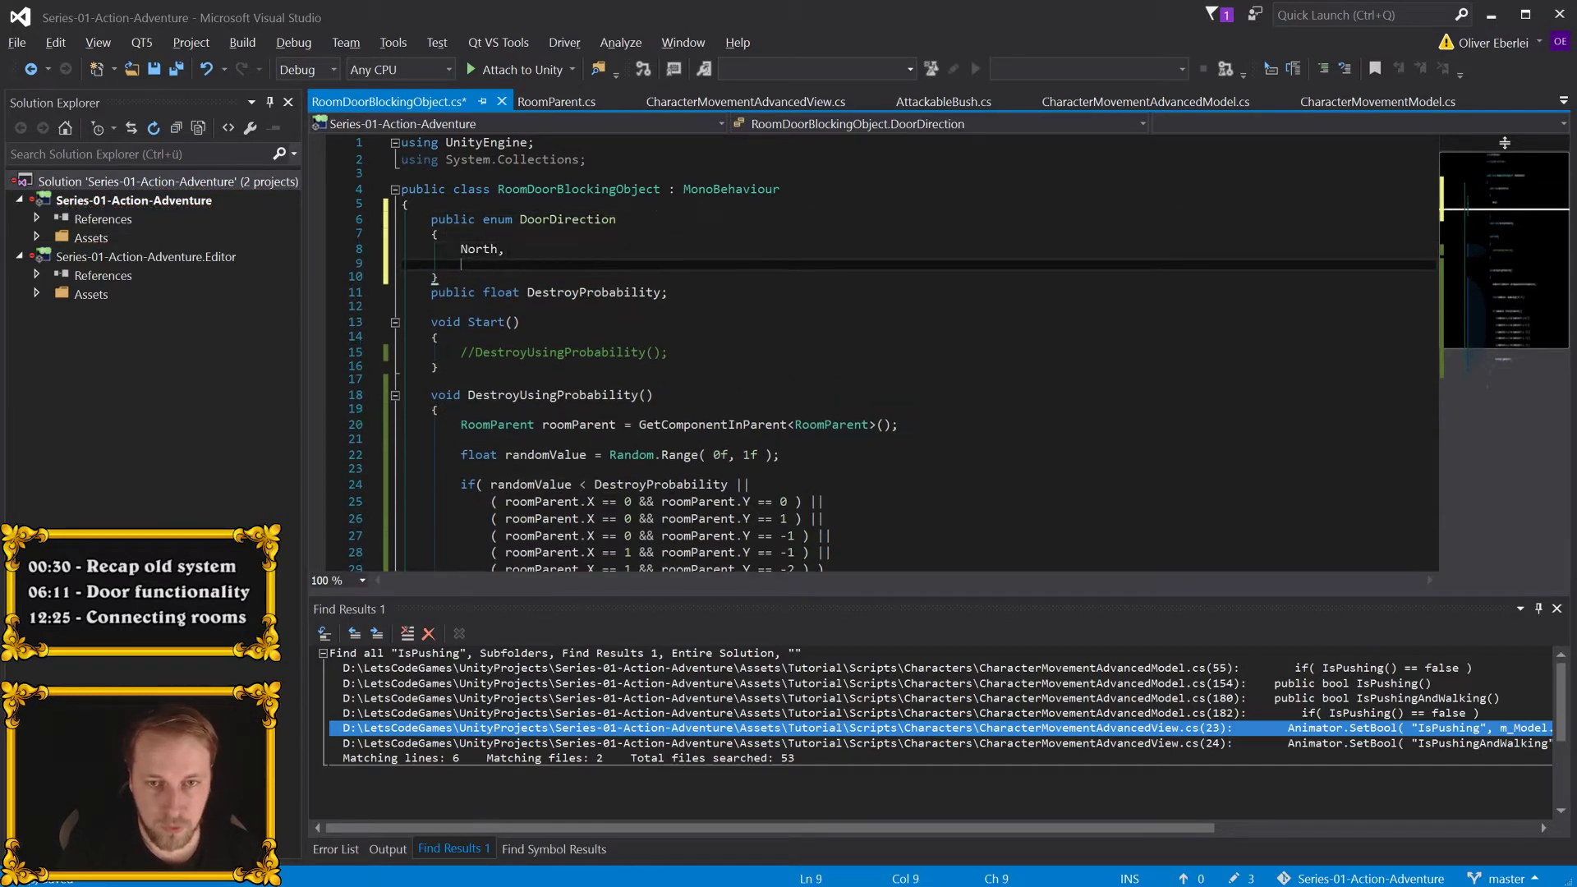
{"action": "type", "text": "South,"}
{"action": "key", "text": "Return"}
{"action": "type", "text": "We"}
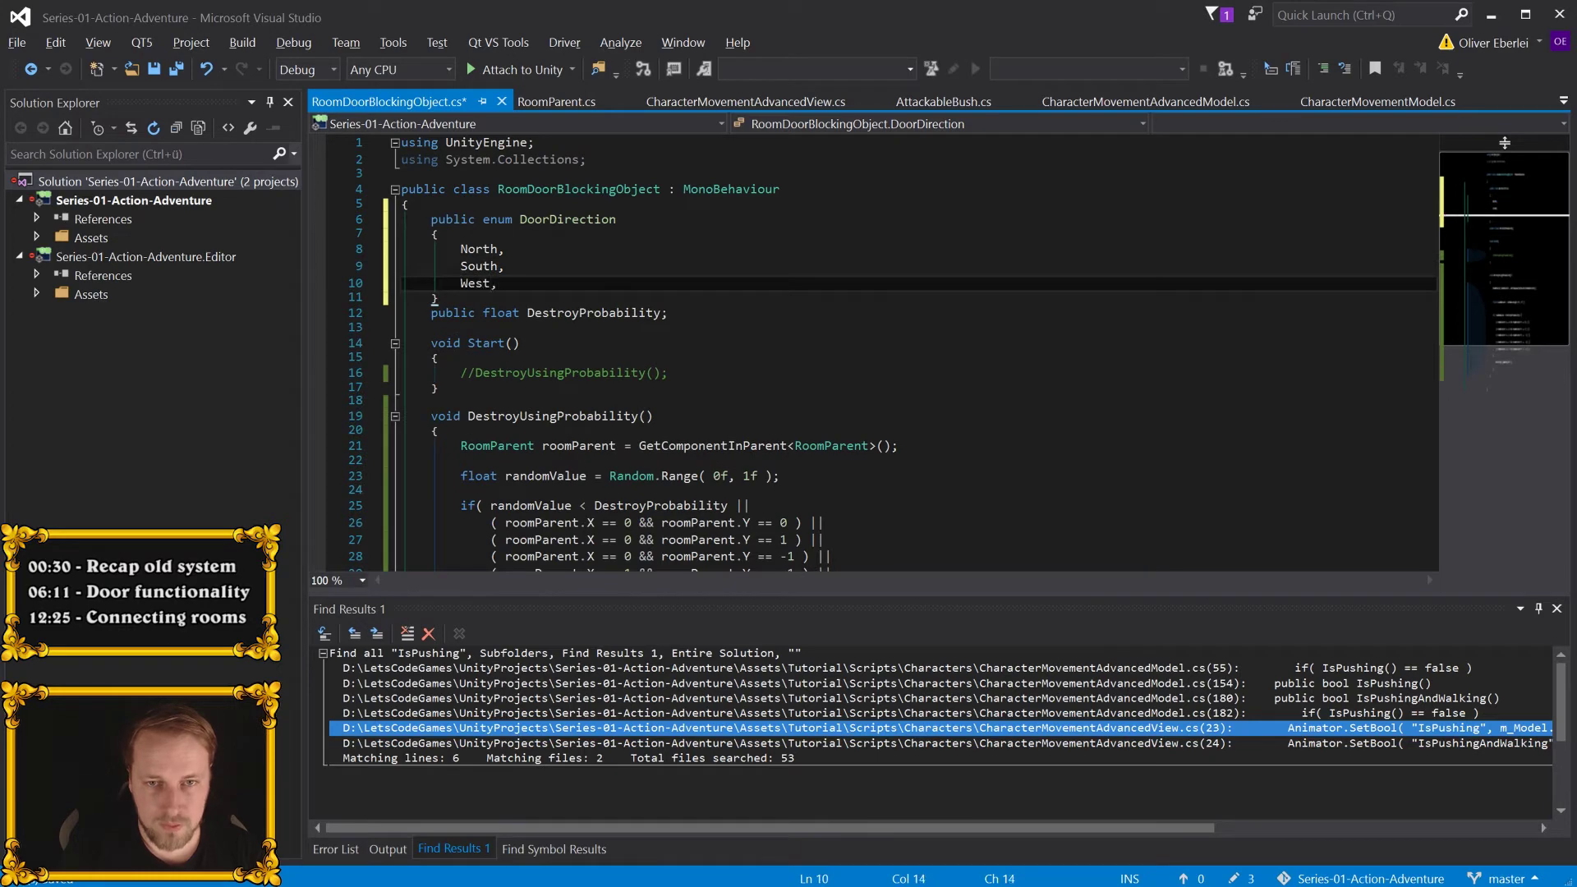
{"action": "type", "text": "st,"}
{"action": "key", "text": "Return"}
{"action": "type", "text": "Eas"}
{"action": "key", "text": "Down"}
{"action": "key", "text": "Return"}
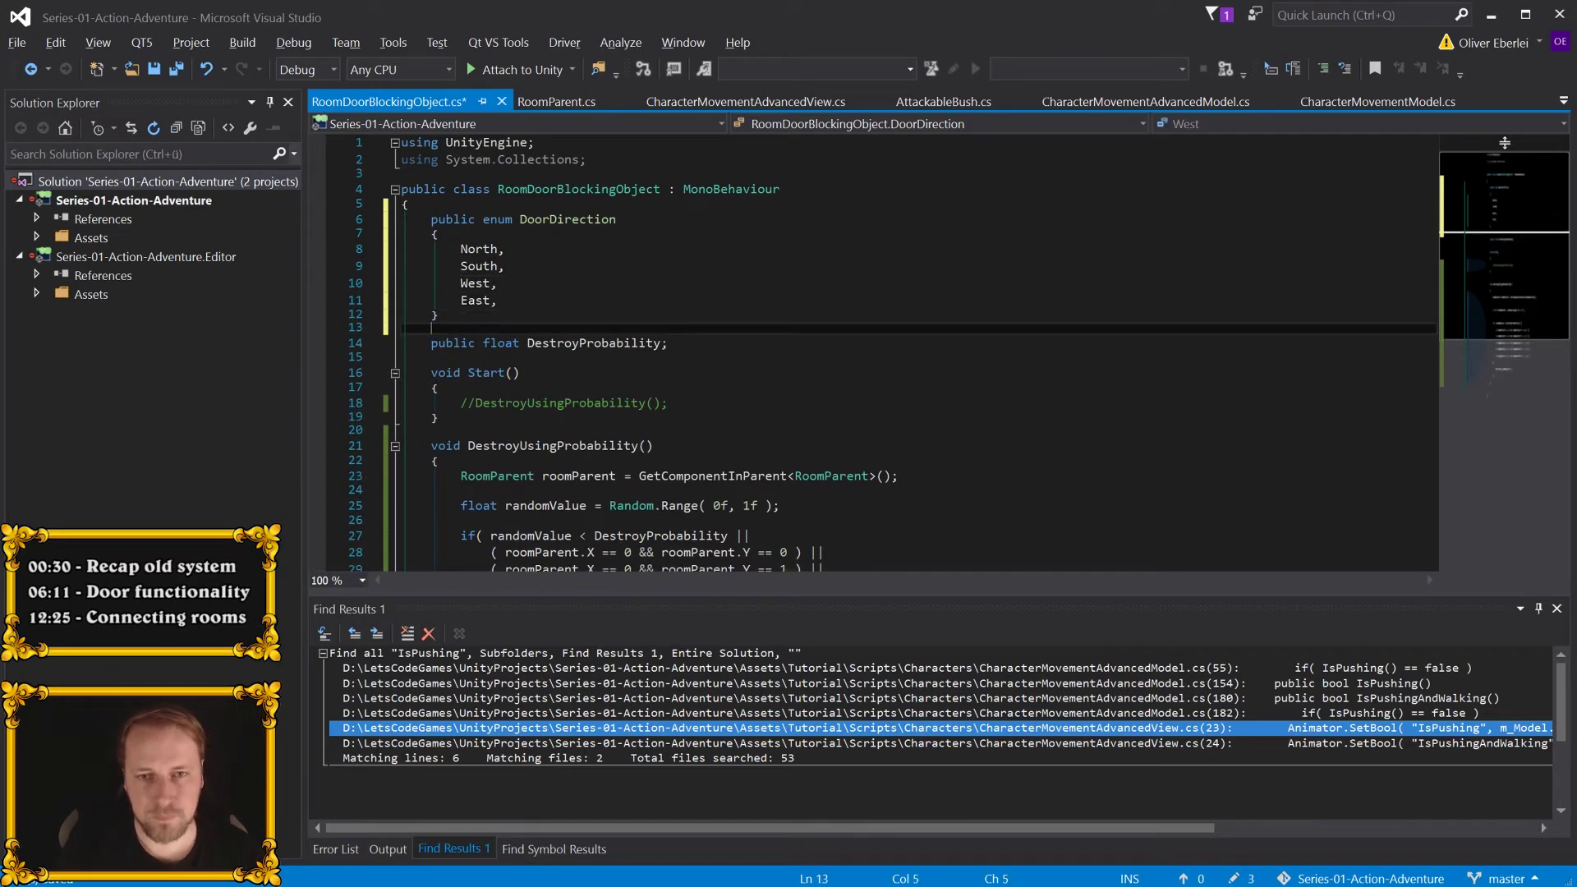
{"action": "key", "text": "Down"}
{"action": "key", "text": "Down"}
{"action": "type", "text": "pu "}
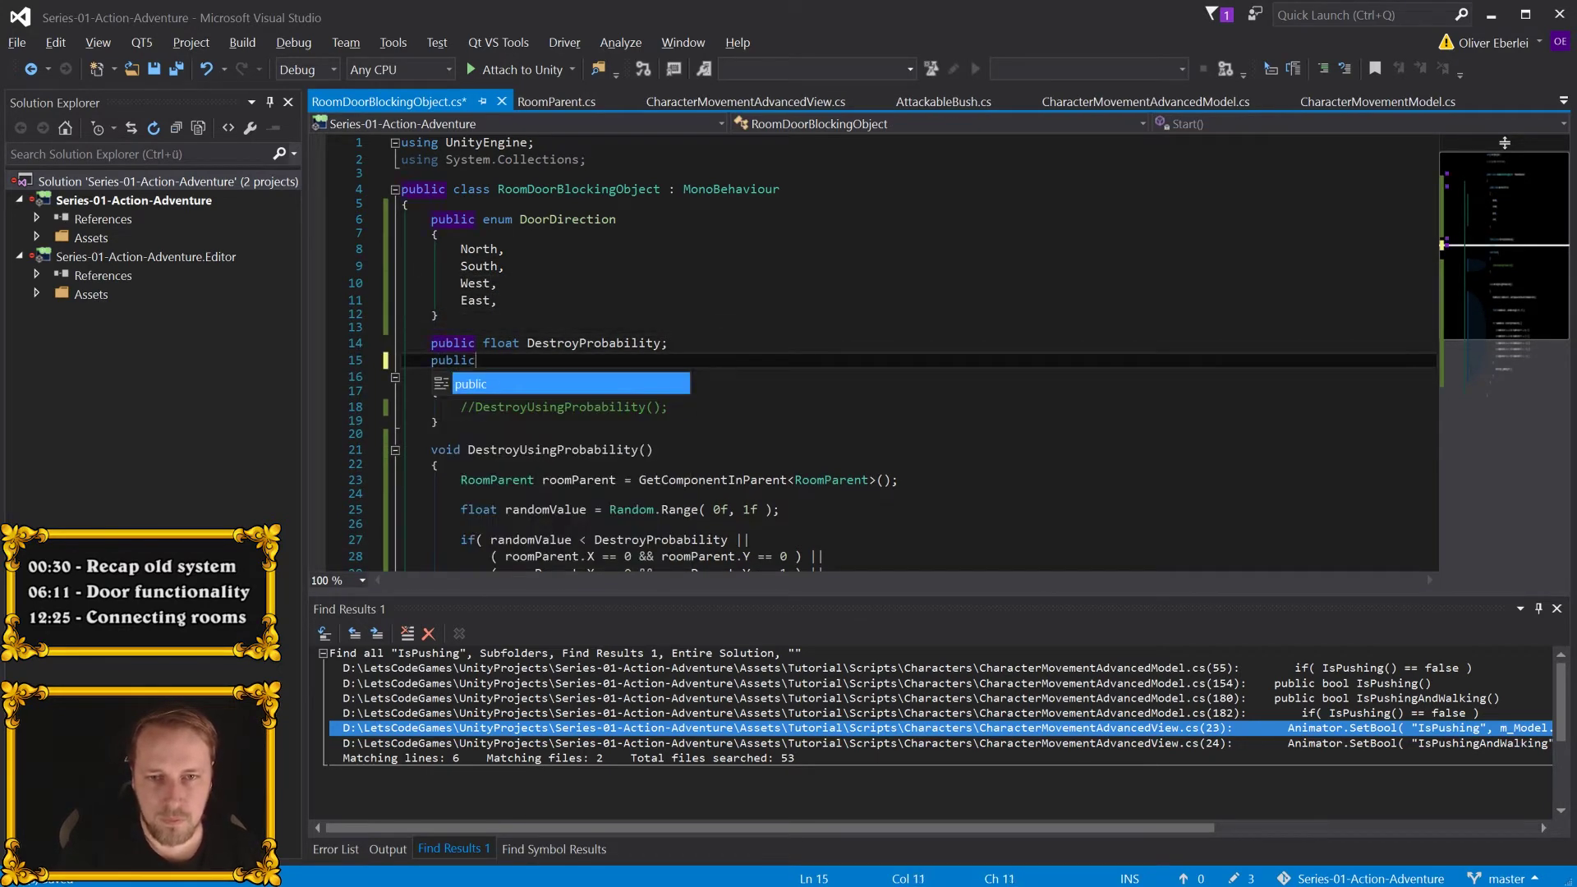
{"action": "type", "text": "DoorD D"}
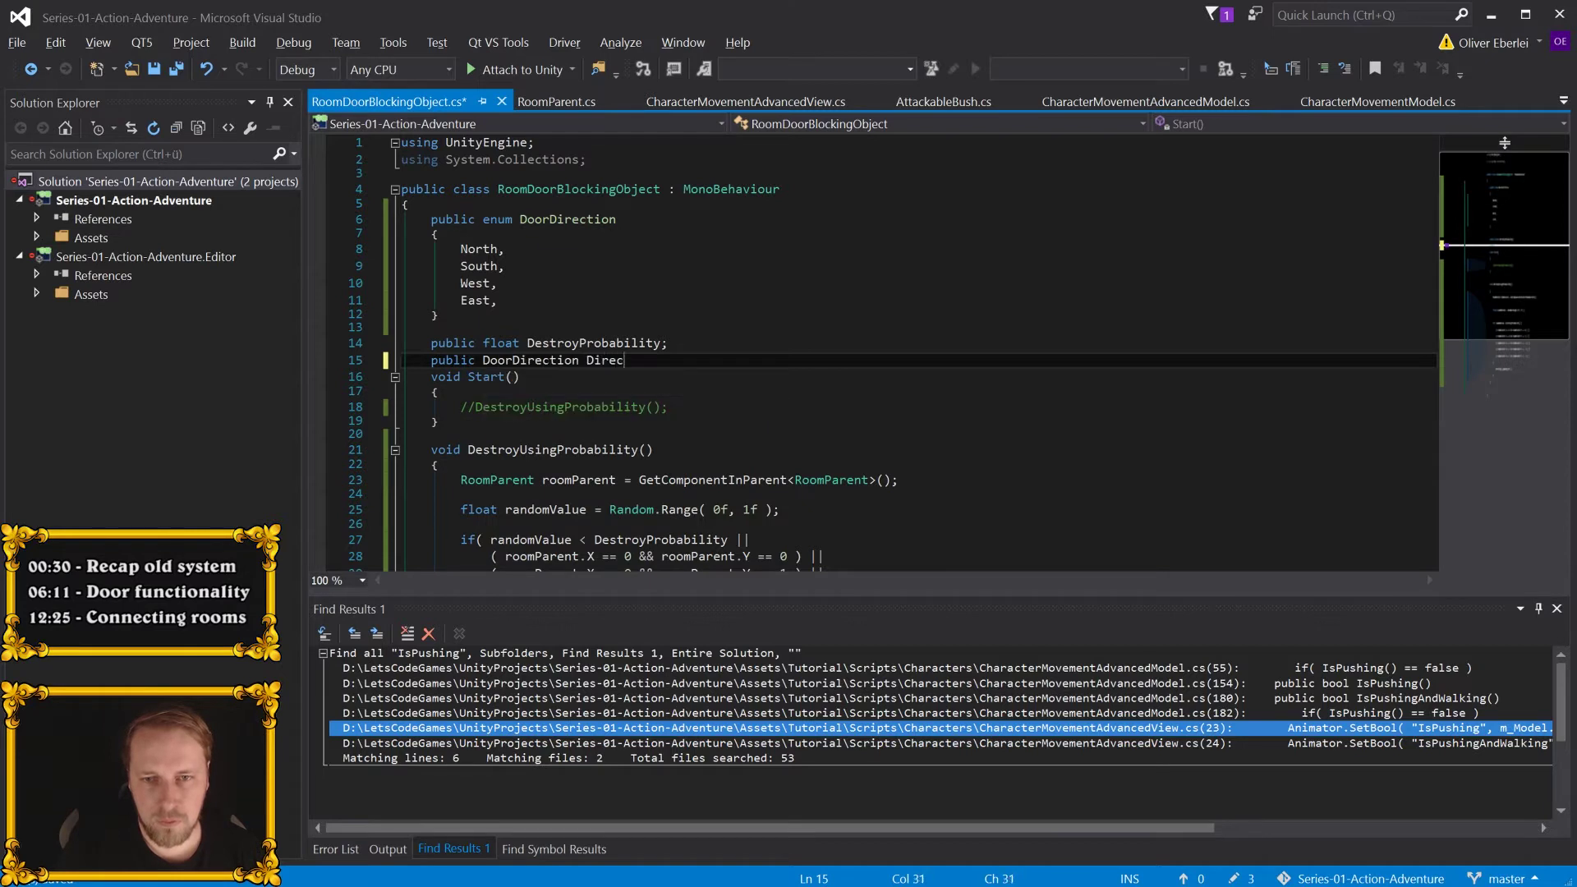
{"action": "type", "text": ";"}
{"action": "key", "text": "Return"}
{"action": "key", "text": "ctrl+s"}
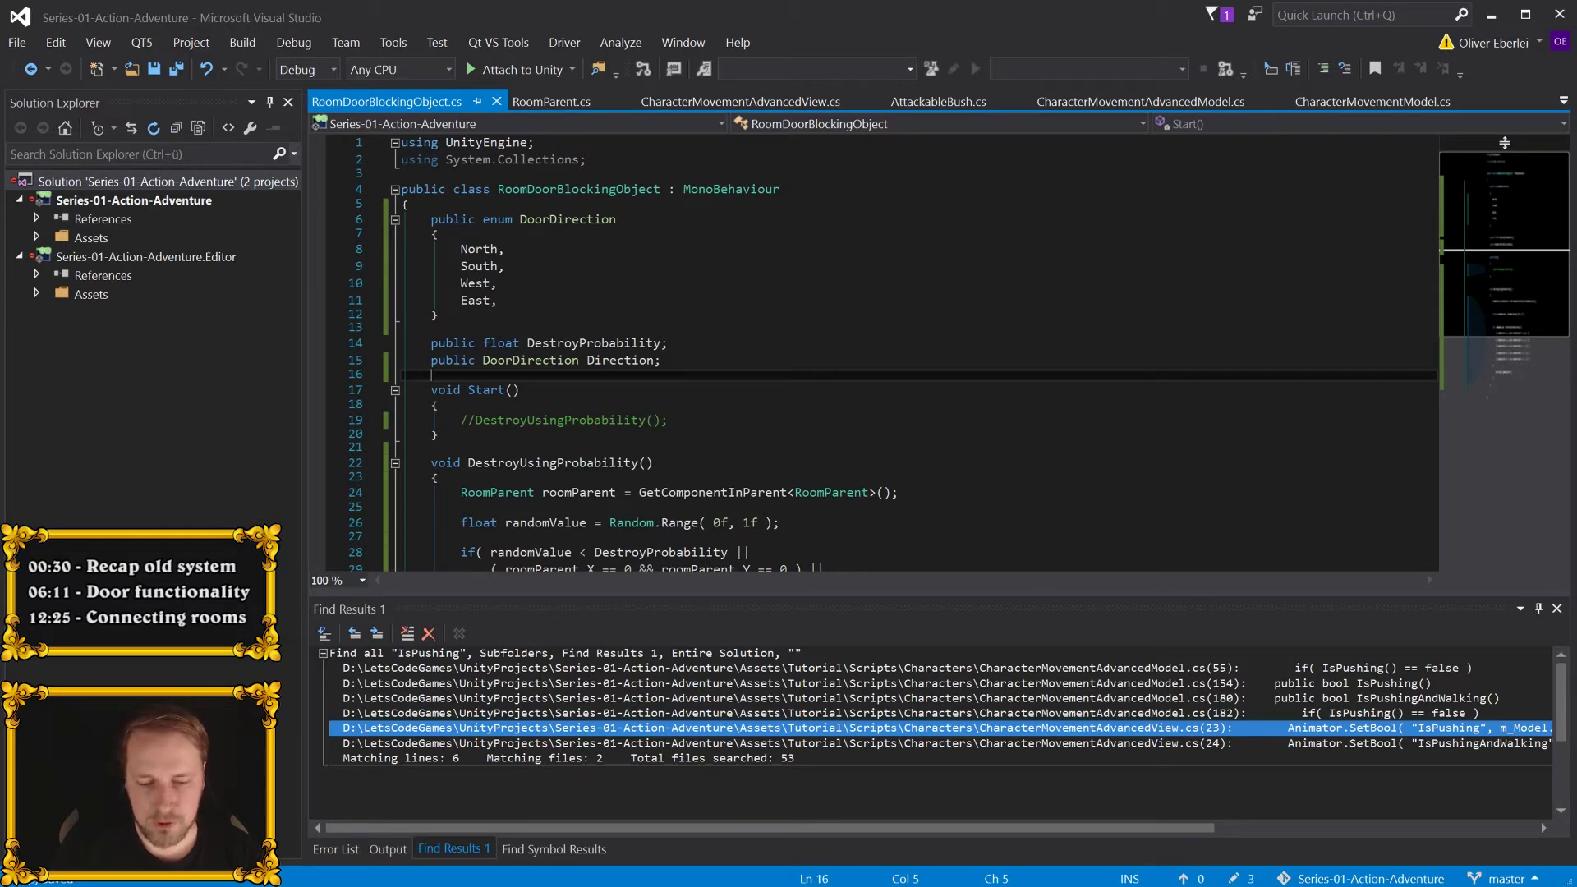
{"action": "key", "text": "alt+Tab"}
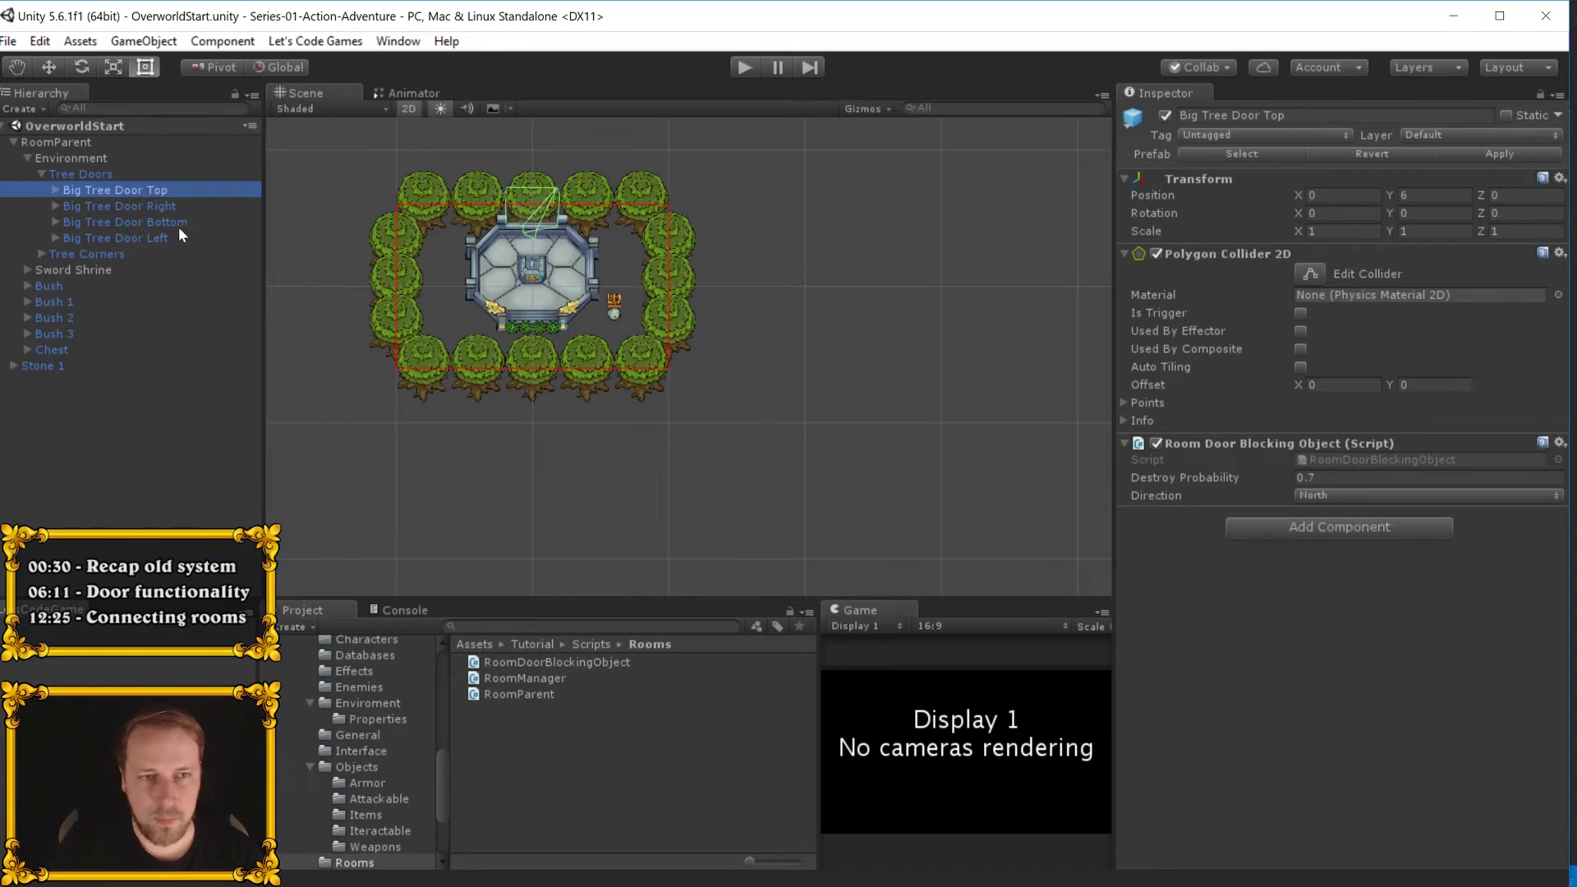
- Set Big Tree Door Right, Bottom and Left to East, South and West, then open RoomParent's script
{"action": "left_click", "coordinate": [169, 205]}
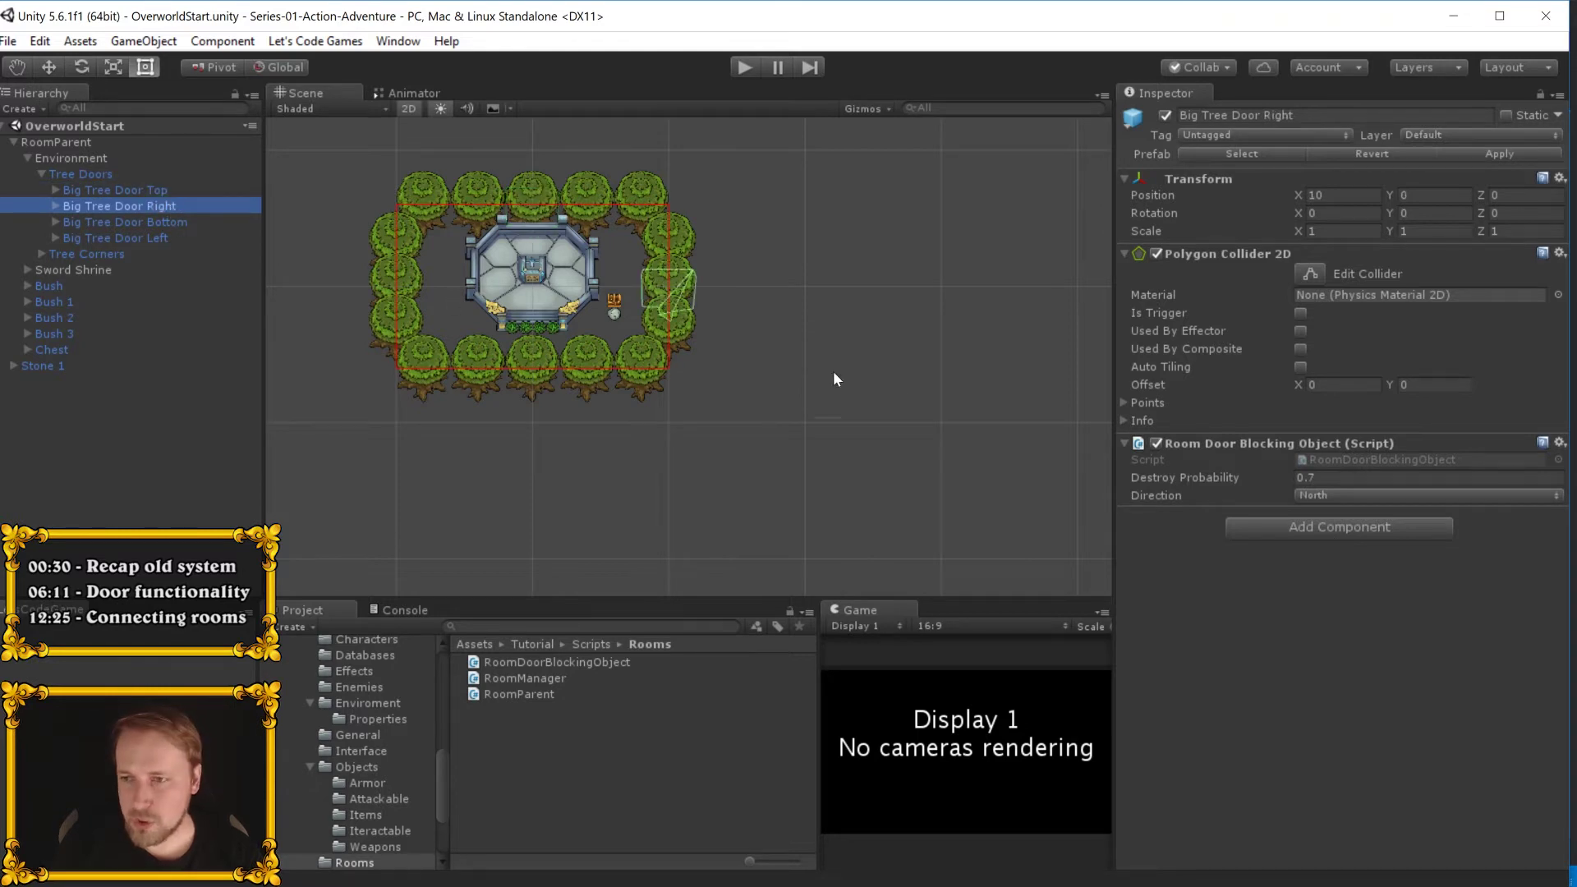
{"action": "left_click", "coordinate": [1300, 497]}
{"action": "left_click", "coordinate": [1311, 580]}
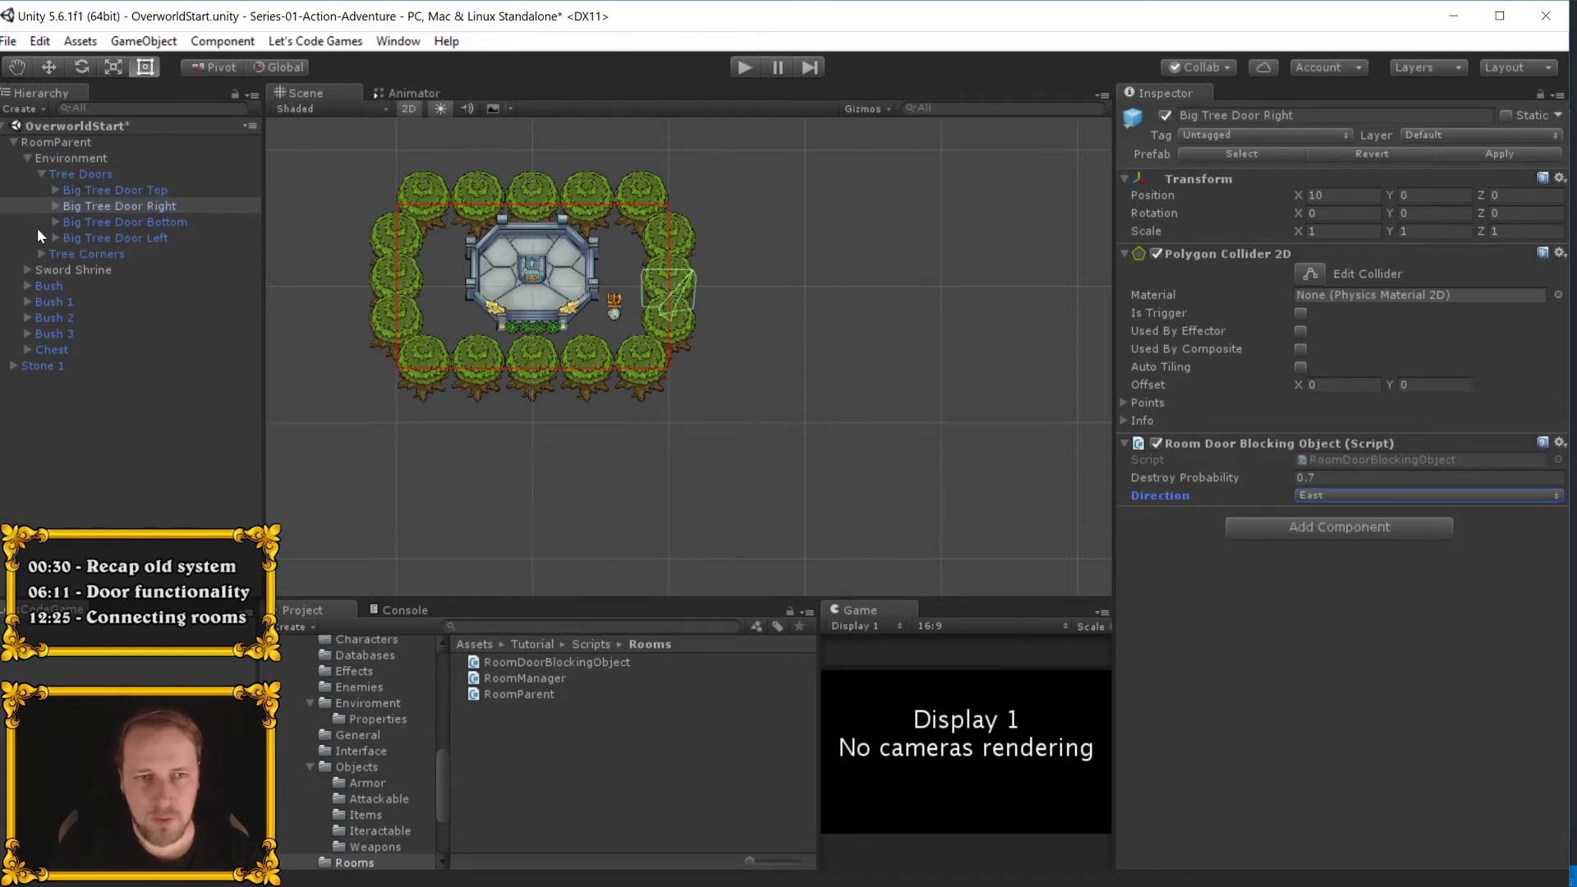
{"action": "left_click", "coordinate": [151, 222]}
{"action": "left_click", "coordinate": [1317, 497]}
{"action": "left_click", "coordinate": [1332, 535]}
{"action": "left_click", "coordinate": [161, 236]}
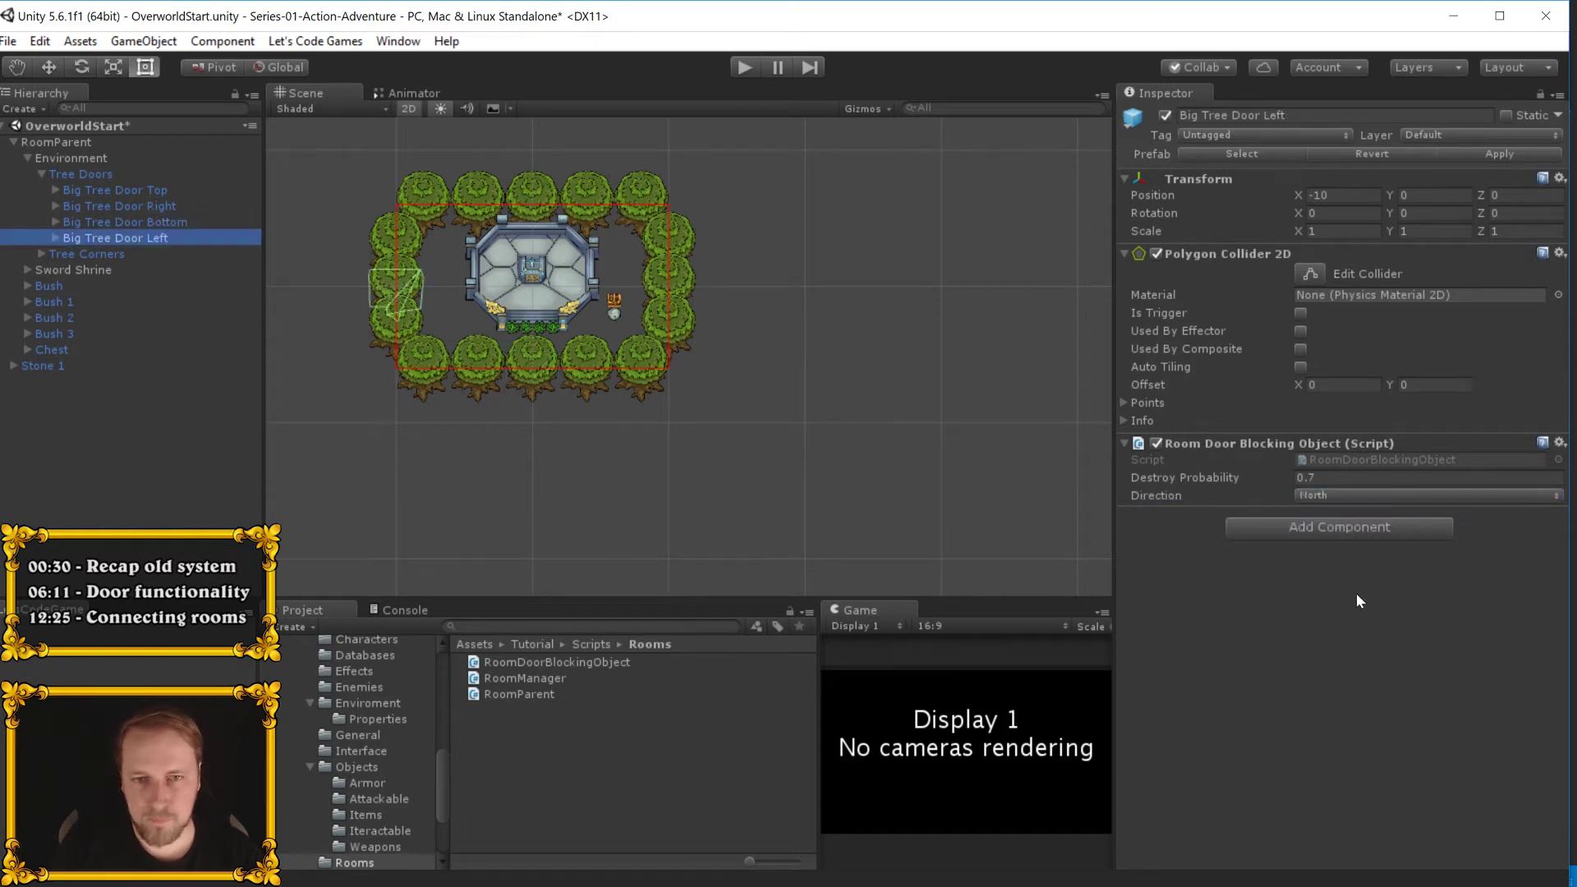
{"action": "left_click", "coordinate": [1368, 496]}
{"action": "left_click", "coordinate": [1335, 557]}
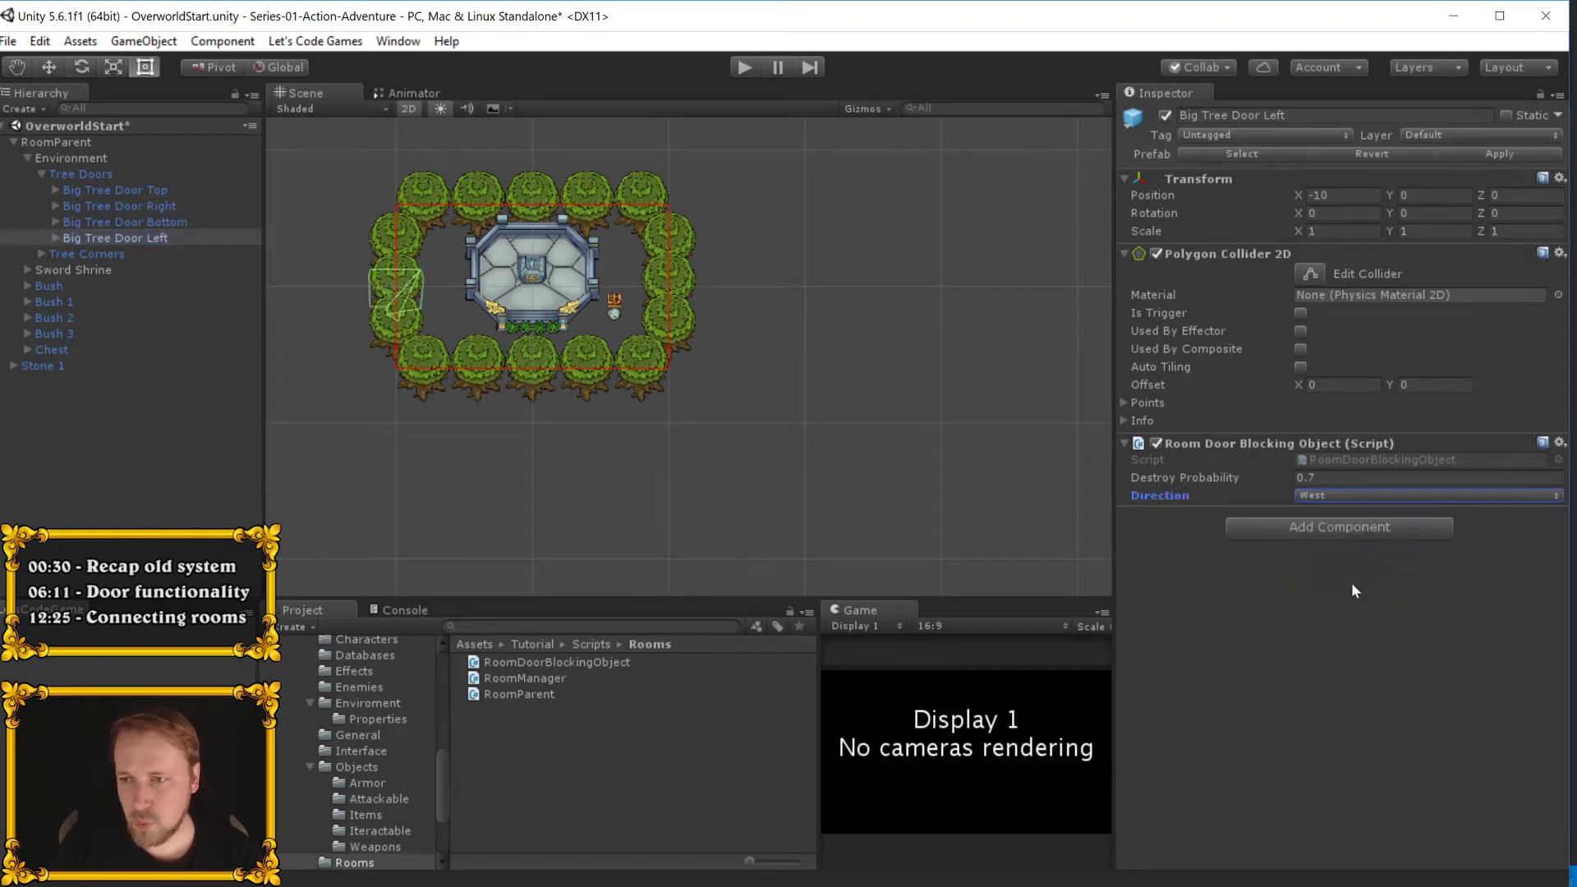
{"action": "left_click", "coordinate": [62, 143]}
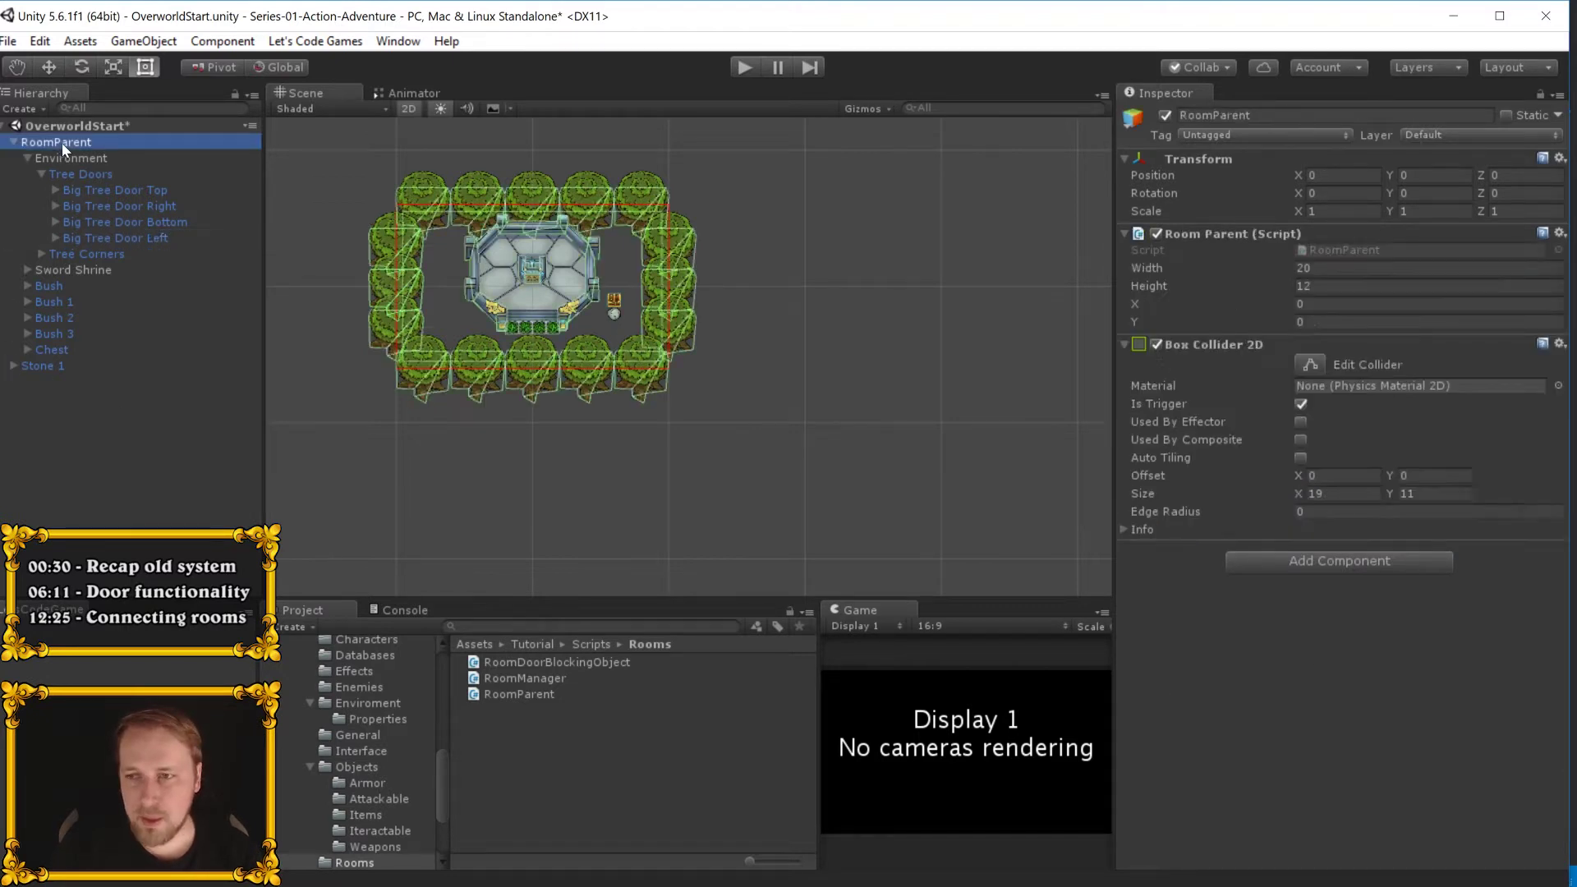
{"action": "double_click", "coordinate": [1342, 249]}
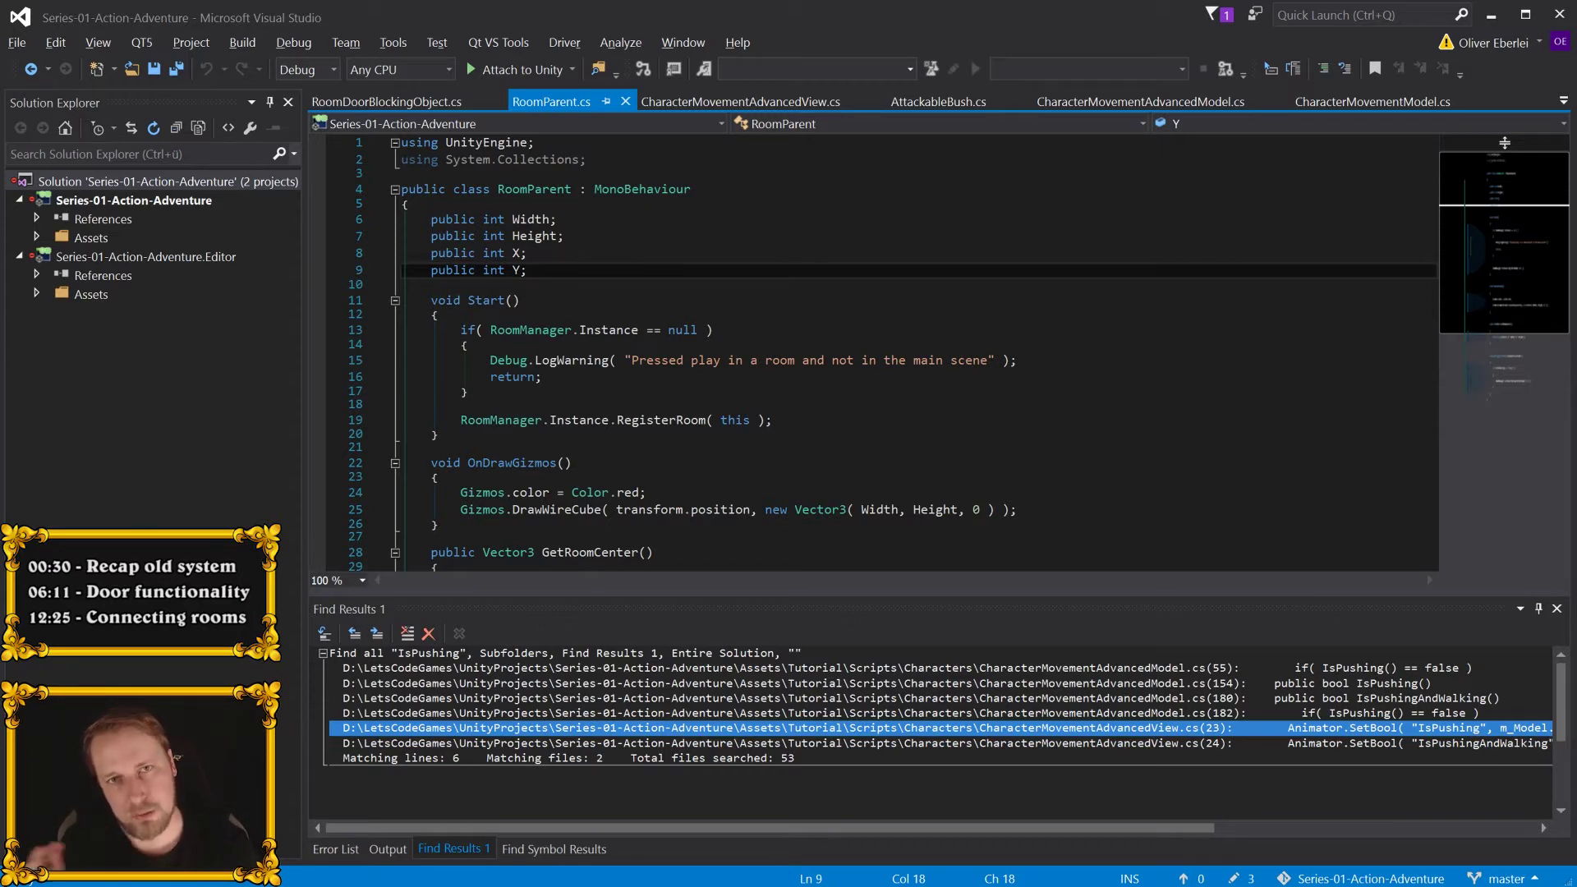
- Add a public RoomDoorBlockingObject[] Doors field to RoomParent and save
{"action": "key", "text": "Return"}
{"action": "type", "text": "public "}
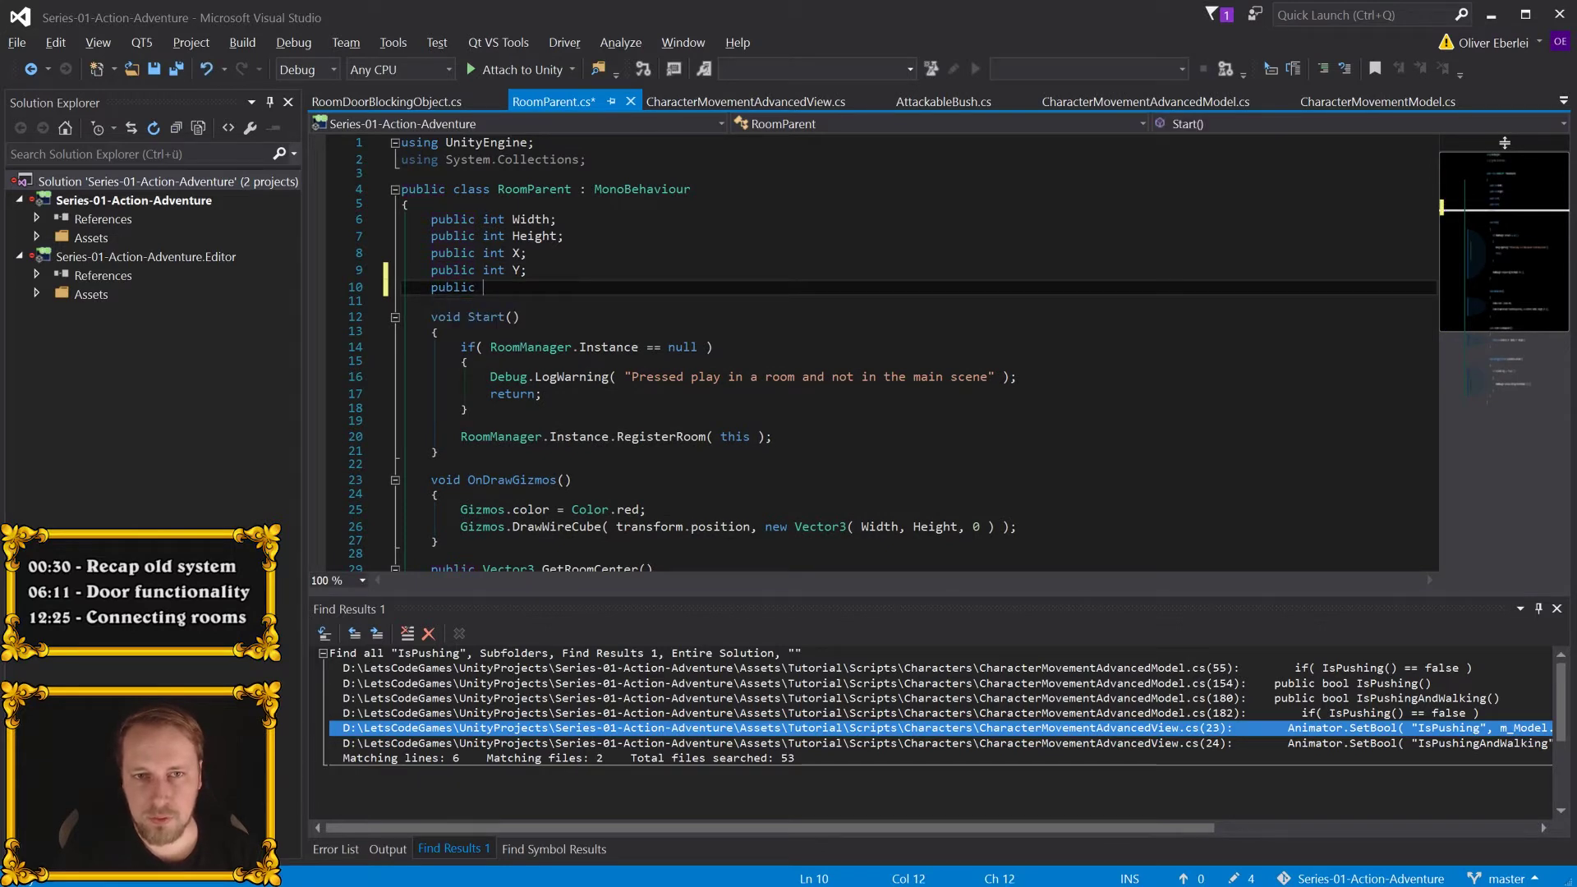
{"action": "type", "text": "RoomDoor"}
{"action": "key", "text": "Tab"}
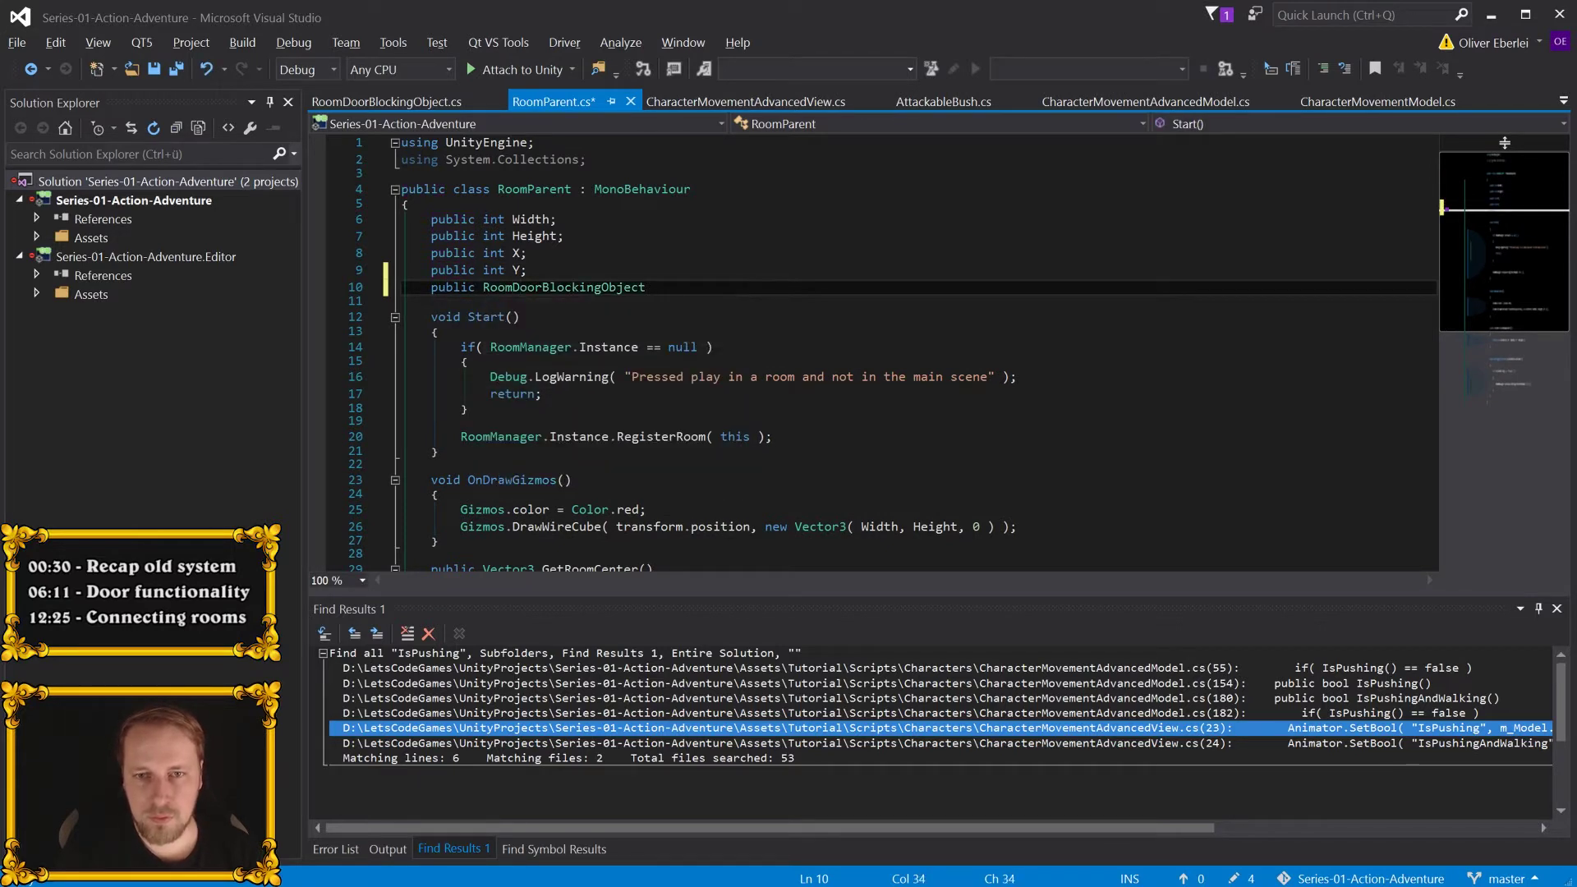
{"action": "type", "text": "[] Doors;"}
{"action": "key", "text": "ctrl+s"}
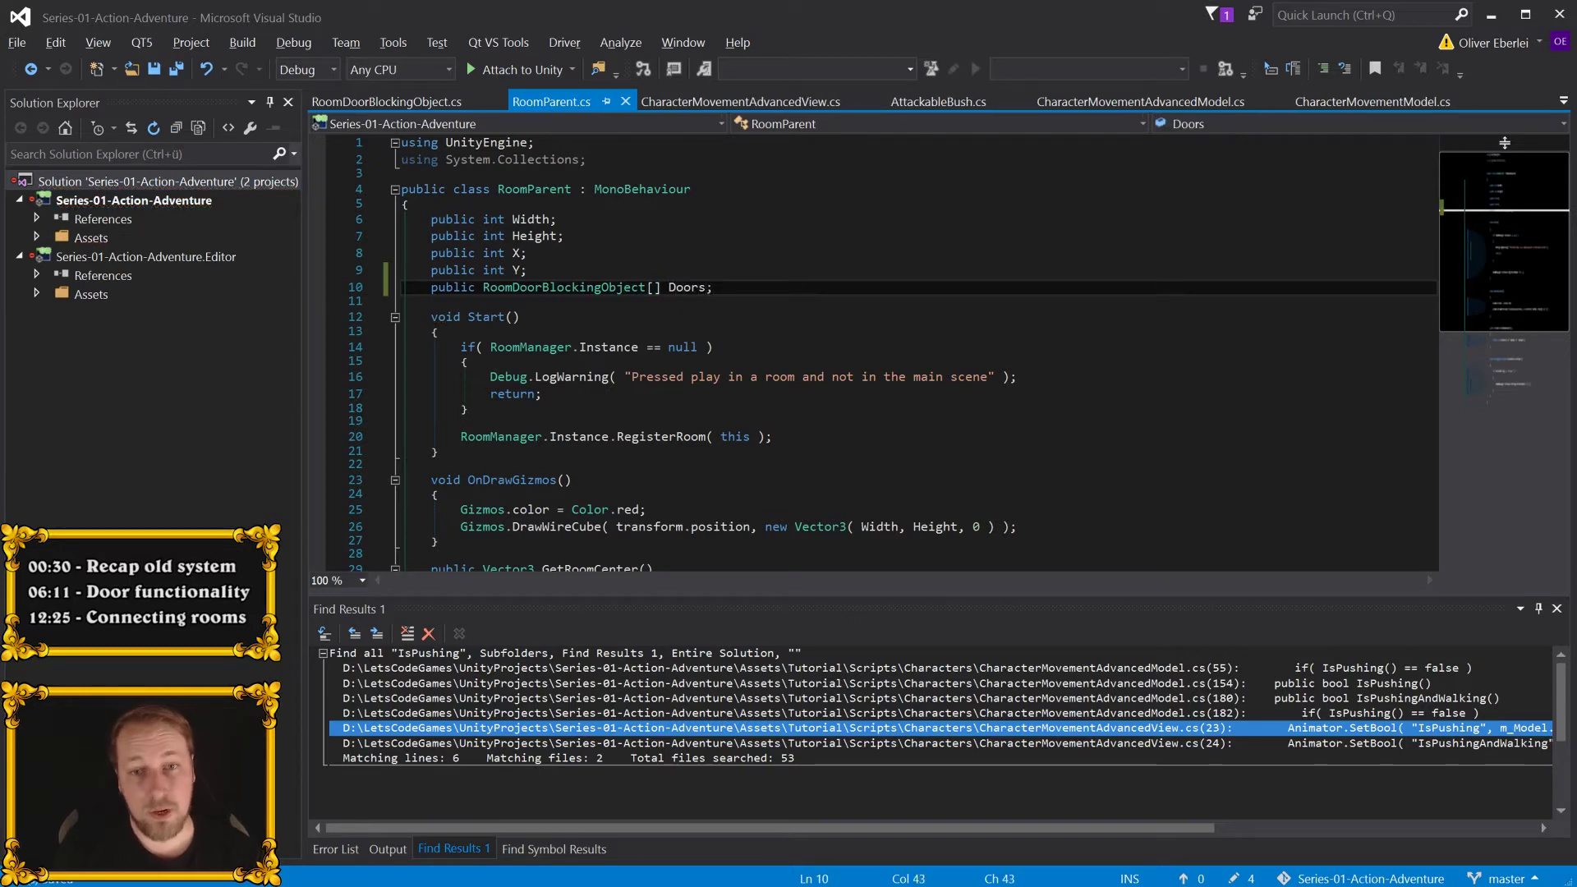
- Add an empty public void OpenDoor(DoorDirection direction) method after GetRoomCenter and save
{"action": "scroll", "coordinate": [879, 353], "scroll_direction": "down", "scroll_amount": 4}
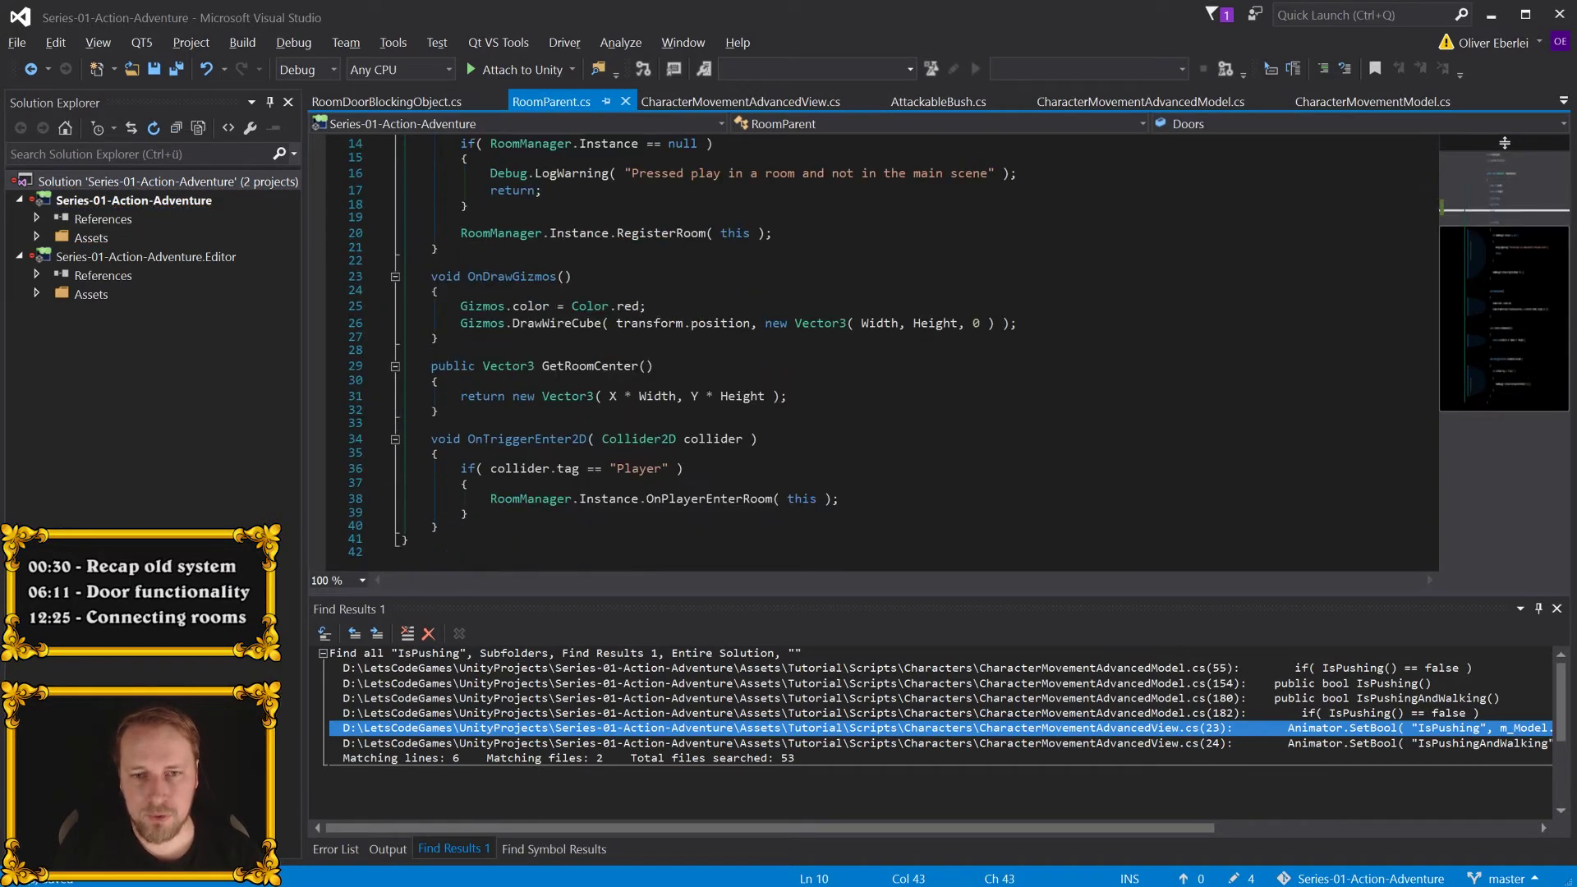
{"action": "scroll", "coordinate": [880, 353], "scroll_direction": "up", "scroll_amount": 5}
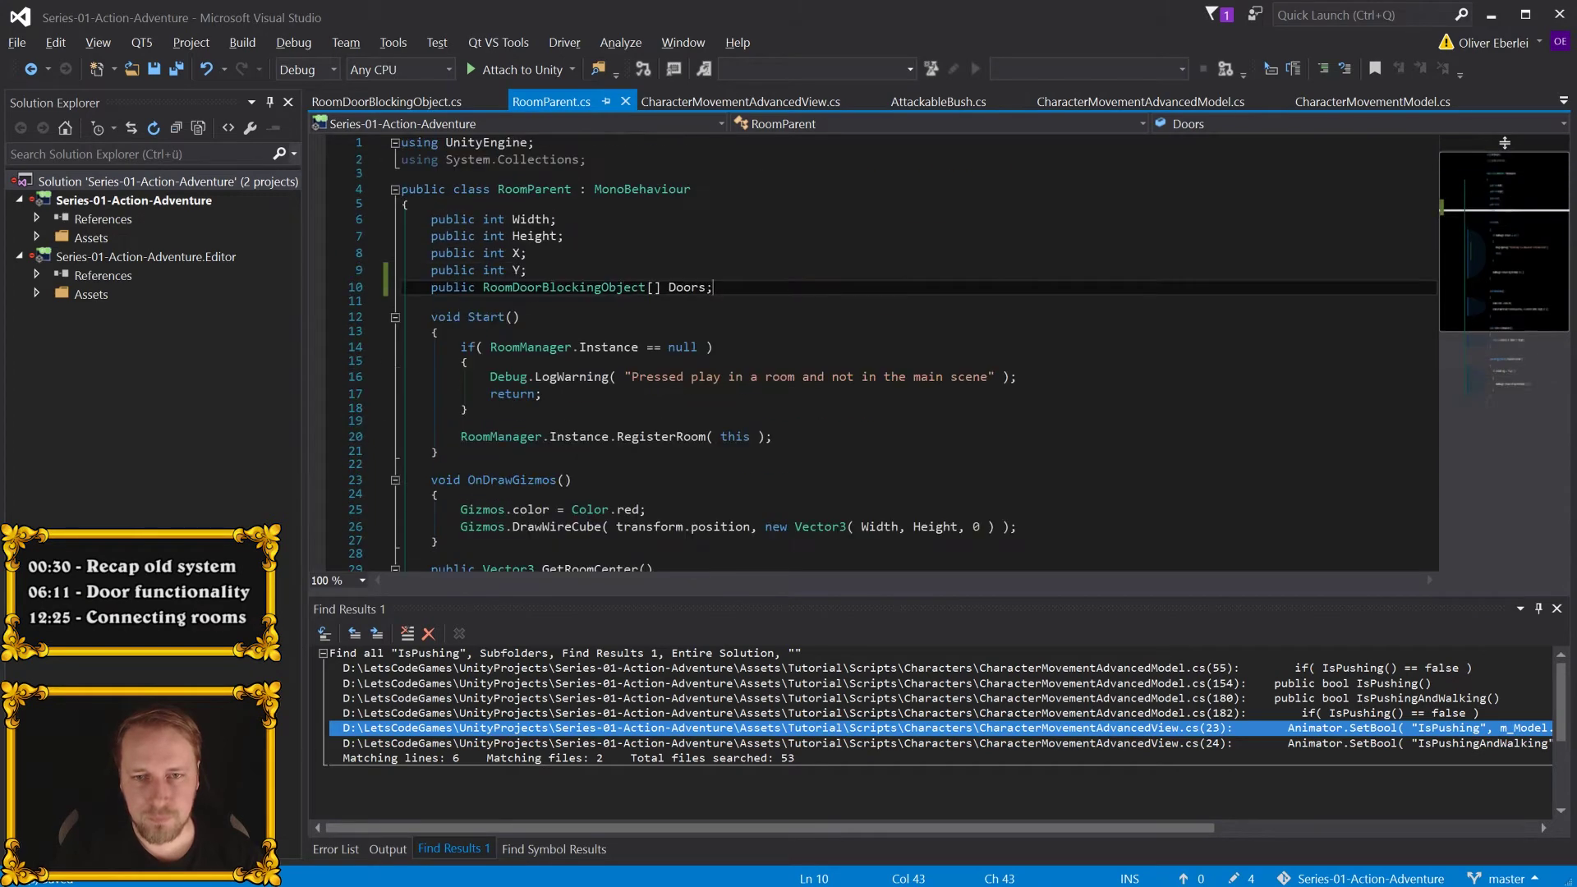
{"action": "scroll", "coordinate": [879, 354], "scroll_direction": "down", "scroll_amount": 1}
{"action": "scroll", "coordinate": [879, 354], "scroll_direction": "down", "scroll_amount": 2}
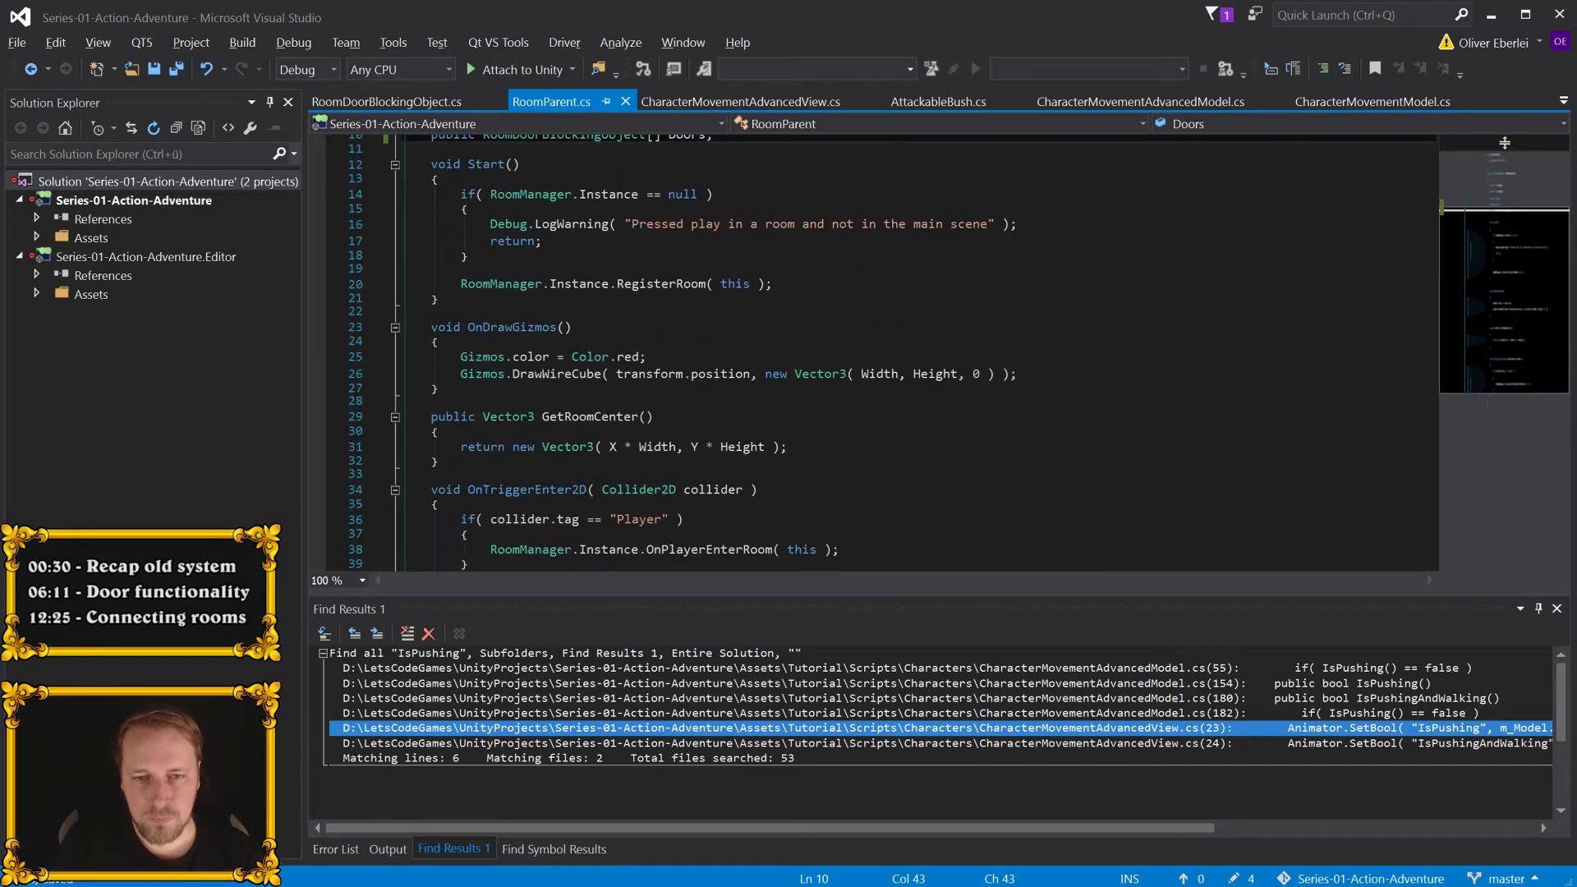
{"action": "left_click", "coordinate": [438, 461]}
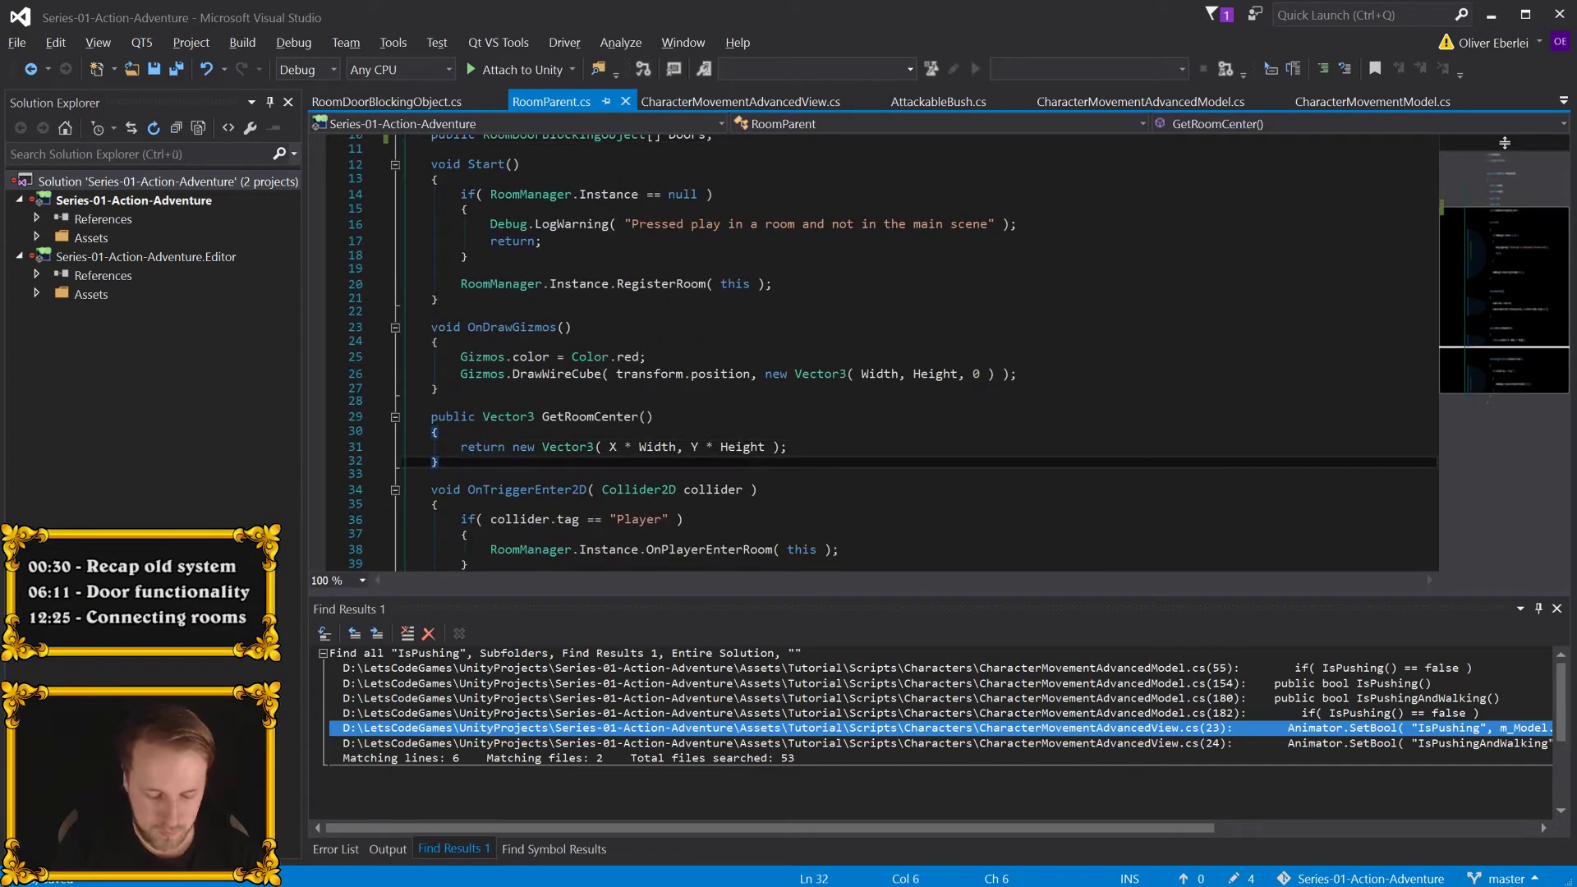
{"action": "key", "text": "Return"}
{"action": "key", "text": "Return"}
{"action": "type", "text": "public "}
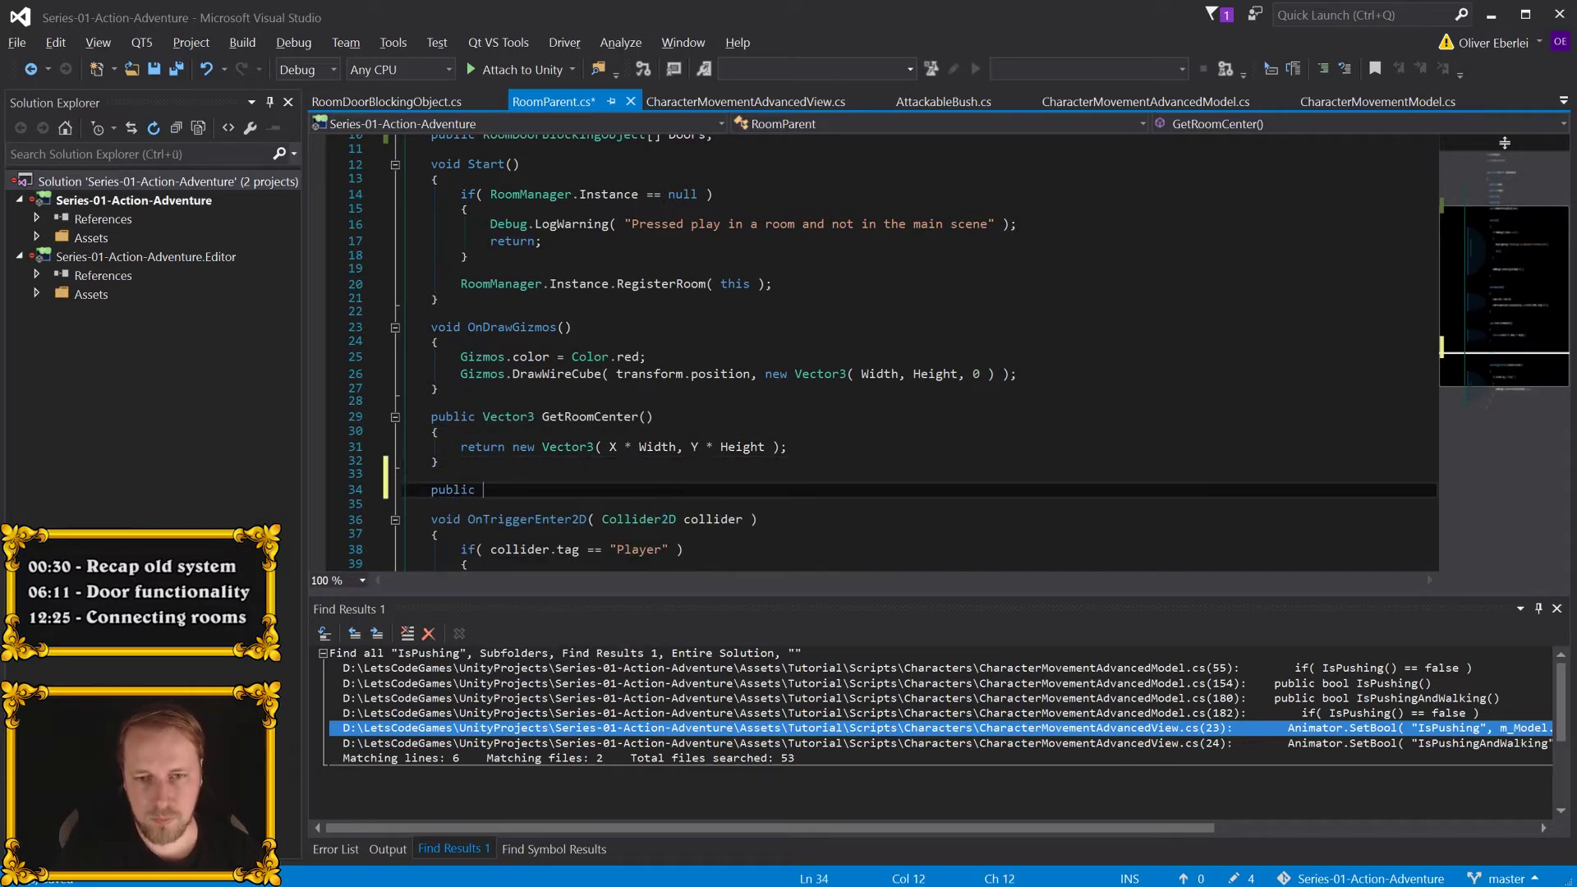
{"action": "type", "text": "void "}
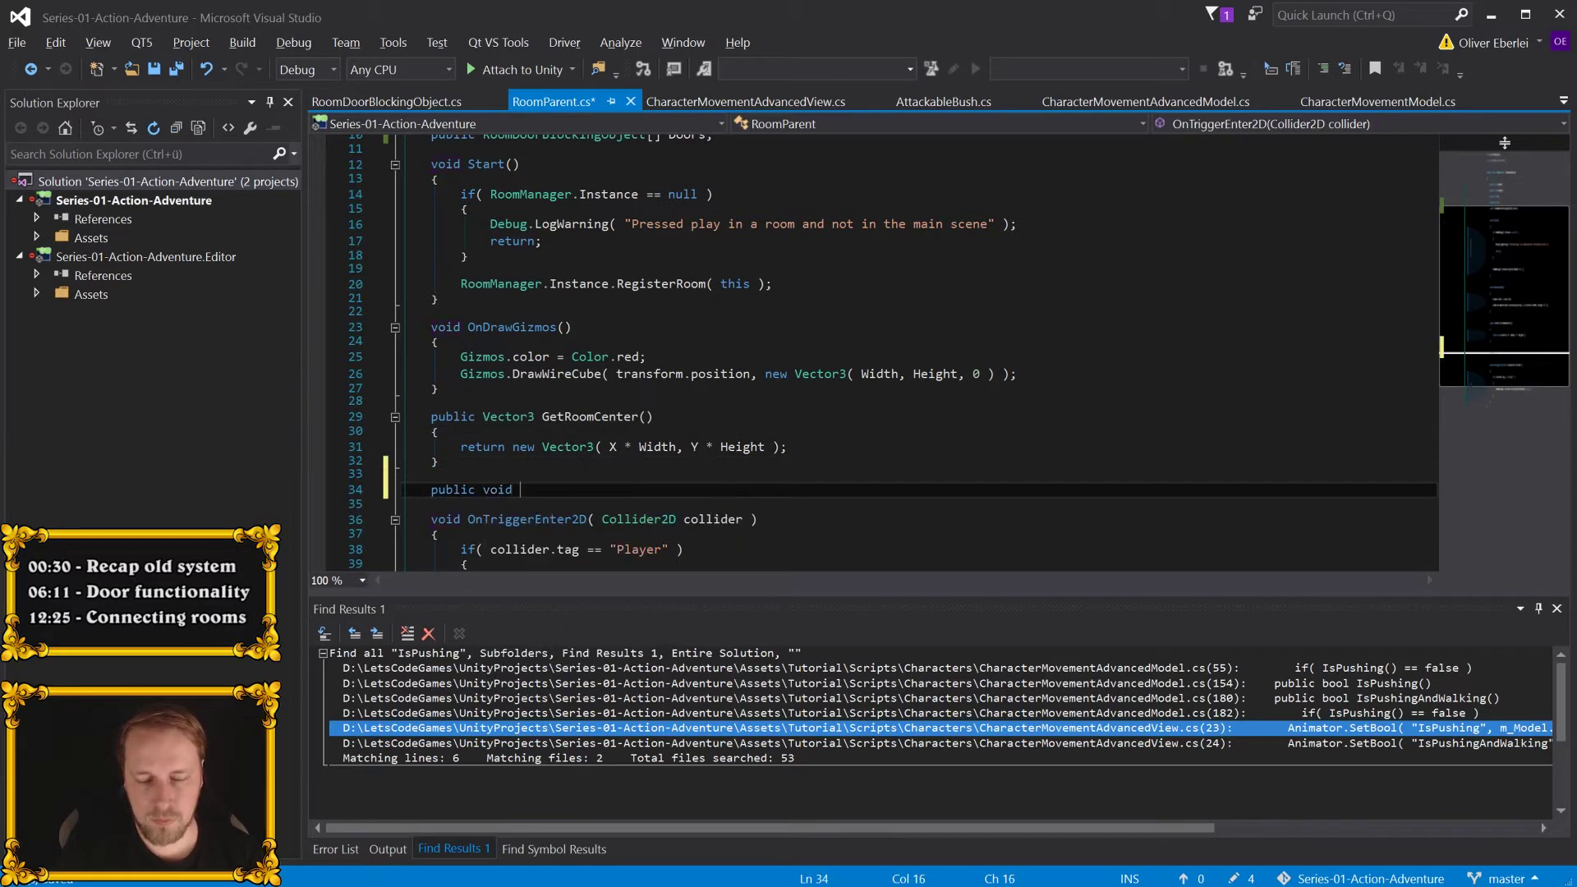
{"action": "type", "text": "OpenDoor"}
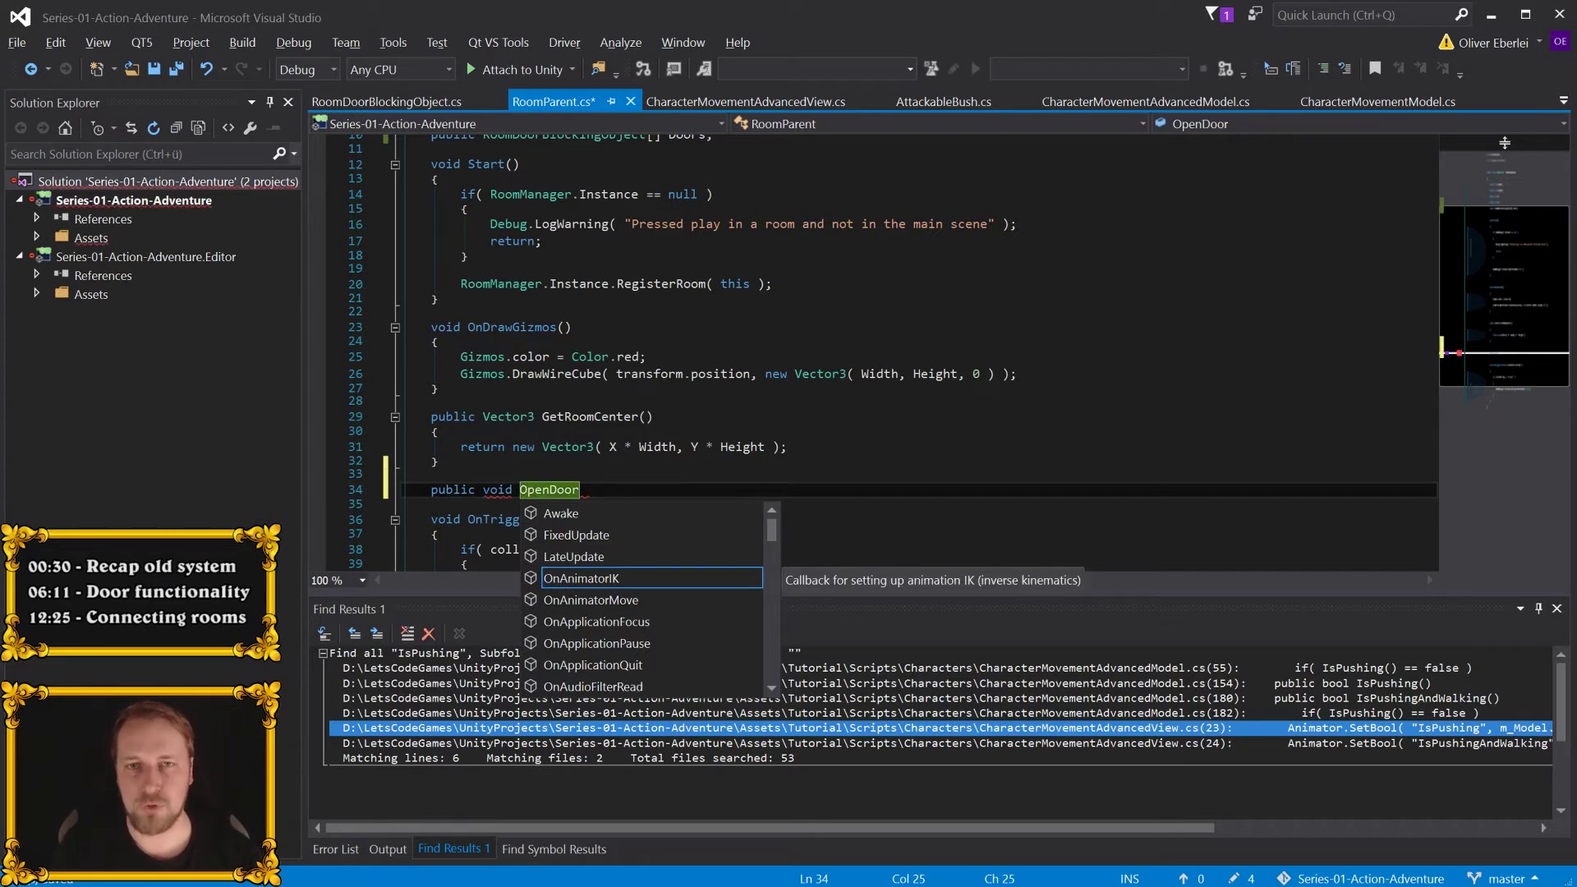
{"action": "type", "text": "( "}
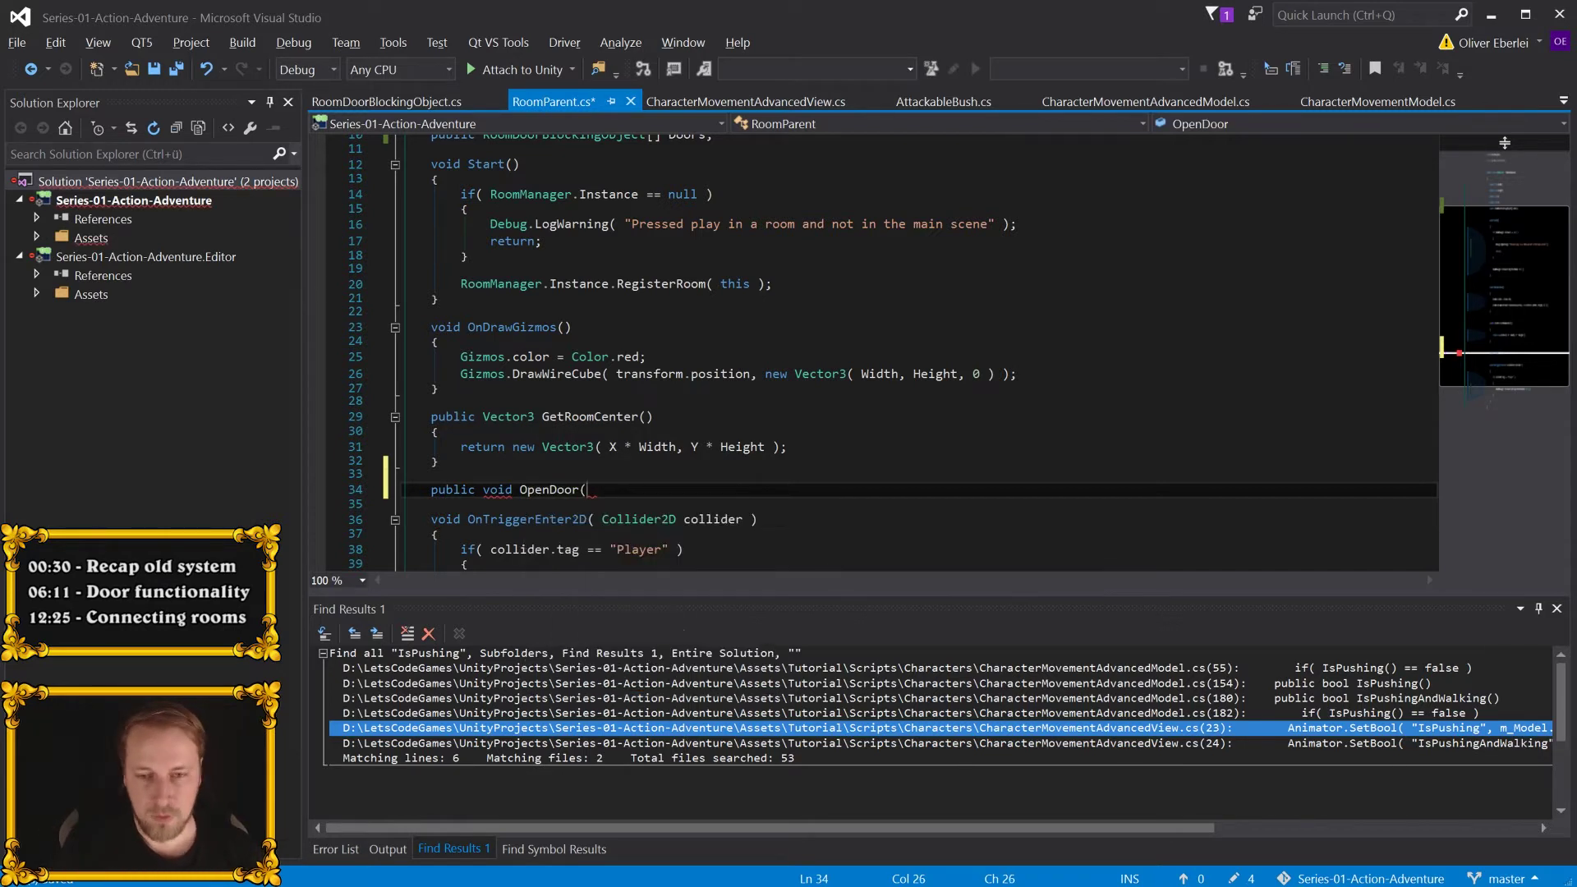
{"action": "type", "text": "RoomR"}
{"action": "type", "text": ".D"}
{"action": "key", "text": "Tab"}
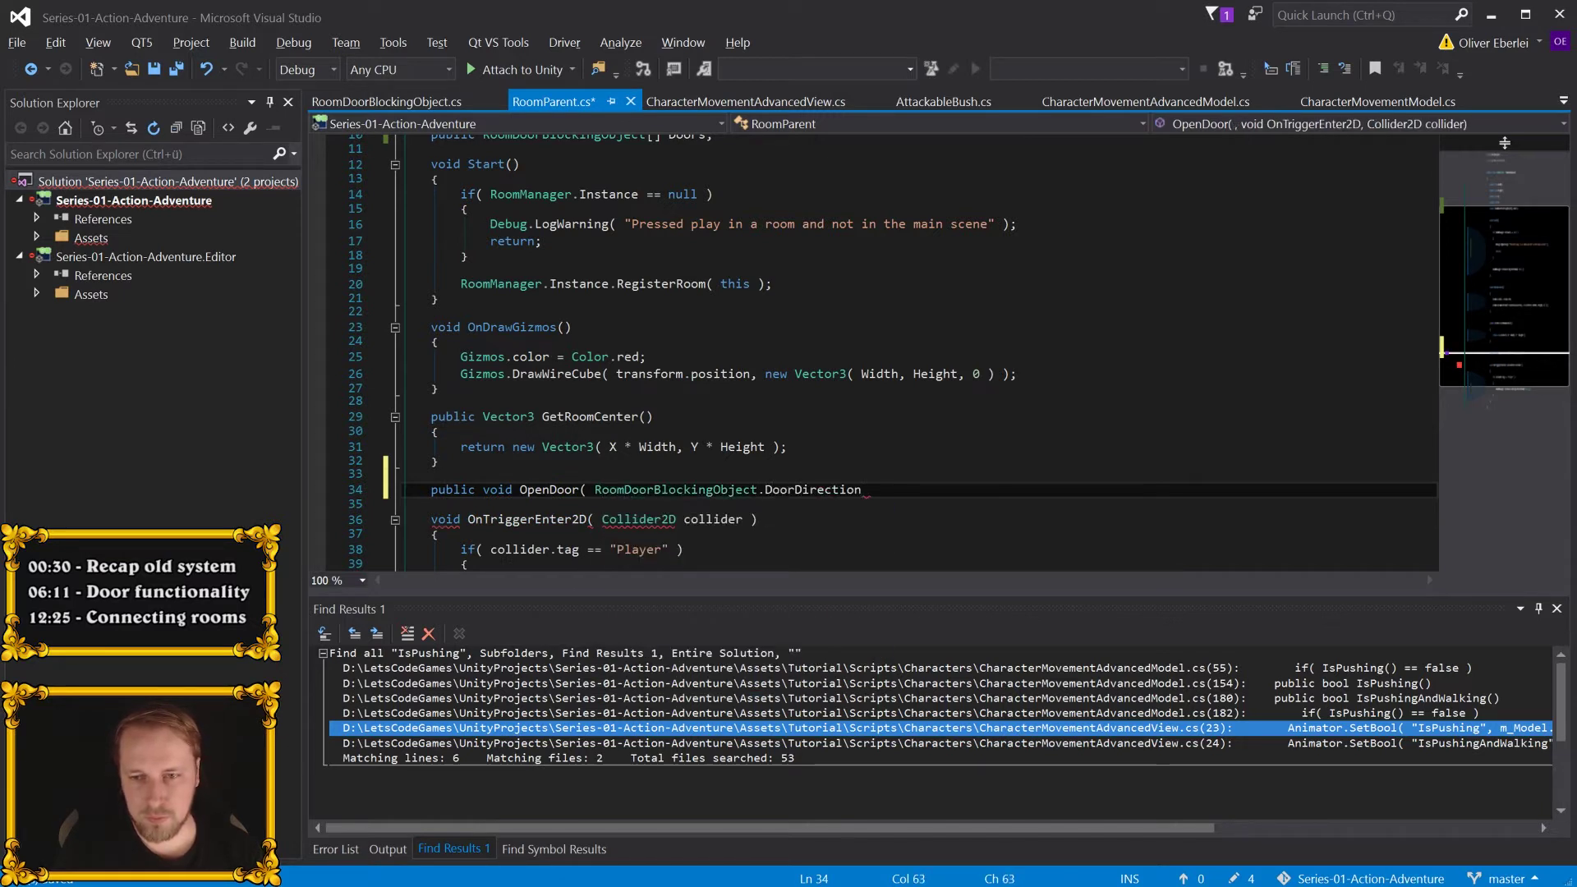
{"action": "type", "text": "direction )"}
{"action": "key", "text": "Return"}
{"action": "type", "text": "{"}
{"action": "key", "text": "Return"}
{"action": "key", "text": "ctrl+s"}
- Inside OpenDoor, loop over Doors and test whether each door's Direction equals direction
{"action": "scroll", "coordinate": [879, 353], "scroll_direction": "up", "scroll_amount": 3}
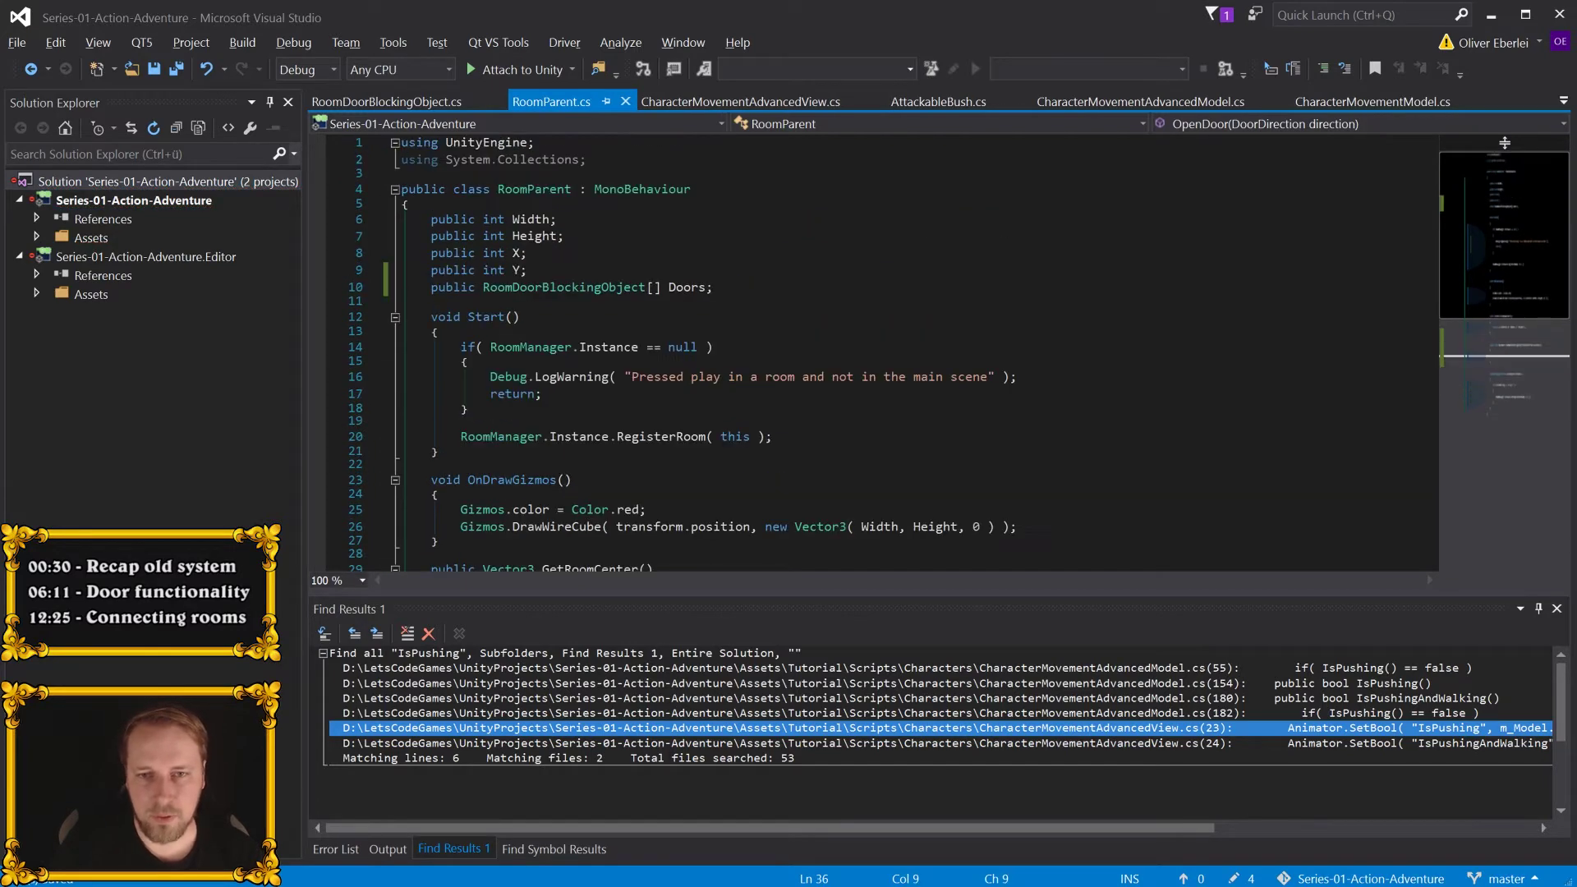
{"action": "scroll", "coordinate": [879, 353], "scroll_direction": "down", "scroll_amount": 4}
{"action": "left_click", "coordinate": [448, 453]}
{"action": "key", "text": "Return"}
{"action": "type", "text": "for( int i"}
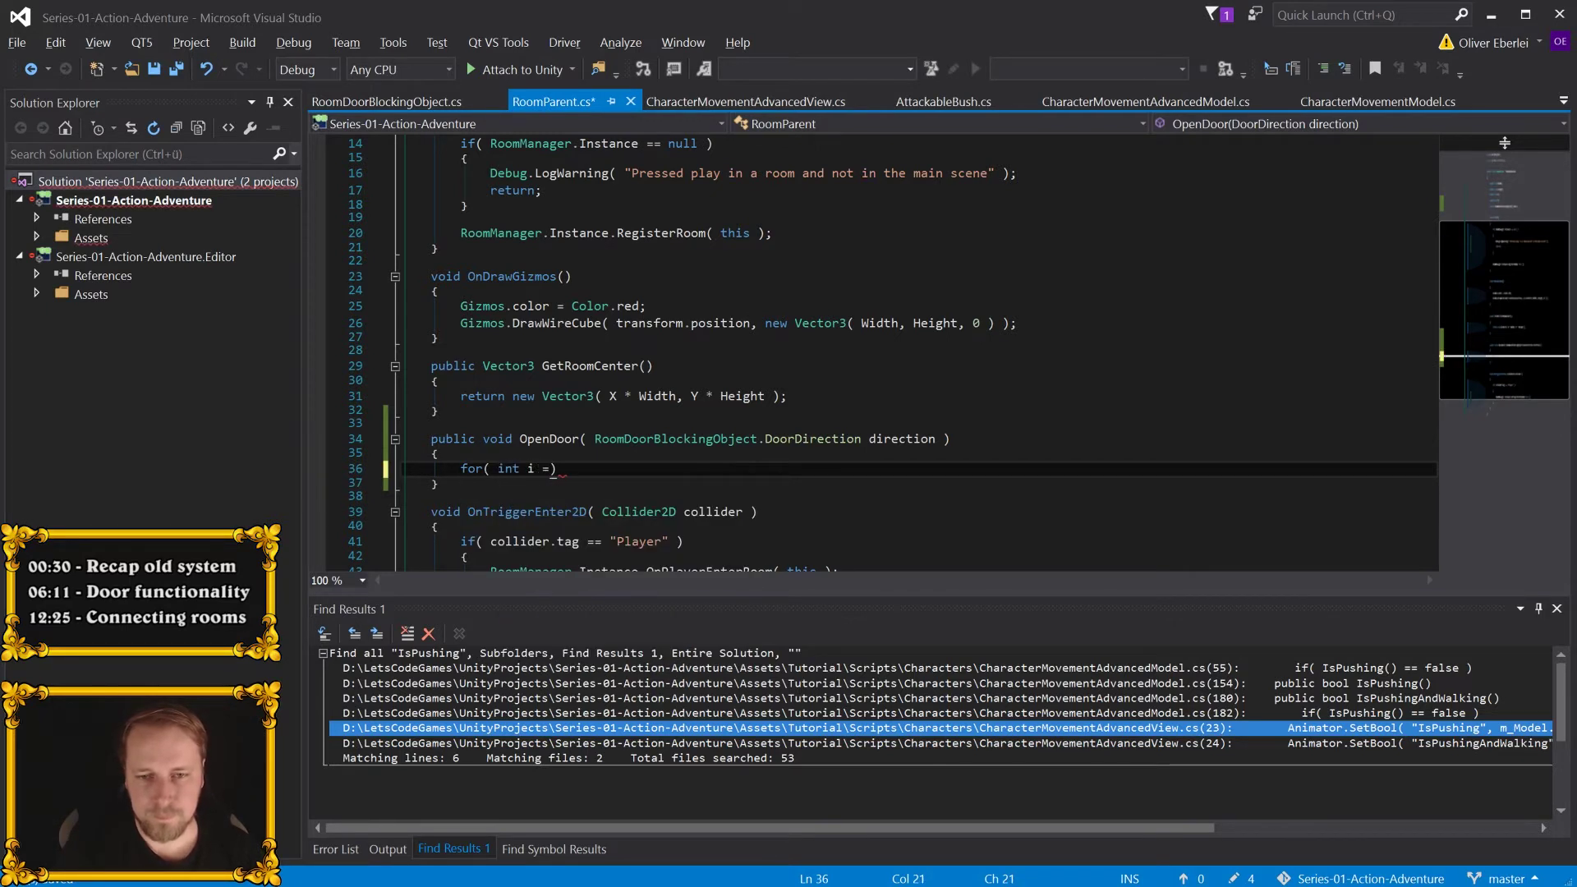
{"action": "type", "text": " = 0; i < Doors.L"}
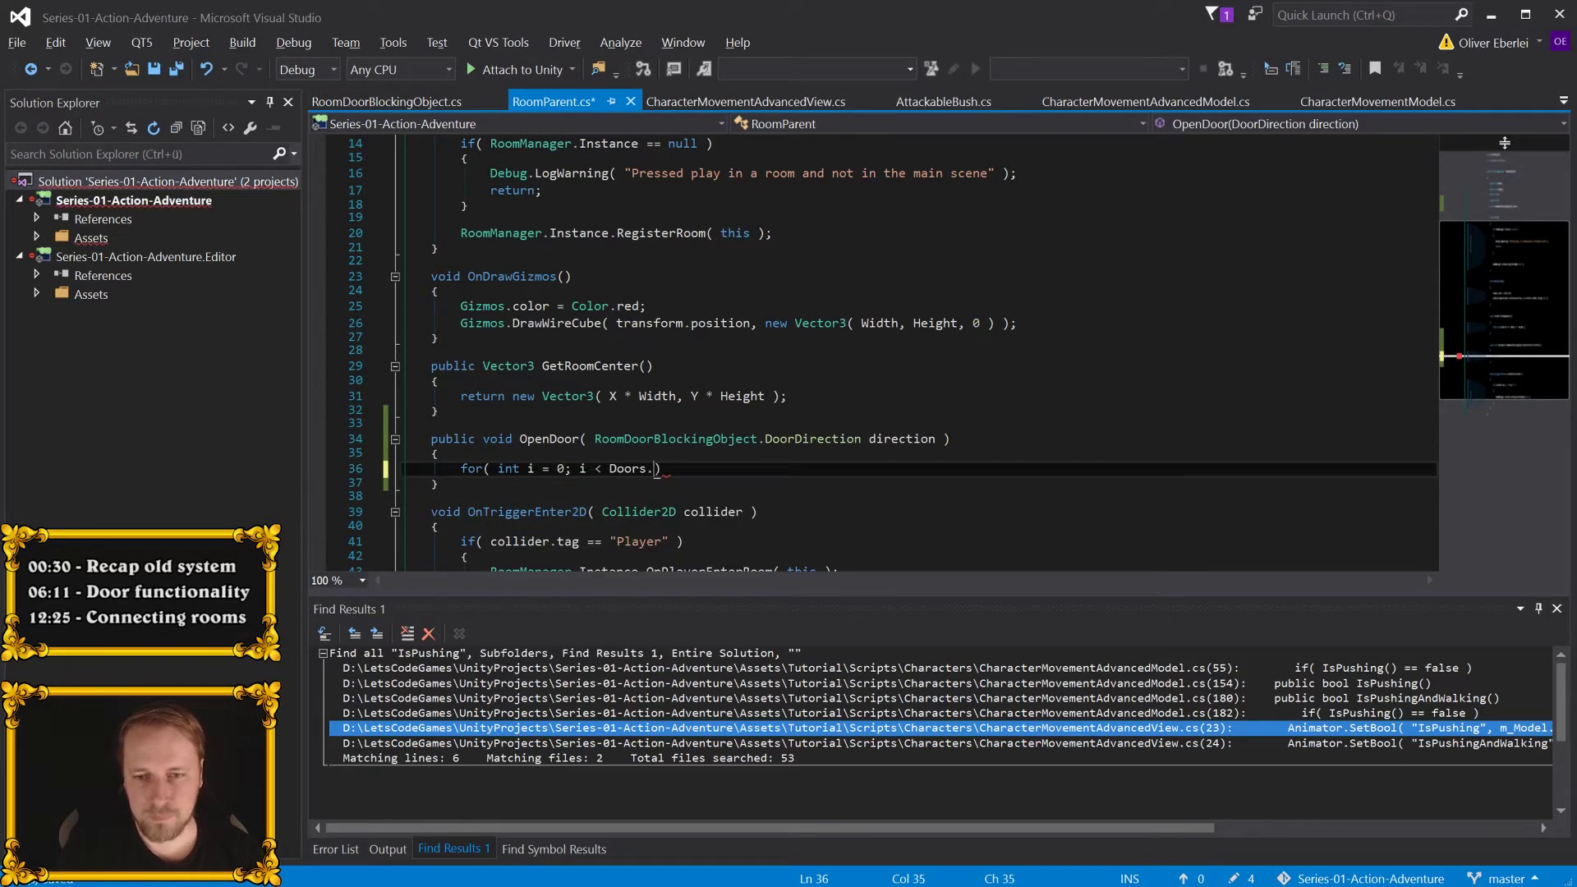
{"action": "type", "text": "ength; ++i )"}
{"action": "key", "text": "Return"}
{"action": "type", "text": "{"}
{"action": "key", "text": "Return"}
{"action": "type", "text": "if( "}
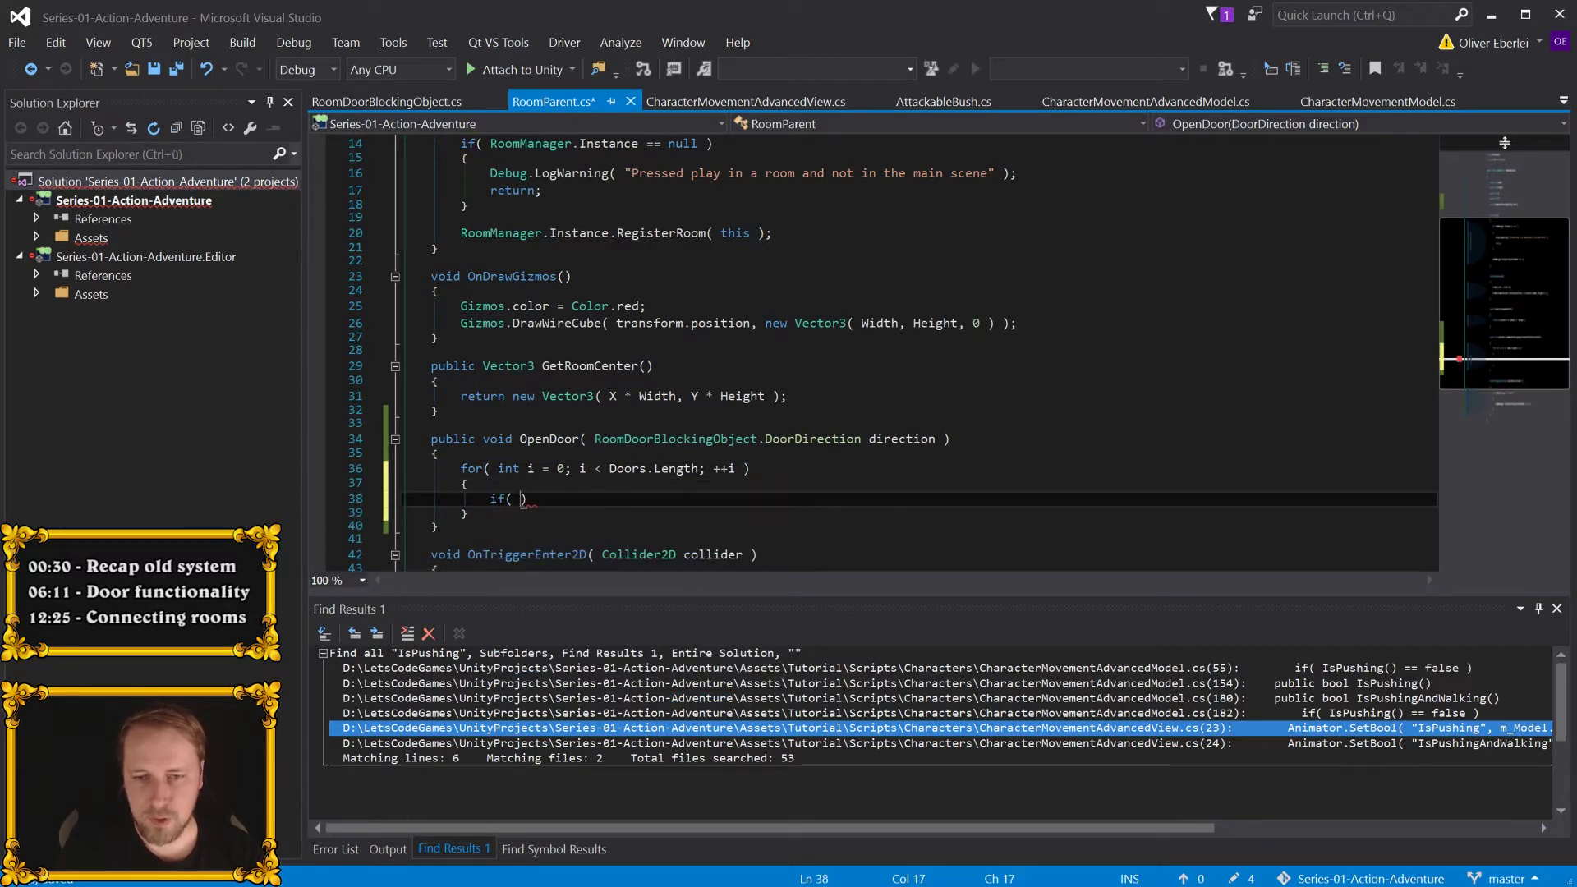
{"action": "type", "text": "Doors[ i ].Dir"}
{"action": "key", "text": "Tab"}
{"action": "type", "text": "dir"}
{"action": "key", "text": "Tab"}
- Make each matching door call gameObject.SetActive(false) and save RoomParent.cs
{"action": "key", "text": "End"}
{"action": "key", "text": "Return"}
{"action": "type", "text": "{"}
{"action": "key", "text": "Return"}
{"action": "type", "text": "Do"}
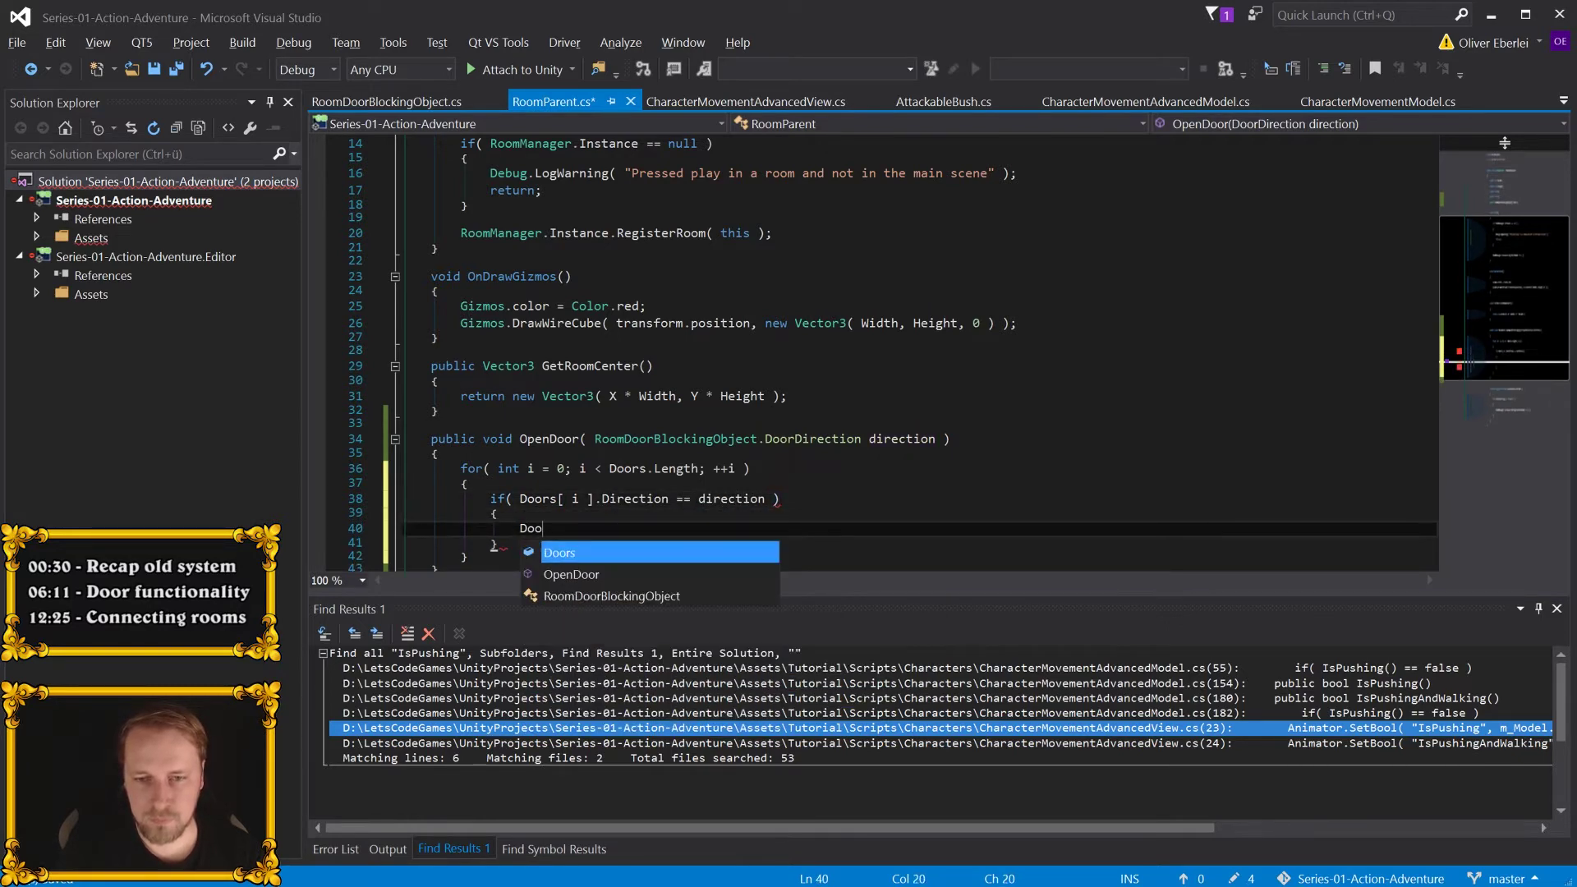
{"action": "type", "text": "ors[ i ]"}
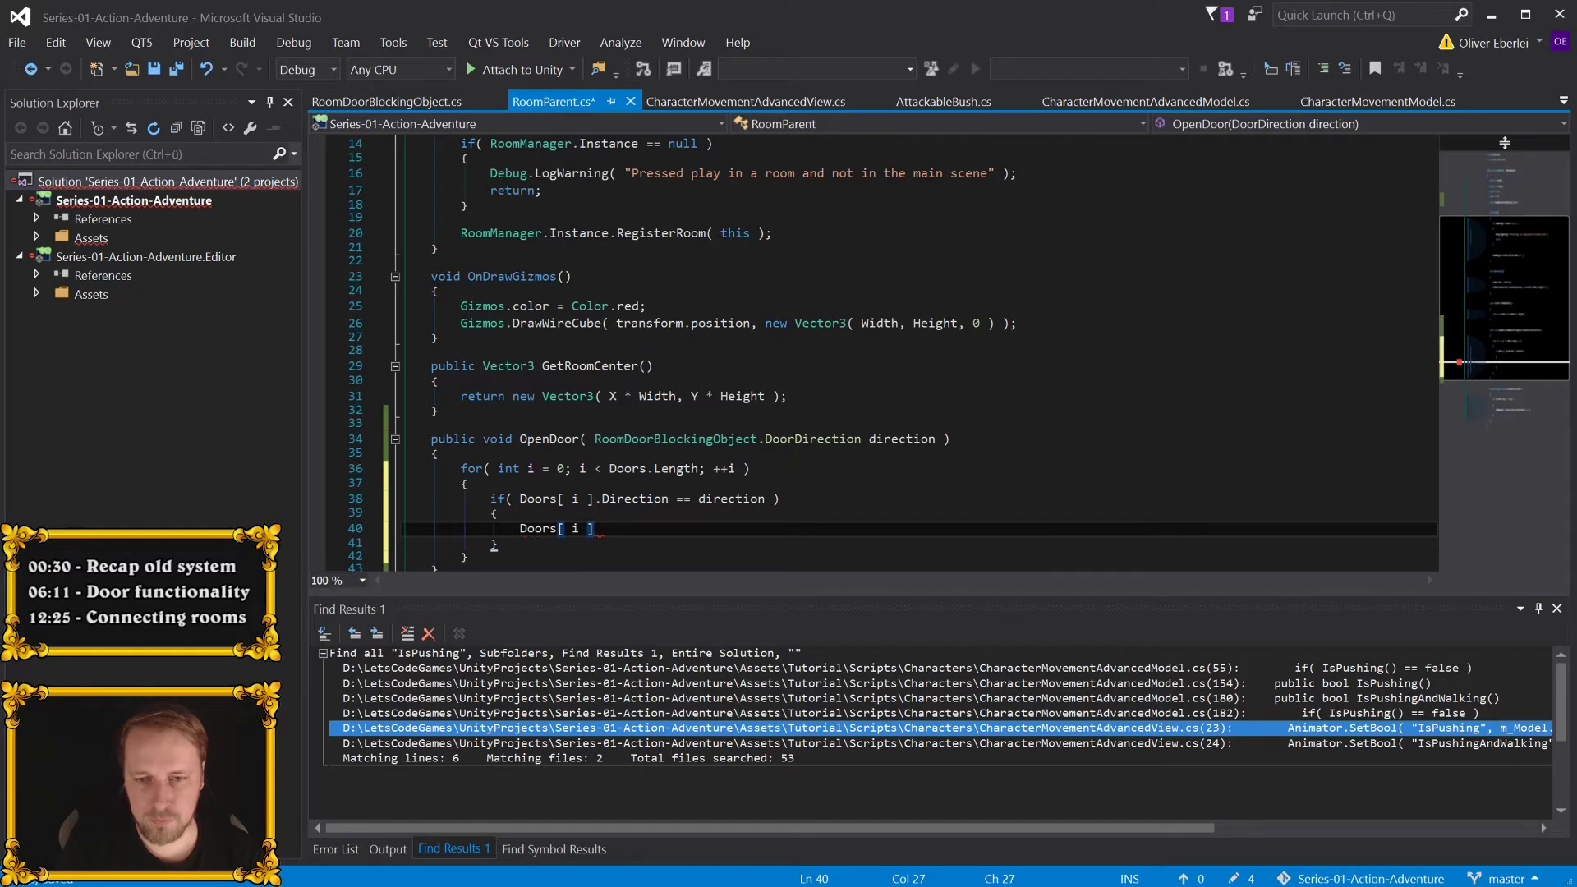
{"action": "type", "text": ".gameObject.SetAc"}
{"action": "key", "text": "Tab"}
{"action": "type", "text": "( fa"}
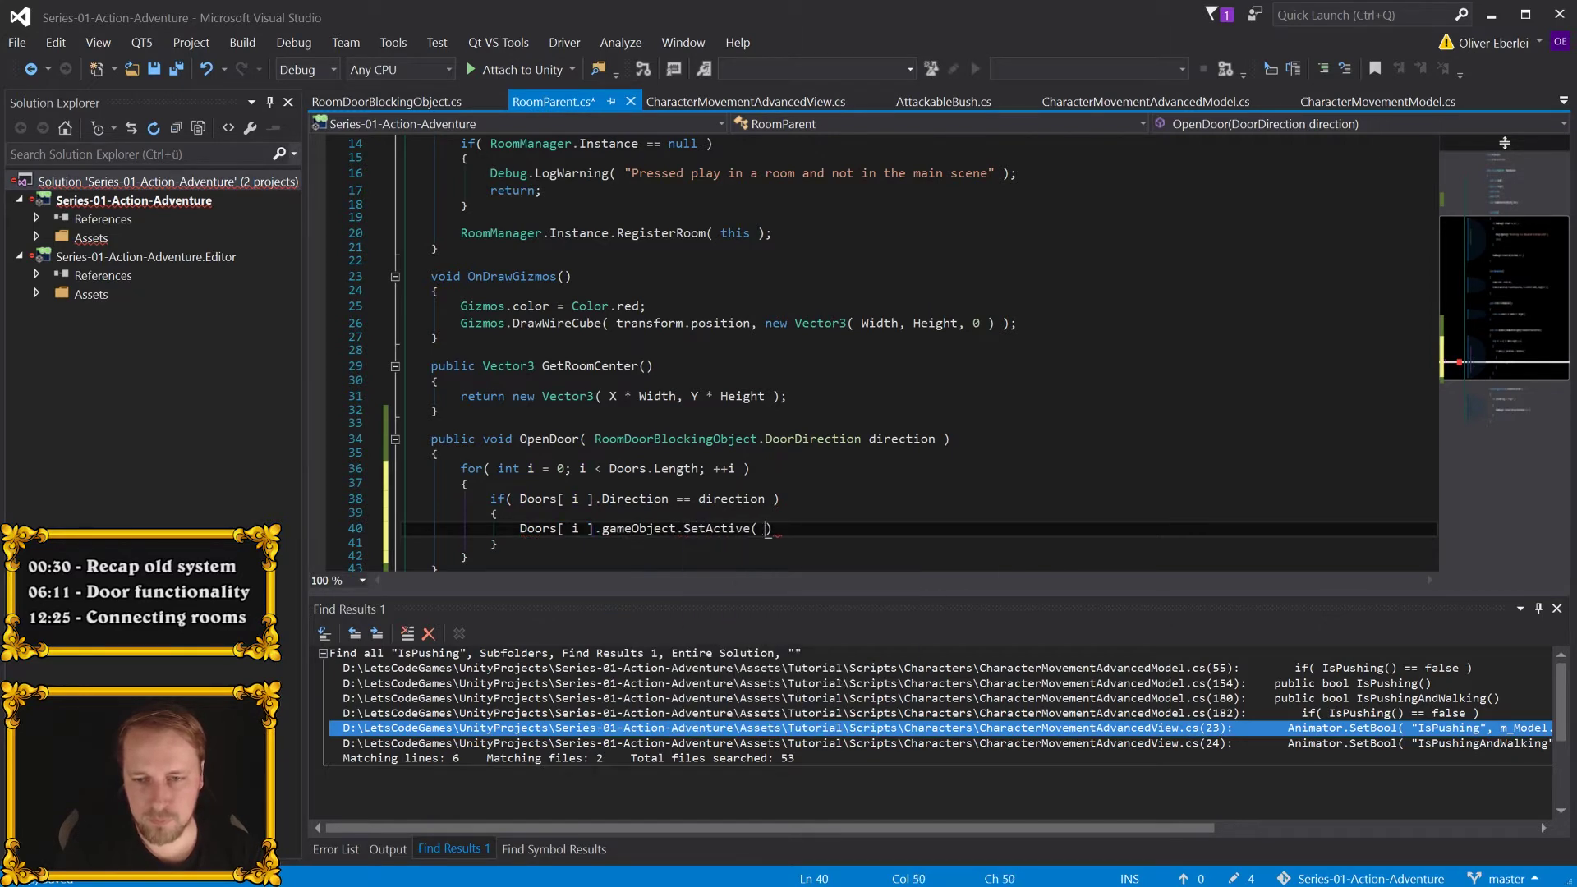
{"action": "type", "text": "lse );"}
{"action": "key", "text": "ctrl+s"}
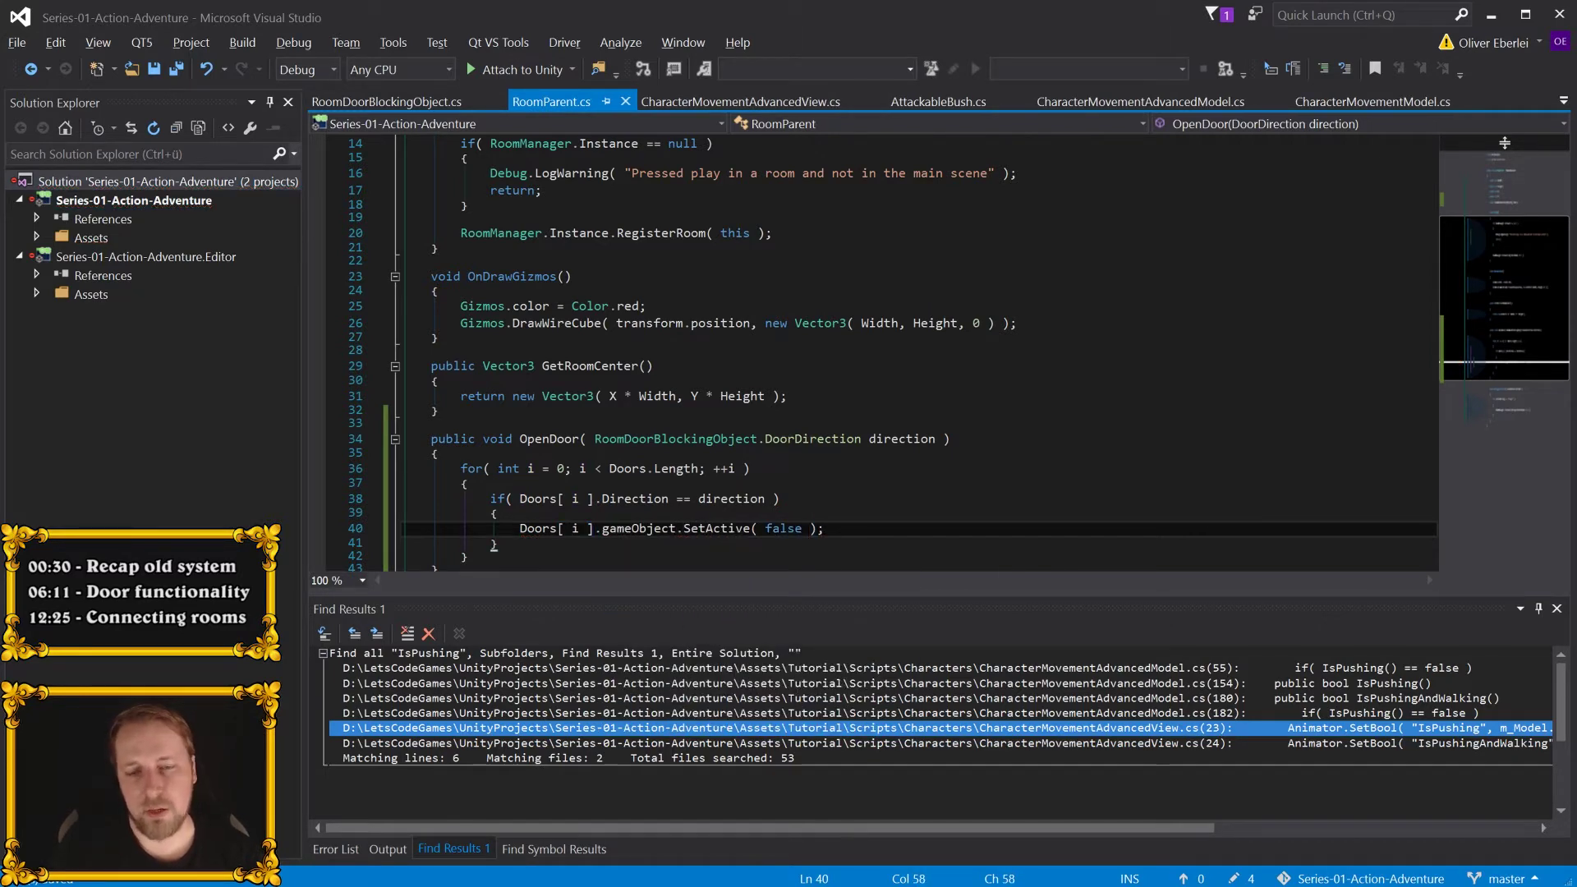
{"action": "scroll", "coordinate": [822, 354], "scroll_direction": "down", "scroll_amount": 1}
{"action": "scroll", "coordinate": [739, 501], "scroll_direction": "down", "scroll_amount": 1}
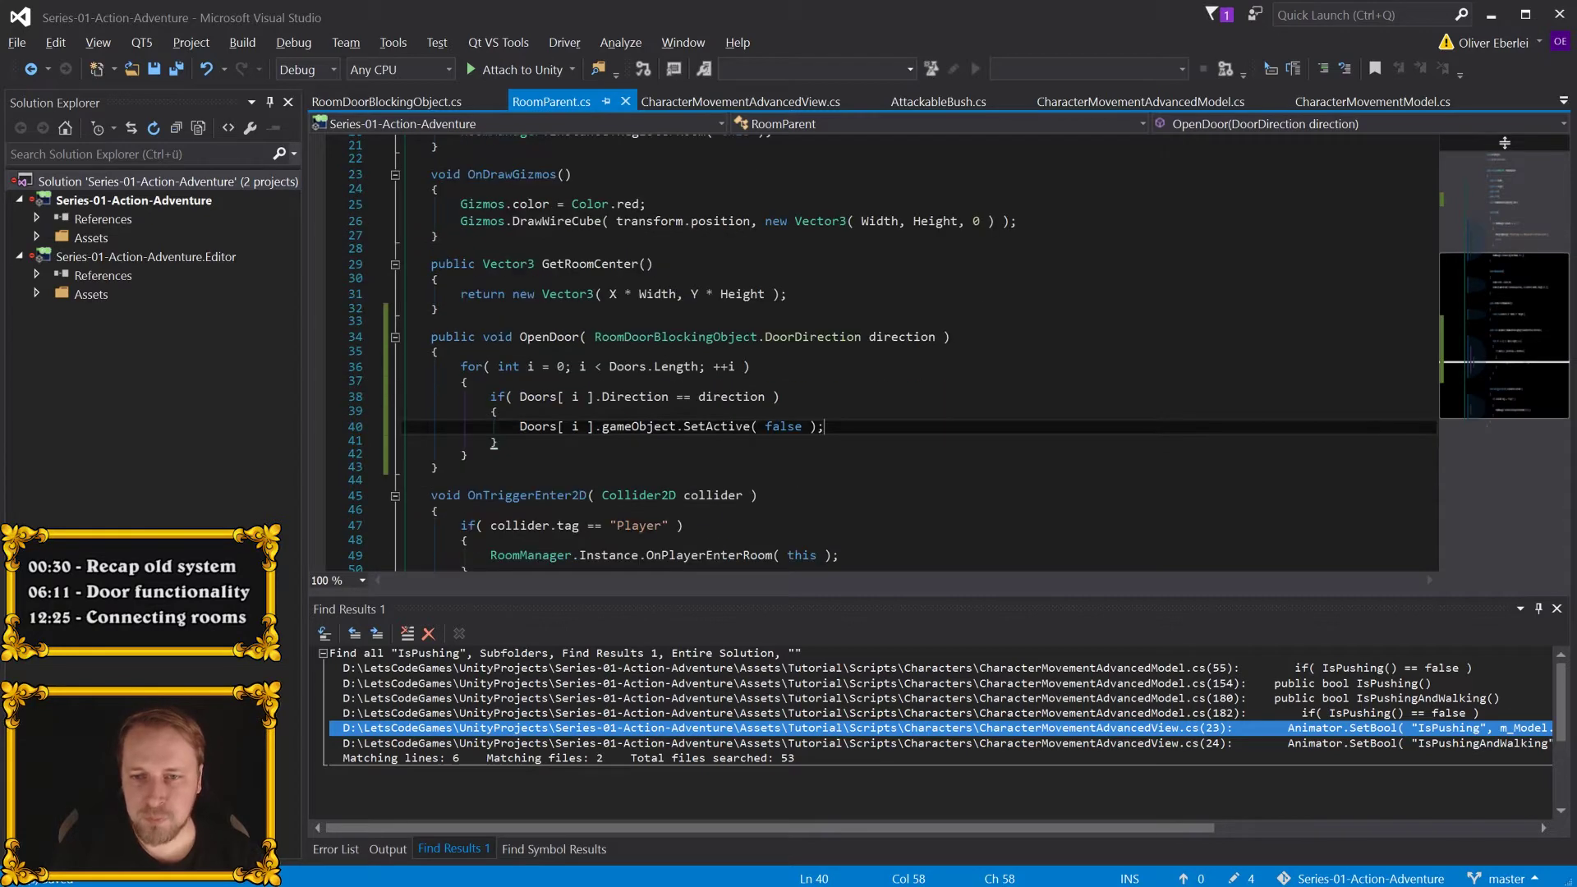
{"action": "left_click", "coordinate": [387, 101]}
- Start a new public virtual method below DestroyUsingProbability in RoomDoorBlockingObject.cs
{"action": "left_click", "coordinate": [558, 101]}
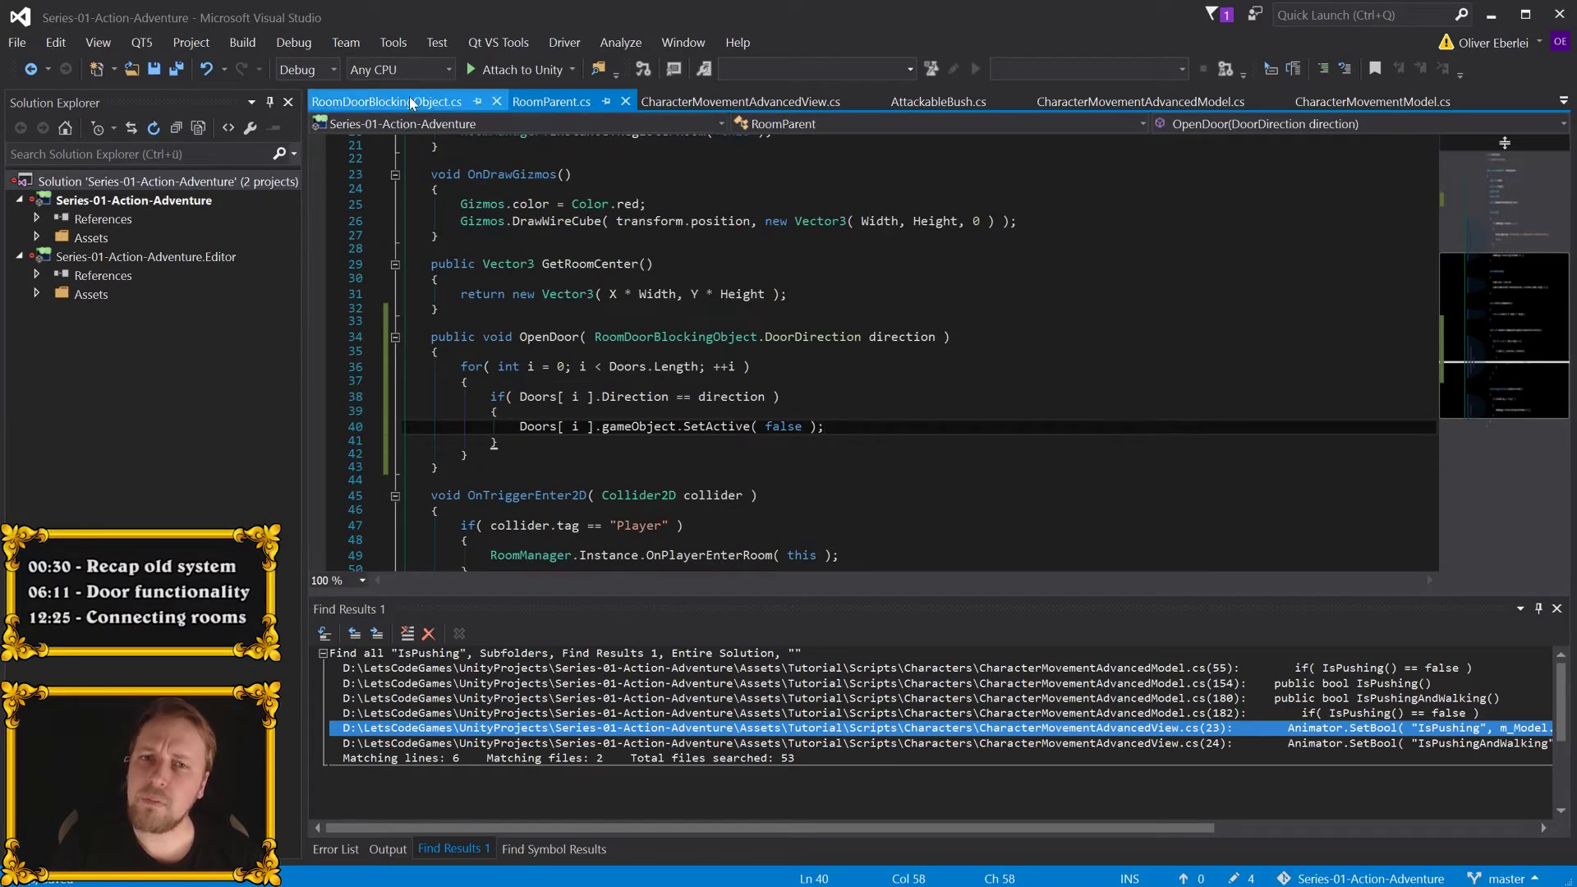
{"action": "left_click", "coordinate": [386, 102]}
{"action": "scroll", "coordinate": [821, 353], "scroll_direction": "down", "scroll_amount": 2}
{"action": "scroll", "coordinate": [822, 353], "scroll_direction": "down", "scroll_amount": 2}
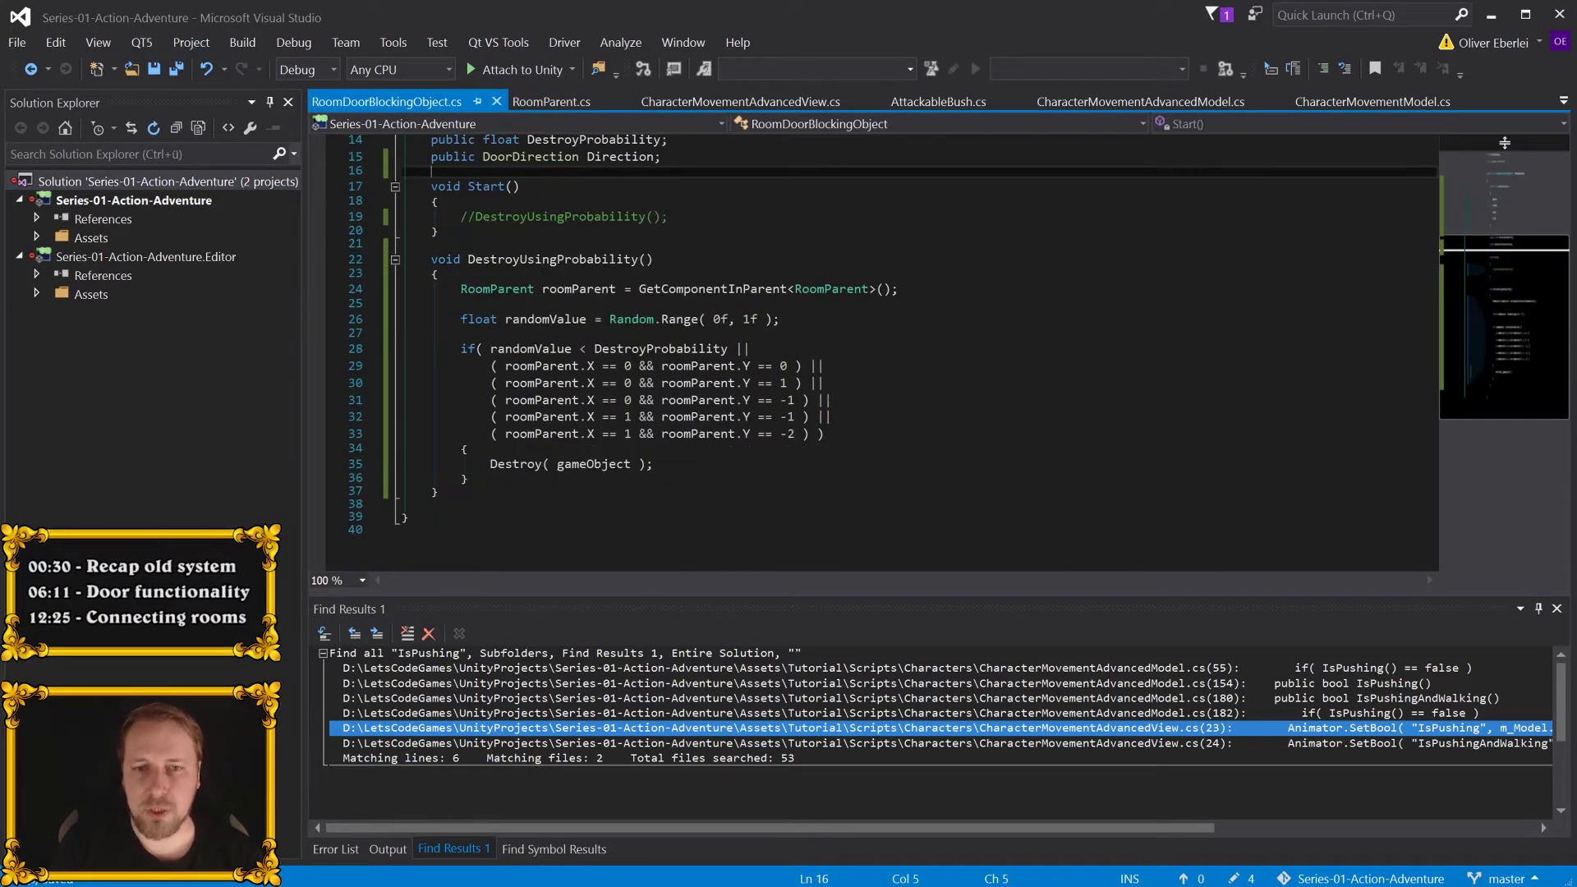
{"action": "left_click", "coordinate": [430, 504]}
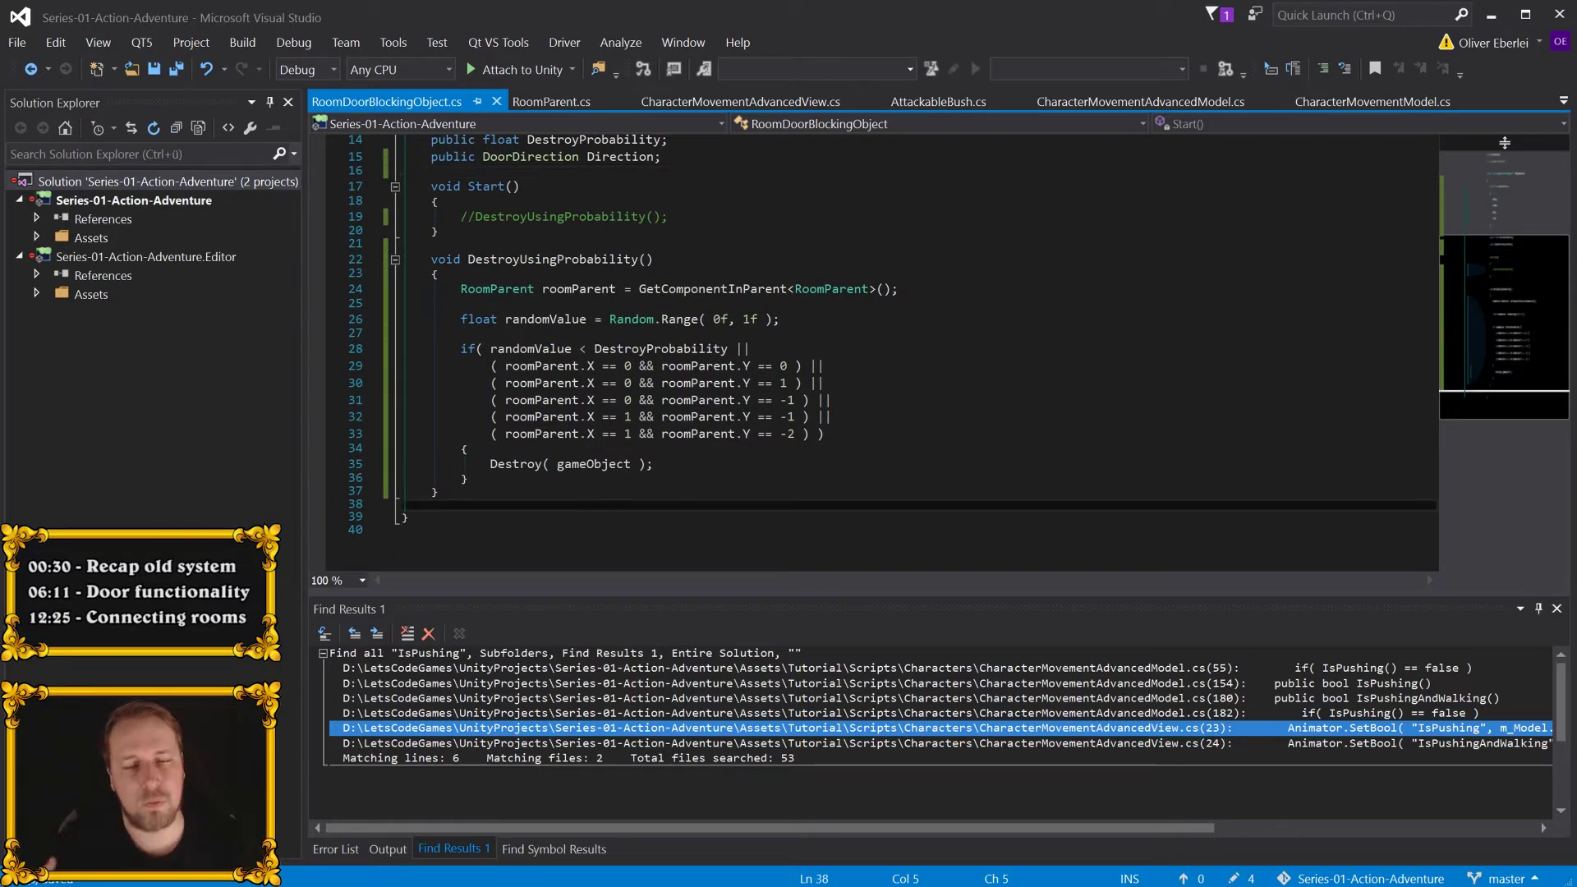
{"action": "key", "text": "Return"}
{"action": "type", "text": "publi"}
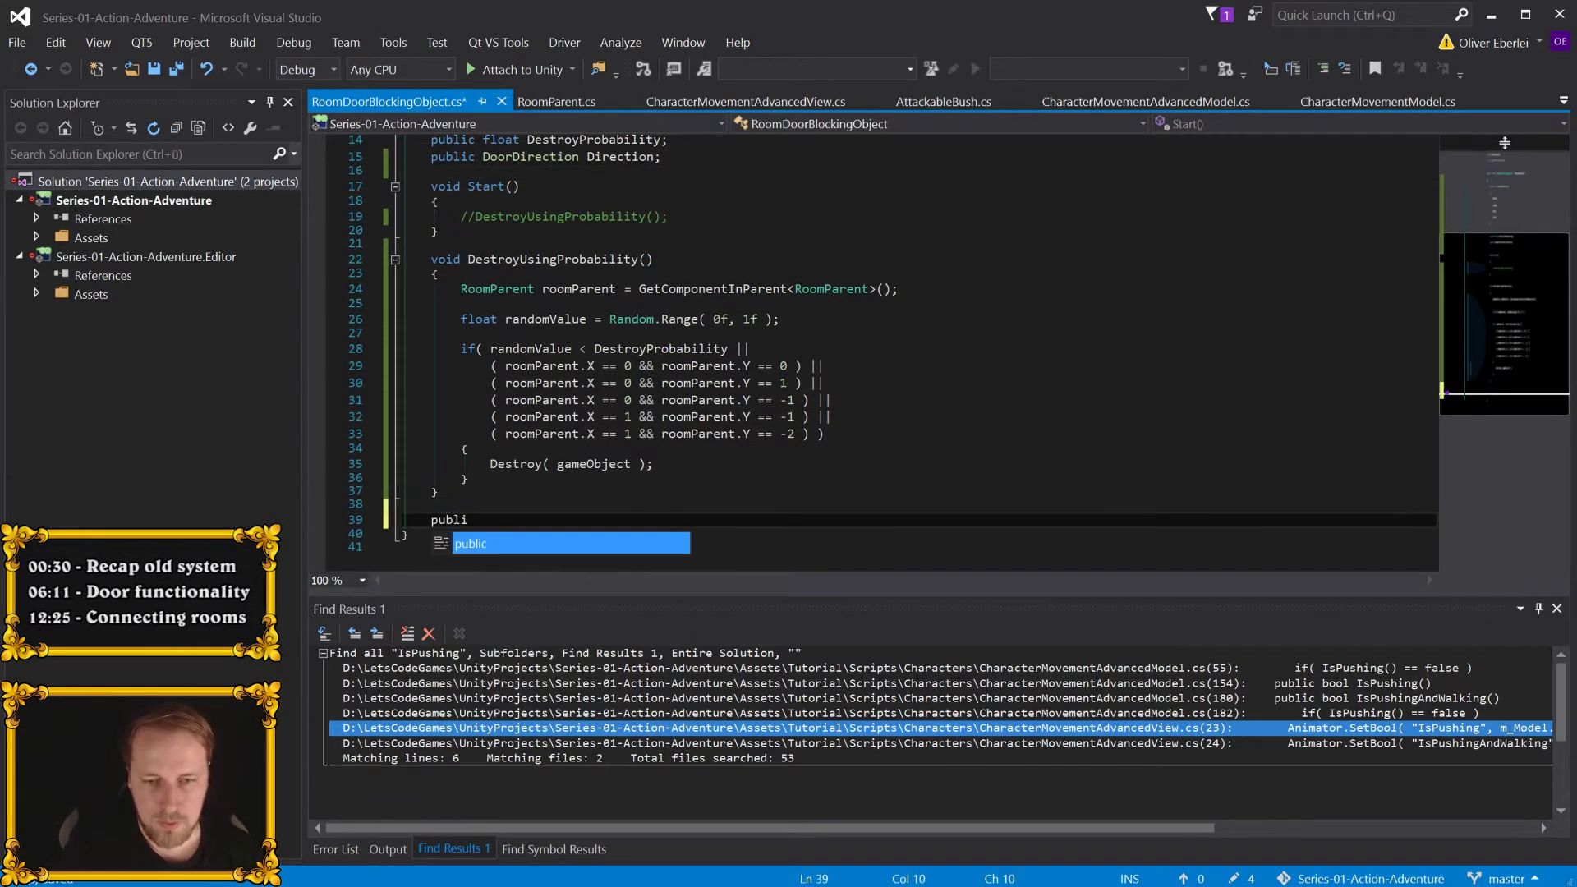
{"action": "type", "text": "c virtu"}
{"action": "key", "text": "Tab"}
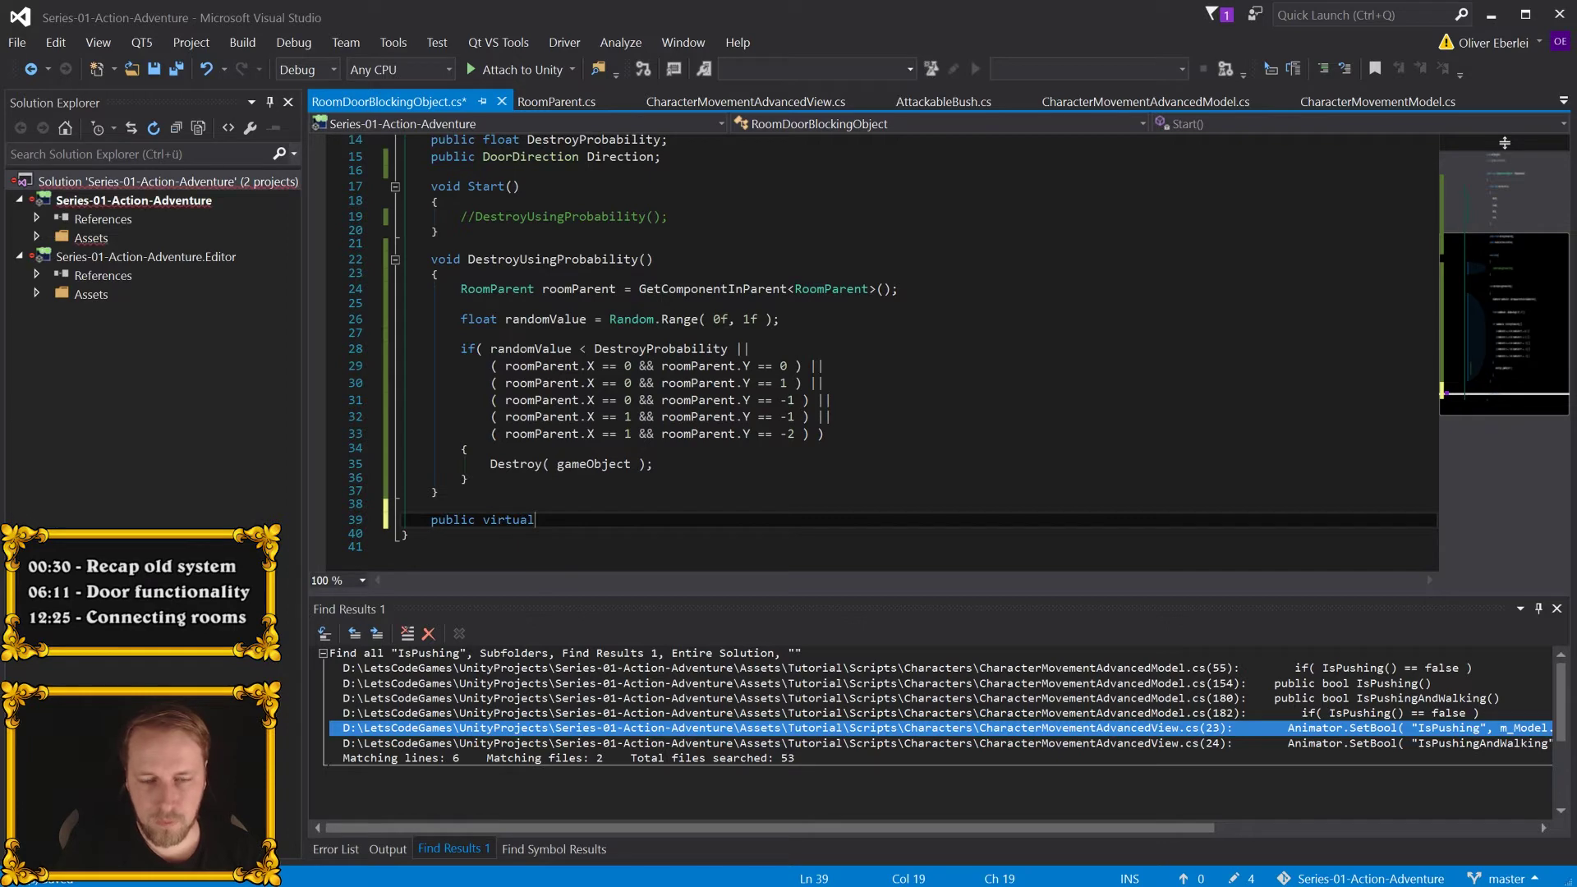
- Complete it as void SetDoorOpen(bool isOpen) with an empty body and save
{"action": "type", "text": " void "}
{"action": "type", "text": "OpenDoor"}
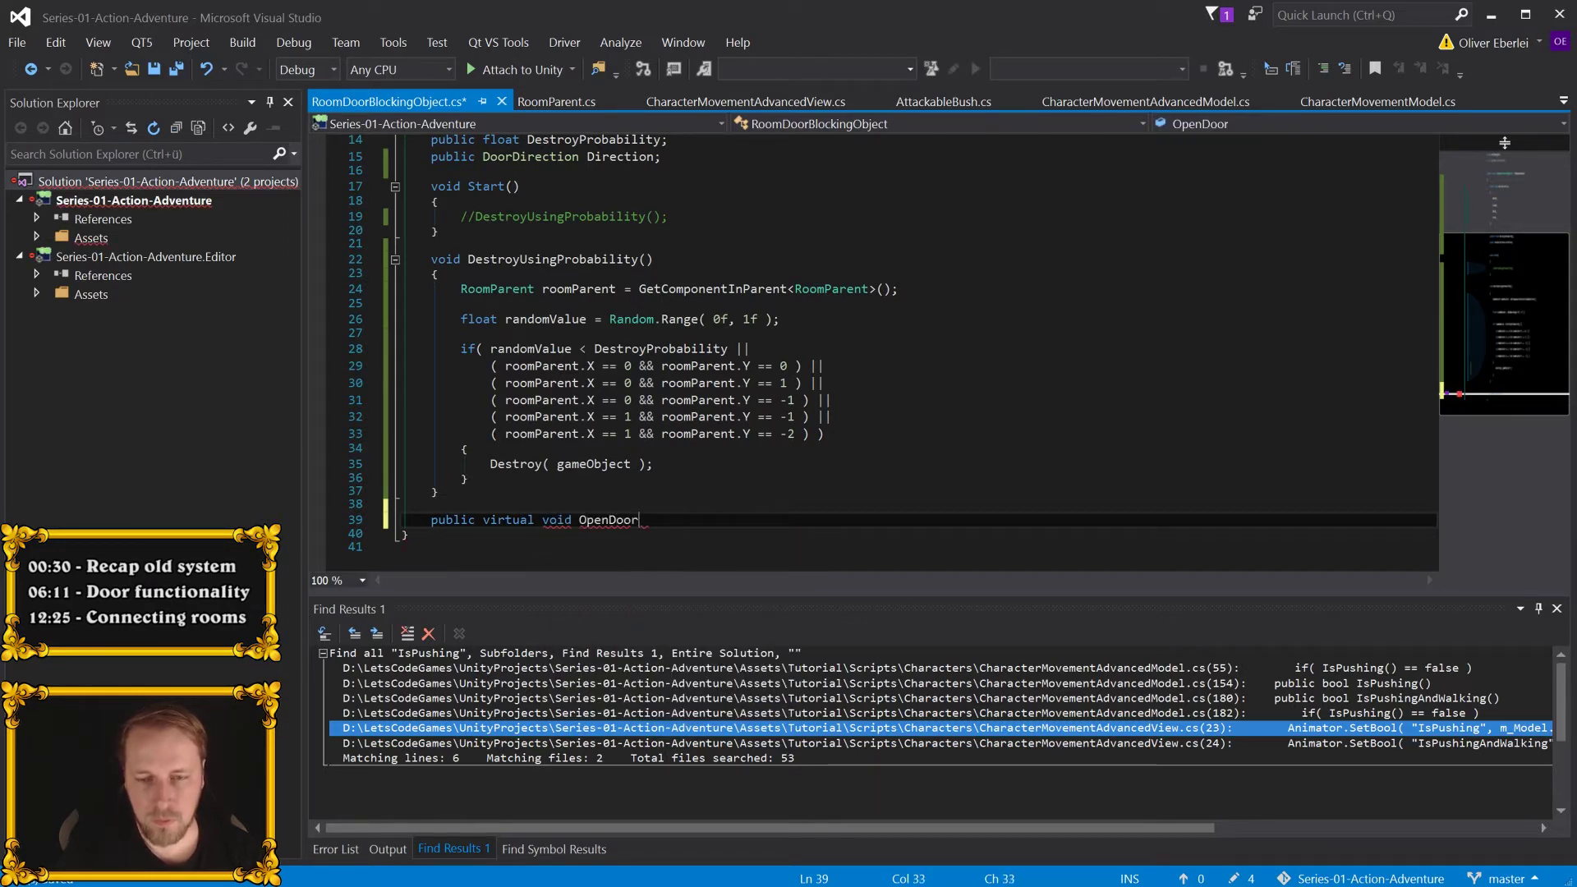
{"action": "key", "text": "BackSpace"}
{"action": "key", "text": "BackSpace"}
{"action": "key", "text": "BackSpace"}
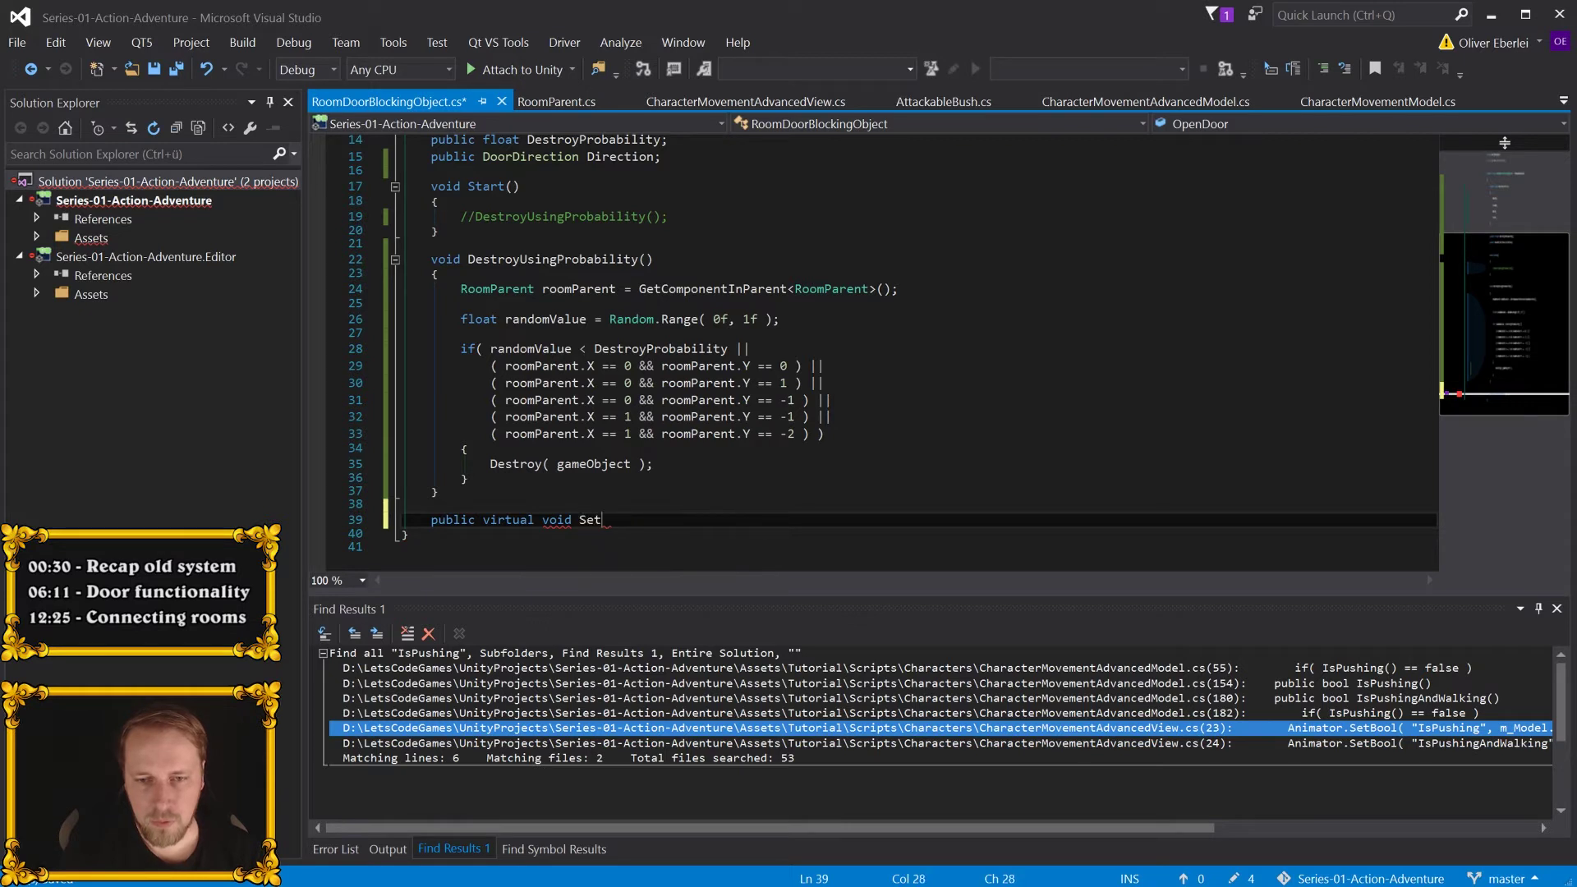
{"action": "type", "text": "bool isOpen"}
{"action": "key", "text": "End"}
{"action": "key", "text": "Return"}
{"action": "type", "text": "{"}
{"action": "key", "text": "Return"}
{"action": "key", "text": "ctrl+s"}
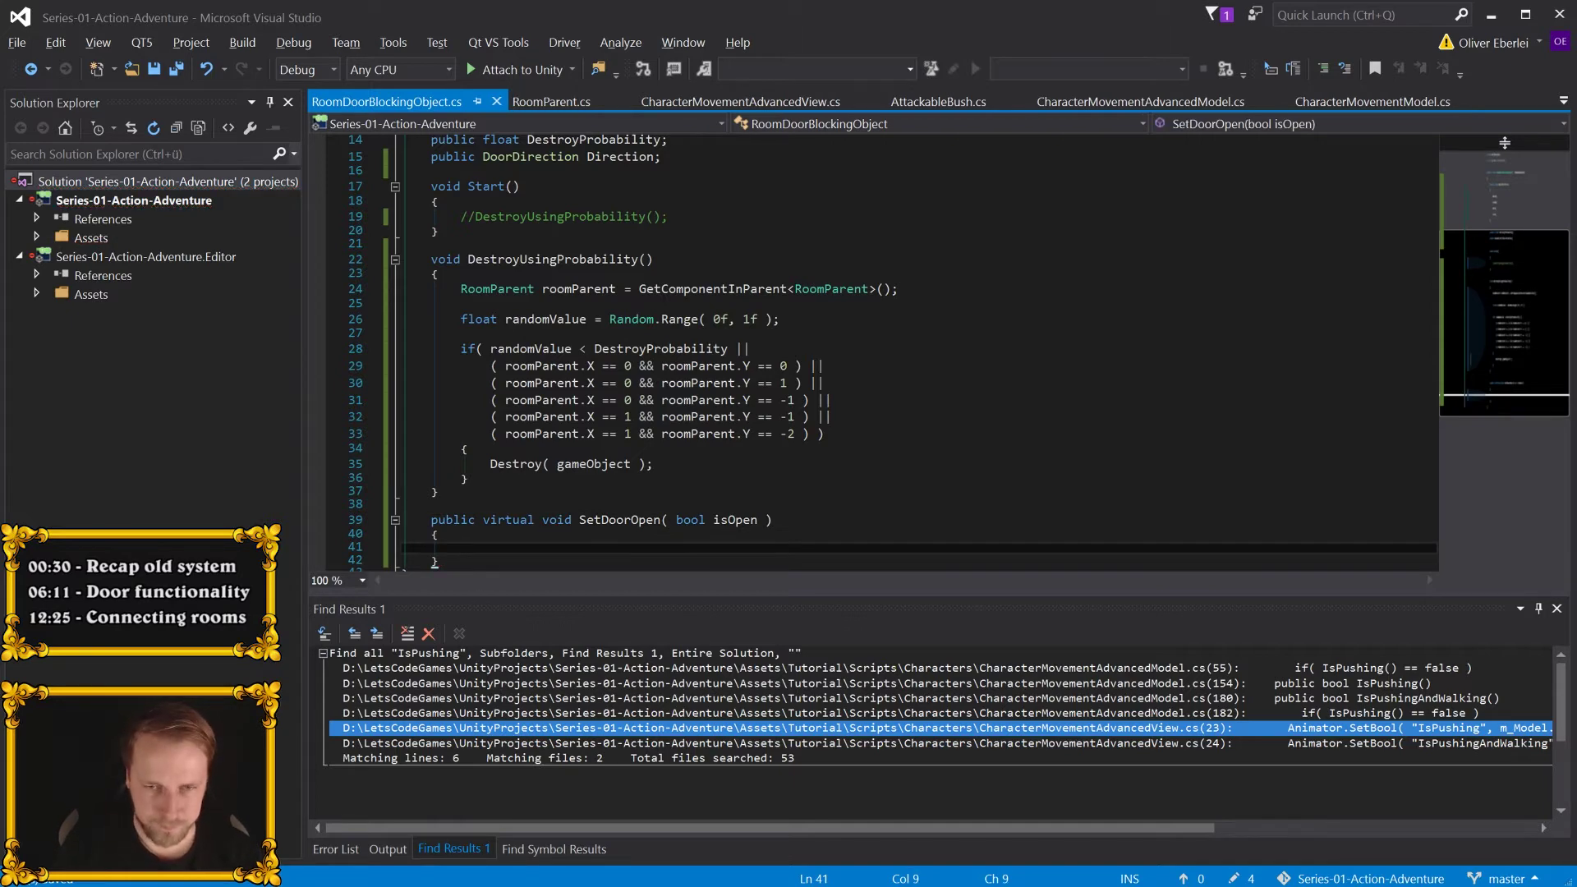
- Fill SetDoorOpen with gameObject.SetActive( isOpen == false ); save, and review the method
{"action": "type", "text": "gameObject.SetActive("}
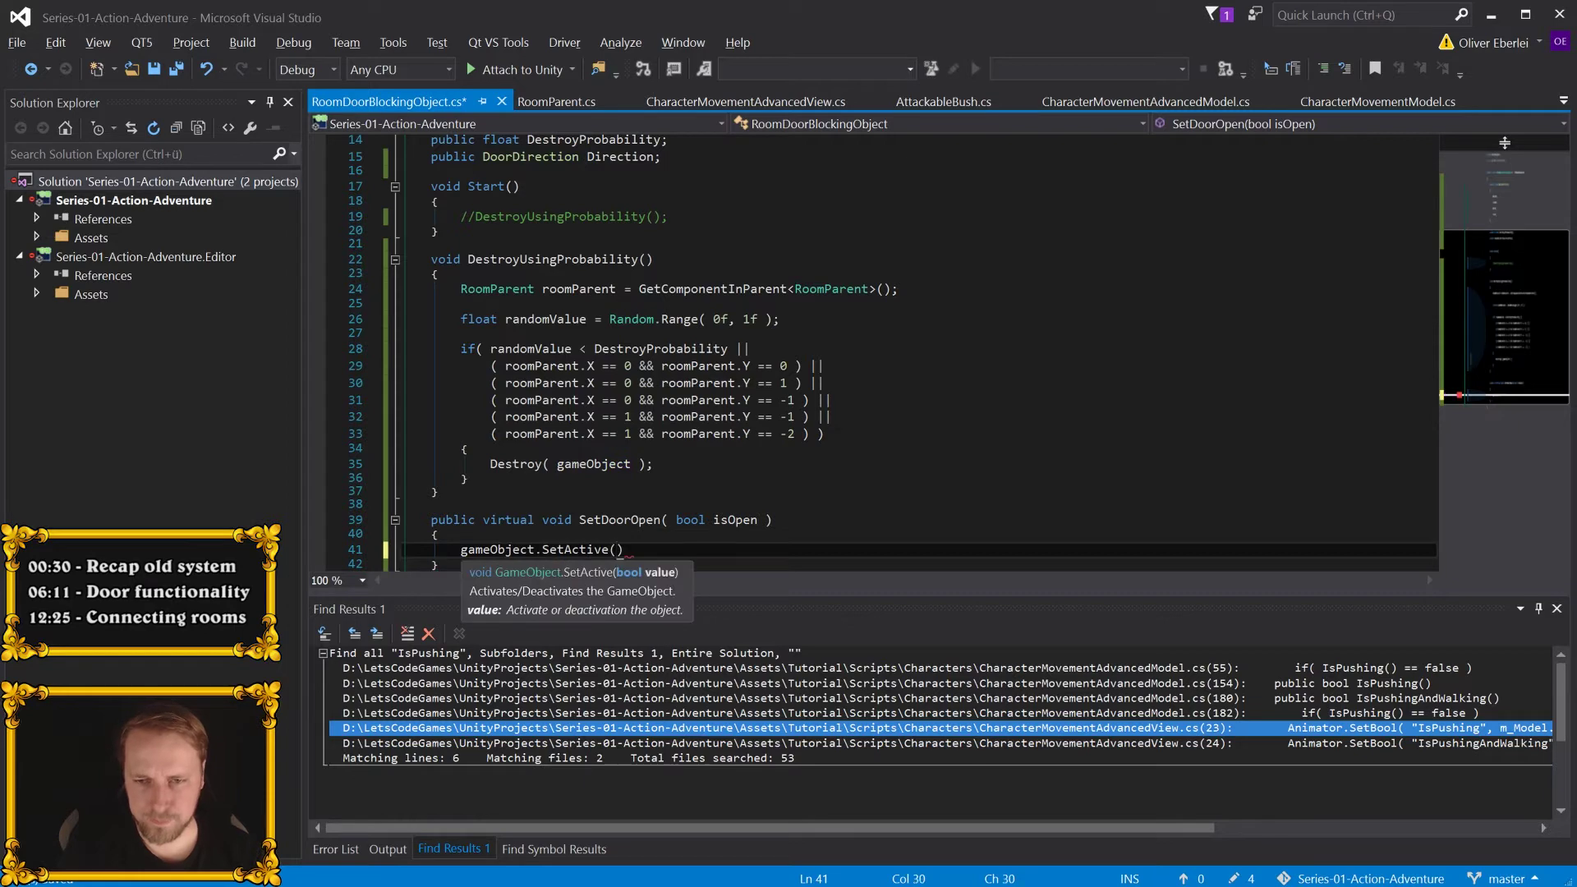
{"action": "type", "text": " isOpen == af"}
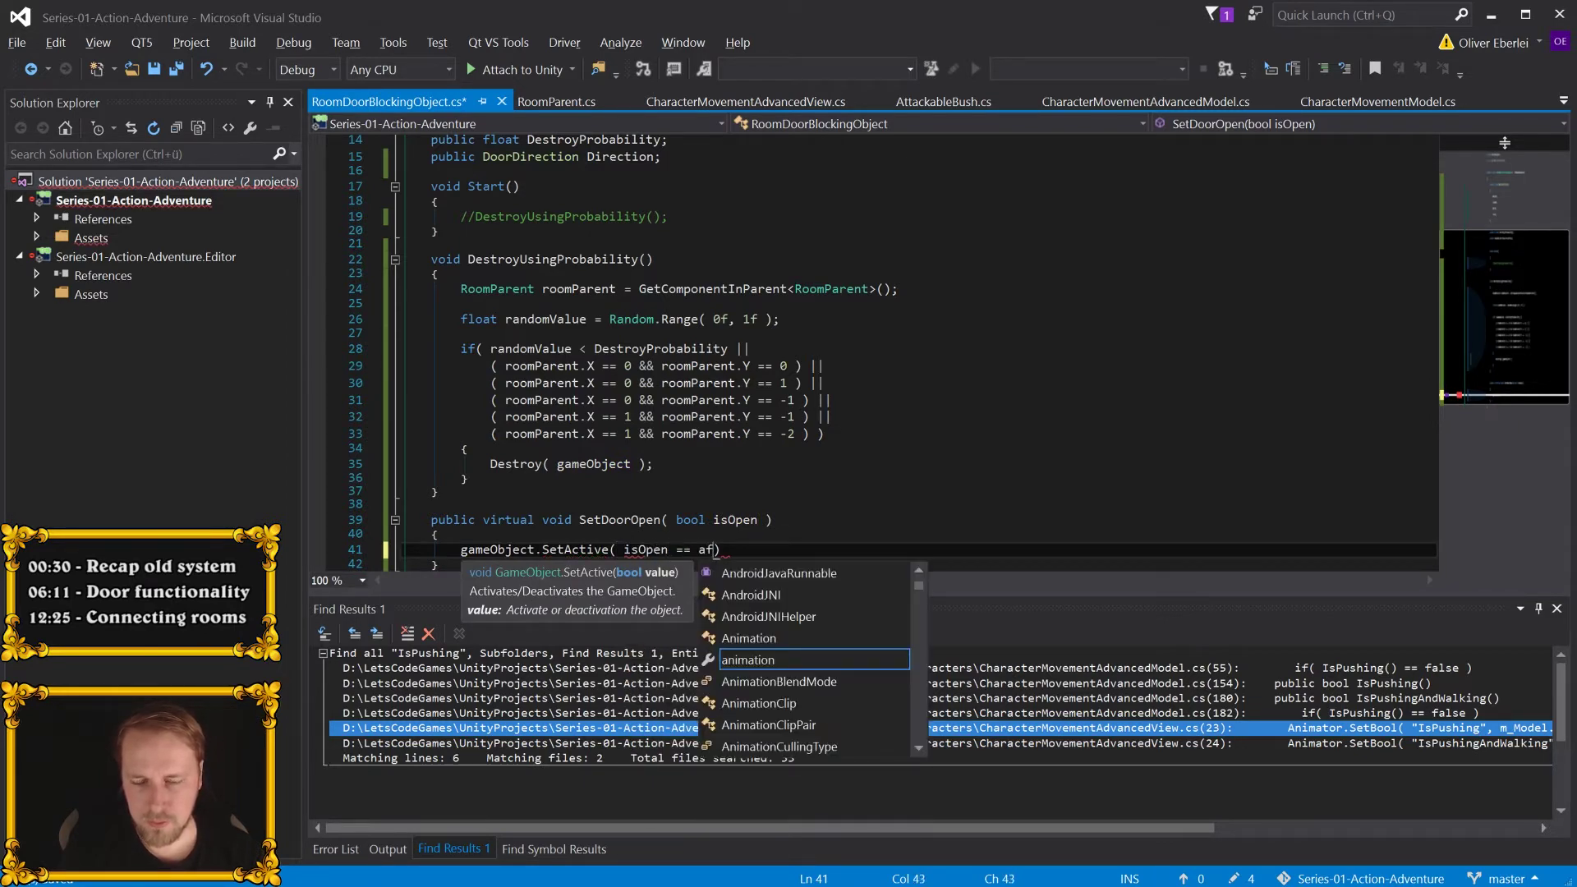
{"action": "key", "text": "BackSpace"}
{"action": "key", "text": "BackSpace"}
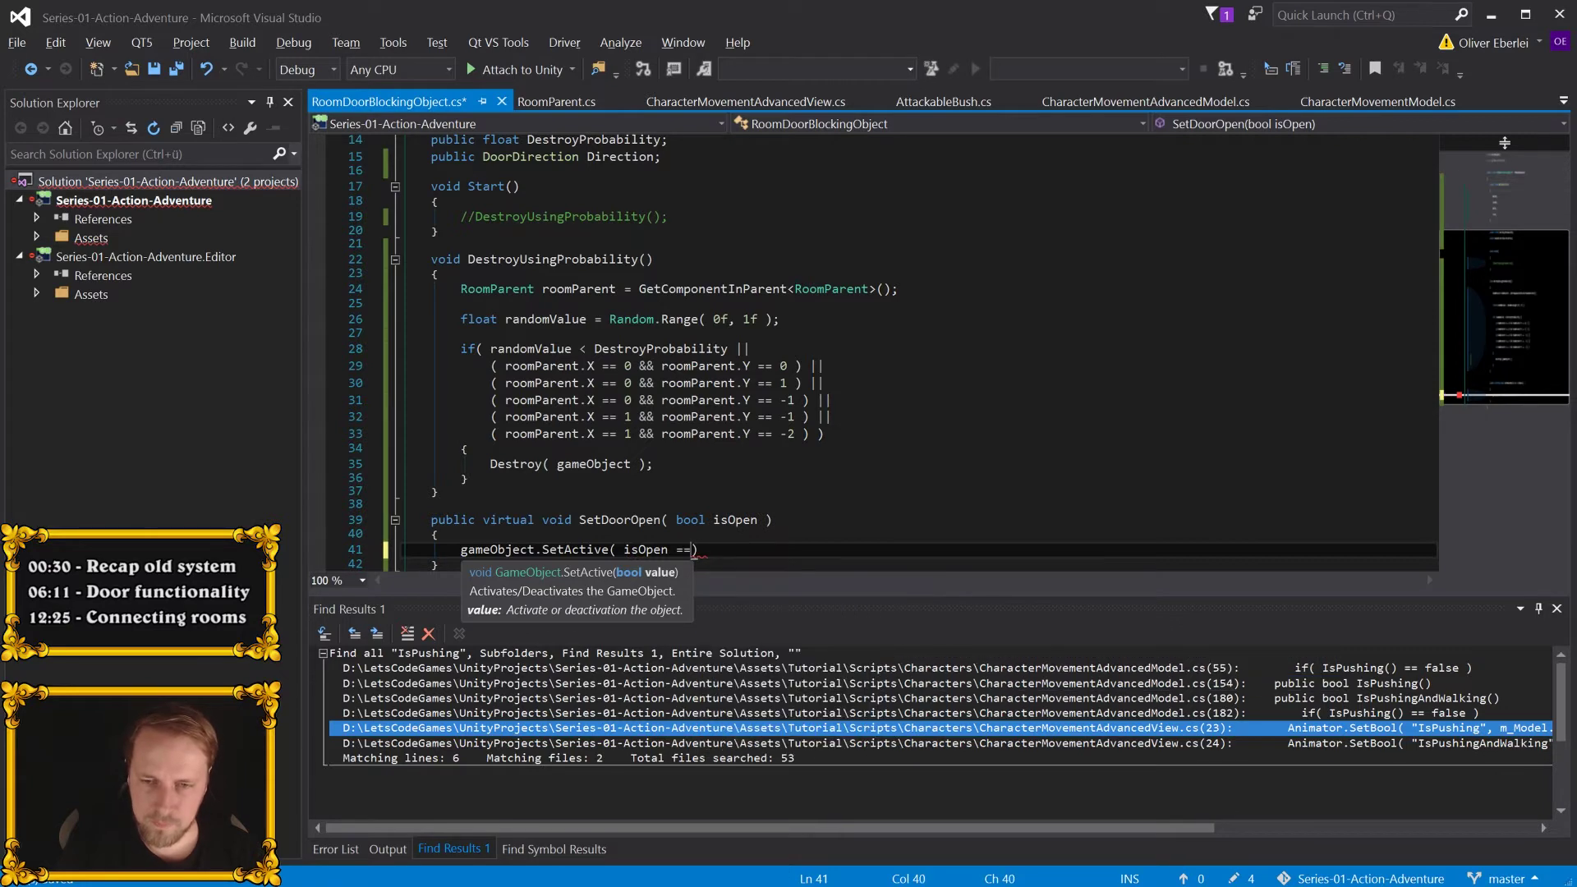
{"action": "type", "text": "false );"}
{"action": "key", "text": "ctrl+s"}
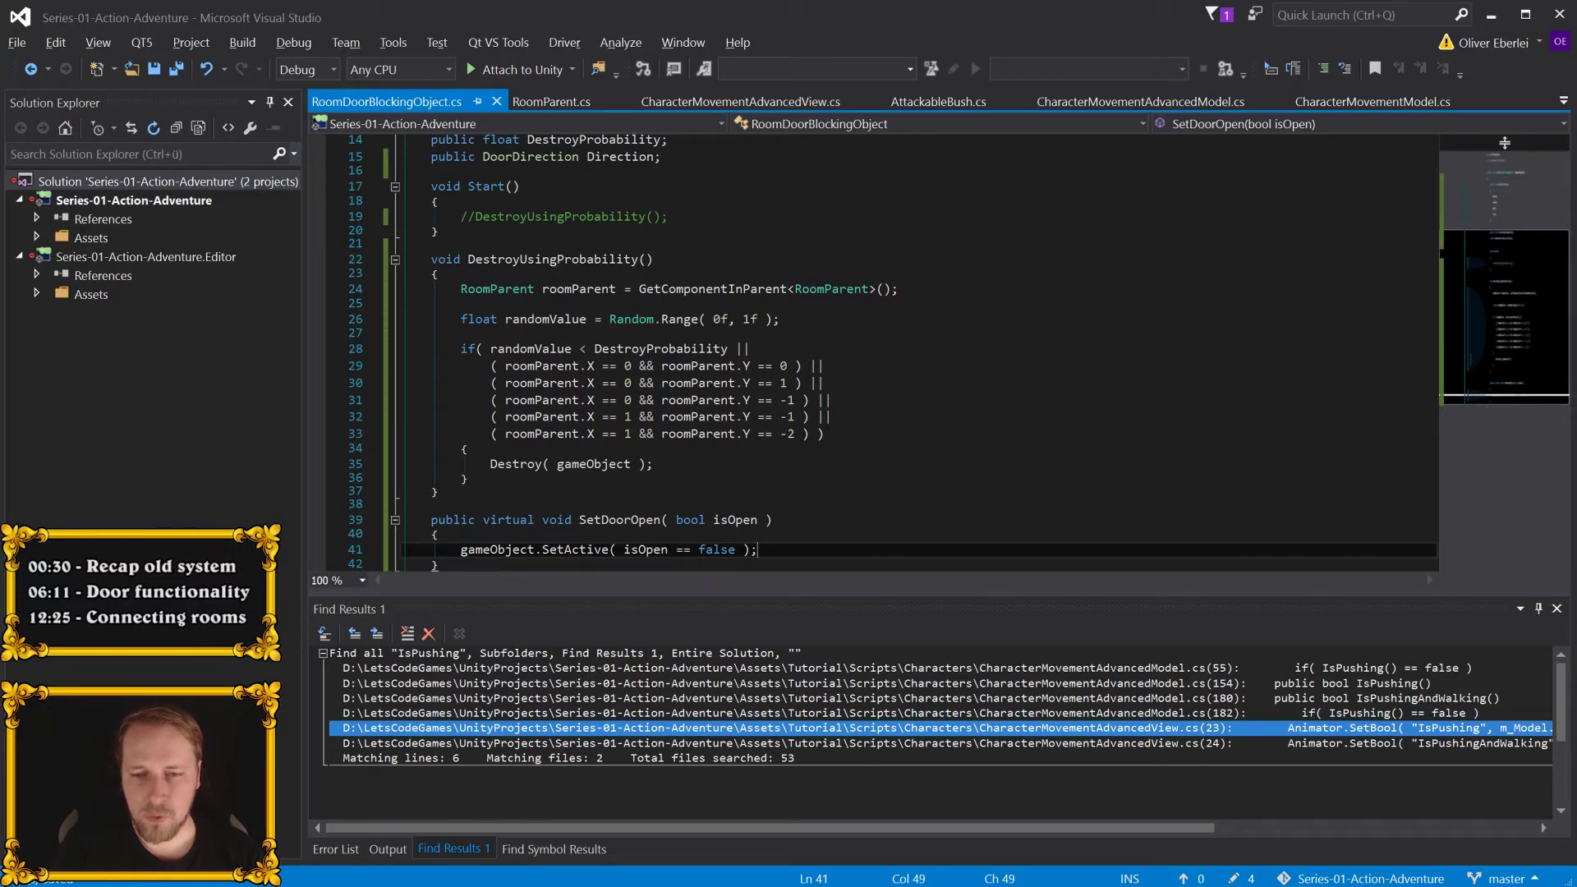
{"action": "double_click", "coordinate": [646, 549]}
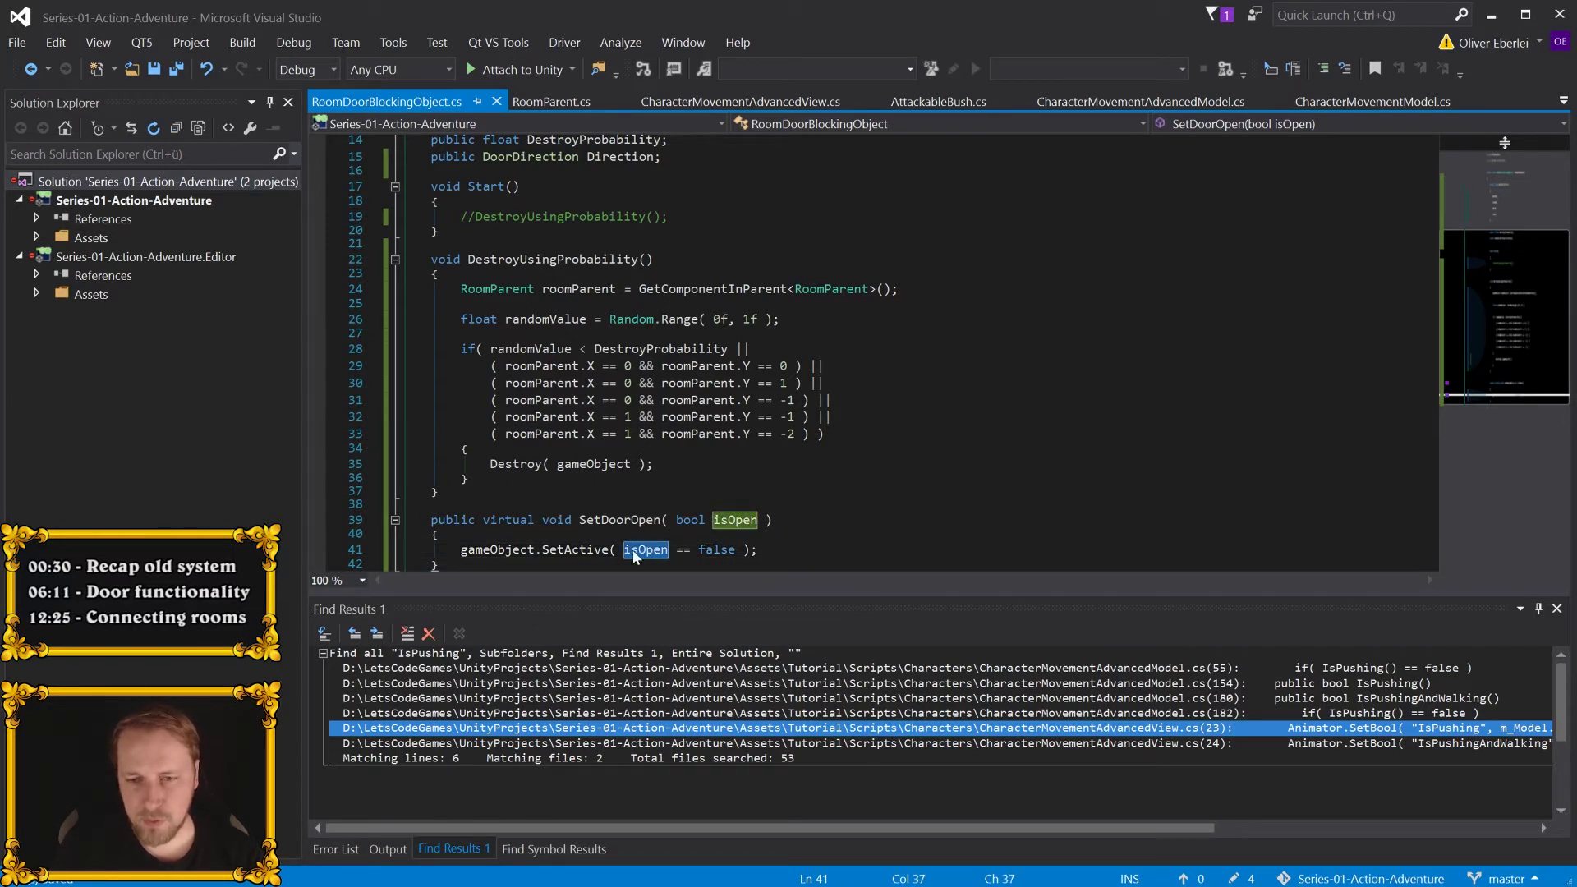
{"action": "left_click_drag", "start_coordinate": [653, 556], "coordinate": [736, 552]}
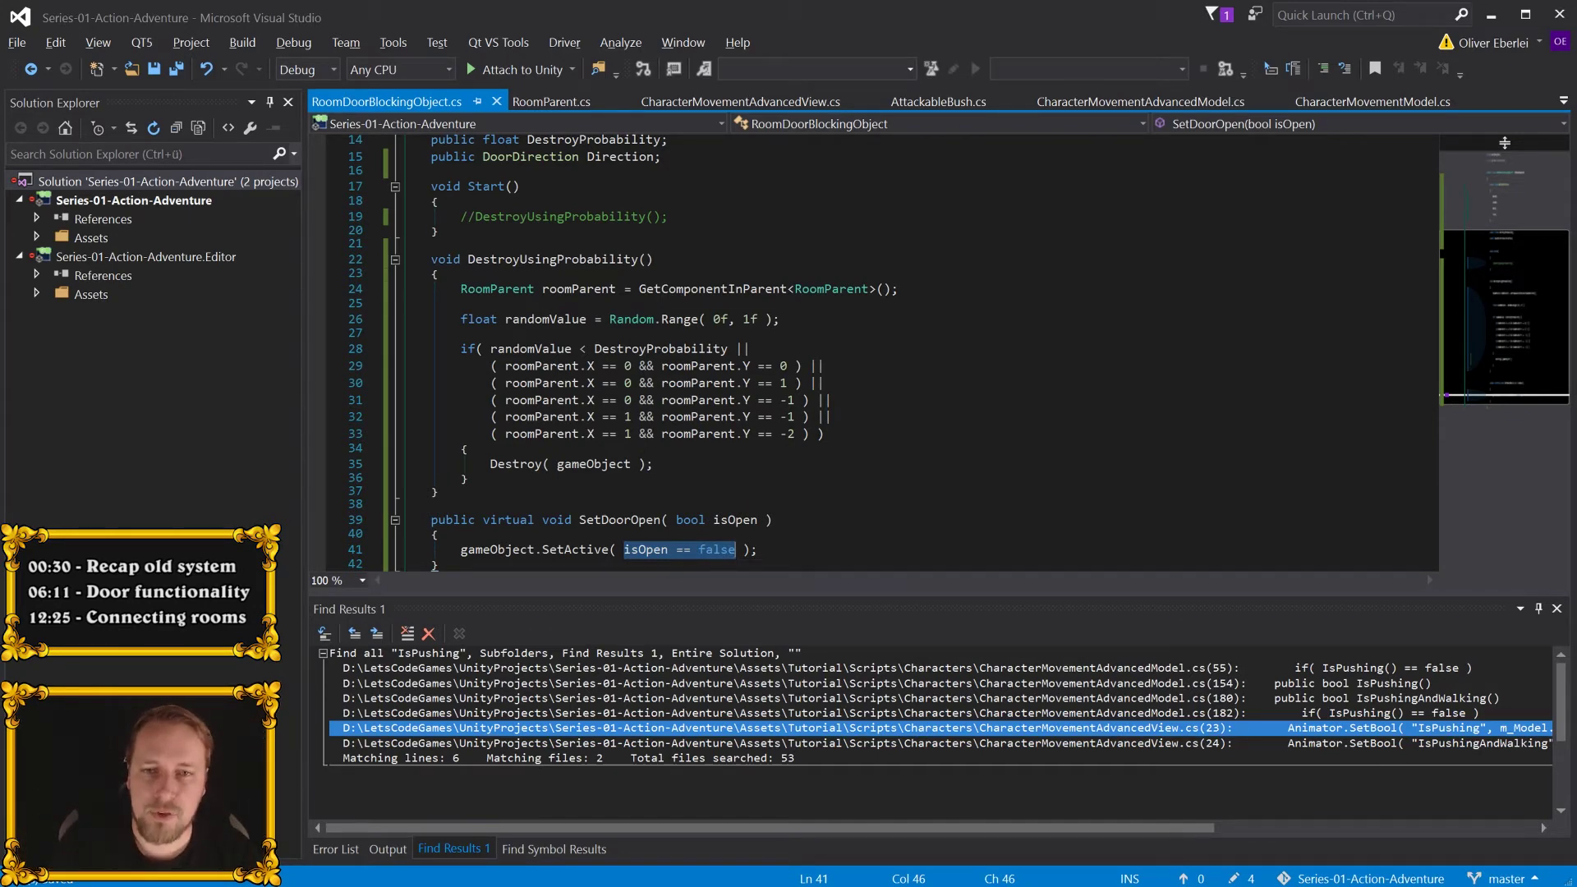
{"action": "scroll", "coordinate": [871, 354], "scroll_direction": "down", "scroll_amount": 1}
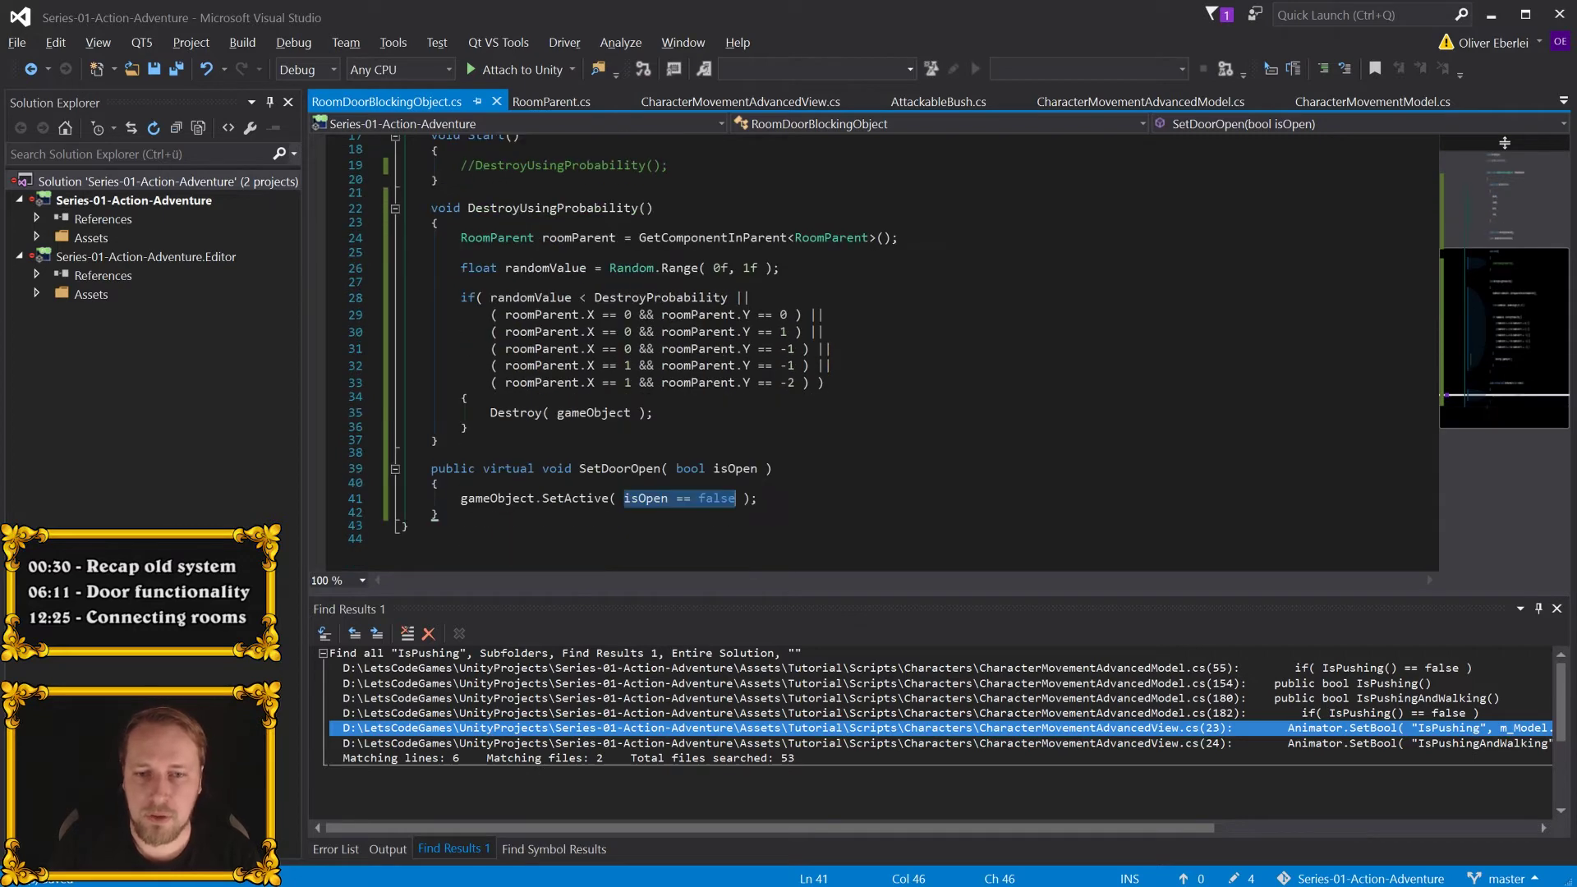
{"action": "left_click_drag", "start_coordinate": [432, 468], "coordinate": [439, 515]}
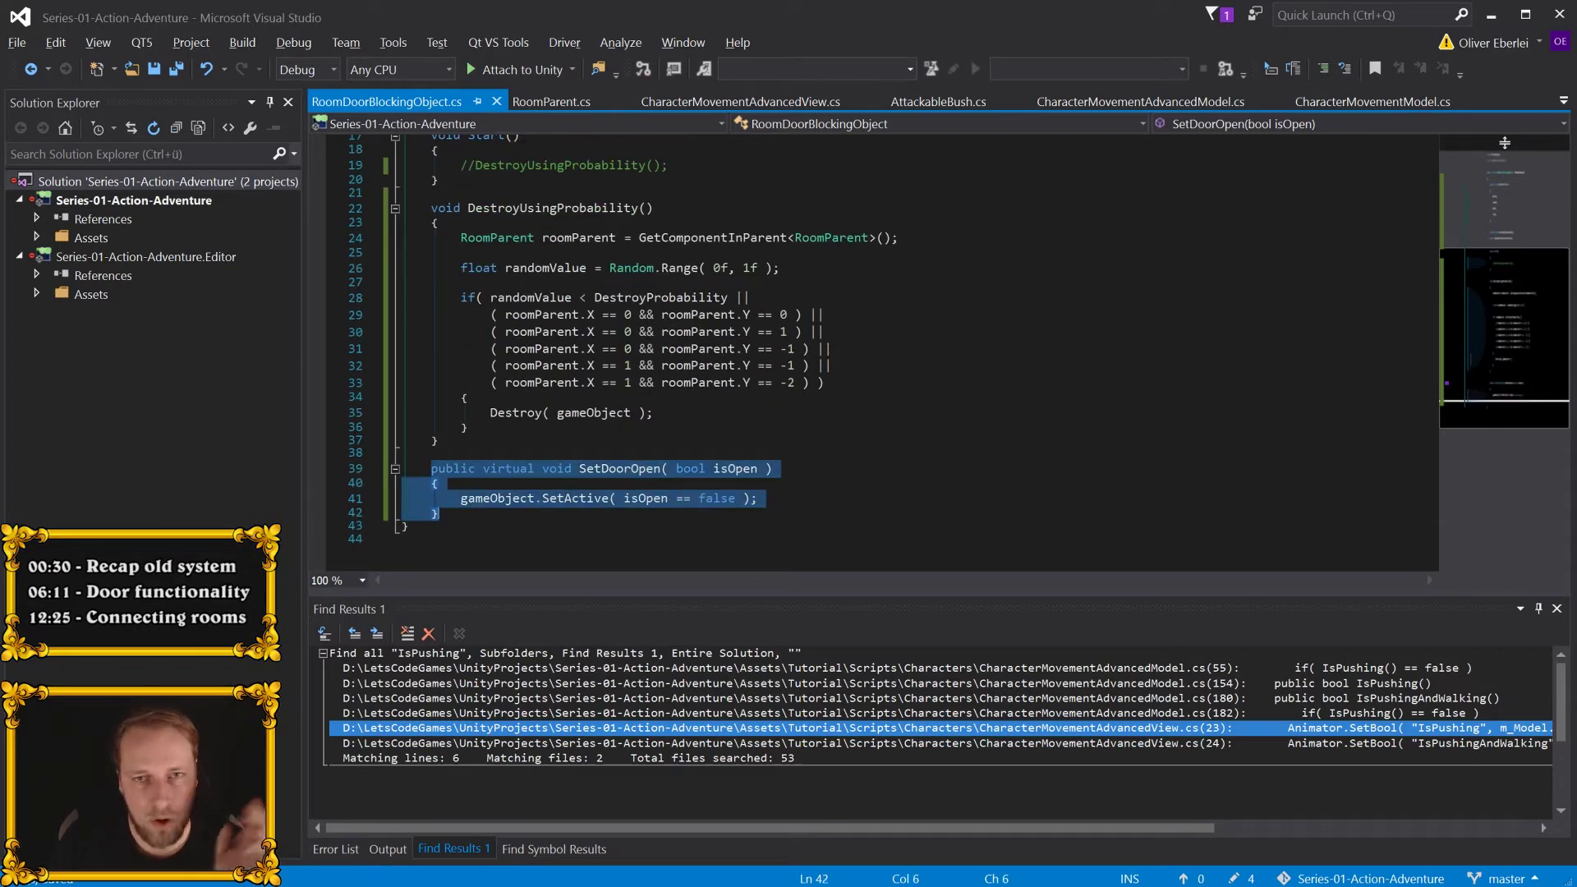
- In RoomParent.cs, replace the loop's SetActive call with SetDoorOpen( true ); and save
{"action": "left_click", "coordinate": [543, 99]}
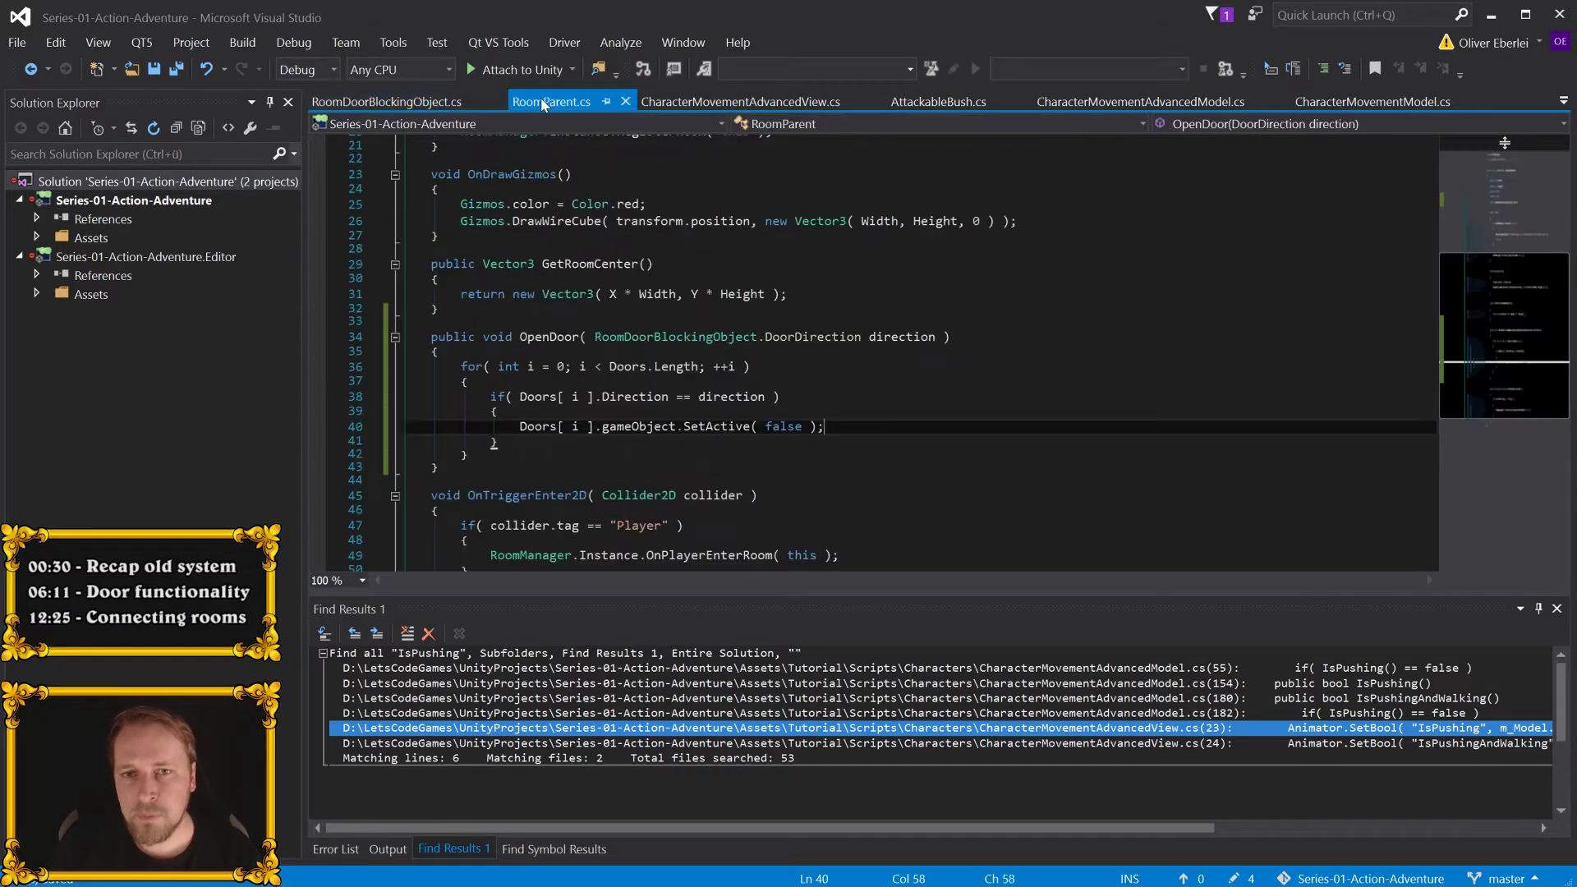
{"action": "key", "text": "ctrl+shift+Left"}
{"action": "key", "text": "ctrl+shift+Left"}
{"action": "key", "text": "ctrl+shift+Left"}
{"action": "key", "text": "ctrl+shift+Left"}
{"action": "key", "text": "ctrl+shift+Left"}
{"action": "key", "text": "BackSpace"}
{"action": "key", "text": "BackSpace"}
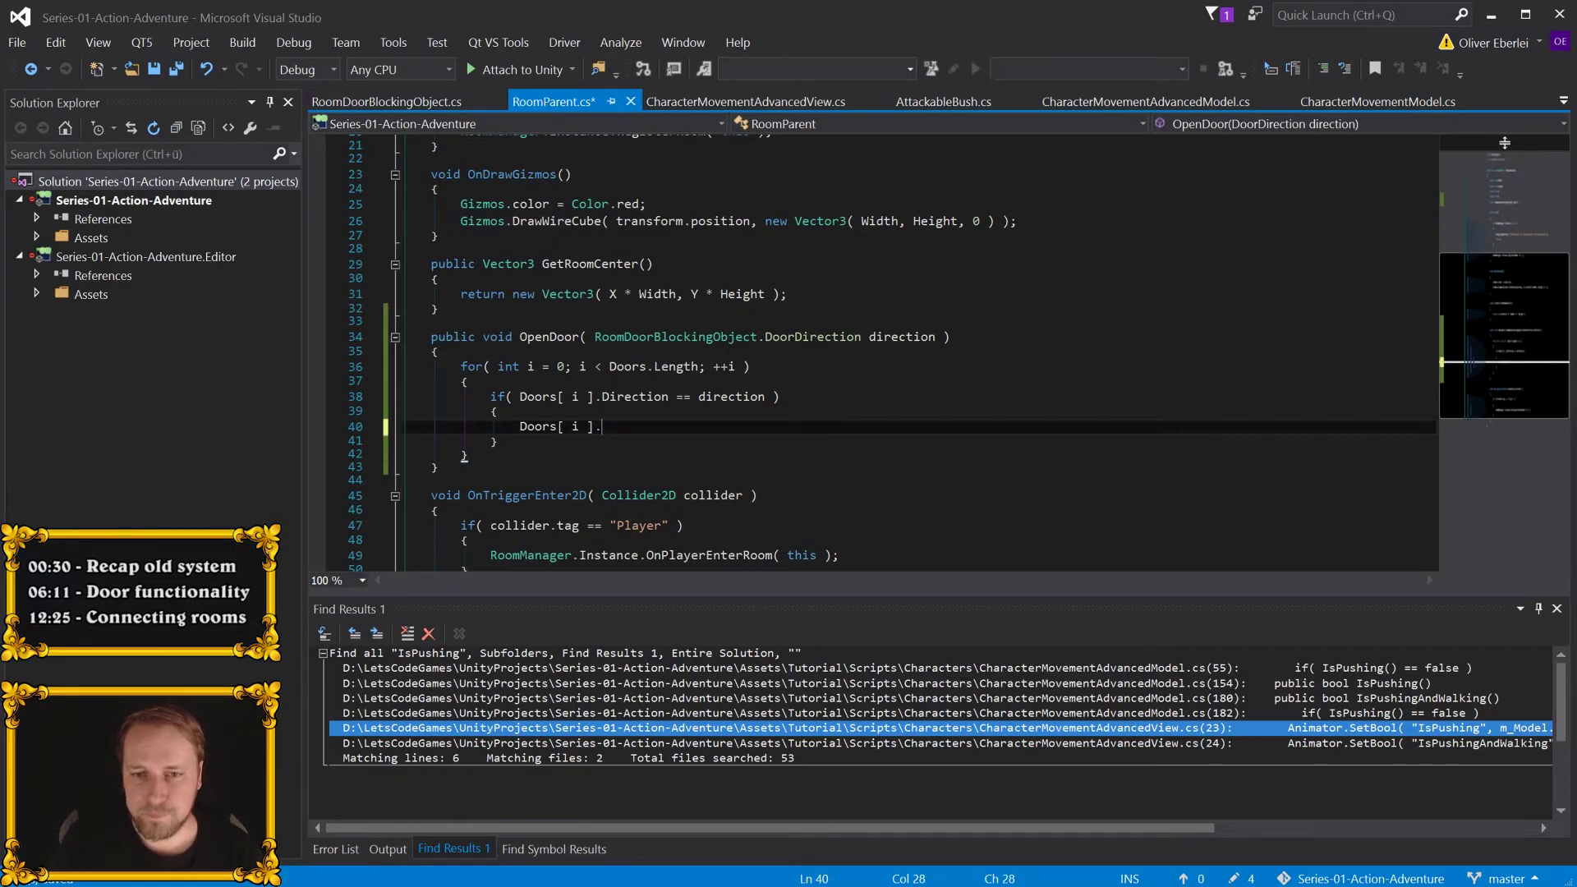
{"action": "type", "text": "SetDoorOpen( true );"}
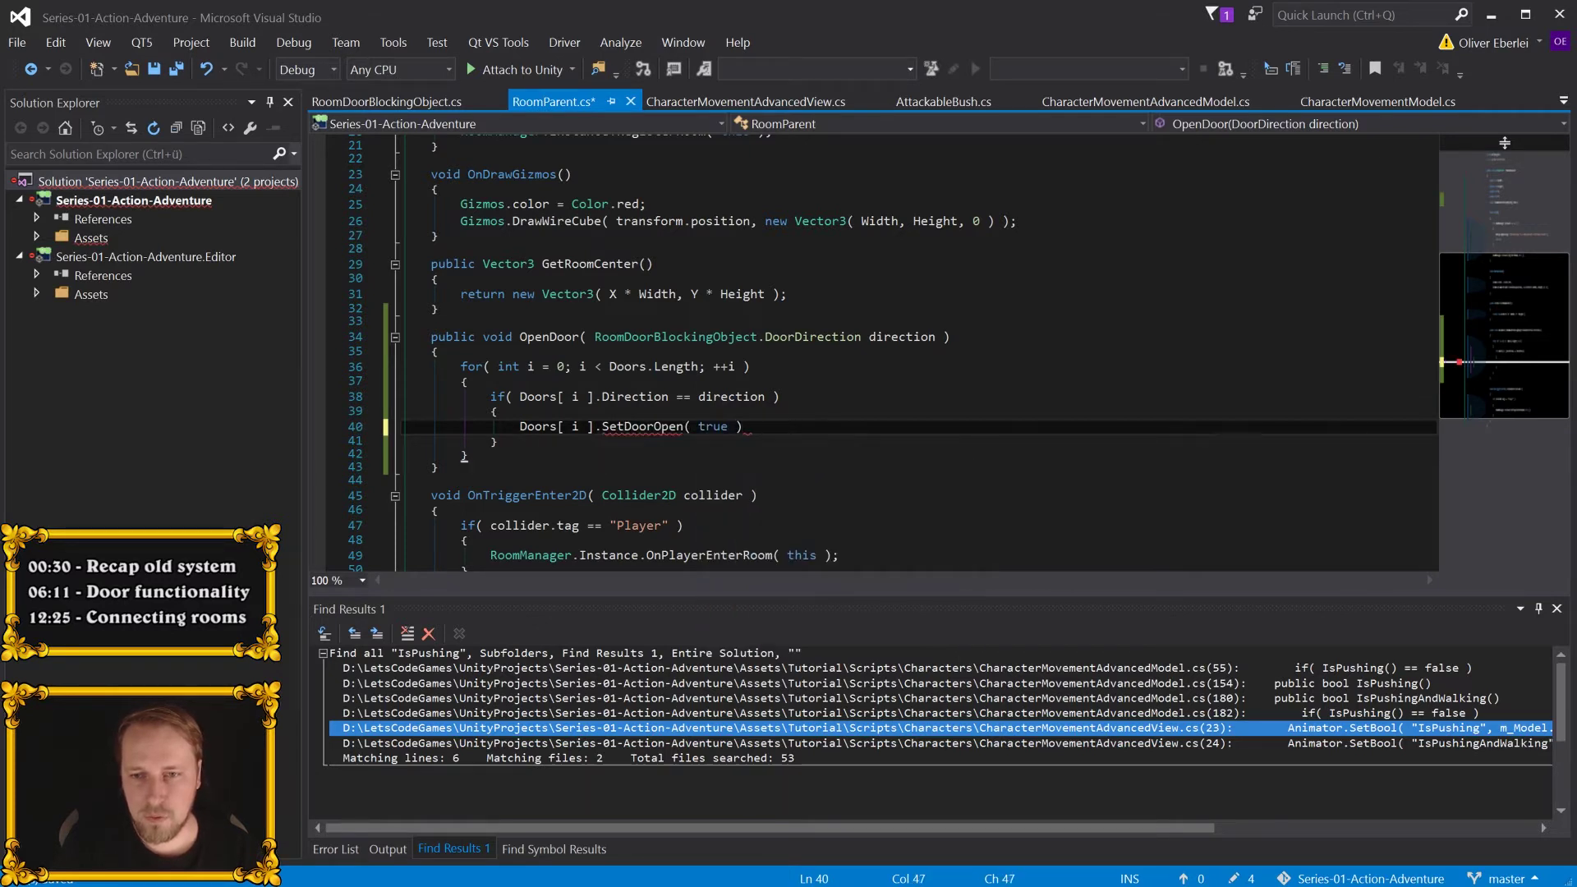
{"action": "key", "text": "ctrl+s"}
- Rename the OpenDoor method to SetDoorOpen and add a bool parameter
{"action": "double_click", "coordinate": [549, 337]}
{"action": "type", "text": "SetDoorOpen"}
{"action": "key", "text": "ctrl+s"}
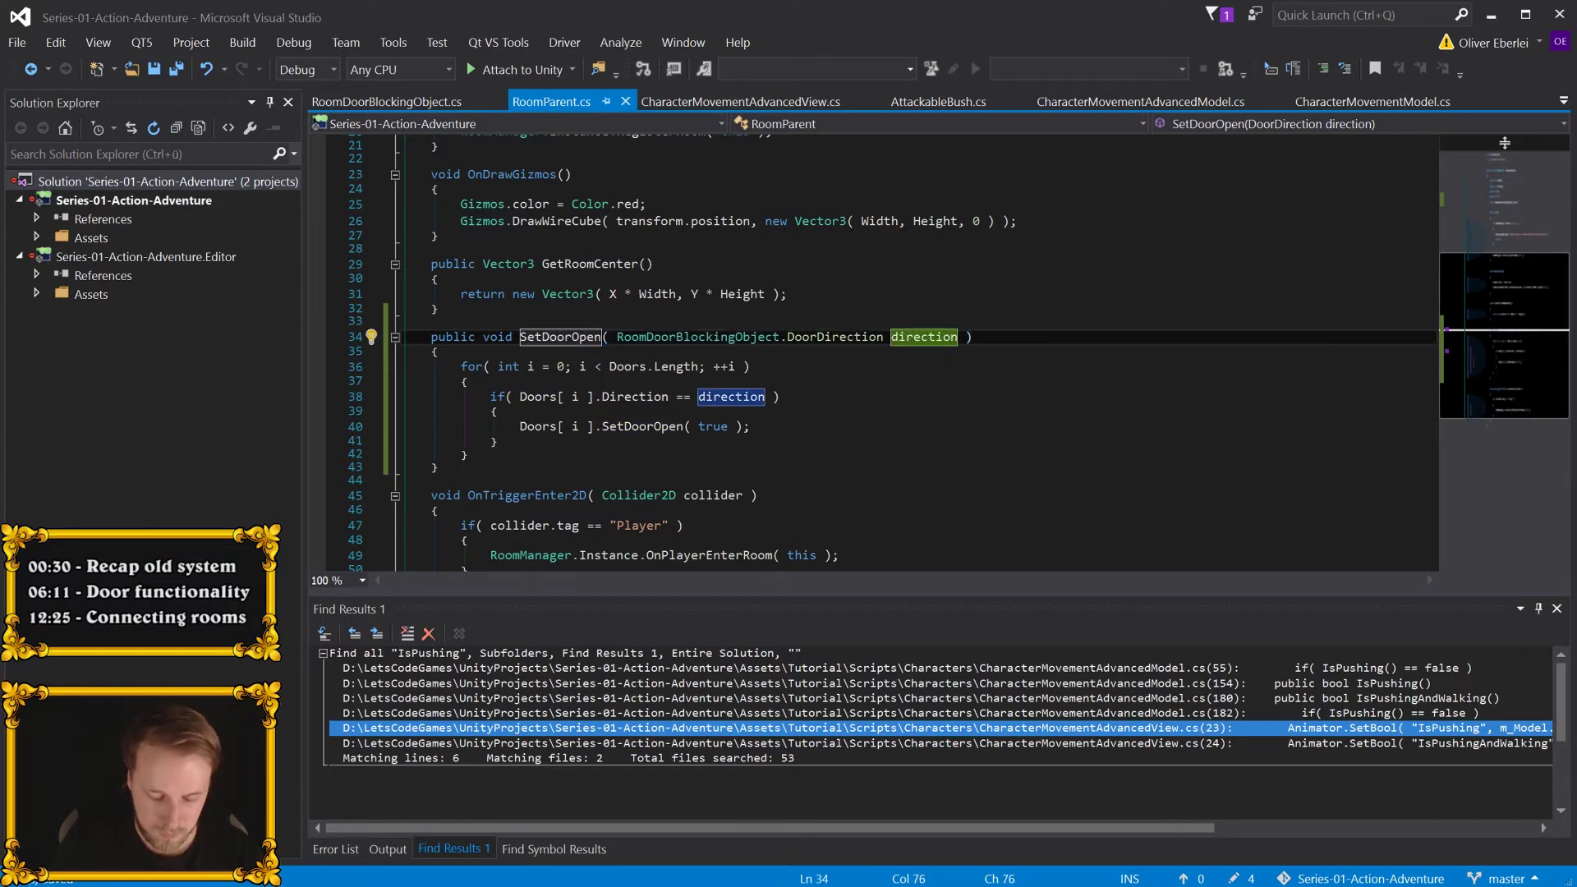
{"action": "type", "text": ", boo"}
{"action": "type", "text": "l isOpen"}
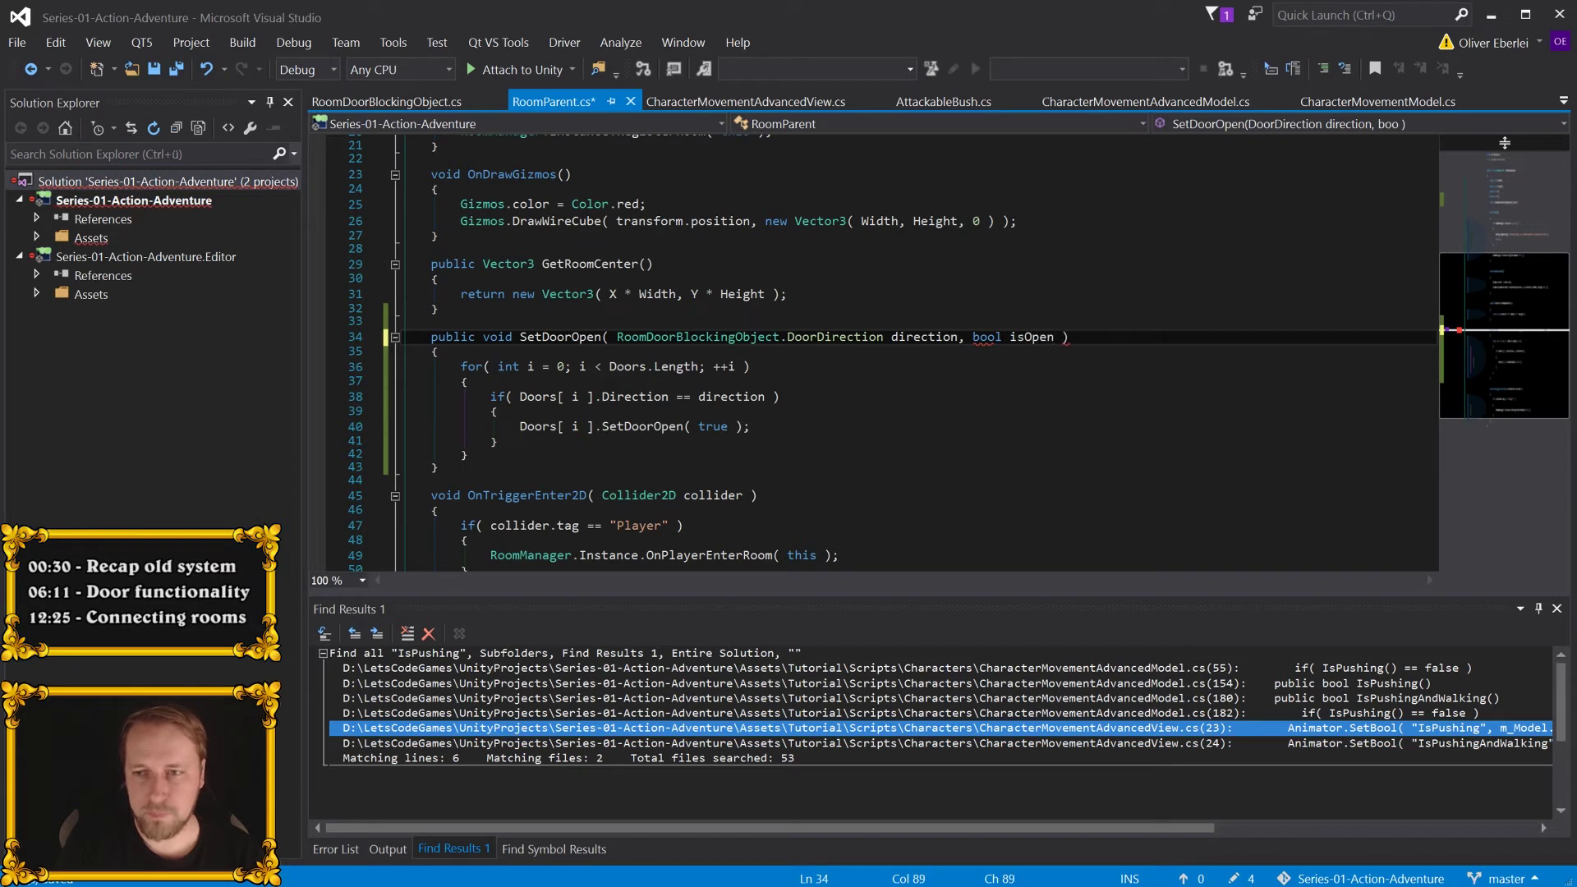
{"action": "key", "text": "ctrl+s"}
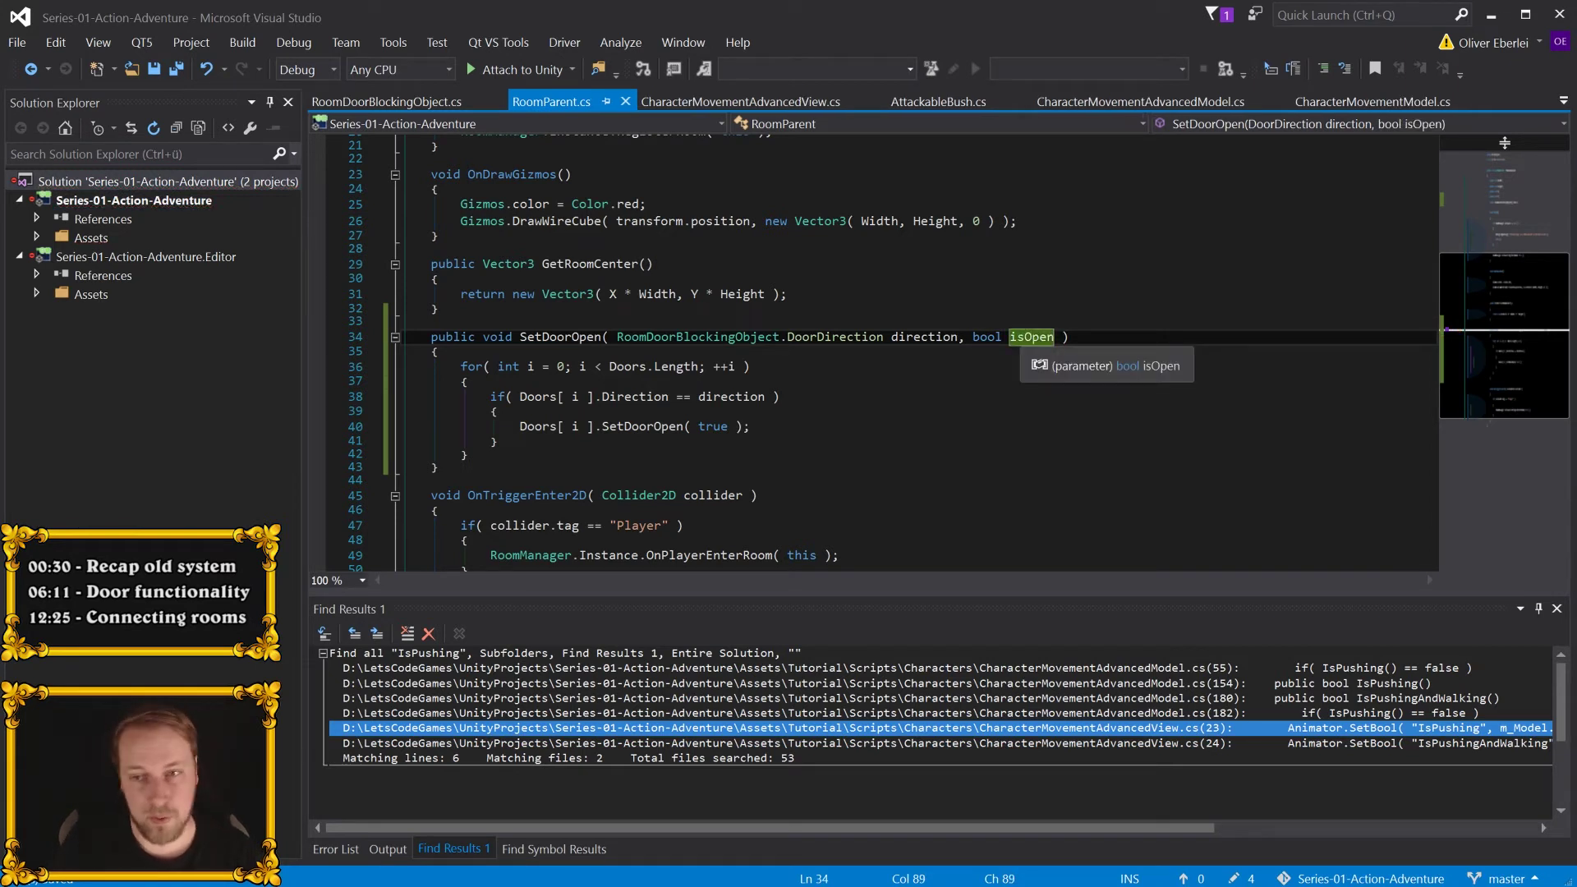
- Name the new parameter isOpen and pass isOpen instead of true to each door
{"action": "left_click", "coordinate": [1023, 338]}
{"action": "double_click", "coordinate": [1023, 337]}
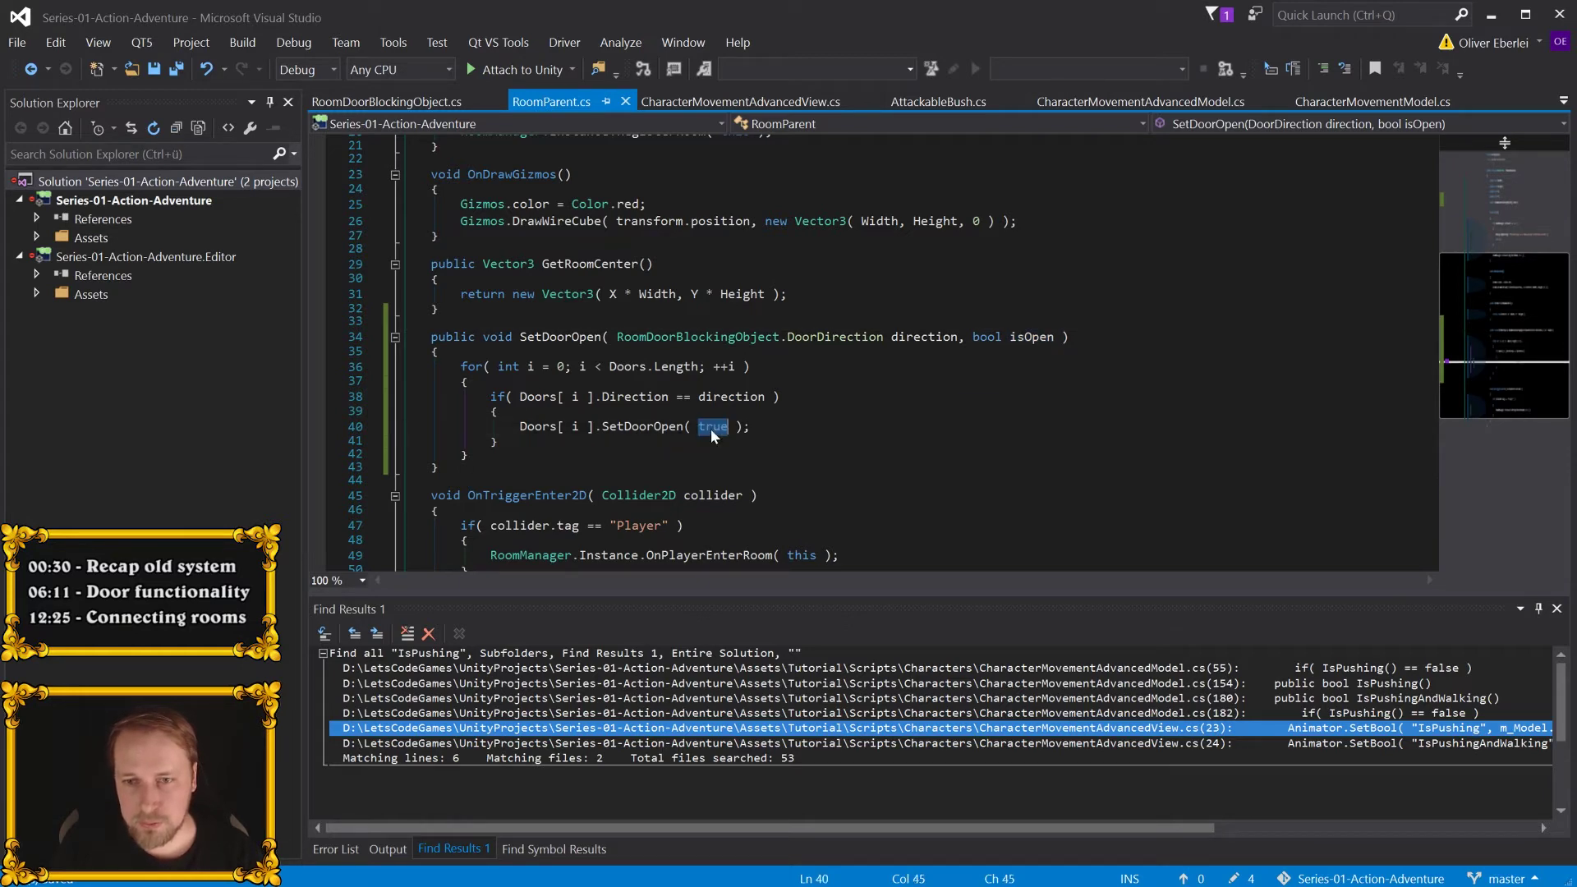
{"action": "type", "text": "isOpen"}
{"action": "key", "text": "Down"}
{"action": "scroll", "coordinate": [559, 447], "scroll_direction": "up", "scroll_amount": 3}
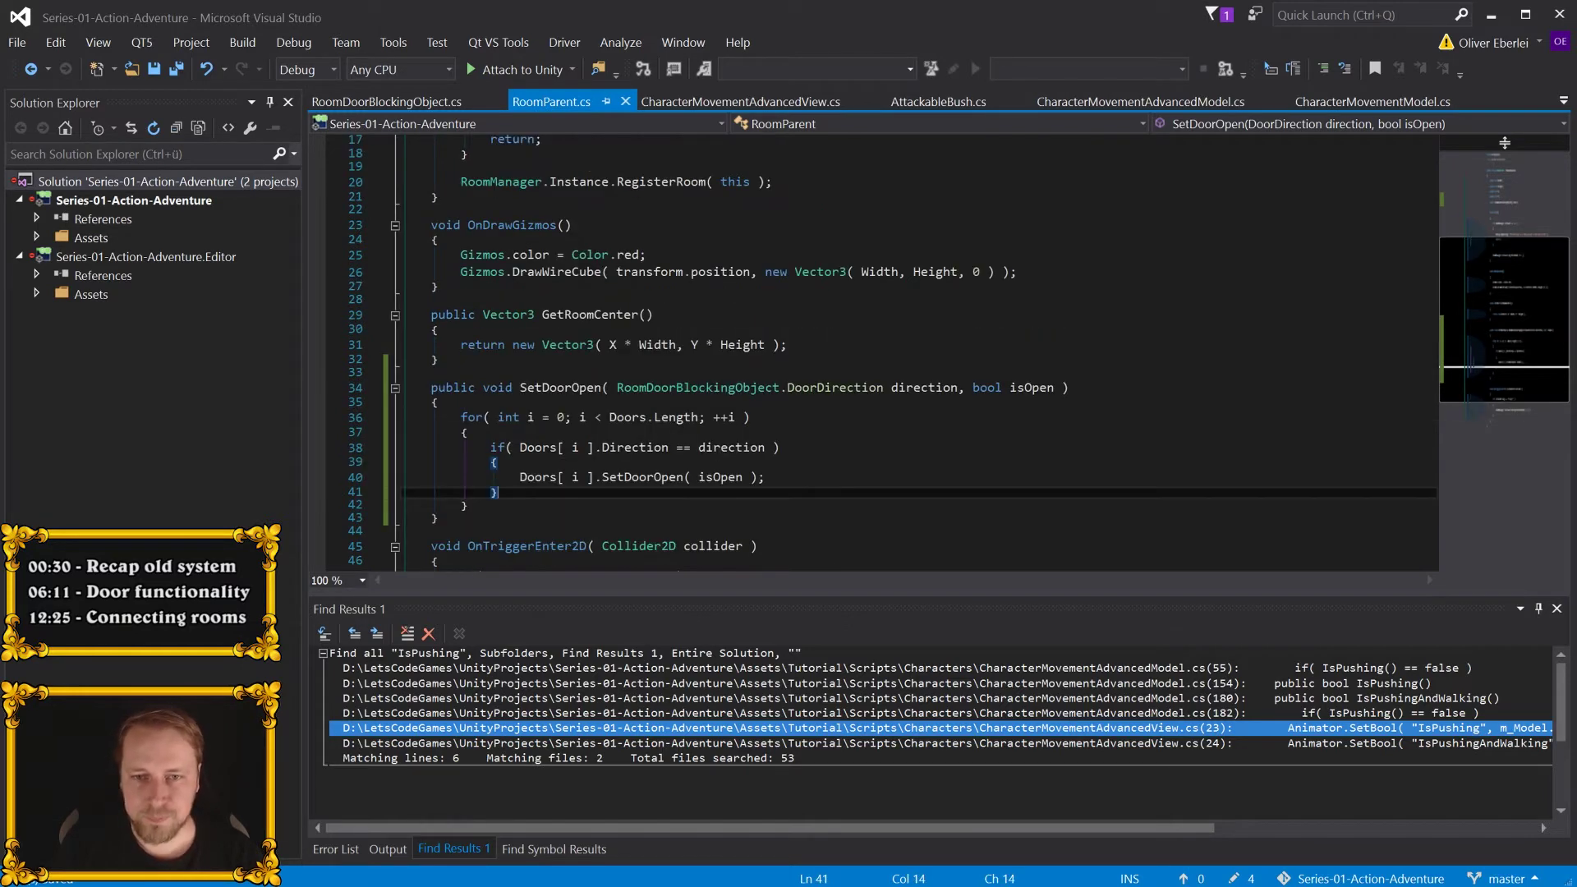
{"action": "scroll", "coordinate": [559, 447], "scroll_direction": "up", "scroll_amount": 1}
{"action": "scroll", "coordinate": [559, 447], "scroll_direction": "down", "scroll_amount": 1}
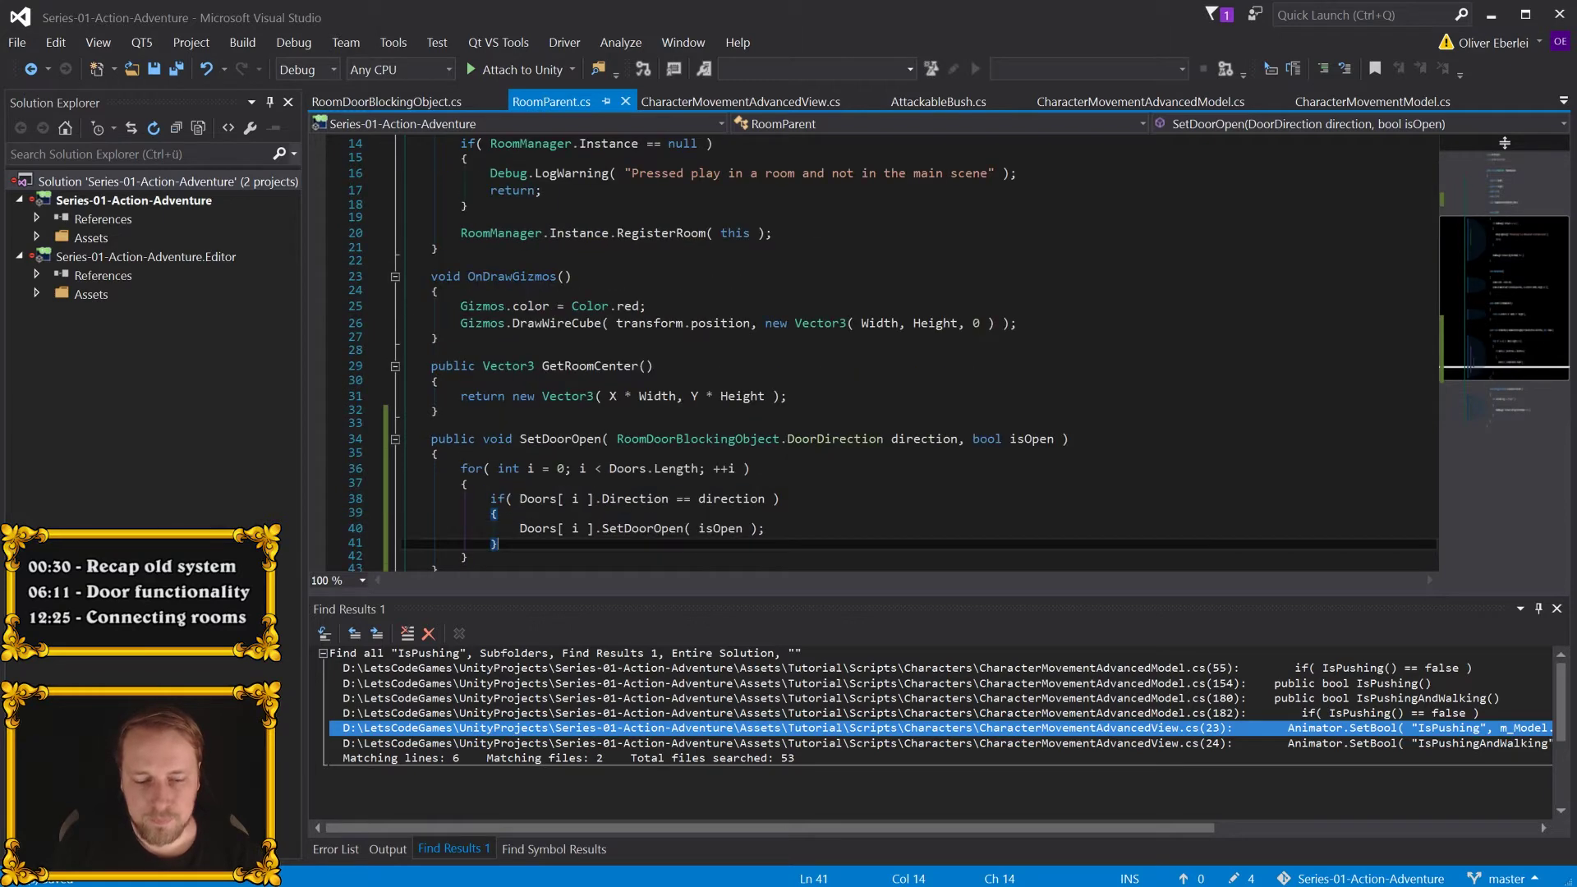
{"action": "key", "text": "alt+Tab"}
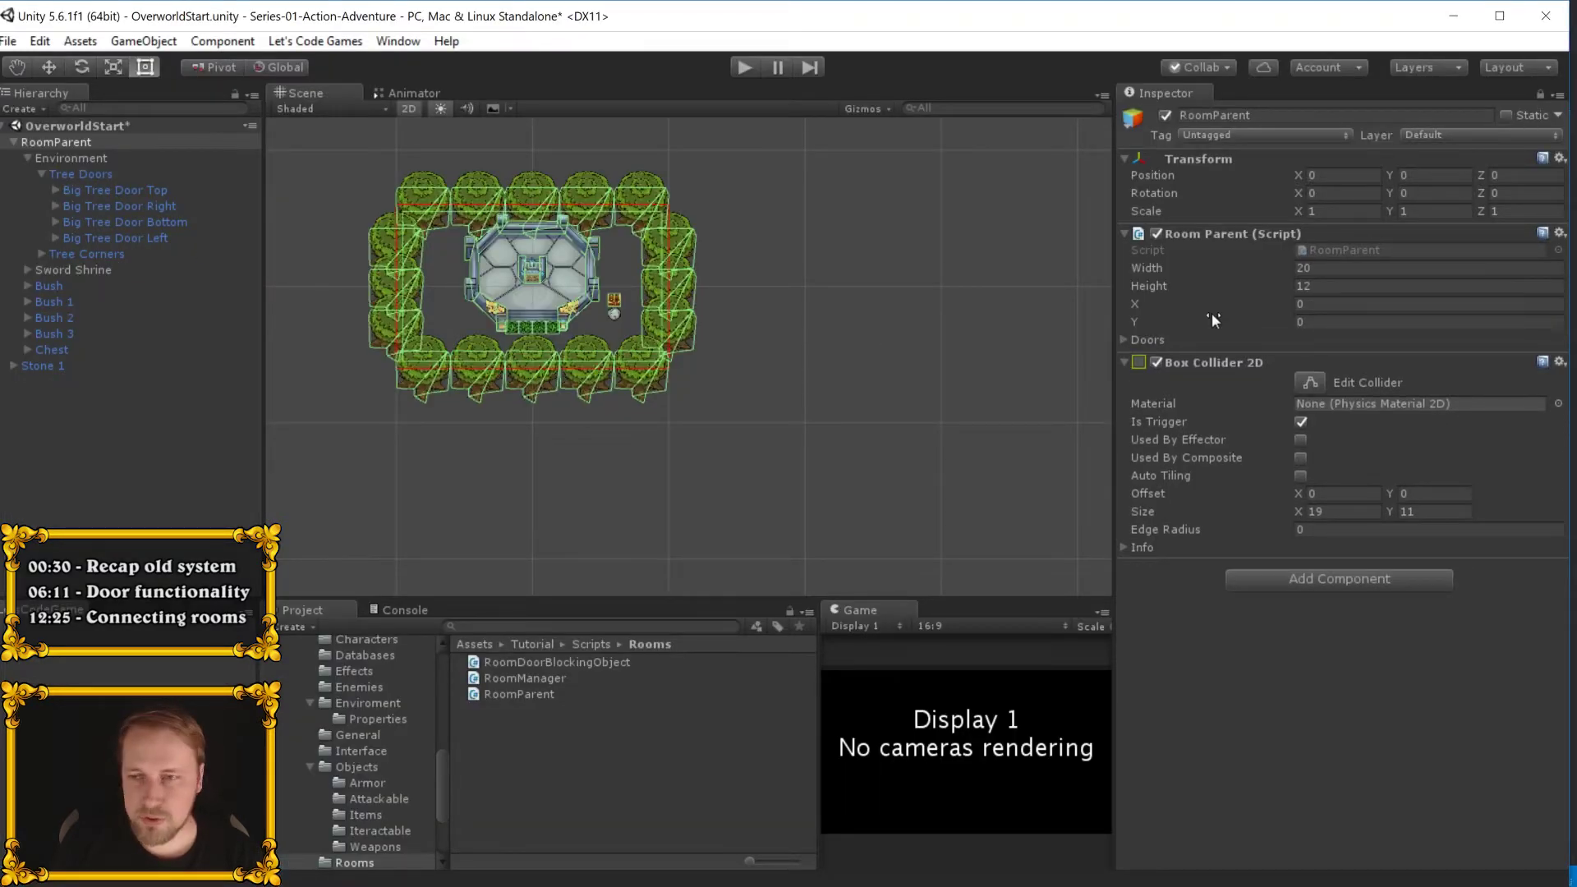
- Drag the four Big Tree Door objects into RoomParent's Doors list and save the OverworldStart scene
{"action": "left_click", "coordinate": [1124, 339]}
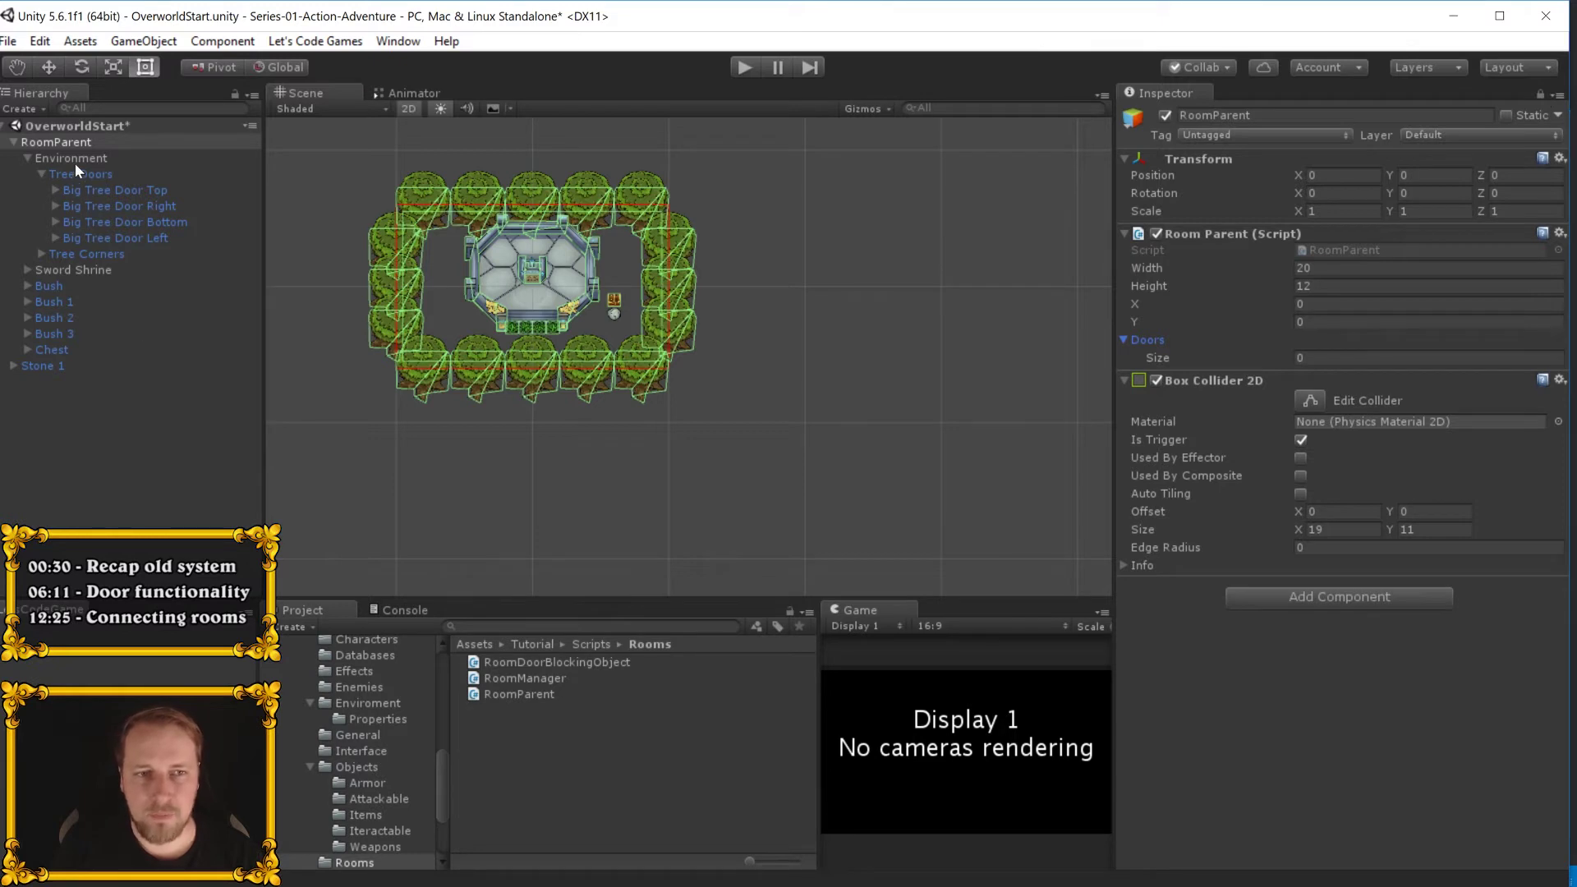
{"action": "left_click", "coordinate": [53, 288]}
{"action": "left_click", "coordinate": [52, 365]}
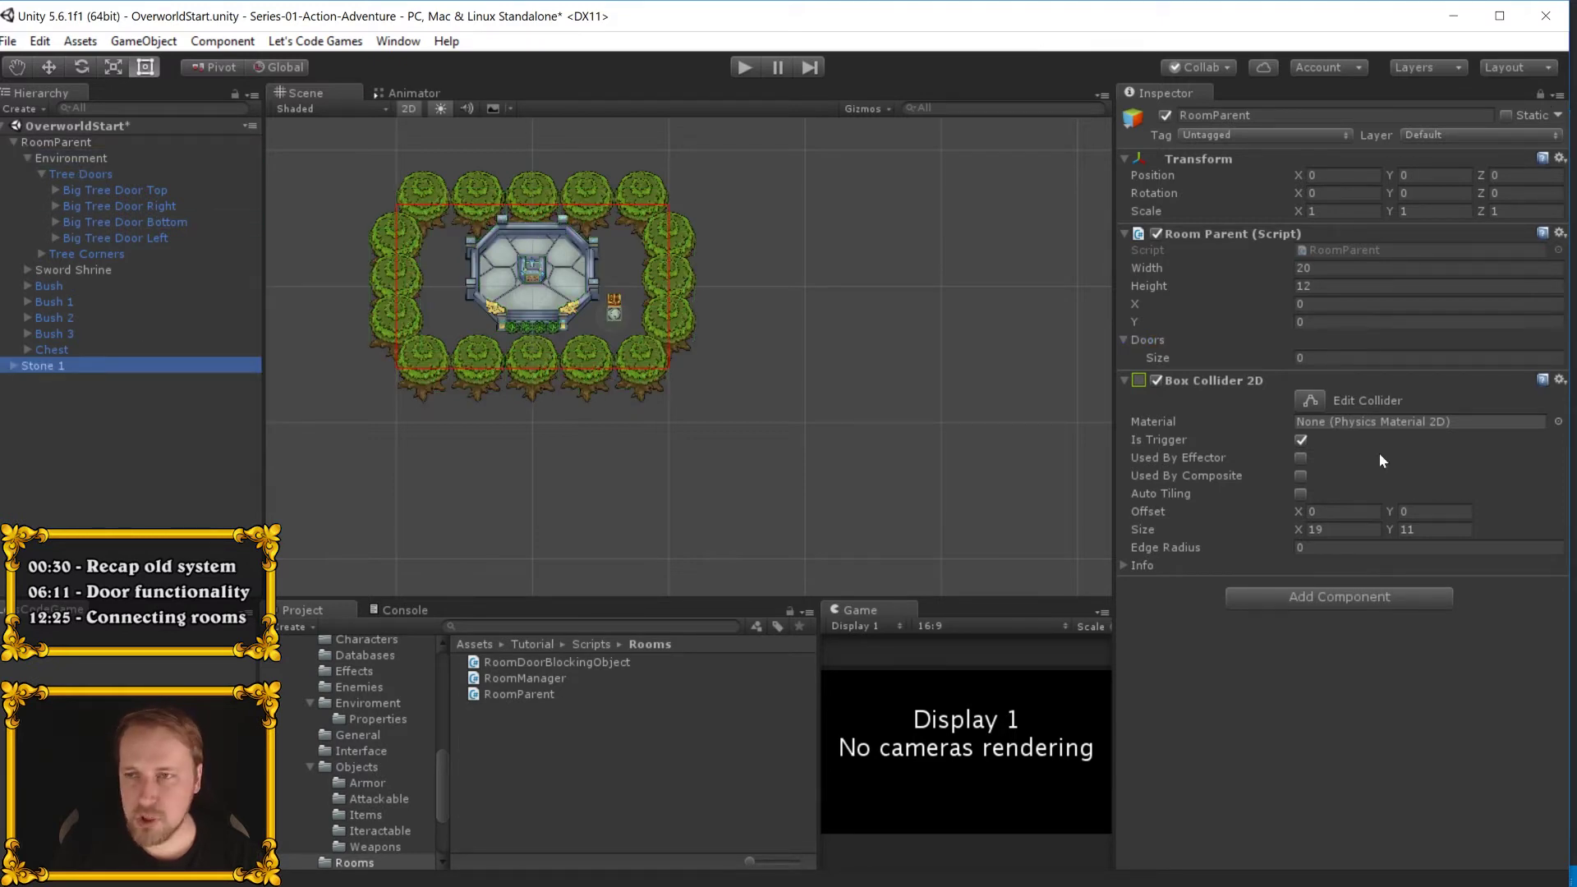
{"action": "left_click", "coordinate": [130, 297]}
{"action": "left_click", "coordinate": [108, 176]}
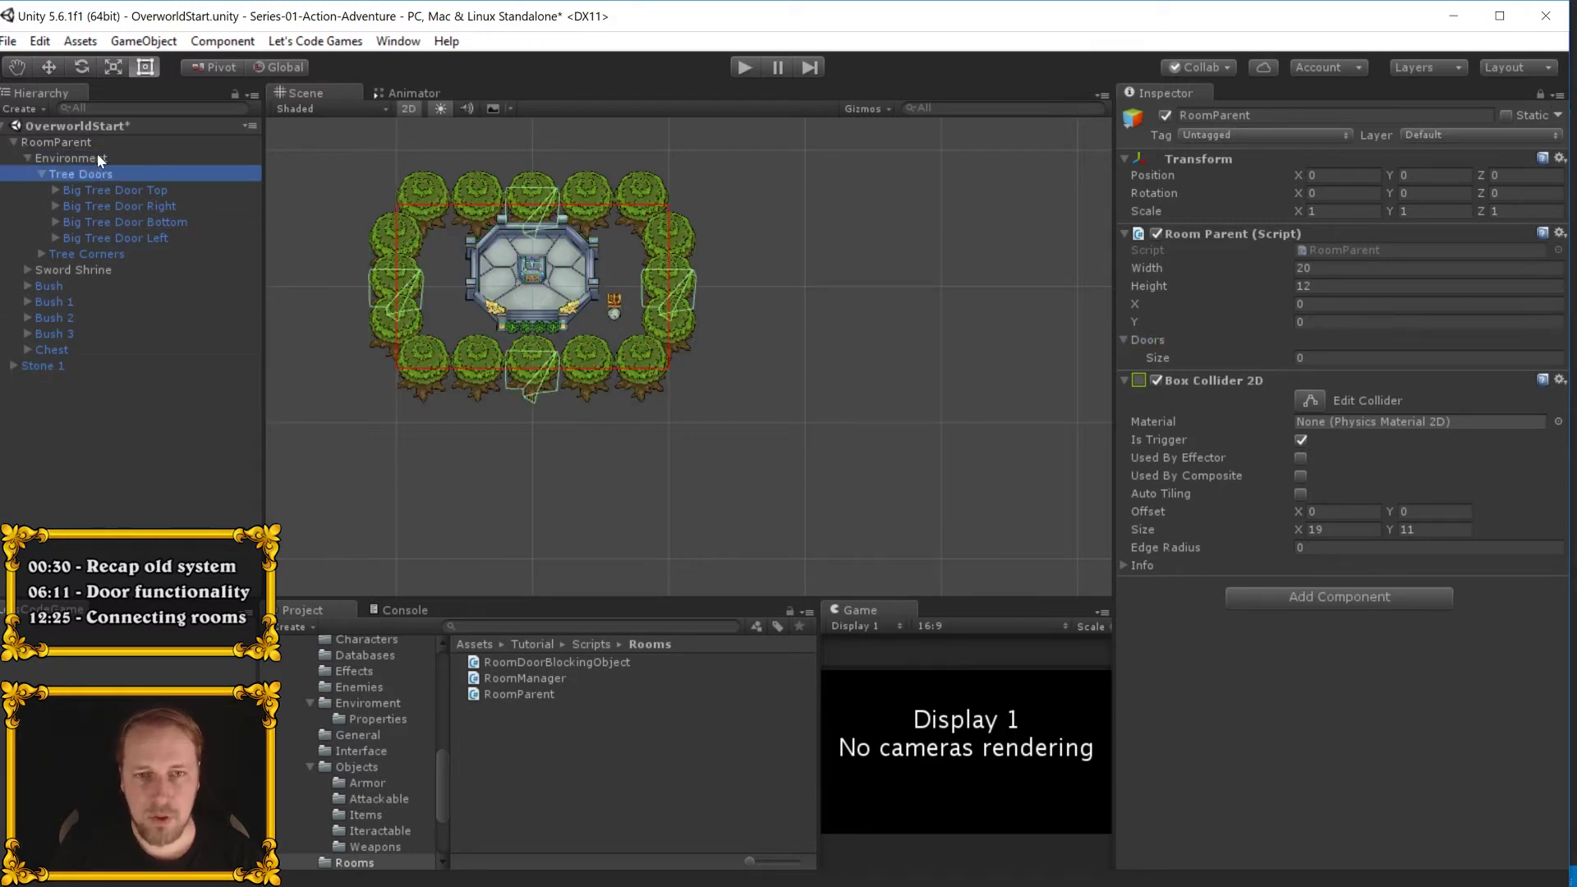
{"action": "left_click", "coordinate": [91, 190]}
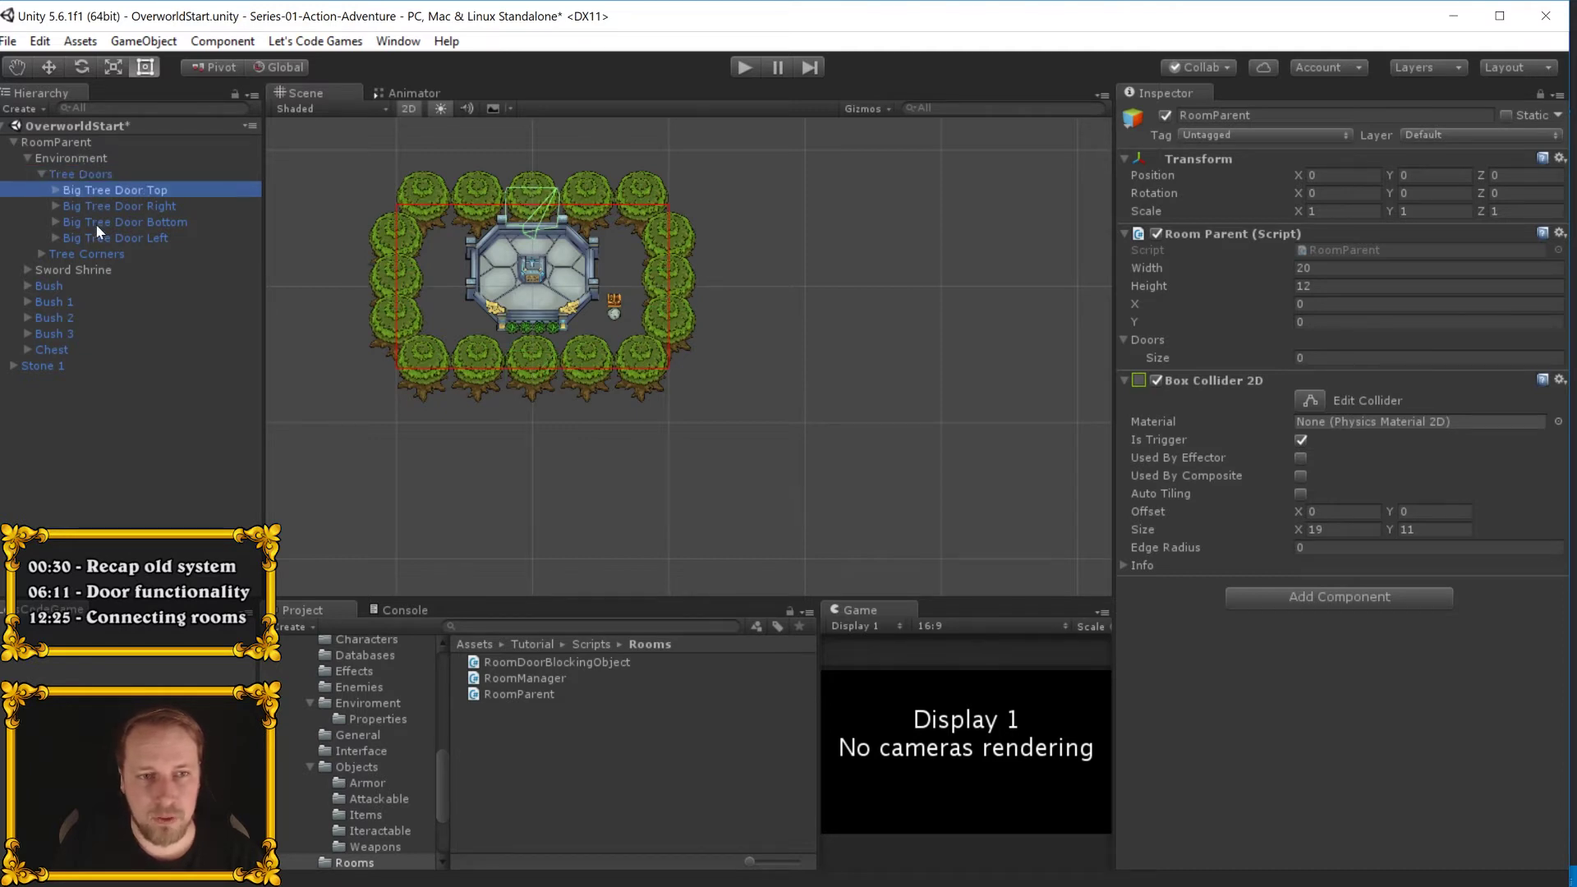
{"action": "left_click", "coordinate": [94, 238], "text": "shift"}
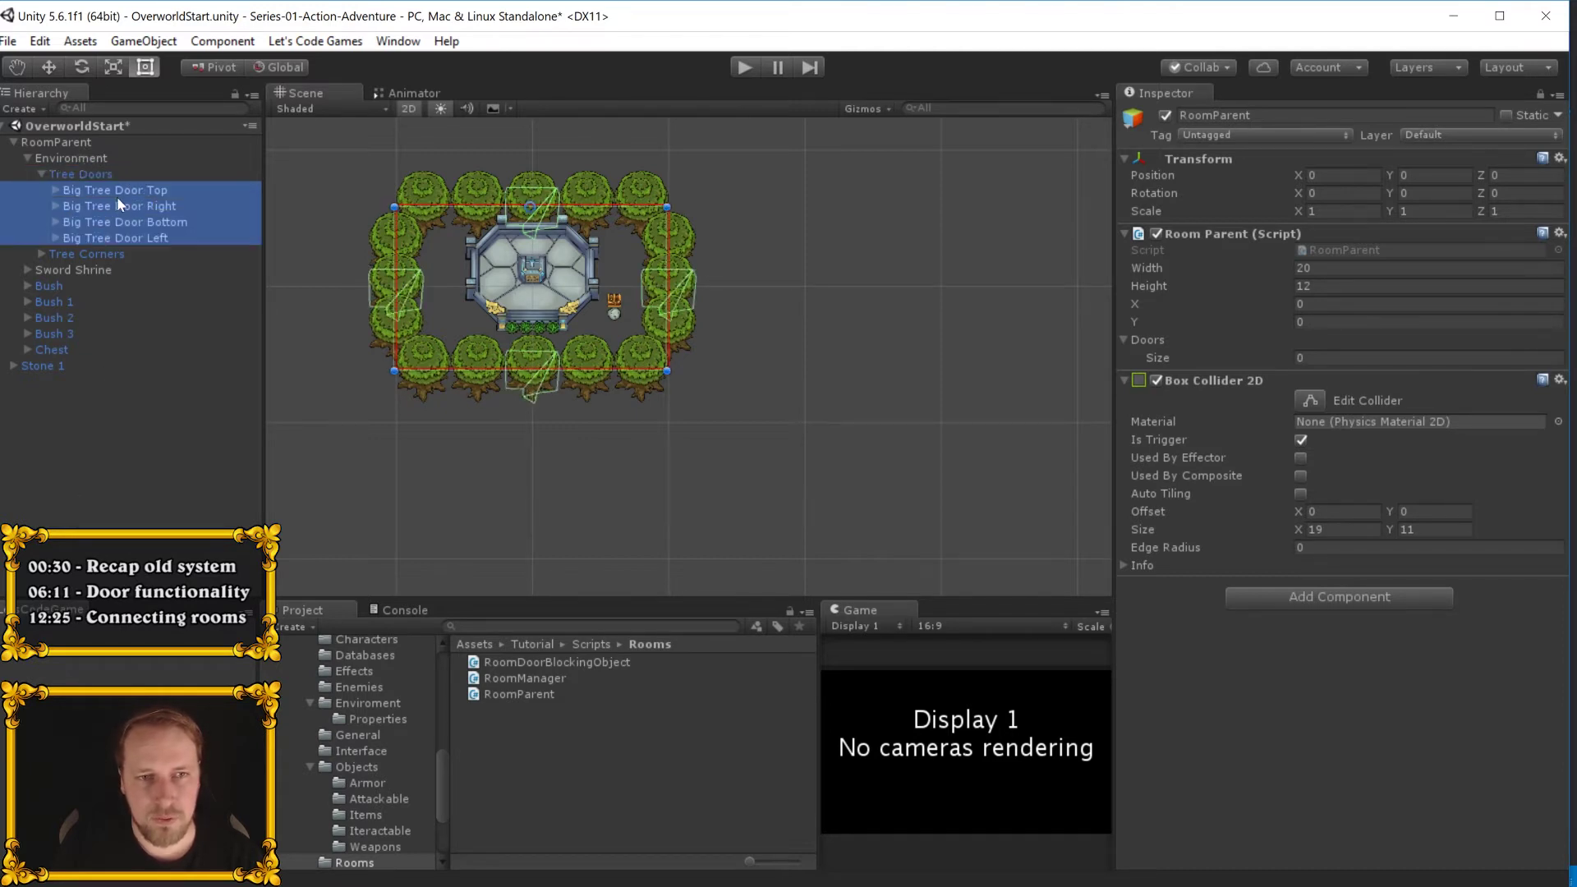
{"action": "mouse_move", "coordinate": [117, 195]}
{"action": "left_mouse_down"}
{"action": "mouse_move", "coordinate": [1177, 362]}
{"action": "mouse_move", "coordinate": [1154, 353]}
{"action": "left_mouse_up"}
{"action": "left_click", "coordinate": [1539, 94]}
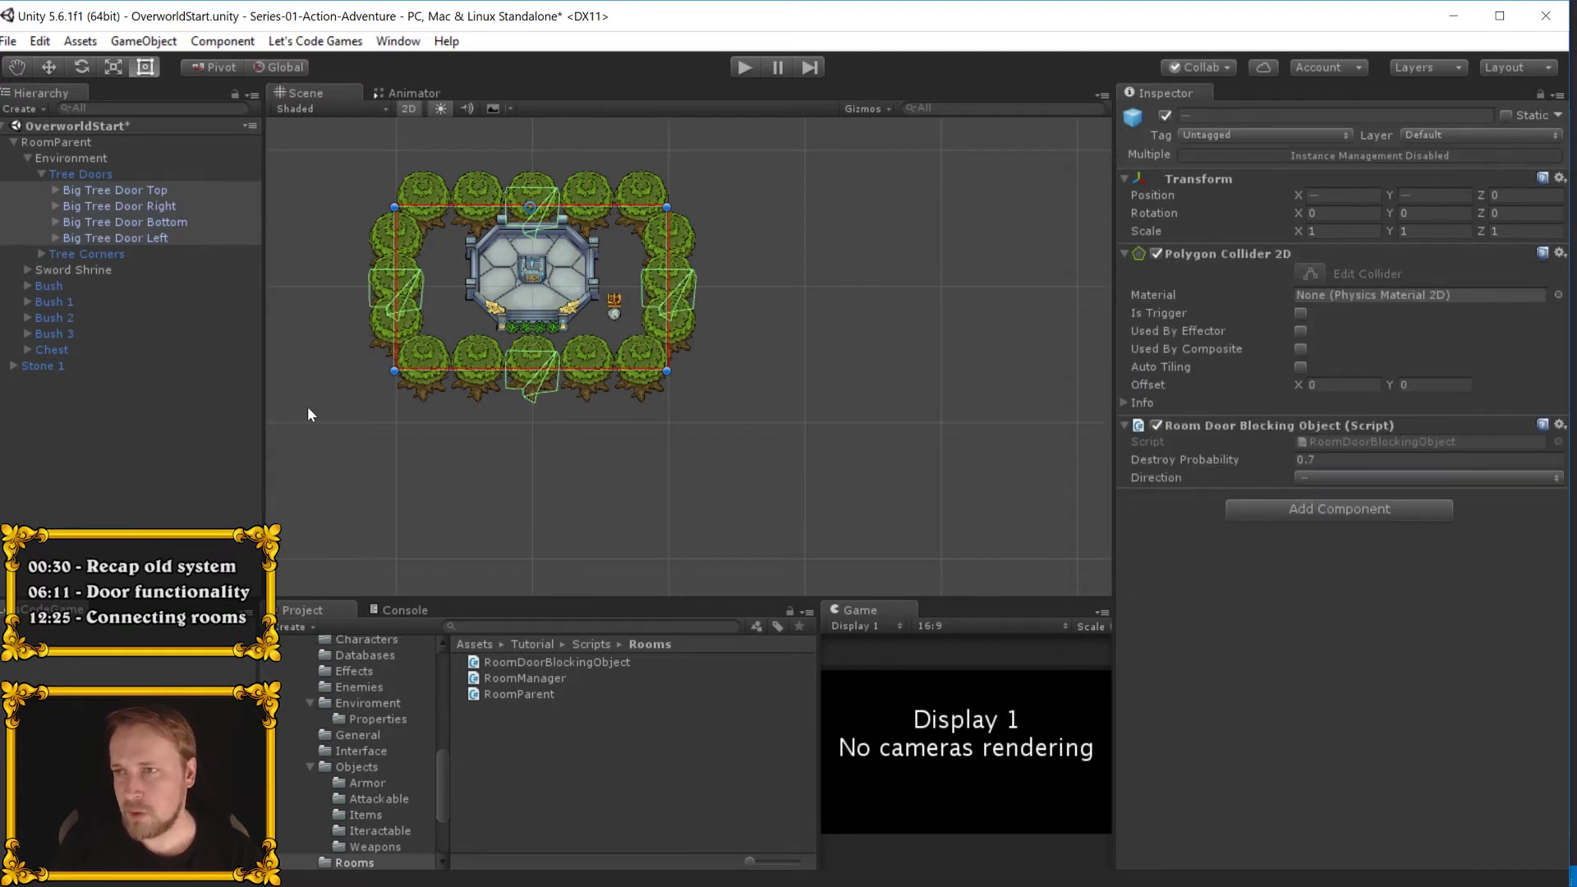
{"action": "left_click", "coordinate": [76, 142]}
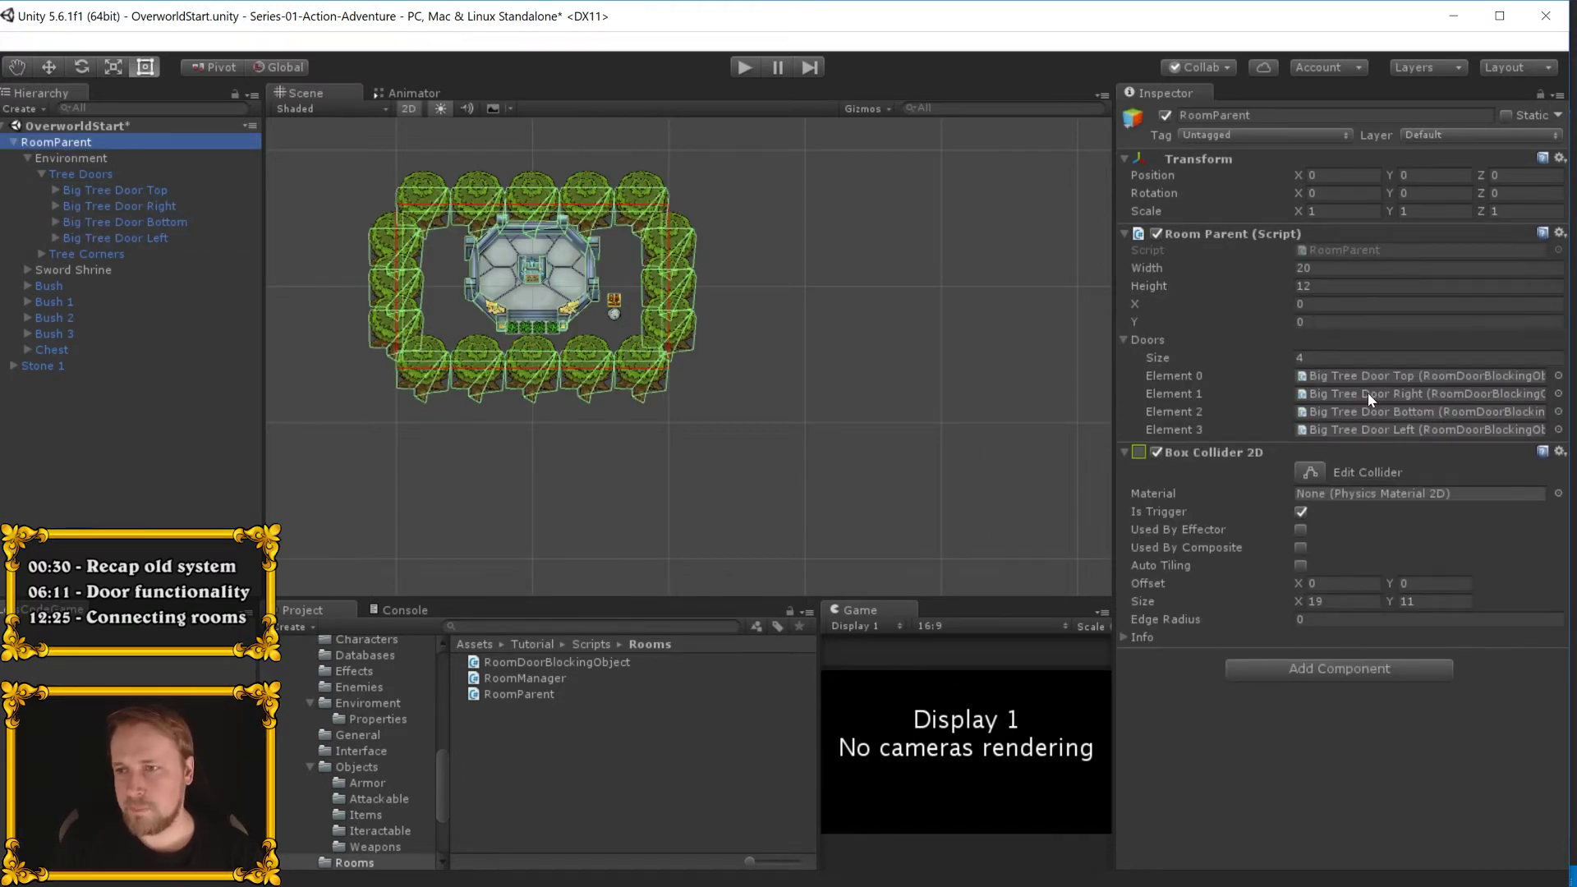
{"action": "key", "text": "ctrl+s"}
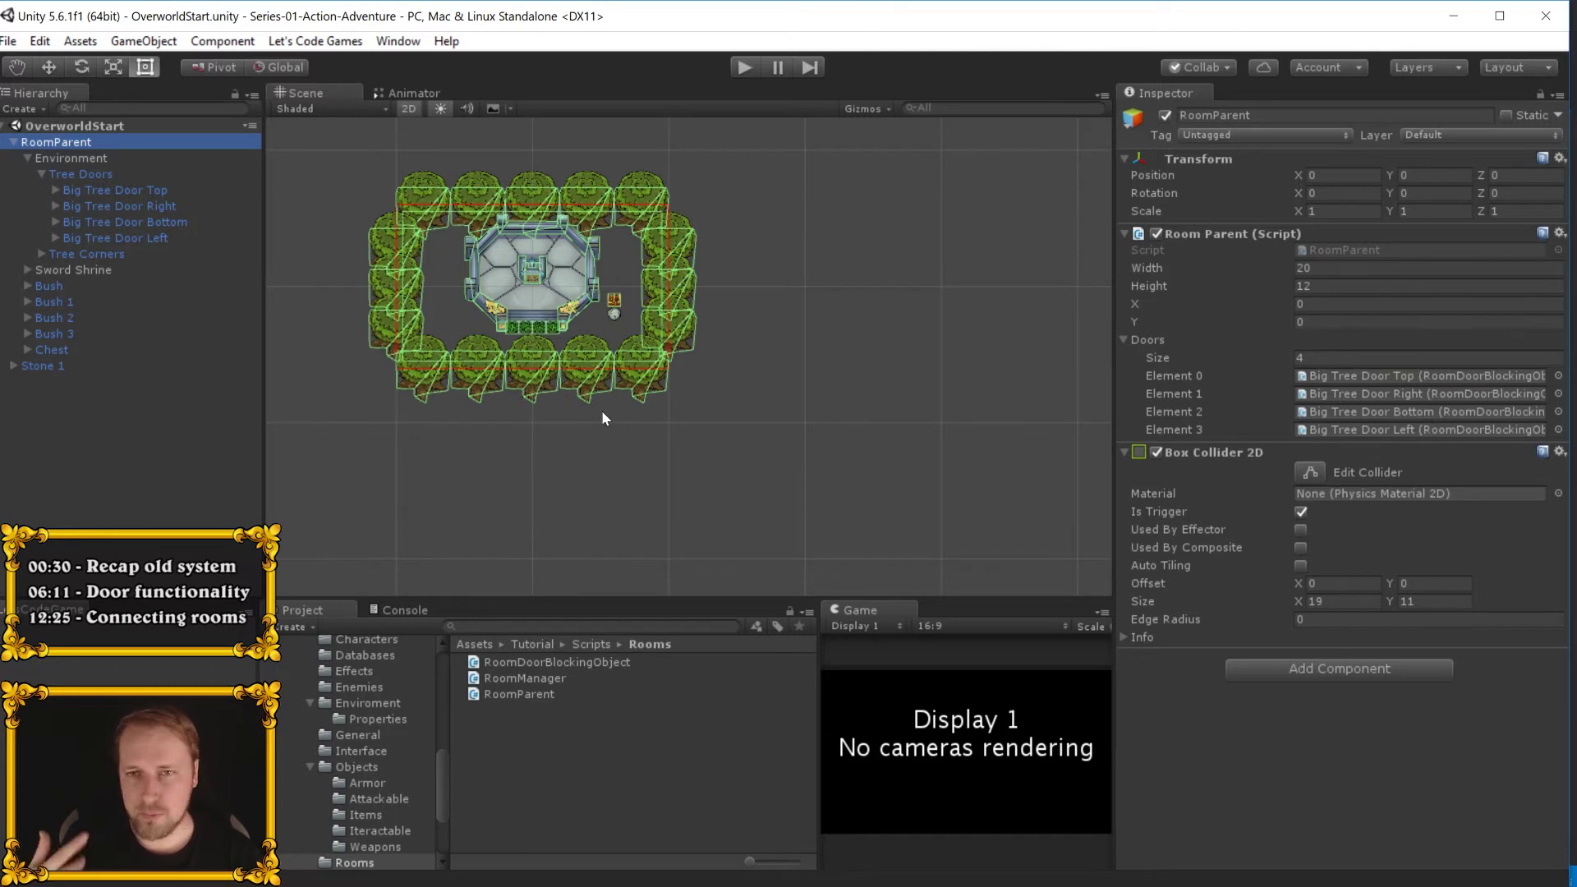
{"action": "scroll", "coordinate": [381, 786], "scroll_direction": "up", "scroll_amount": 2}
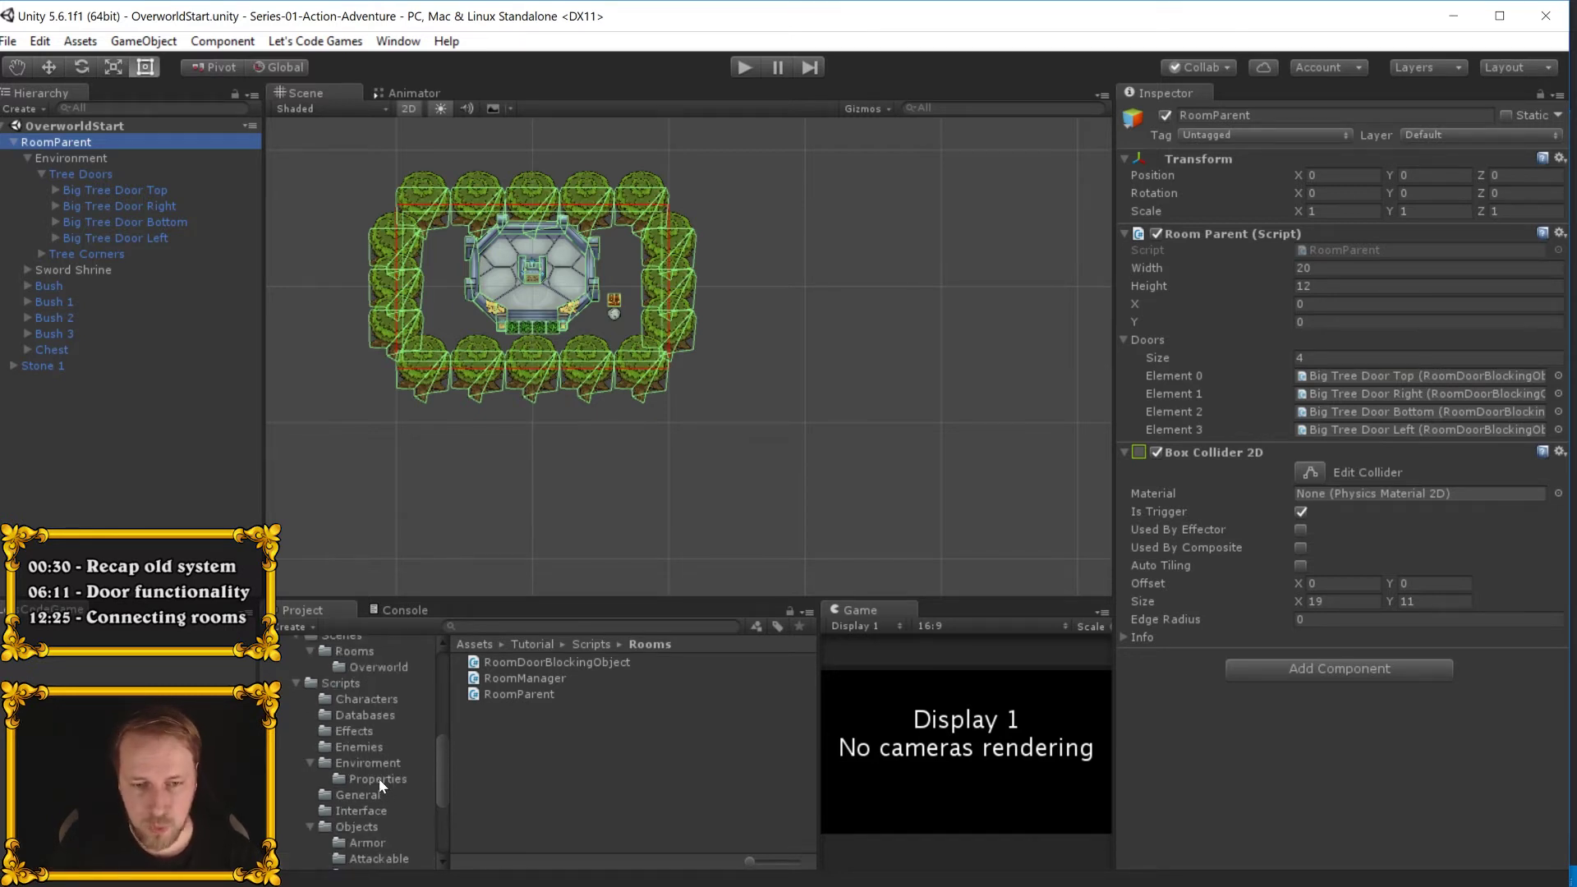
{"action": "scroll", "coordinate": [378, 779], "scroll_direction": "up", "scroll_amount": 2}
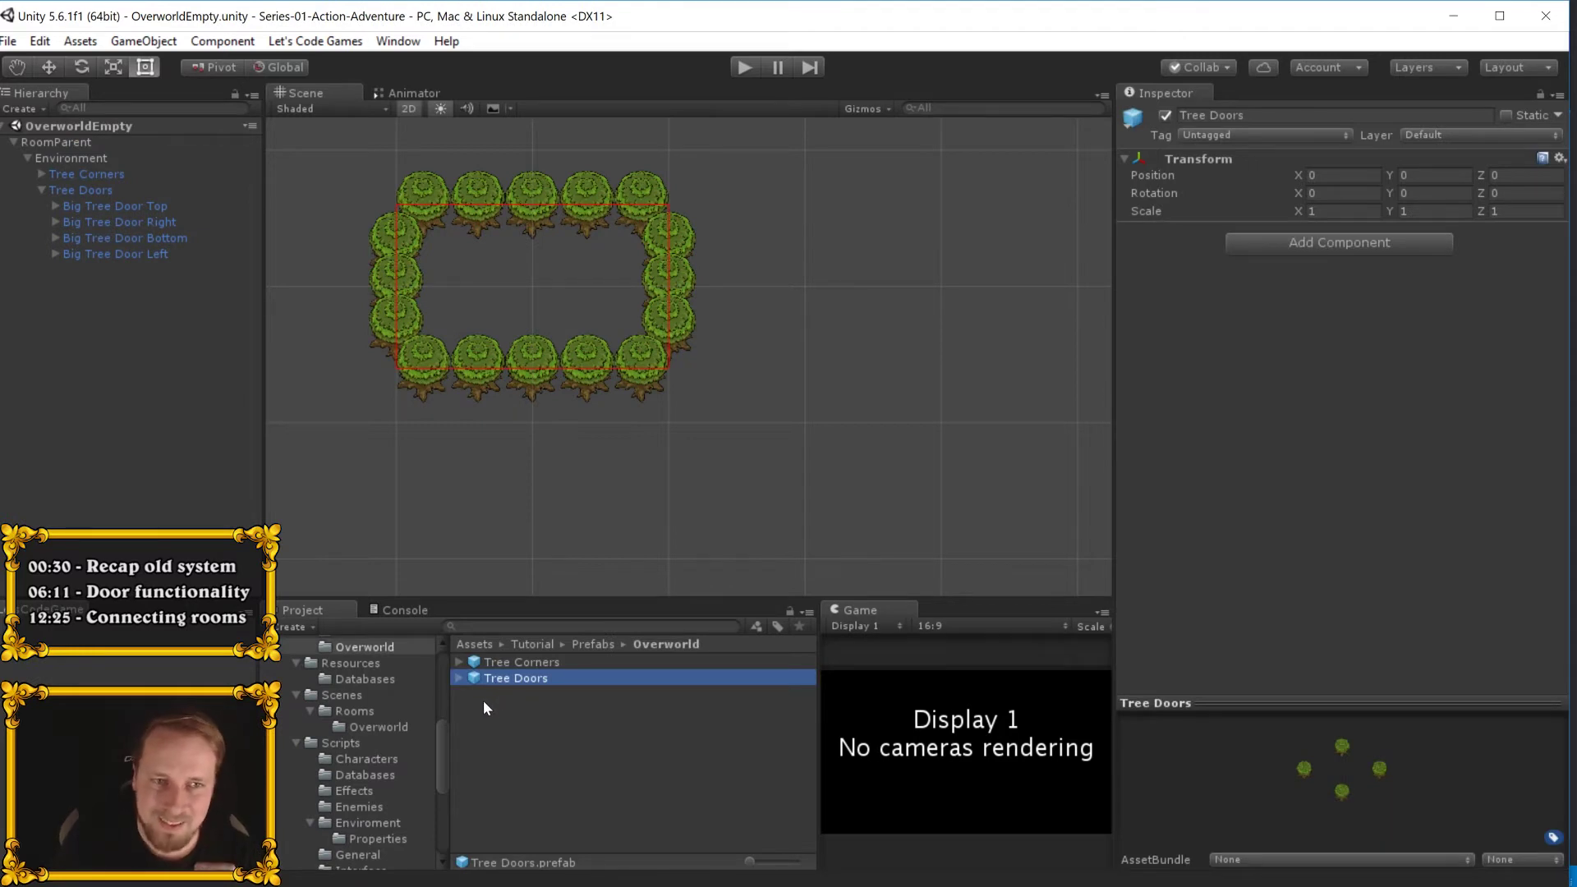
- In the Tree Doors prefab, set Big Tree Door Right to East, Bottom to South, Left to West
{"action": "left_click", "coordinate": [458, 680]}
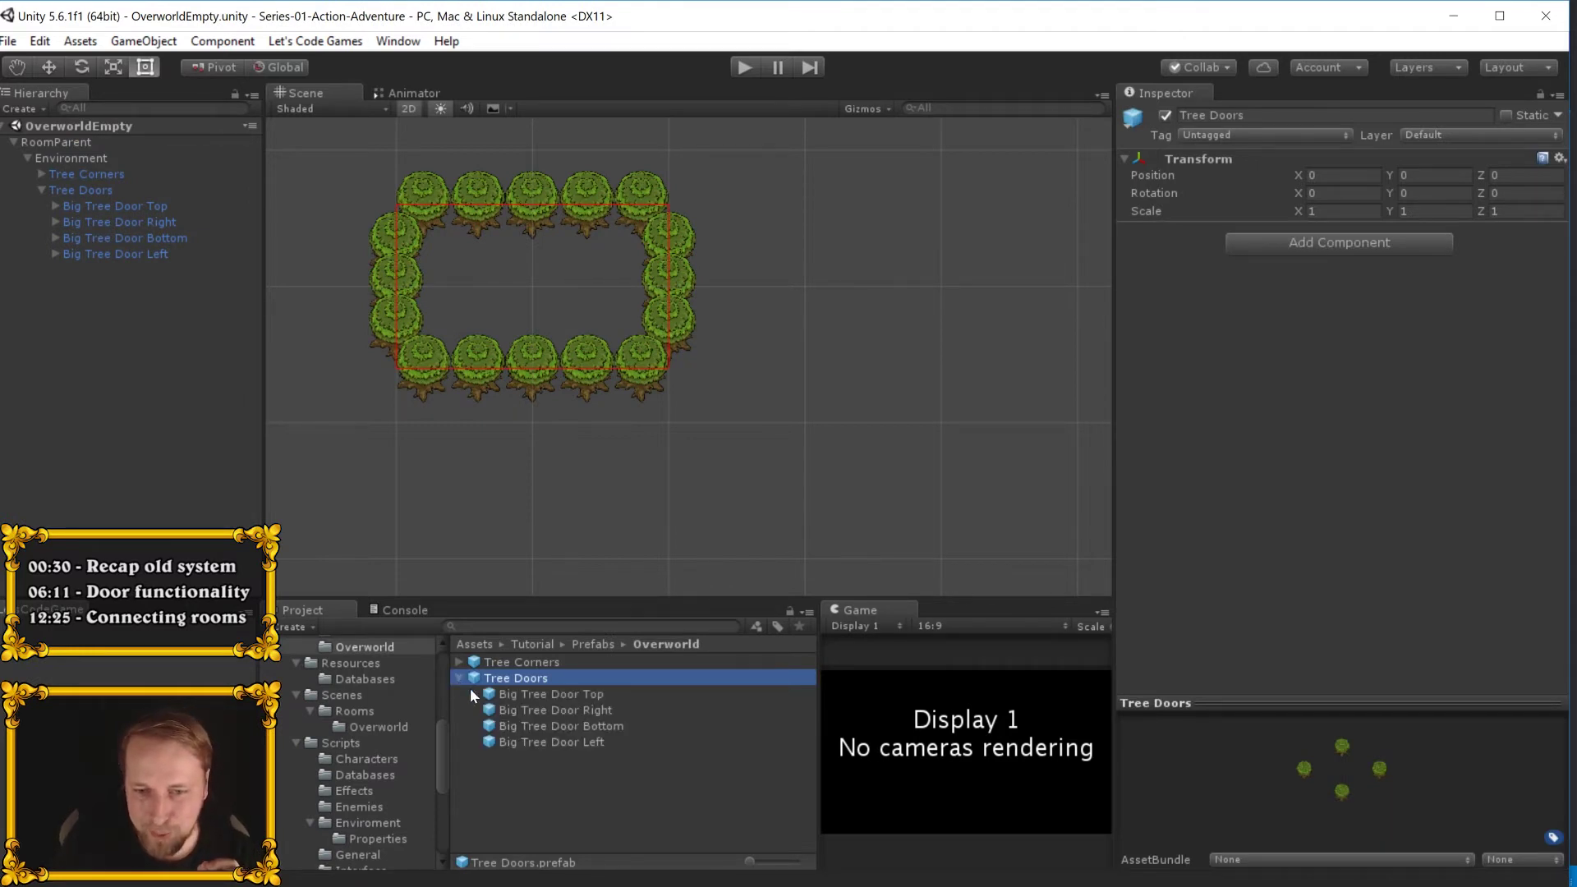
{"action": "left_click", "coordinate": [508, 694]}
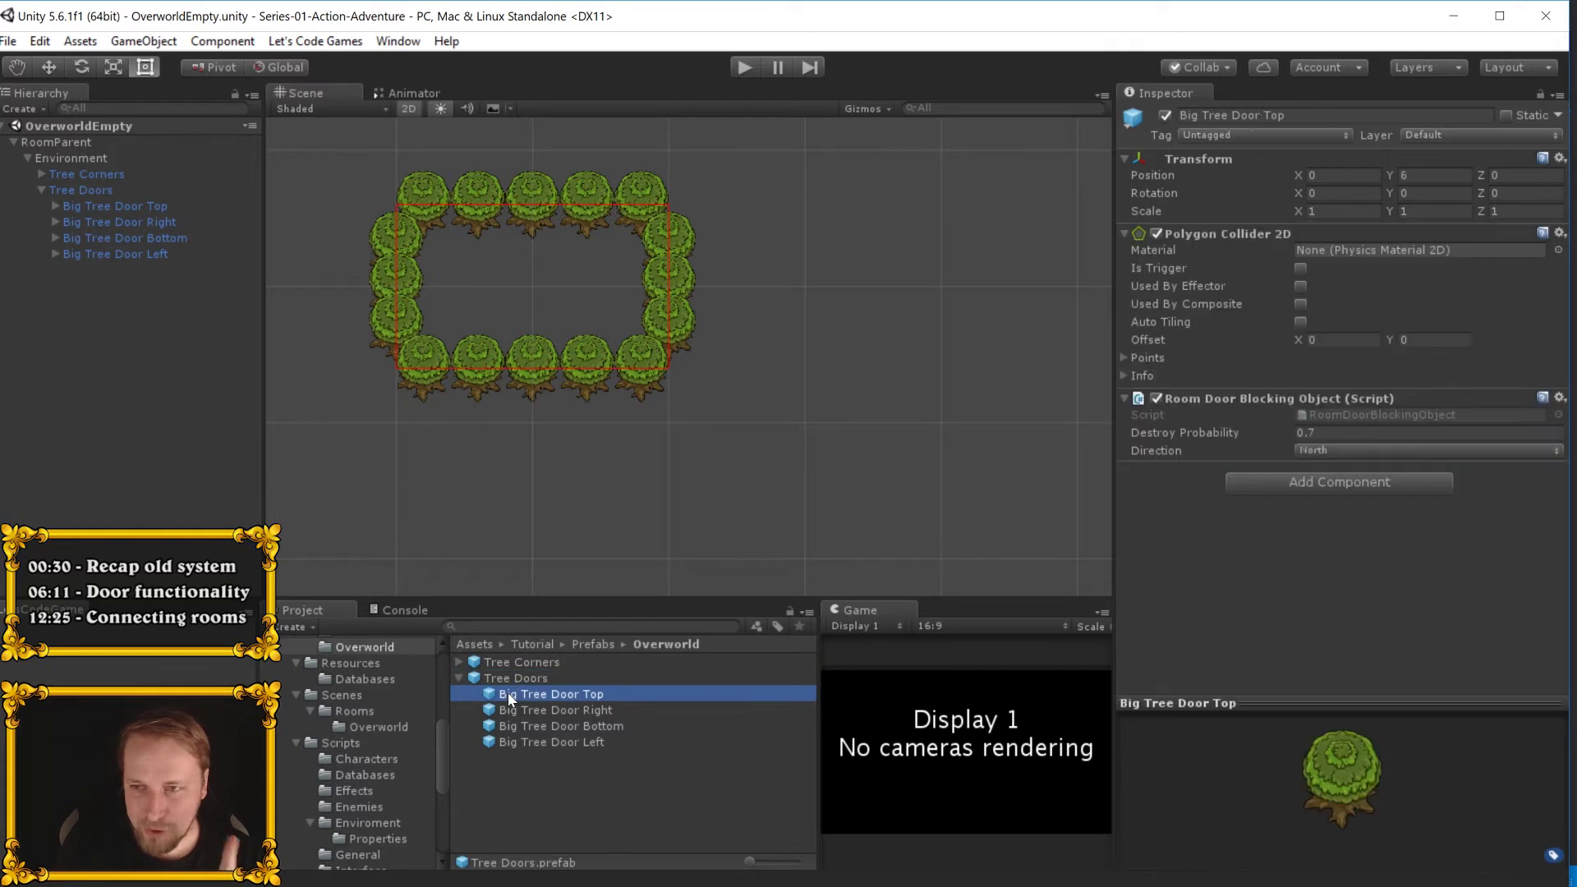
{"action": "left_click", "coordinate": [555, 710]}
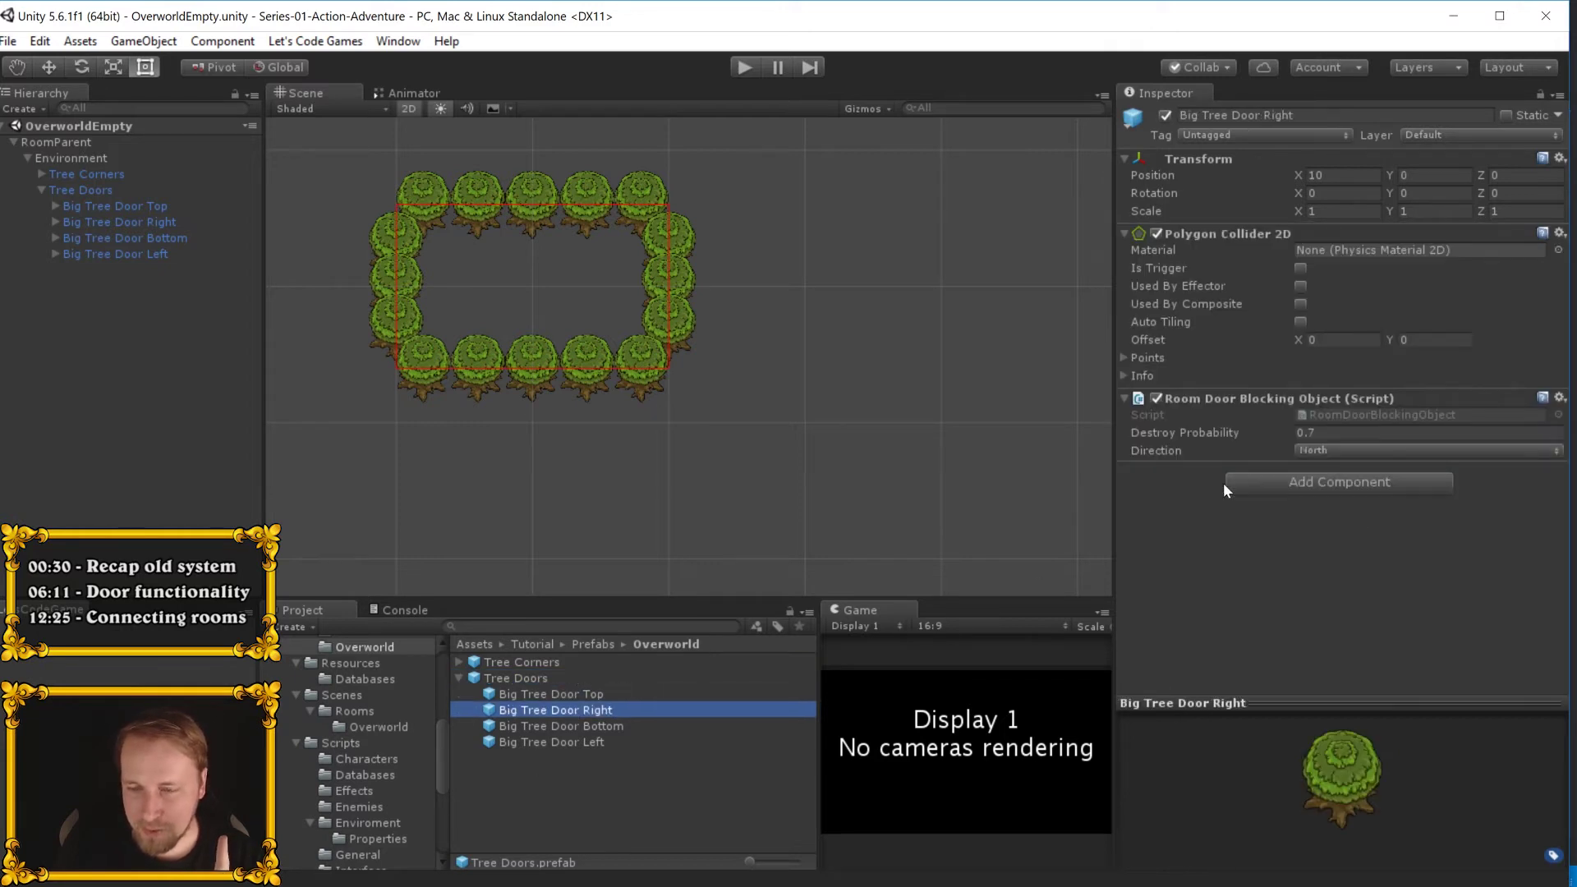
{"action": "left_click", "coordinate": [1313, 451]}
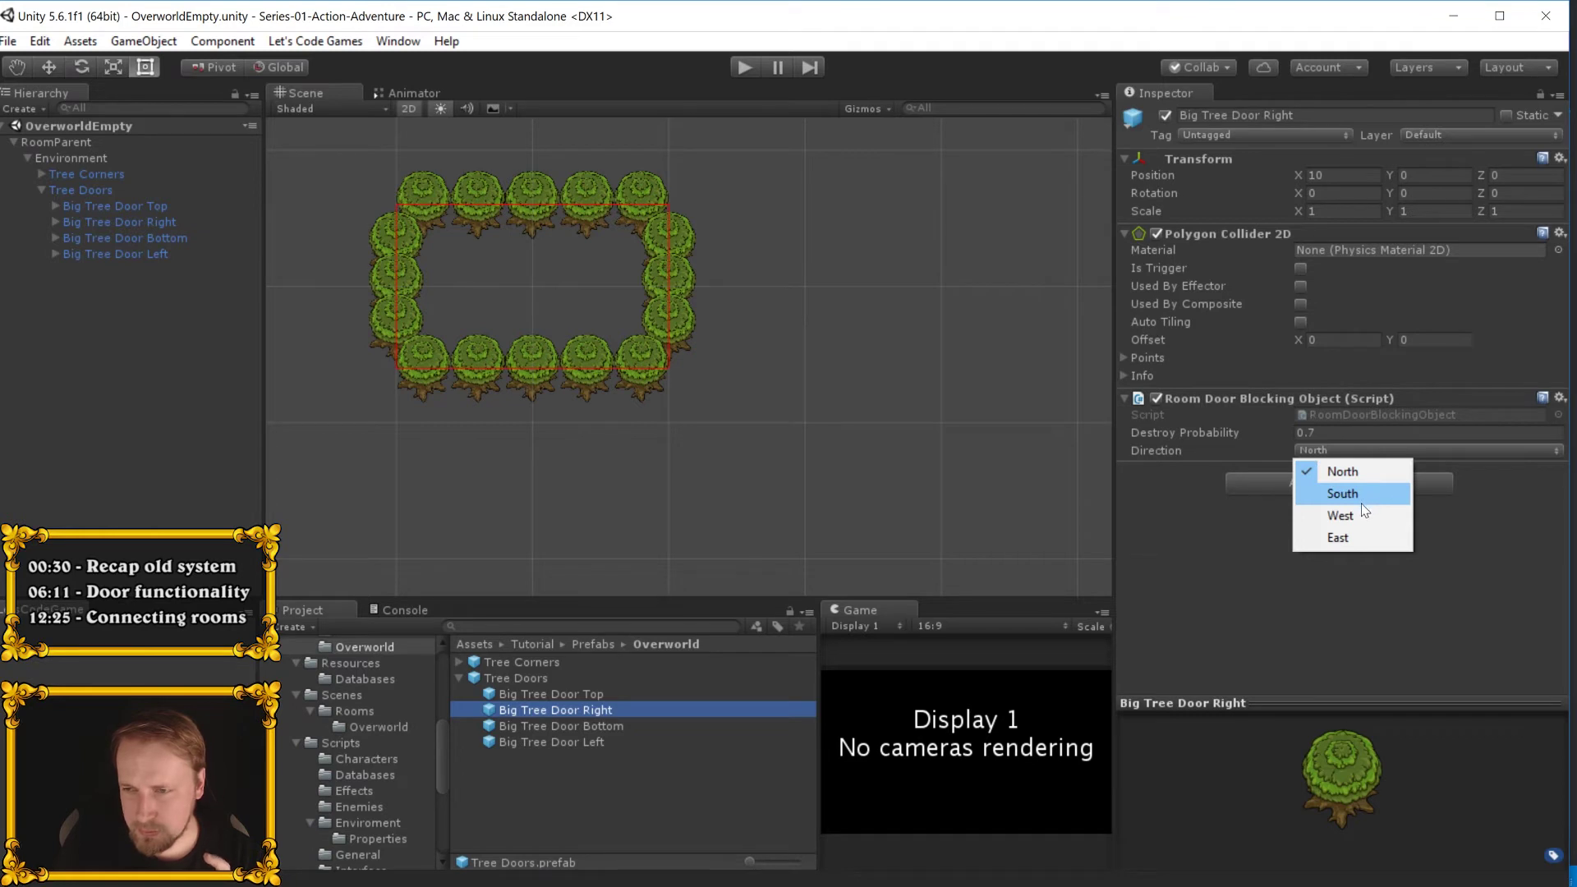
{"action": "left_click", "coordinate": [1353, 534]}
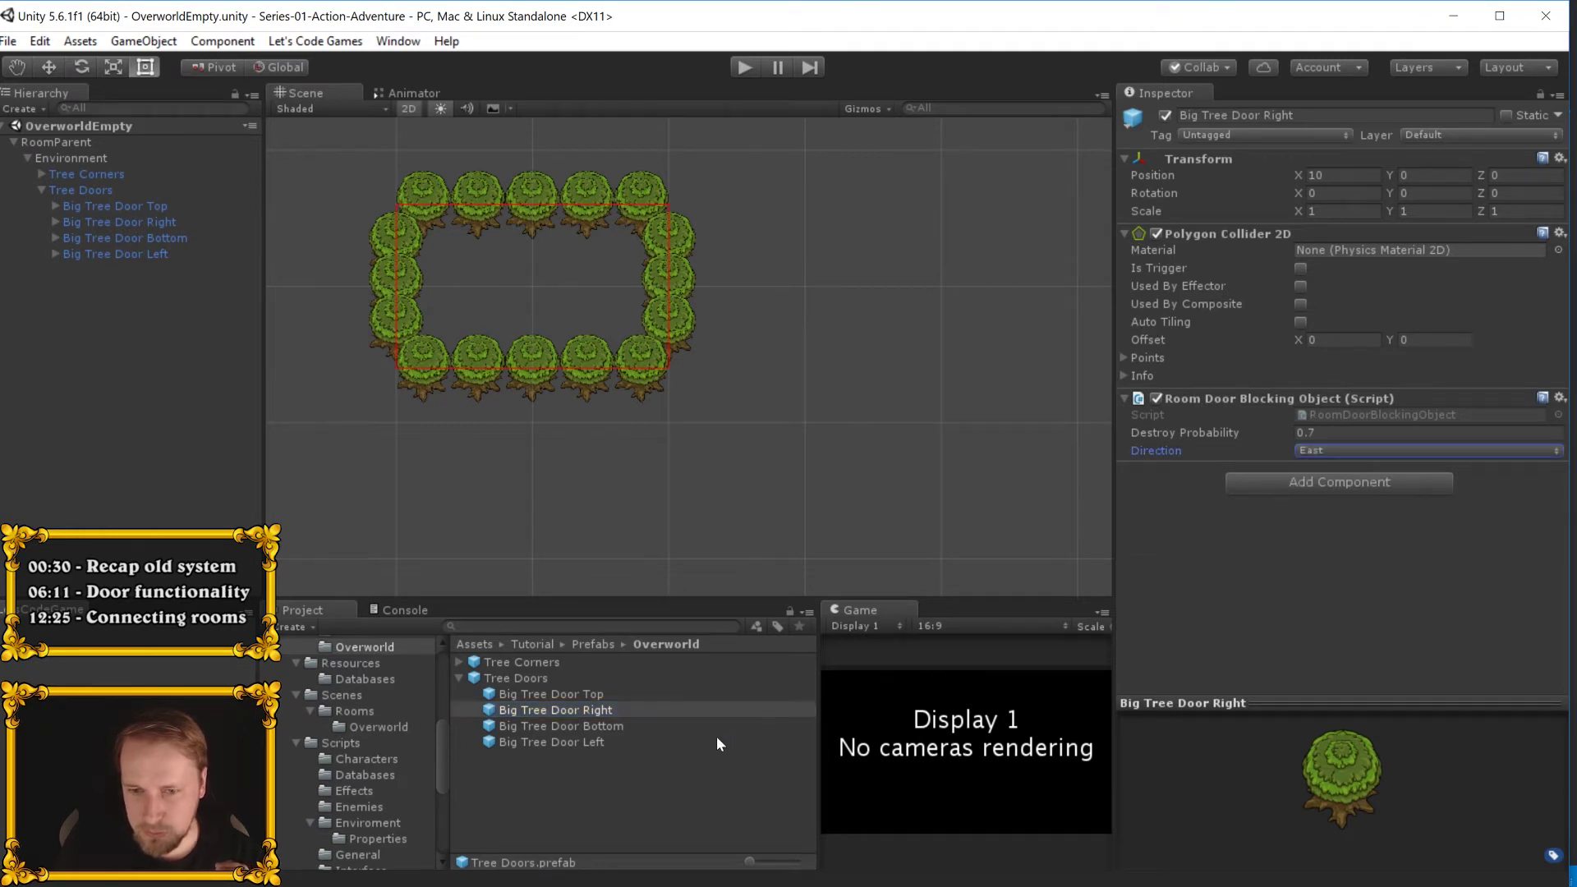
{"action": "left_click", "coordinate": [709, 726]}
{"action": "left_click", "coordinate": [1359, 451]}
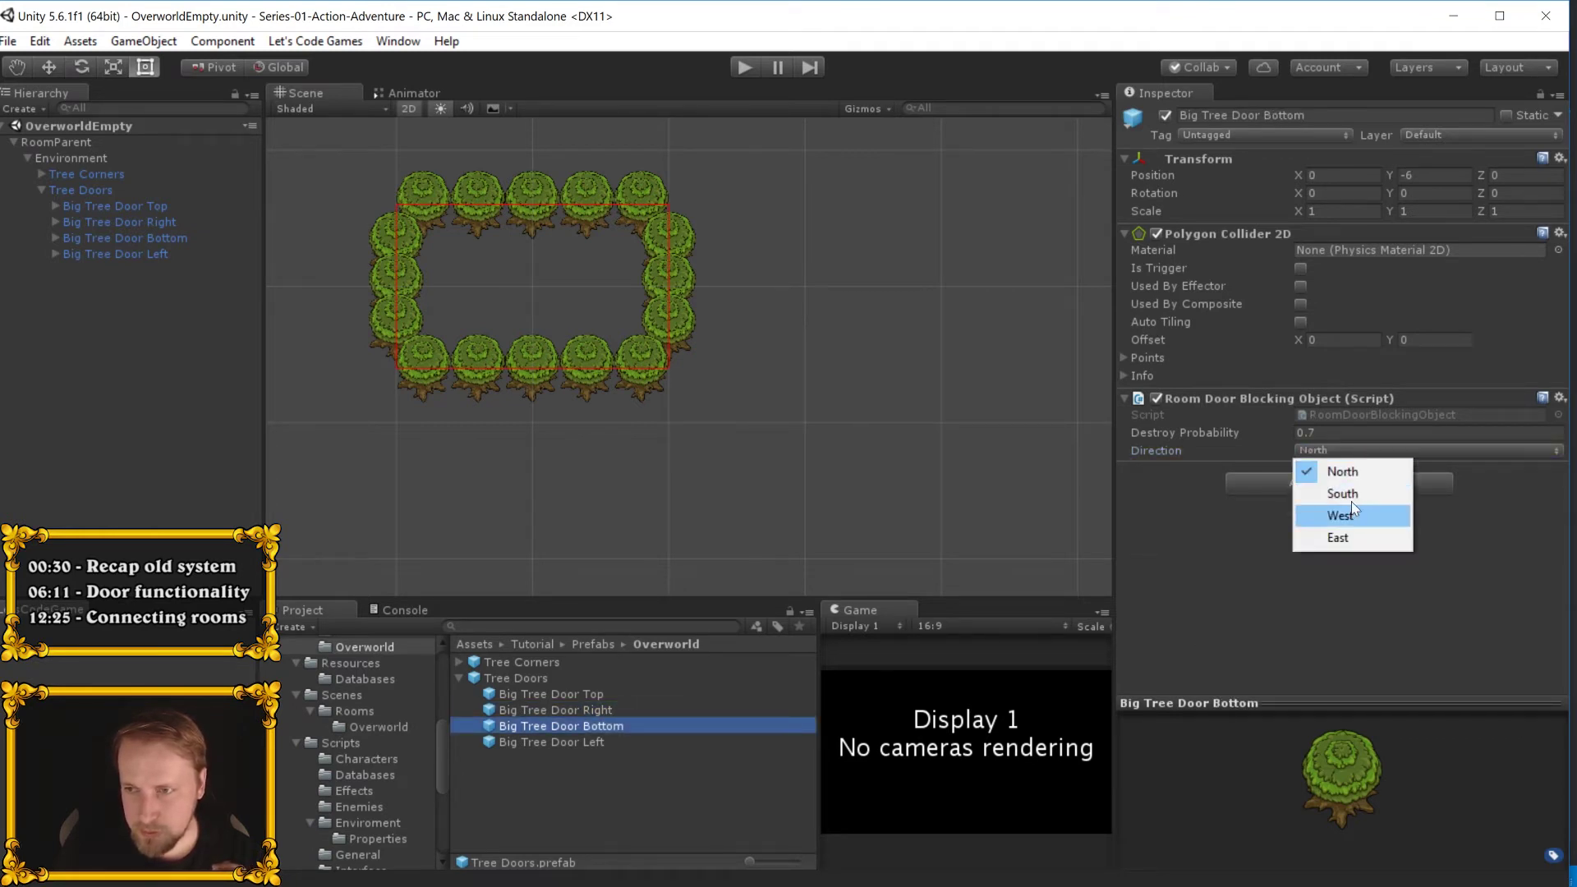
{"action": "left_click", "coordinate": [1356, 493]}
{"action": "left_click", "coordinate": [593, 747]}
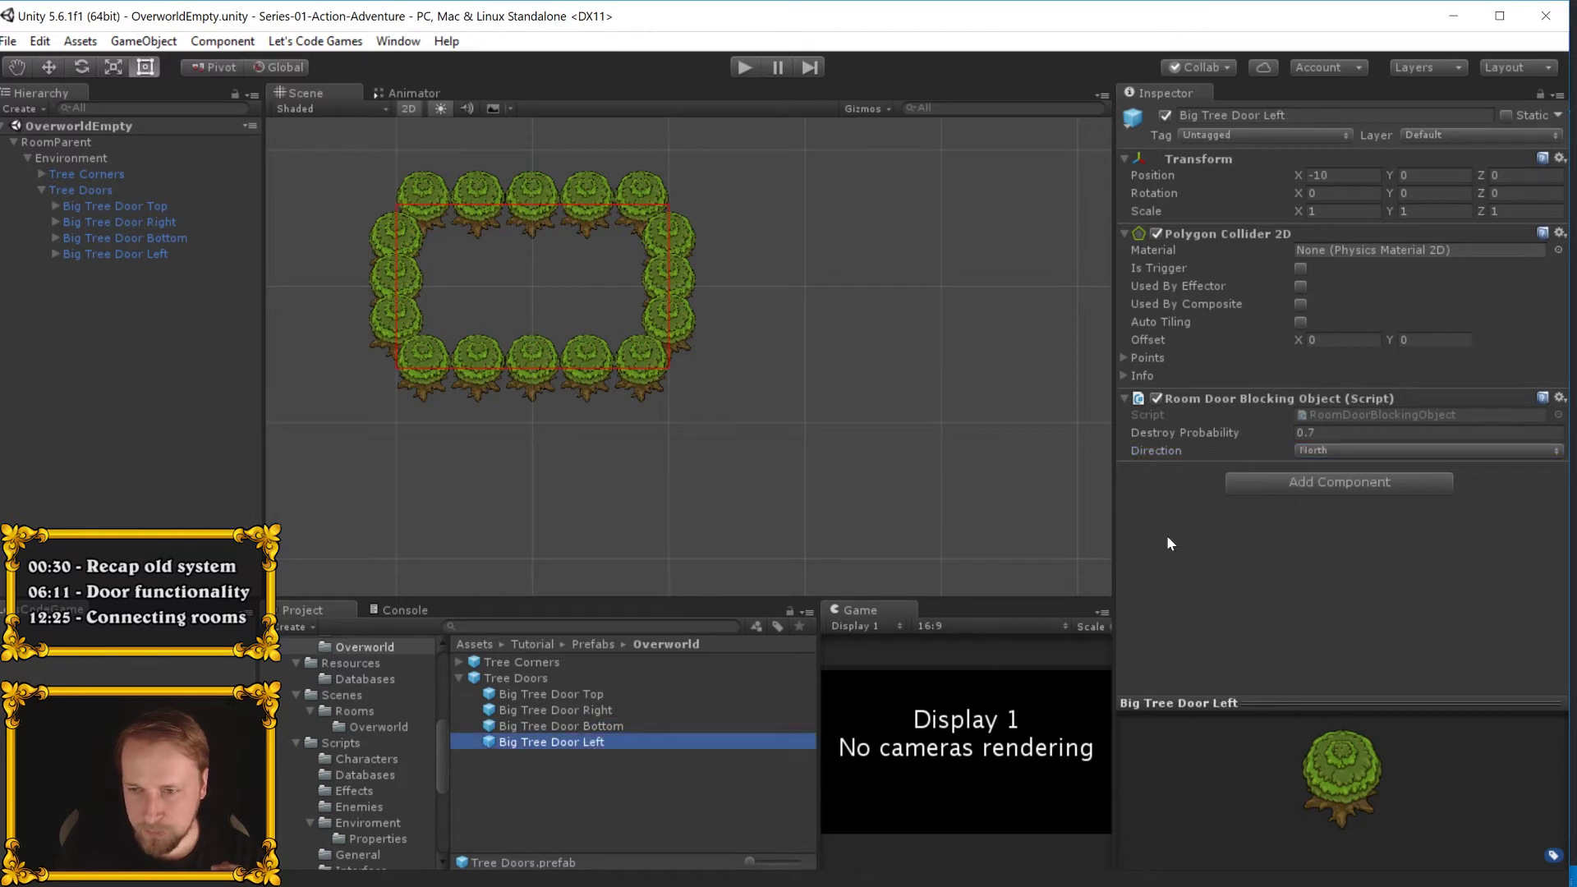
{"action": "left_click", "coordinate": [1306, 454]}
{"action": "left_click", "coordinate": [1356, 513]}
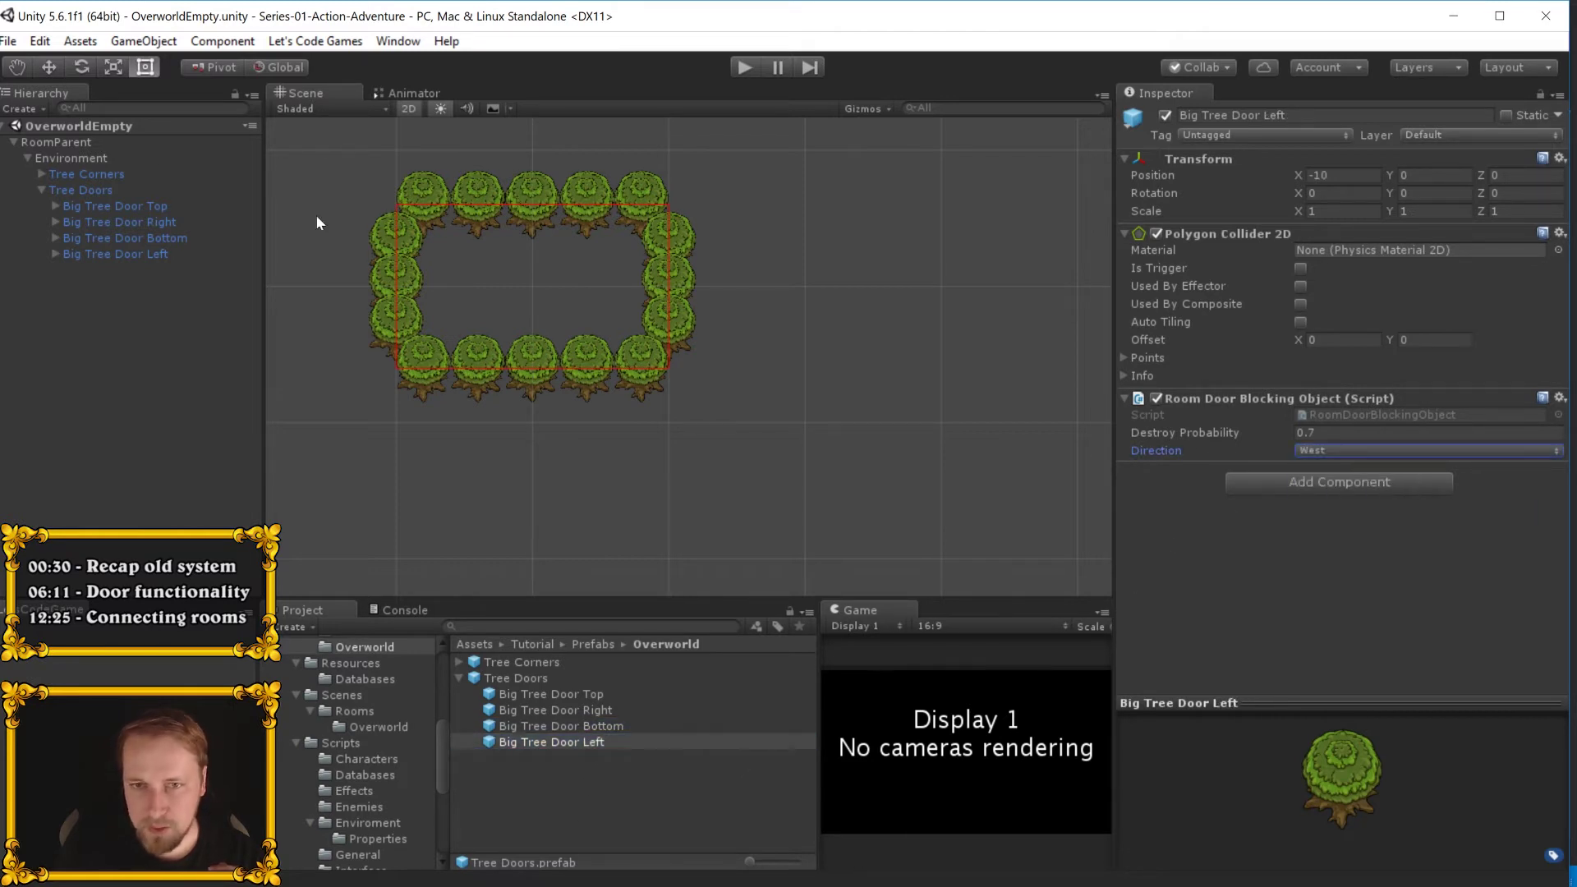
- Step through the scene's Big Tree Doors to check their directions, then select RoomParent
{"action": "left_click", "coordinate": [98, 205]}
{"action": "key", "text": "Down"}
{"action": "key", "text": "Down"}
{"action": "key", "text": "Down"}
{"action": "key", "text": "Up"}
{"action": "key", "text": "Up"}
{"action": "key", "text": "Up"}
{"action": "key", "text": "Down"}
{"action": "key", "text": "Down"}
{"action": "key", "text": "Down"}
{"action": "key", "text": "Up"}
{"action": "key", "text": "Up"}
{"action": "key", "text": "Up"}
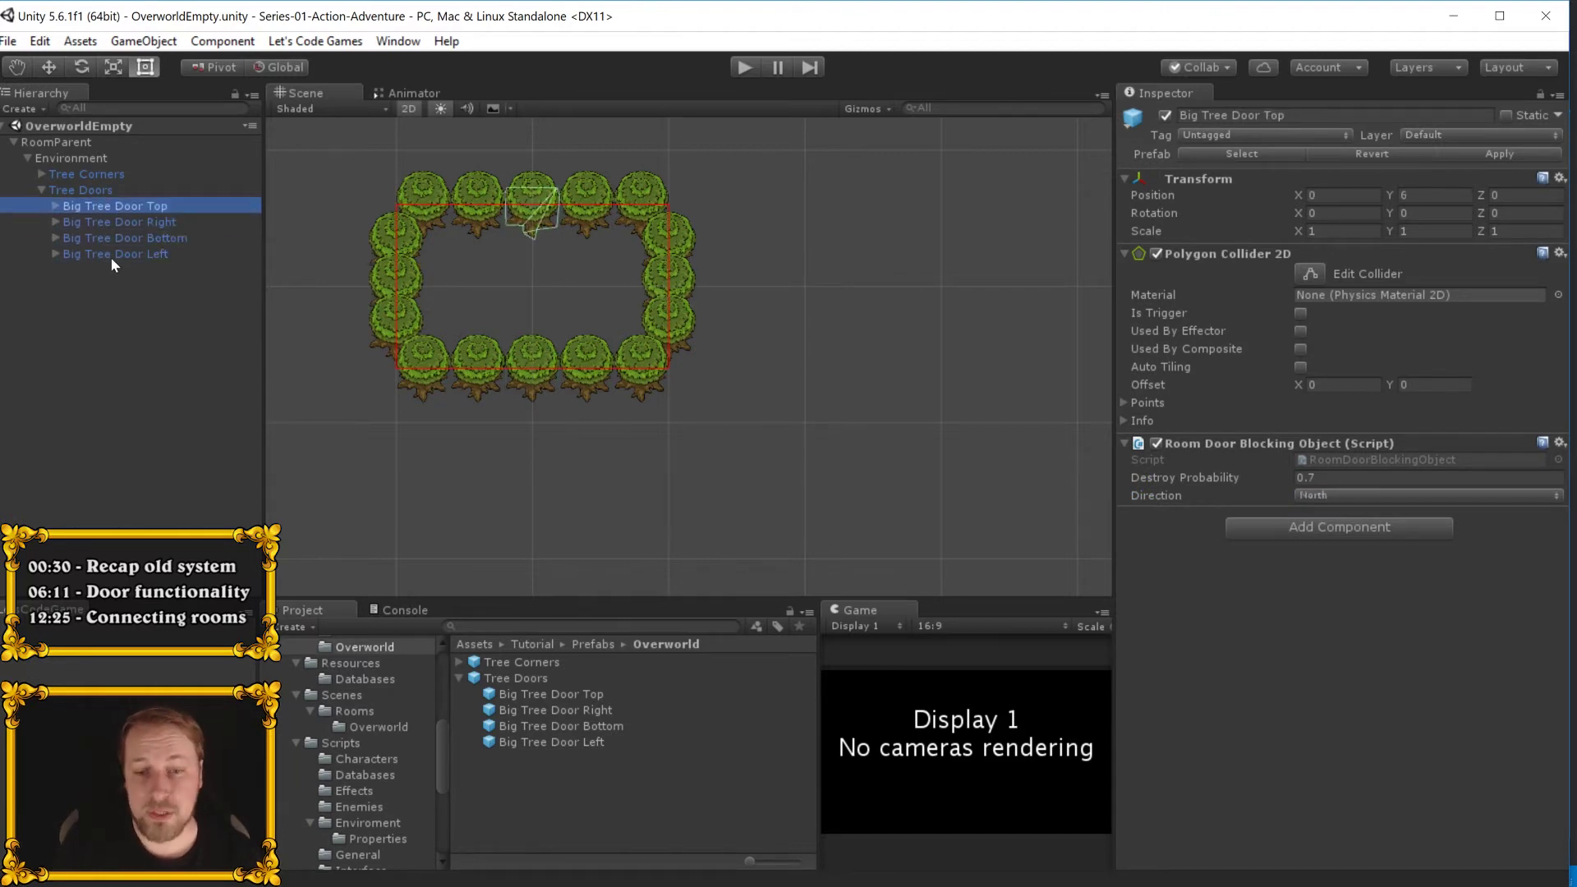
{"action": "left_click", "coordinate": [85, 143]}
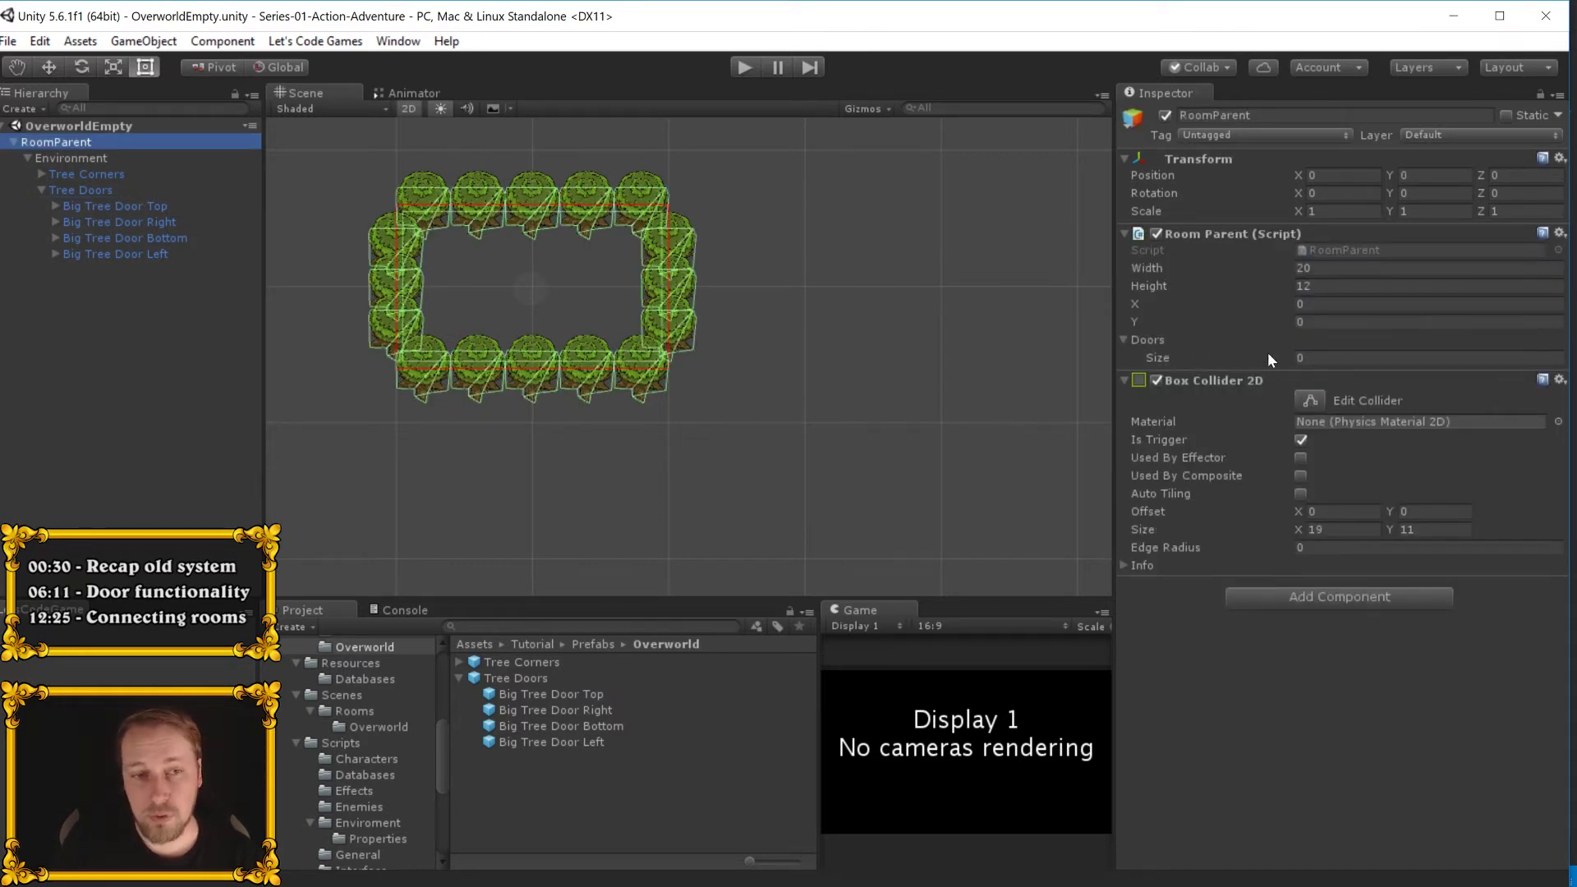
- Remove the public keyword from RoomParent's Doors field and save the script
{"action": "double_click", "coordinate": [1340, 250]}
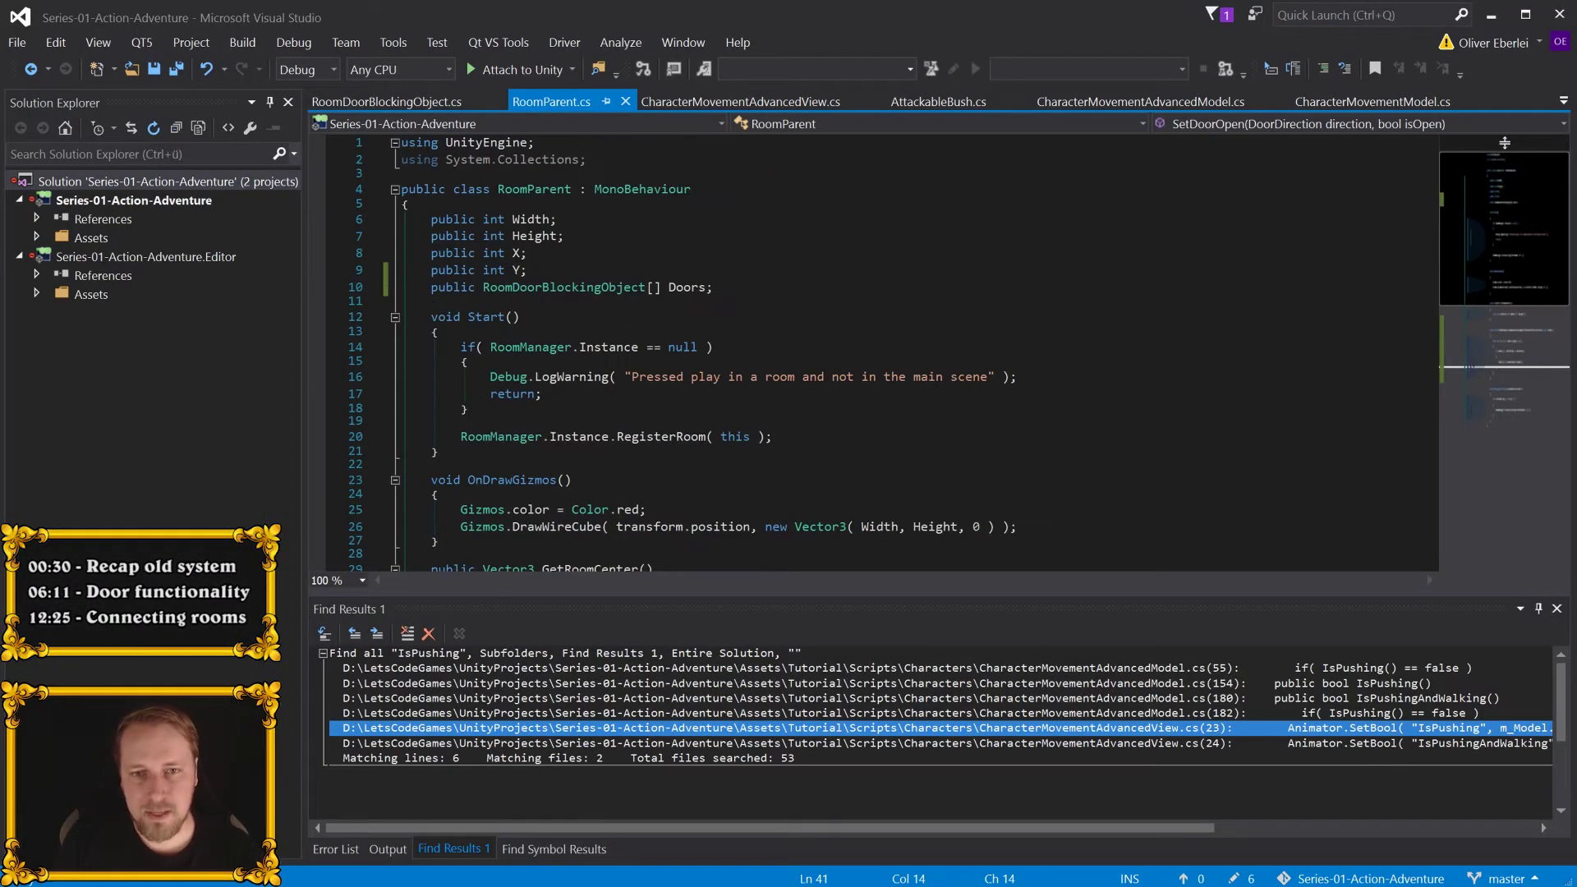
{"action": "double_click", "coordinate": [451, 287]}
{"action": "key", "text": "Delete"}
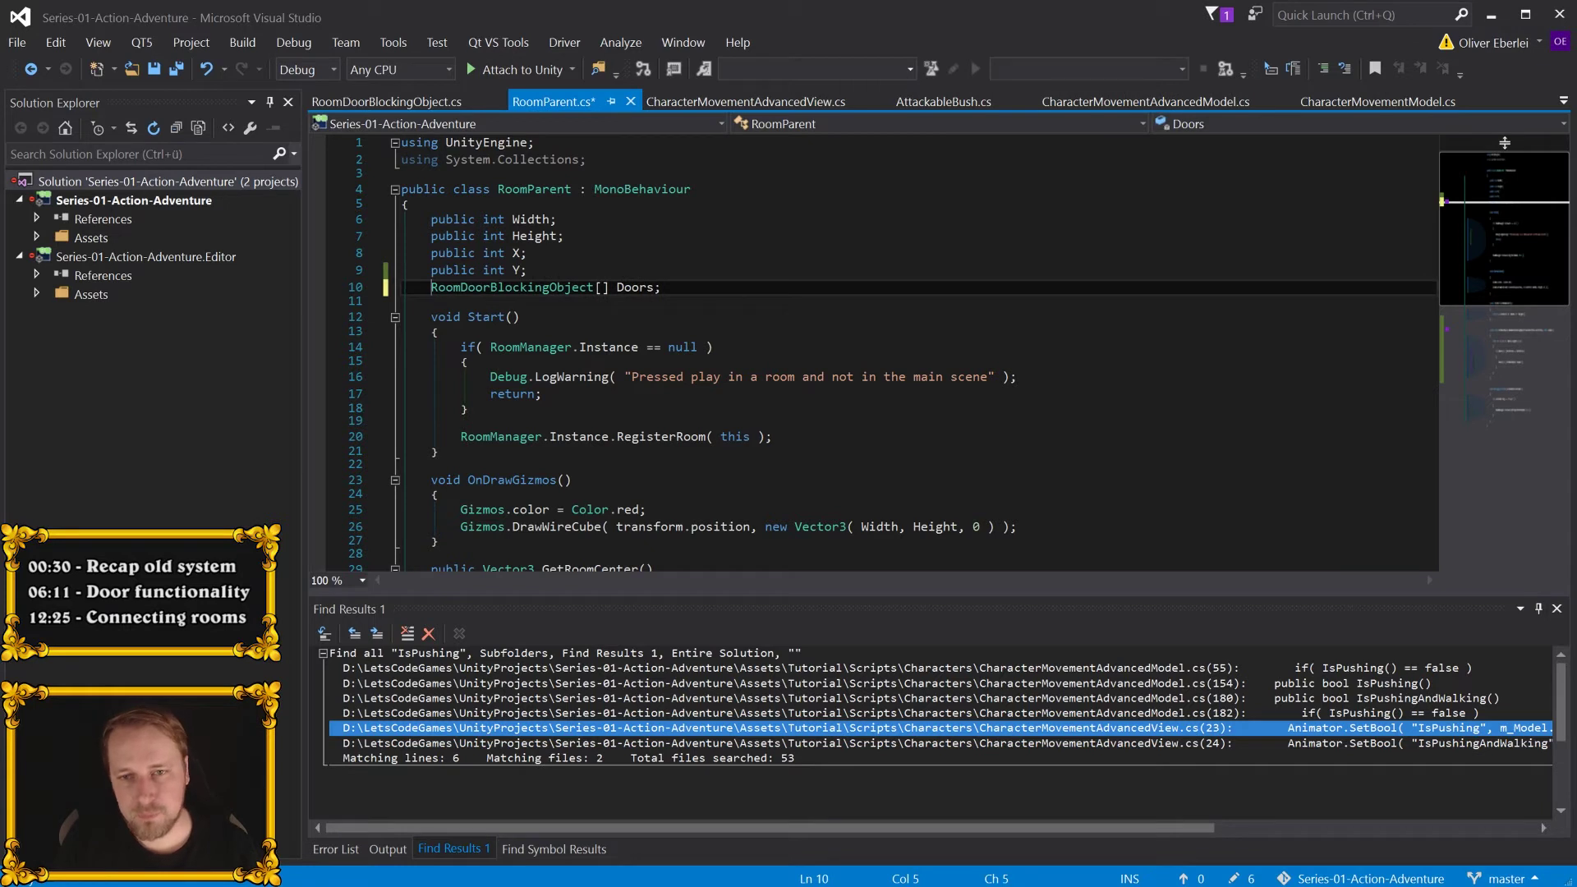
{"action": "key", "text": "ctrl+s"}
- In Start, assign Doors = GetComponentInChildren<RoomDoorBlockingObject> and save
{"action": "left_click", "coordinate": [655, 287]}
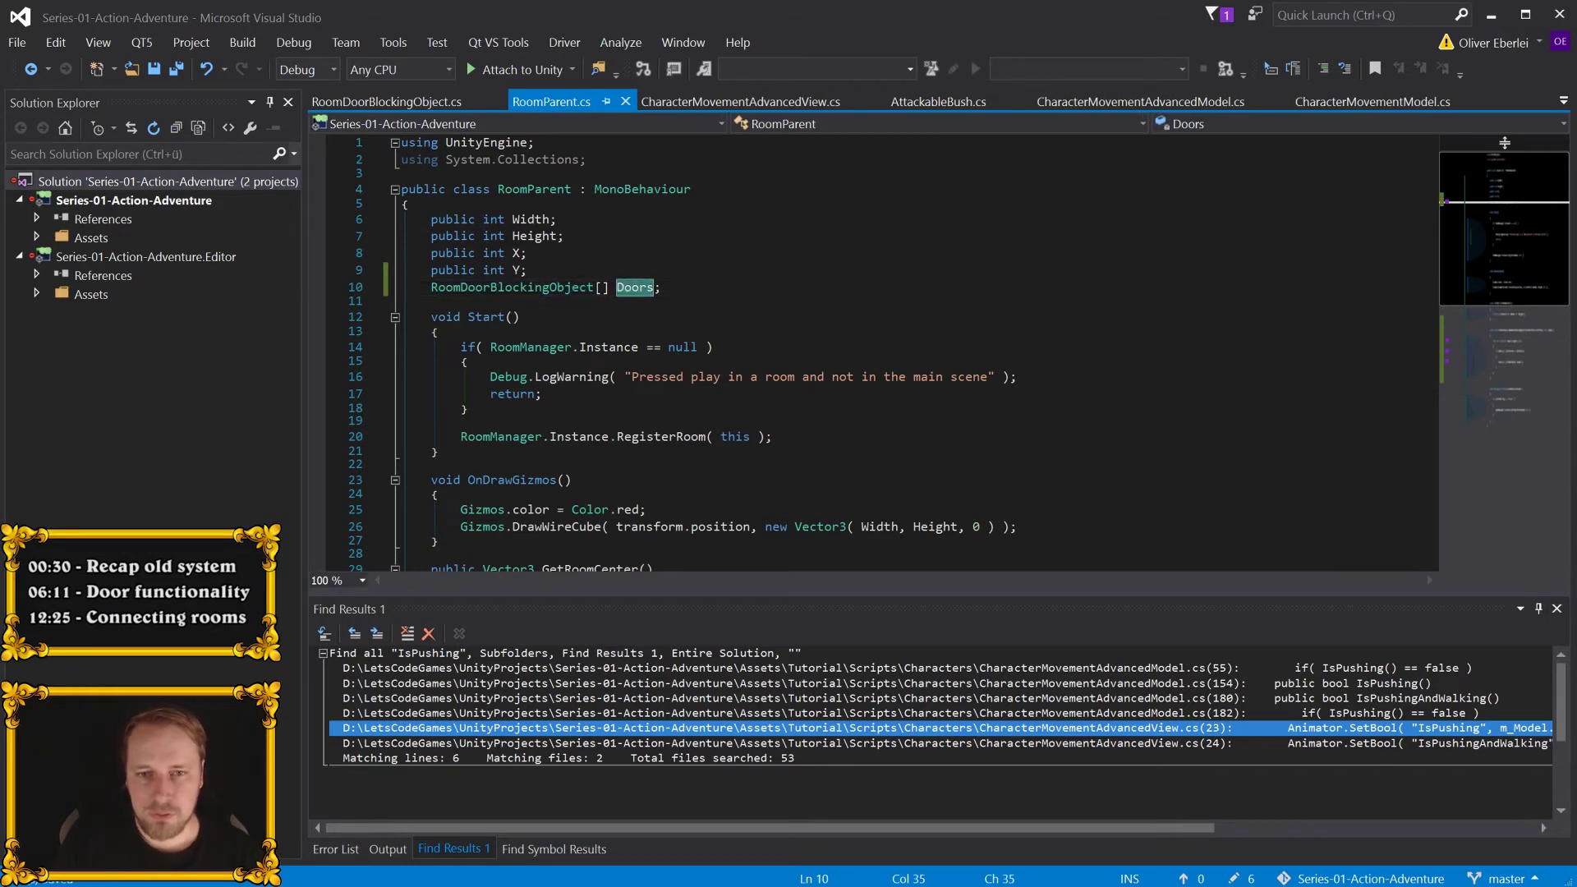
{"action": "left_click", "coordinate": [461, 421]}
{"action": "key", "text": "Return"}
{"action": "type", "text": "Doors"}
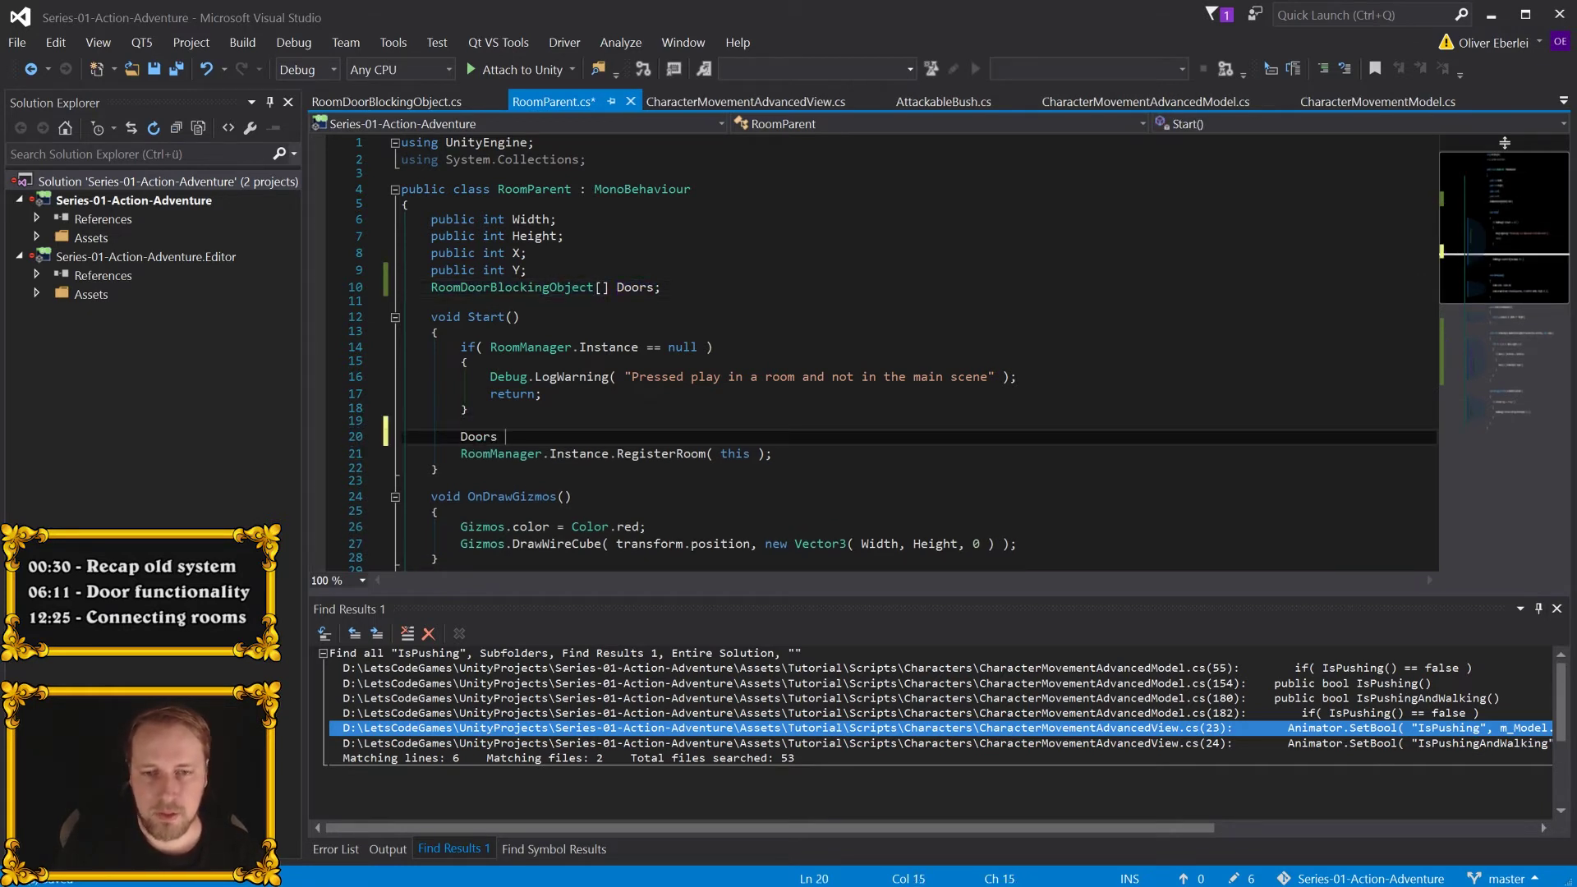
{"action": "type", "text": " = GetCo"}
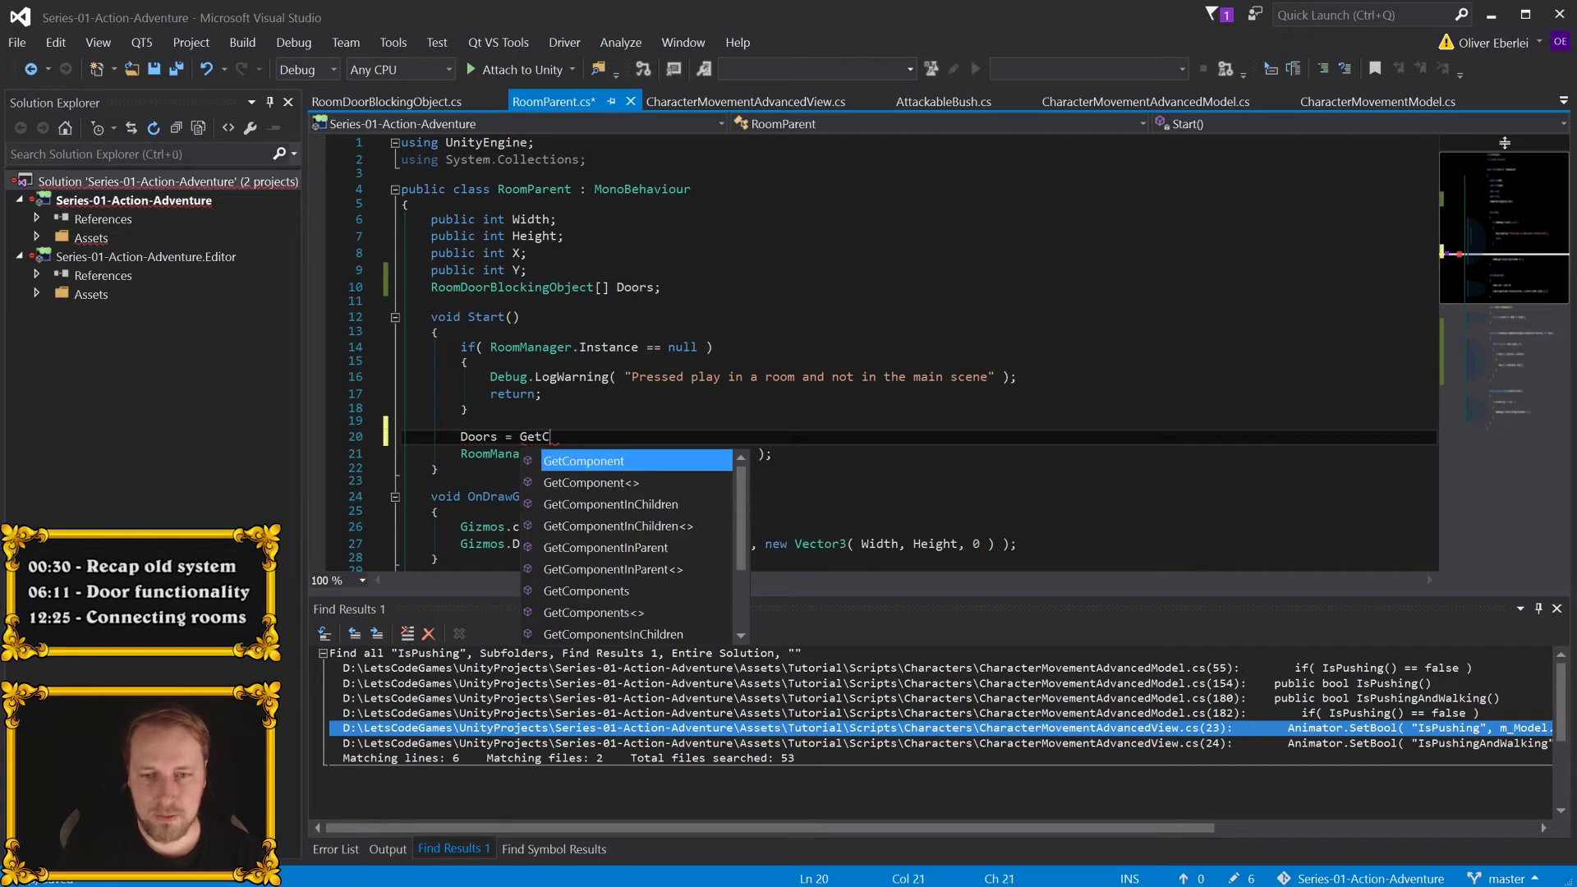
{"action": "type", "text": "mponentI"}
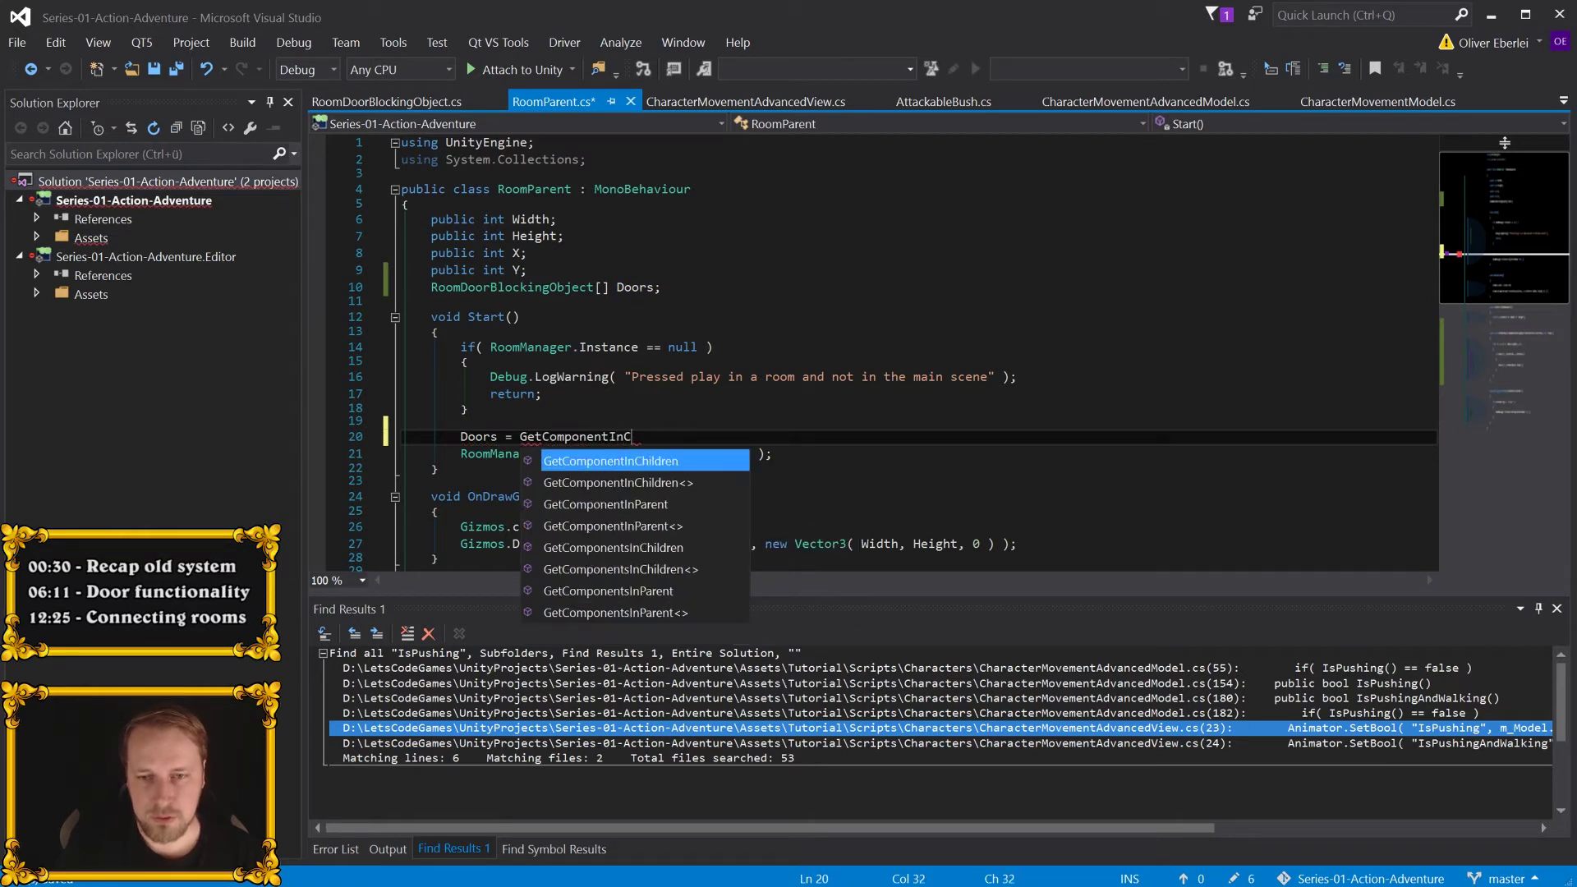
{"action": "type", "text": "nC"}
{"action": "key", "text": "Tab"}
{"action": "type", "text": "<"}
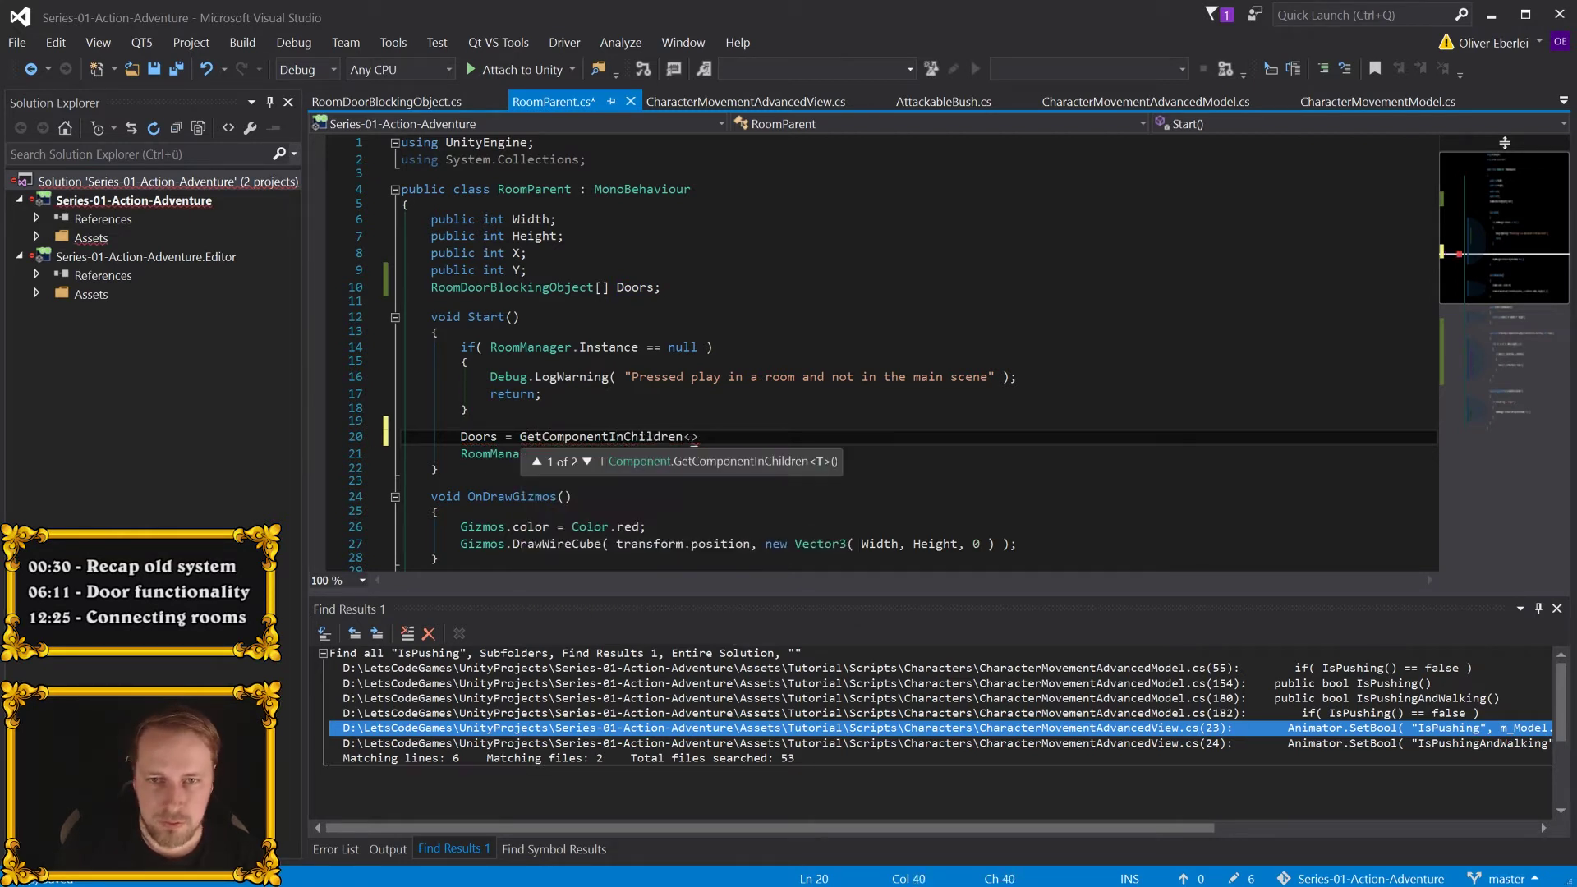
{"action": "type", "text": " RoomDoorBlockingObject"}
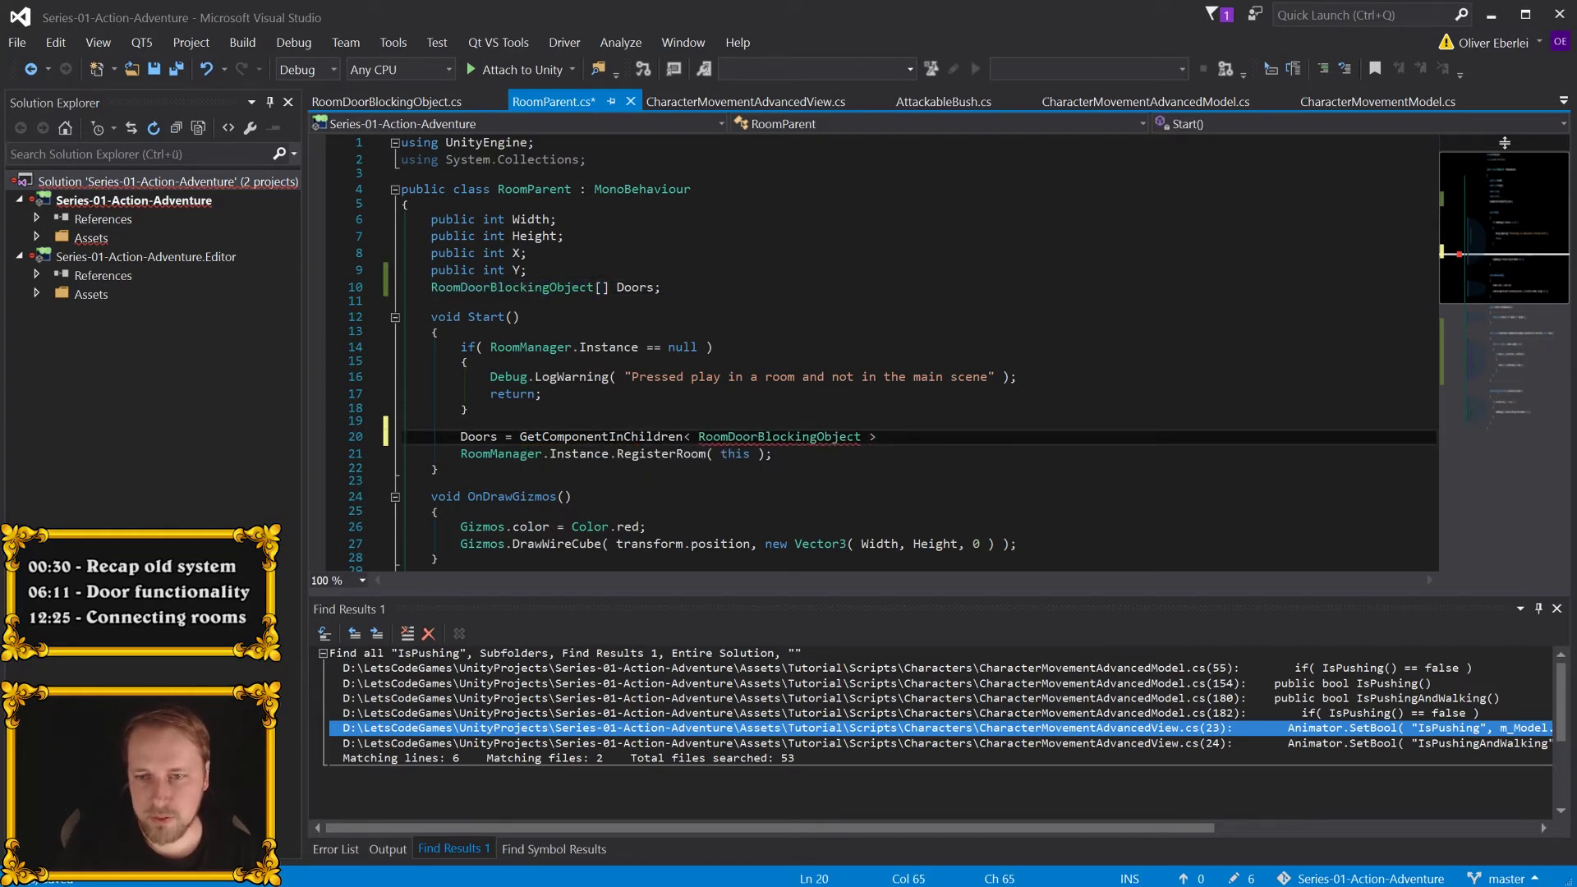
{"action": "type", "text": " ;"}
{"action": "key", "text": "ctrl+s"}
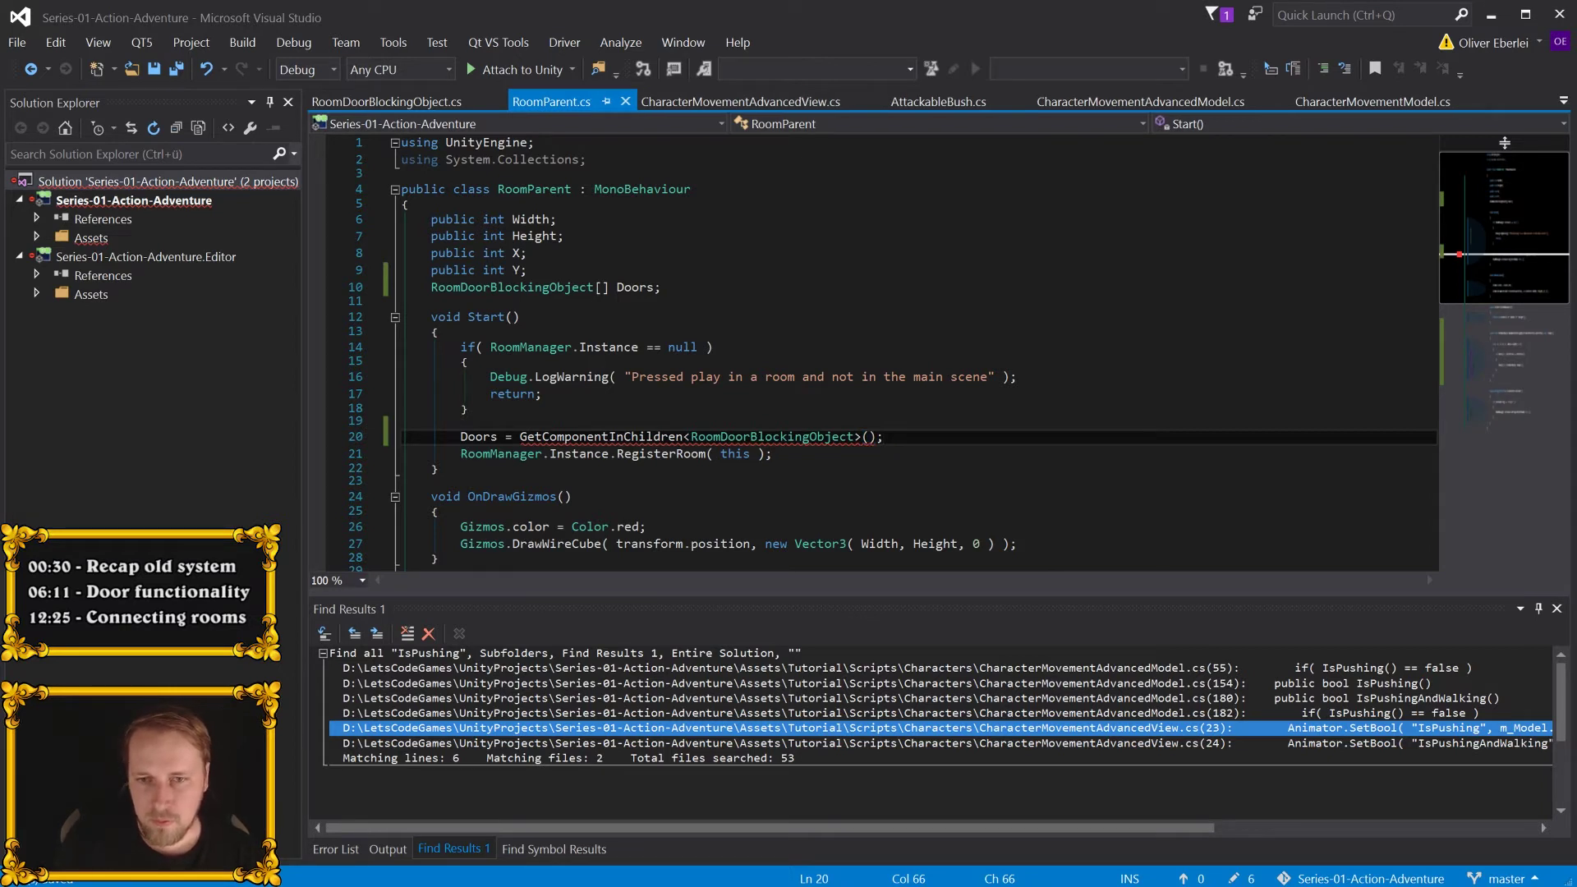
- Pluralise the call to GetComponentsInChildren, add a blank line after it, save, and return to Unity
{"action": "left_click", "coordinate": [609, 436]}
{"action": "type", "text": "s"}
{"action": "key", "text": "ctrl+s"}
{"action": "key", "text": "End"}
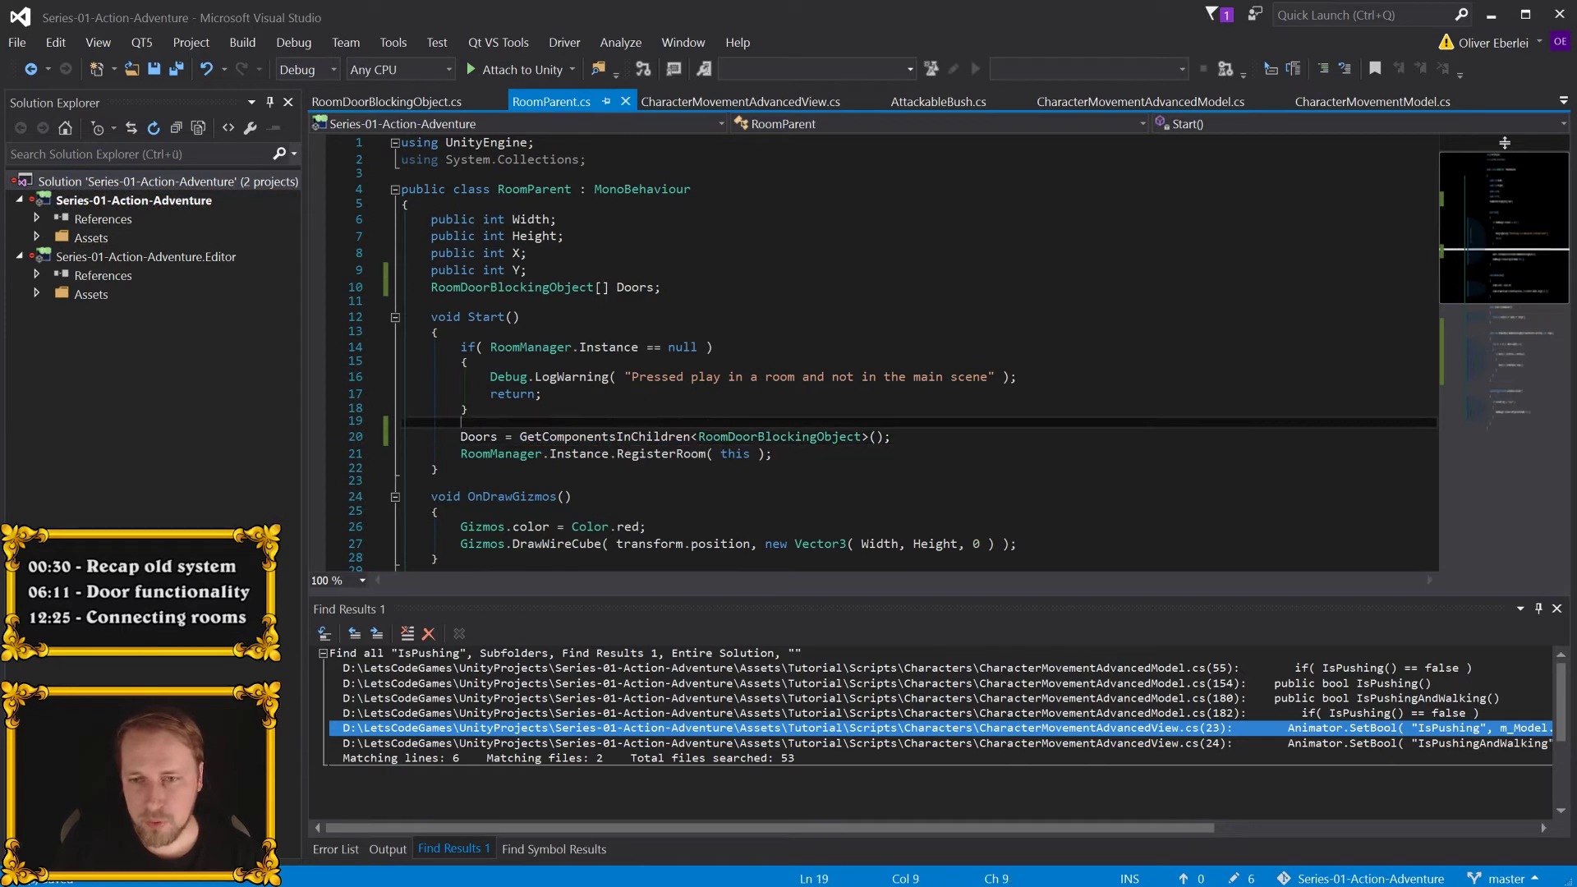
{"action": "key", "text": "Return"}
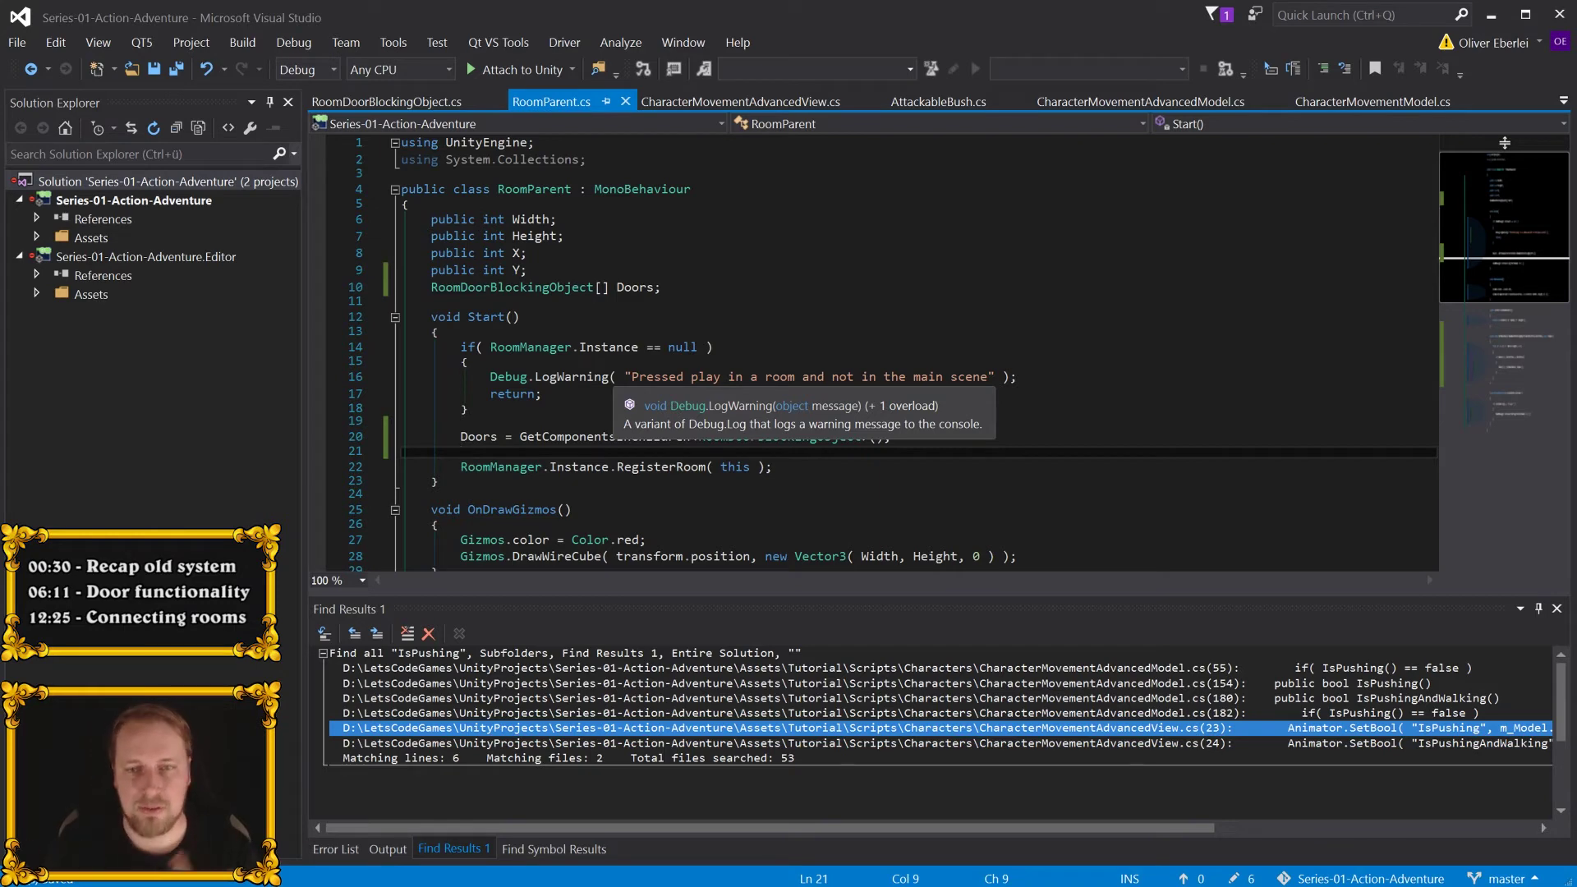
{"action": "scroll", "coordinate": [871, 353], "scroll_direction": "down", "scroll_amount": 2}
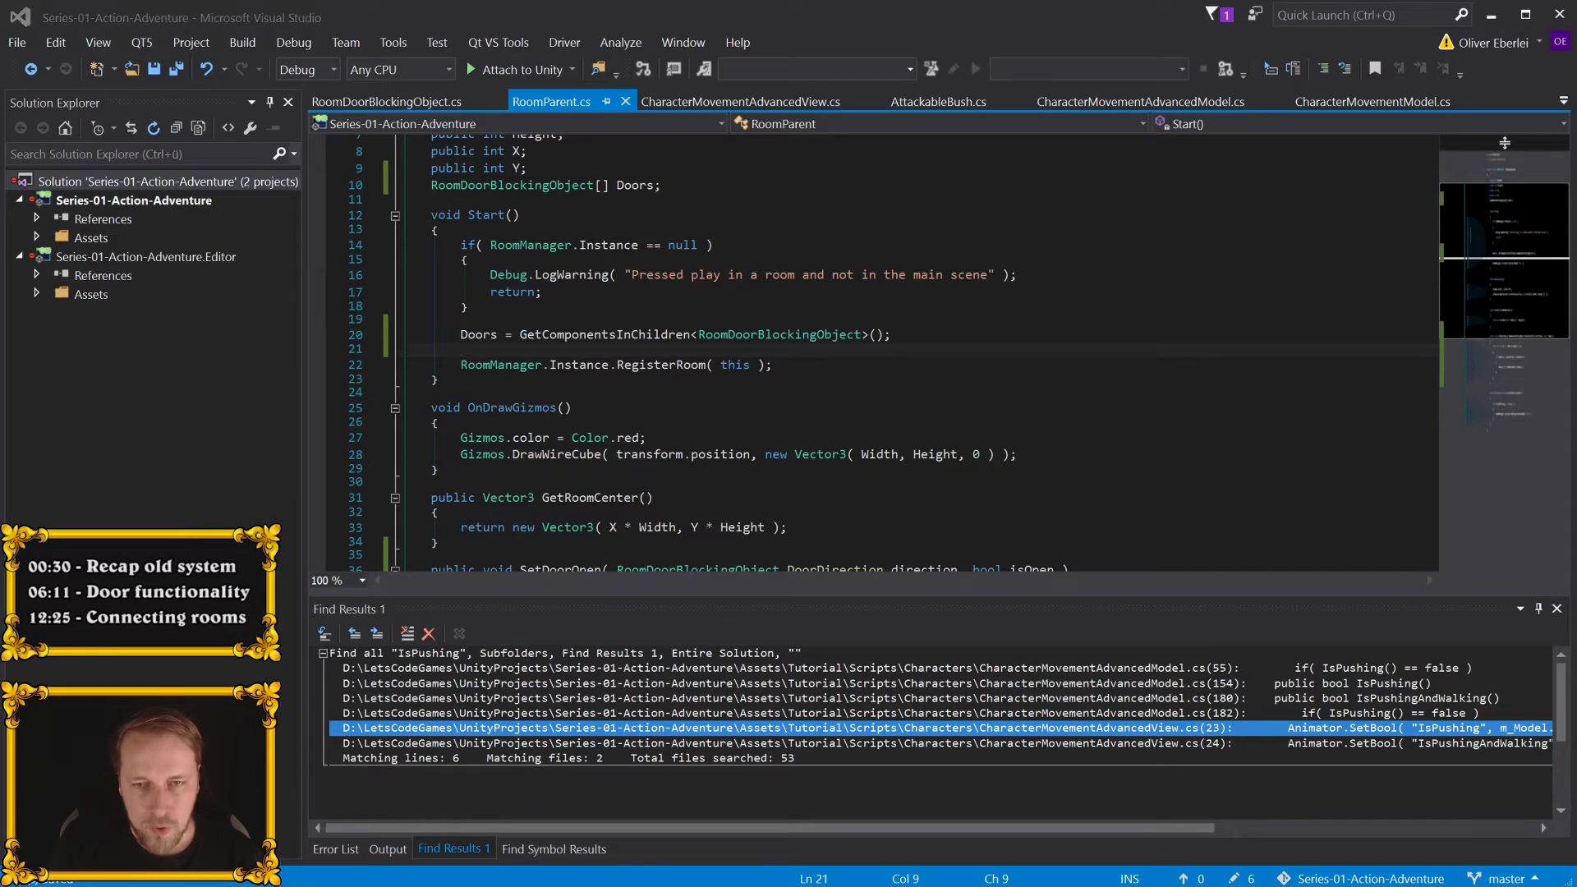
{"action": "key", "text": "alt+Tab"}
- Open the Game scene from the Scenes folder
{"action": "scroll", "coordinate": [372, 767], "scroll_direction": "up", "scroll_amount": 3}
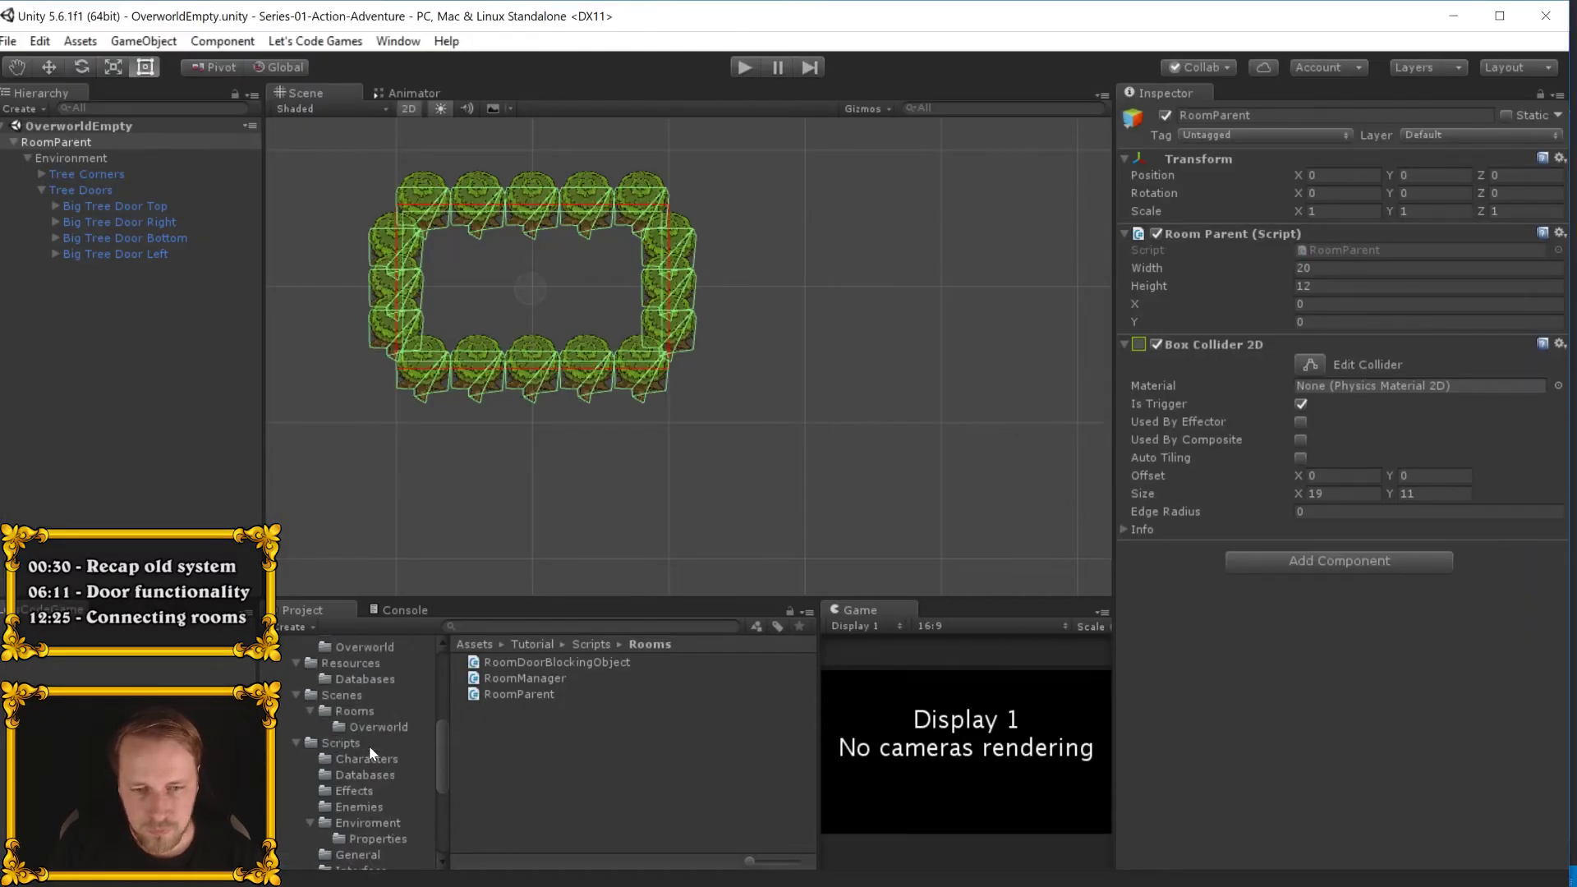
{"action": "left_click", "coordinate": [352, 698]}
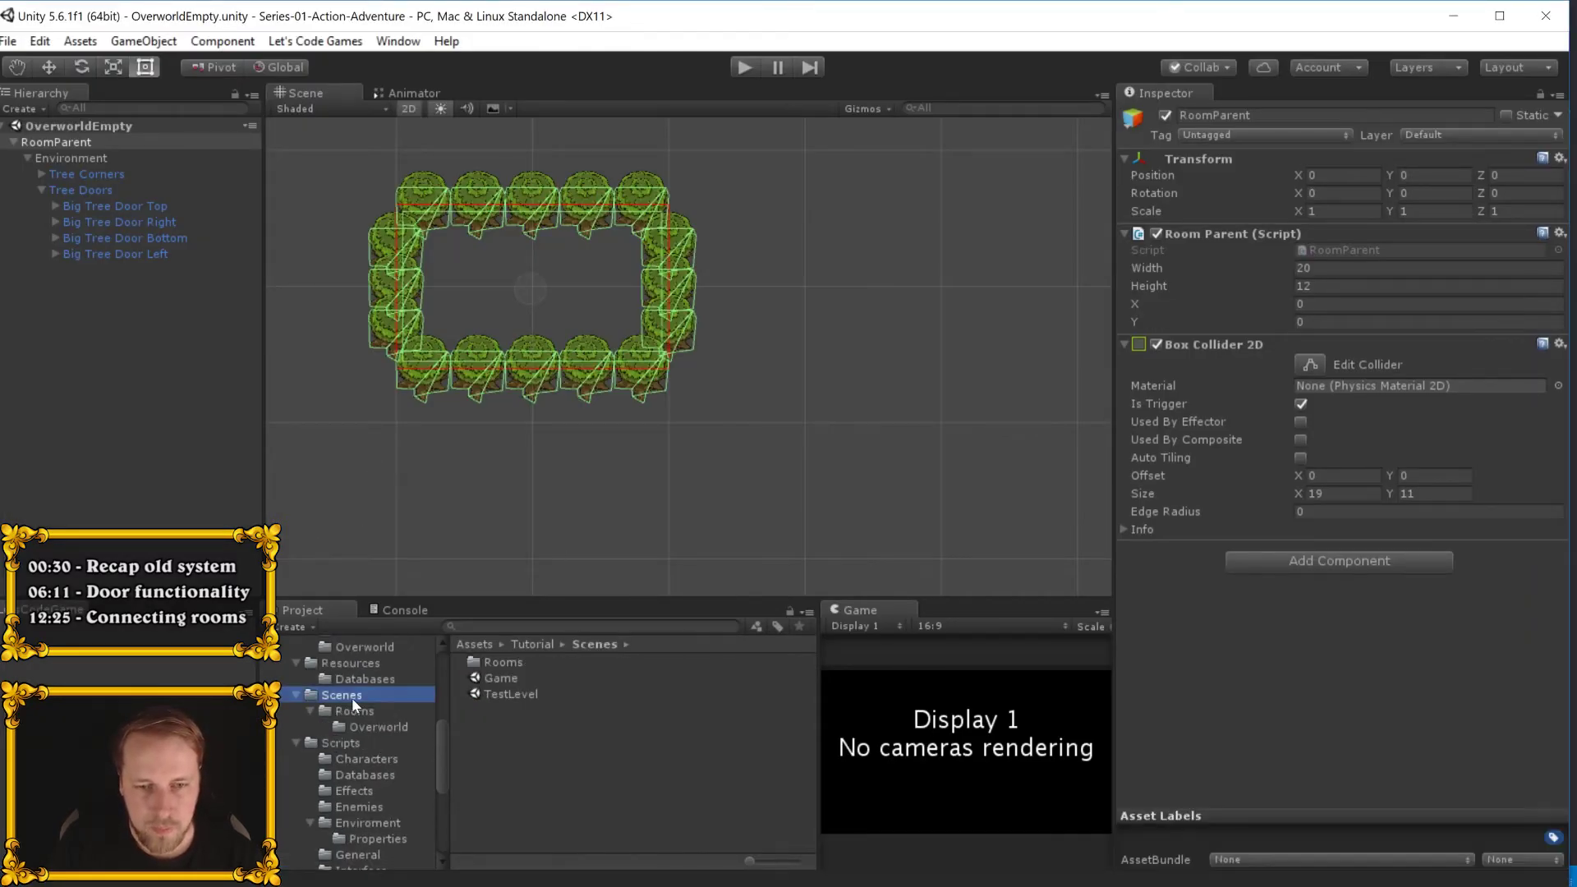
{"action": "double_click", "coordinate": [490, 680]}
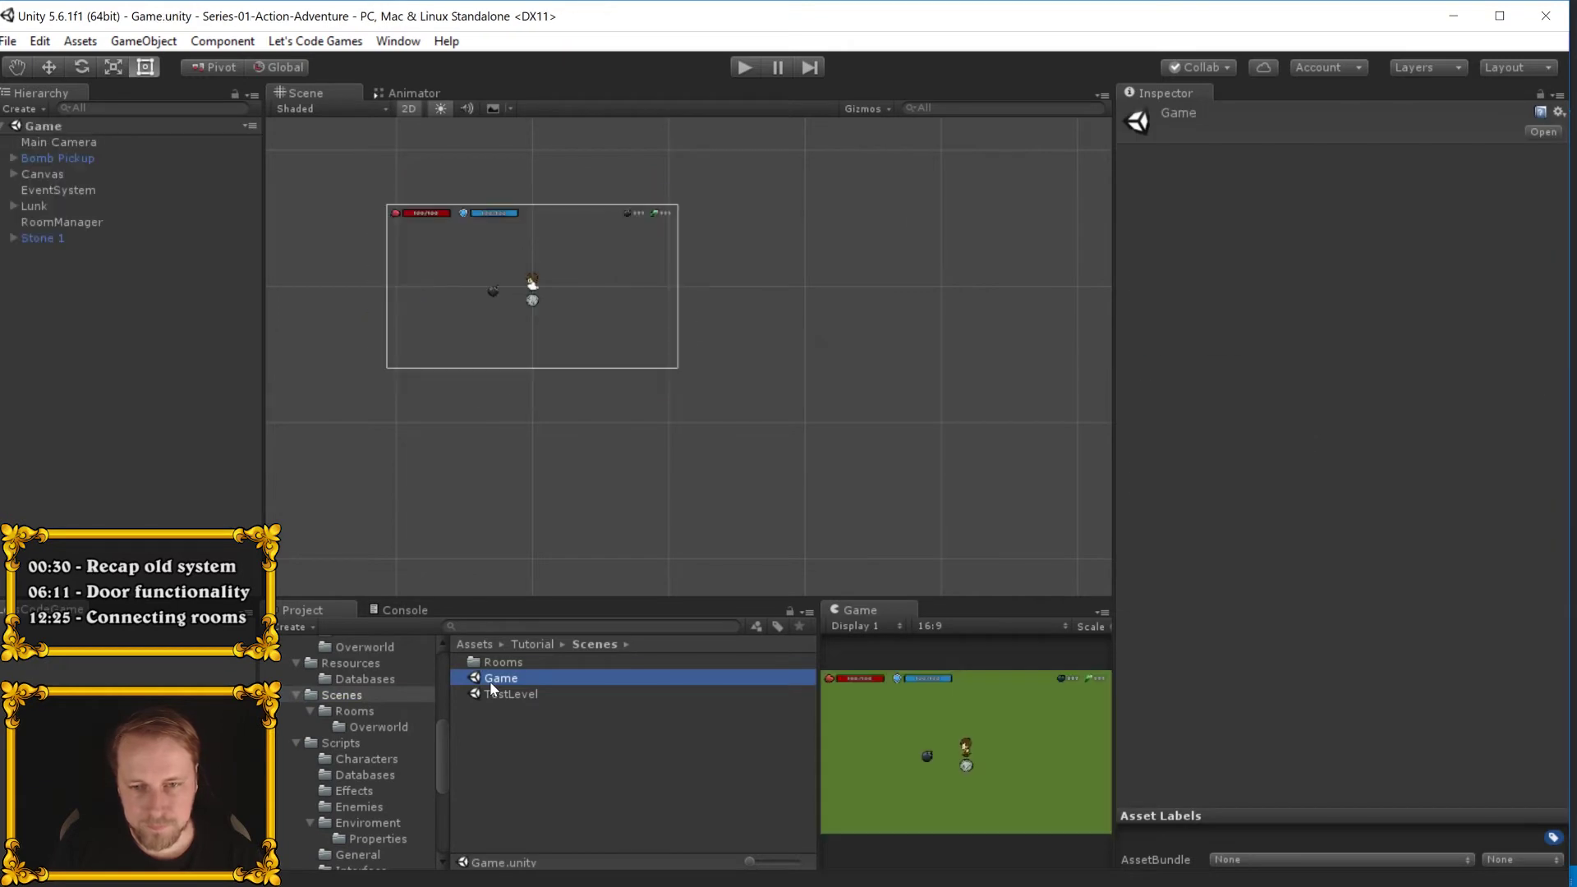
- Play-test the scene twice to watch start and end rooms load, then open the RoomManager script
{"action": "left_click", "coordinate": [744, 67]}
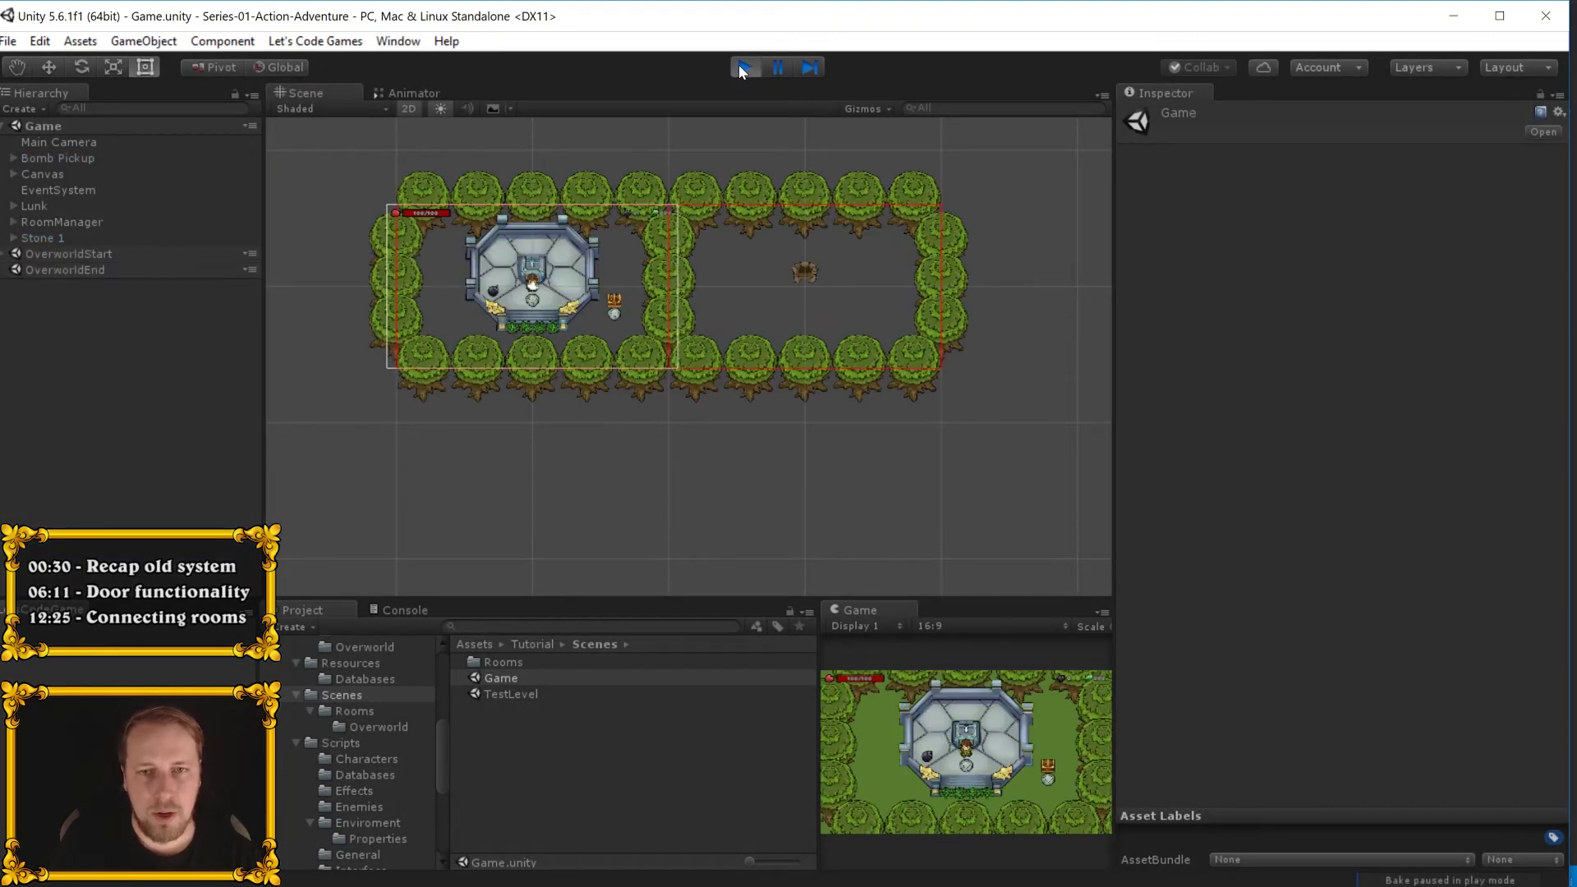
{"action": "left_click", "coordinate": [742, 68]}
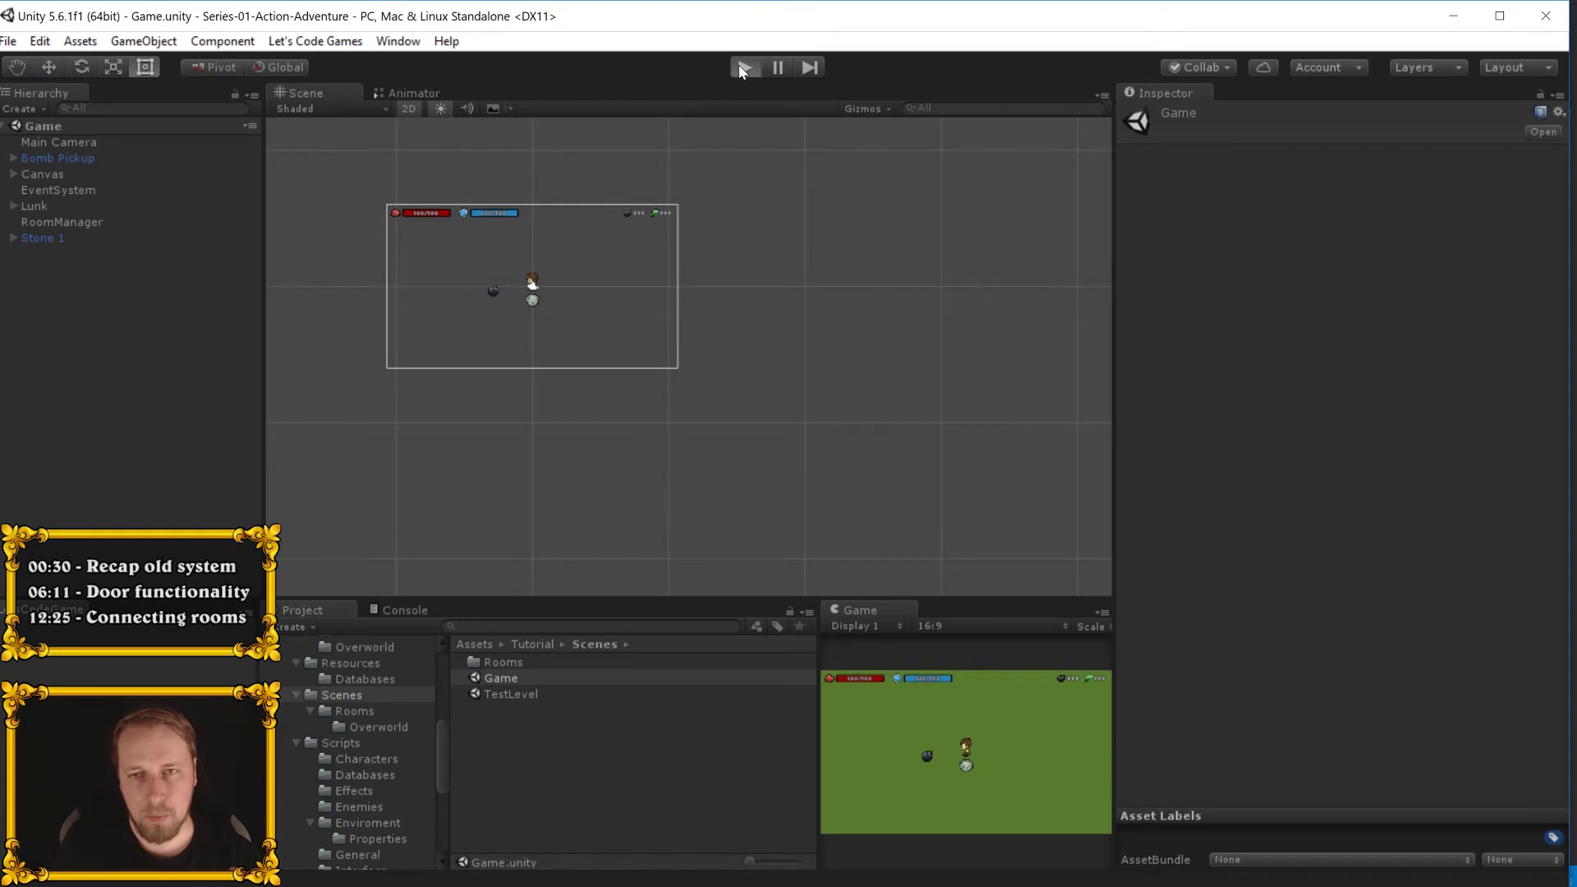
{"action": "left_click", "coordinate": [742, 69]}
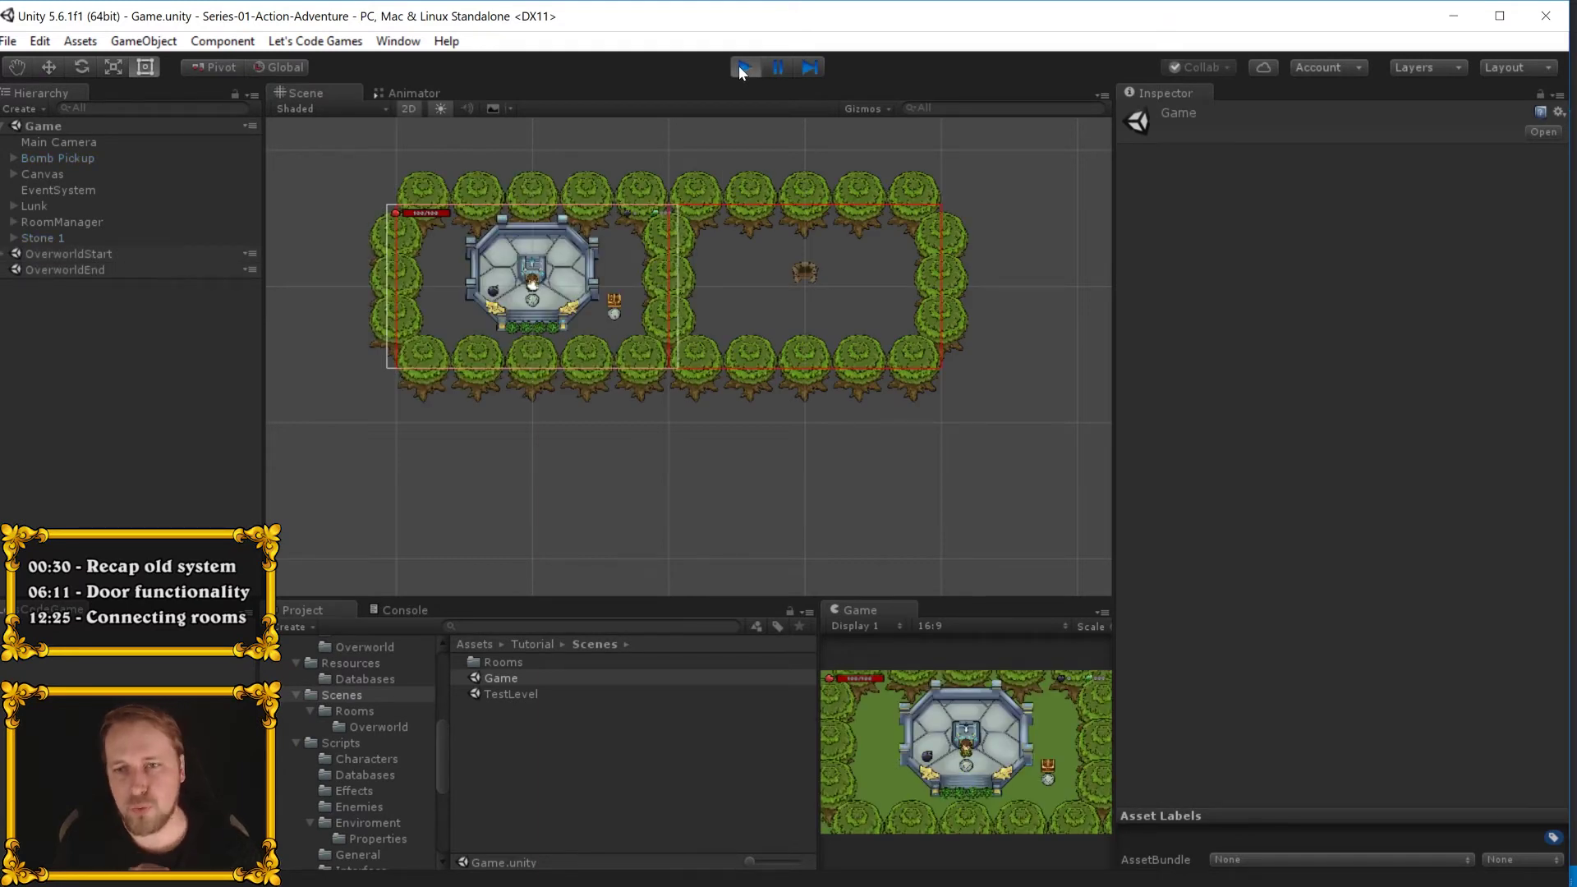
{"action": "left_click", "coordinate": [742, 68]}
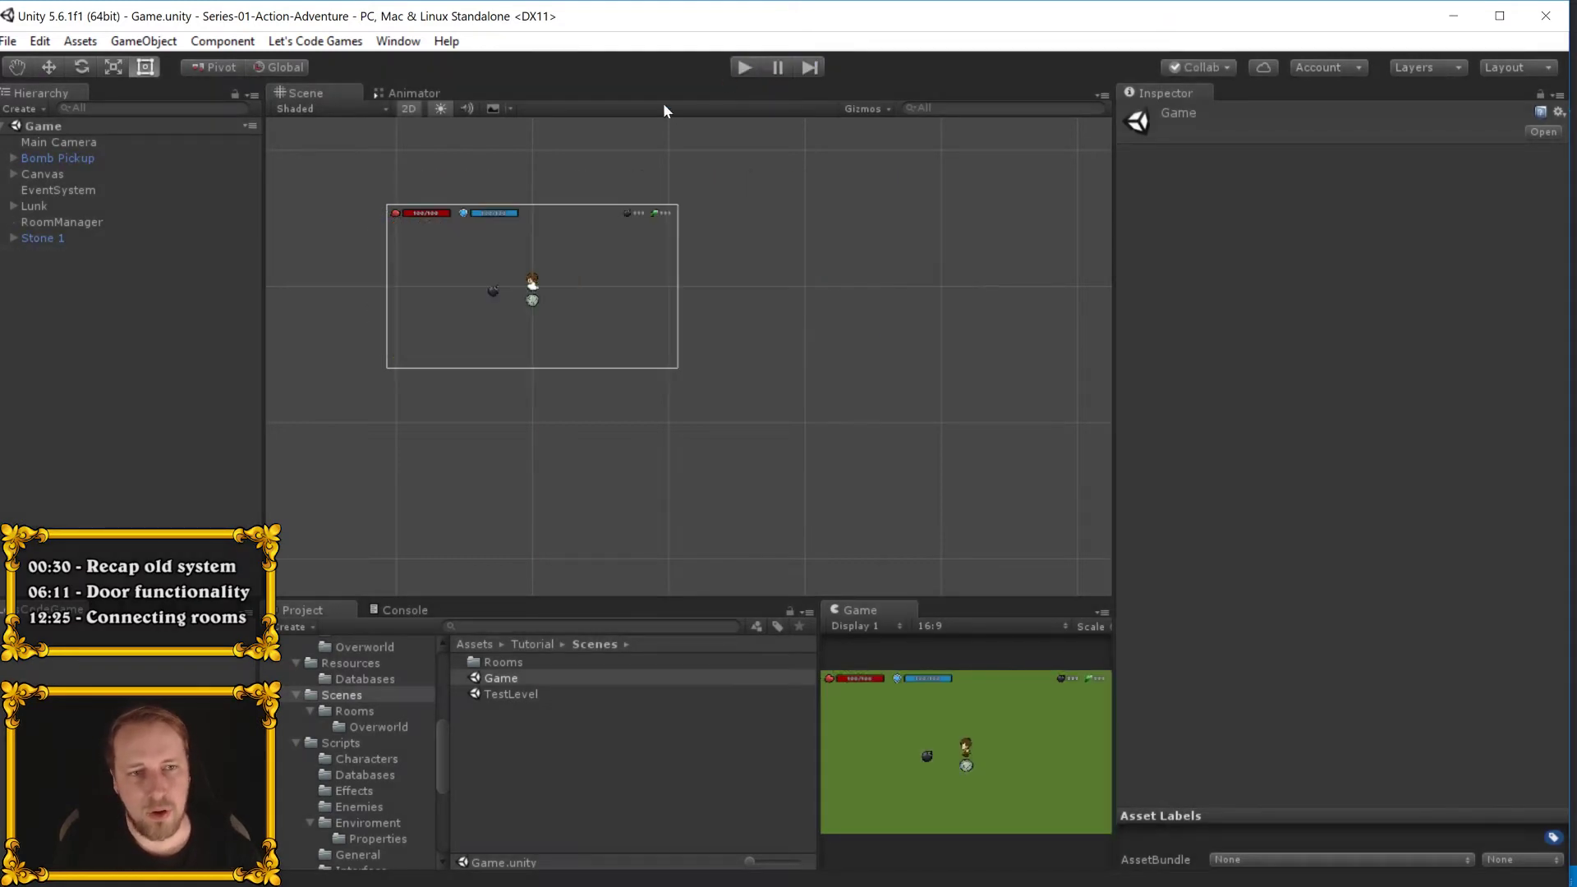
{"action": "left_click", "coordinate": [57, 222]}
{"action": "double_click", "coordinate": [1377, 249]}
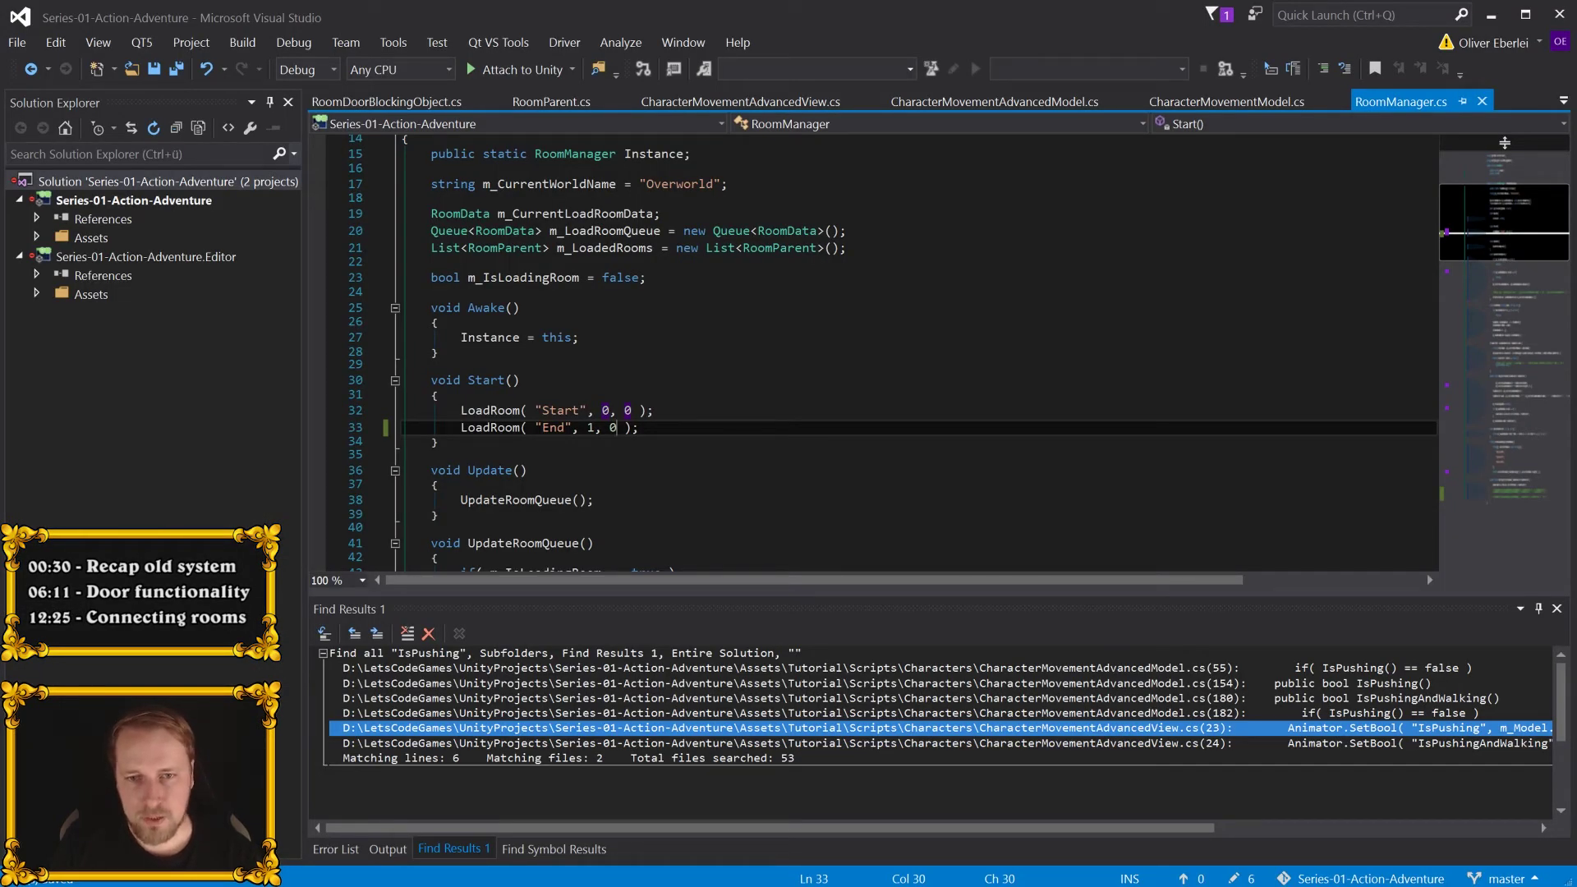
- Navigate from the Start room's LoadRoom call to the RoomData class definition
{"action": "key", "text": "ctrl+z"}
{"action": "key", "text": "F12"}
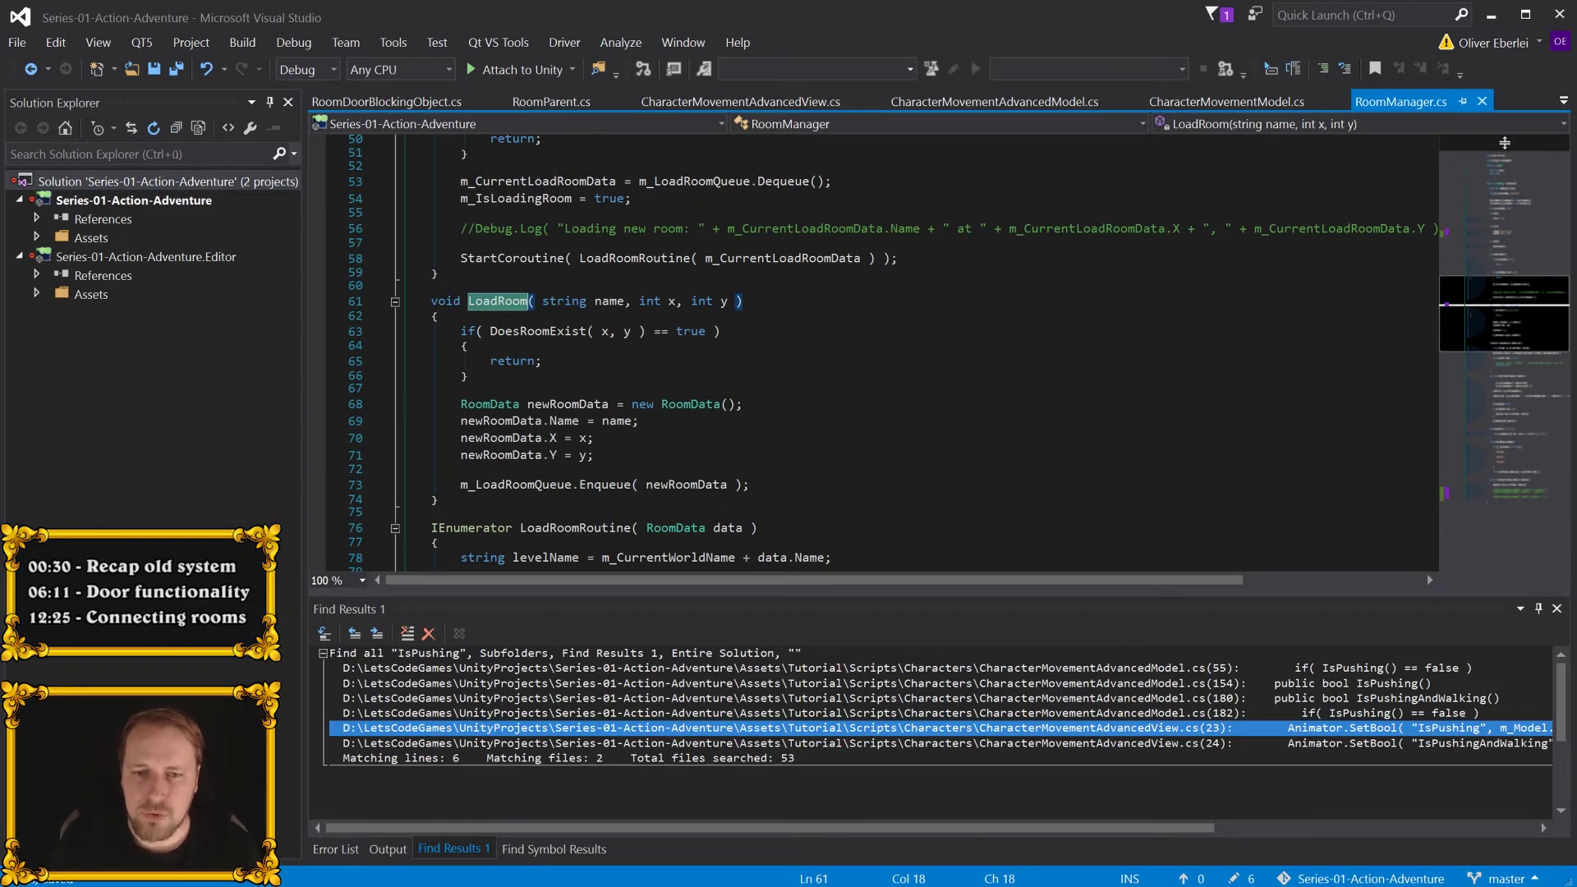
{"action": "scroll", "coordinate": [594, 360], "scroll_direction": "down", "scroll_amount": 5}
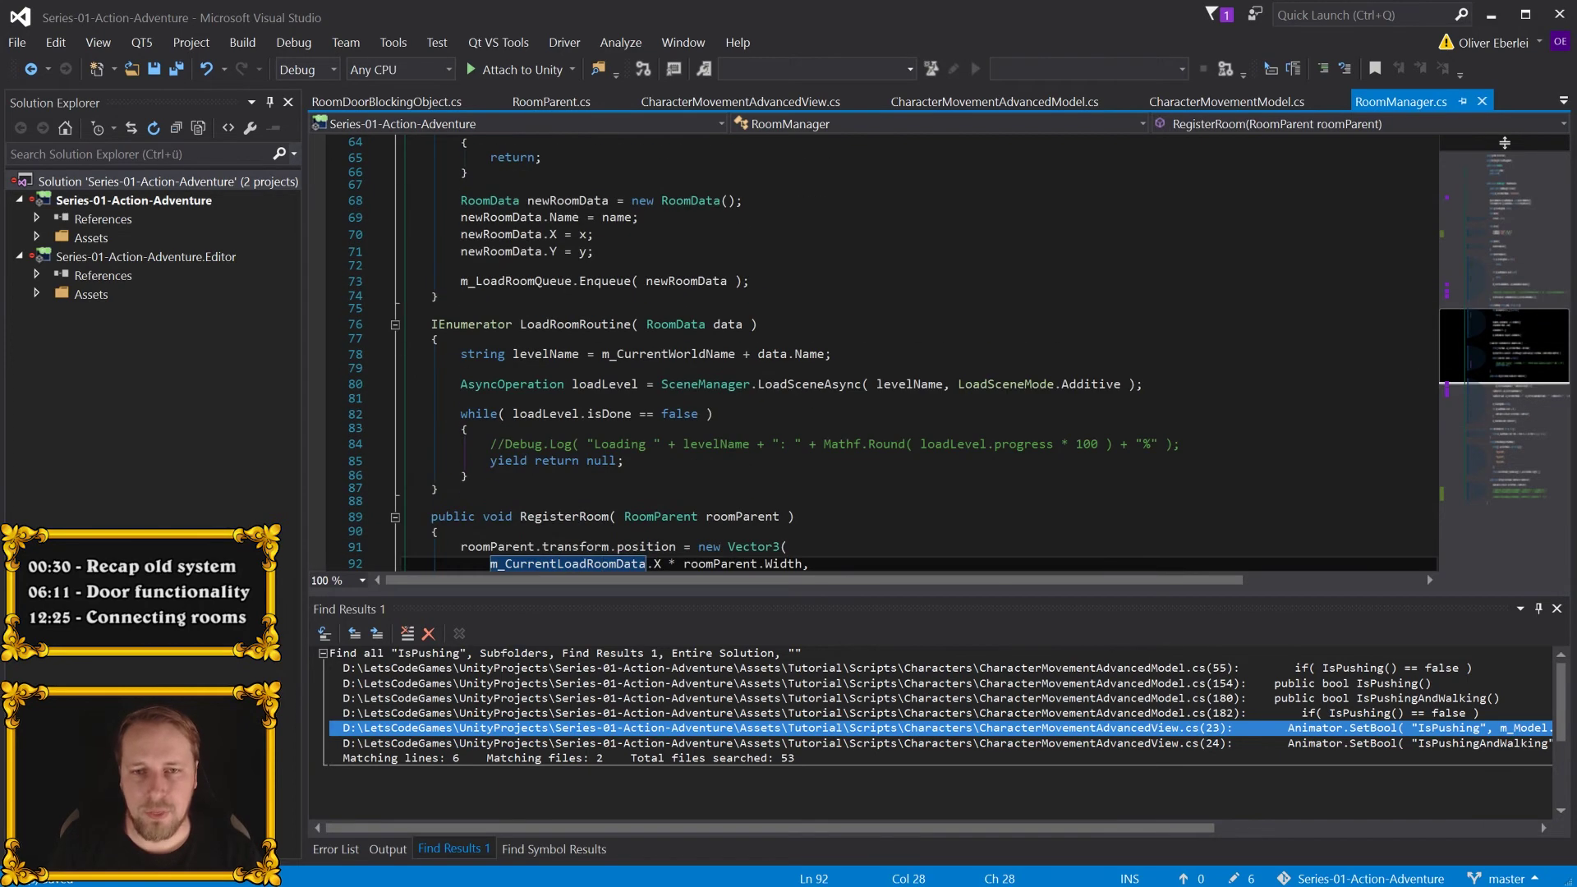
{"action": "scroll", "coordinate": [593, 360], "scroll_direction": "down", "scroll_amount": 4}
{"action": "left_click", "coordinate": [594, 360]}
{"action": "key", "text": "F12"}
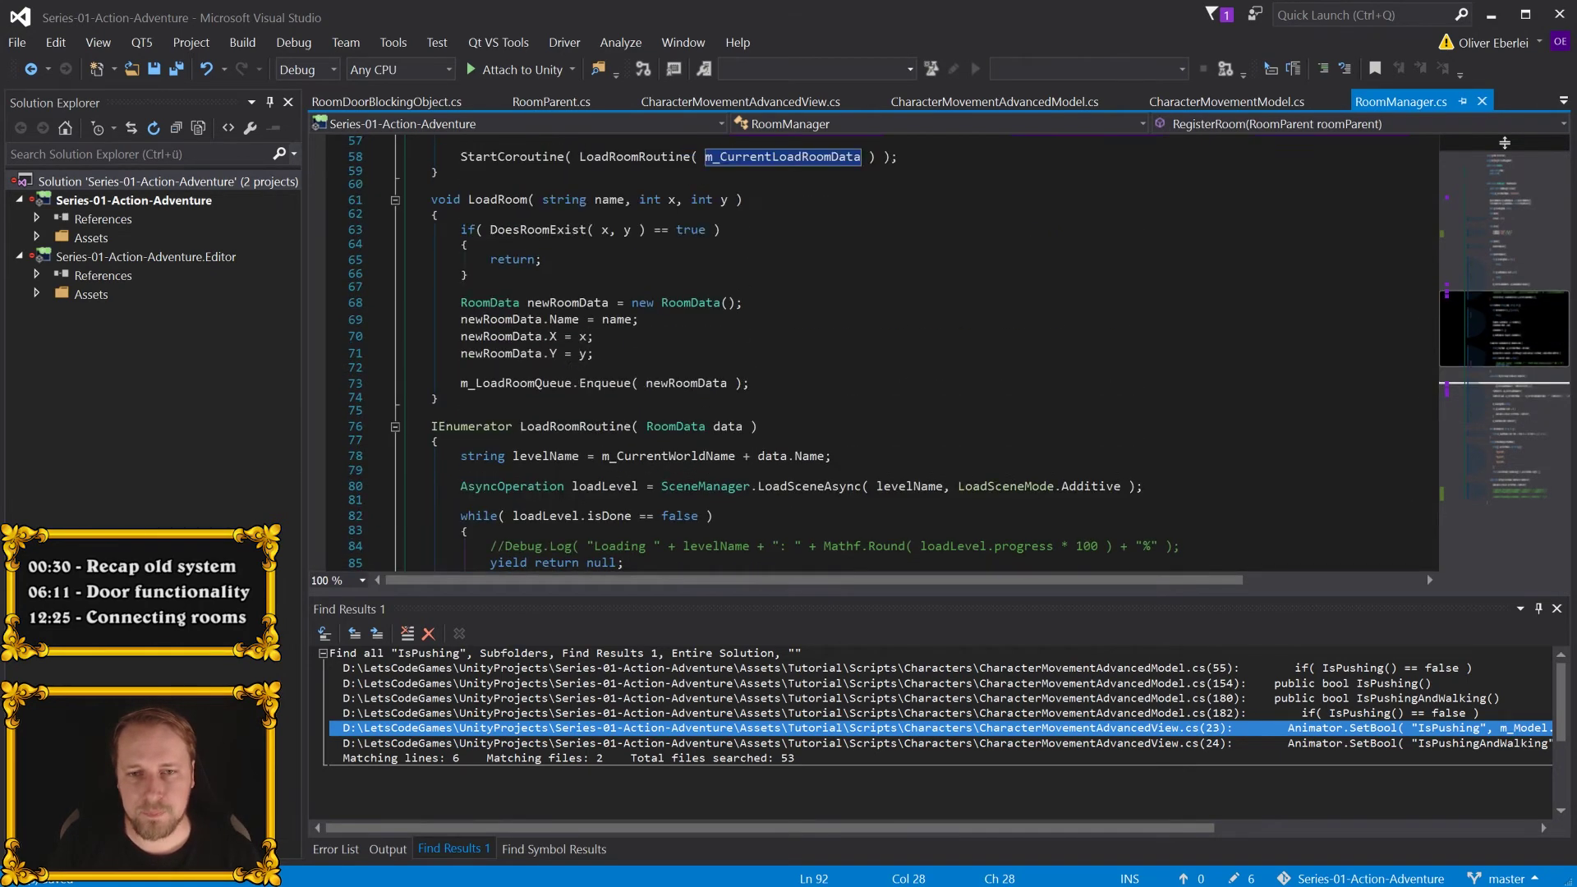
- Add a RoomData field: public List<RoomDoorBlockingObject.DoorDirection> OpenedDoors = new List<...>();
{"action": "key", "text": "Down"}
{"action": "key", "text": "Down"}
{"action": "key", "text": "Down"}
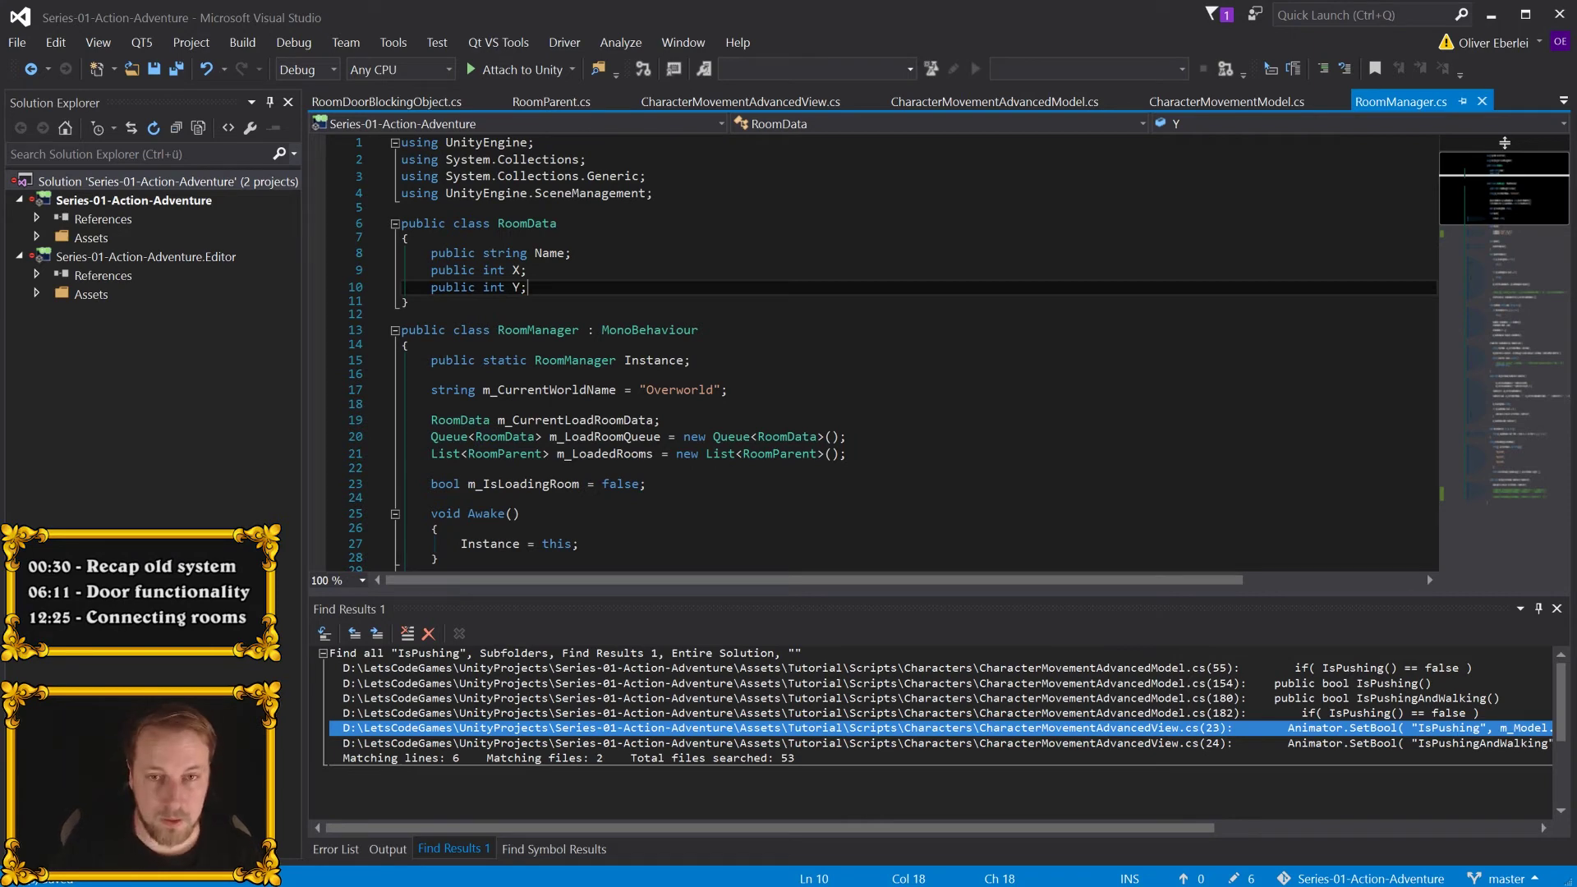
{"action": "key", "text": "Return"}
{"action": "type", "text": "public List<"}
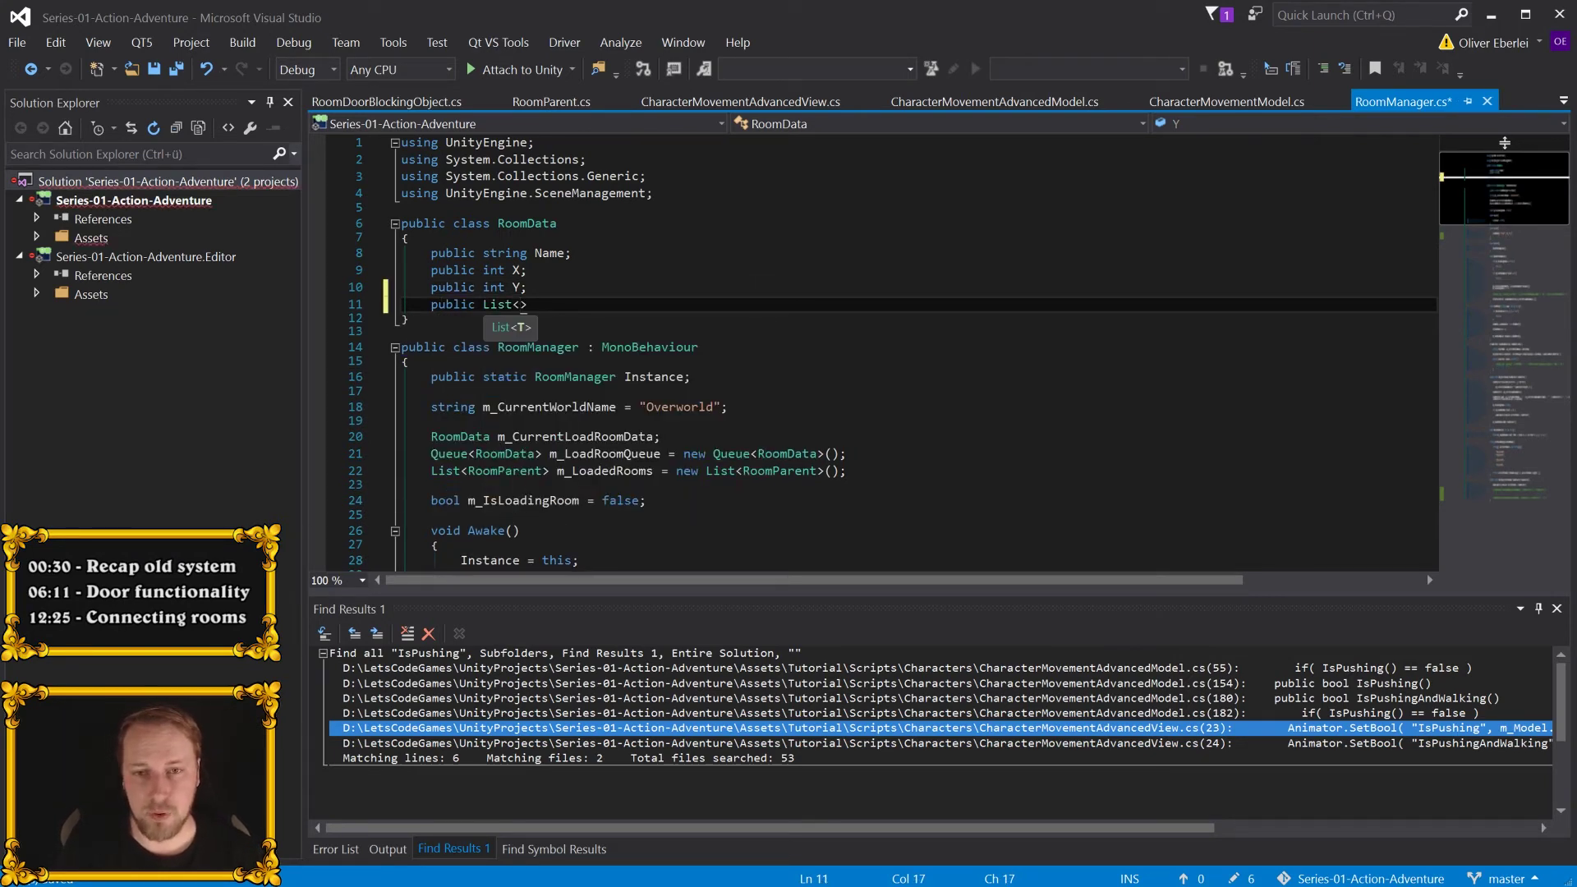
{"action": "type", "text": "Door"}
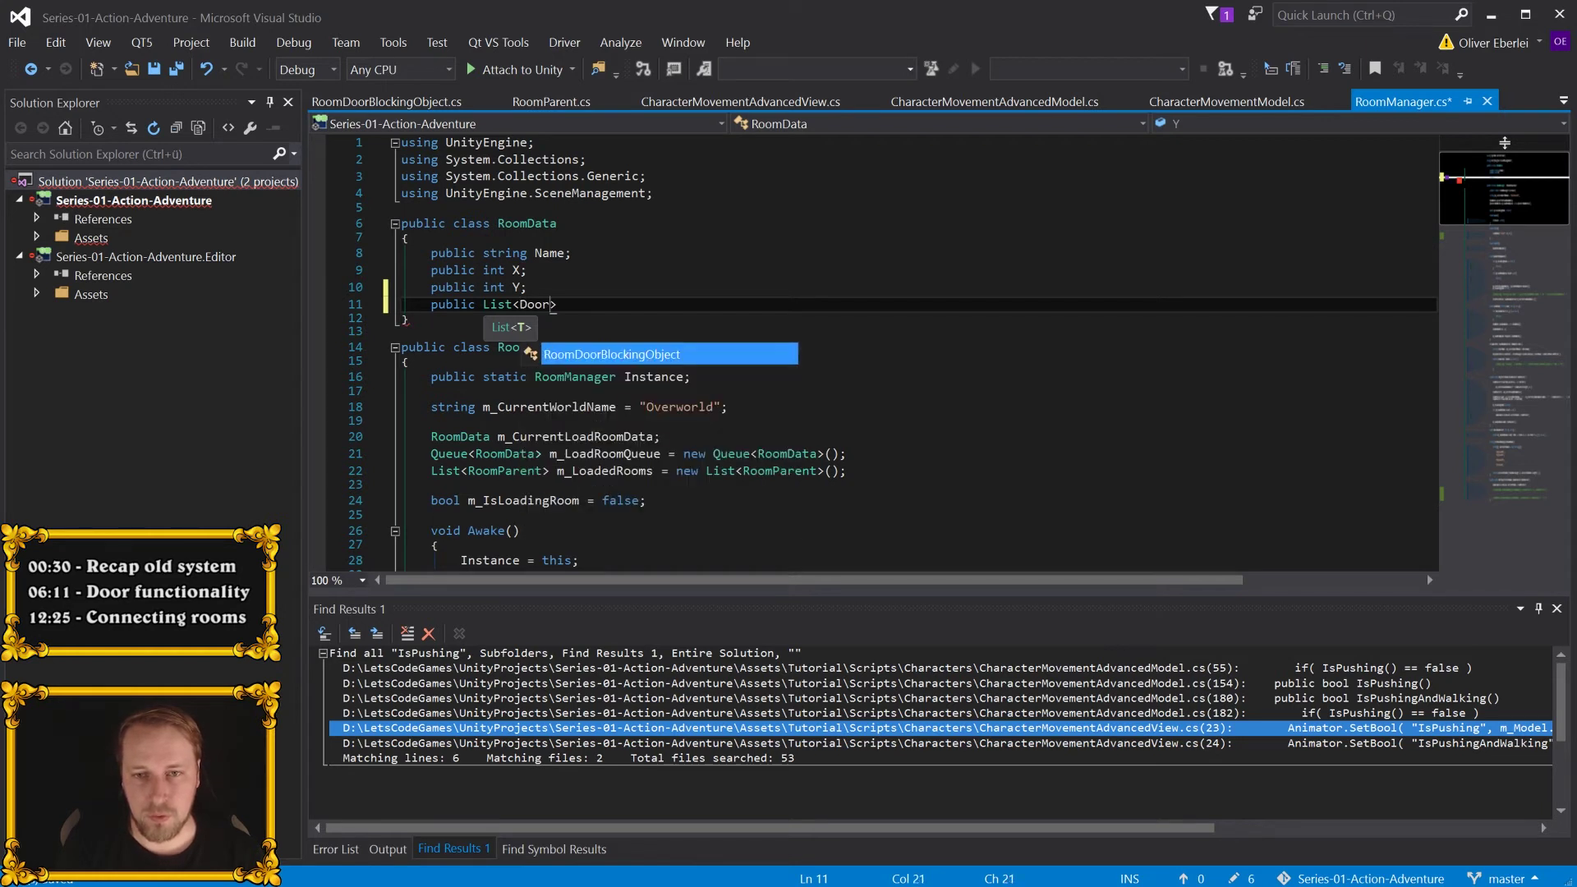
{"action": "key", "text": "Tab"}
{"action": "type", "text": "."}
{"action": "key", "text": "Tab"}
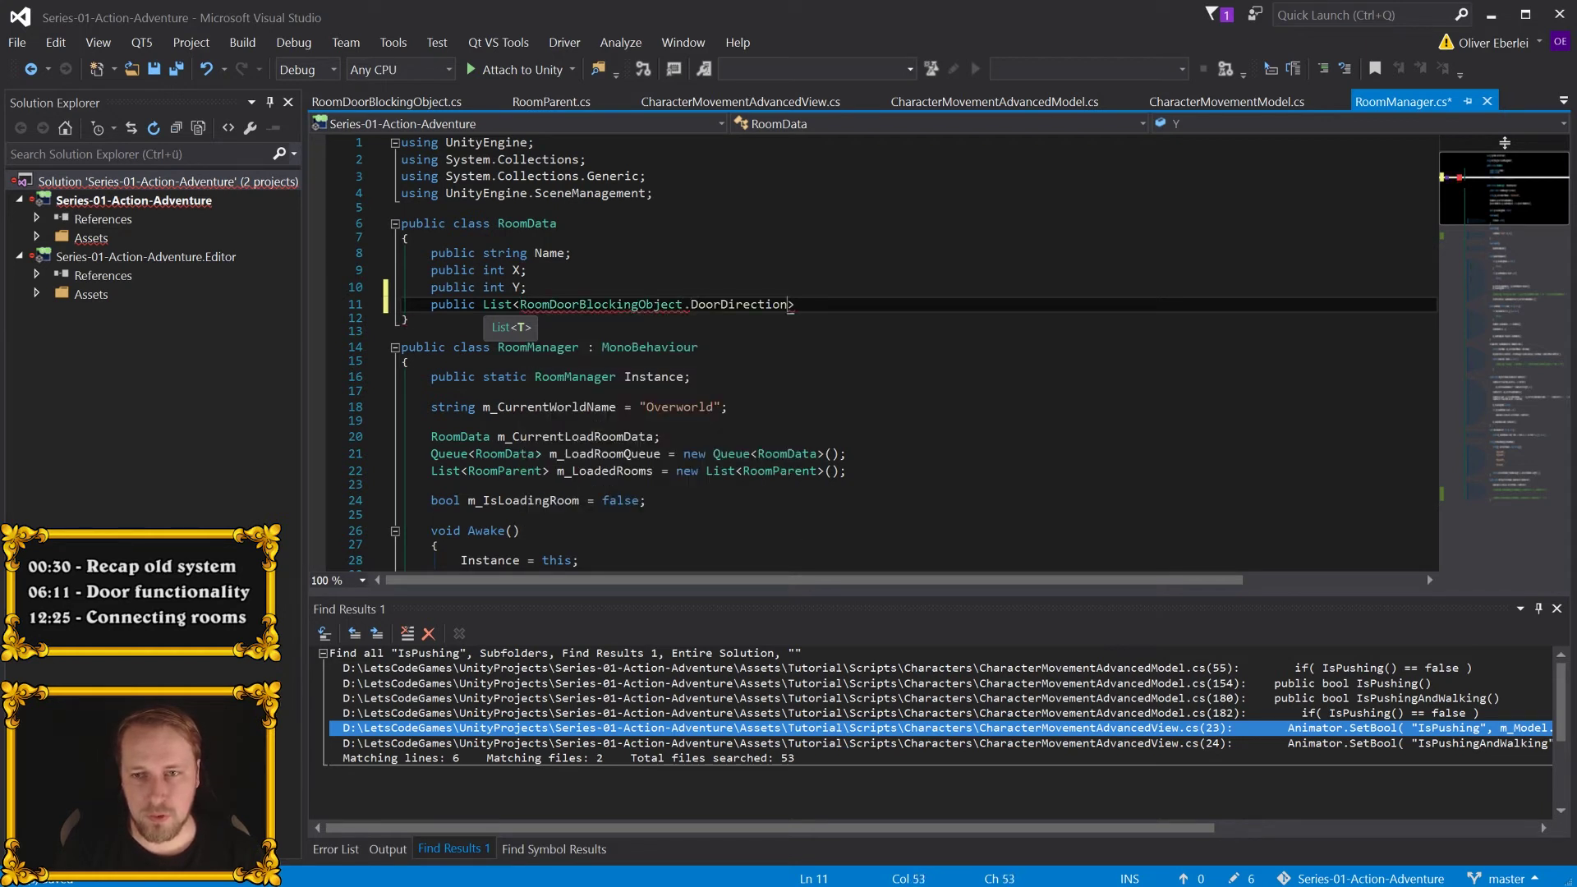
{"action": "type", "text": "> Op"}
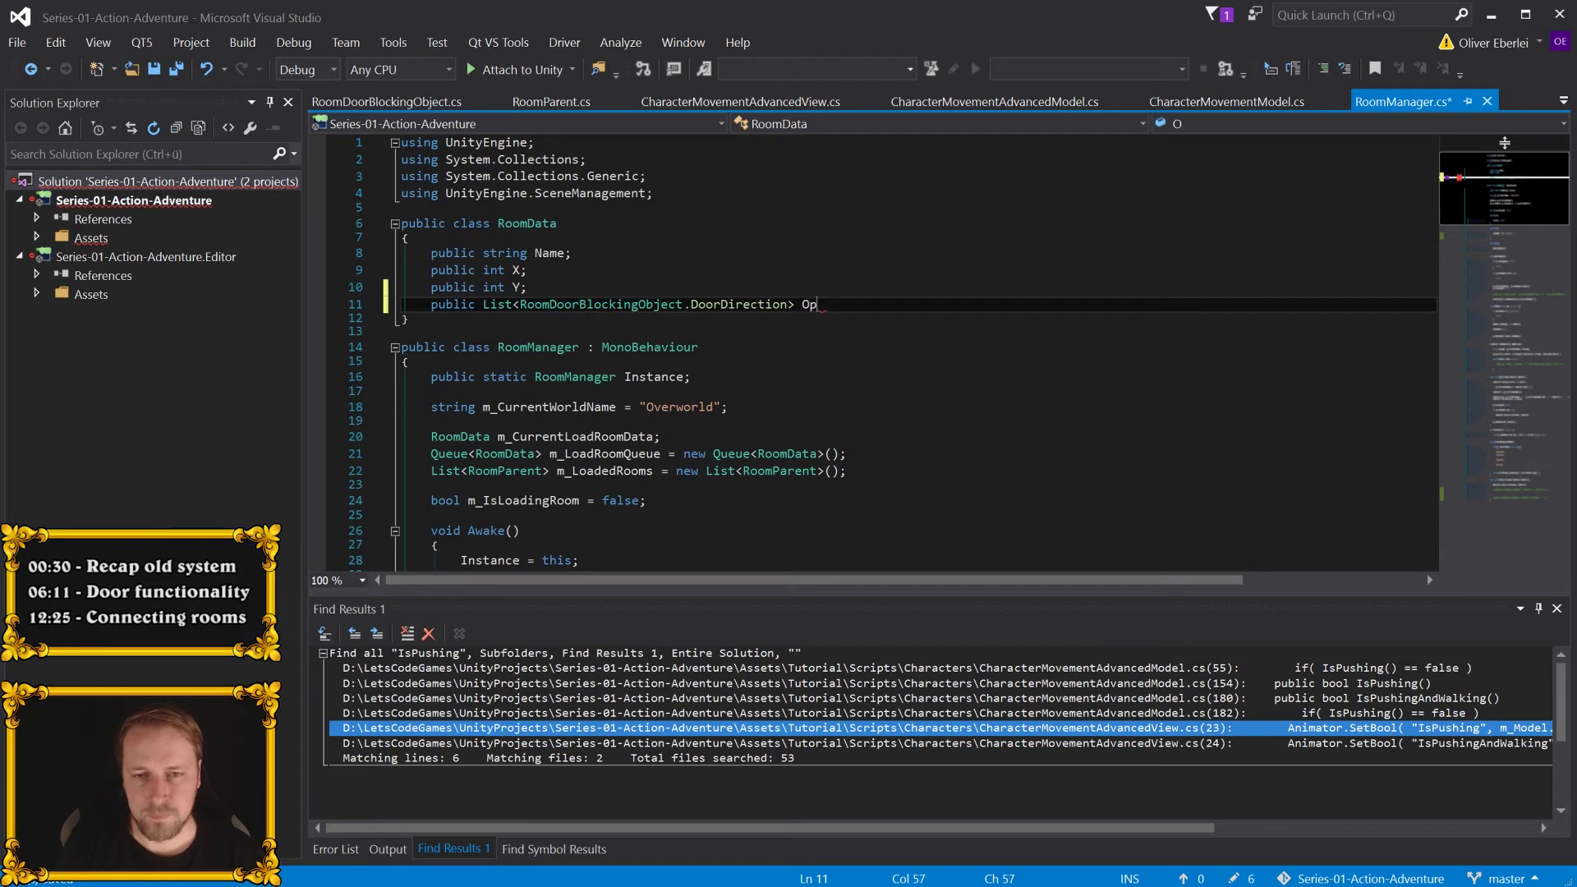
{"action": "type", "text": "enedDoors = new"}
{"action": "key", "text": "Tab"}
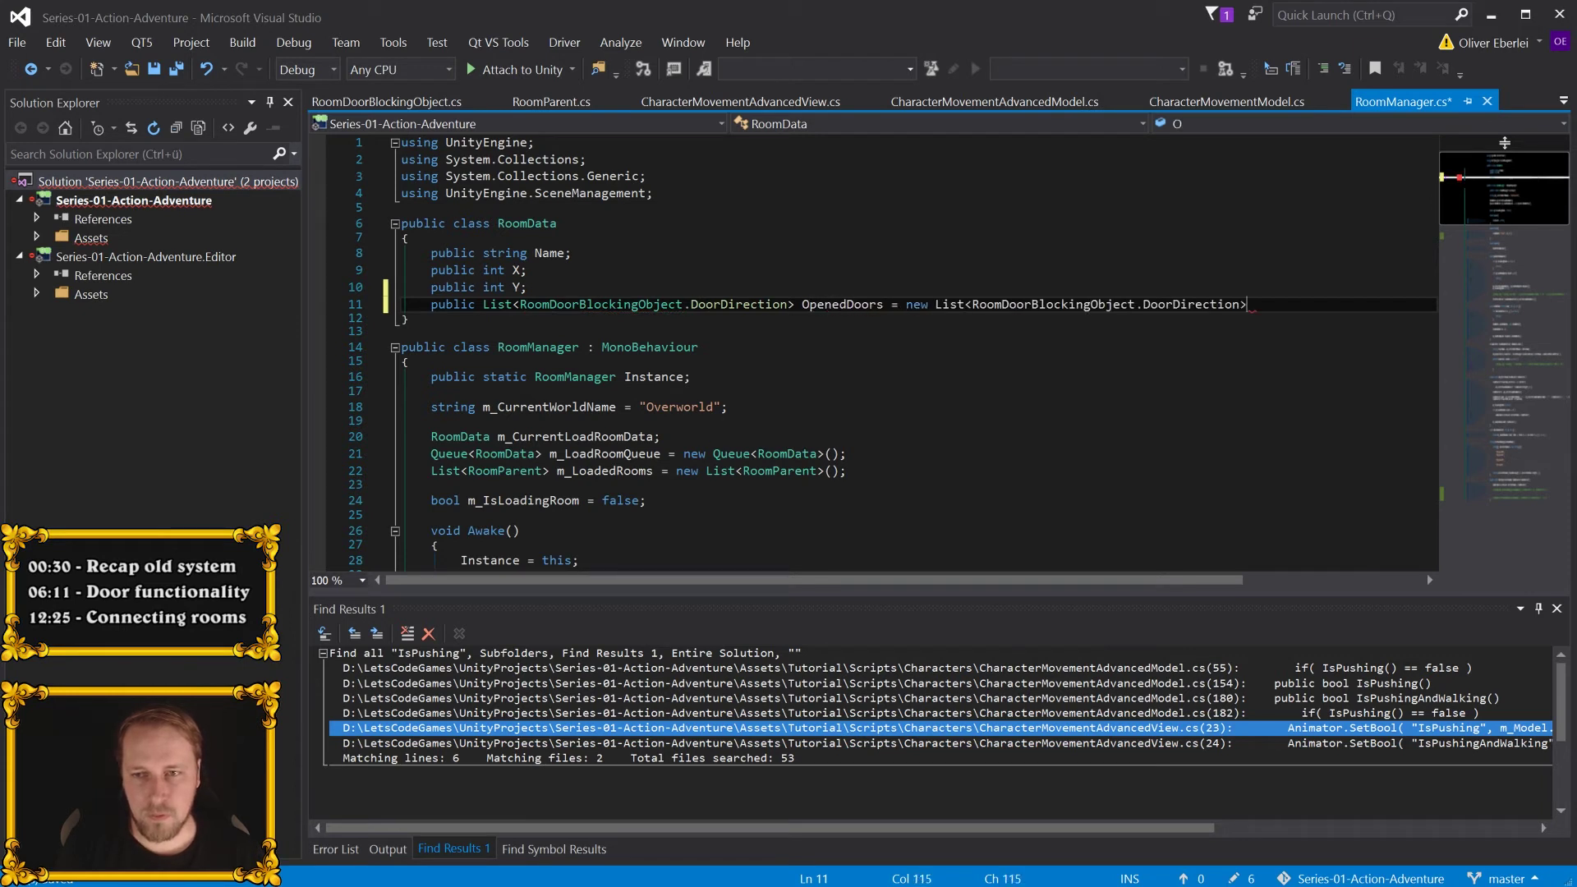
{"action": "type", "text": "();"}
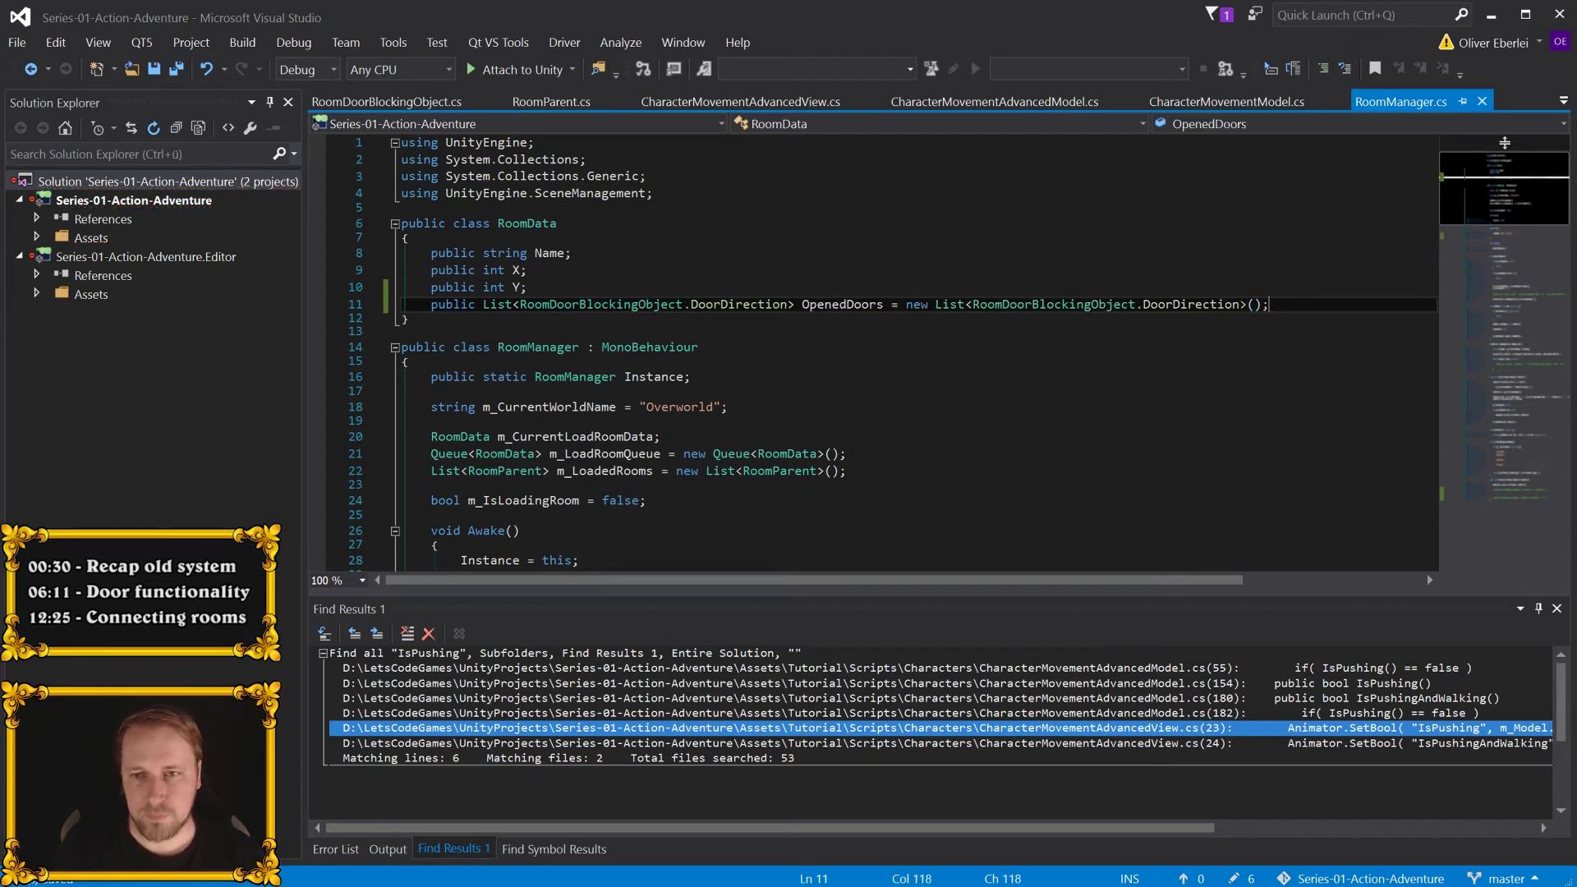
- In LoadRoom, add a newRoomData.OpenedDoors assignment after the newRoomData.Y line
{"action": "scroll", "coordinate": [871, 353], "scroll_direction": "down", "scroll_amount": 7}
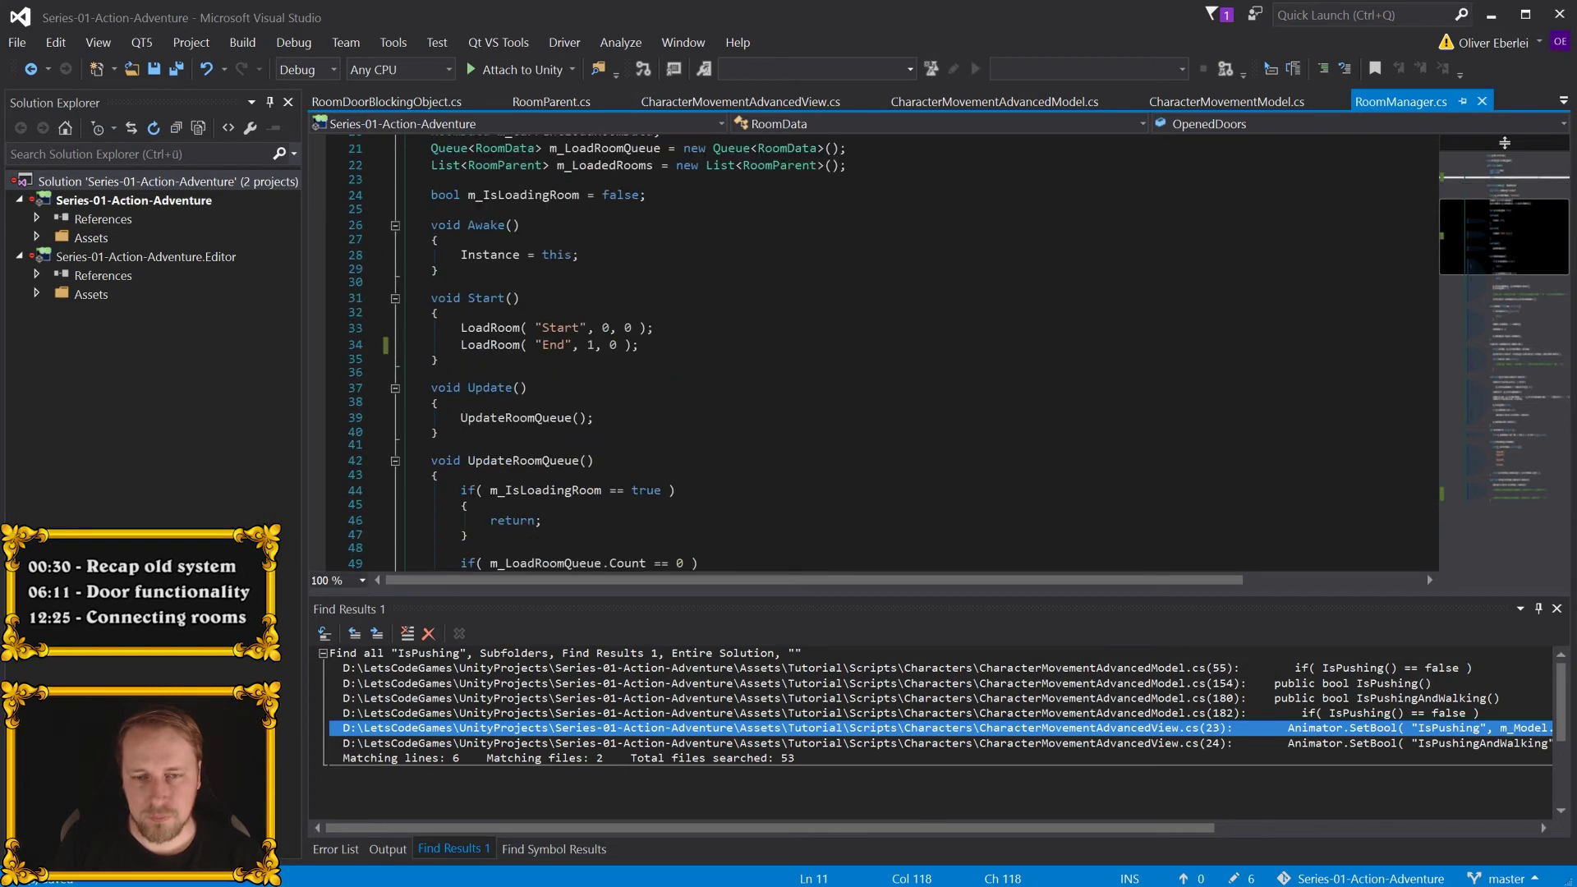
{"action": "left_click", "coordinate": [485, 332], "text": "ctrl"}
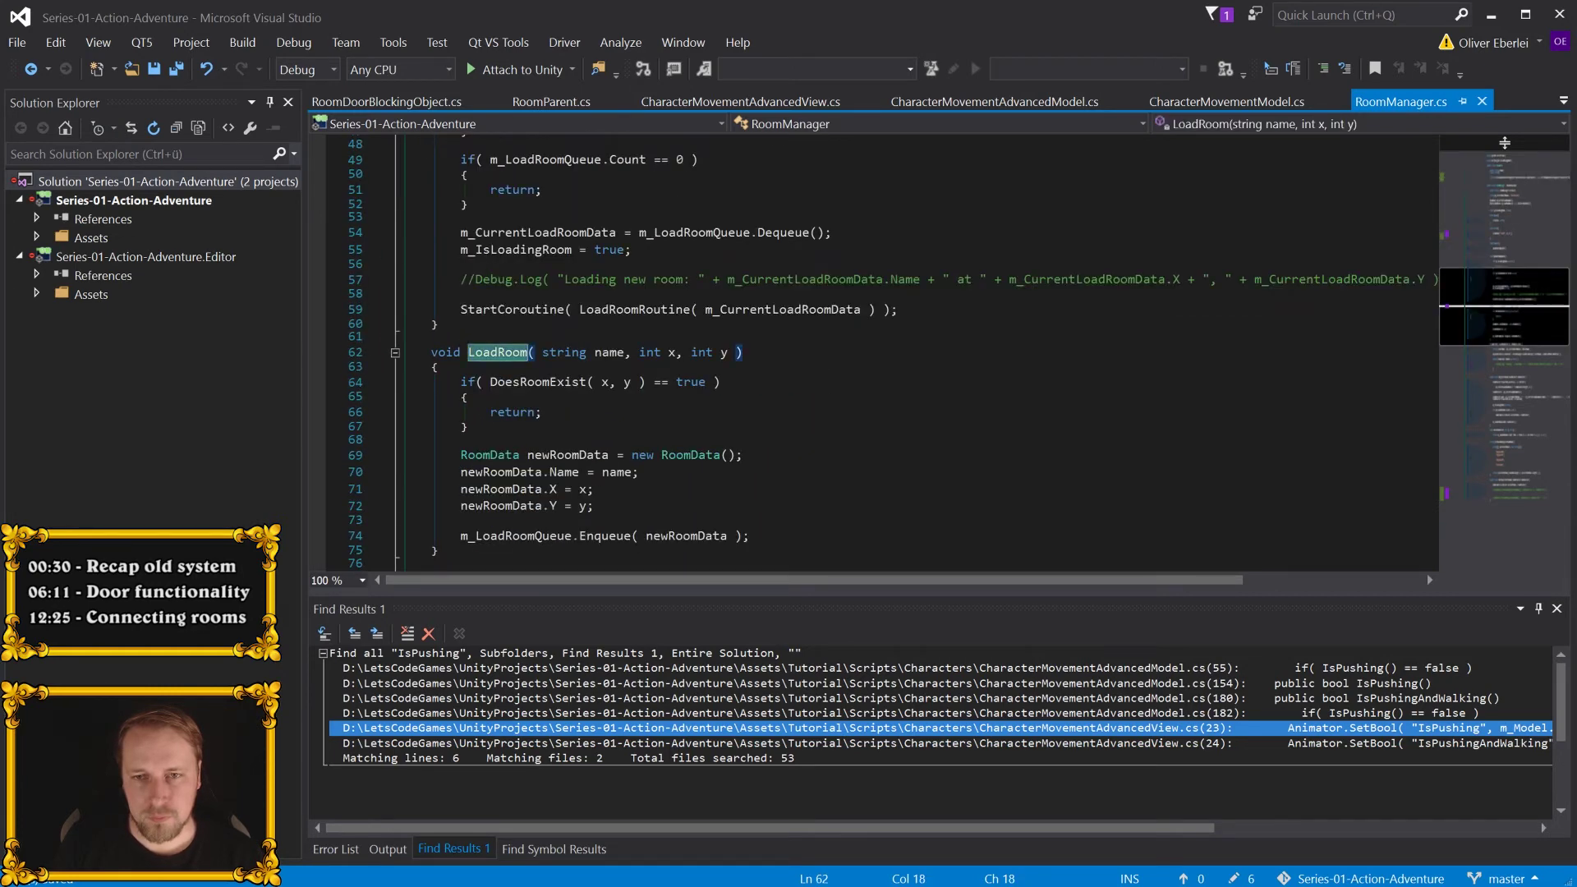
{"action": "key", "text": "Down"}
{"action": "key", "text": "Down"}
{"action": "key", "text": "Down"}
{"action": "key", "text": "End"}
{"action": "key", "text": "Return"}
{"action": "type", "text": "n"}
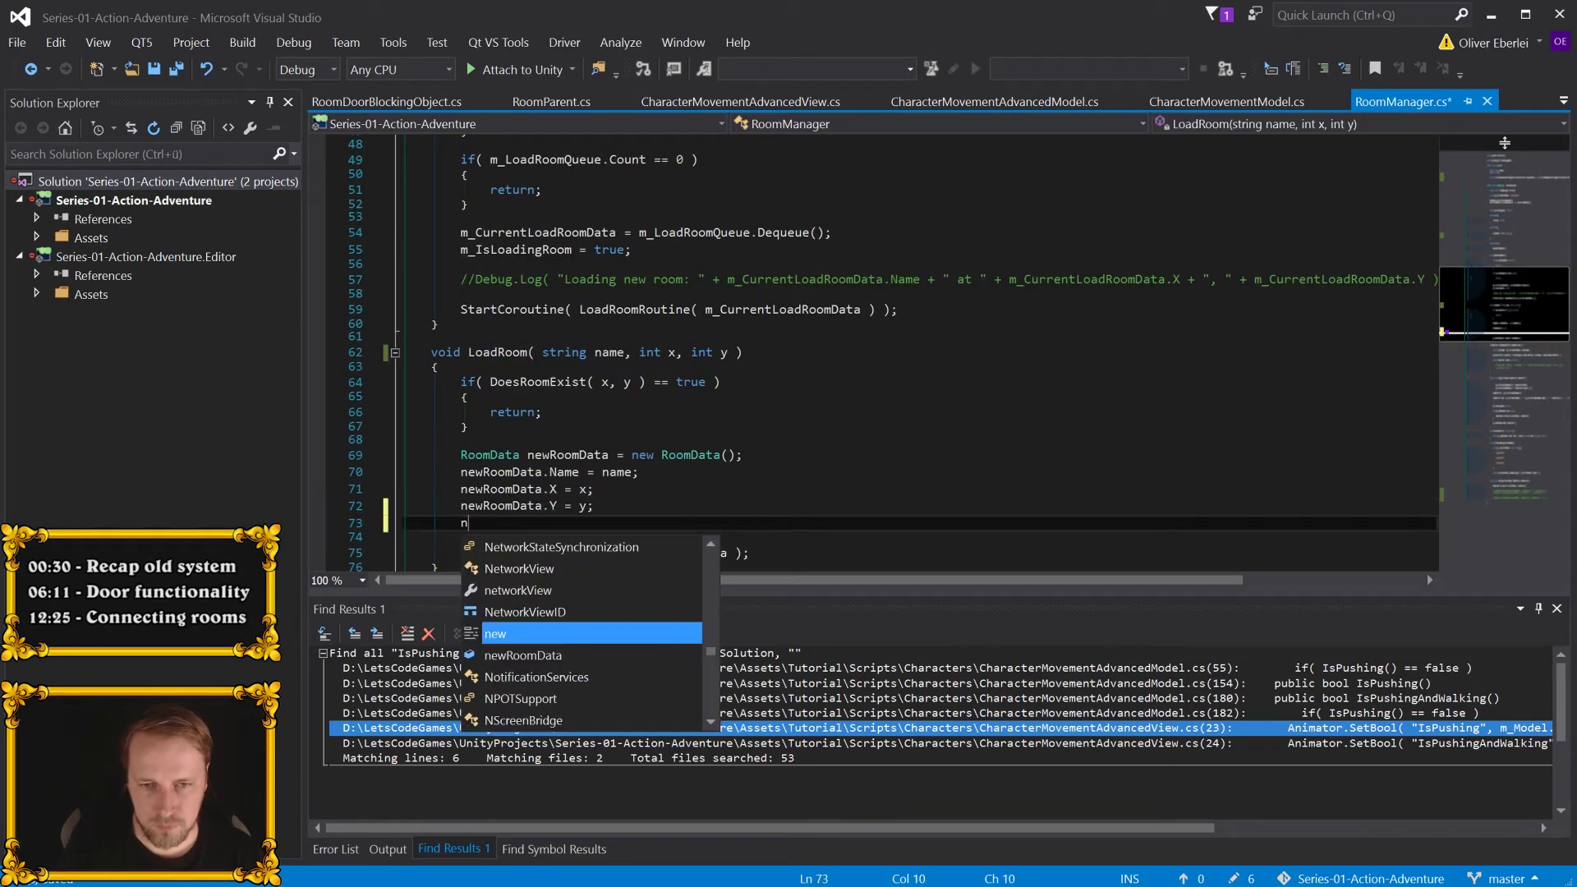
{"action": "type", "text": "ewR"}
{"action": "key", "text": "Tab"}
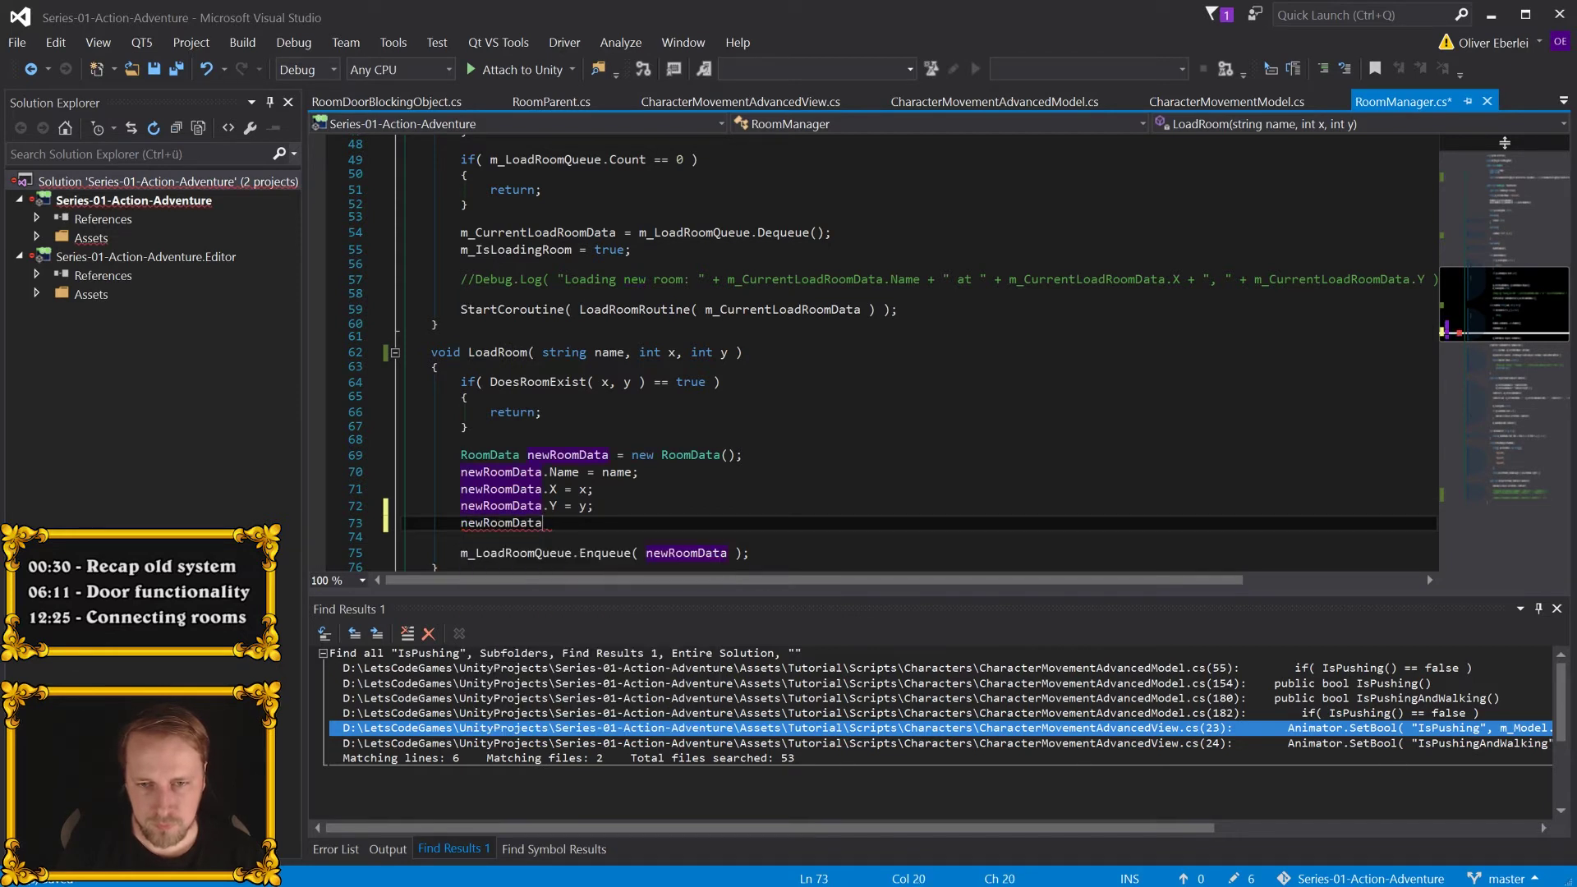
{"action": "type", "text": ".A"}
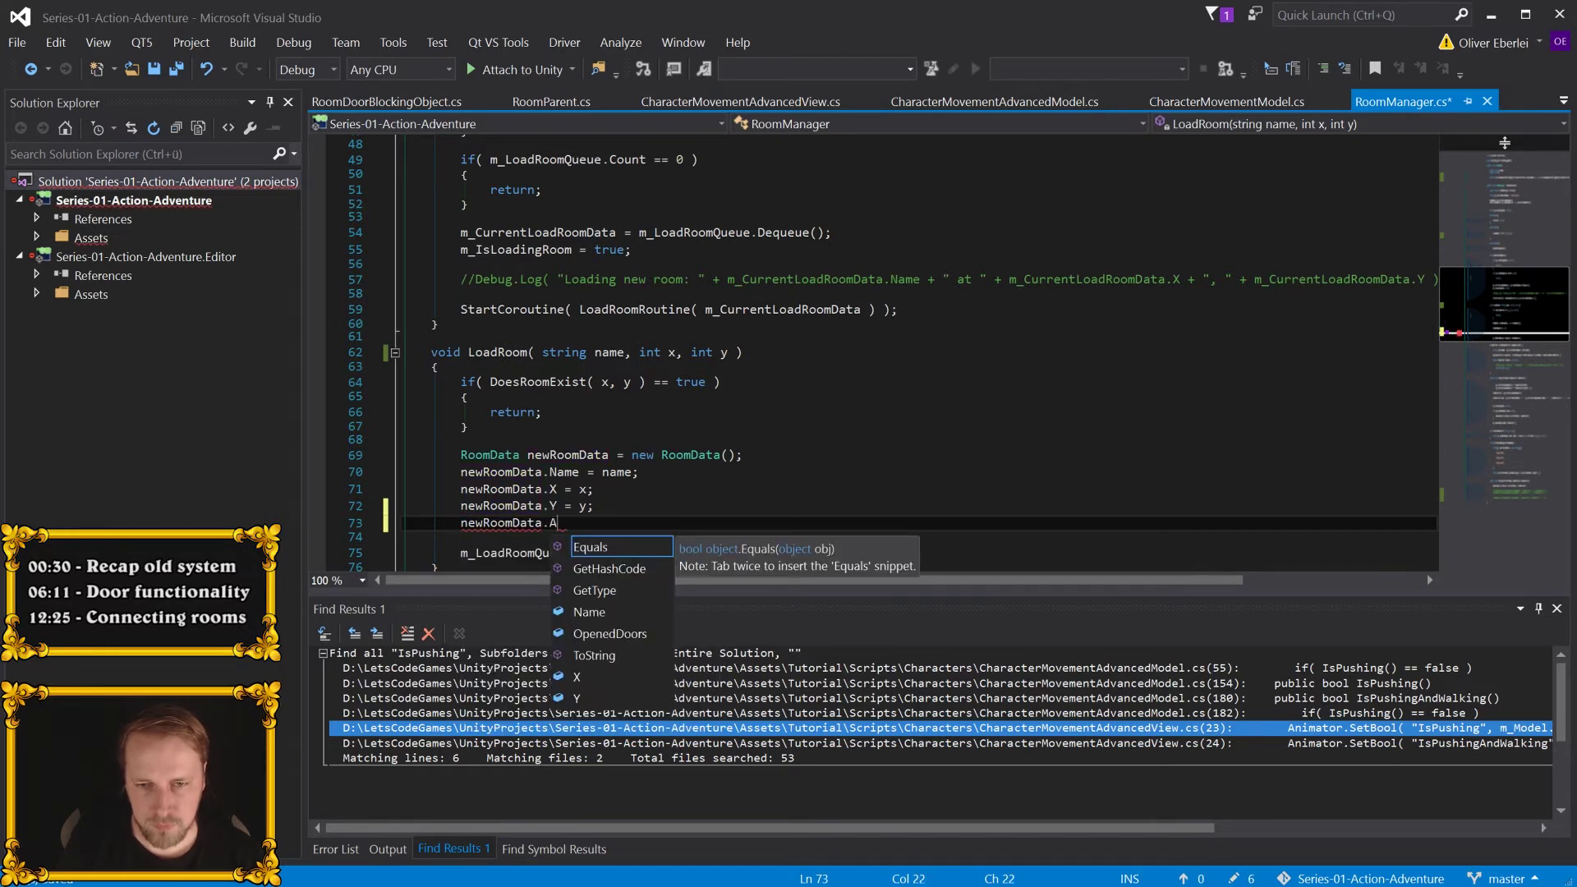
{"action": "key", "text": "BackSpace"}
{"action": "type", "text": "O"}
{"action": "key", "text": "Tab"}
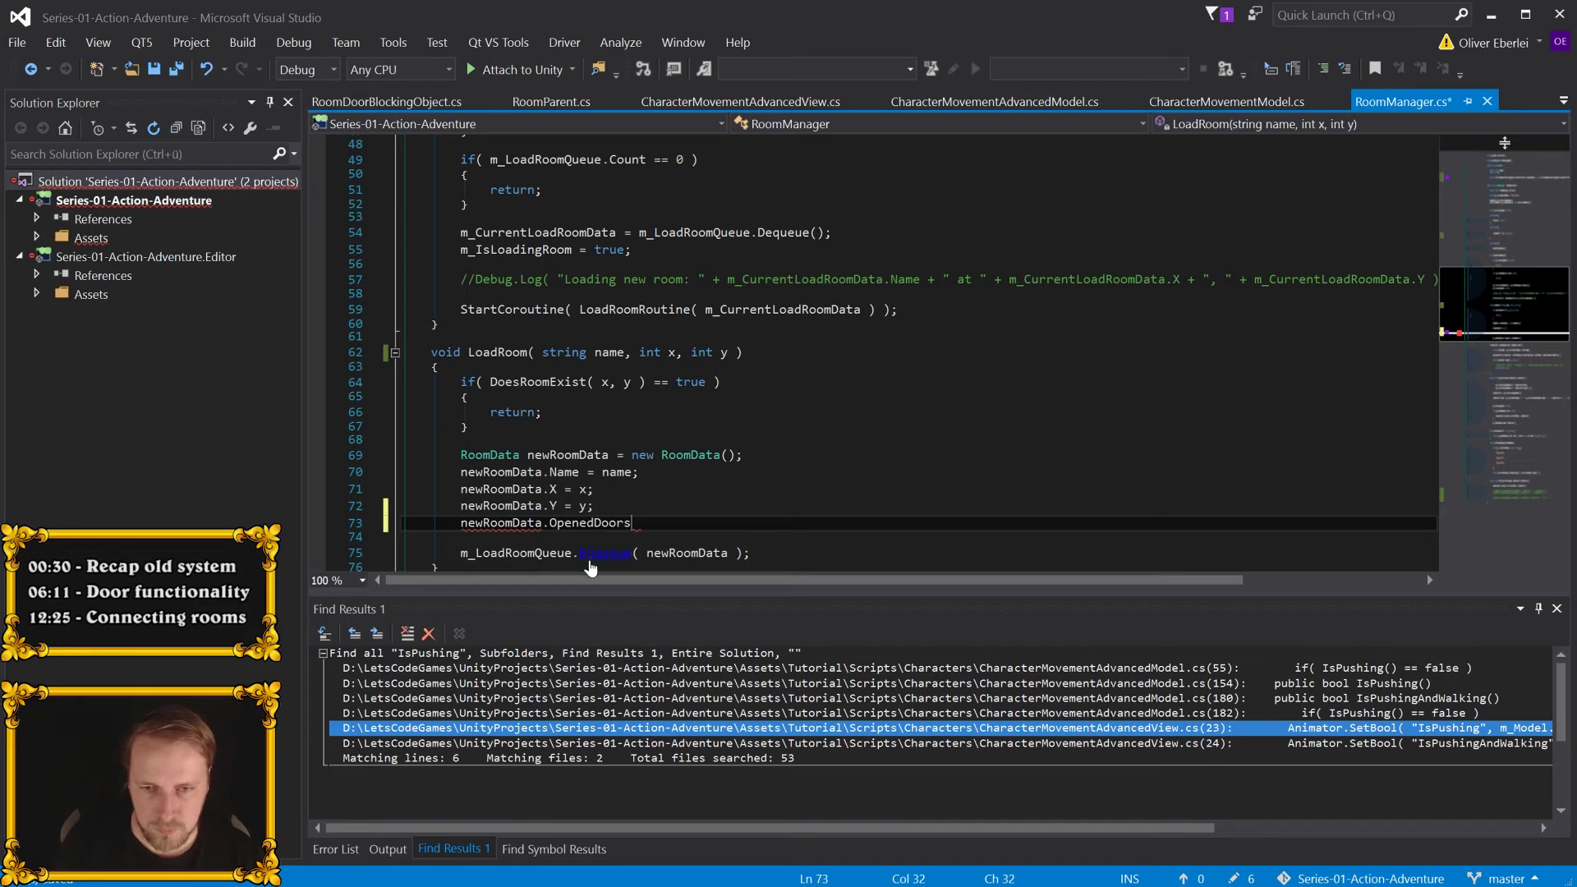
- Change OpenedDoors to a DoorDirection[] array without an initializer and save RoomManager.cs
{"action": "key", "text": "F12"}
{"action": "key", "text": "Down"}
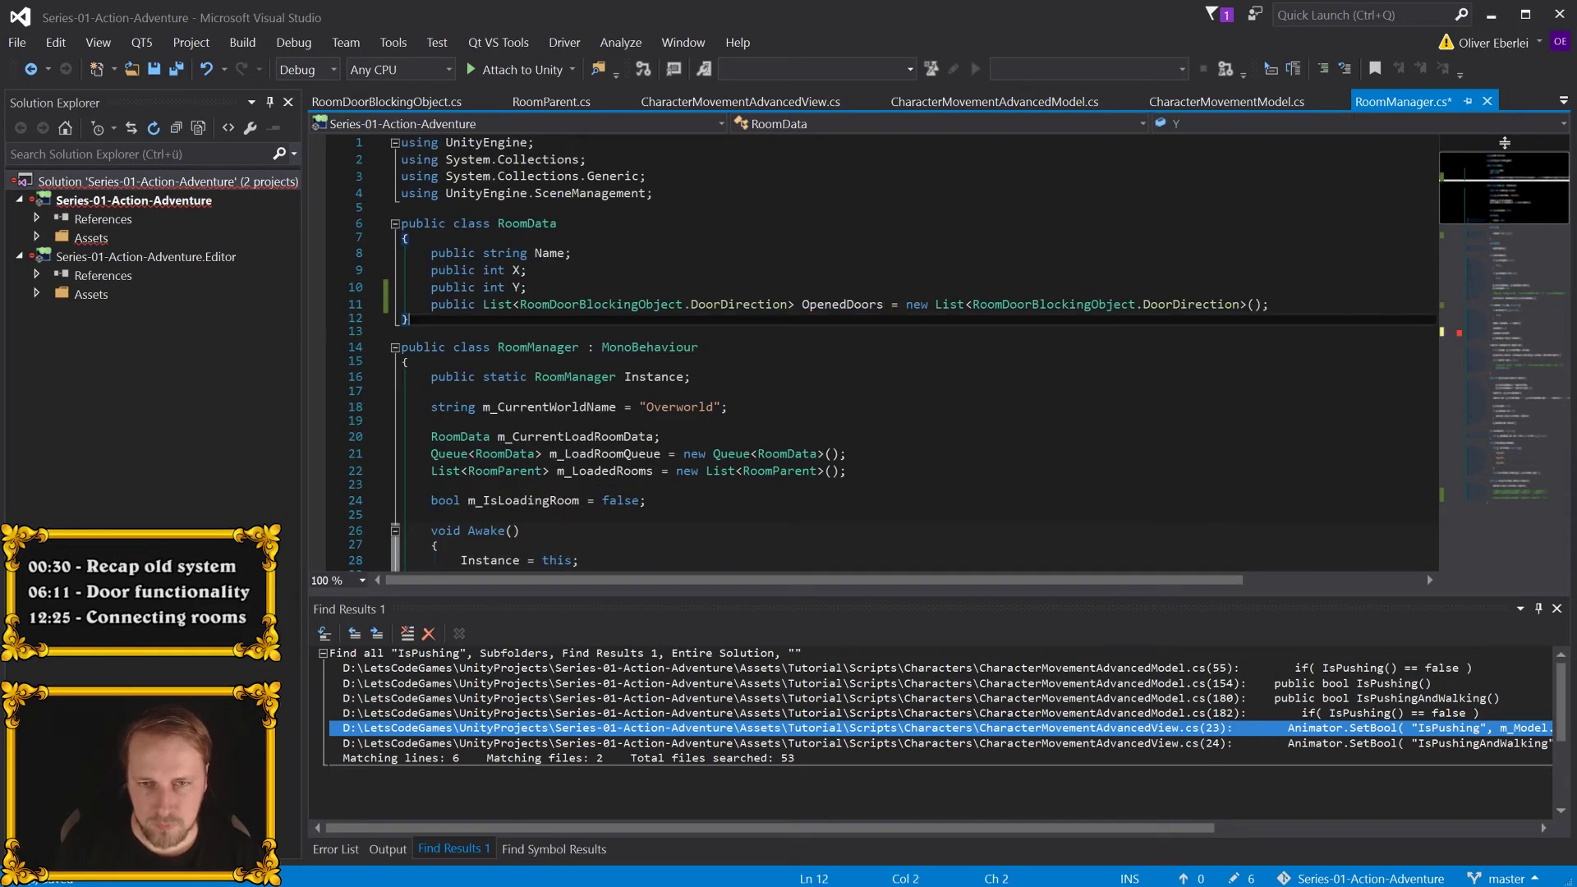
{"action": "key", "text": "Up"}
{"action": "key", "text": "Home"}
{"action": "key", "text": "ctrl+Right"}
{"action": "key", "text": "ctrl+Right"}
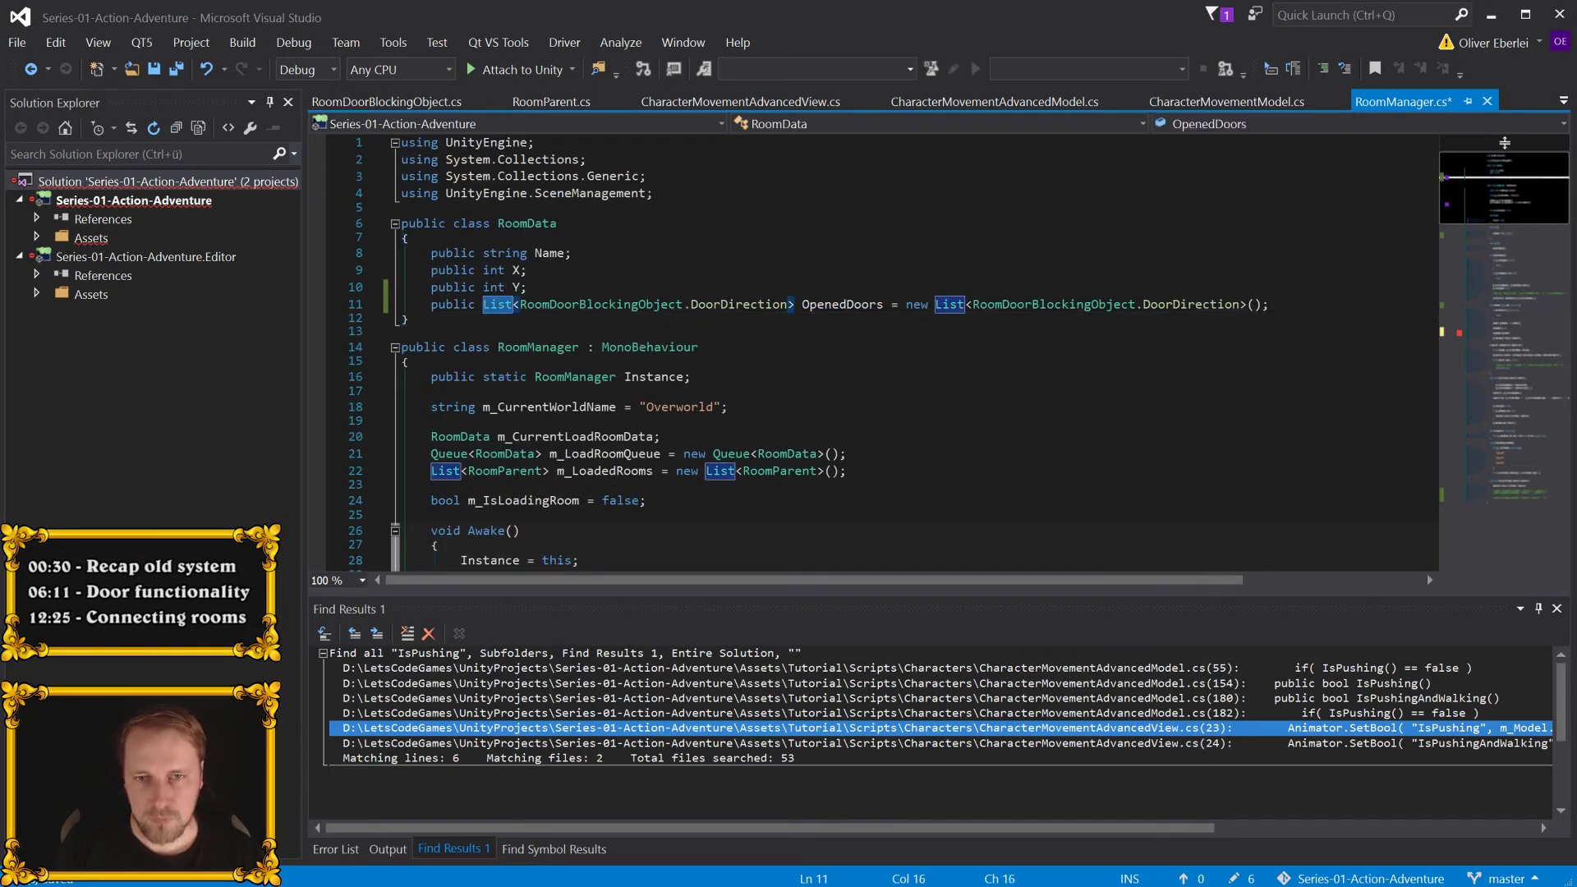
{"action": "key", "text": "ctrl+BackSpace"}
{"action": "key", "text": "Delete"}
{"action": "key", "text": "ctrl+Right"}
{"action": "key", "text": "ctrl+Right"}
{"action": "key", "text": "ctrl+Right"}
{"action": "key", "text": "Delete"}
{"action": "type", "text": "[]"}
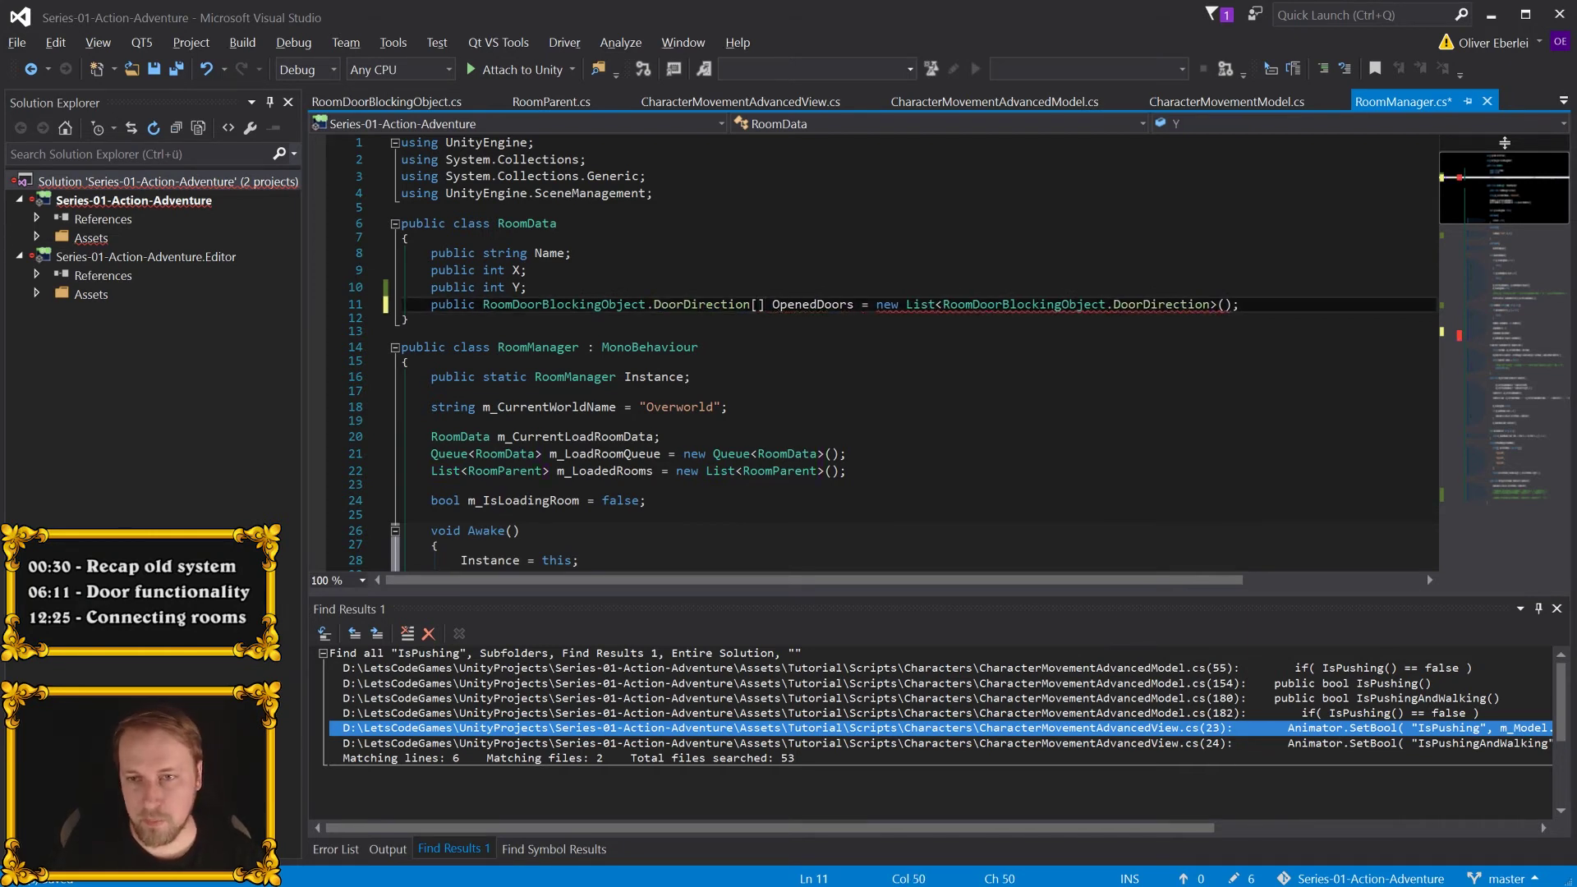
{"action": "key", "text": "ctrl+s"}
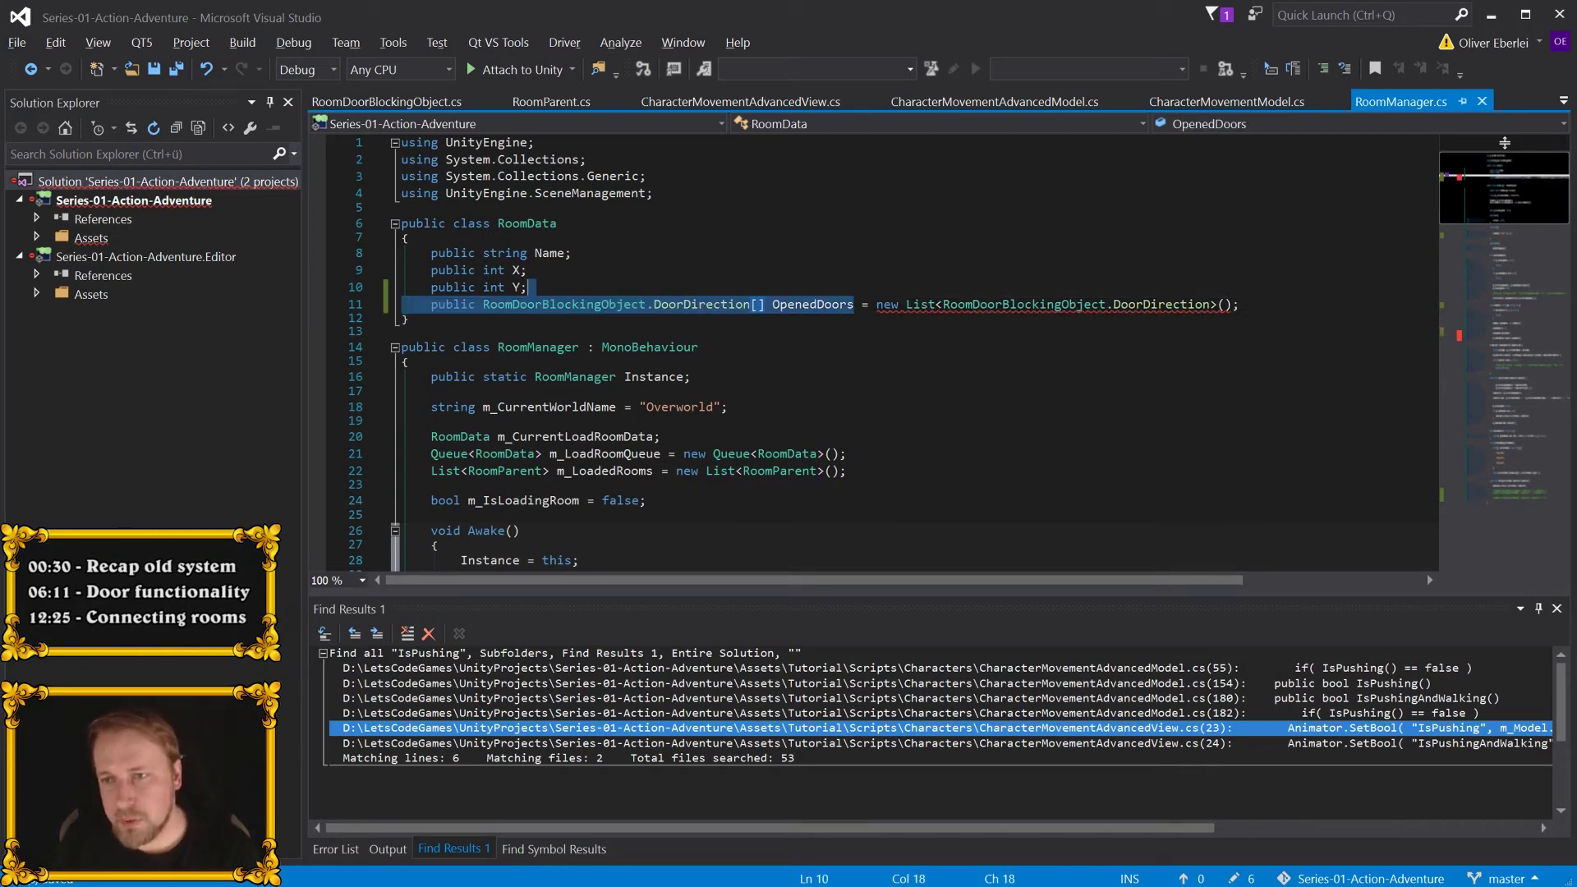
{"action": "key", "text": "Delete"}
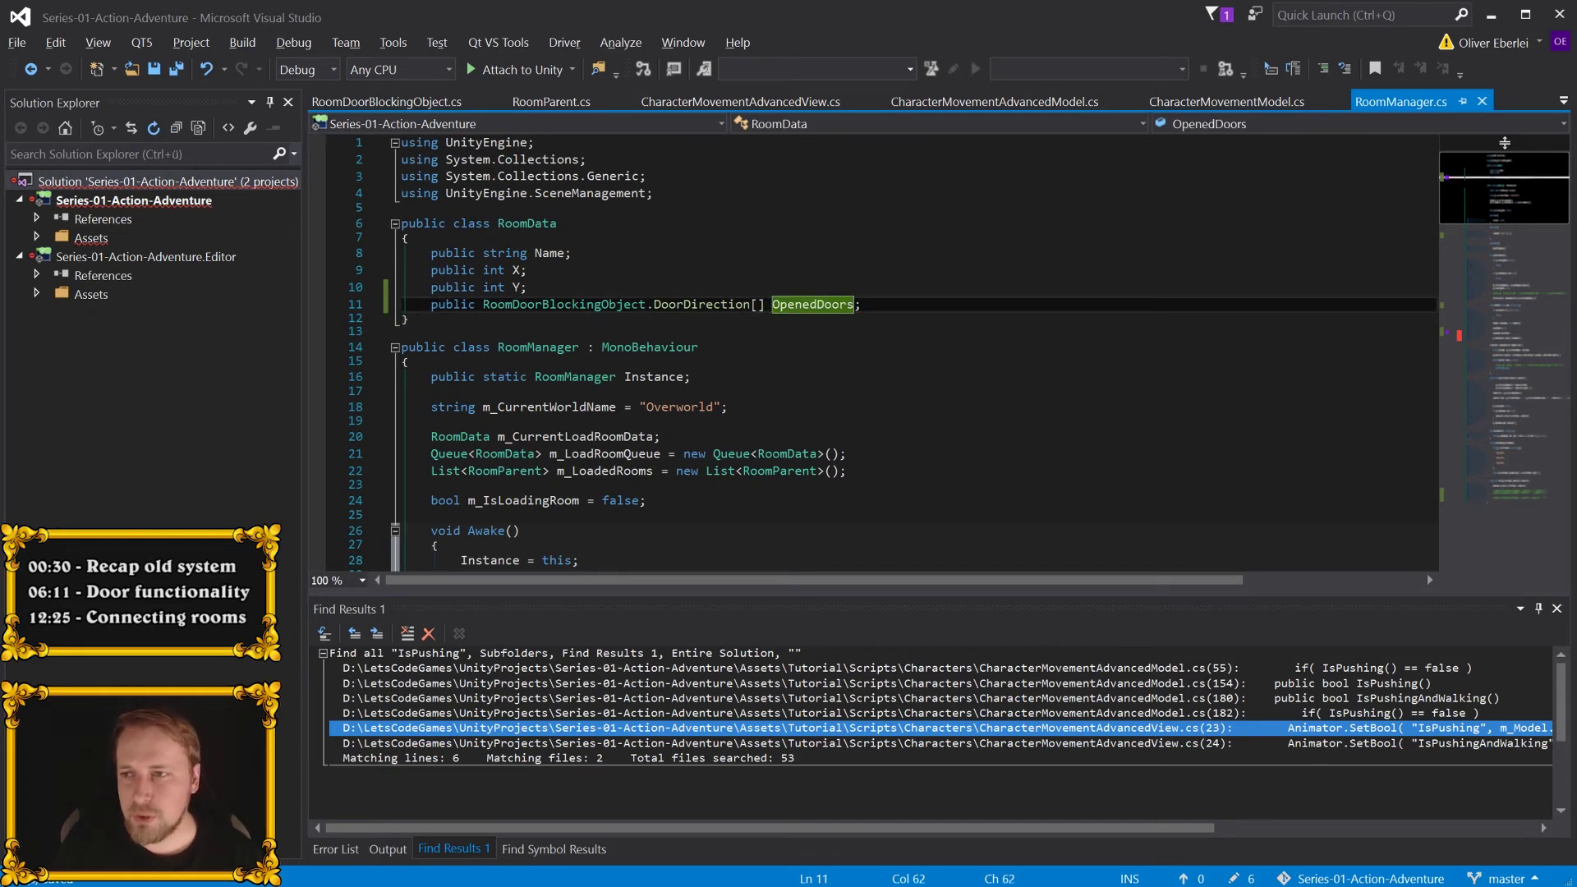
{"action": "scroll", "coordinate": [871, 354], "scroll_direction": "down", "scroll_amount": 15}
- Type a test LoadRoom("test", 1, 1, new DoorDirection[] { East, West }) call
{"action": "type", "text": "LoadRooR( \"test\",  "}
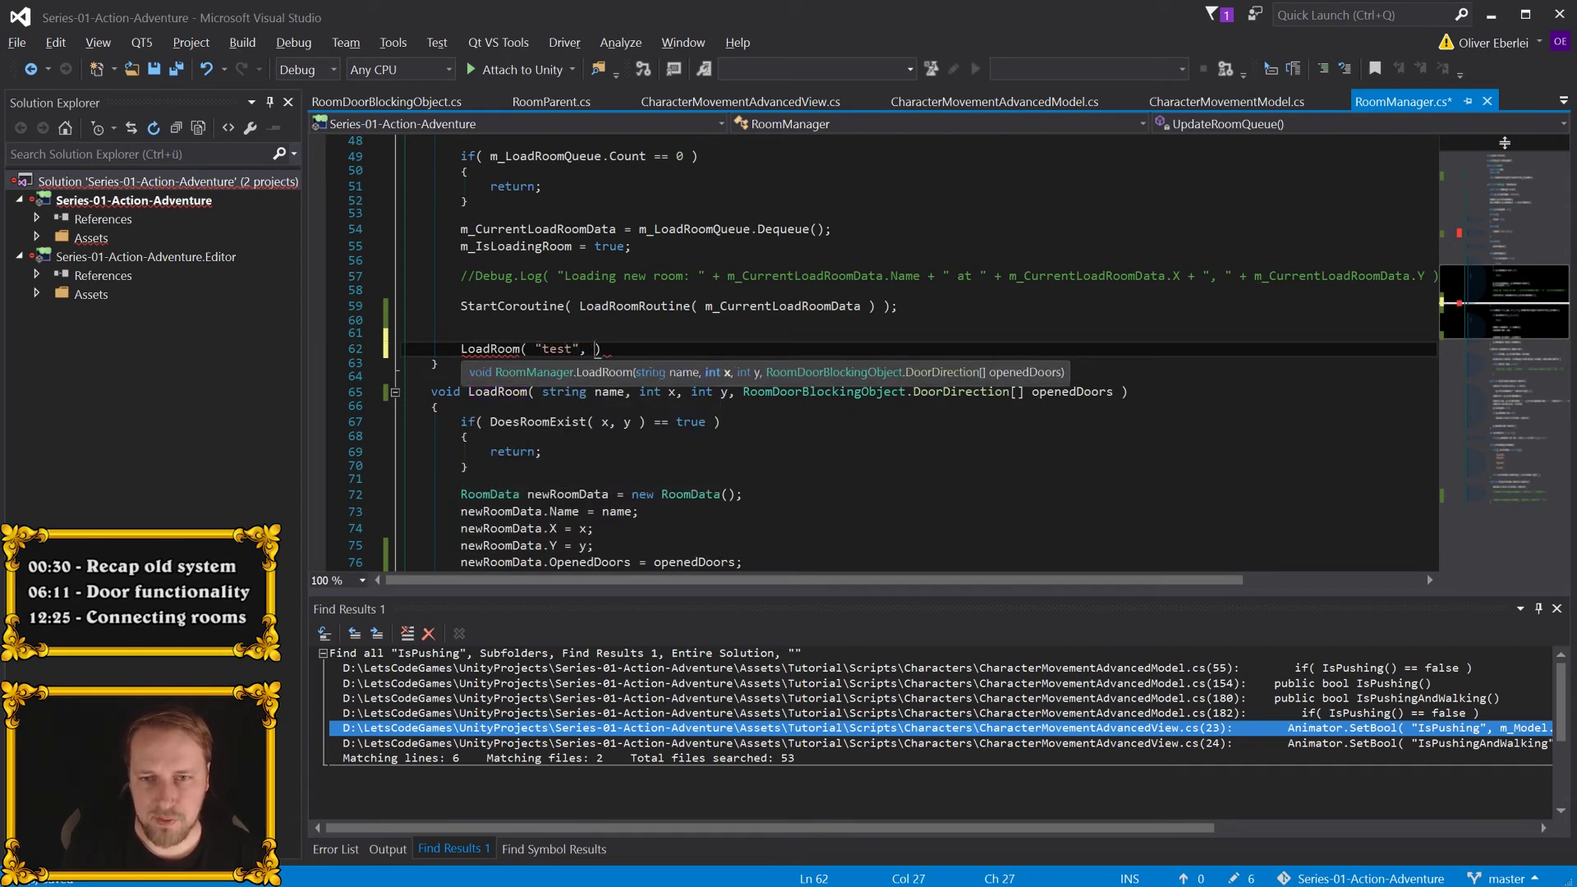
{"action": "type", "text": ", 1, "}
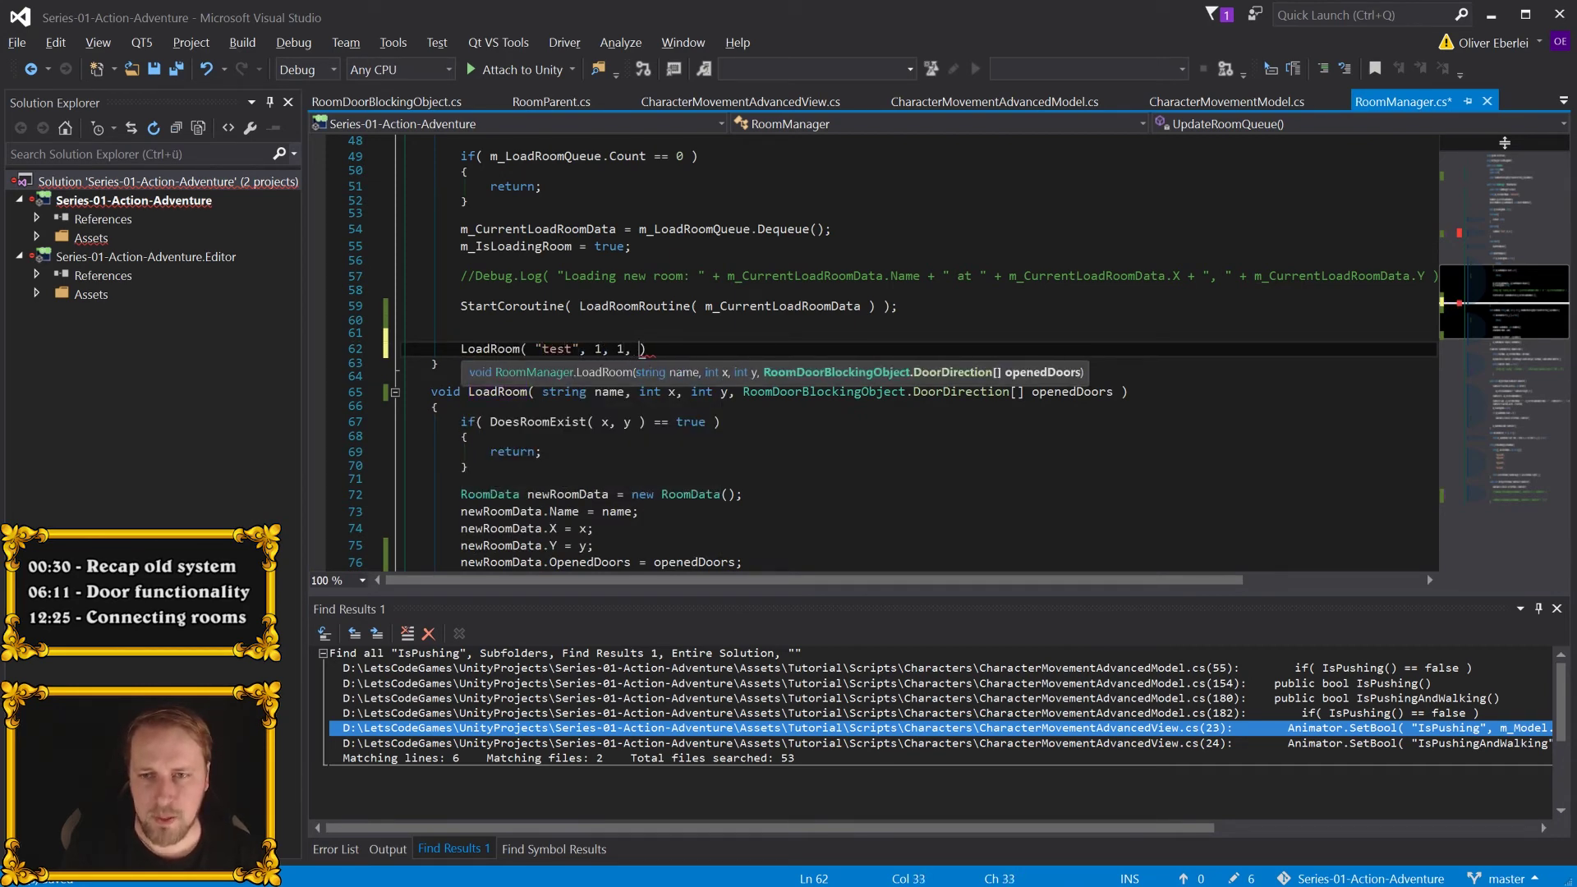
{"action": "type", "text": "new RoomDoorBlockingObject.DoorDirection[] "}
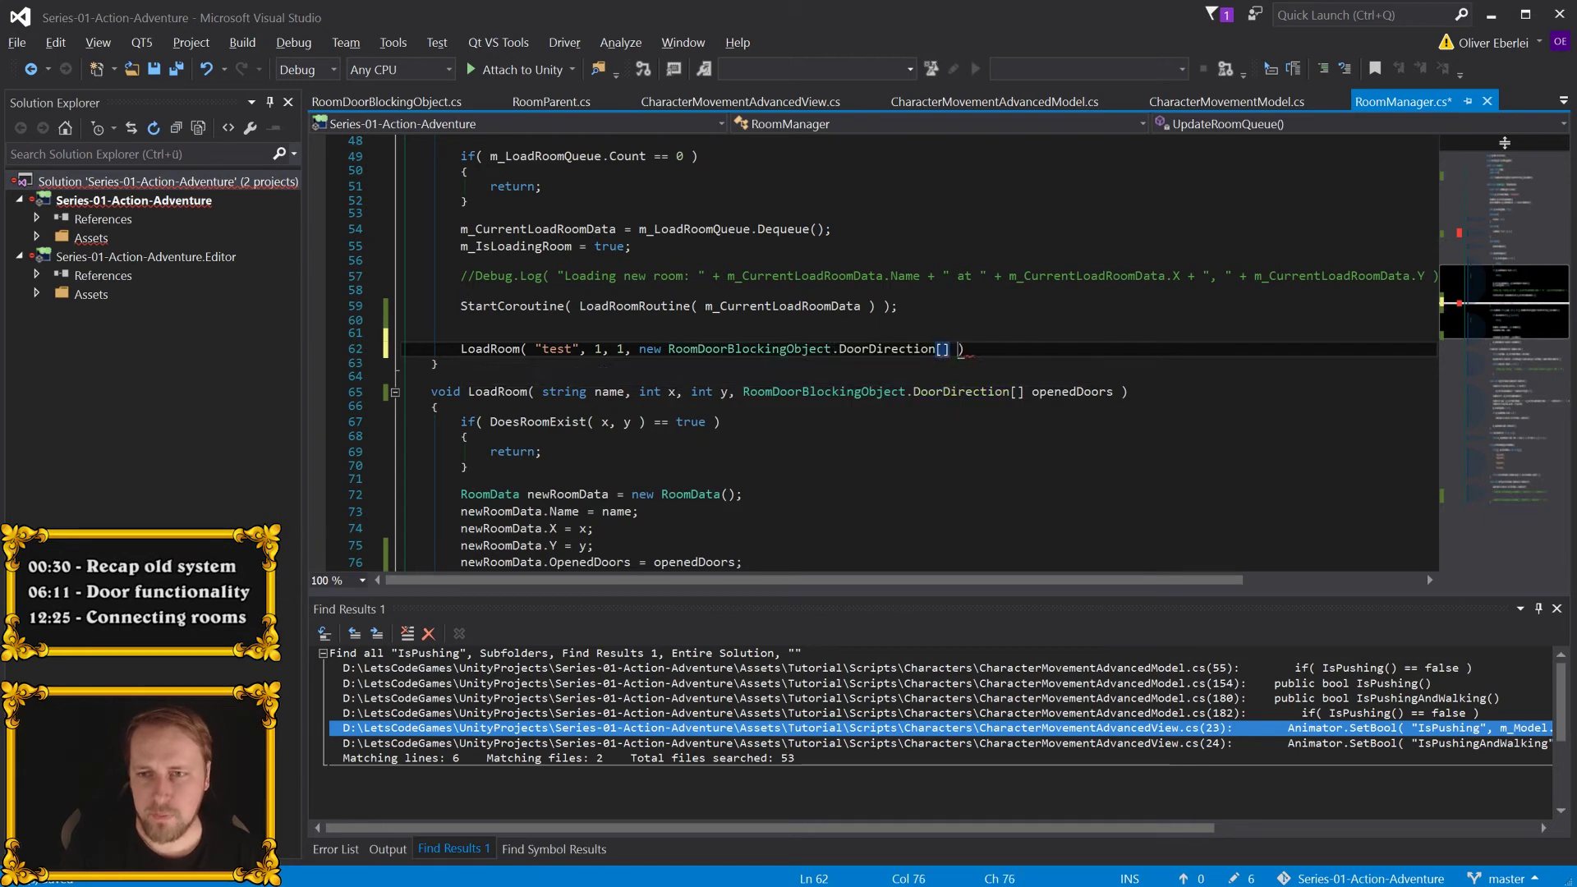
{"action": "type", "text": "{  RoomDoorBlockingObject.DoorDirection."}
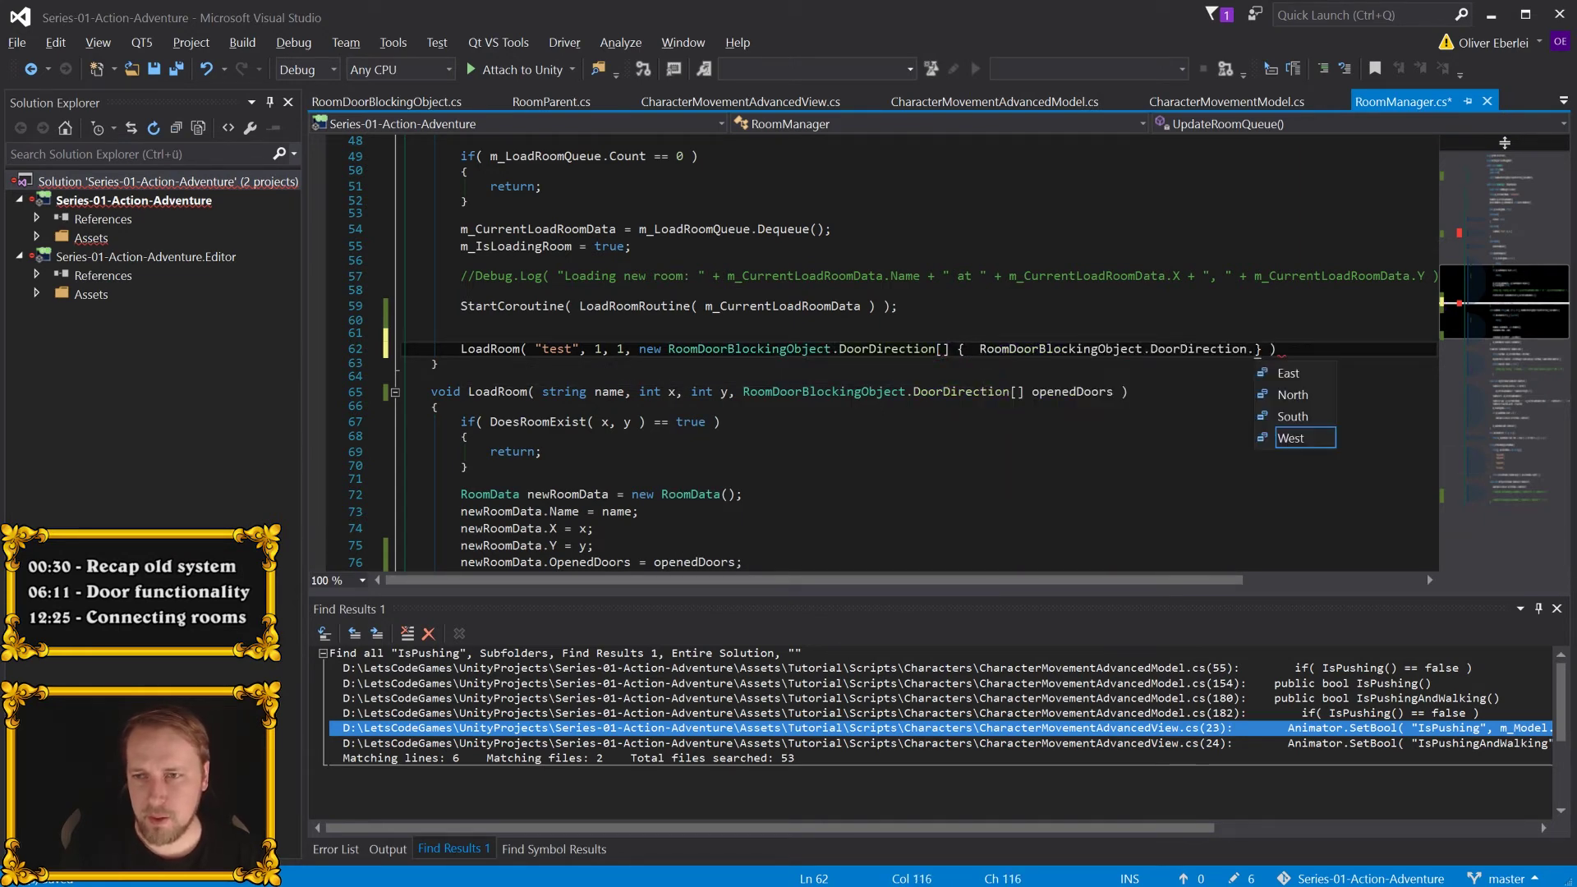
{"action": "type", "text": "E, "}
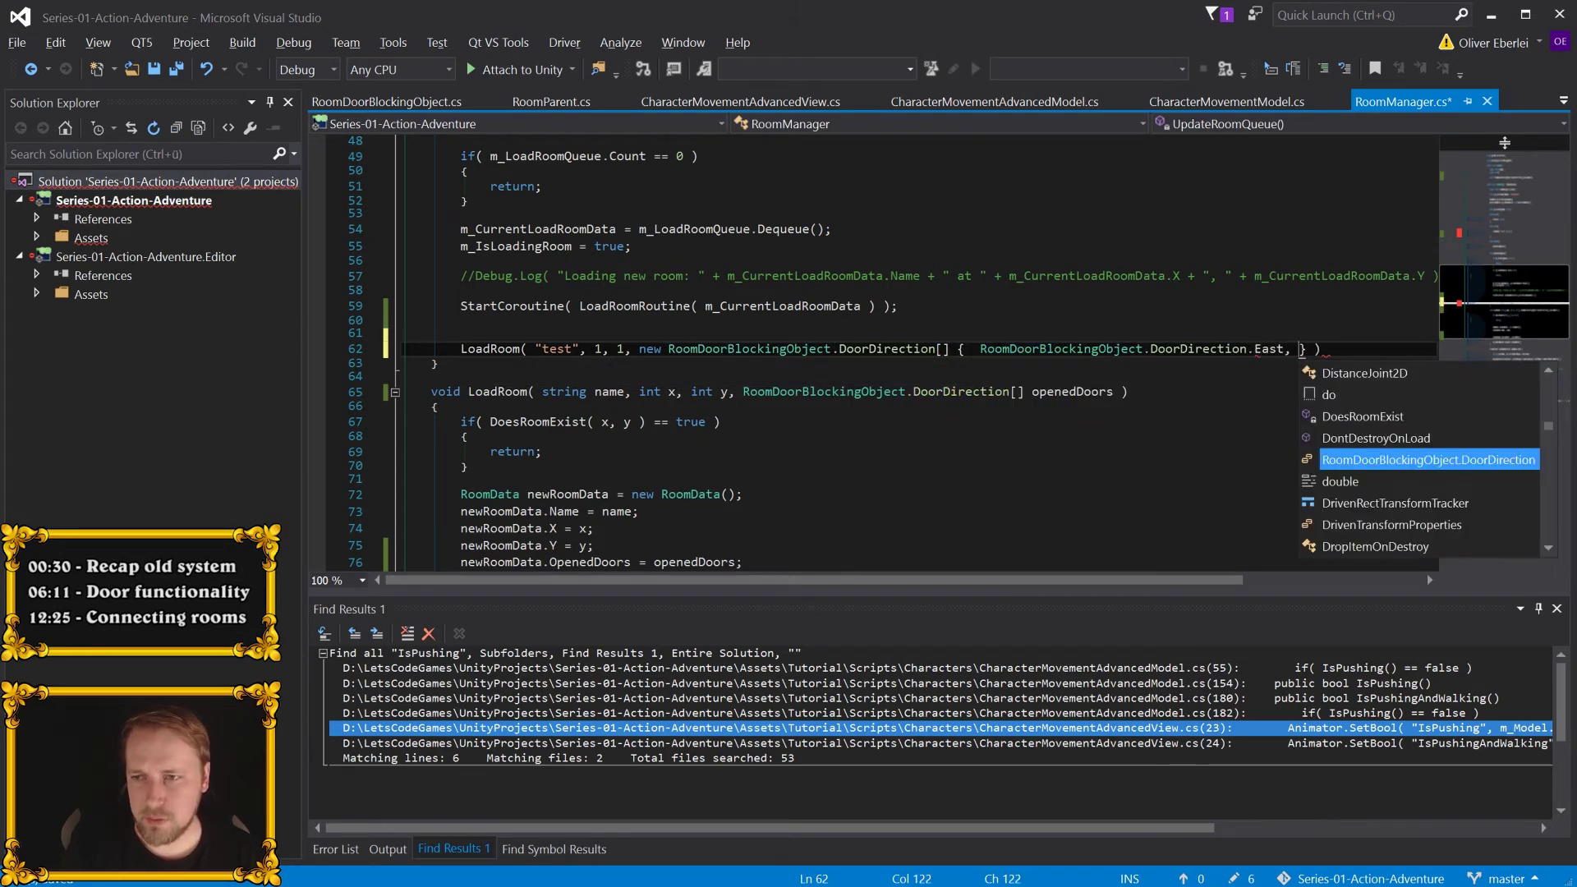
{"action": "type", "text": "RoomDoorBlockingObject.DoorDirection.West"}
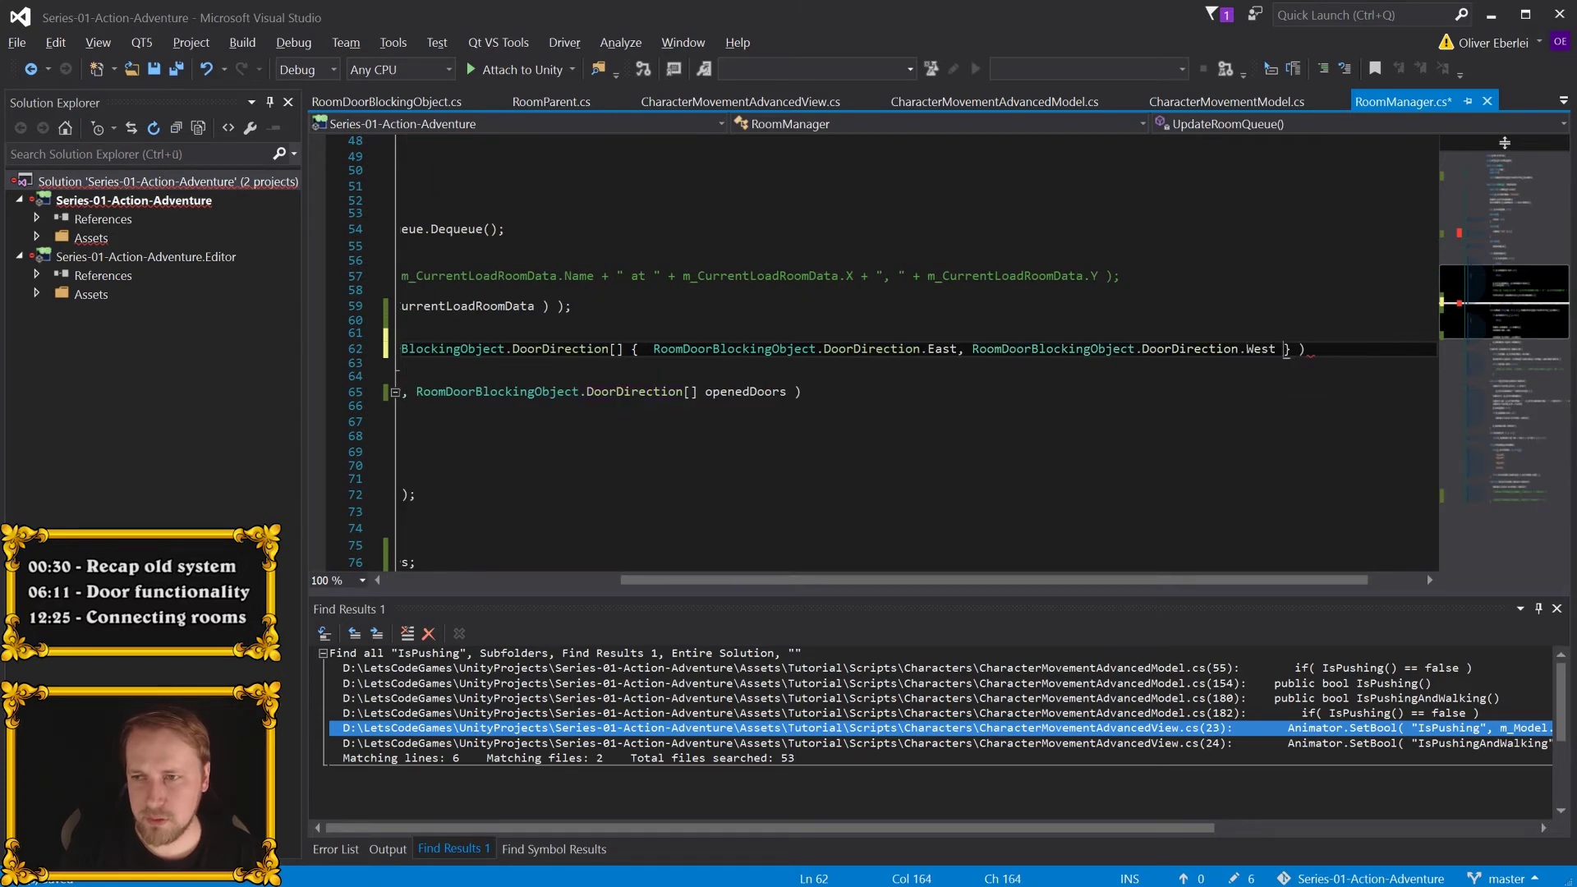
{"action": "key", "text": "End"}
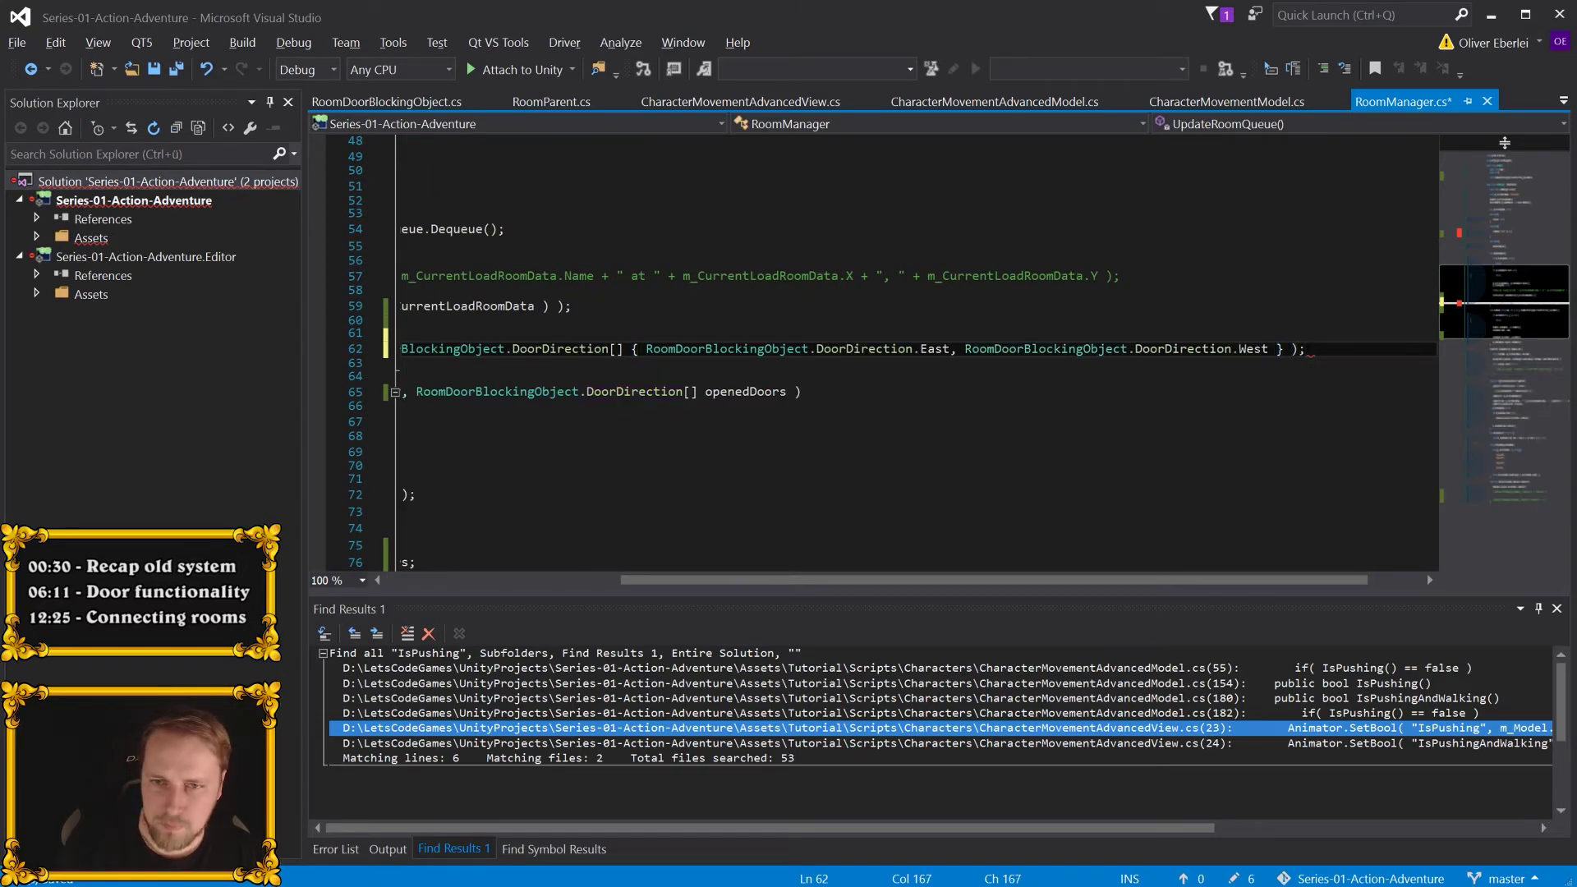
{"action": "left_click_drag", "start_coordinate": [679, 584], "coordinate": [444, 583]}
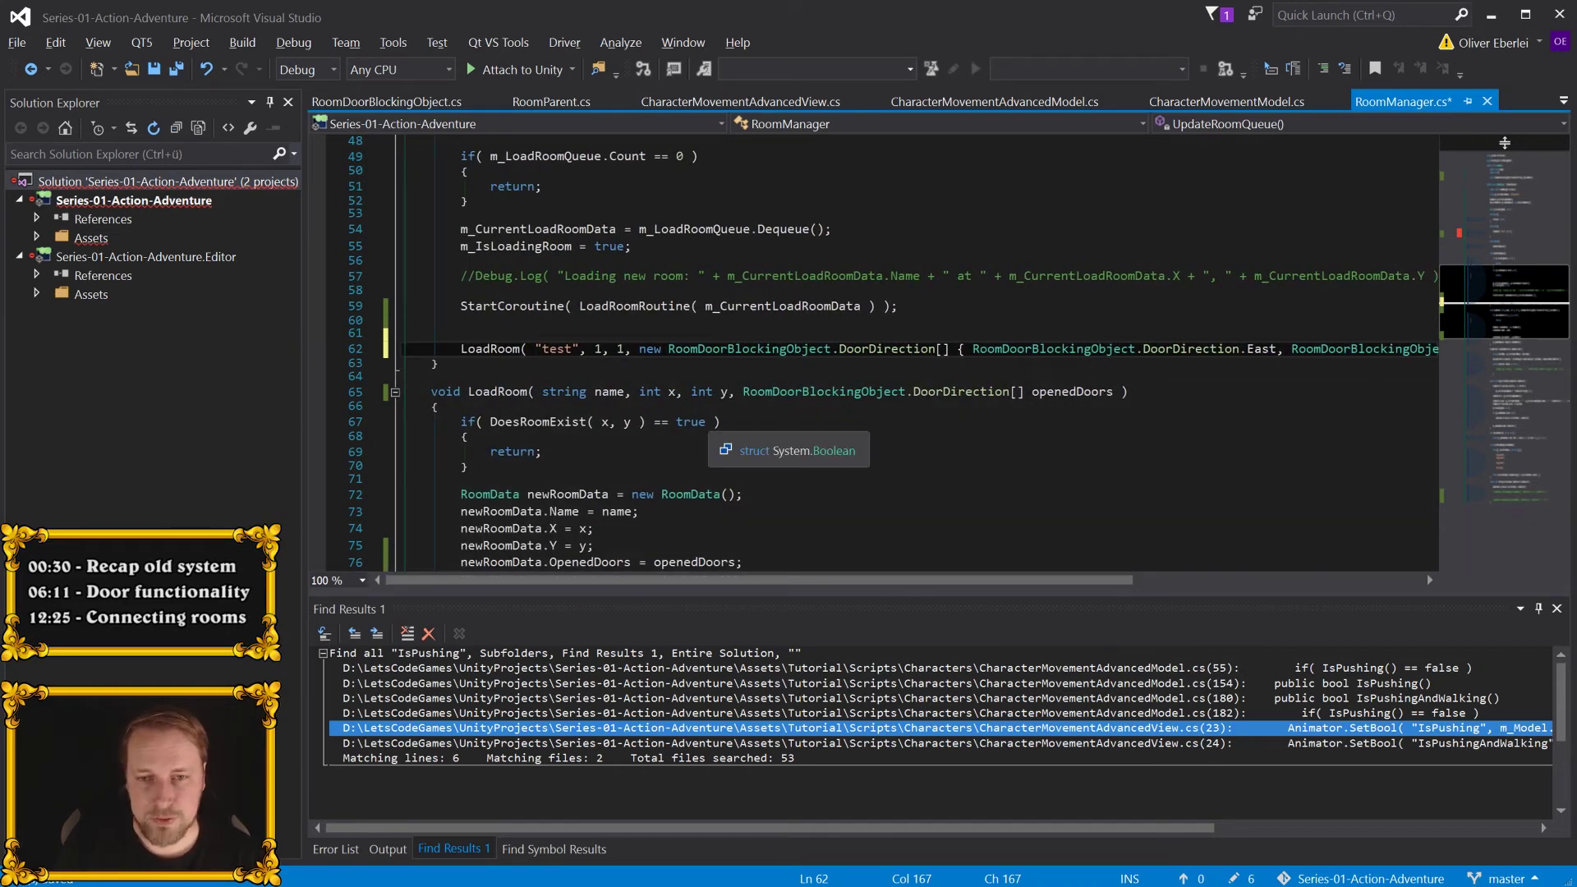
- Declare LoadRoom's opened-doors parameter with the params keyword
{"action": "left_click", "coordinate": [729, 392]}
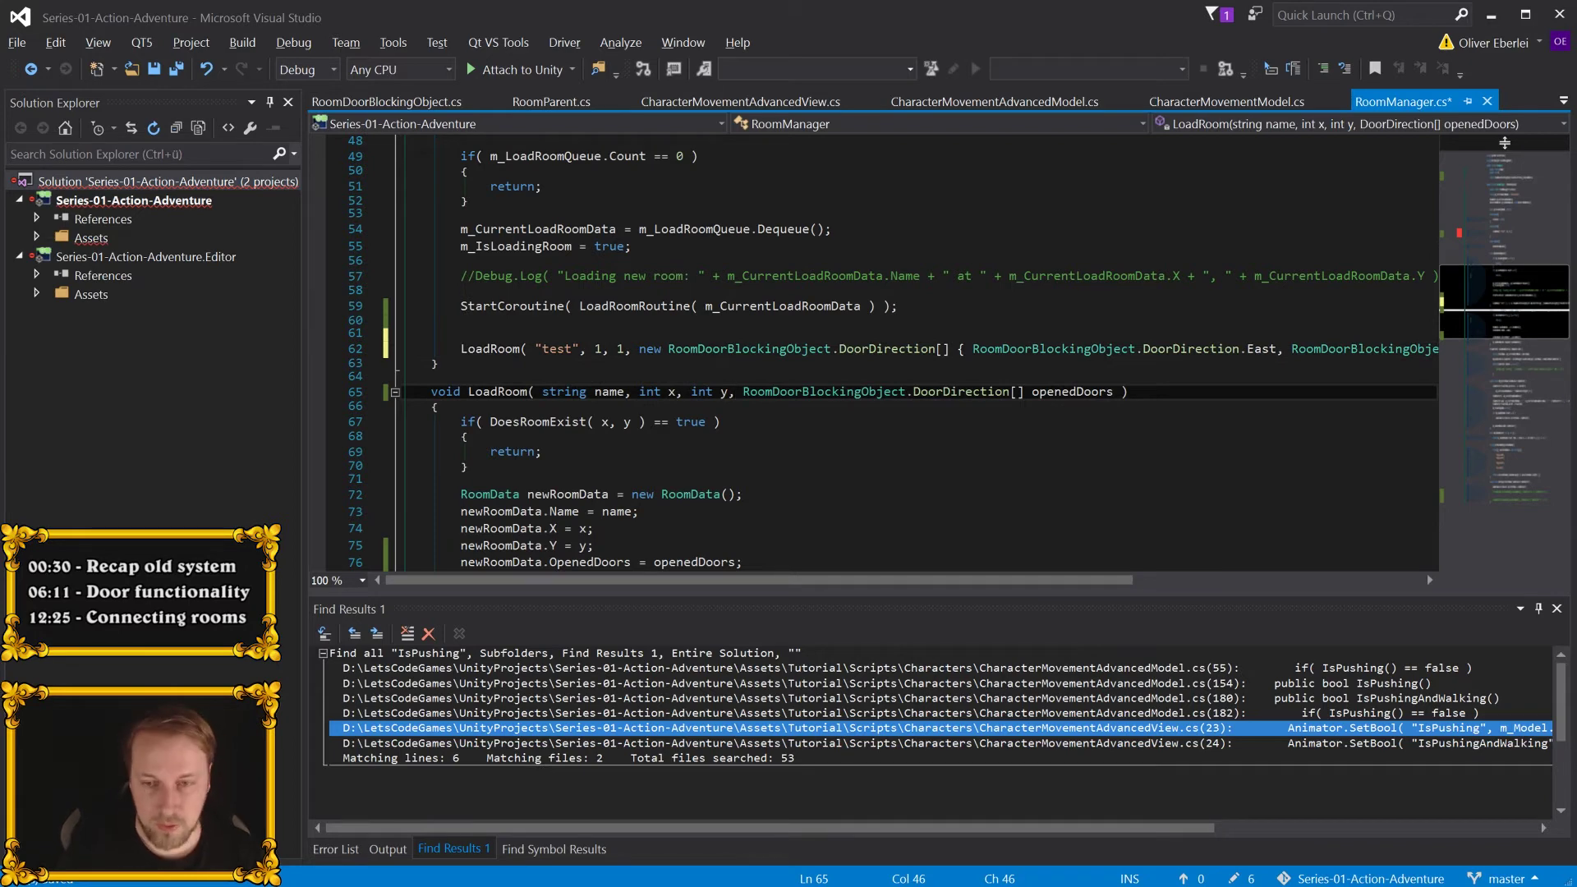
{"action": "type", "text": "params"}
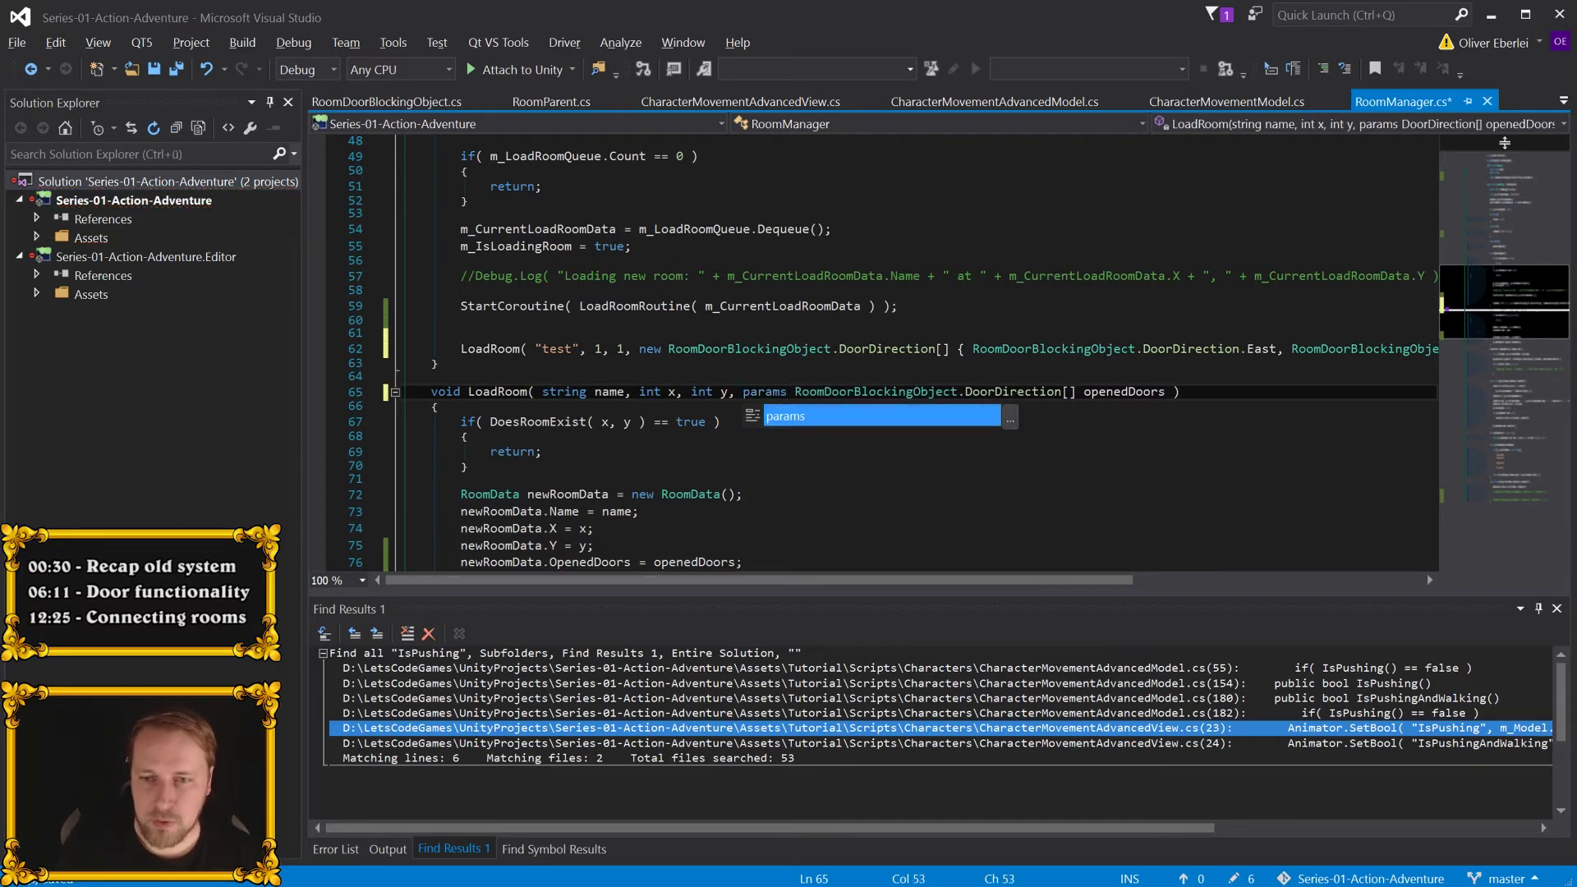
{"action": "left_click", "coordinate": [462, 479]}
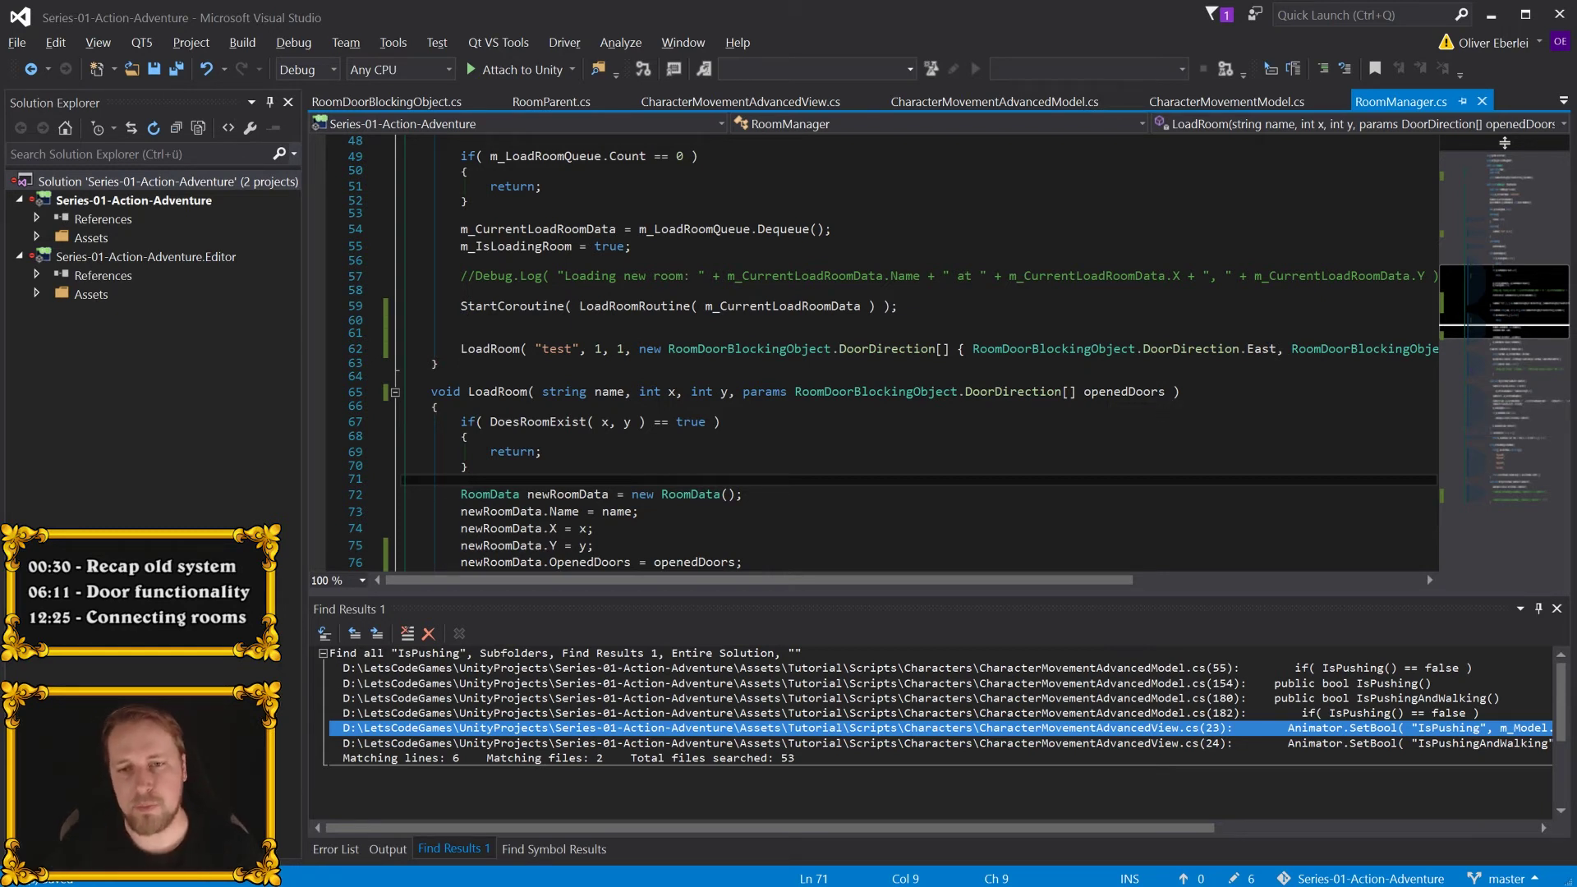
- Strip the new DoorDirection[] { } wrapper so the test call passes East and West directly, and save
{"action": "left_click_drag", "start_coordinate": [639, 349], "coordinate": [464, 334]}
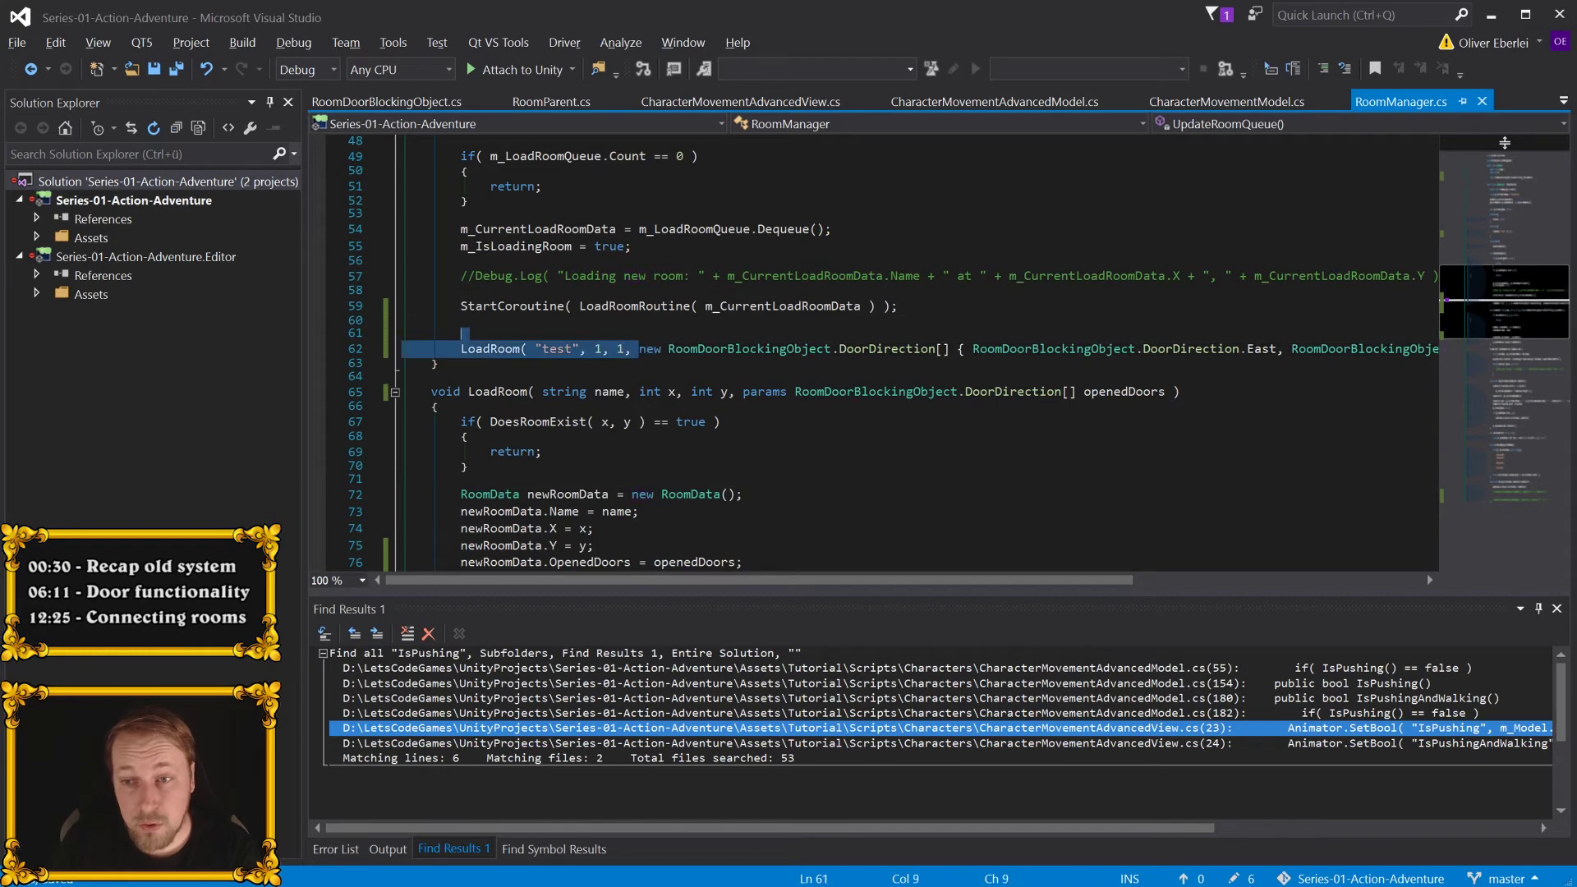
{"action": "left_click_drag", "start_coordinate": [639, 349], "coordinate": [973, 348]}
{"action": "key", "text": "Delete"}
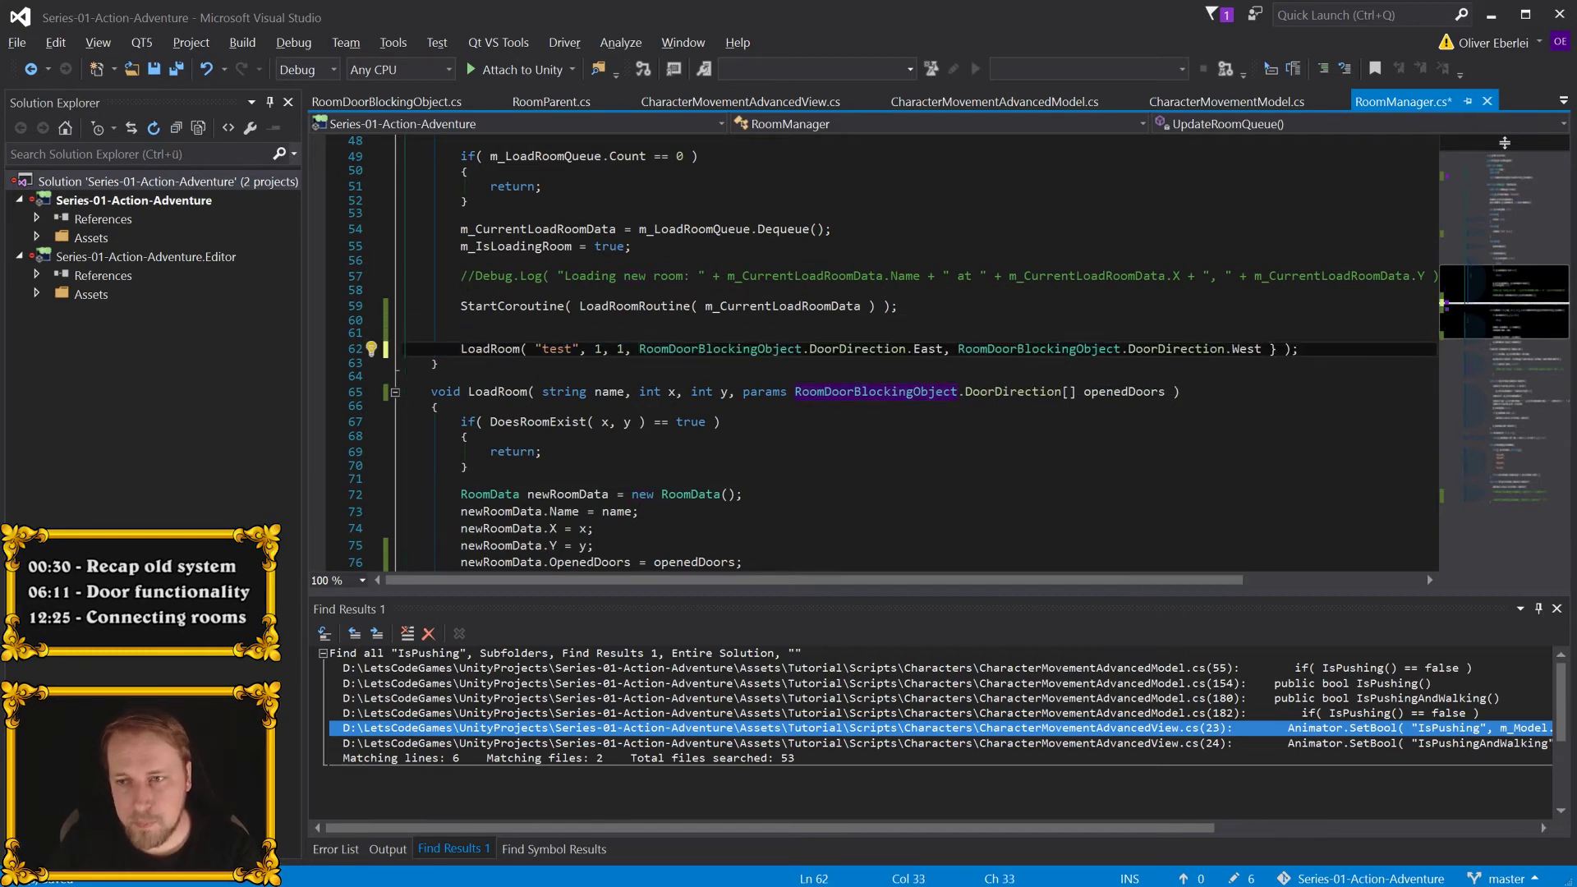
{"action": "key", "text": "End"}
{"action": "key", "text": "Left"}
{"action": "key", "text": "Left"}
{"action": "key", "text": "Left"}
{"action": "key", "text": "BackSpace"}
{"action": "key", "text": "BackSpace"}
{"action": "key", "text": "ctrl+s"}
{"action": "key", "text": "Down"}
{"action": "key", "text": "Down"}
{"action": "key", "text": "Down"}
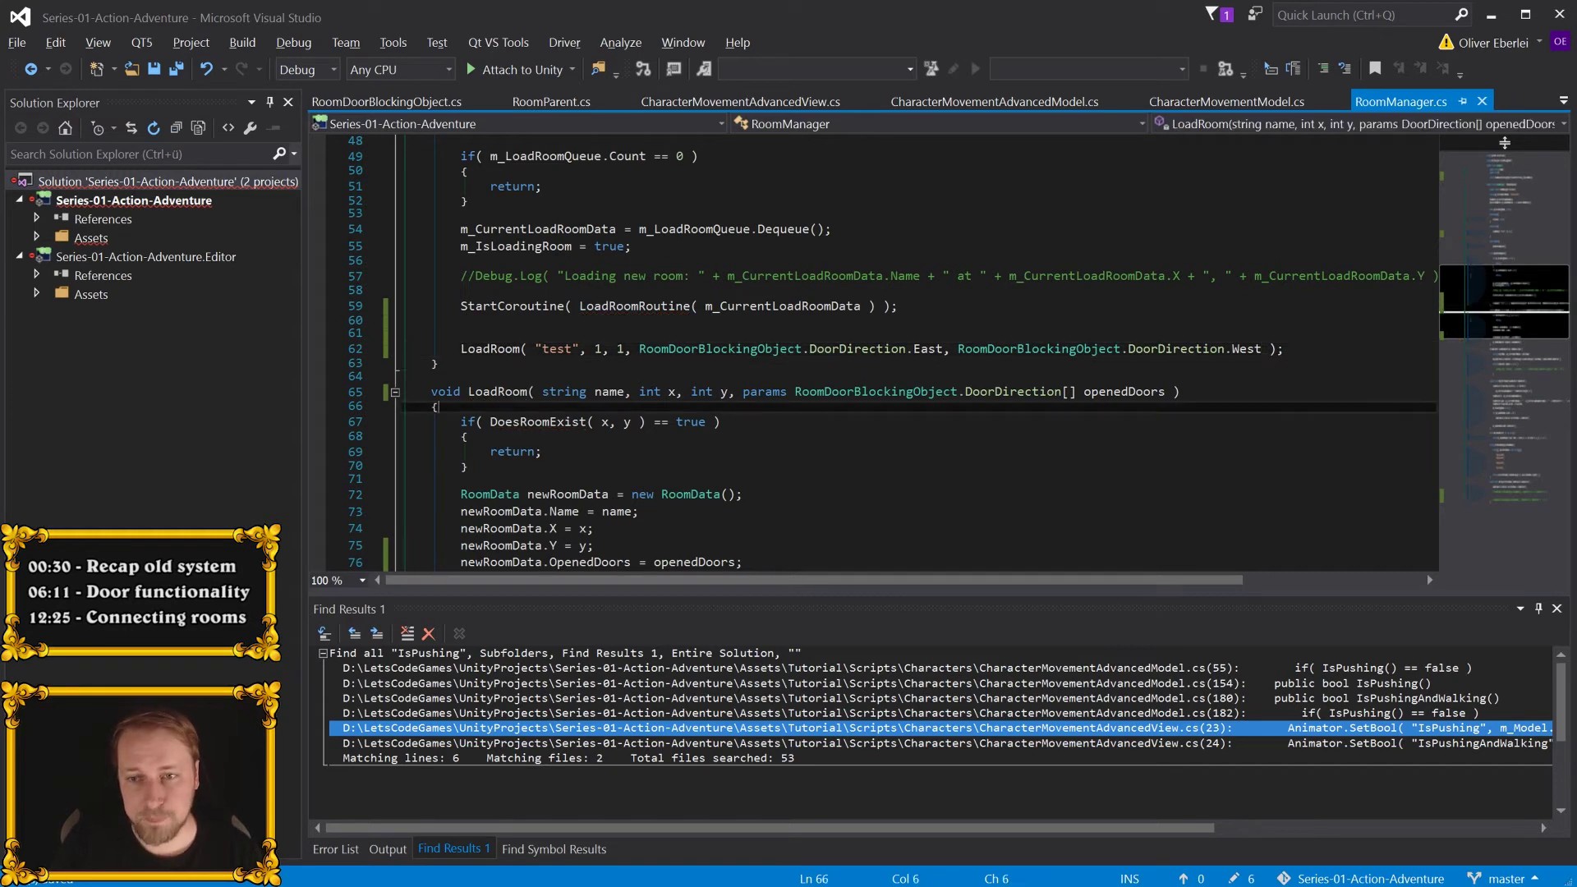
{"action": "double_click", "coordinate": [765, 392]}
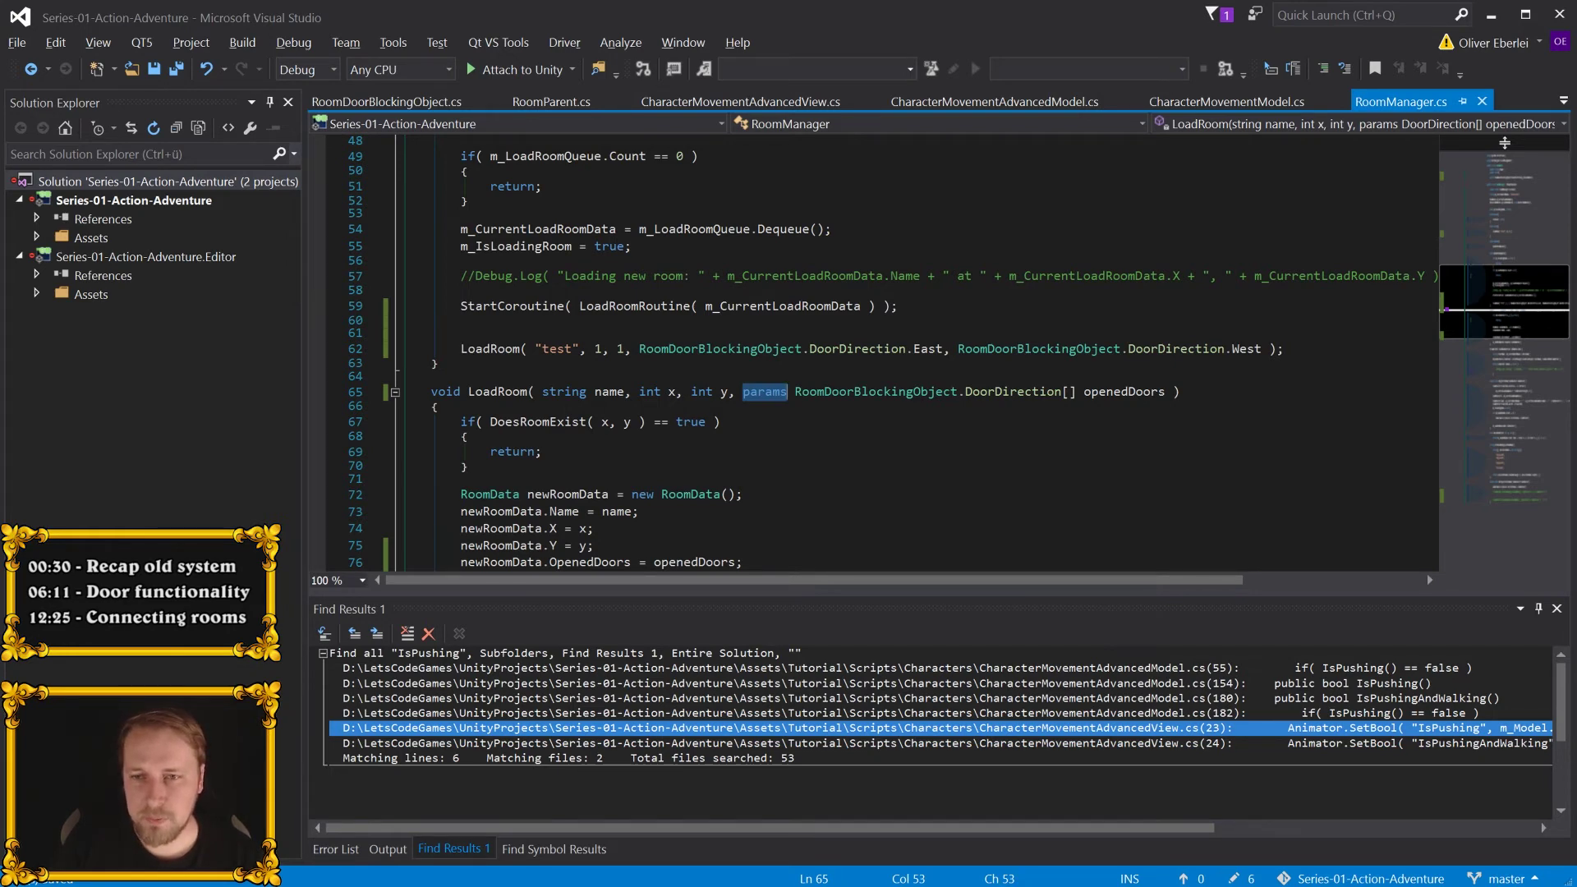
{"action": "key", "text": "Down"}
{"action": "key", "text": "Down"}
{"action": "key", "text": "Down"}
{"action": "scroll", "coordinate": [871, 353], "scroll_direction": "down", "scroll_amount": 2}
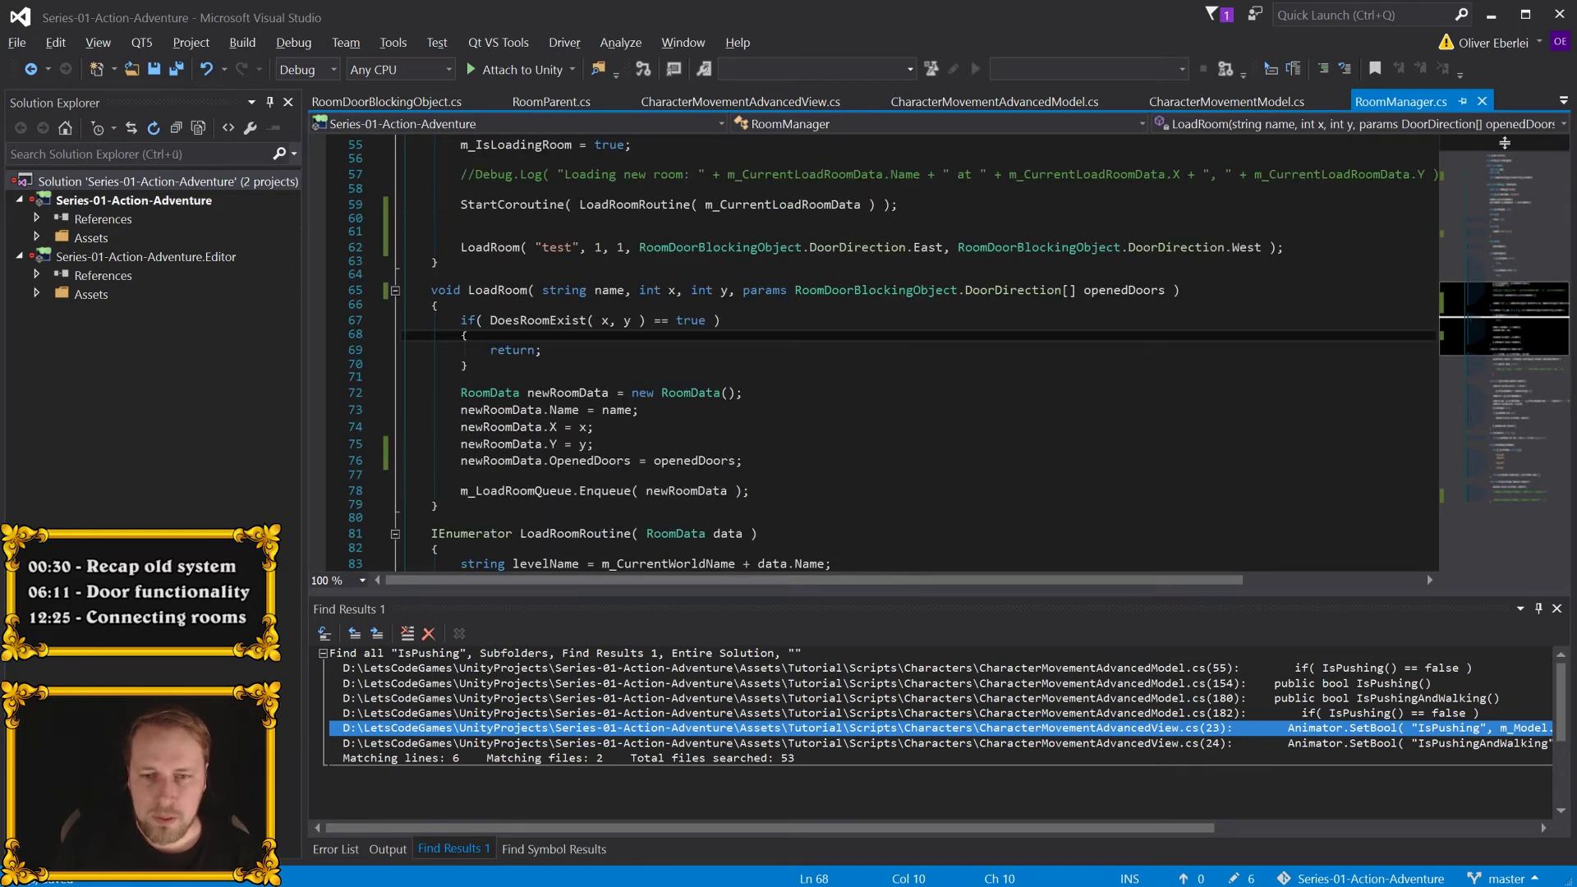
- Trace OpenedDoors from LoadRoom to RegisterRoom and open a new line after the parent assignment
{"action": "left_click", "coordinate": [690, 461]}
{"action": "double_click", "coordinate": [590, 461]}
{"action": "key", "text": "ctrl+Left"}
{"action": "key", "text": "ctrl+Left"}
{"action": "scroll", "coordinate": [871, 353], "scroll_direction": "down", "scroll_amount": 3}
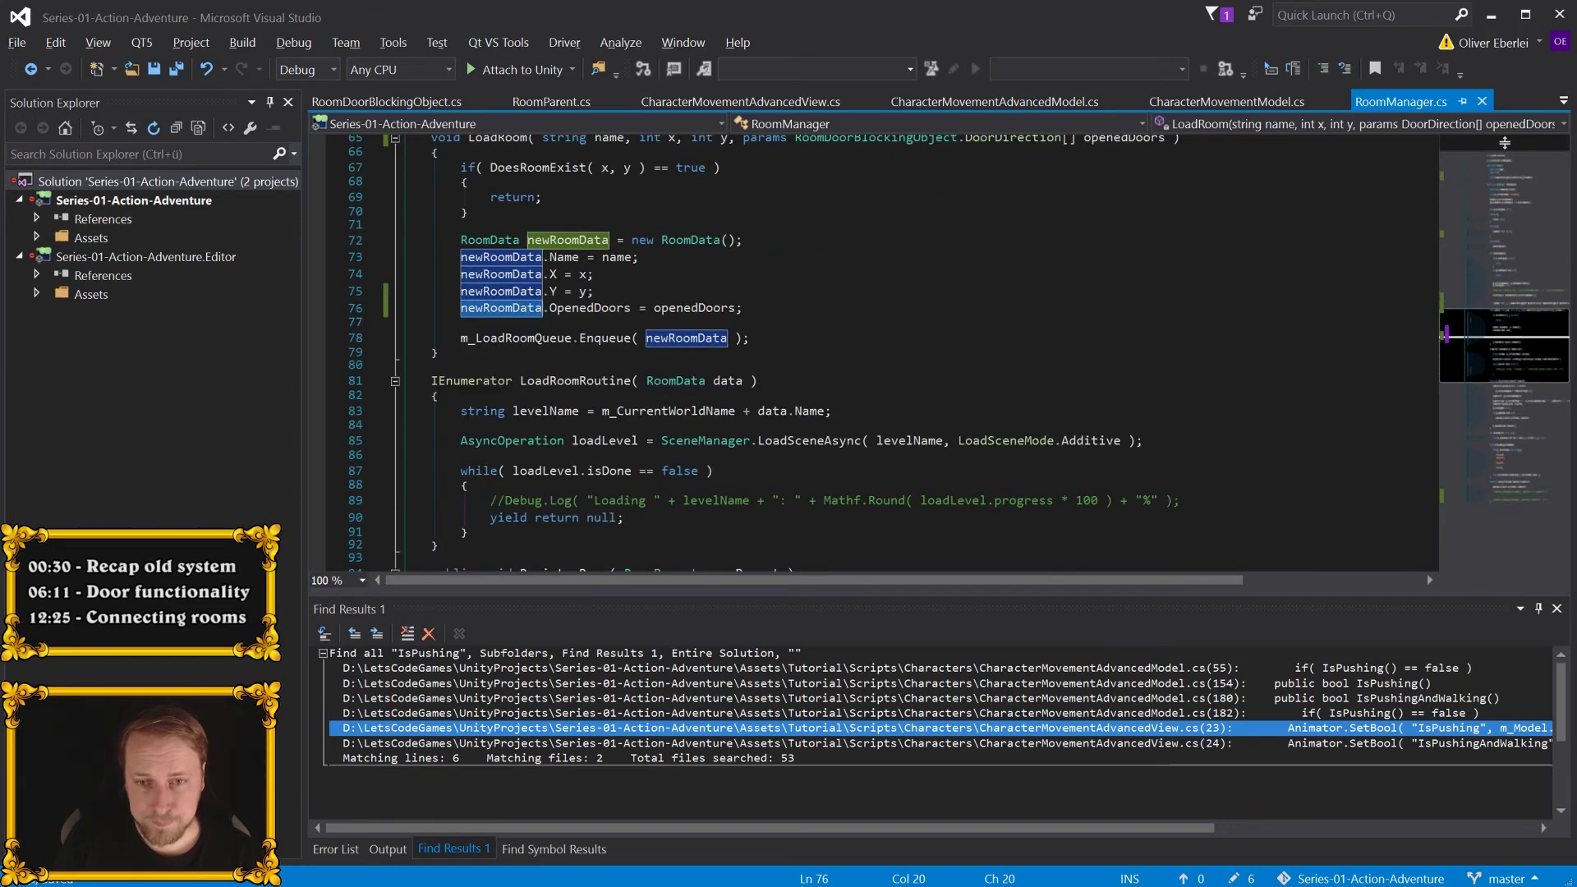
{"action": "scroll", "coordinate": [871, 353], "scroll_direction": "down", "scroll_amount": 1}
{"action": "scroll", "coordinate": [871, 354], "scroll_direction": "down", "scroll_amount": 9}
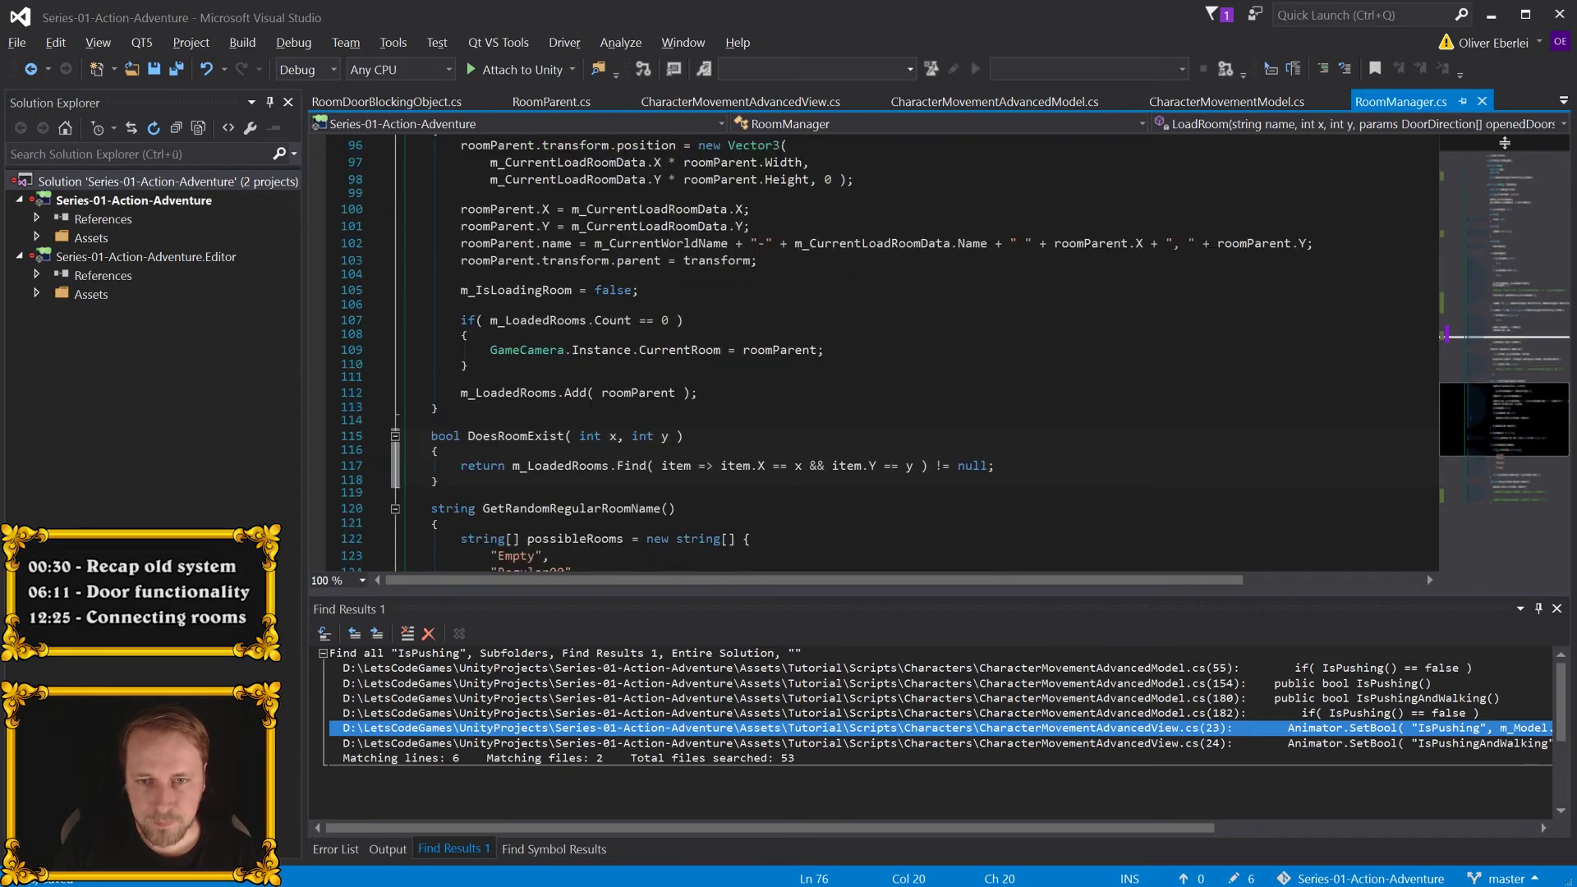
{"action": "scroll", "coordinate": [871, 353], "scroll_direction": "down", "scroll_amount": 2}
{"action": "scroll", "coordinate": [871, 353], "scroll_direction": "down", "scroll_amount": 2}
{"action": "scroll", "coordinate": [871, 354], "scroll_direction": "down", "scroll_amount": 4}
{"action": "scroll", "coordinate": [871, 353], "scroll_direction": "up", "scroll_amount": 5}
{"action": "scroll", "coordinate": [871, 354], "scroll_direction": "up", "scroll_amount": 5}
{"action": "scroll", "coordinate": [871, 353], "scroll_direction": "up", "scroll_amount": 1}
{"action": "left_click", "coordinate": [609, 217]}
{"action": "scroll", "coordinate": [542, 448], "scroll_direction": "up", "scroll_amount": 1}
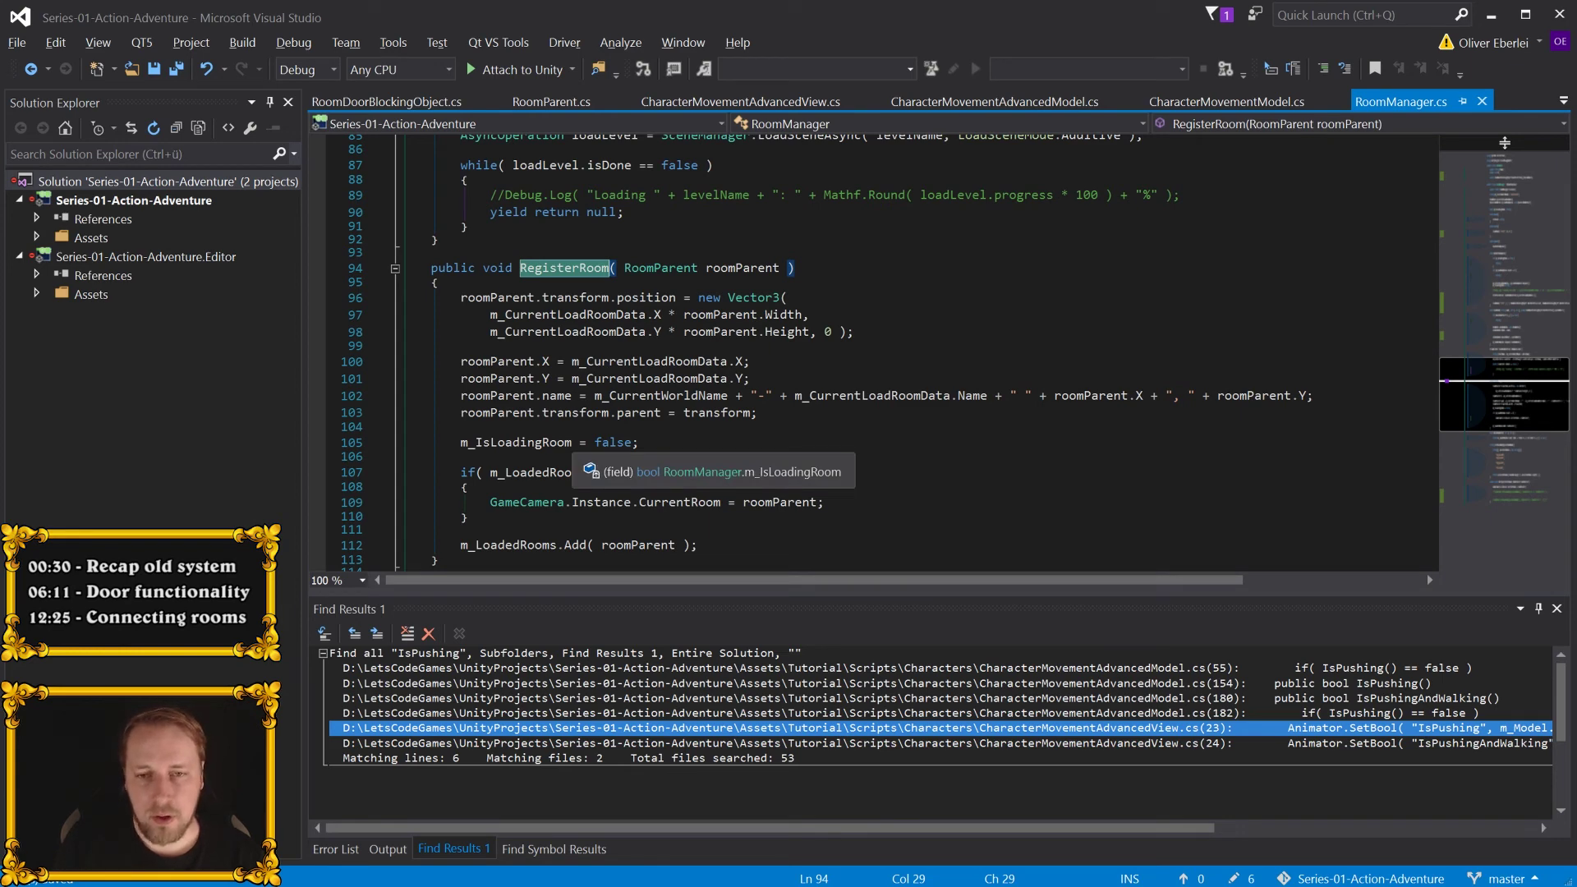
{"action": "key", "text": "Down"}
{"action": "key", "text": "Down"}
{"action": "key", "text": "Down"}
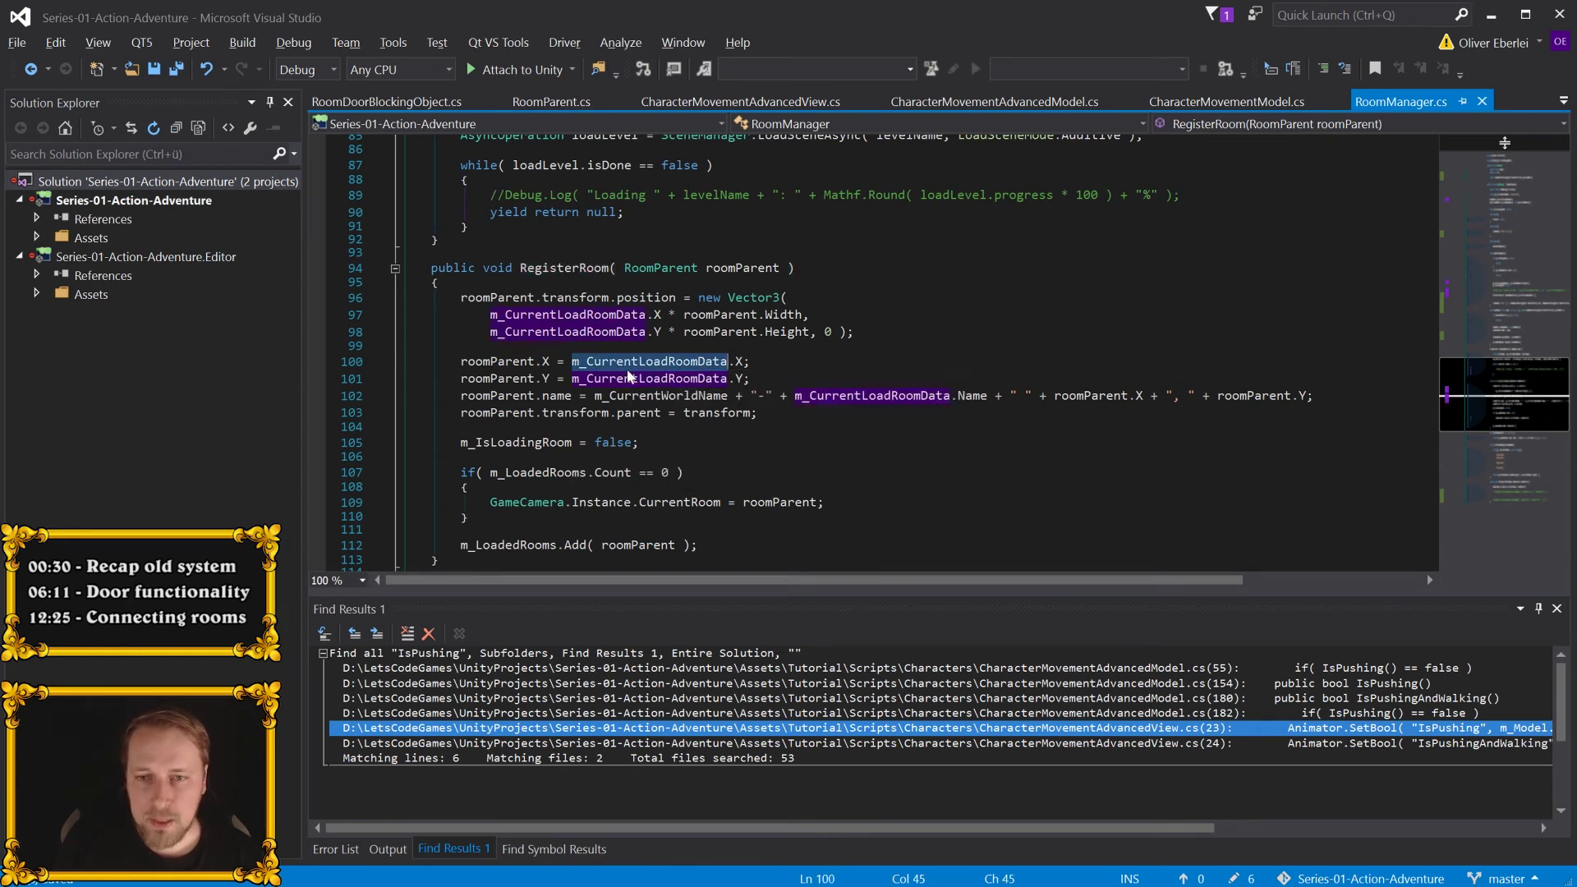
{"action": "key", "text": "Down"}
{"action": "key", "text": "Down"}
{"action": "key", "text": "Down"}
{"action": "key", "text": "End"}
{"action": "key", "text": "Return"}
{"action": "key", "text": "Return"}
- Write a for loop over i < m_CurrentLoadRoomData.OpenedDoors.Length with an empty body
{"action": "type", "text": "for( int i = 0; "}
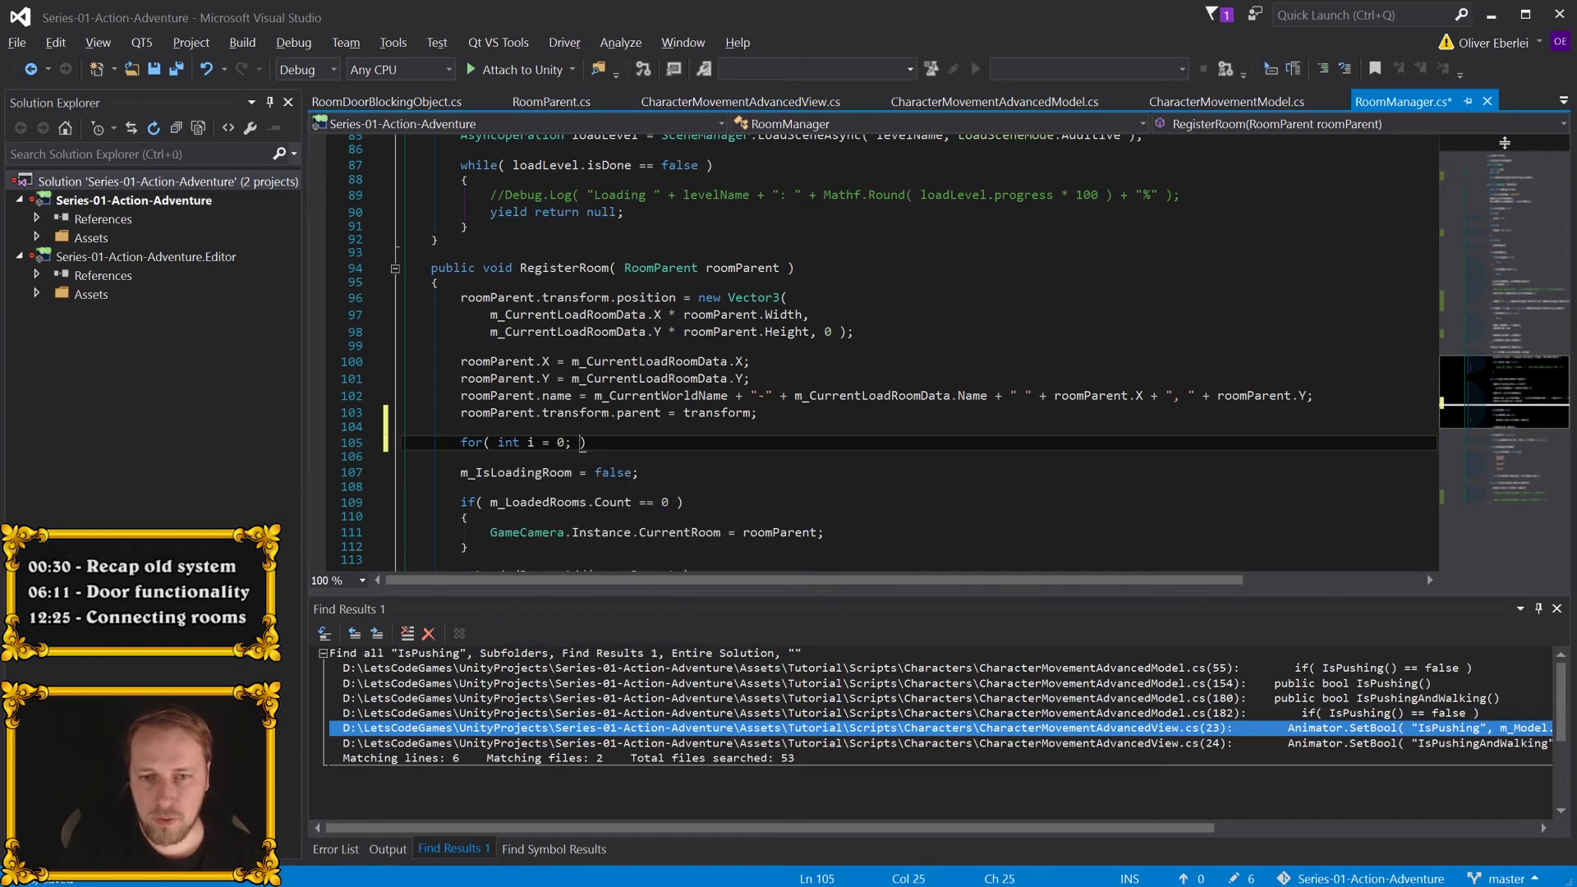
{"action": "type", "text": "m_Cu"}
{"action": "key", "text": "Tab"}
{"action": "type", "text": ".Op"}
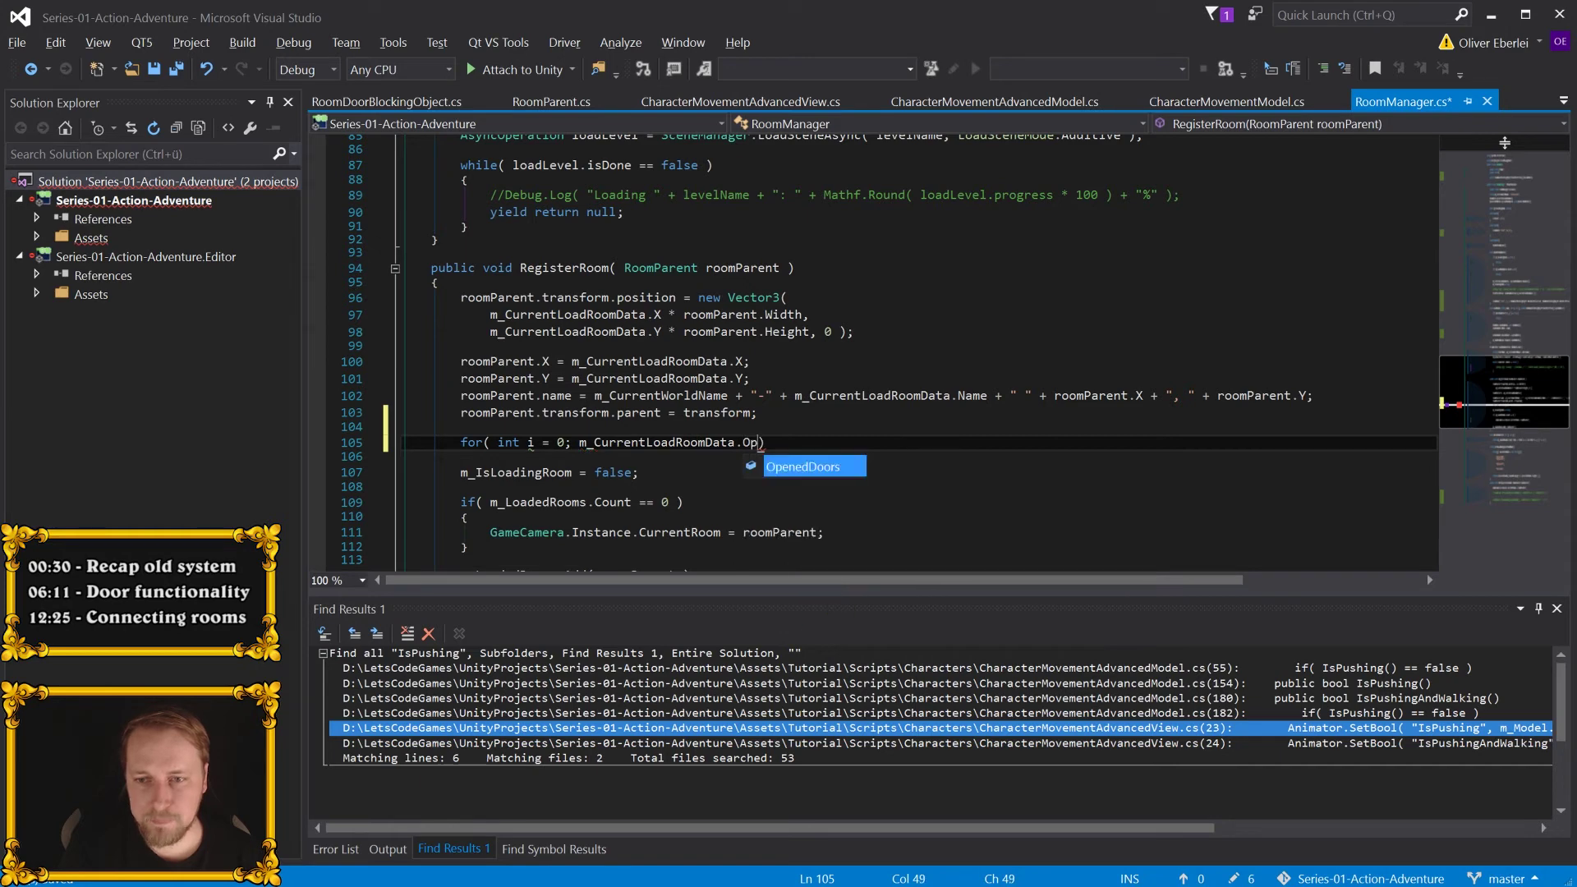
{"action": "key", "text": "Tab"}
{"action": "type", "text": ".L"}
{"action": "key", "text": "Tab"}
{"action": "type", "text": "; ++i"}
{"action": "key", "text": "End"}
{"action": "key", "text": "Return"}
{"action": "type", "text": "{"}
{"action": "key", "text": "Return"}
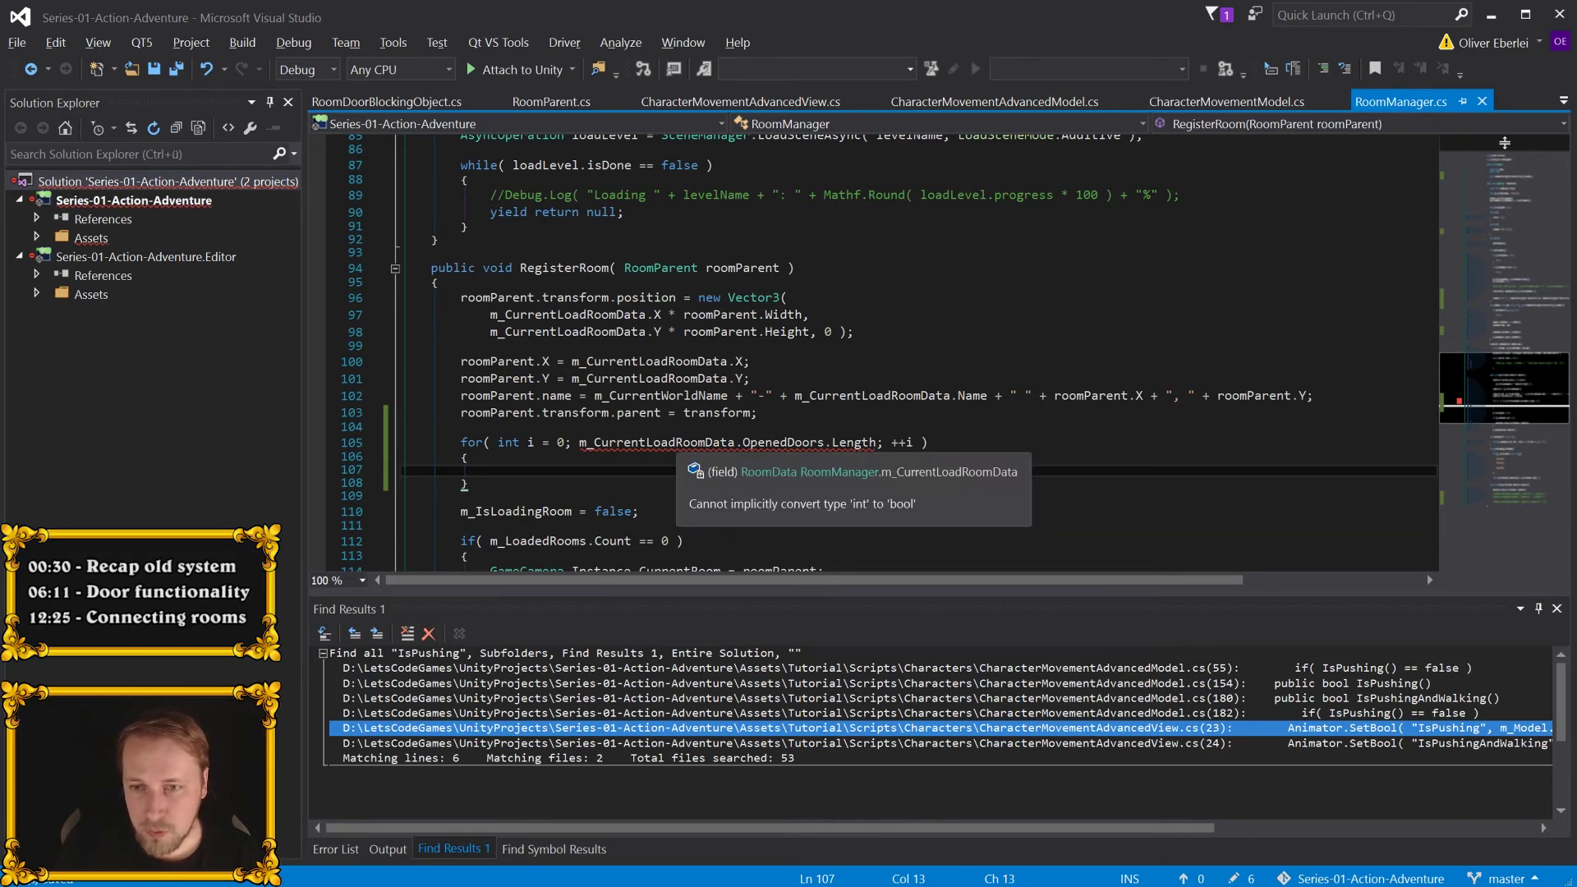
{"action": "left_click", "coordinate": [542, 442]}
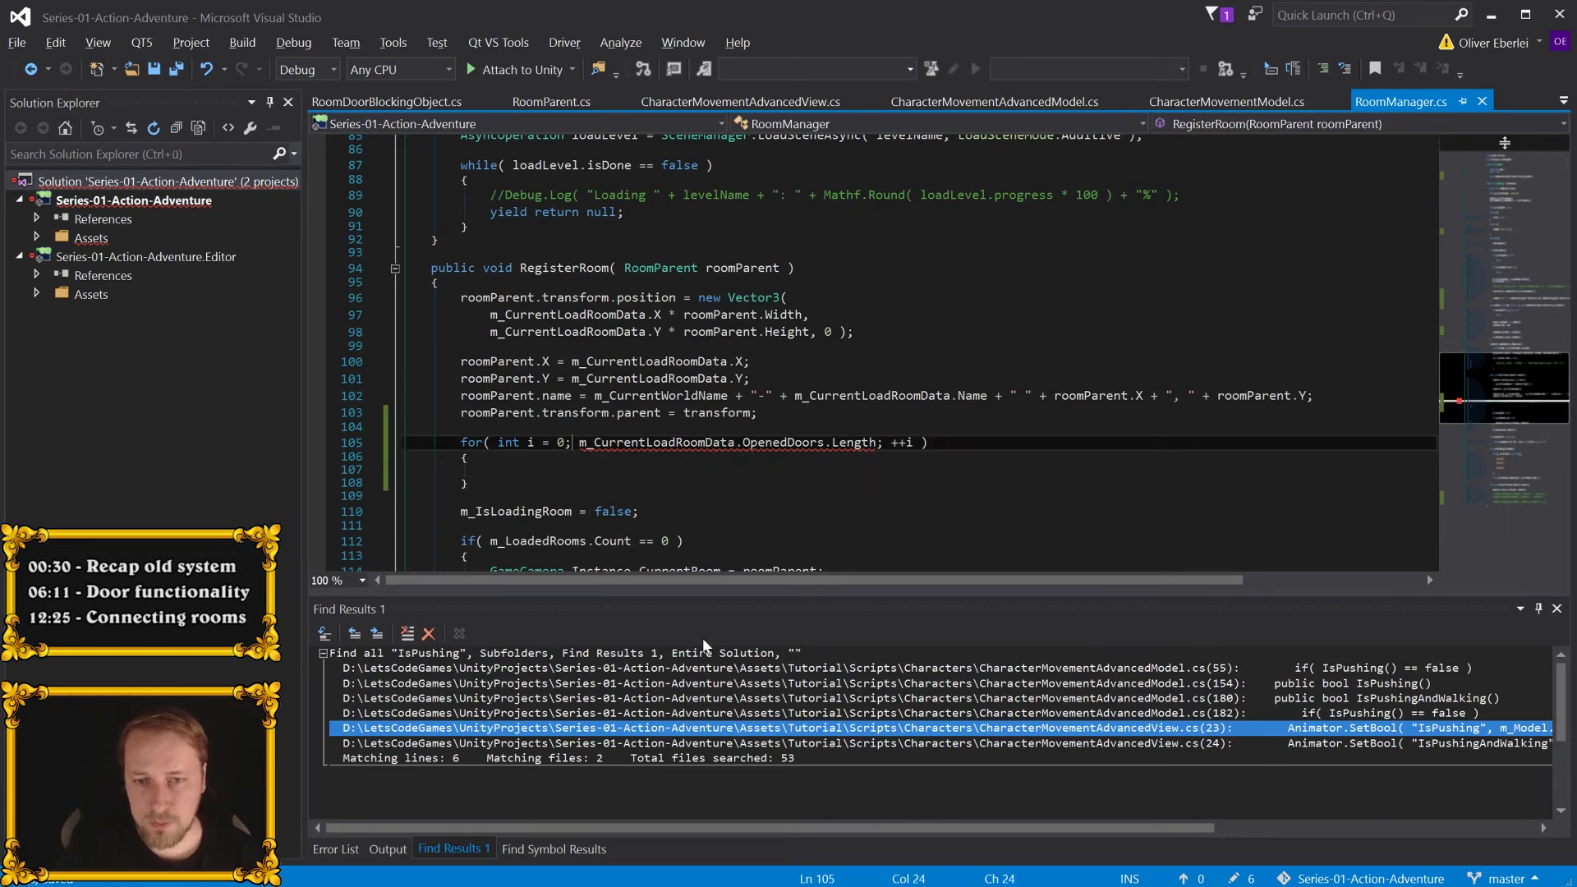
{"action": "type", "text": "i <"}
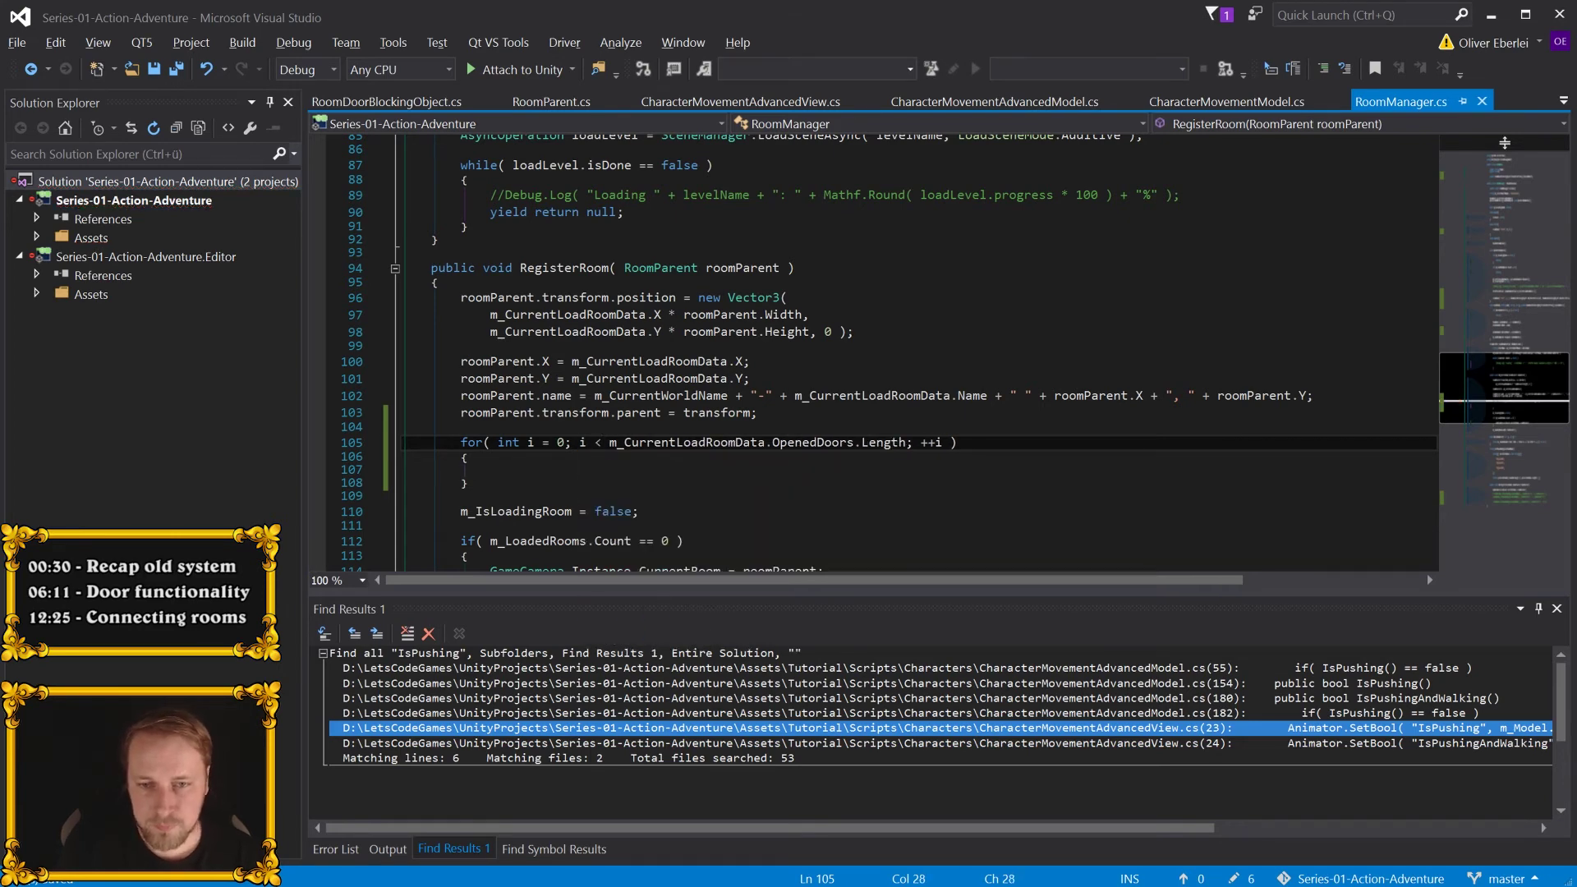
{"action": "key", "text": "Down"}
{"action": "key", "text": "Down"}
- In the loop body, call roomParent.SetDoorOpen( m_CurrentLoadRoomData.OpenedDoors[ i ], true );
{"action": "type", "text": "r"}
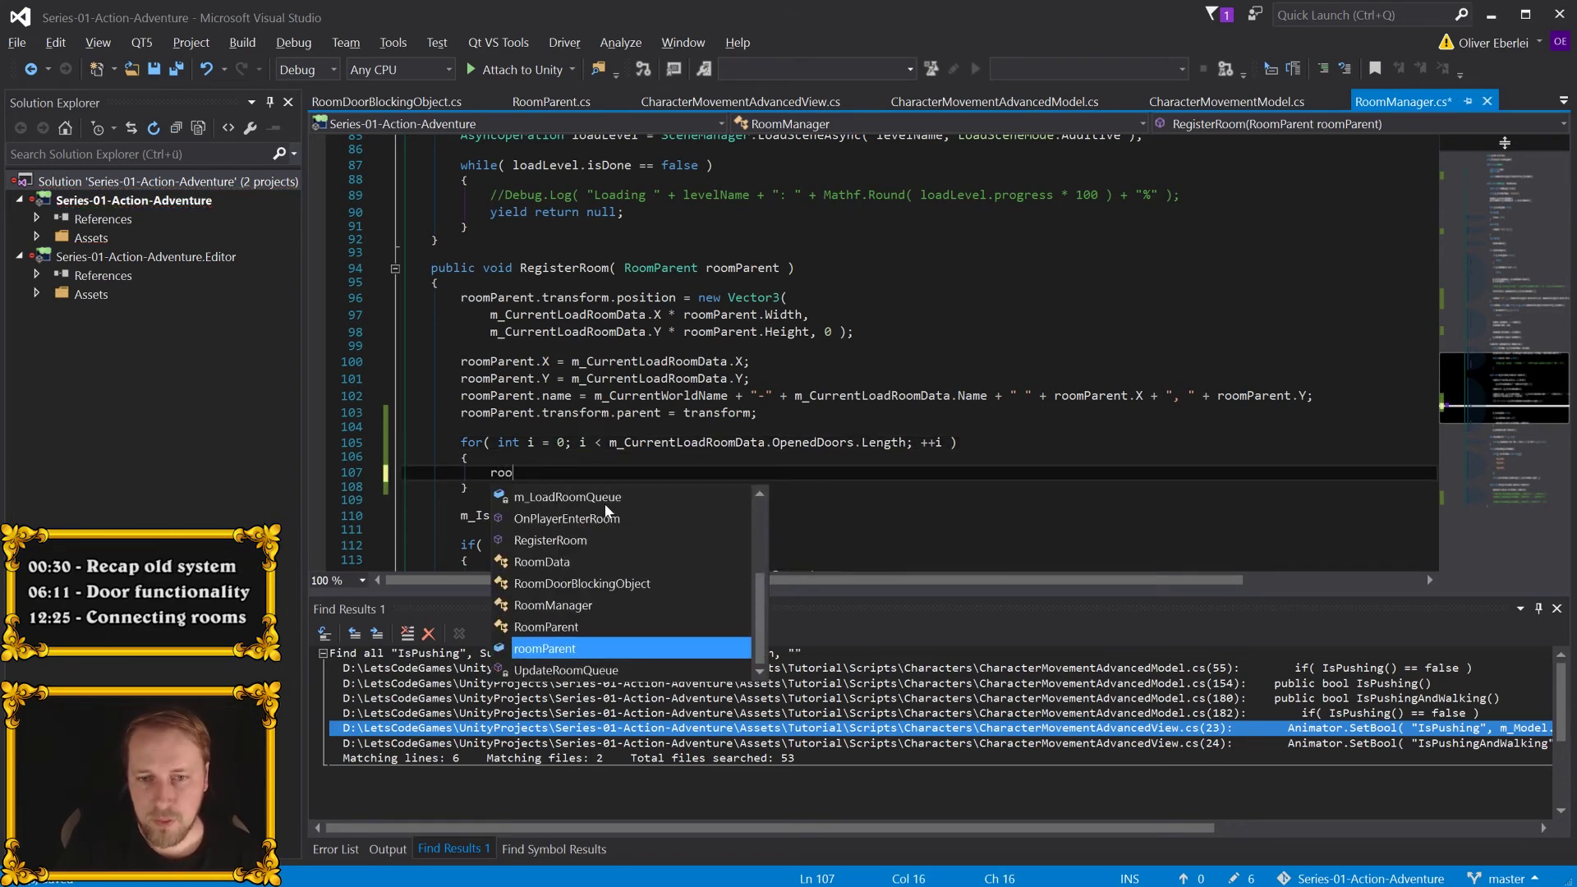
{"action": "type", "text": "oomParent."}
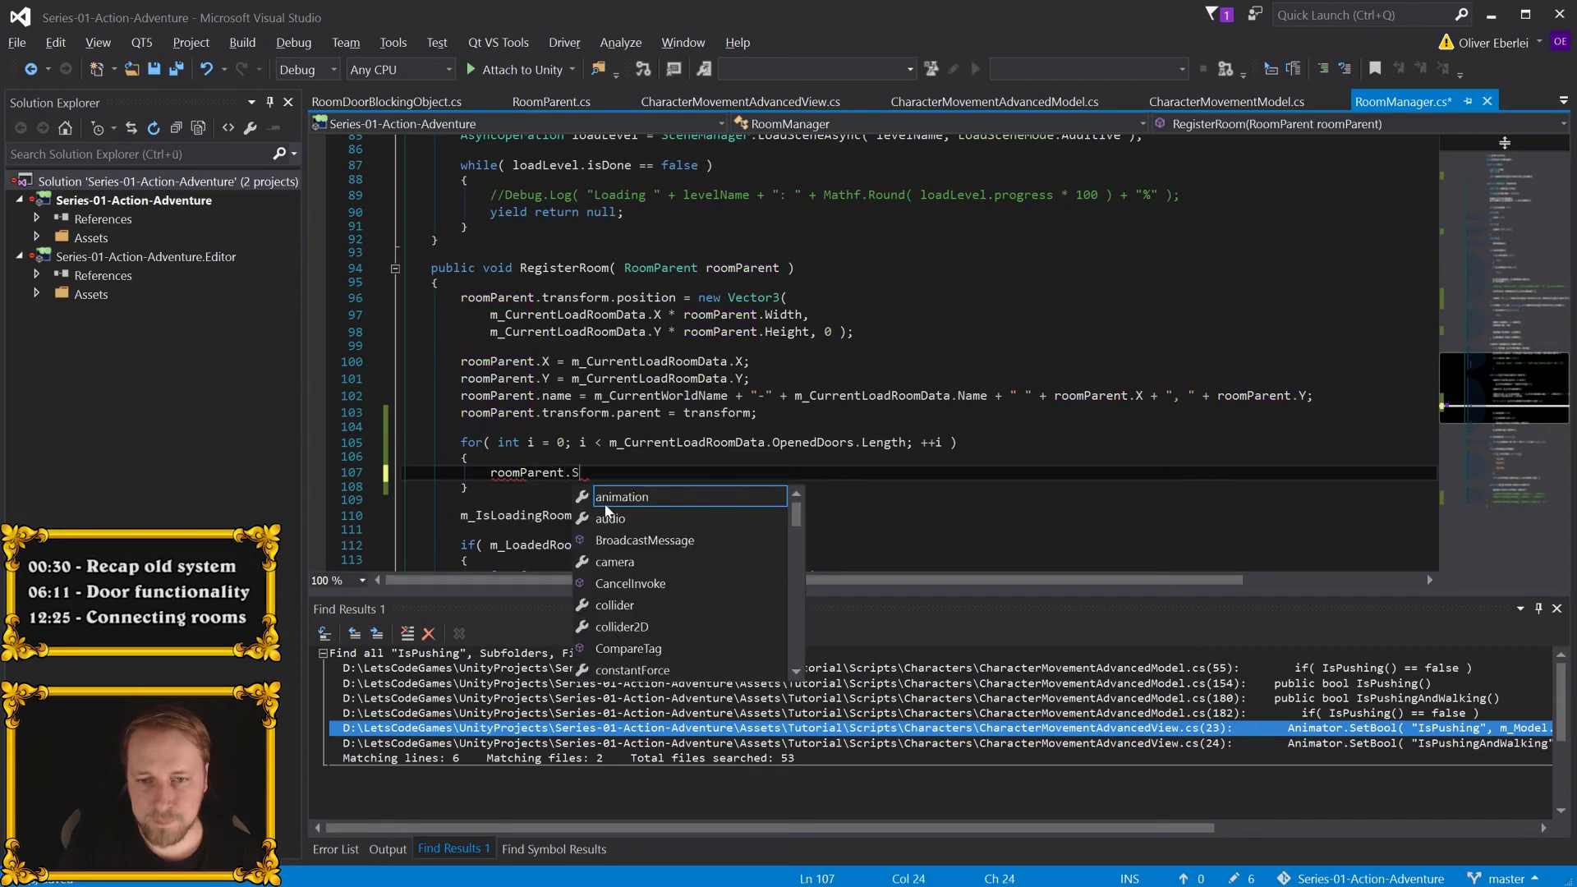
{"action": "type", "text": "Set"}
{"action": "key", "text": "Tab"}
{"action": "type", "text": "("}
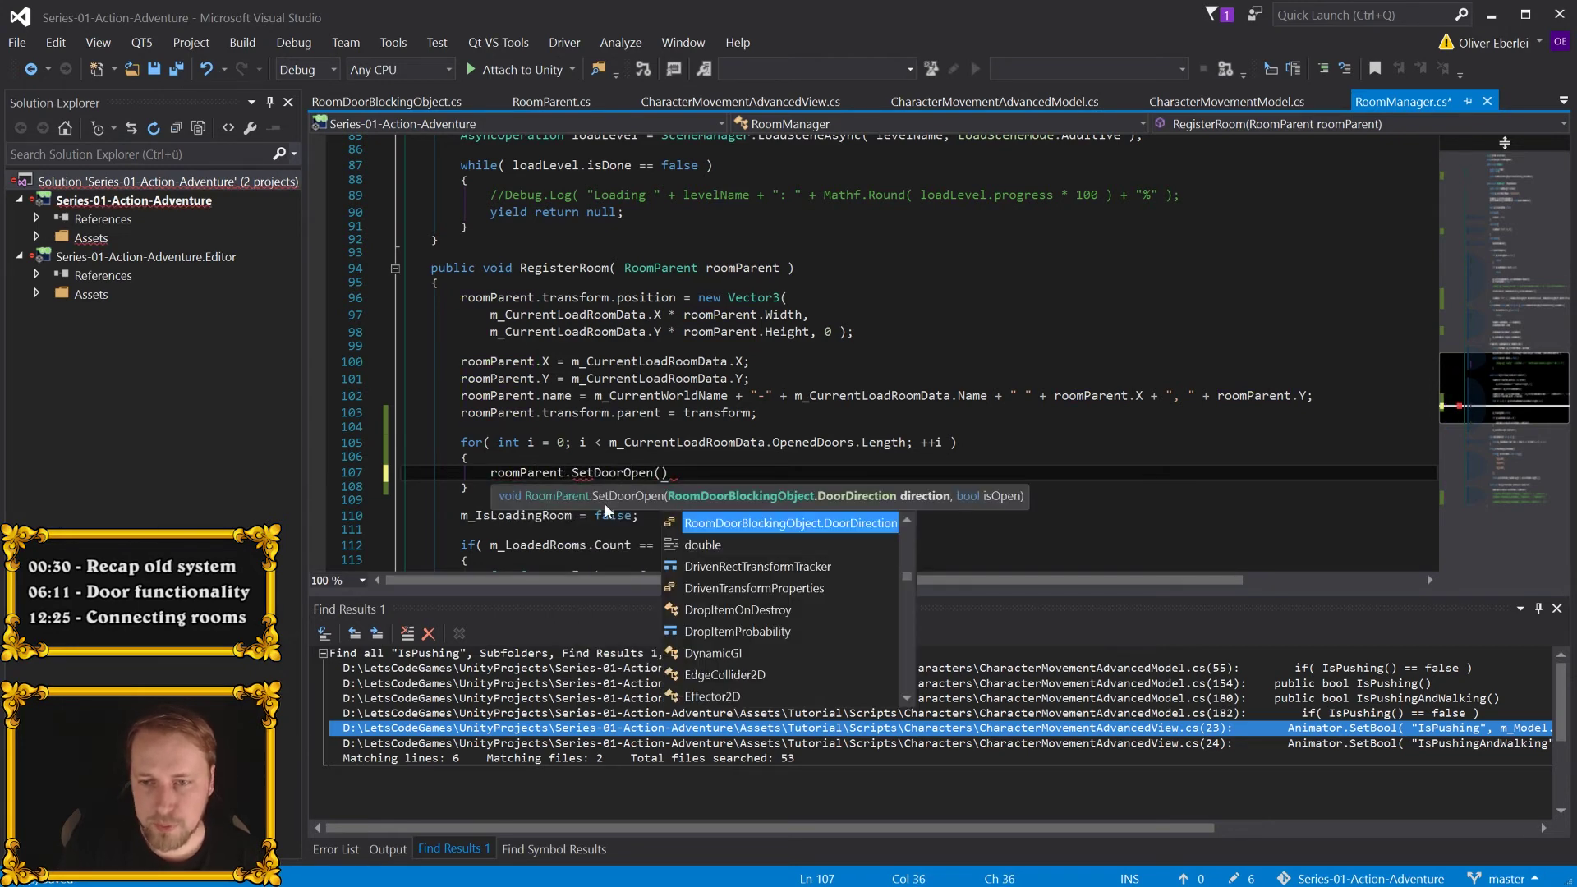
{"action": "key", "text": "Escape"}
{"action": "key", "text": "Up"}
{"action": "key", "text": "Up"}
{"action": "key", "text": "ctrl+Left"}
{"action": "key", "text": "ctrl+shift+Right"}
{"action": "key", "text": "ctrl+shift+Right"}
{"action": "key", "text": "ctrl+shift+Right"}
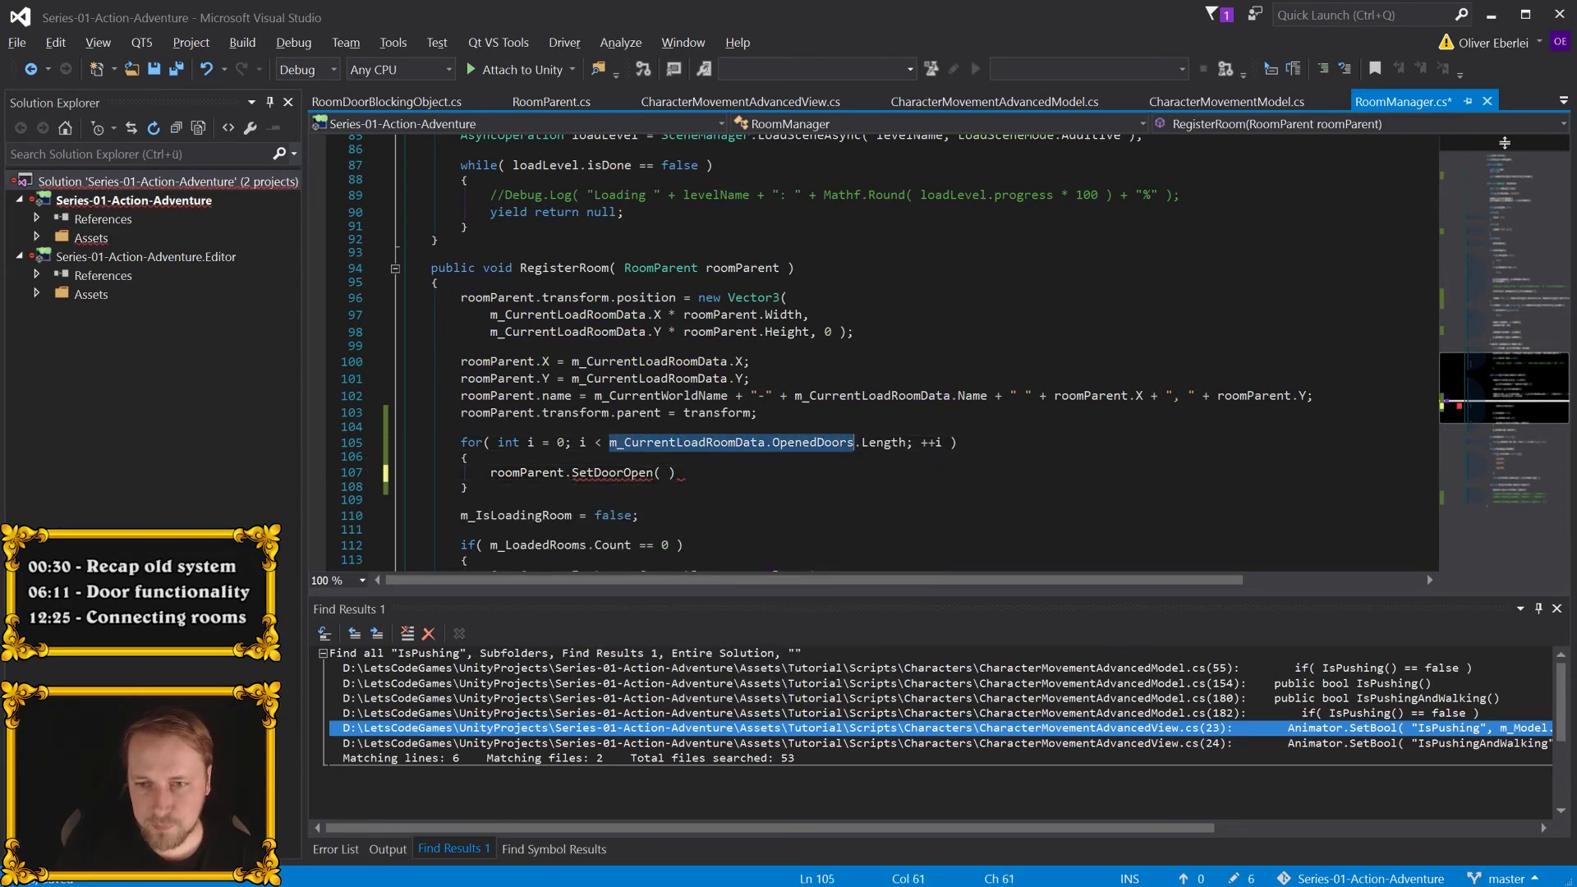
{"action": "key", "text": "ctrl+c"}
{"action": "key", "text": "Down"}
{"action": "key", "text": "Down"}
{"action": "key", "text": "End"}
{"action": "key", "text": "Left"}
{"action": "key", "text": "ctrl+v"}
{"action": "key", "text": "BackSpace"}
{"action": "type", "text": "[ i ], true );"}
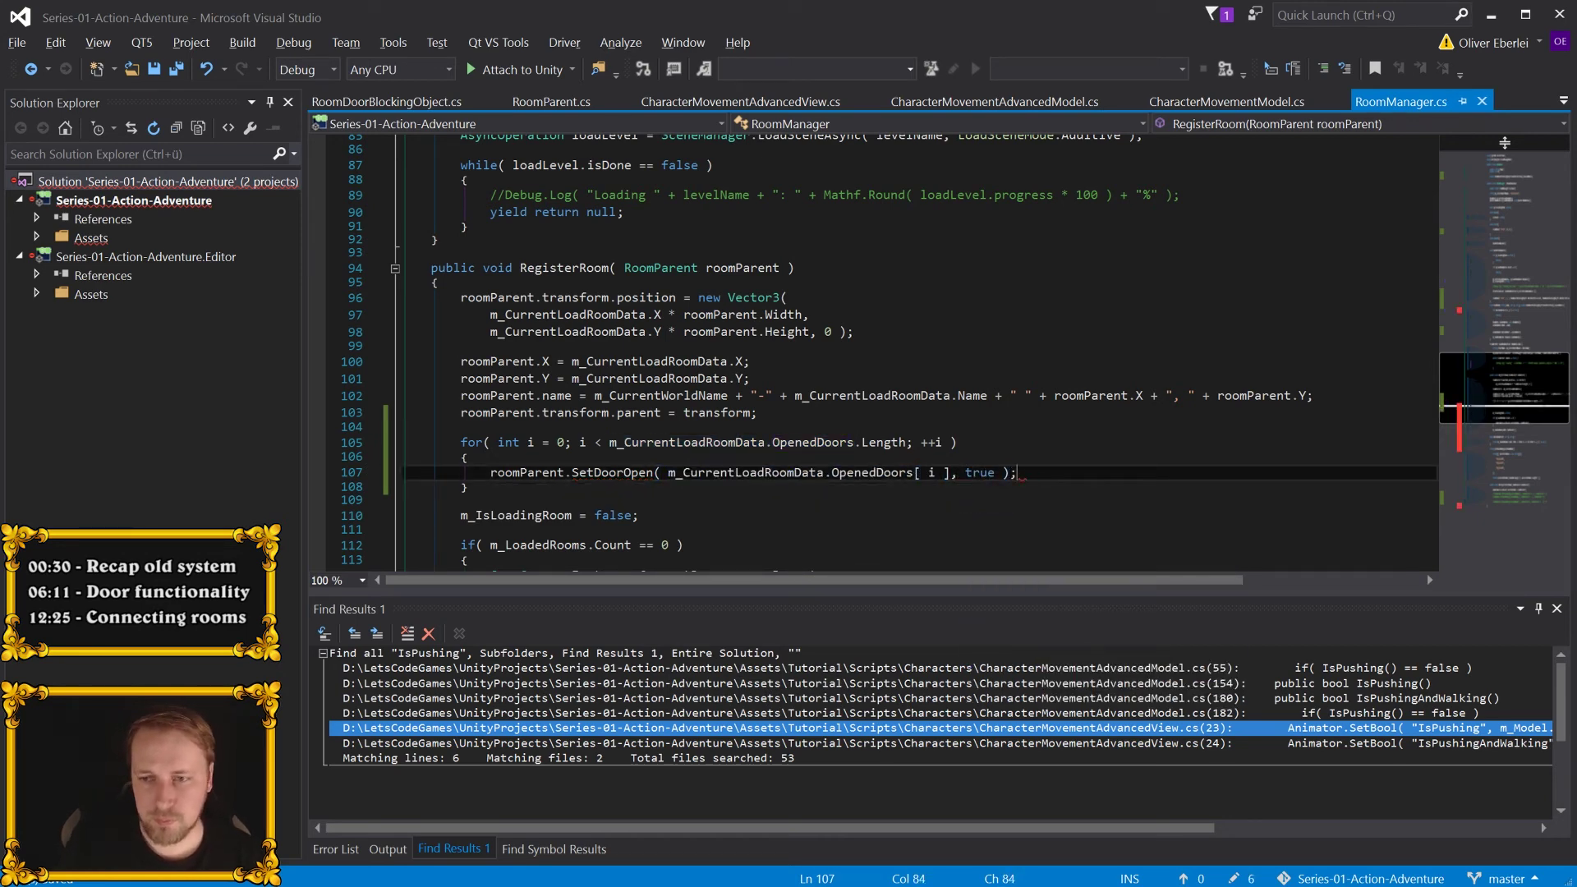
{"action": "scroll", "coordinate": [871, 354], "scroll_direction": "up", "scroll_amount": 1}
- Delete the test LoadRoom call from UpdateRoomQueue
{"action": "scroll", "coordinate": [870, 354], "scroll_direction": "up", "scroll_amount": 6}
{"action": "scroll", "coordinate": [871, 353], "scroll_direction": "up", "scroll_amount": 5}
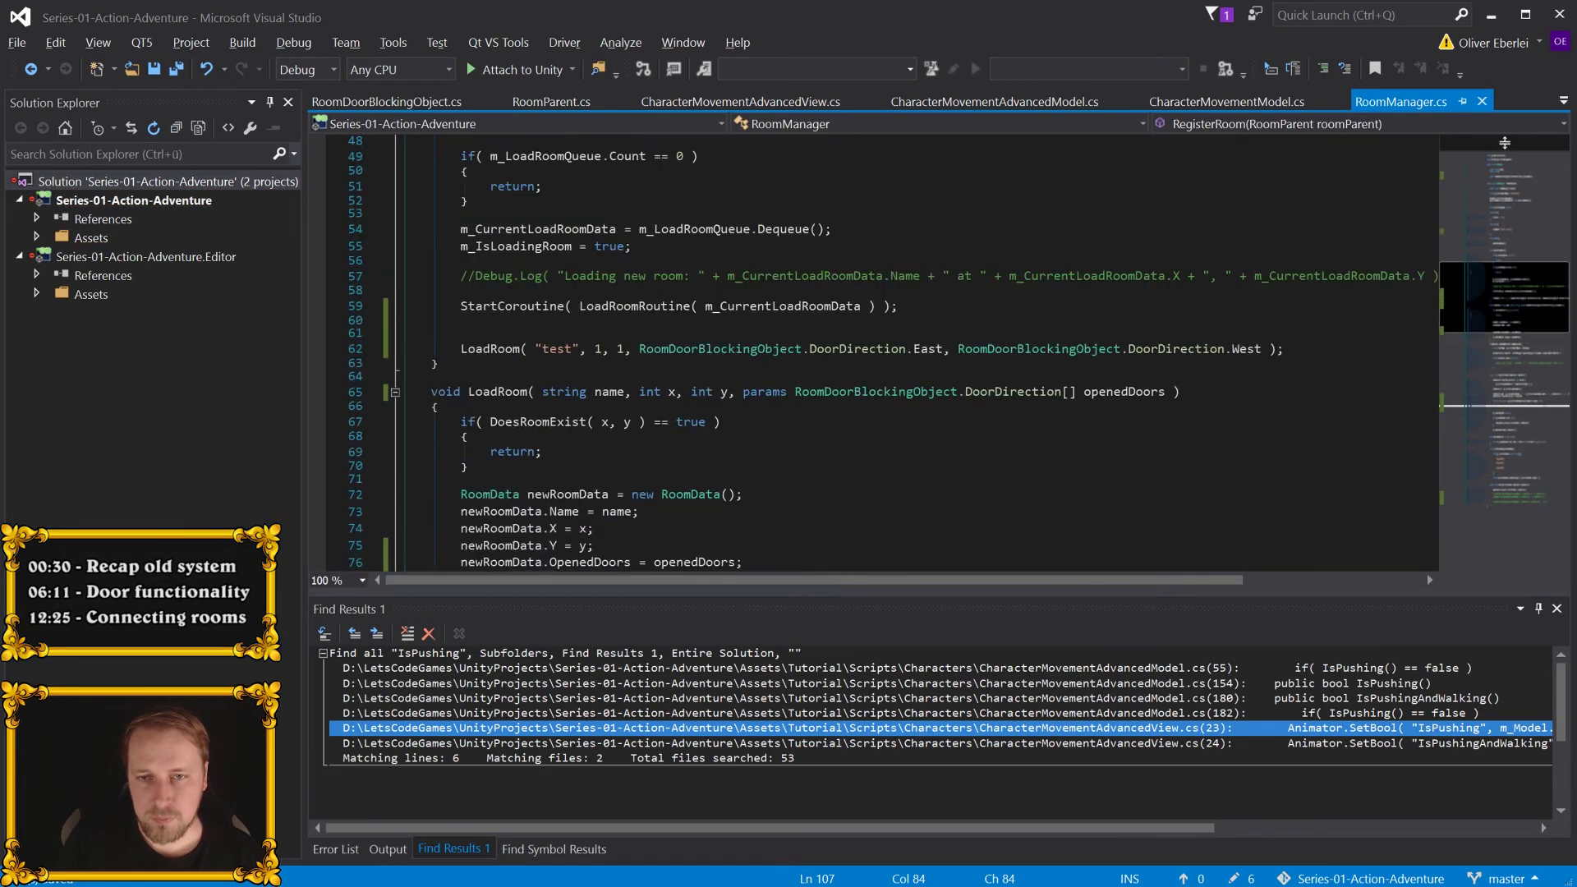
{"action": "scroll", "coordinate": [871, 353], "scroll_direction": "up", "scroll_amount": 1}
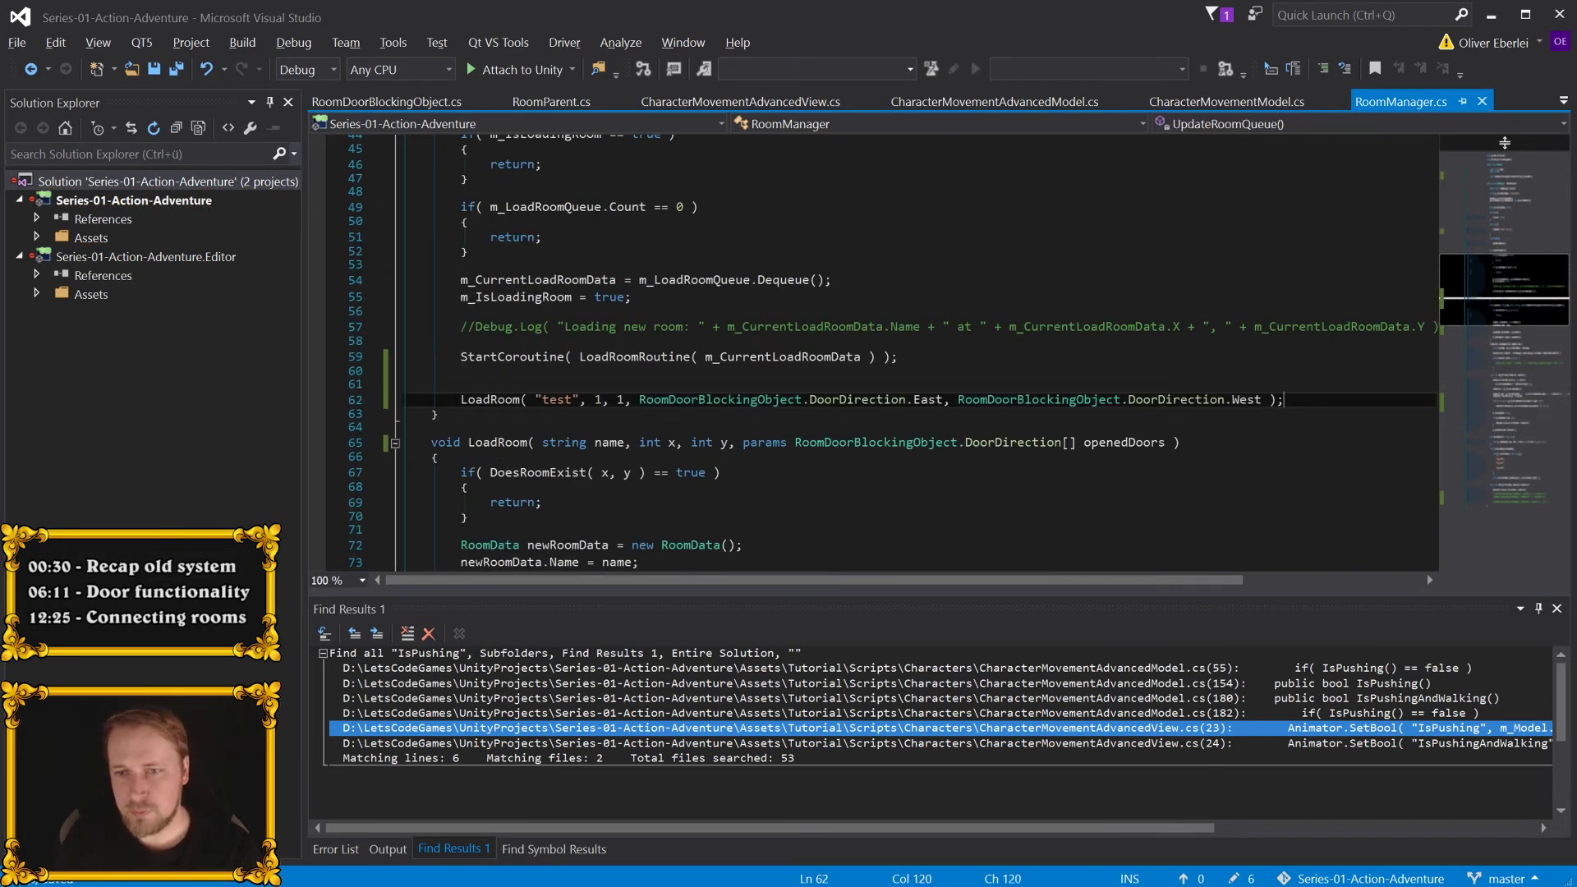
{"action": "left_click_drag", "start_coordinate": [1284, 399], "coordinate": [904, 357]}
{"action": "key", "text": "BackSpace"}
- Change the End room's LoadRoom position from 1, 0 to 2, 0
{"action": "scroll", "coordinate": [871, 353], "scroll_direction": "up", "scroll_amount": 6}
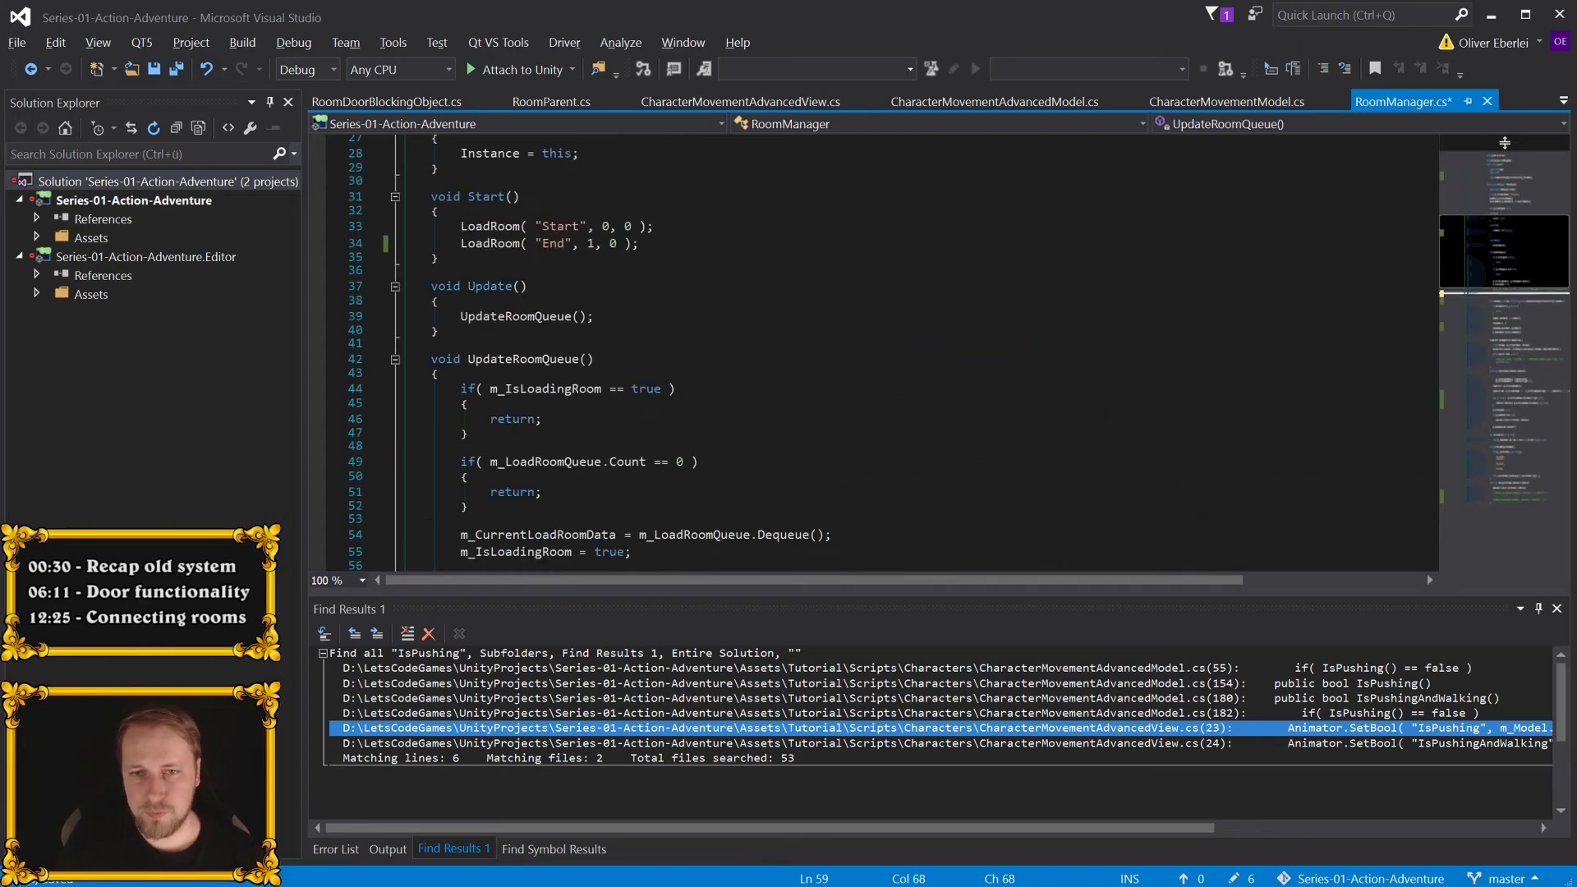
{"action": "scroll", "coordinate": [871, 353], "scroll_direction": "up", "scroll_amount": 5}
{"action": "left_click", "coordinate": [657, 447]}
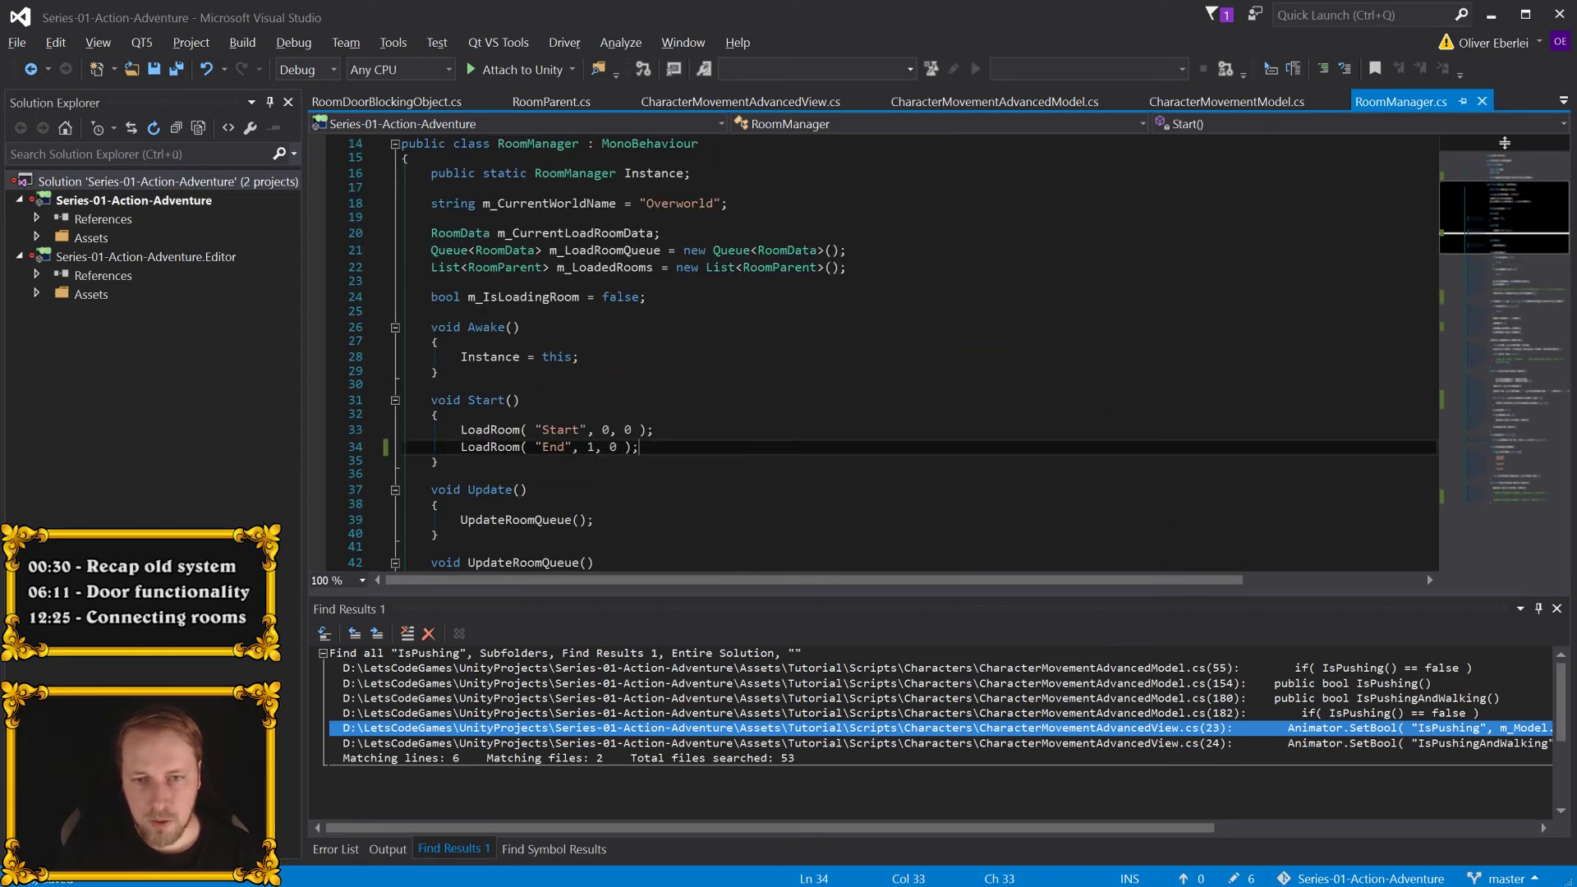
{"action": "key", "text": "Left"}
{"action": "key", "text": "Left"}
{"action": "key", "text": "Left"}
{"action": "key", "text": "BackSpace"}
{"action": "type", "text": "2"}
{"action": "key", "text": "alt+Tab"}
- Play the game, pan the Scene view to check the Start and End rooms, then stop
{"action": "left_click", "coordinate": [746, 67]}
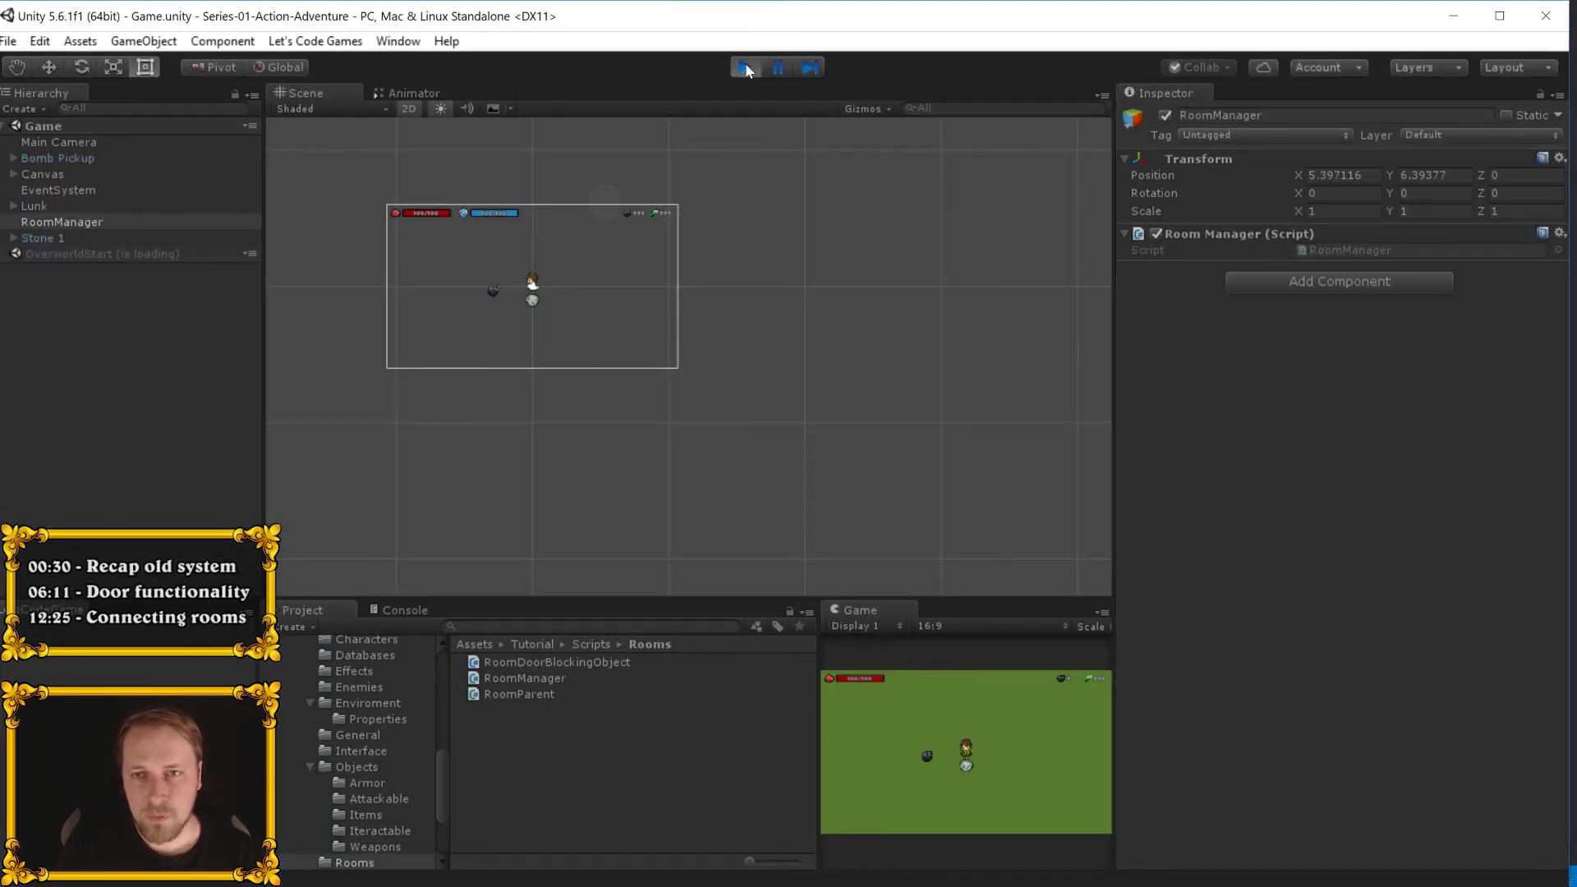
{"action": "scroll", "coordinate": [682, 338], "scroll_direction": "down", "scroll_amount": 2}
{"action": "middle_click_drag", "start_coordinate": [682, 338], "coordinate": [572, 353]}
{"action": "left_click", "coordinate": [745, 68]}
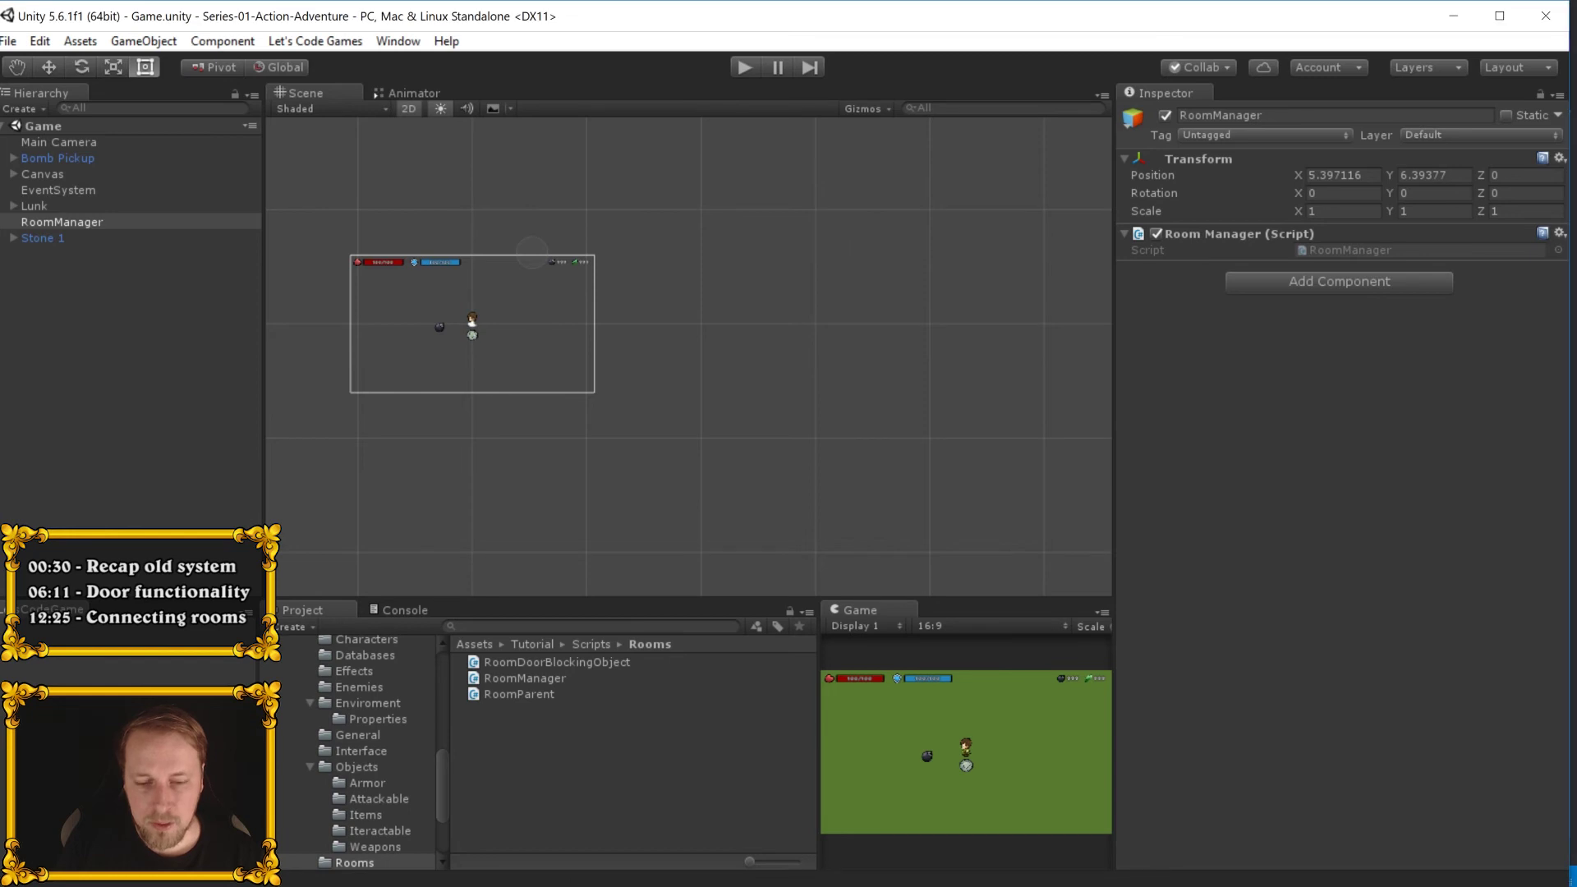
- Start adding a RoomDoorBlockingObject.DoorDirection argument to the Start room's LoadRoom call
{"action": "key", "text": "alt+Tab"}
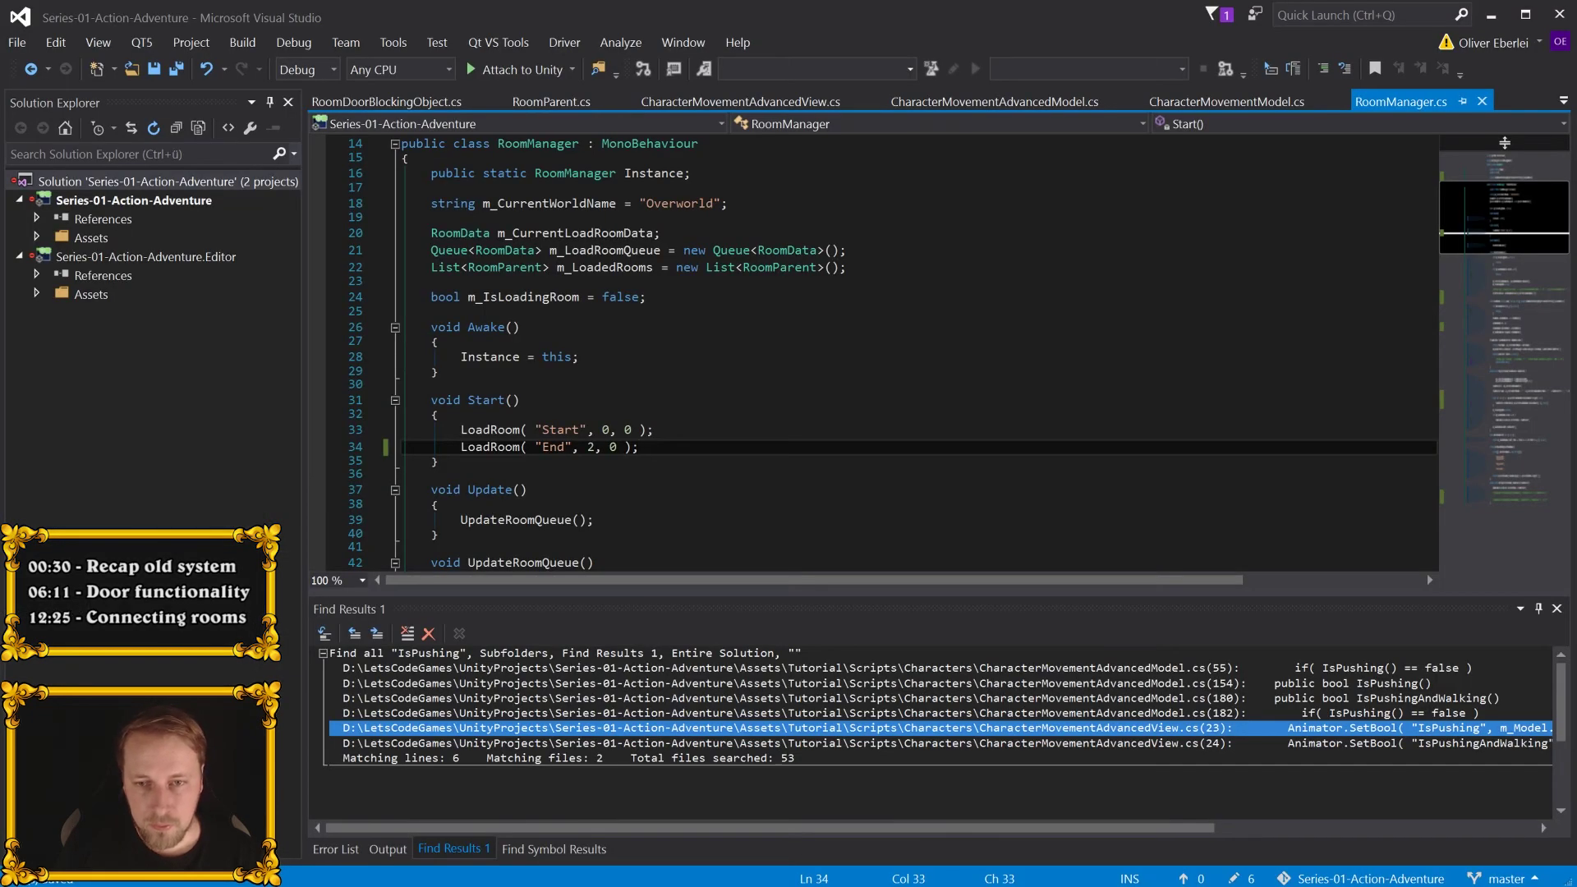
{"action": "key", "text": "Up"}
{"action": "type", "text": ","}
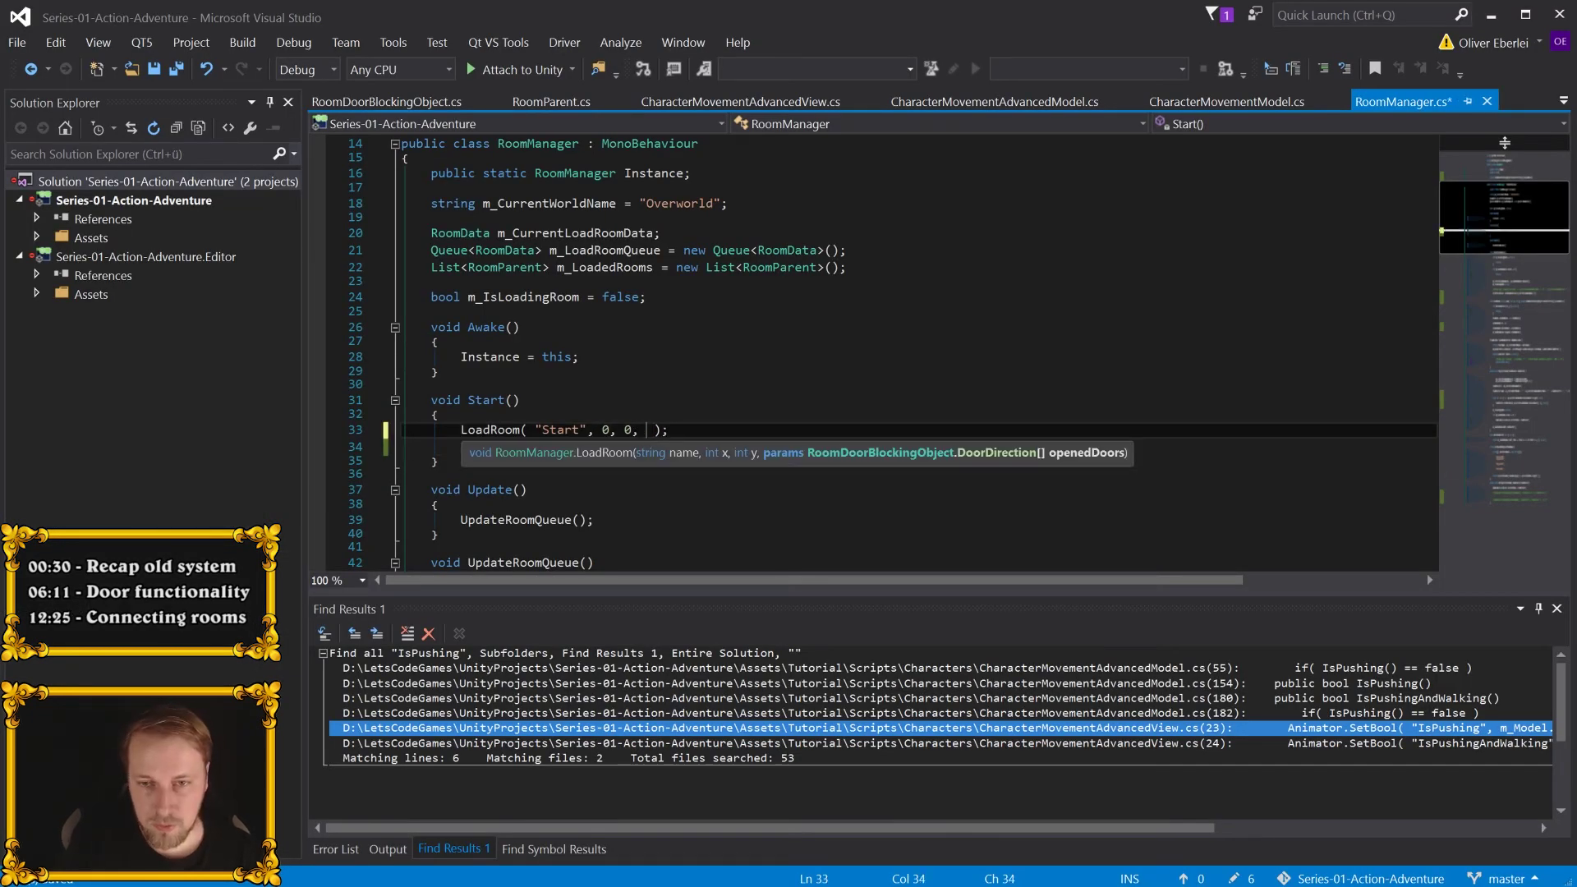
{"action": "key", "text": "BackSpace"}
{"action": "key", "text": "ctrl+space"}
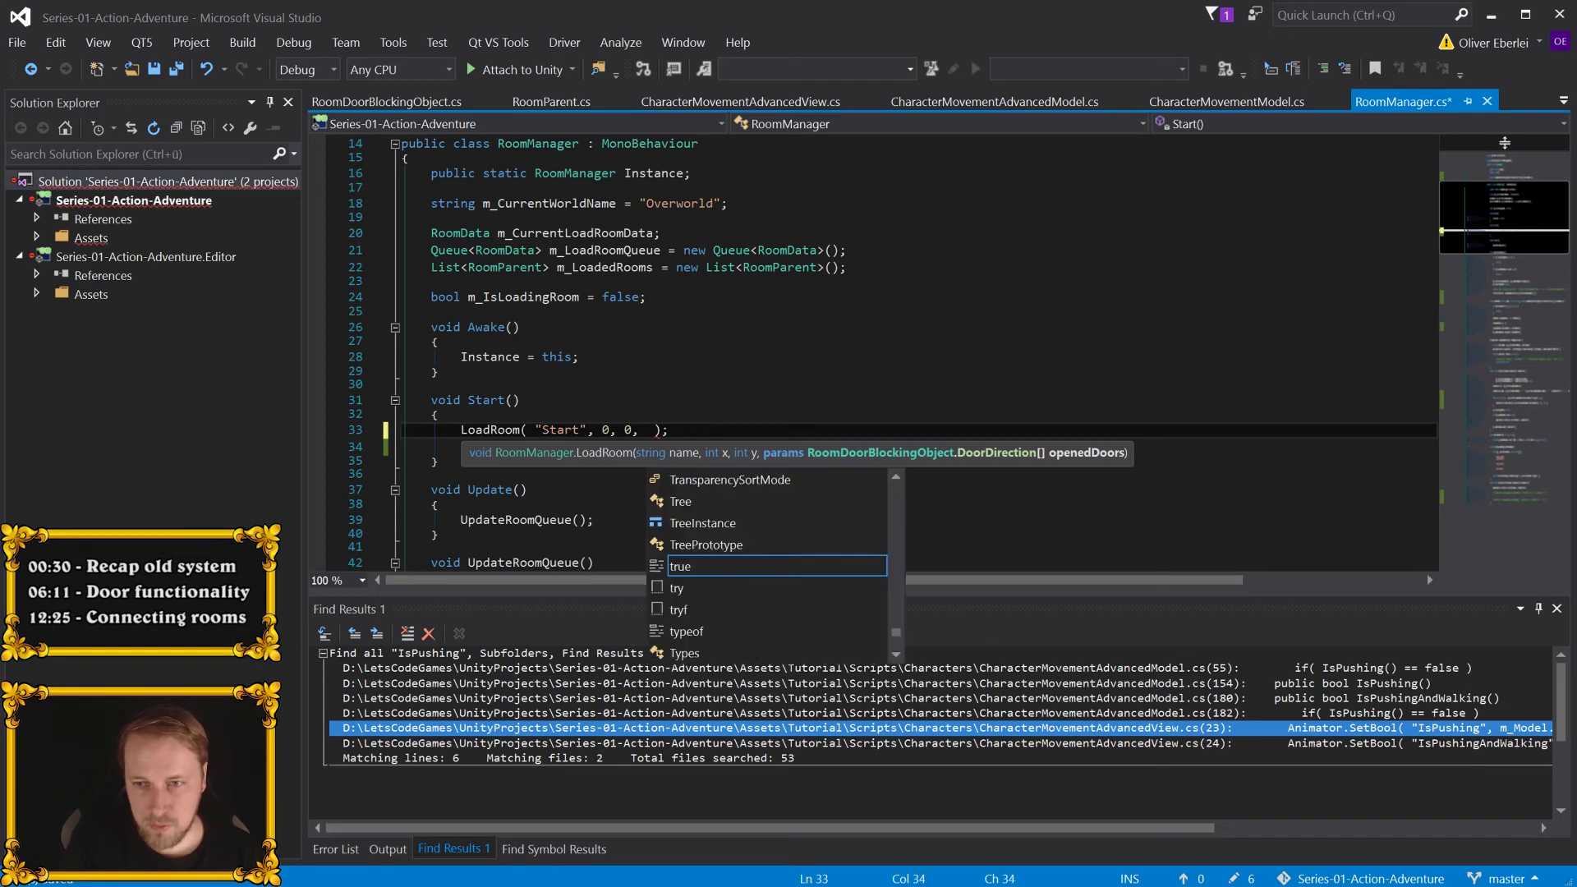
{"action": "type", "text": "DoorDi"}
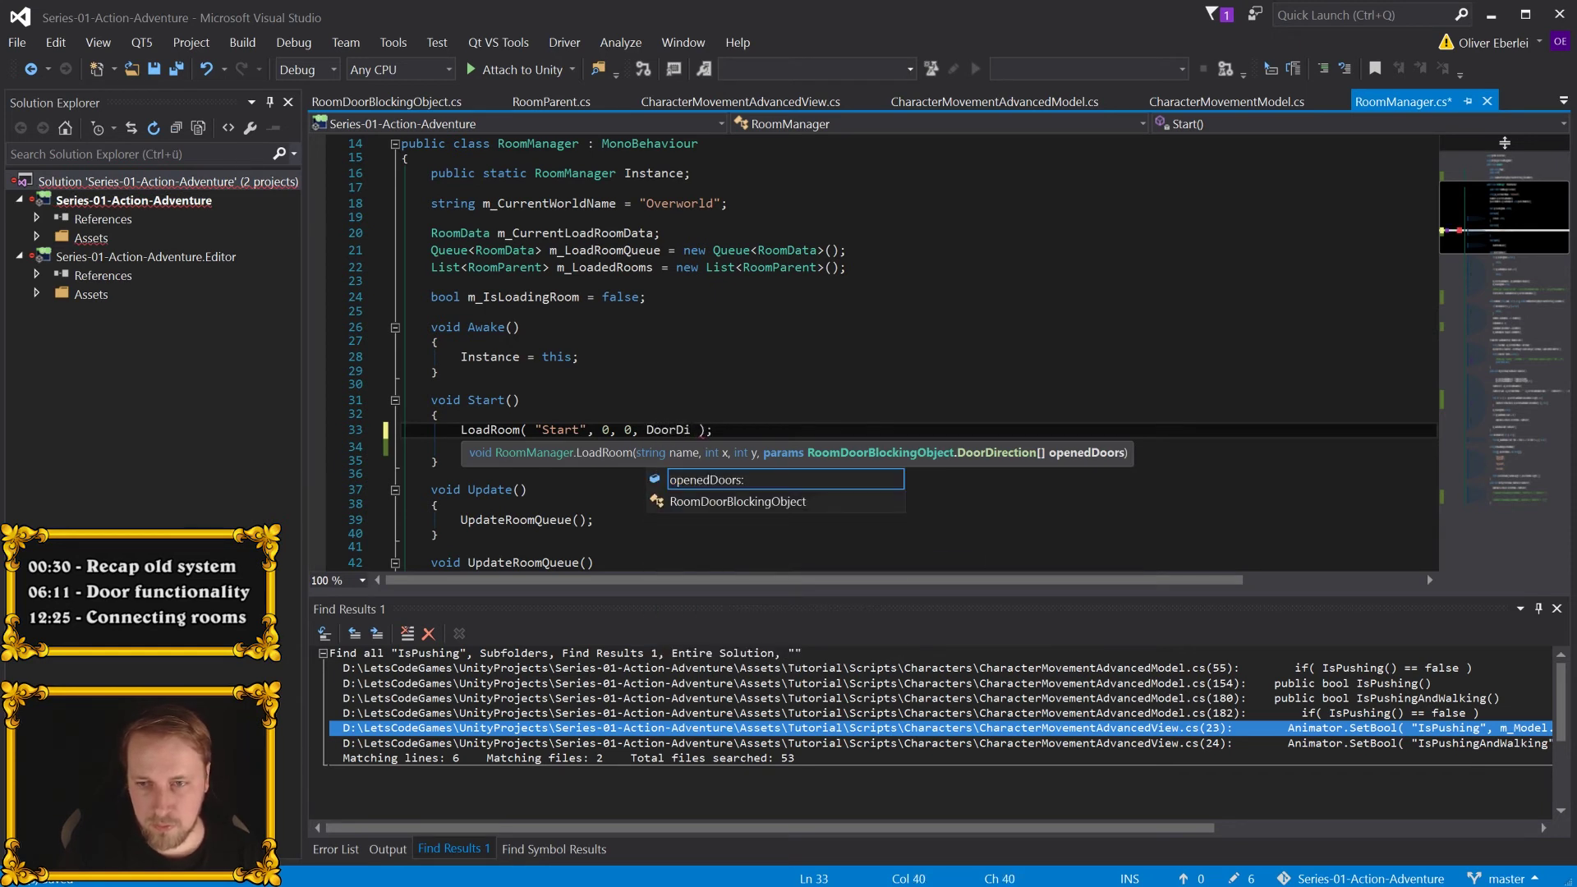
{"action": "key", "text": "Down"}
{"action": "type", "text": ".D"}
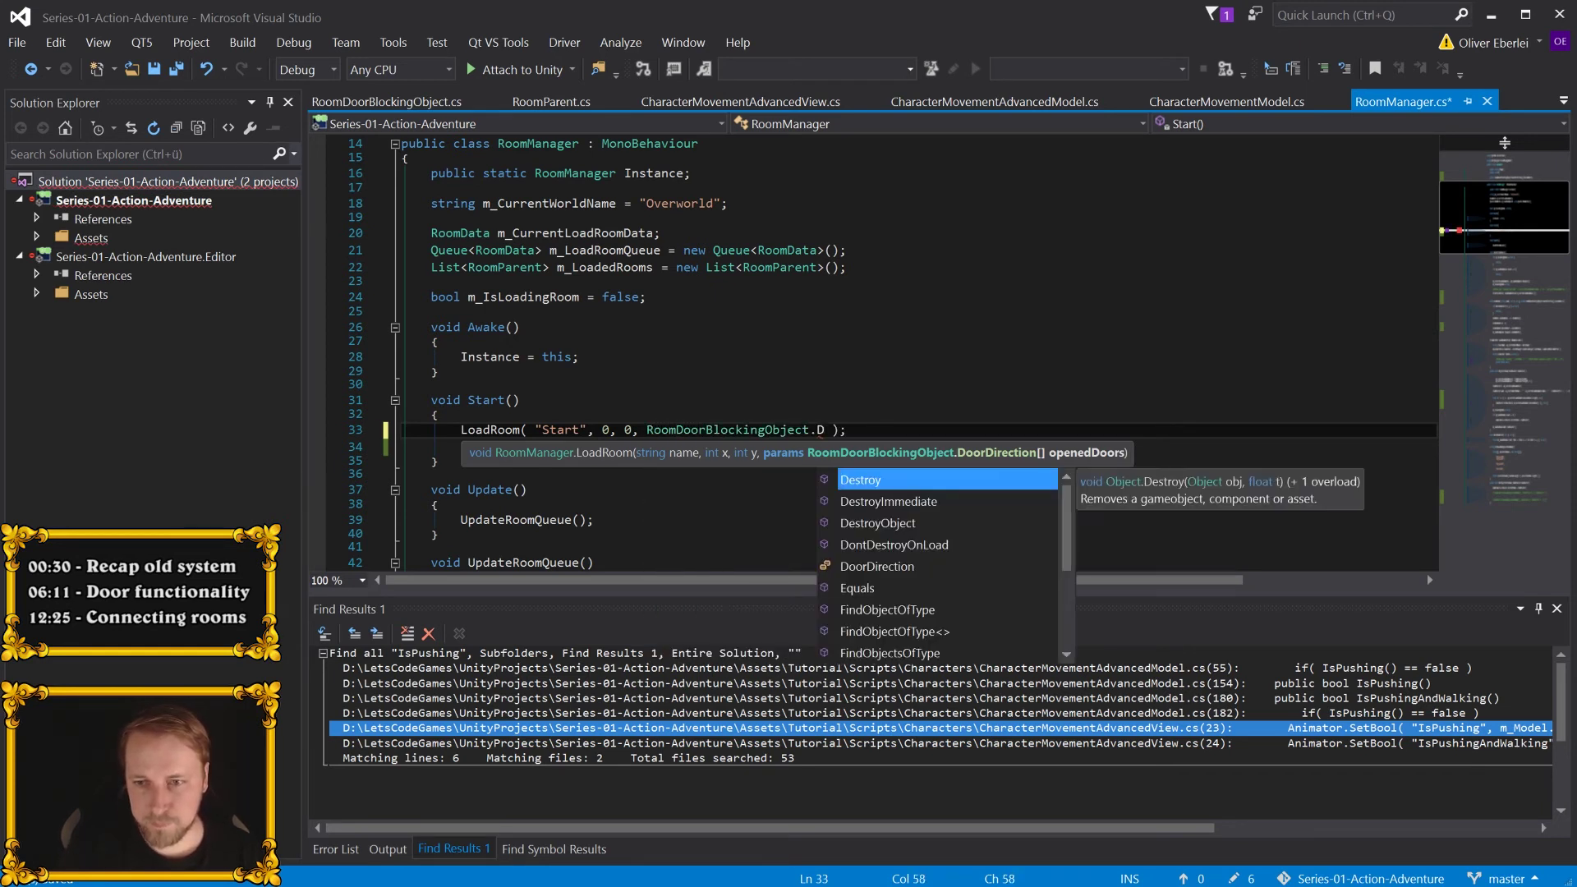
{"action": "type", "text": "oor"}
{"action": "key", "text": "Tab"}
- Move the DoorDirection enum out of RoomDoorBlockingObject to top level and save the file
{"action": "key", "text": "F12"}
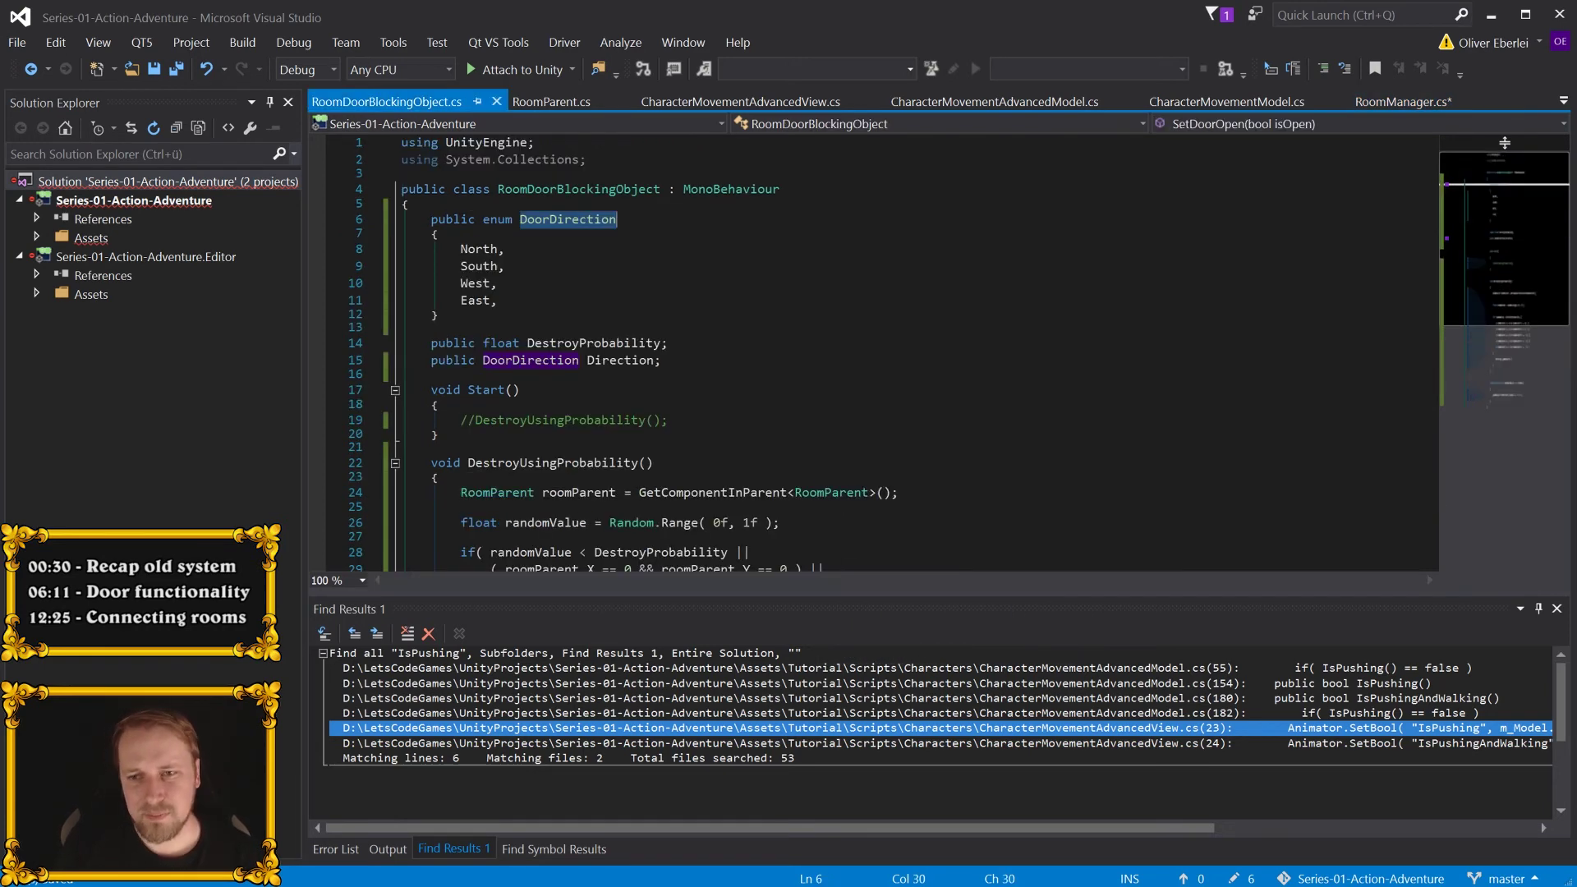
{"action": "left_click_drag", "start_coordinate": [440, 315], "coordinate": [431, 220]}
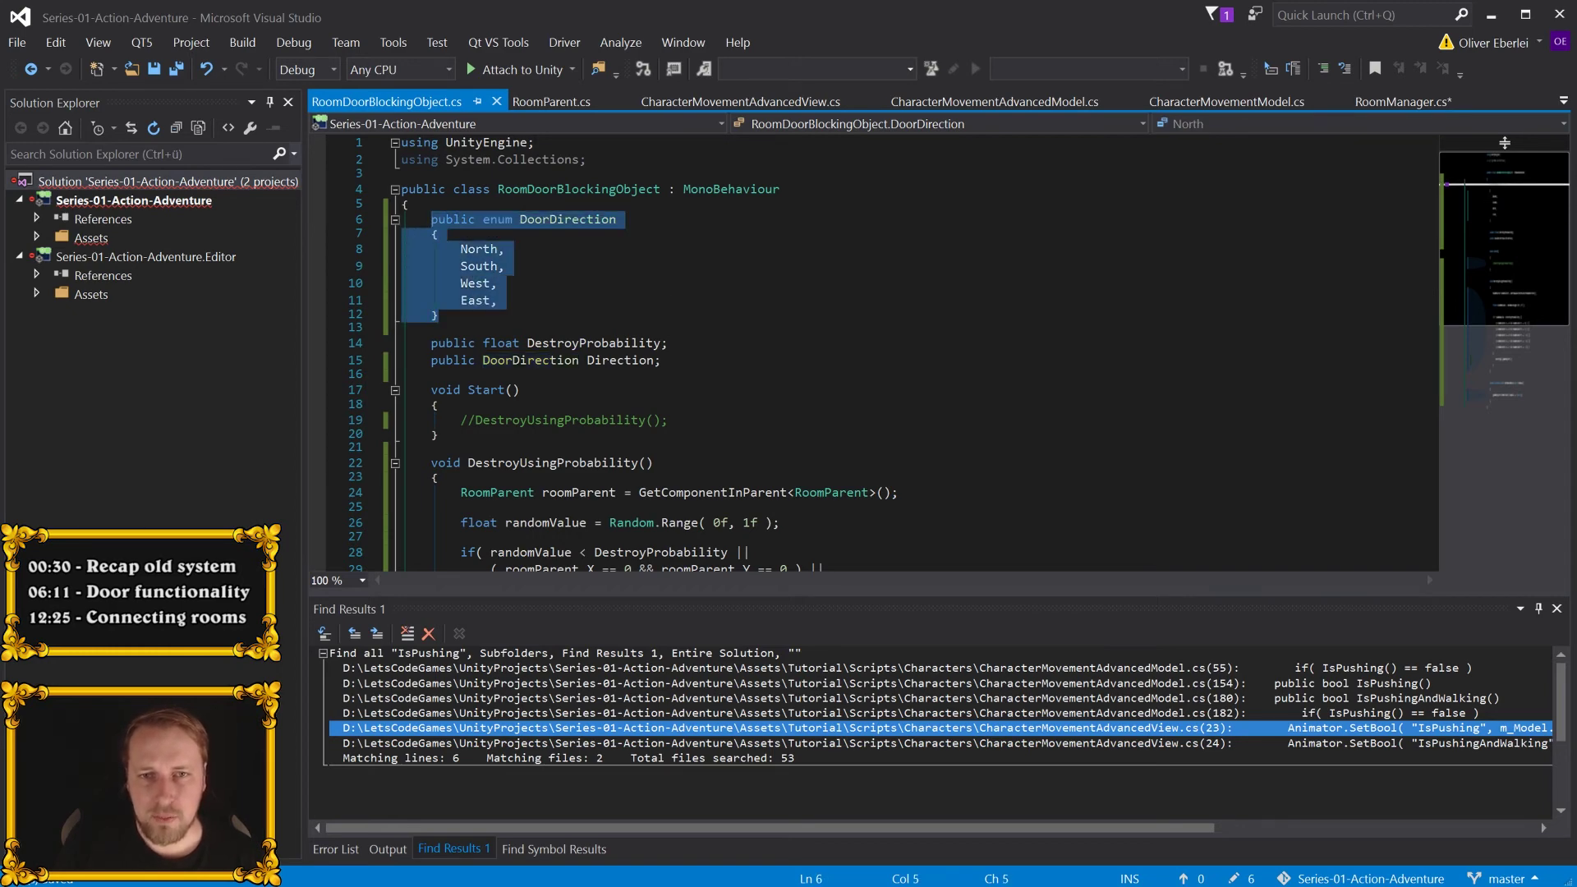
{"action": "key", "text": "ctrl+x"}
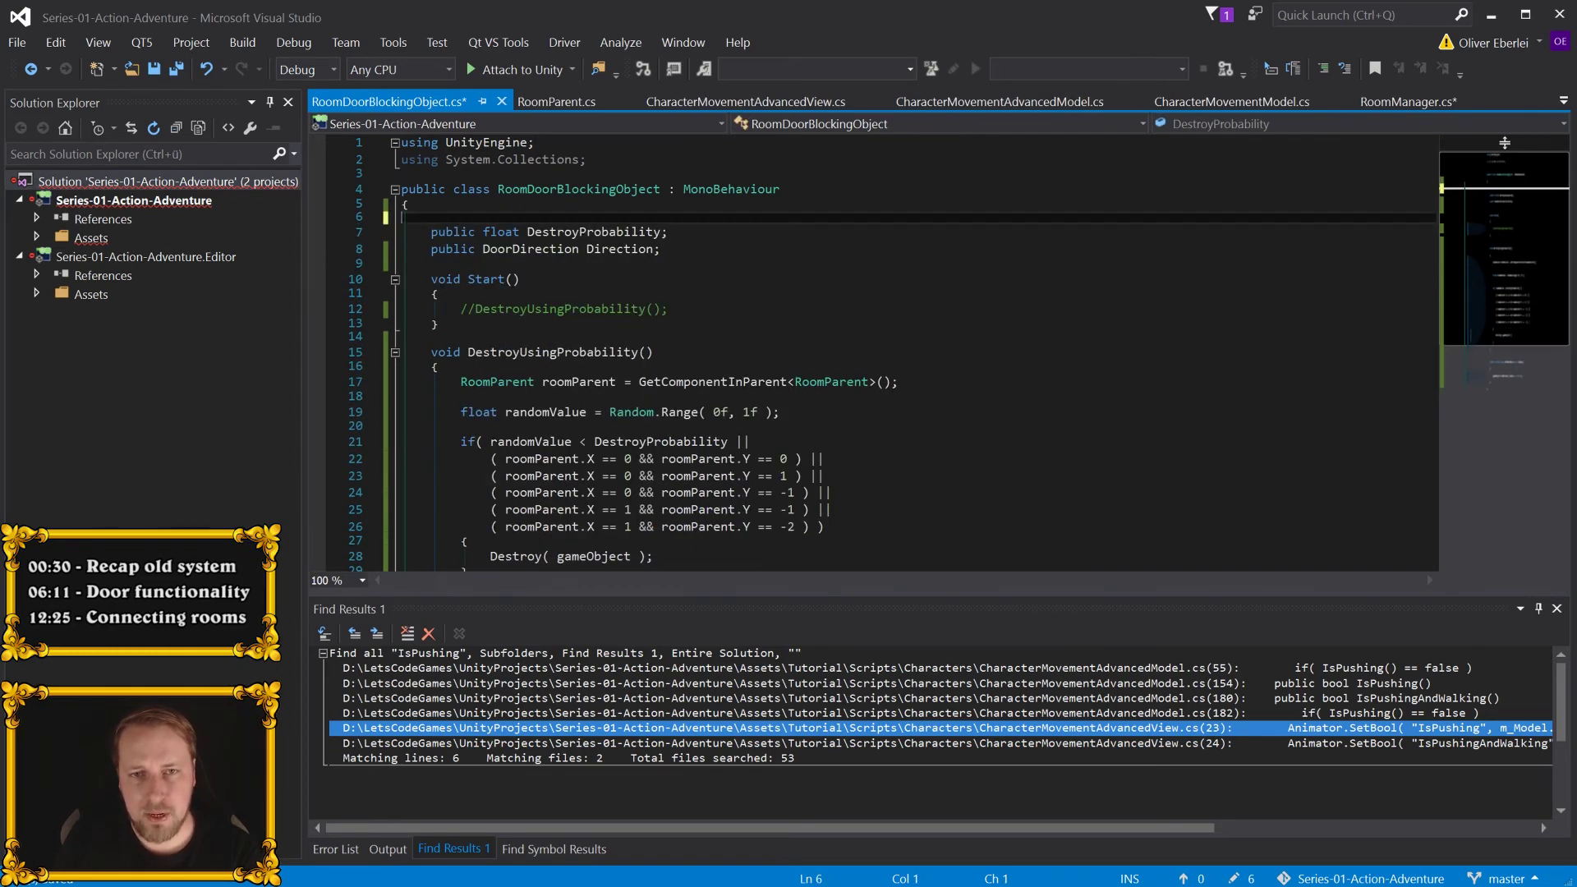
{"action": "key", "text": "BackSpace"}
{"action": "key", "text": "Up"}
{"action": "key", "text": "Up"}
{"action": "key", "text": "Return"}
{"action": "key", "text": "ctrl+v"}
{"action": "key", "text": "ctrl+s"}
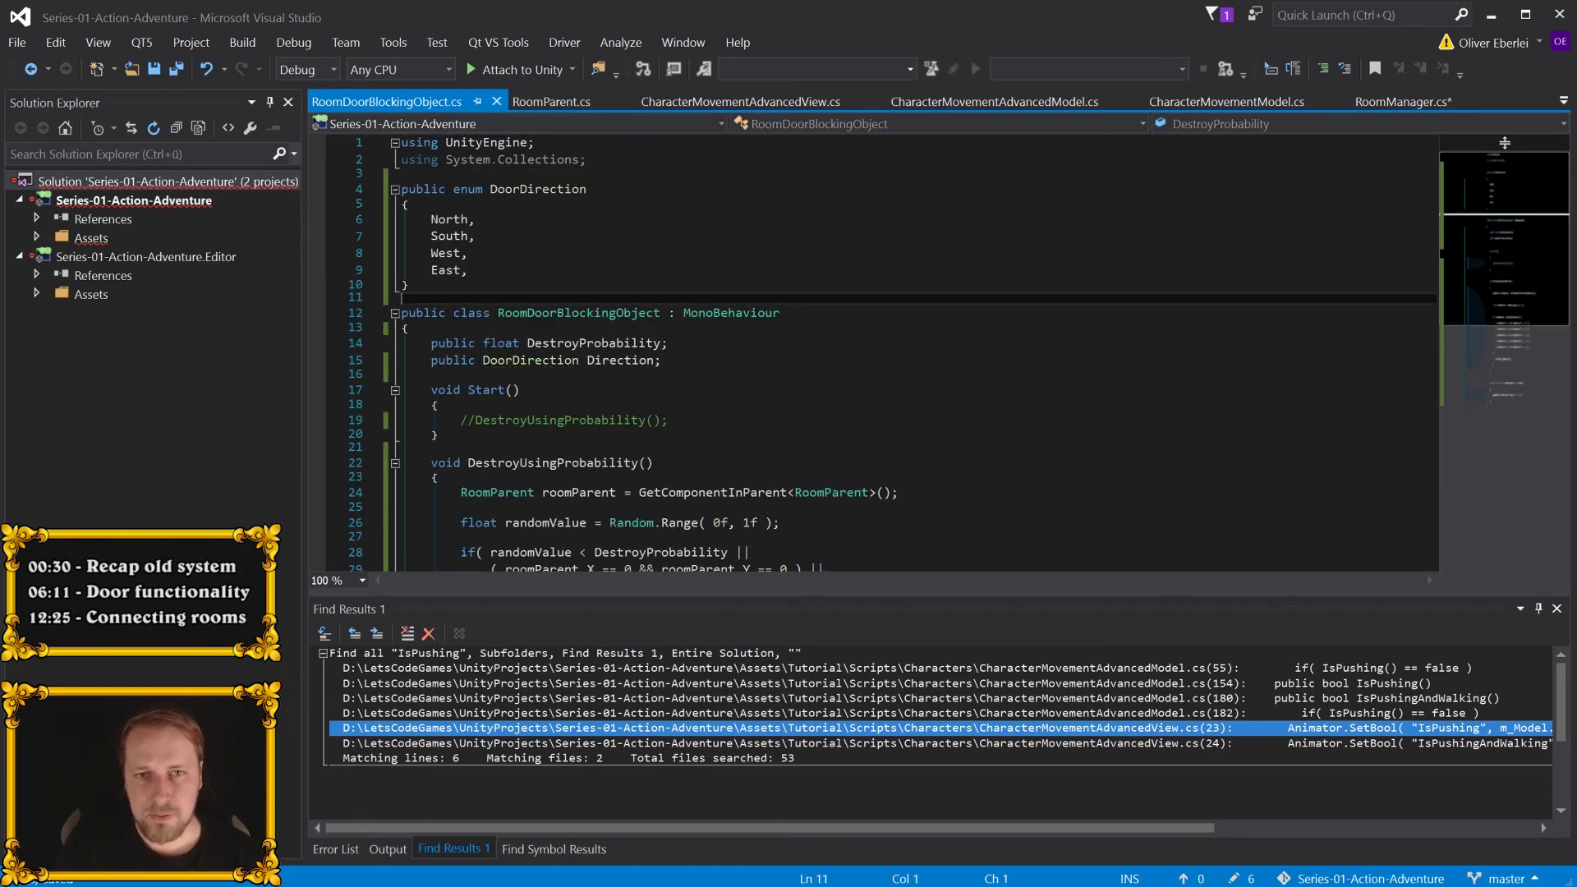
- In RoomParent.cs, drop the RoomDoorBlockingObject prefix from DoorDirection in SetDoorOpen and save
{"action": "scroll", "coordinate": [871, 353], "scroll_direction": "down", "scroll_amount": 4}
{"action": "left_click", "coordinate": [548, 102]}
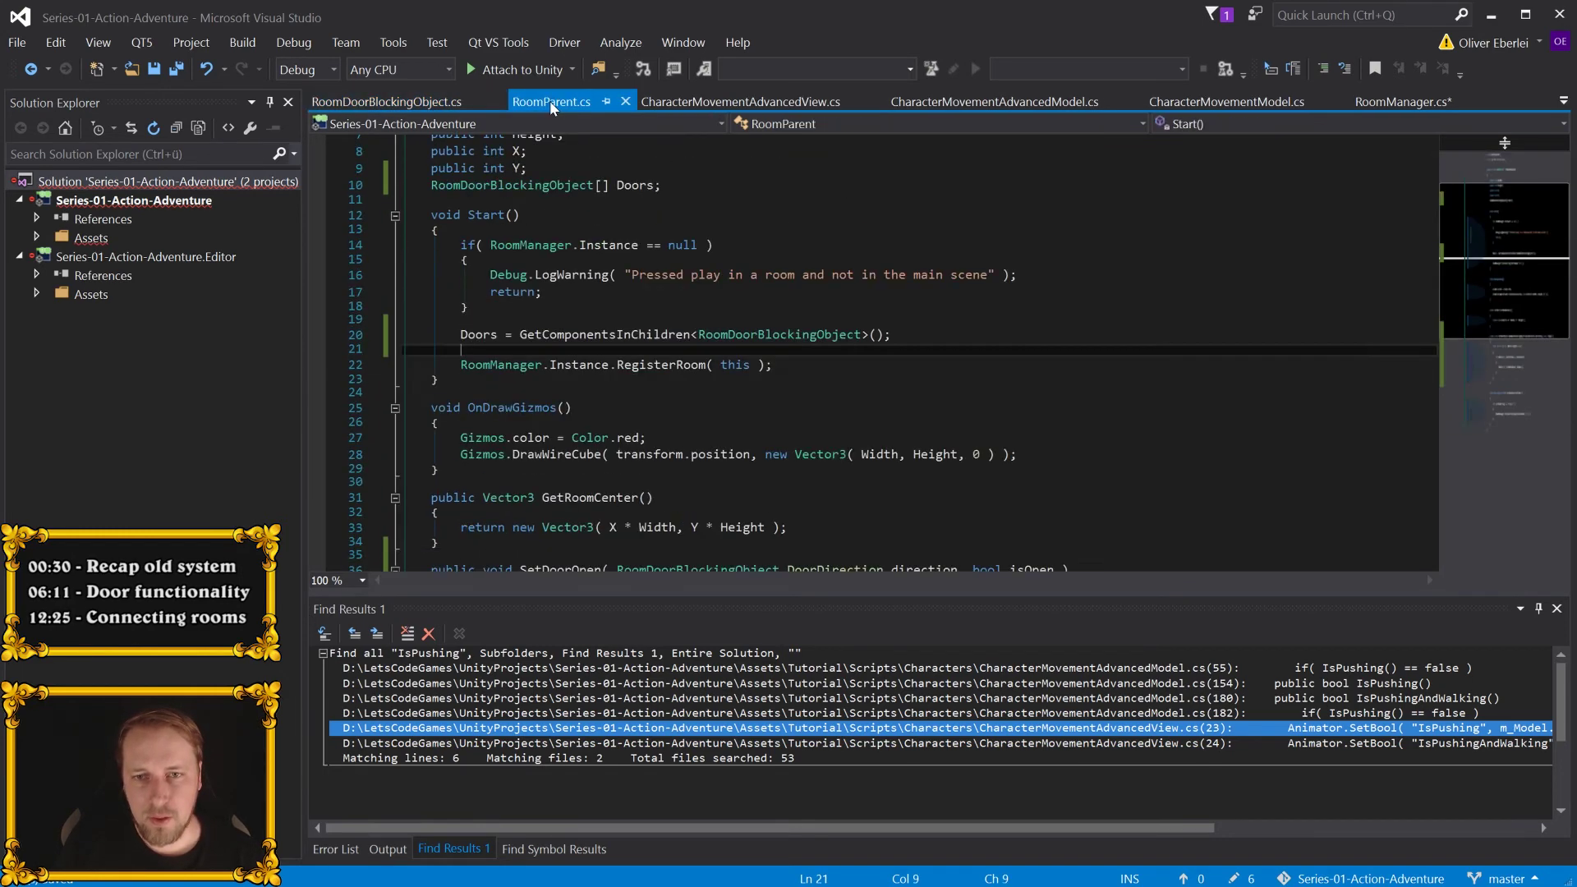
{"action": "scroll", "coordinate": [871, 353], "scroll_direction": "up", "scroll_amount": 2}
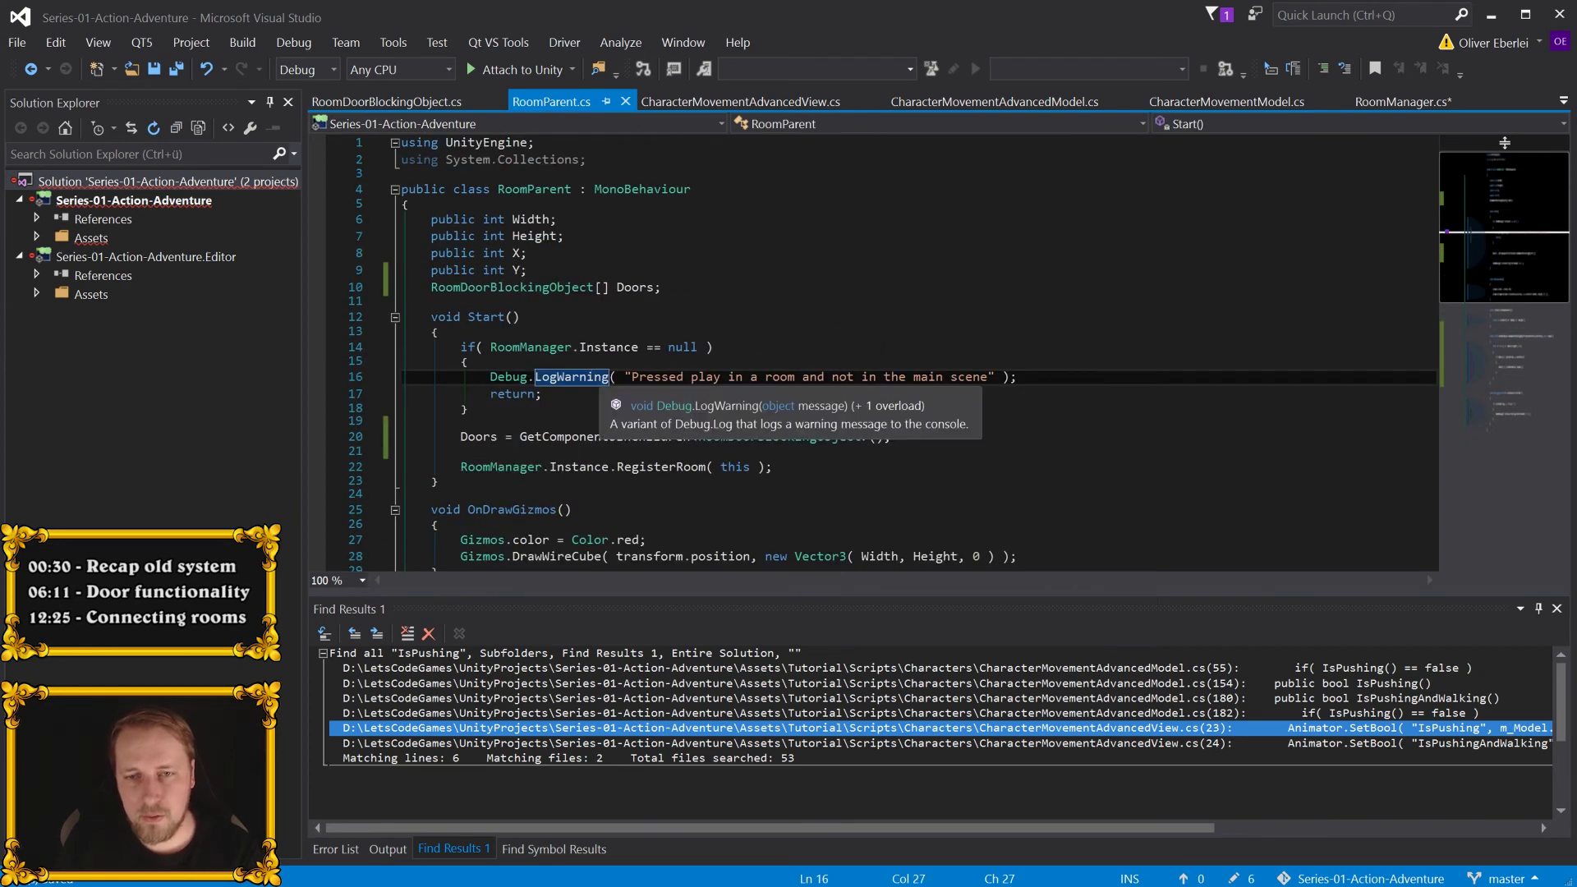
{"action": "scroll", "coordinate": [592, 378], "scroll_direction": "down", "scroll_amount": 1}
{"action": "scroll", "coordinate": [592, 378], "scroll_direction": "down", "scroll_amount": 2}
{"action": "scroll", "coordinate": [871, 353], "scroll_direction": "down", "scroll_amount": 2}
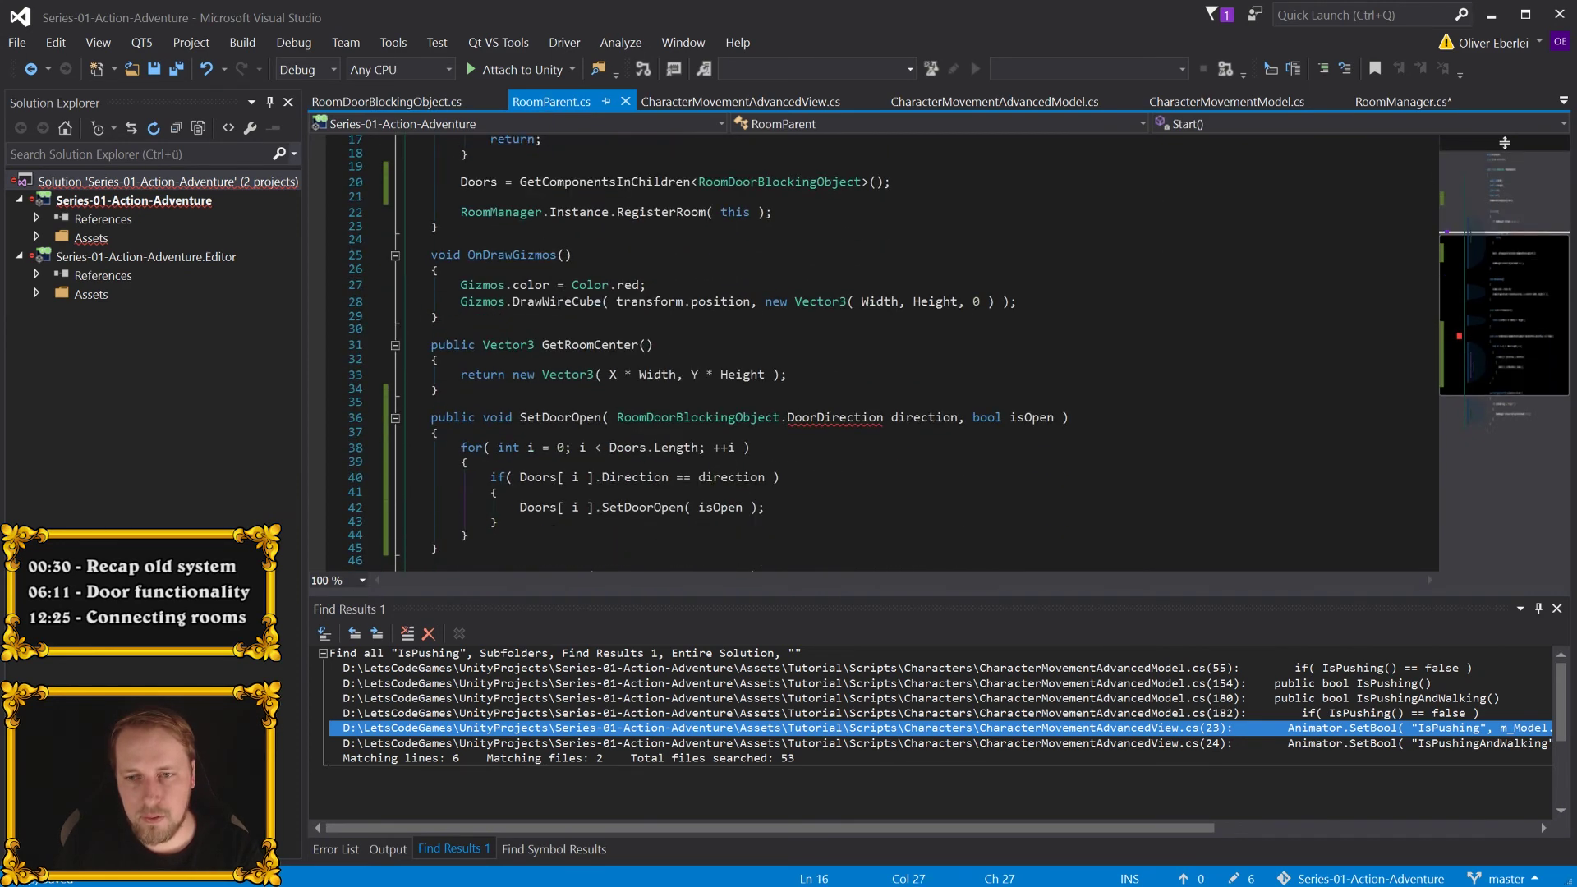
{"action": "double_click", "coordinate": [698, 418]}
{"action": "key", "text": "Delete"}
{"action": "key", "text": "Delete"}
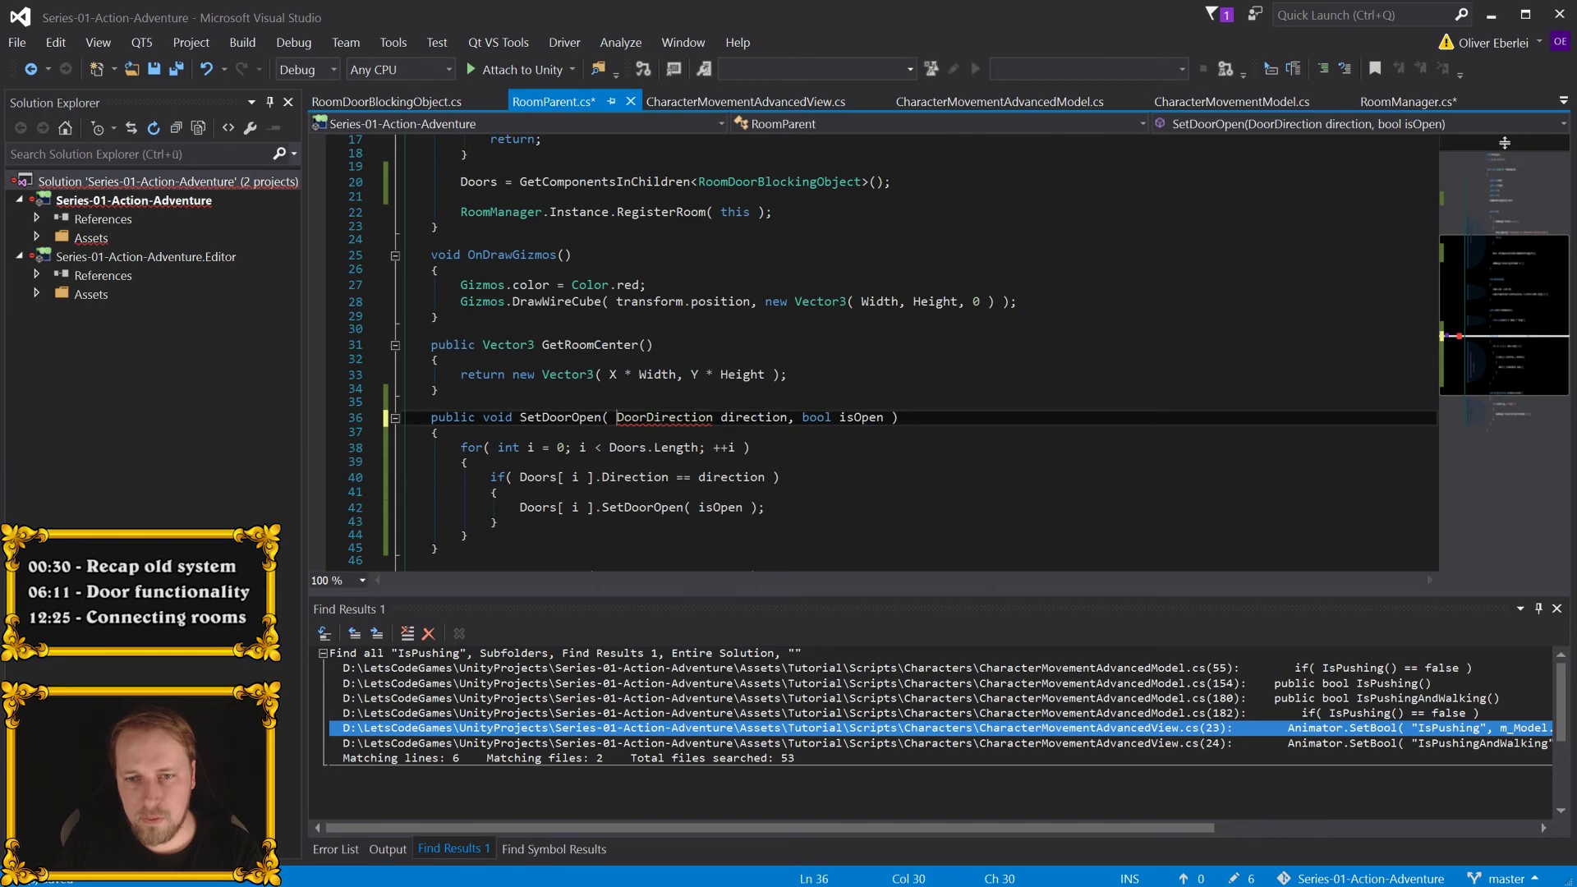
{"action": "key", "text": "ctrl+s"}
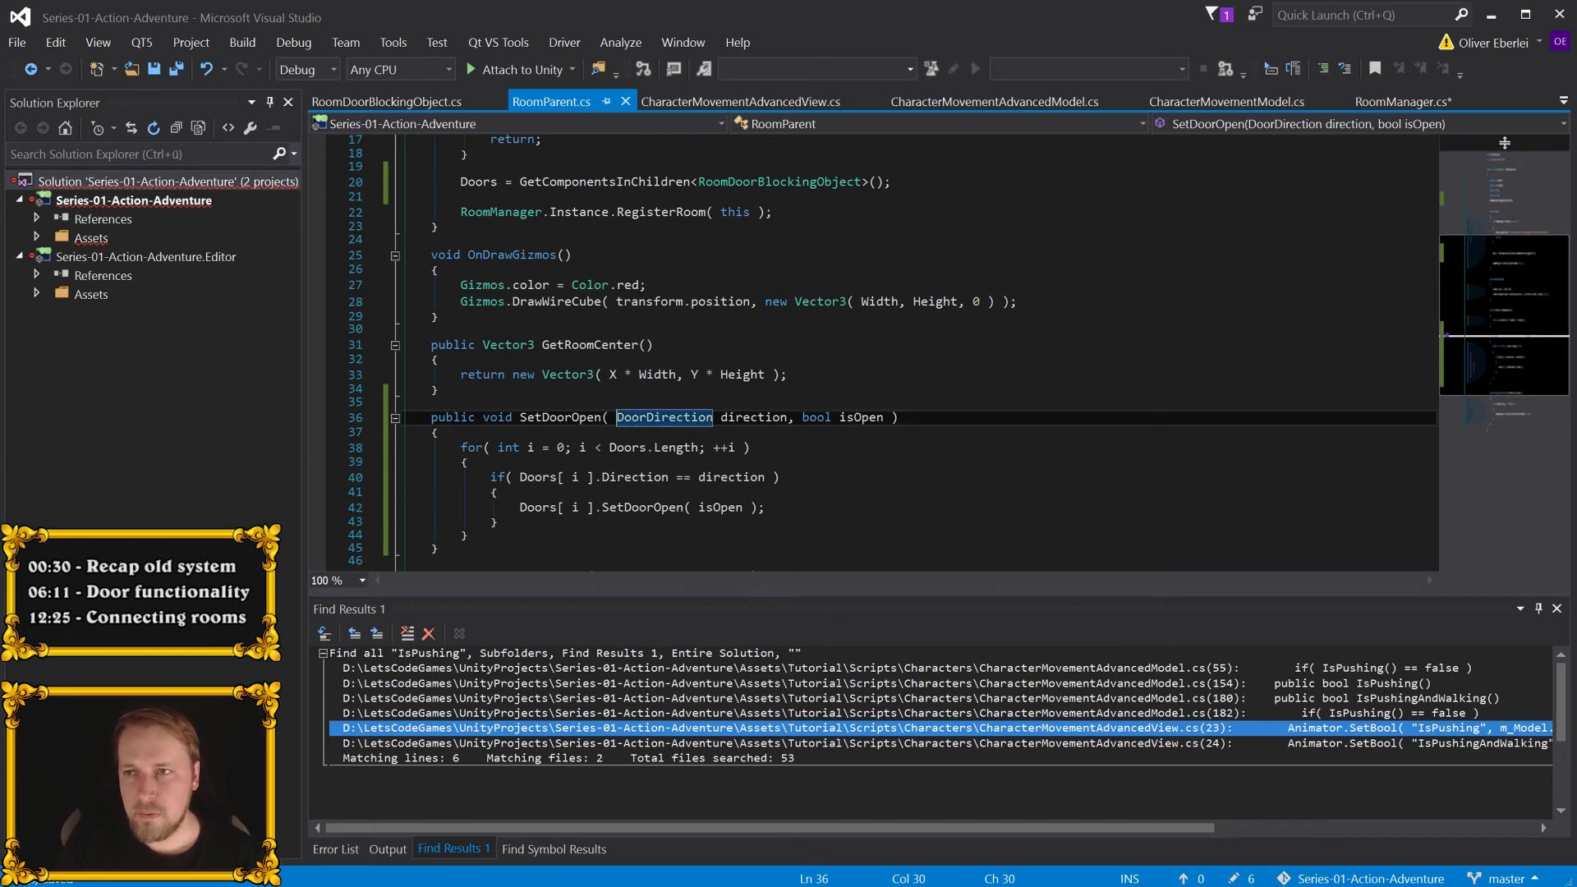
- Close the CharacterMovement script tabs, leaving RoomManager.cs in front
{"action": "left_click", "coordinate": [876, 102]}
{"action": "left_click", "coordinate": [884, 102]}
{"action": "left_click", "coordinate": [832, 102]}
{"action": "left_click", "coordinate": [721, 105]}
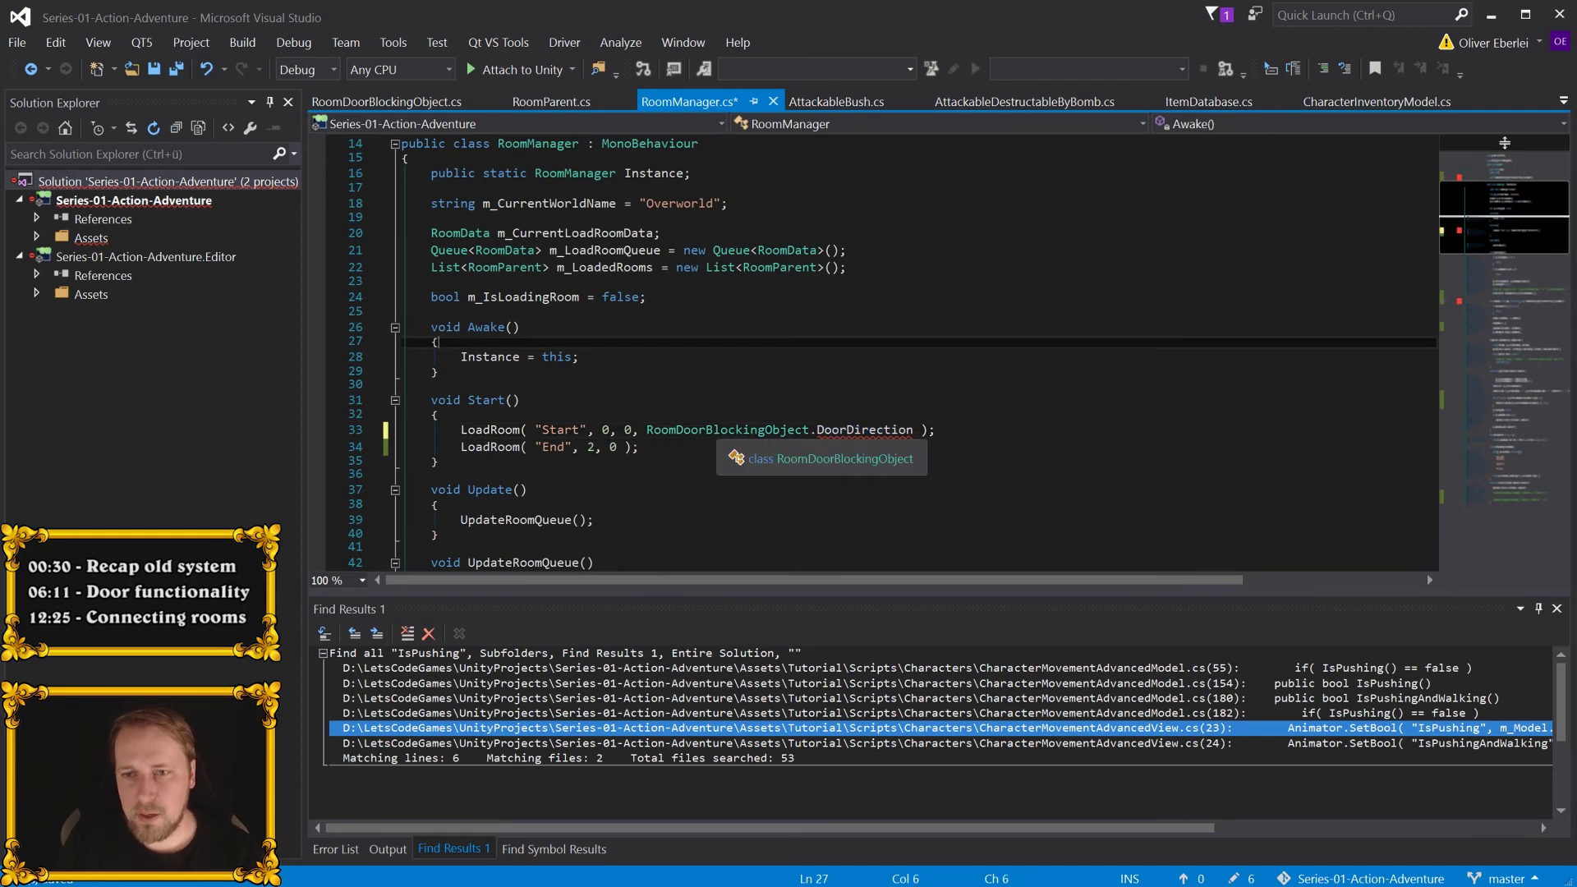
- Remove the RoomDoorBlockingObject prefix from the Start call, LoadRoom parameter and OpenedDoors field
{"action": "double_click", "coordinate": [731, 429]}
{"action": "key", "text": "Delete"}
{"action": "scroll", "coordinate": [731, 429], "scroll_direction": "down", "scroll_amount": 7}
{"action": "scroll", "coordinate": [873, 353], "scroll_direction": "down", "scroll_amount": 3}
{"action": "double_click", "coordinate": [875, 399]}
{"action": "key", "text": "Delete"}
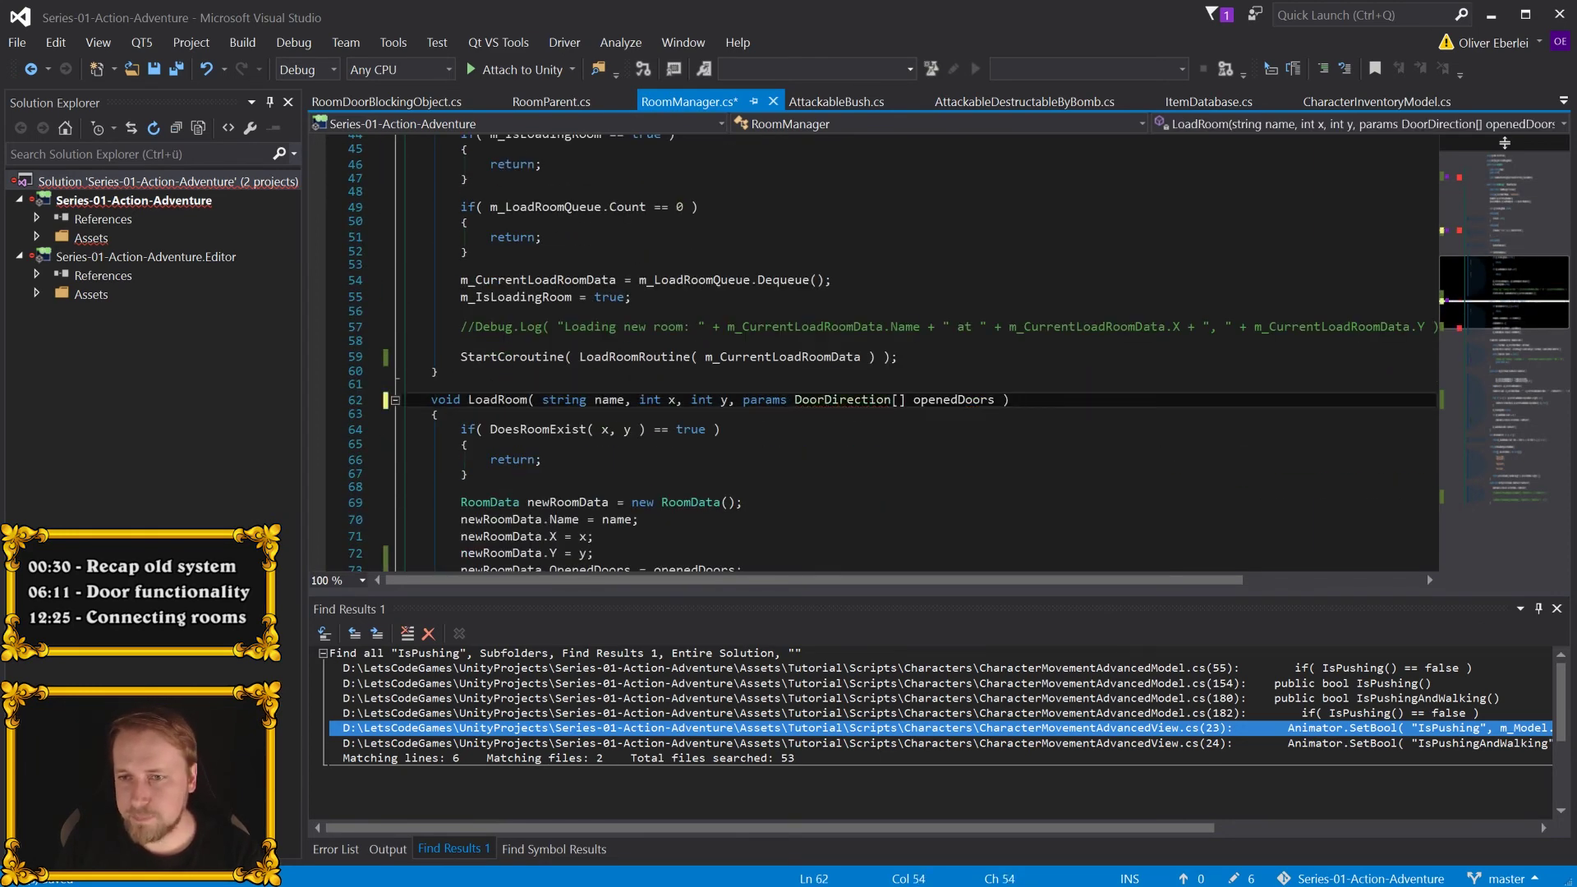
{"action": "scroll", "coordinate": [873, 354], "scroll_direction": "down", "scroll_amount": 2}
{"action": "scroll", "coordinate": [873, 354], "scroll_direction": "up", "scroll_amount": 7}
{"action": "scroll", "coordinate": [874, 353], "scroll_direction": "up", "scroll_amount": 8}
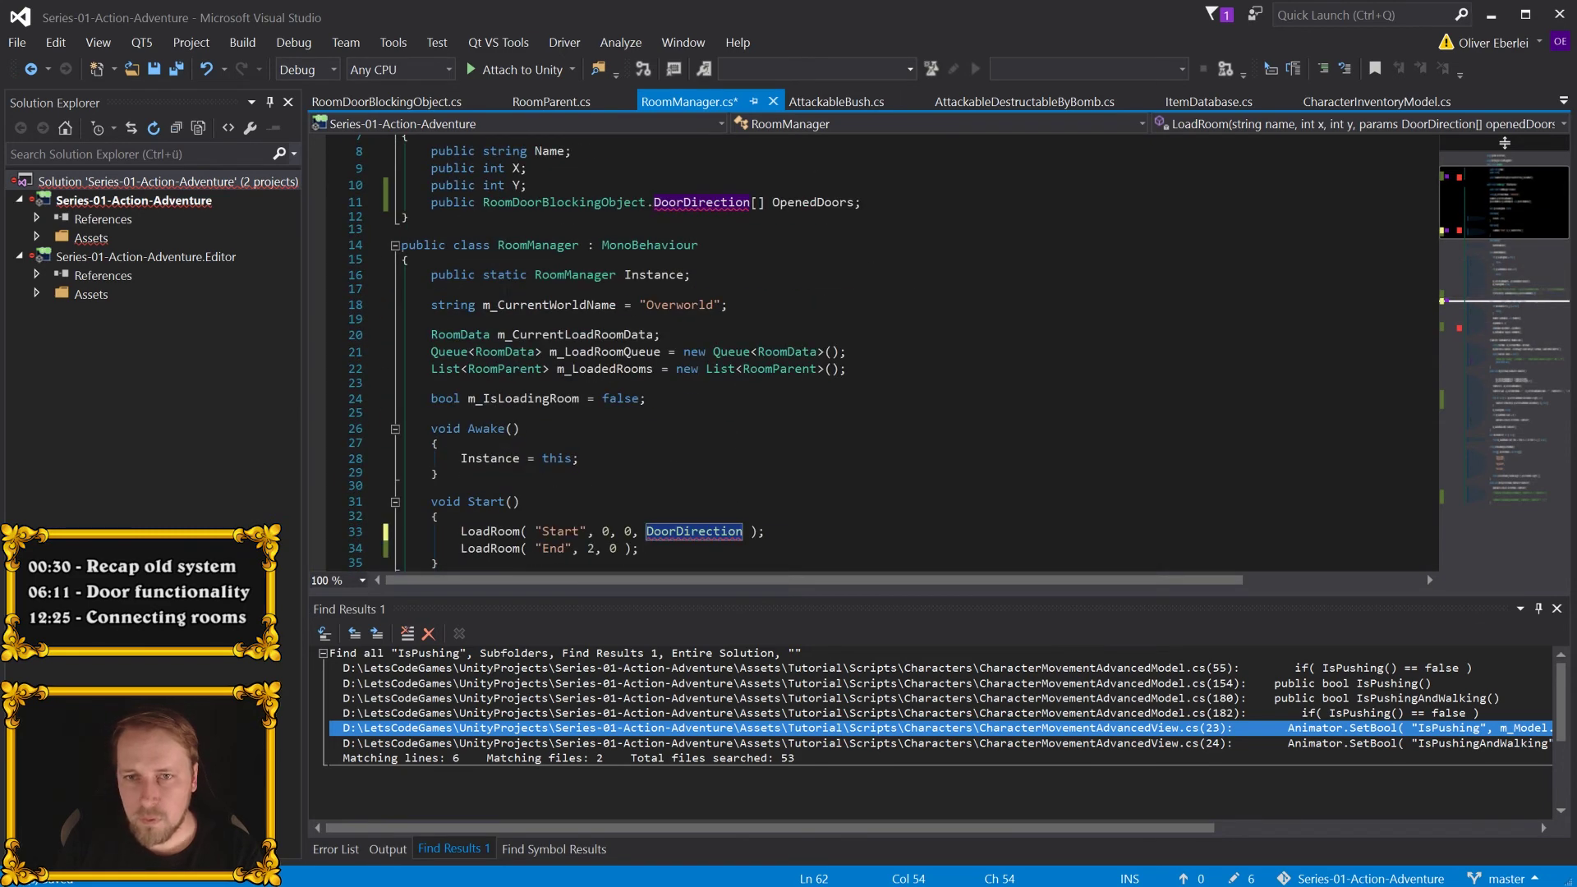
{"action": "left_click_drag", "start_coordinate": [483, 202], "coordinate": [655, 203]}
{"action": "key", "text": "Delete"}
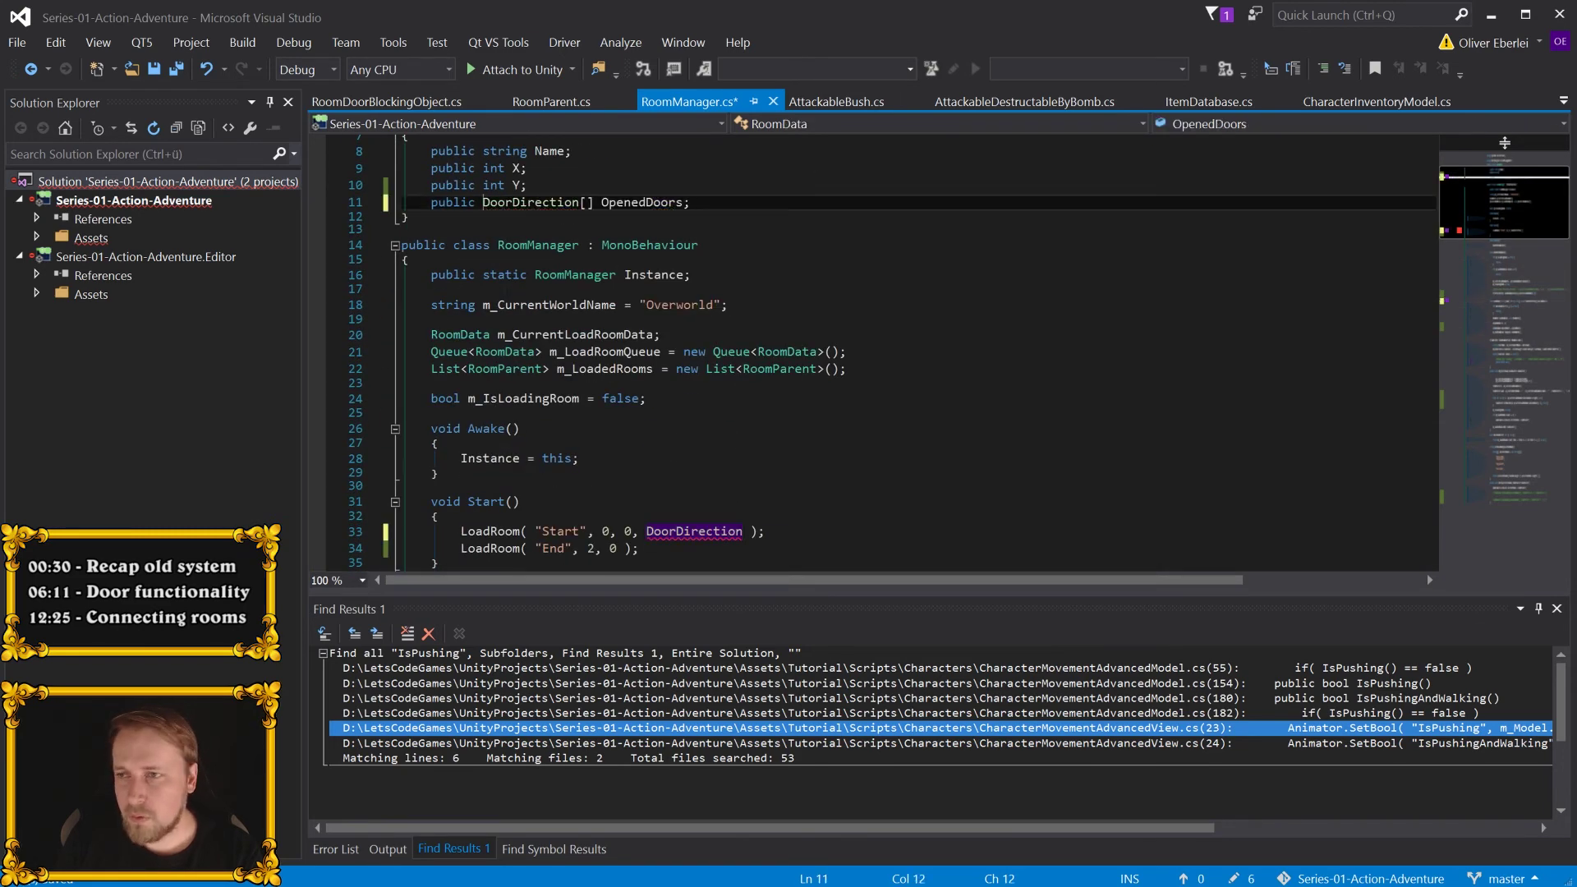
- Make the Start room open DoorDirection.East and the End room DoorDirection.West, then save
{"action": "scroll", "coordinate": [743, 370], "scroll_direction": "down", "scroll_amount": 2}
{"action": "left_click", "coordinate": [743, 429]}
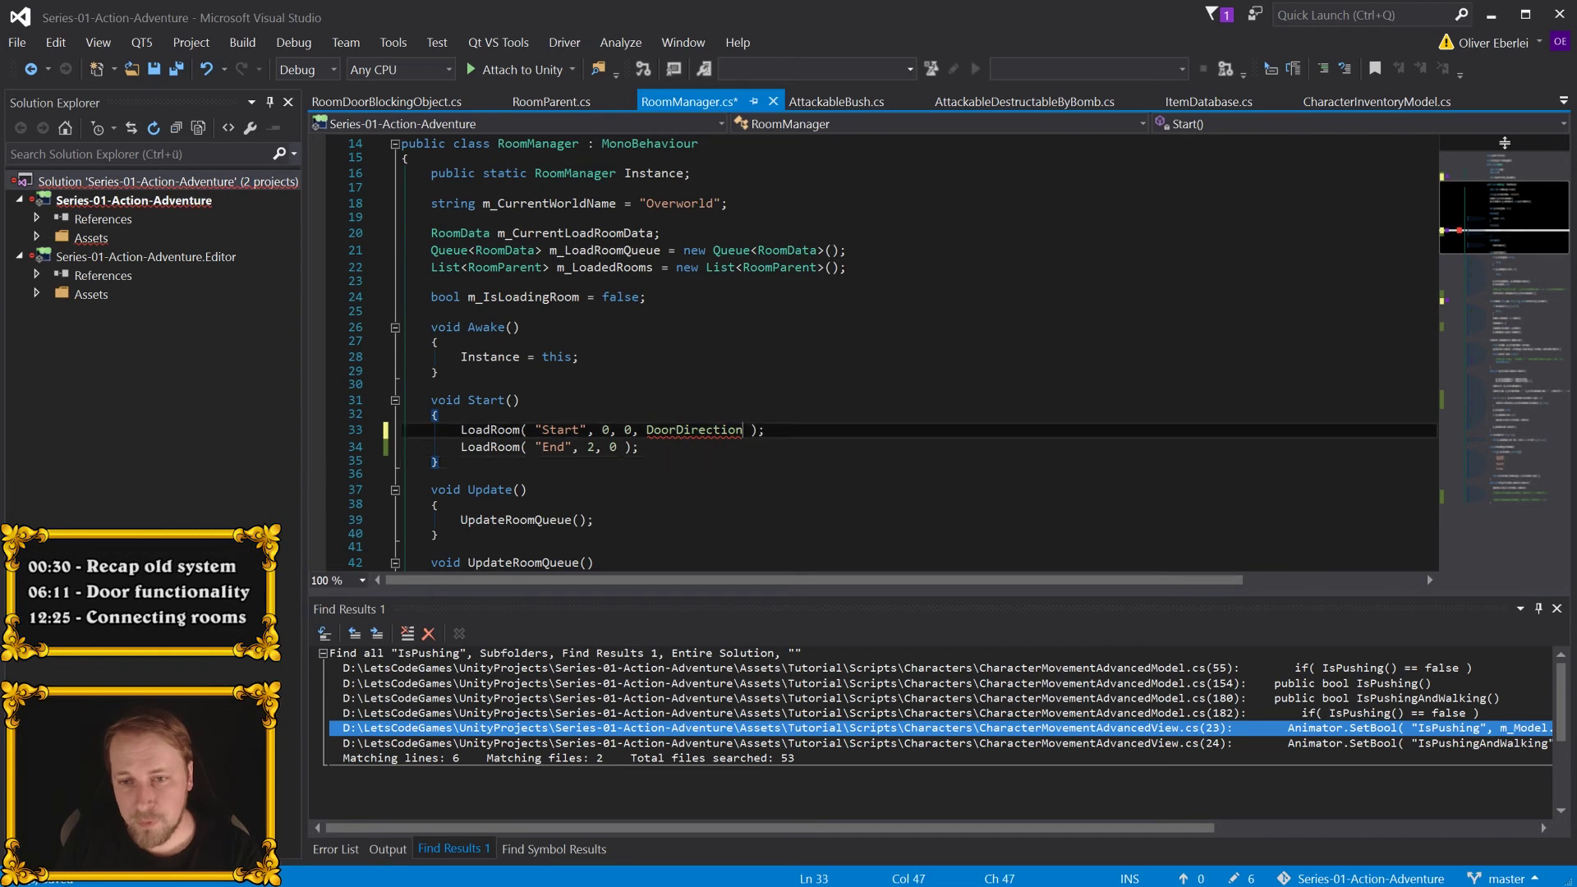
{"action": "key", "text": "Left"}
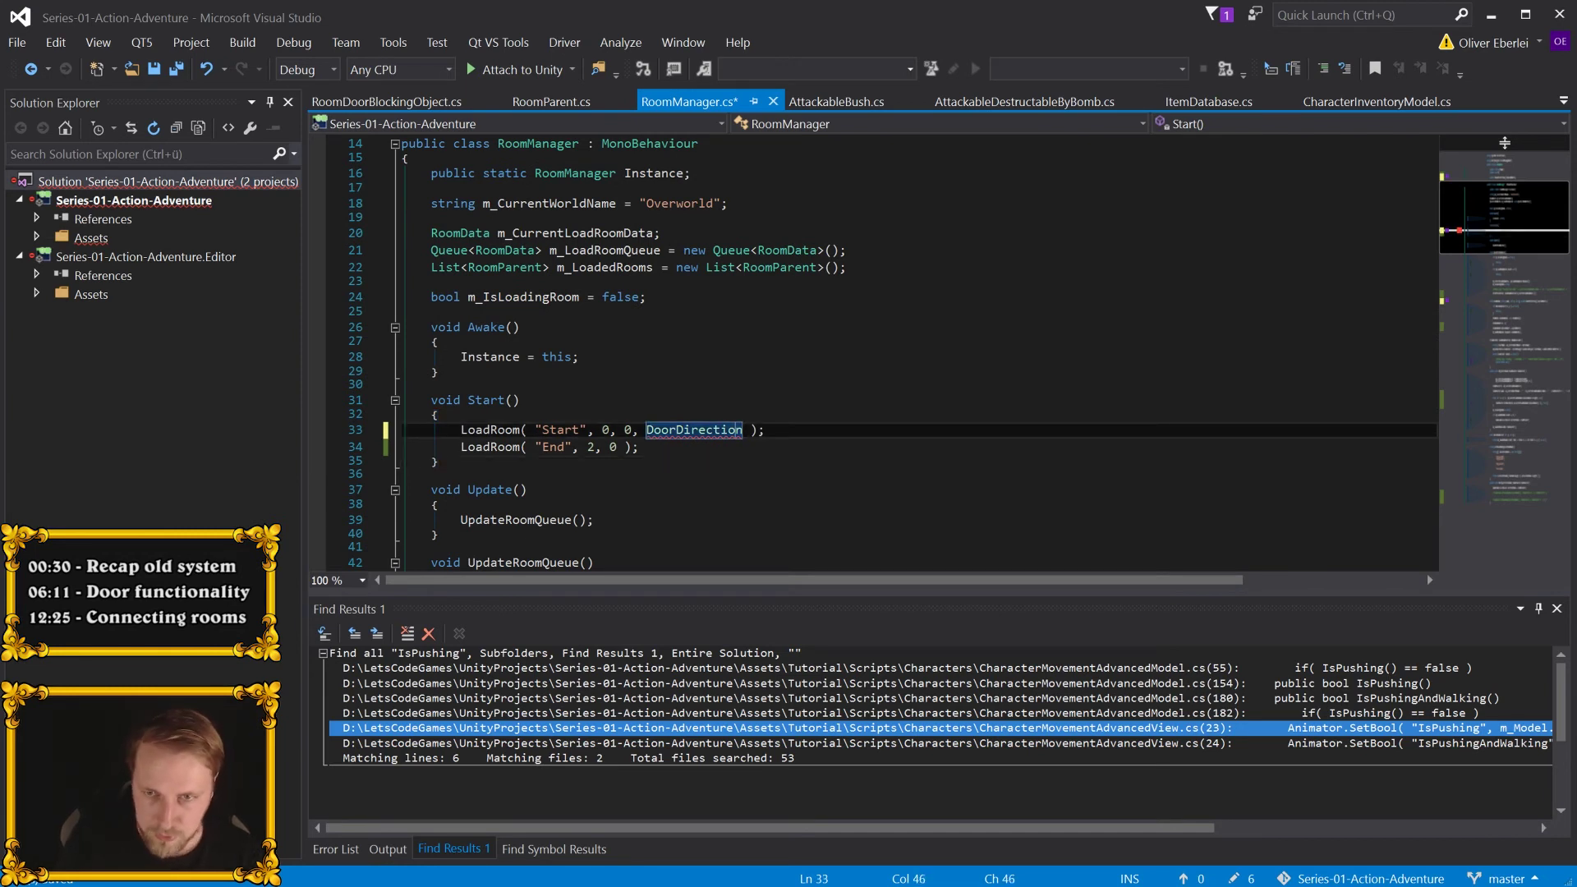
{"action": "key", "text": "Right"}
{"action": "type", "text": "."}
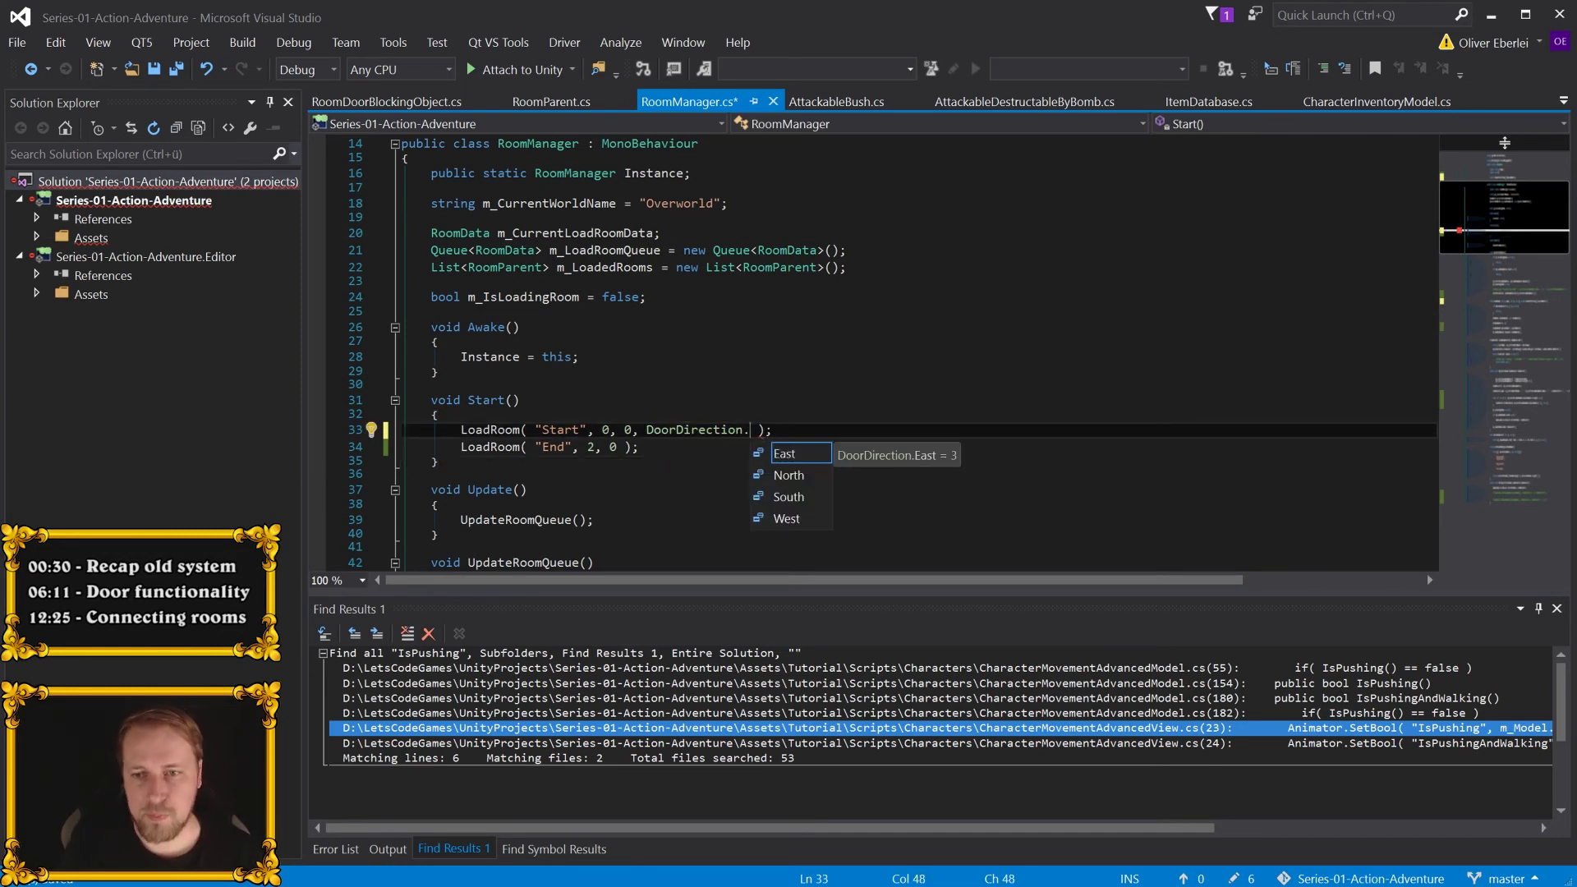
{"action": "key", "text": "Tab"}
{"action": "left_click", "coordinate": [626, 447]}
{"action": "type", "text": ", Door"}
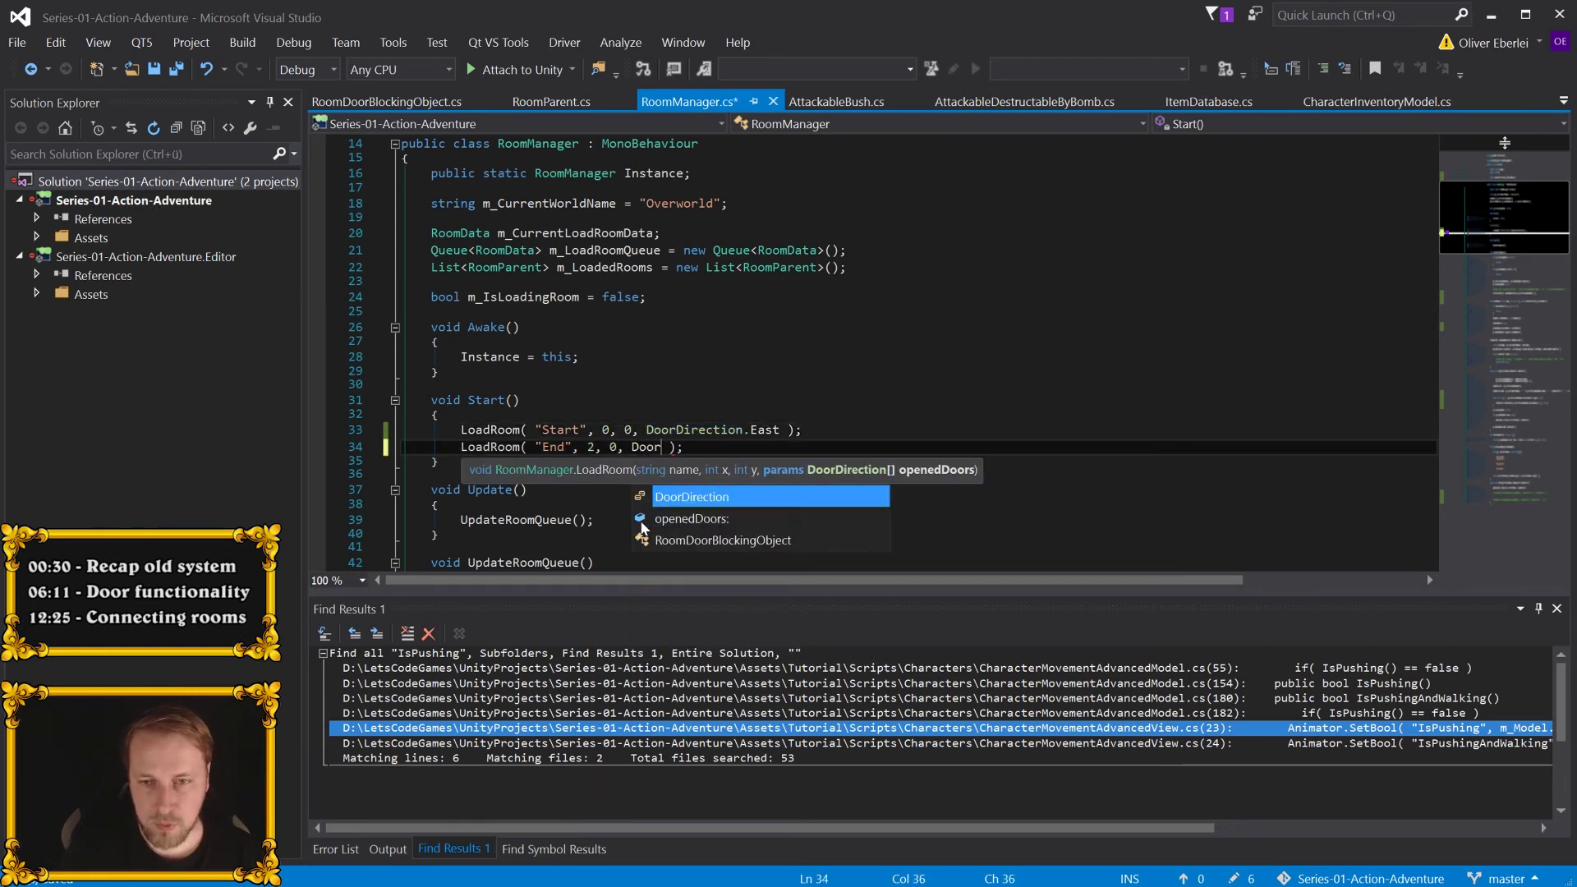
{"action": "type", "text": "oo.w"}
{"action": "key", "text": "Tab"}
{"action": "key", "text": "ctrl+s"}
{"action": "key", "text": "Up"}
{"action": "key", "text": "Up"}
{"action": "key", "text": "Up"}
- Run the game, then change the End room's x position from 2 back to 1 and save
{"action": "key", "text": "alt+Tab"}
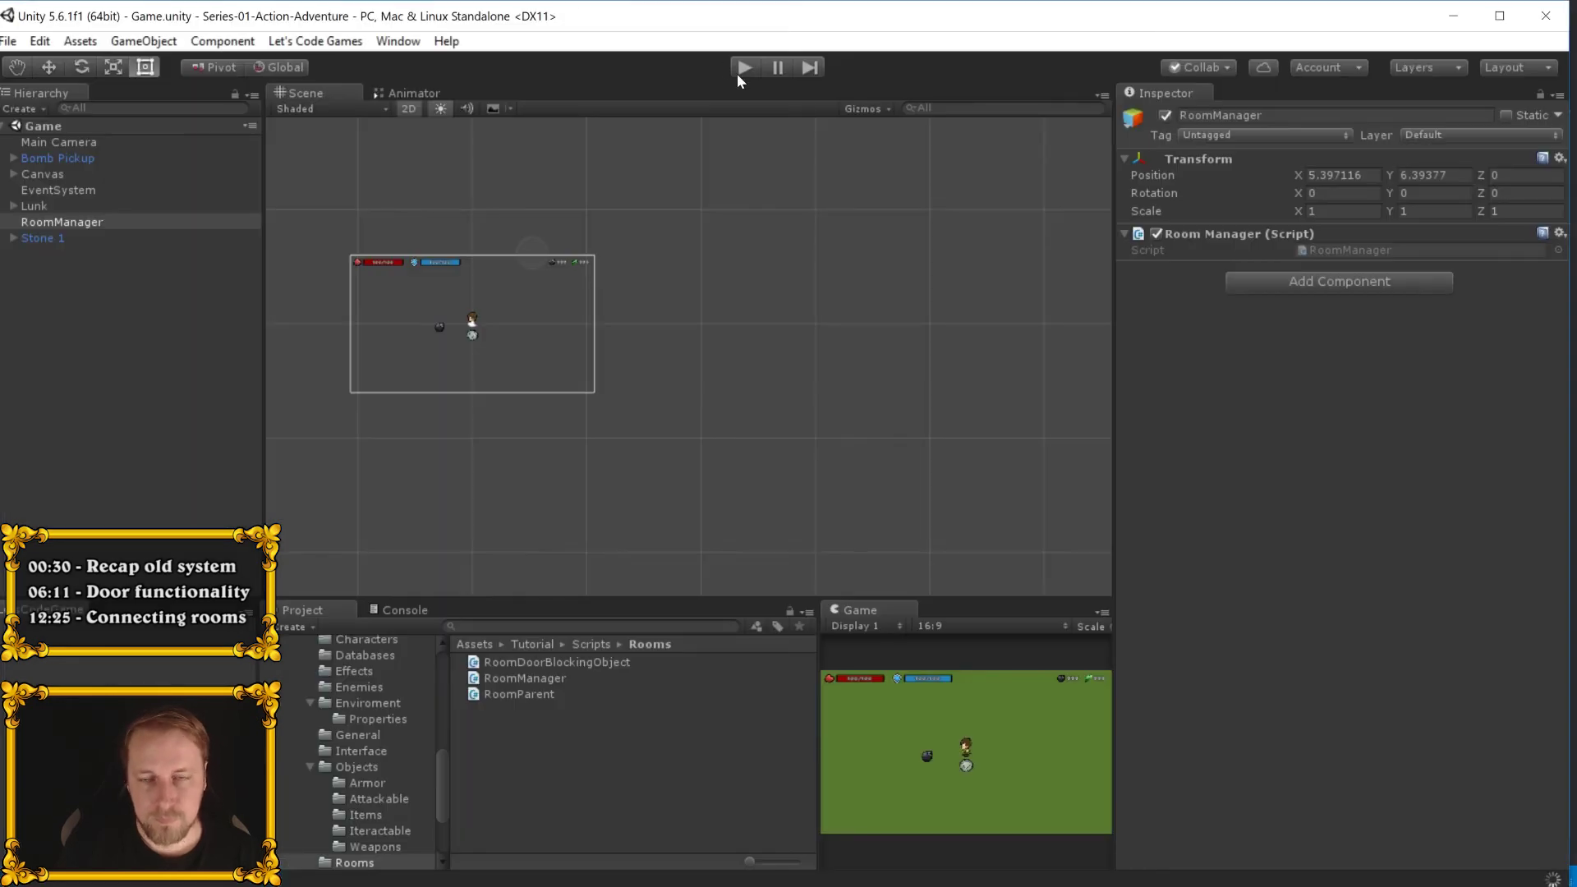
{"action": "left_click", "coordinate": [743, 67]}
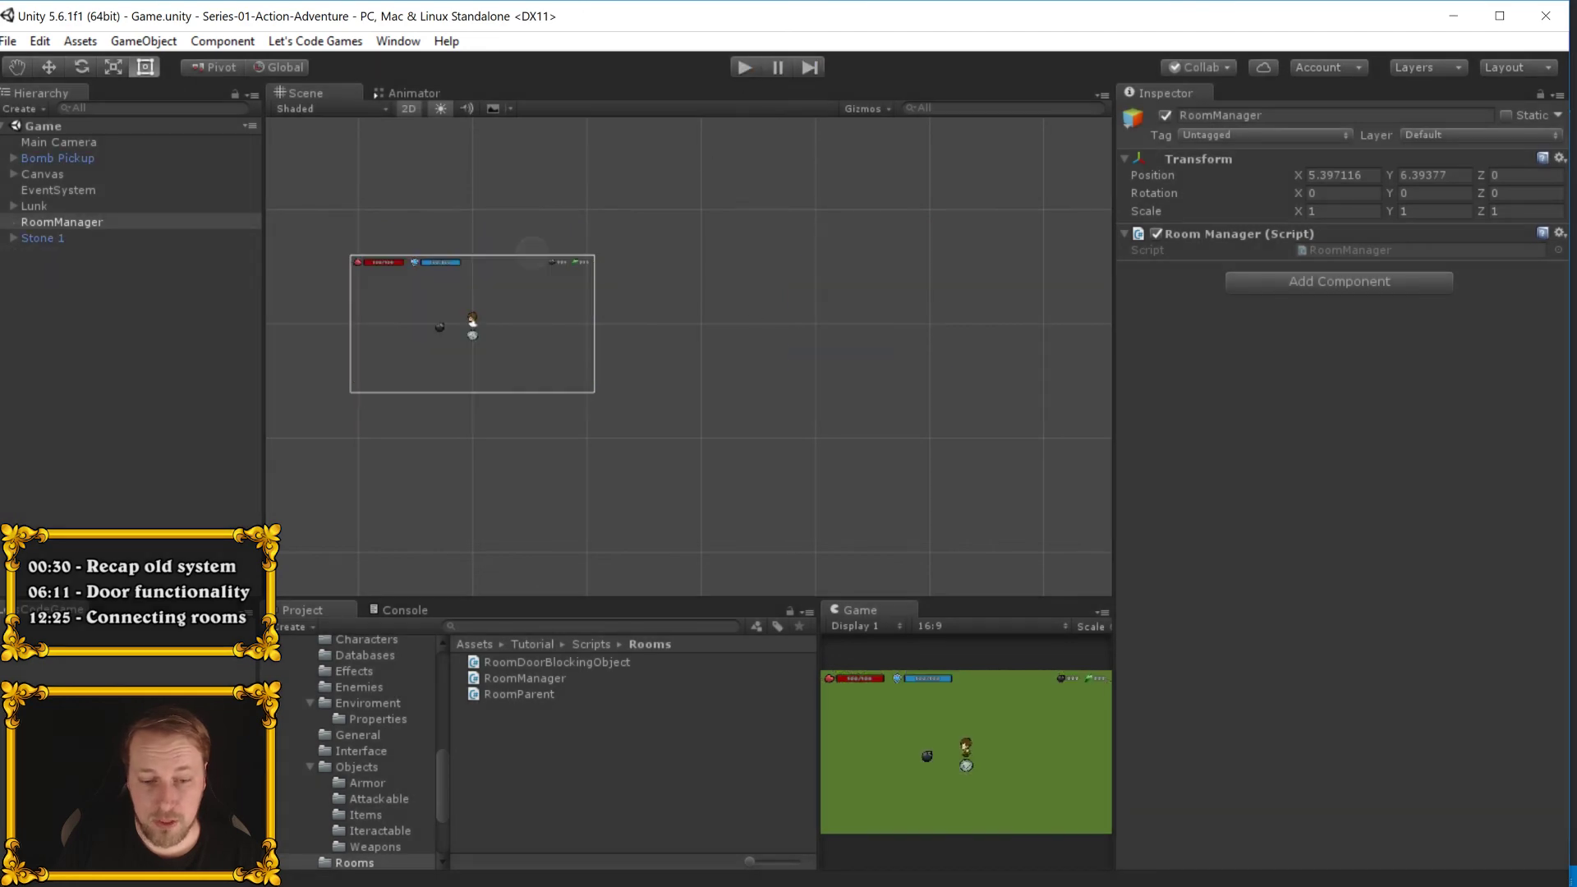
{"action": "key", "text": "alt+Tab"}
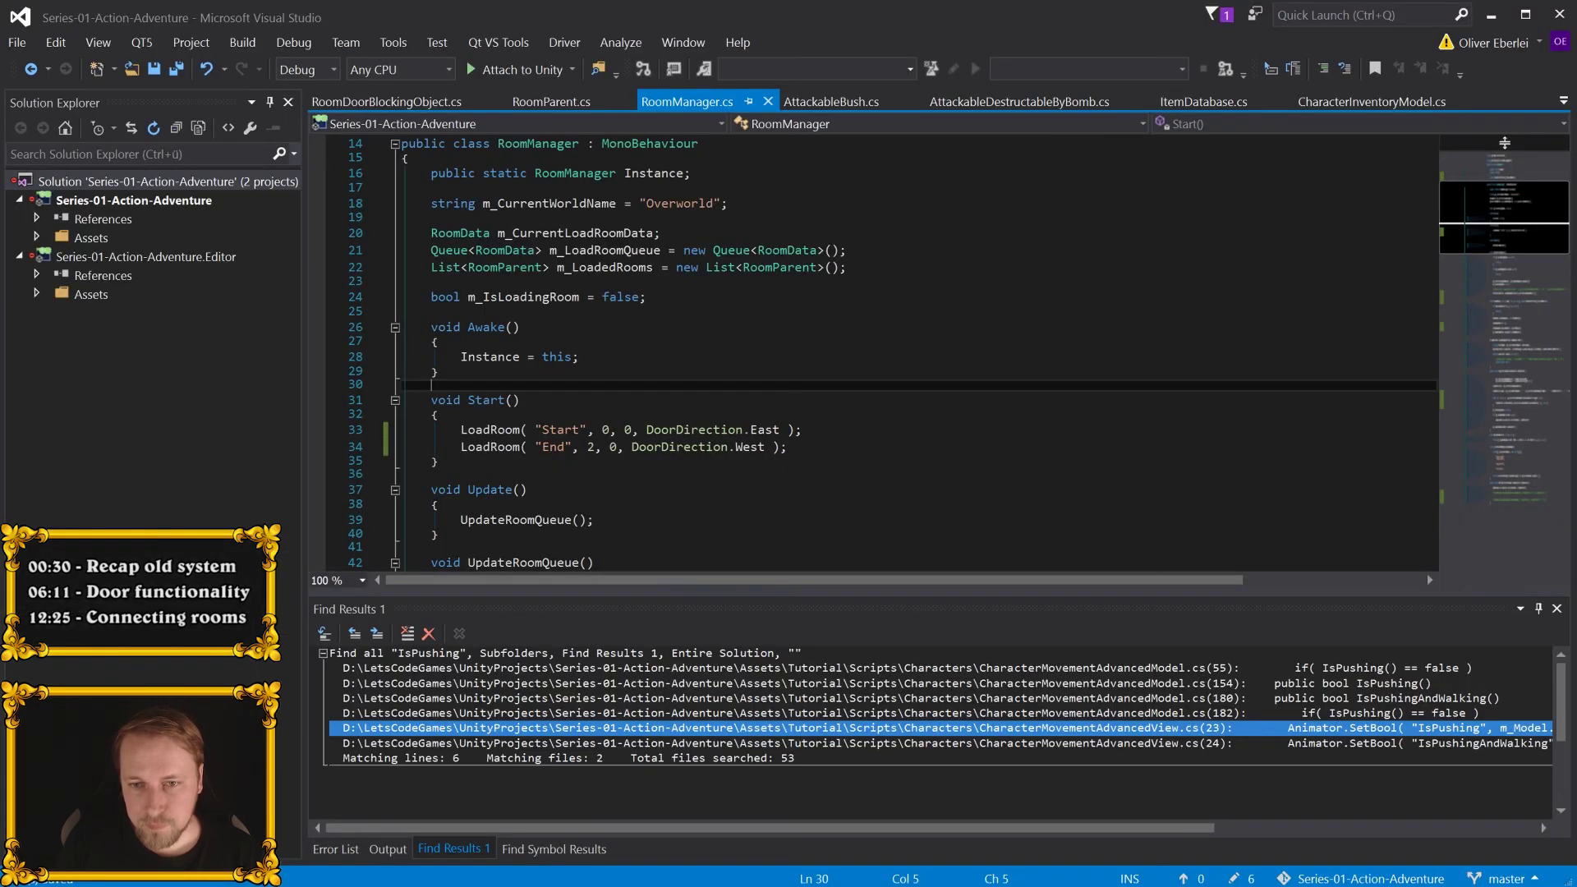
{"action": "double_click", "coordinate": [593, 447]}
{"action": "type", "text": "1"}
{"action": "key", "text": "Up"}
{"action": "key", "text": "Up"}
- Rerun the game to confirm End joins the Start room through open doors, then stop
{"action": "key", "text": "alt+Tab"}
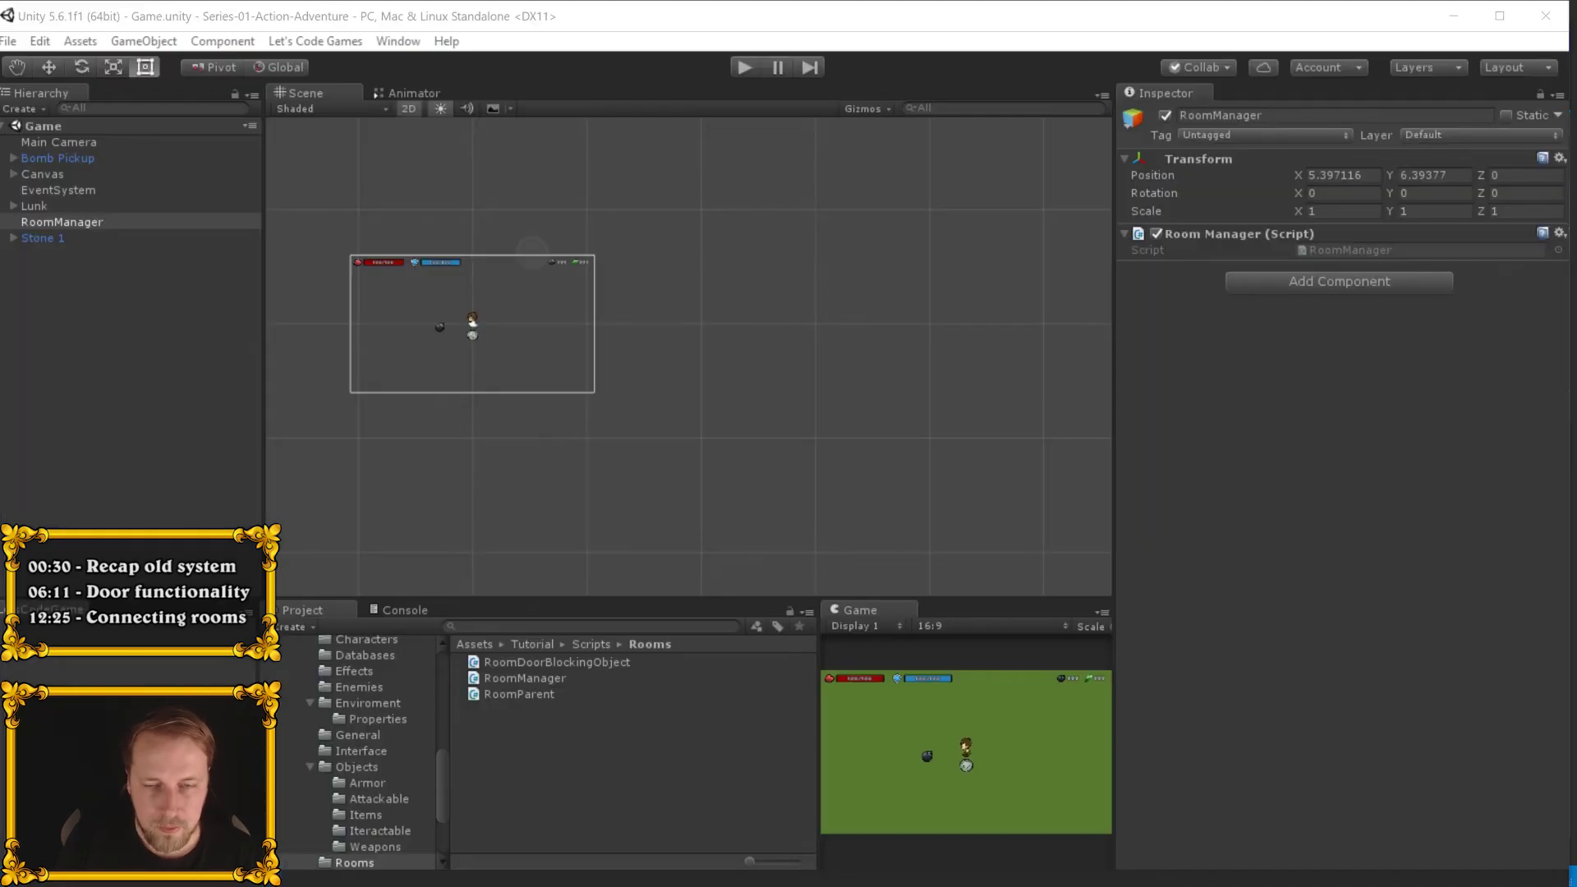
{"action": "left_click", "coordinate": [745, 67]}
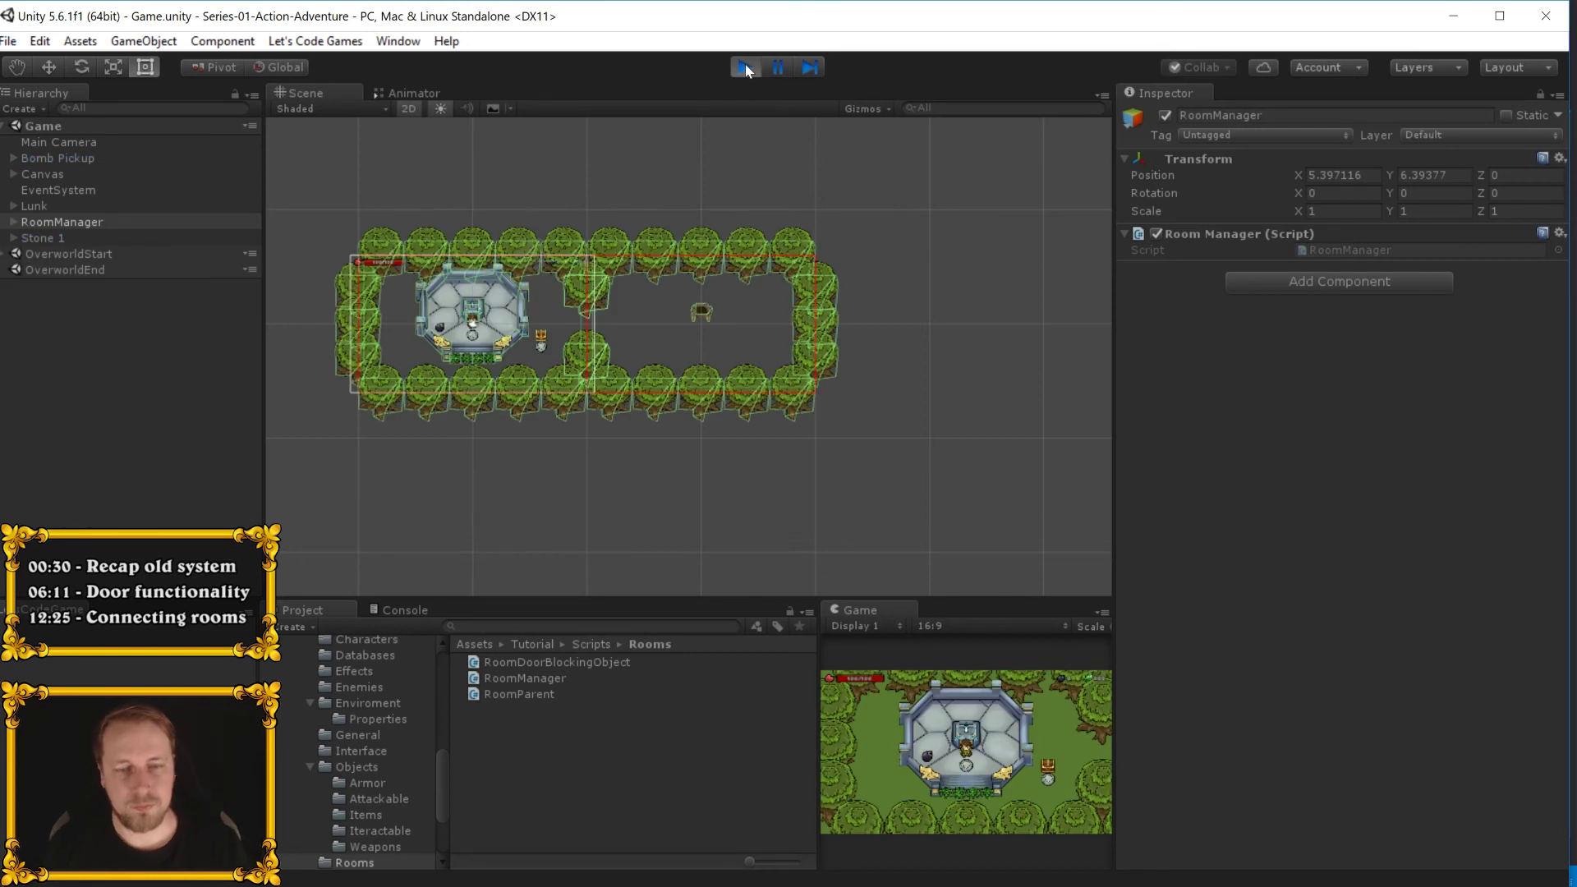
{"action": "scroll", "coordinate": [584, 329], "scroll_direction": "up", "scroll_amount": 1}
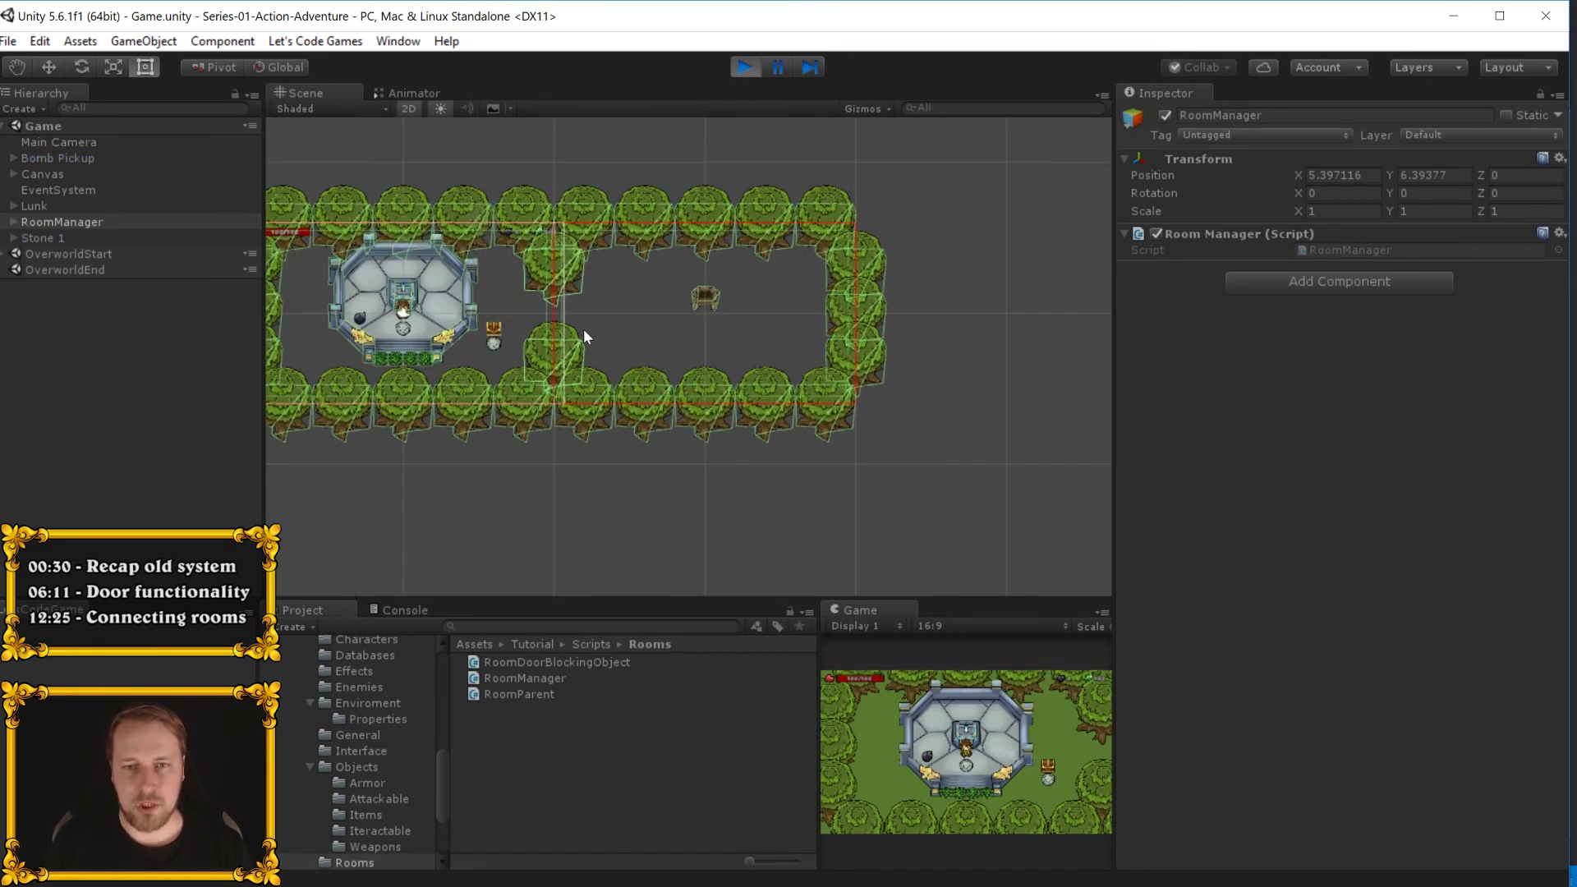
{"action": "scroll", "coordinate": [638, 358], "scroll_direction": "up", "scroll_amount": 1}
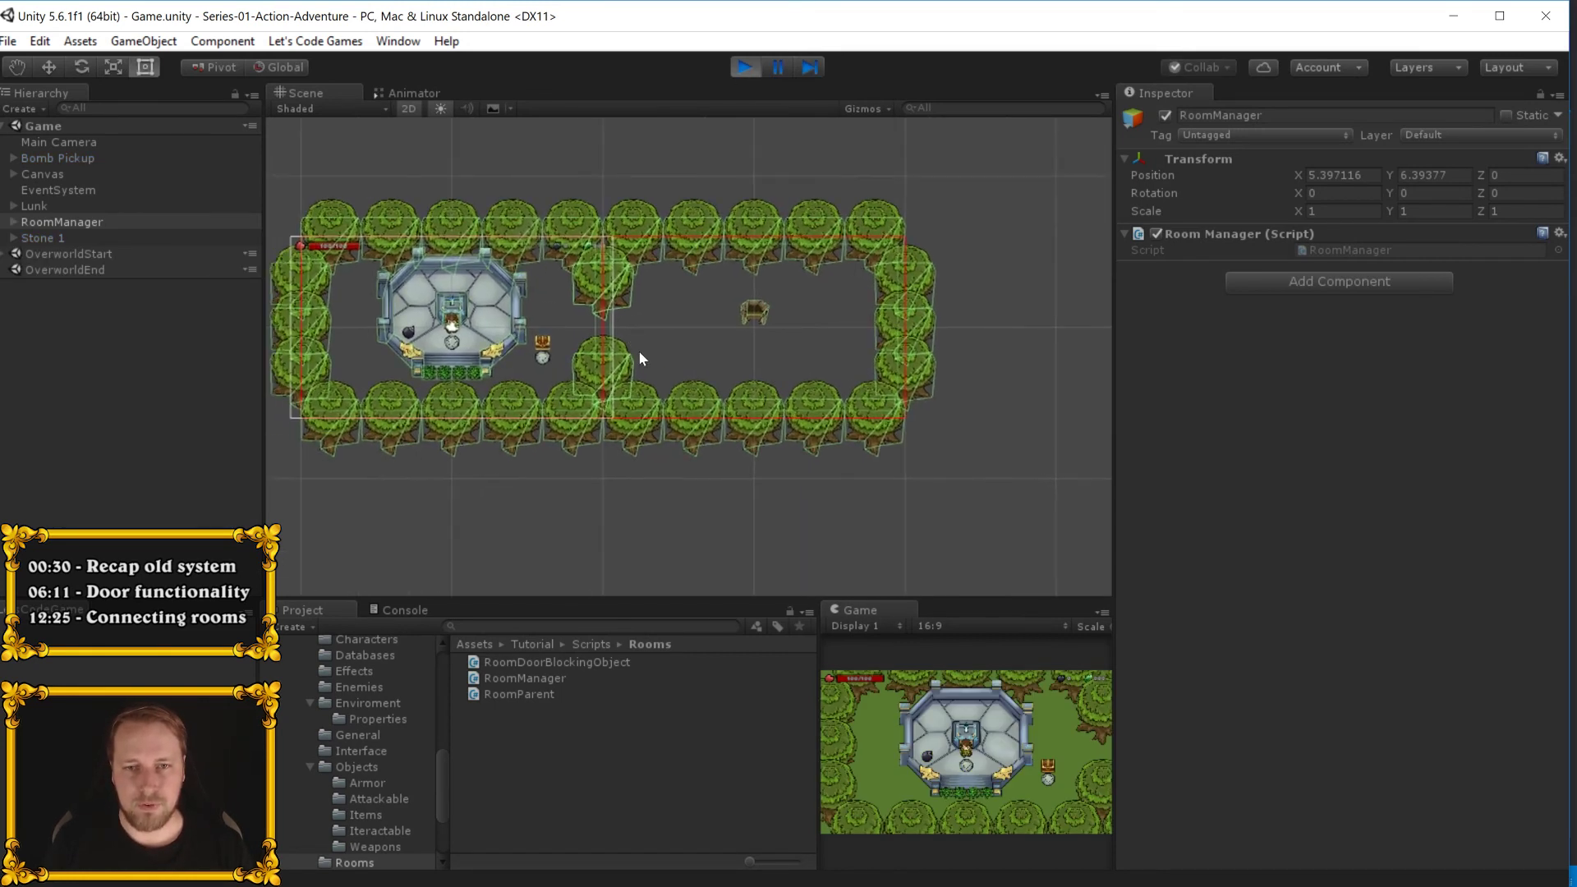
{"action": "left_click", "coordinate": [745, 67]}
{"action": "key", "text": "alt+Tab"}
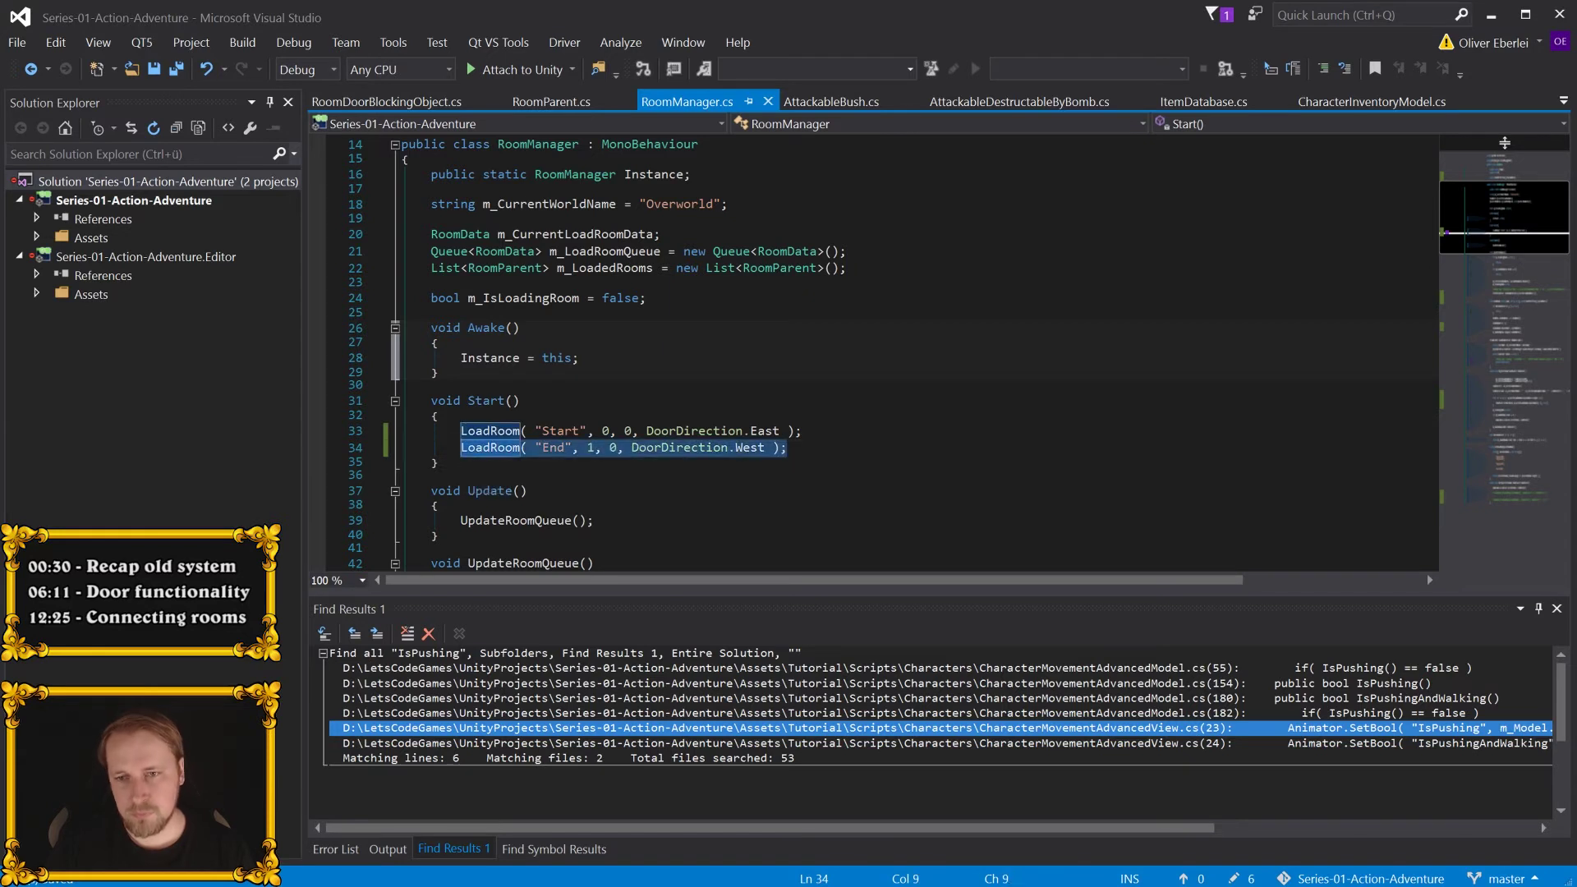
- Duplicate the End line as a GetRandomRegularRoomName() room and move End to x 4
{"action": "key", "text": "End"}
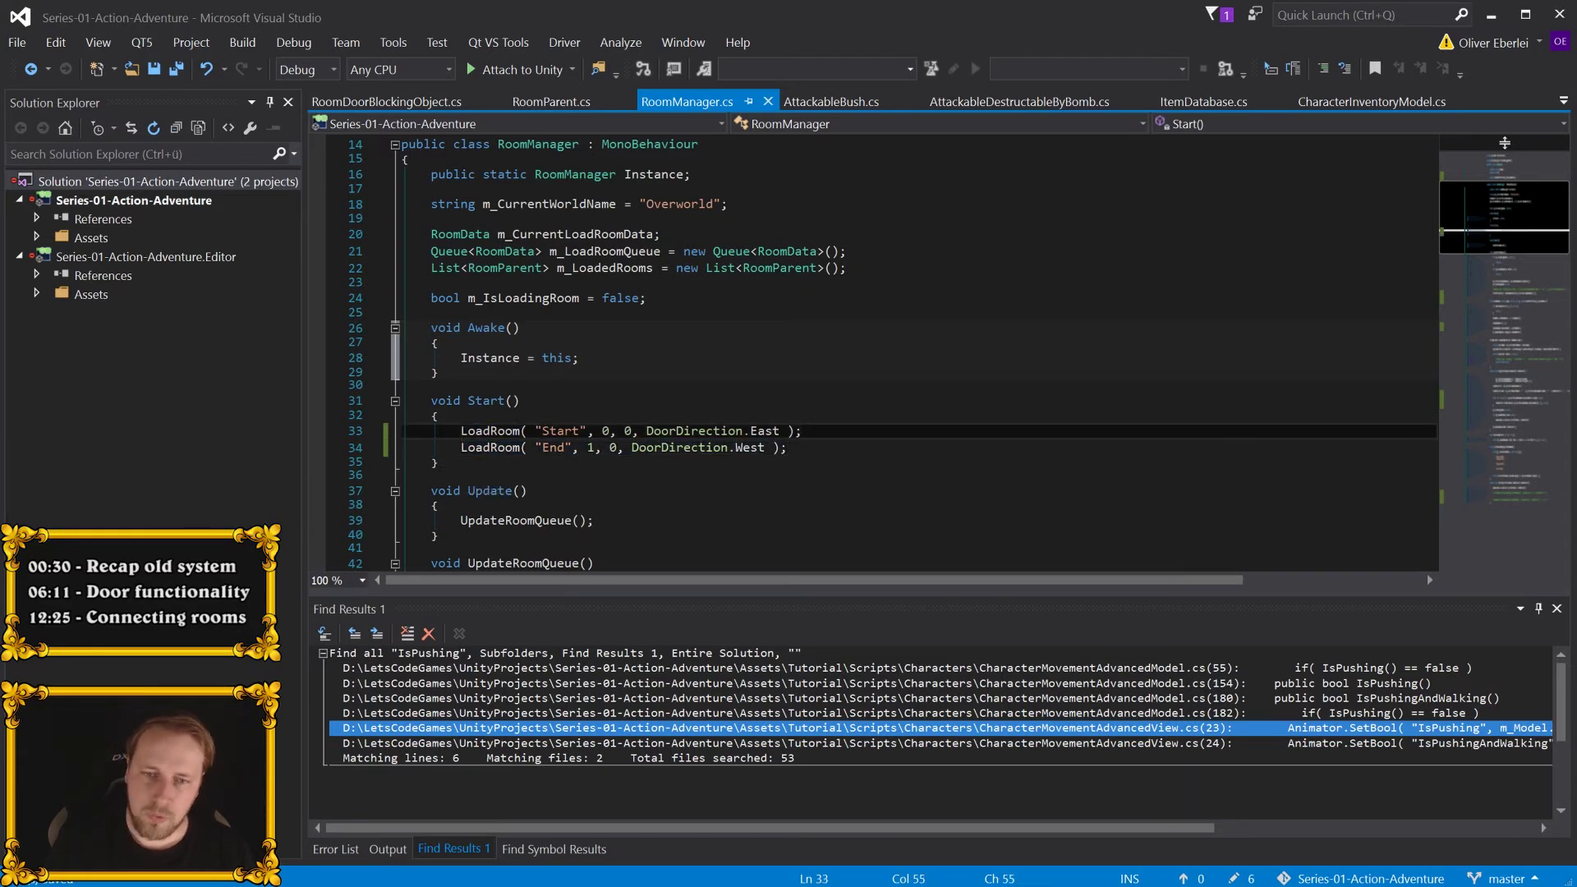
{"action": "key", "text": "ctrl+c"}
{"action": "key", "text": "ctrl+v"}
{"action": "left_click_drag", "start_coordinate": [536, 447], "coordinate": [573, 446]}
{"action": "scroll", "coordinate": [574, 447], "scroll_direction": "down", "scroll_amount": 1}
{"action": "type", "text": "GetRe"}
{"action": "key", "text": "Tab"}
{"action": "type", "text": "()"}
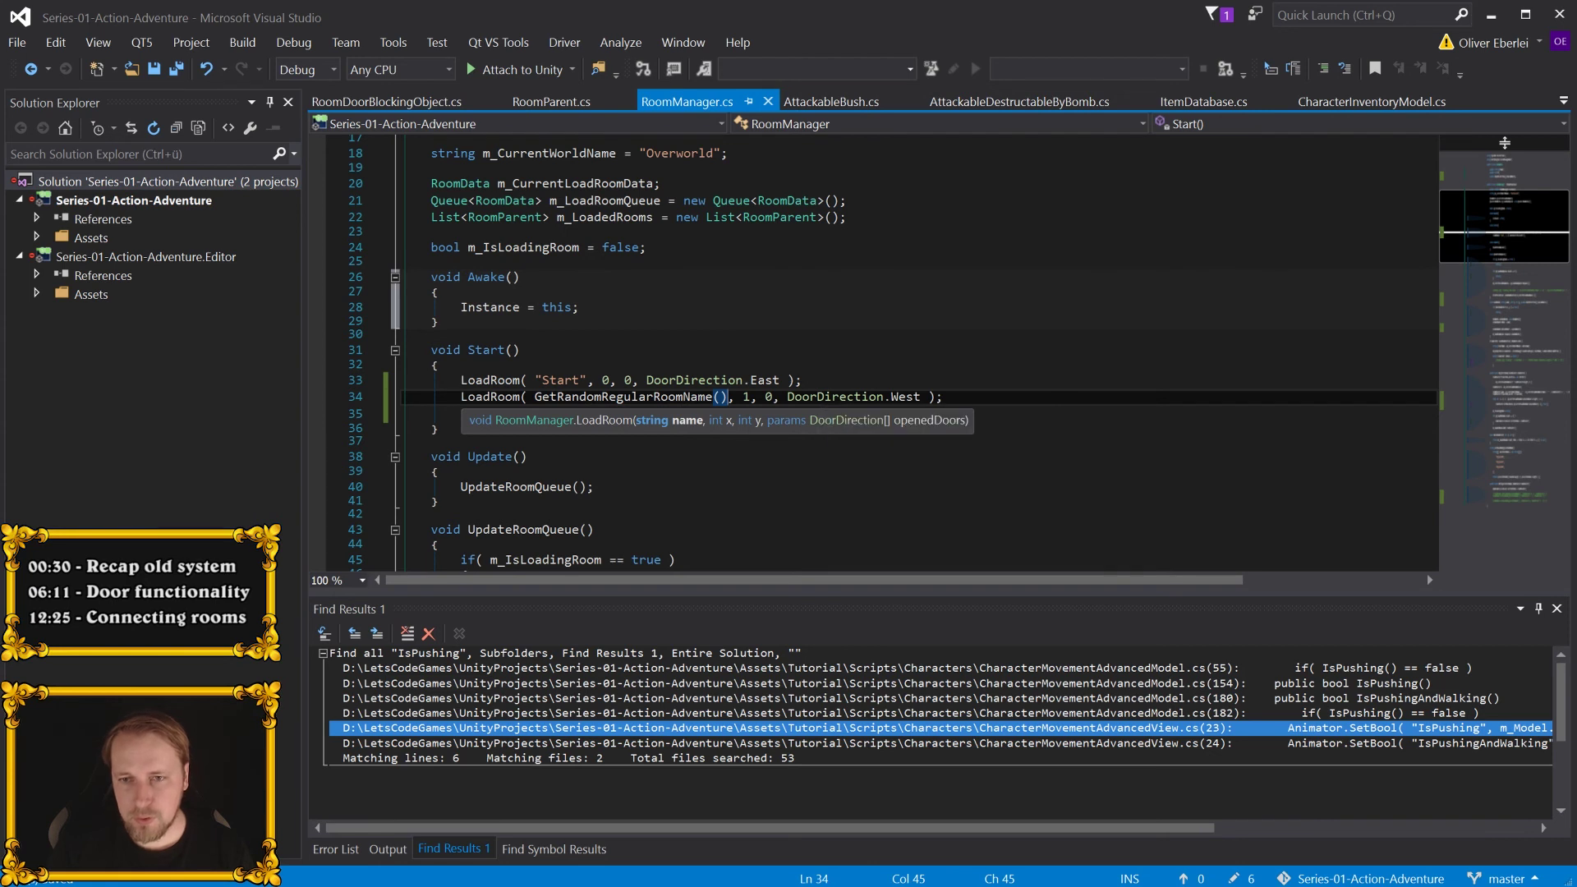
{"action": "left_click", "coordinate": [817, 397]}
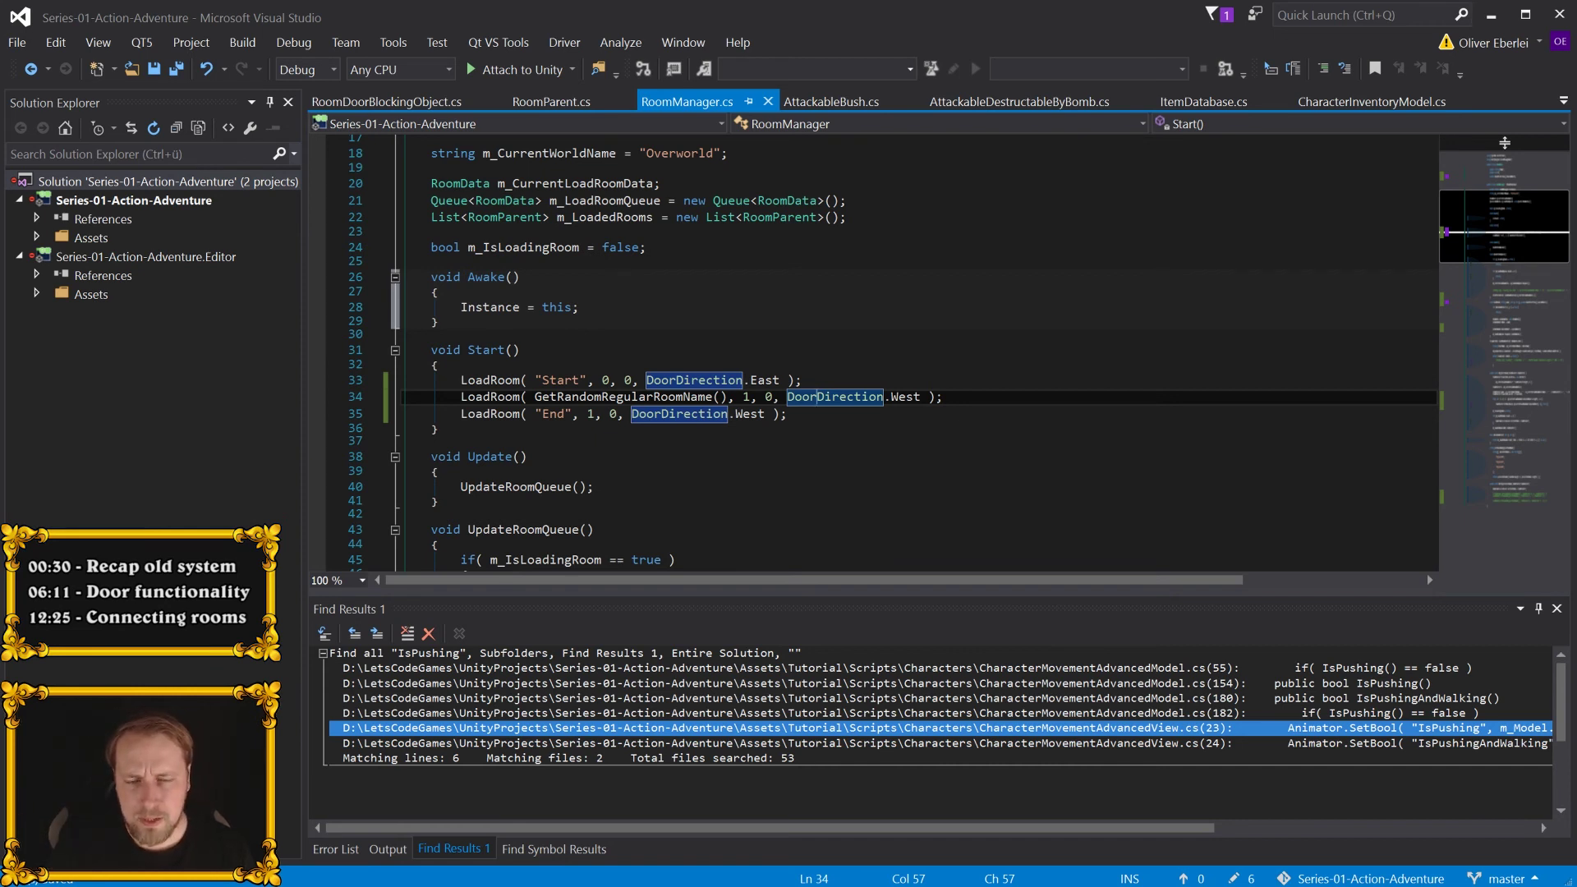
{"action": "left_click", "coordinate": [587, 414]}
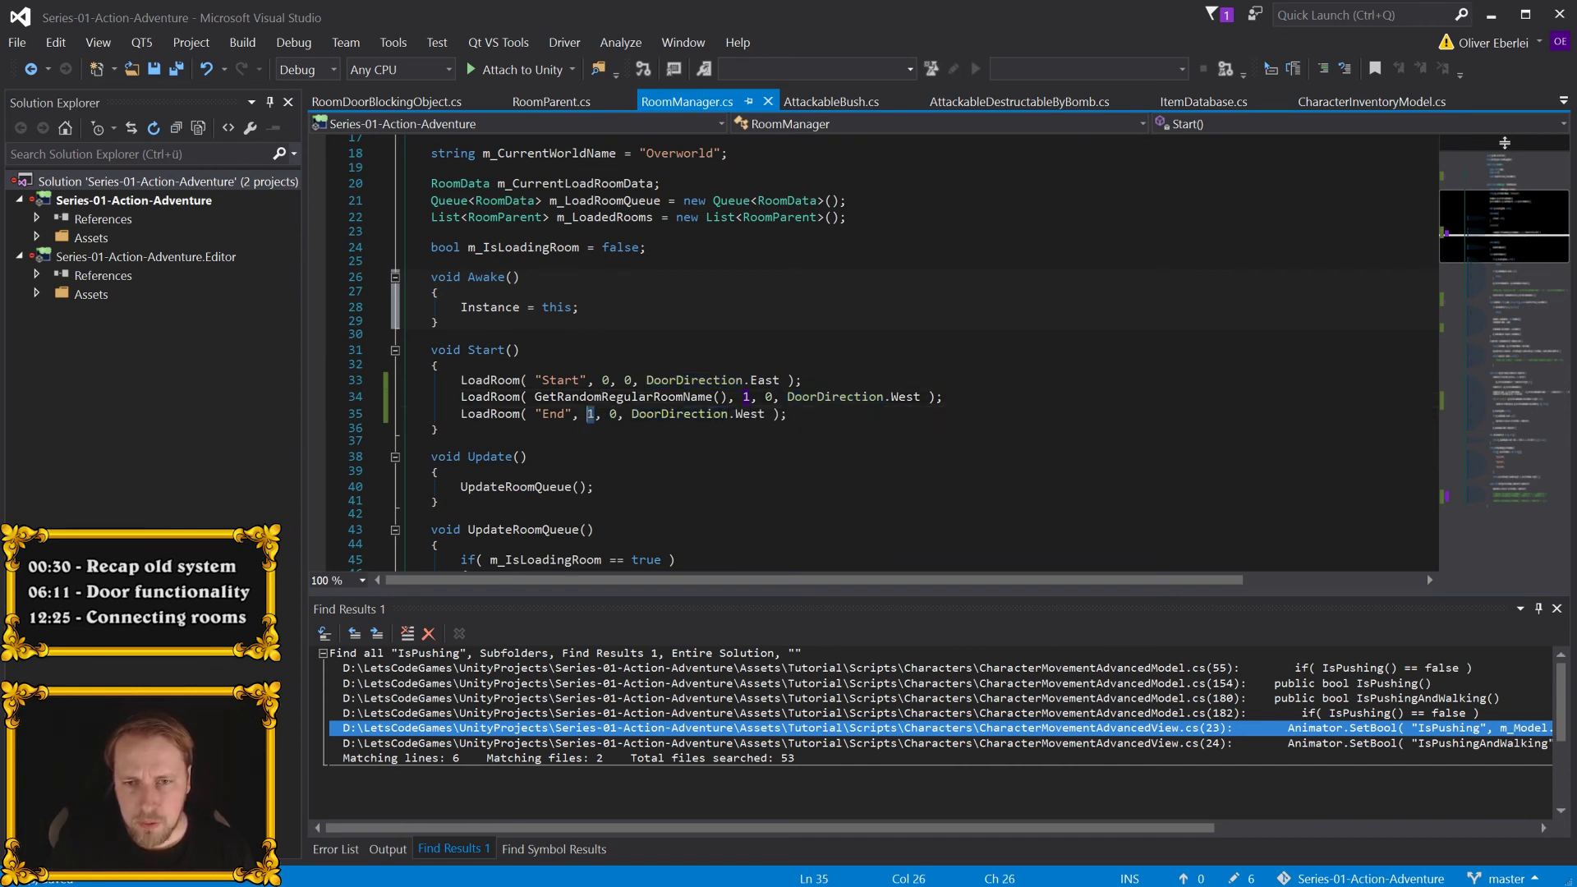
{"action": "key", "text": "Delete"}
{"action": "type", "text": "4"}
- Add two more random regular room lines at x positions 2 and 3
{"action": "left_click_drag", "start_coordinate": [943, 397], "coordinate": [469, 399]}
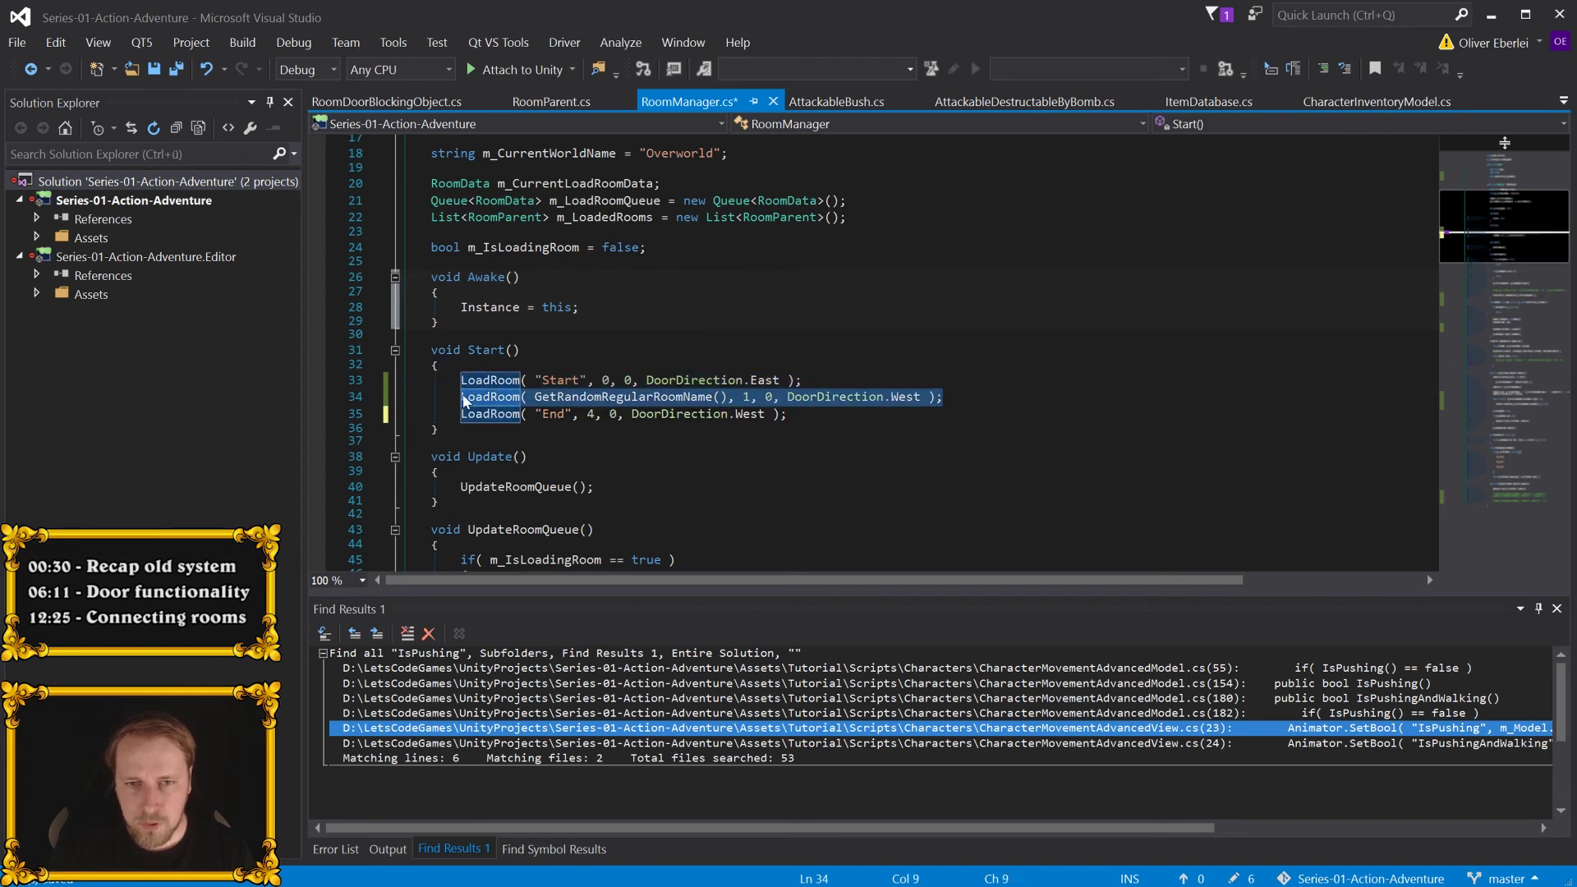
{"action": "key", "text": "End"}
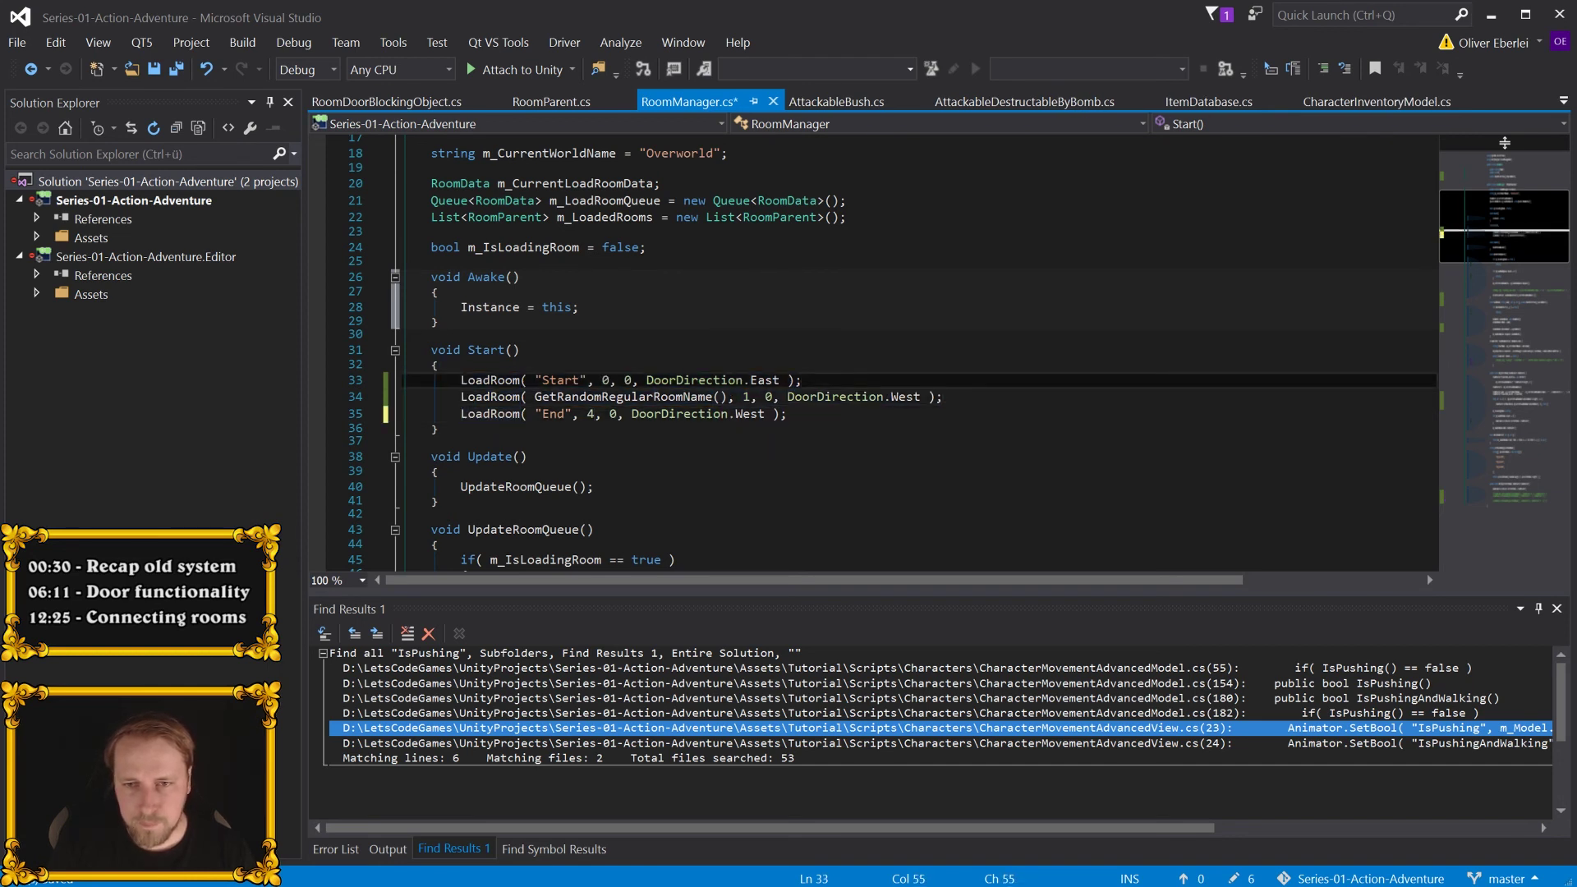
{"action": "key", "text": "ctrl+v"}
{"action": "key", "text": "ctrl+v"}
{"action": "key", "text": "Up"}
{"action": "key", "text": "ctrl+Left"}
{"action": "key", "text": "ctrl+Left"}
{"action": "key", "text": "ctrl+Left"}
{"action": "key", "text": "Delete"}
{"action": "type", "text": "2"}
{"action": "key", "text": "Down"}
{"action": "key", "text": "BackSpace"}
{"action": "type", "text": "3"}
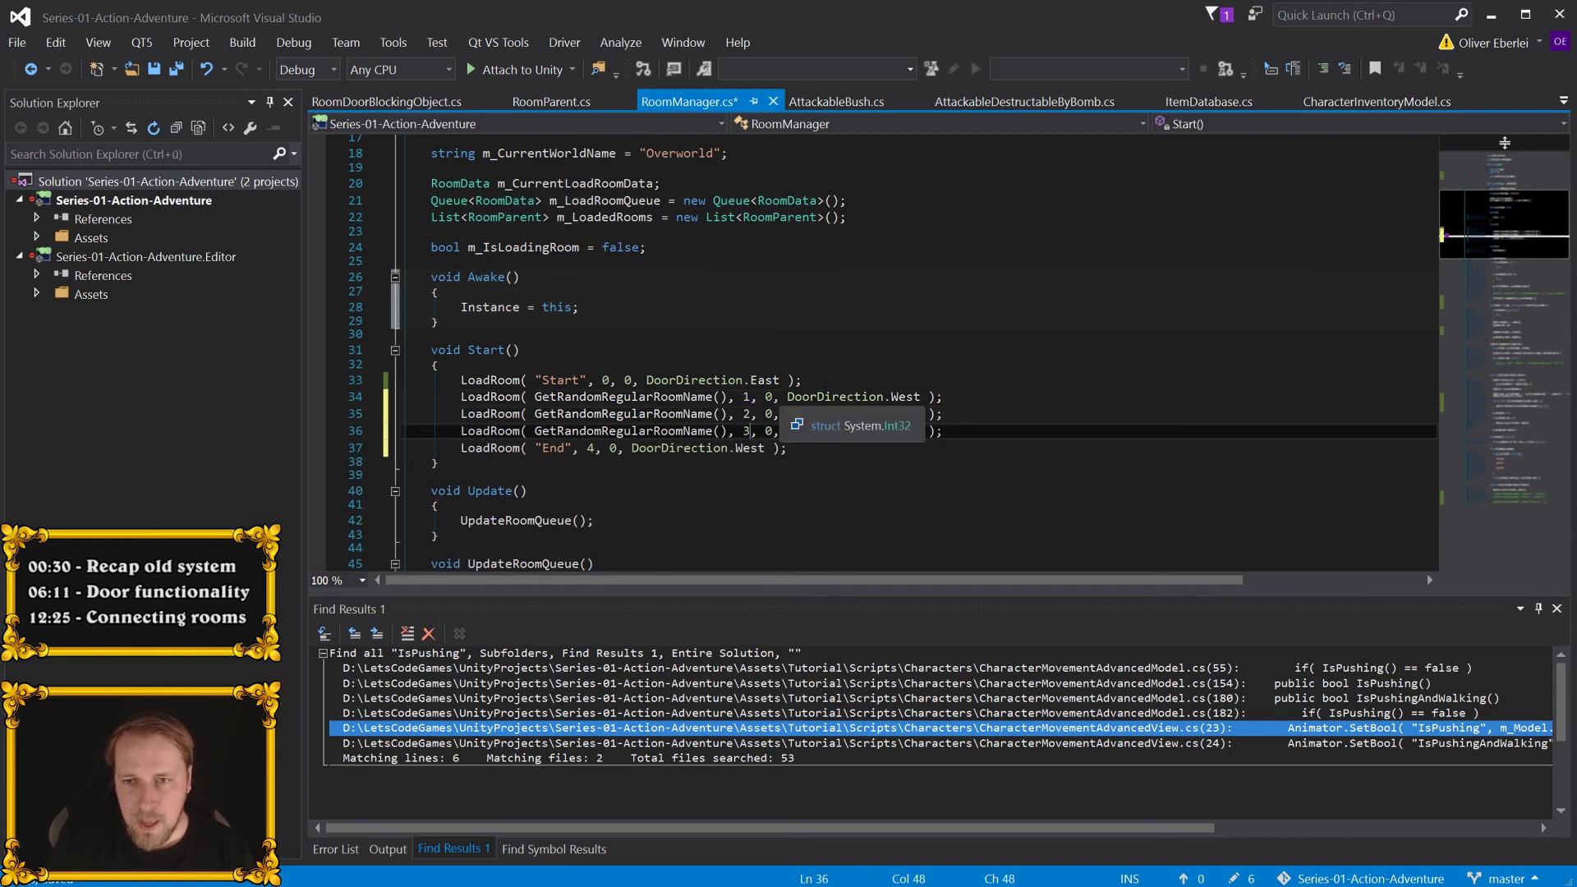
- Give all three random rooms an extra DoorDirection.East open door and save the script
{"action": "key", "text": "Up"}
{"action": "key", "text": "Up"}
{"action": "key", "text": "Right"}
{"action": "key", "text": "Right"}
{"action": "key", "text": "Right"}
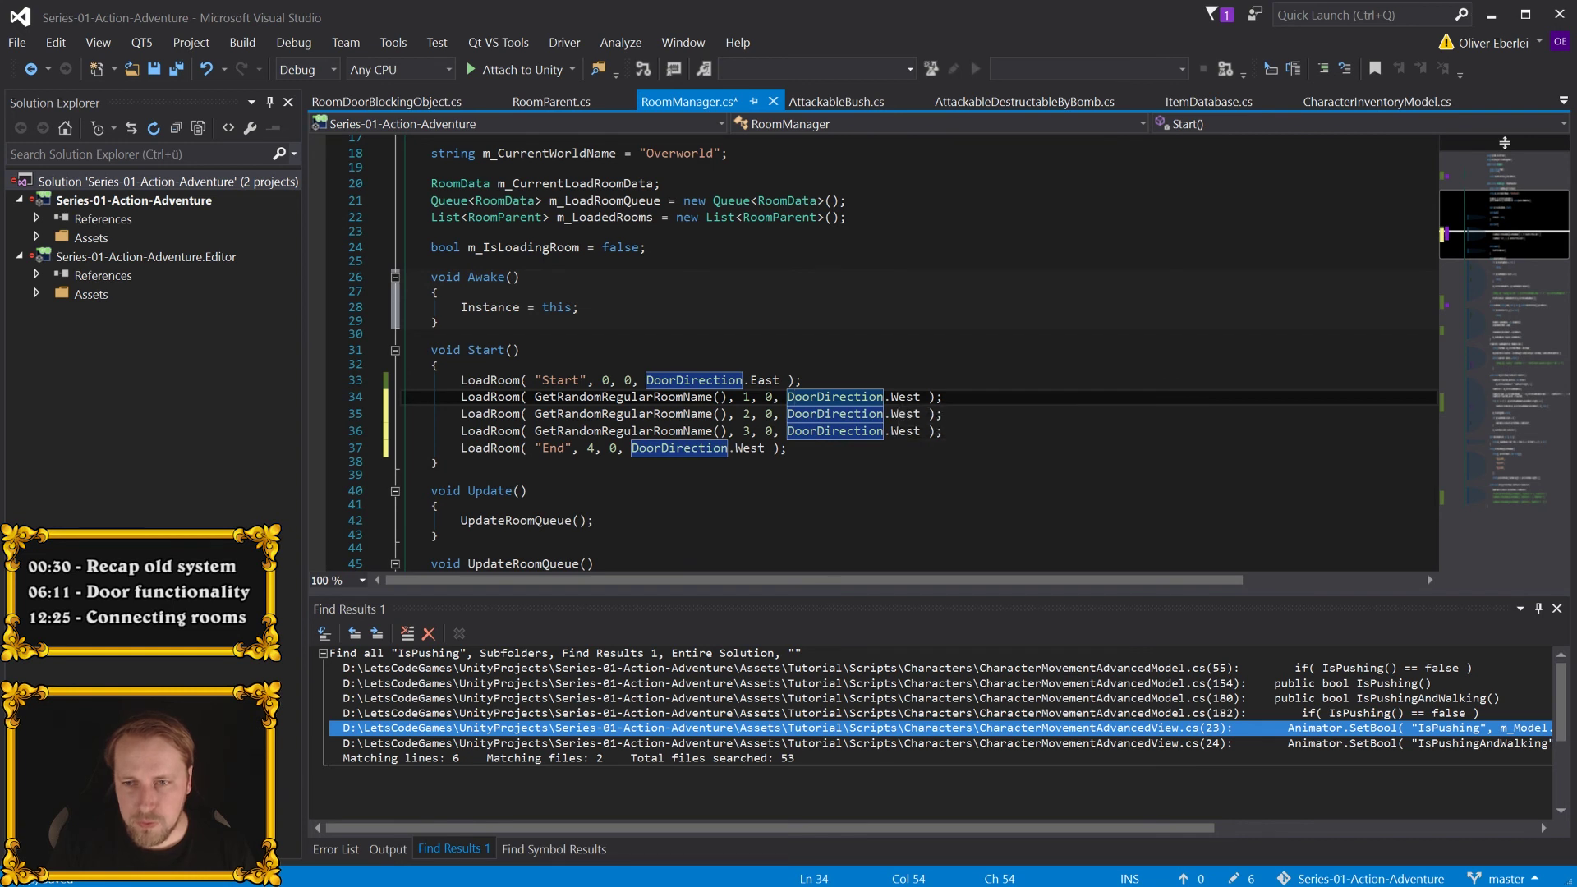
{"action": "left_click", "coordinate": [920, 396]}
{"action": "type", "text": ", "}
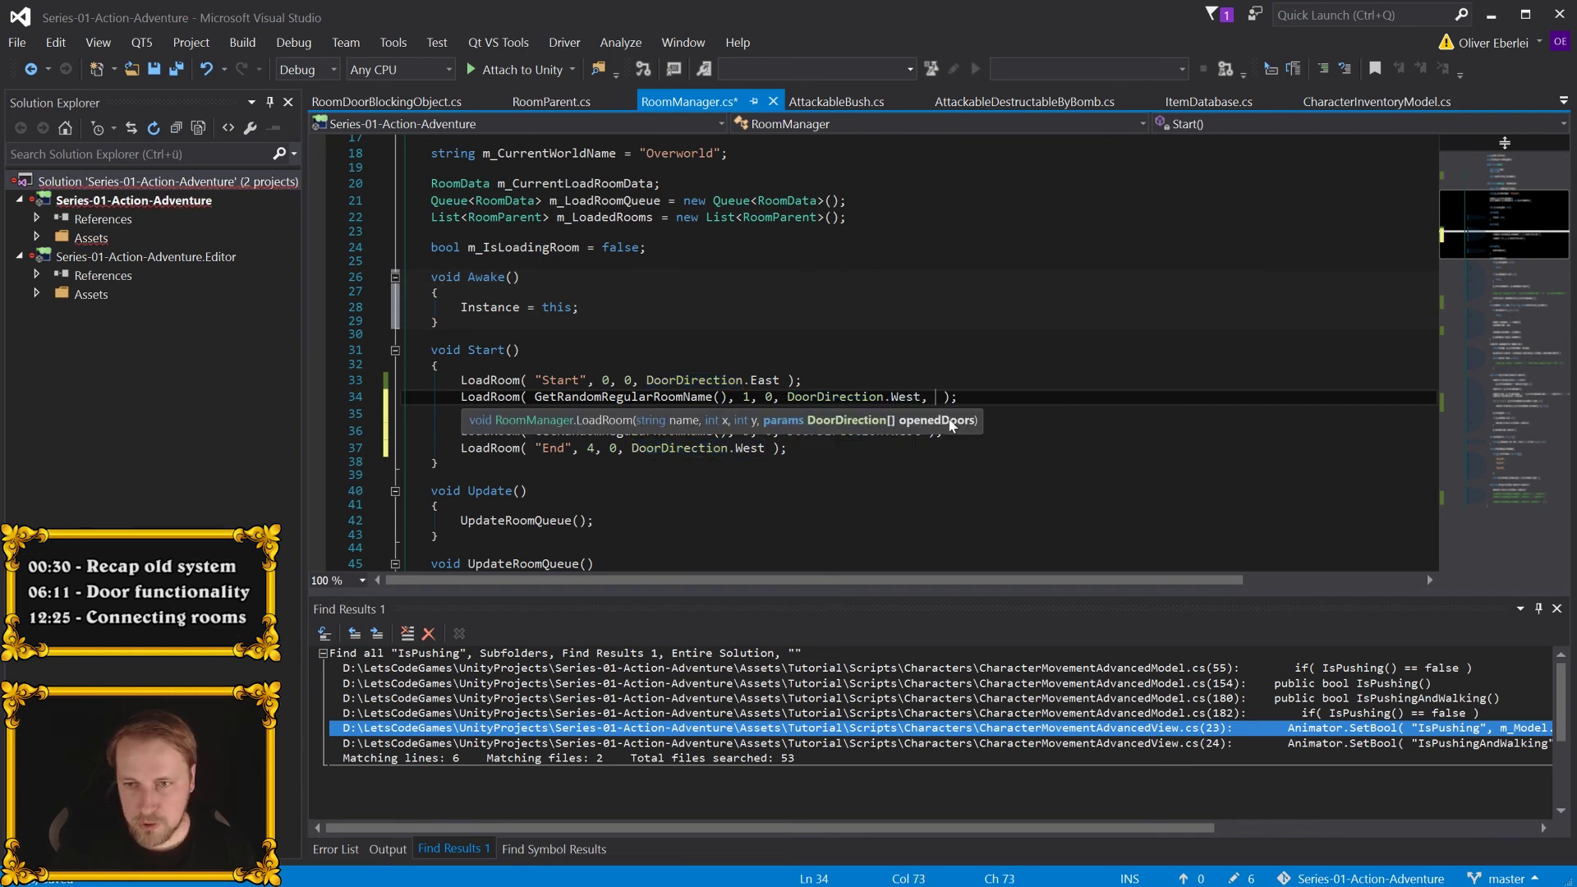
{"action": "type", "text": "DoorDirection."}
{"action": "key", "text": "Up"}
{"action": "key", "text": "Up"}
{"action": "key", "text": "Up"}
{"action": "key", "text": "Tab"}
{"action": "key", "text": "ctrl+shift+Left"}
{"action": "key", "text": "ctrl+shift+Left"}
{"action": "key", "text": "ctrl+shift+Left"}
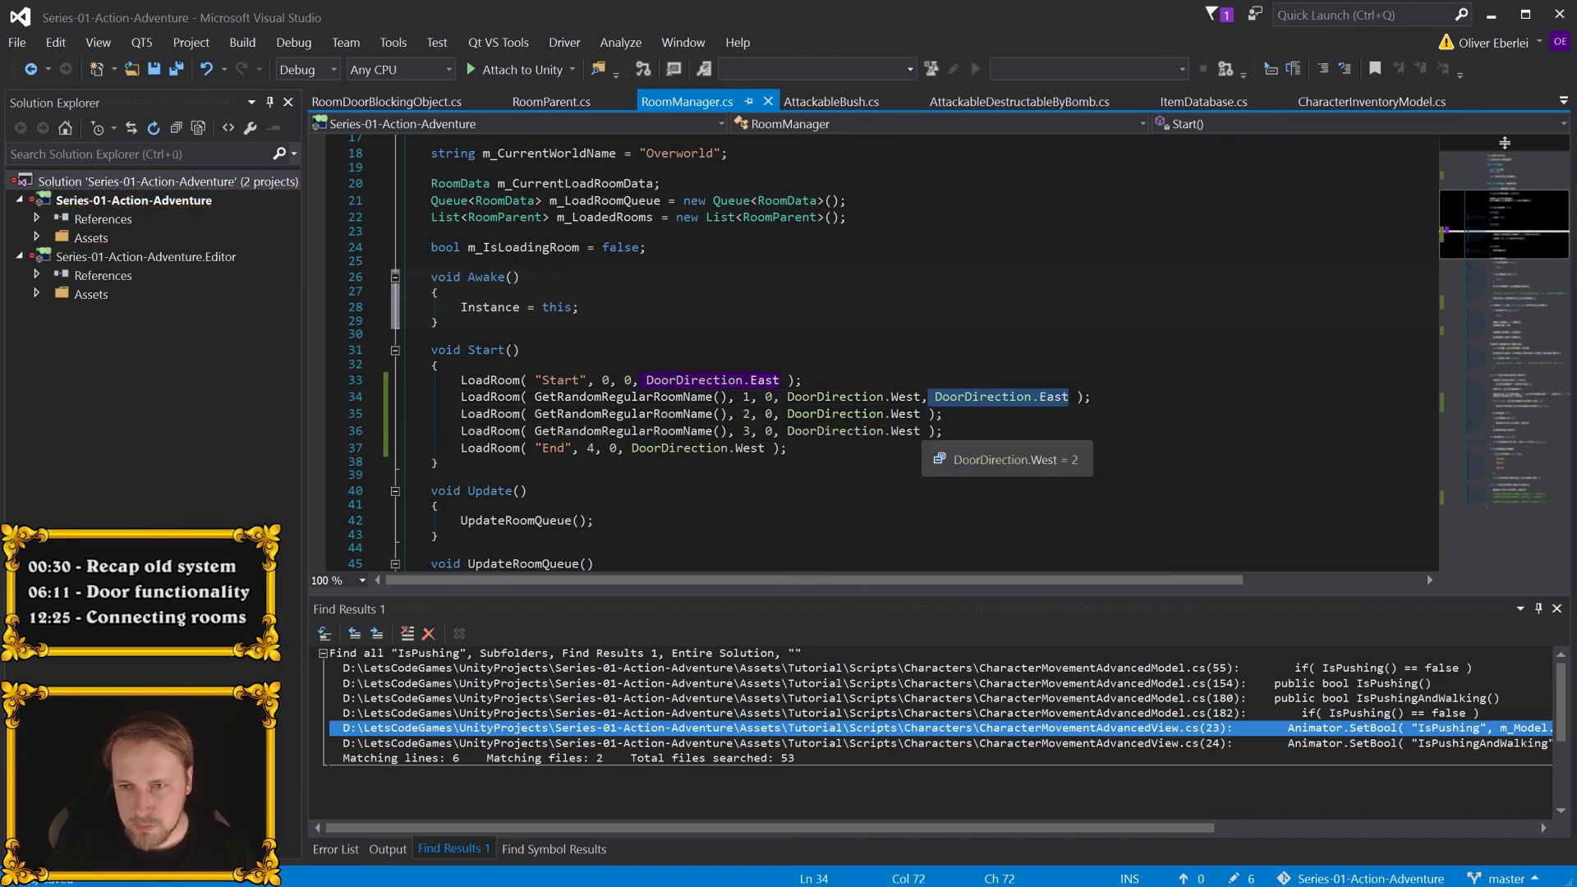
{"action": "key", "text": "ctrl+c"}
{"action": "key", "text": "Down"}
{"action": "key", "text": "Down"}
{"action": "key", "text": "ctrl+v"}
{"action": "key", "text": "Up"}
{"action": "key", "text": "Left"}
{"action": "key", "text": "Left"}
{"action": "key", "text": "Left"}
{"action": "key", "text": "ctrl+v"}
{"action": "key", "text": "ctrl+s"}
{"action": "key", "text": "Down"}
{"action": "key", "text": "Down"}
{"action": "key", "text": "Down"}
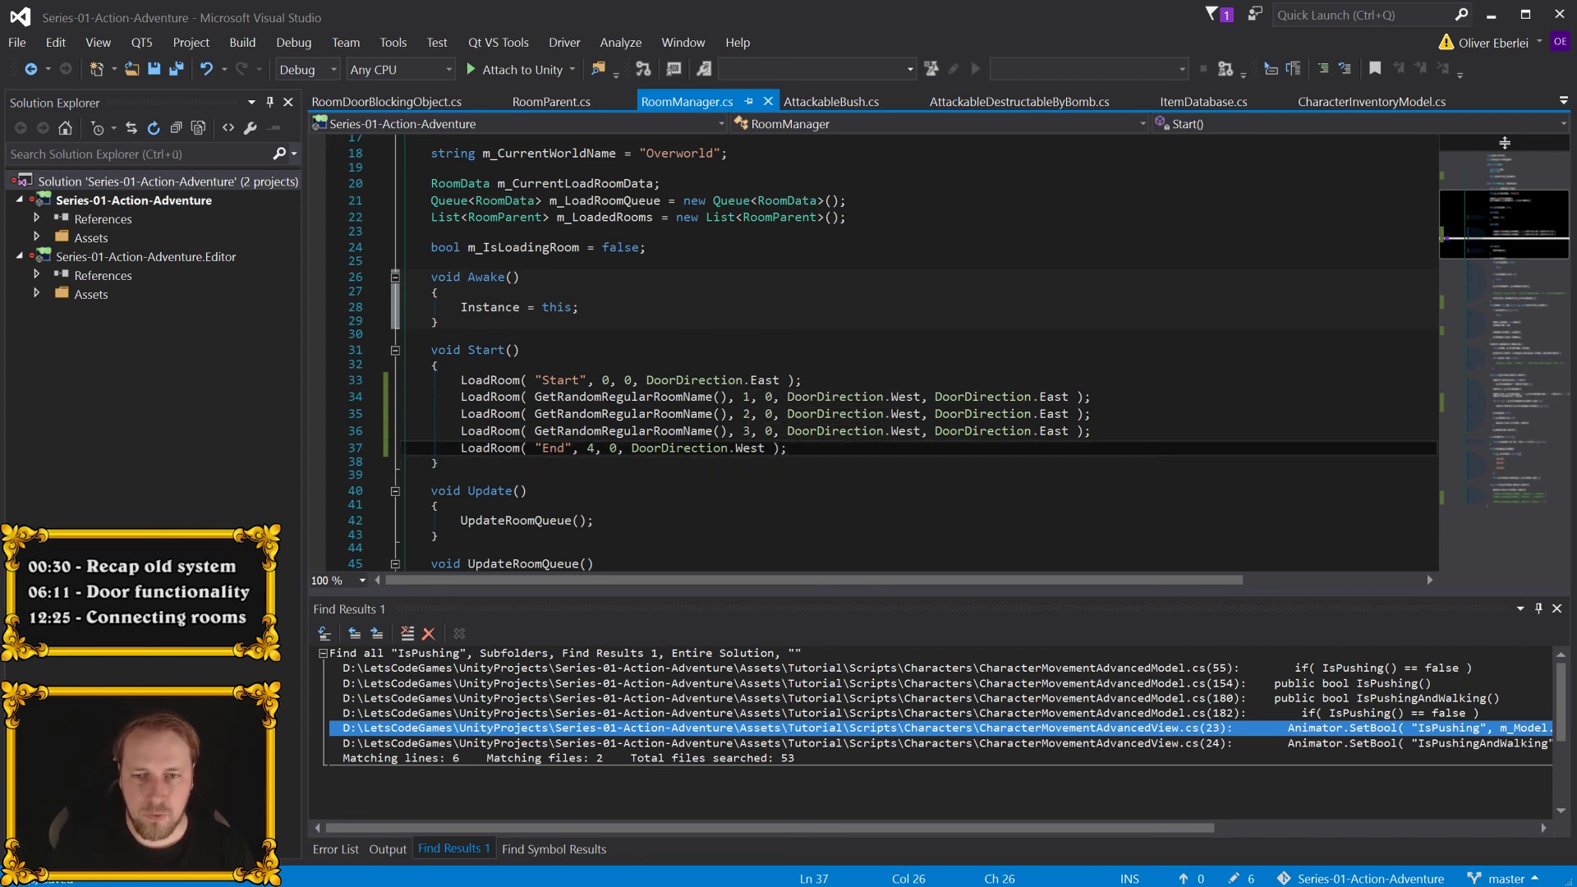
{"action": "left_click", "coordinate": [542, 448]}
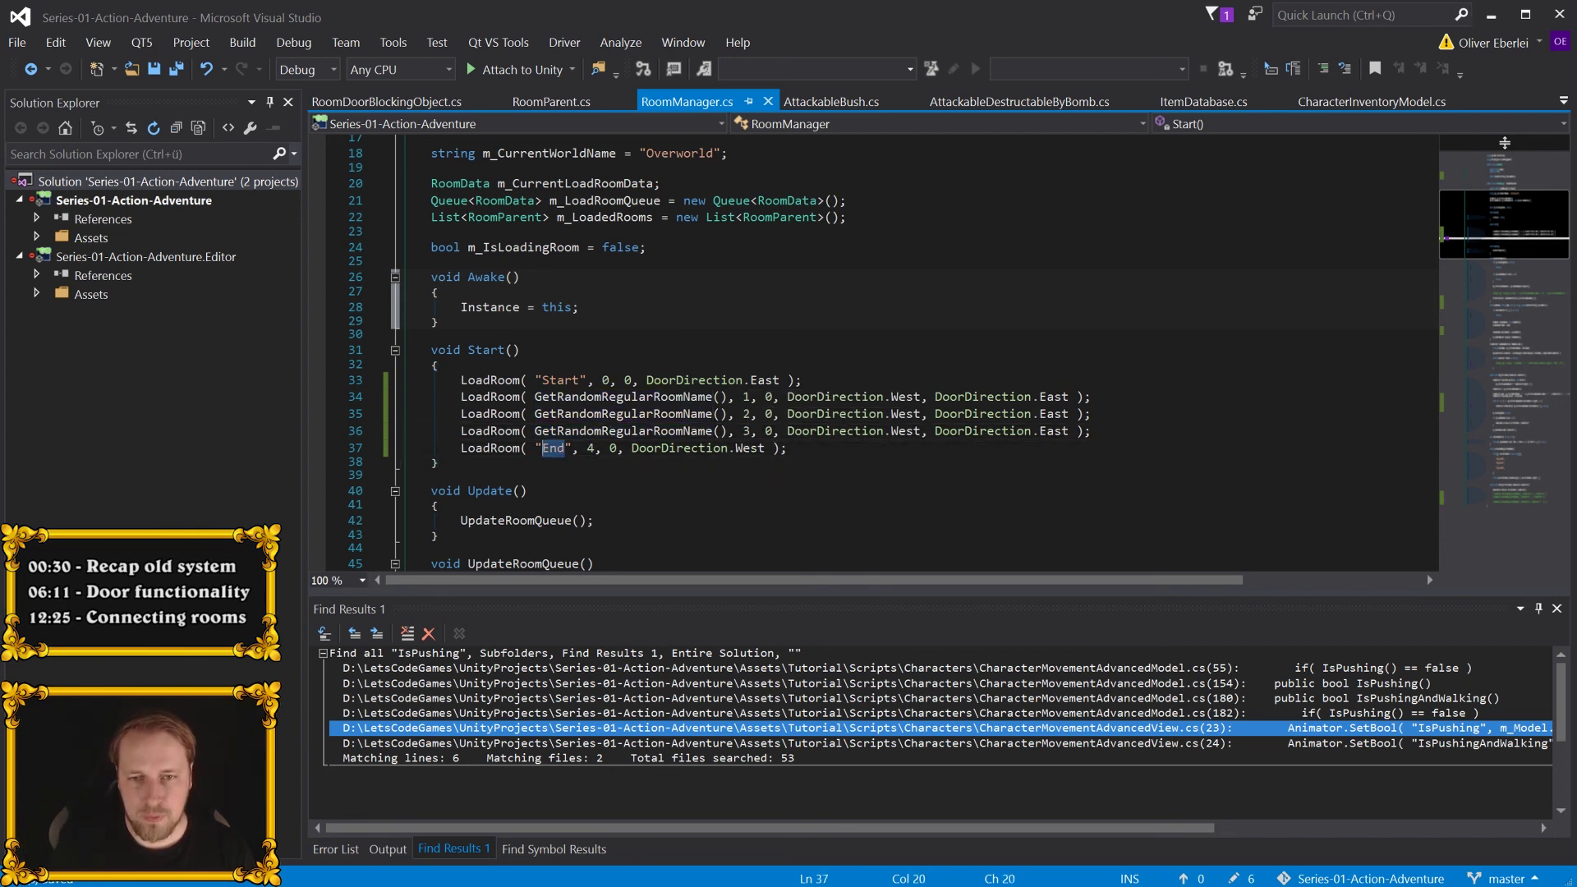
{"action": "key", "text": "Down"}
{"action": "key", "text": "alt+Tab"}
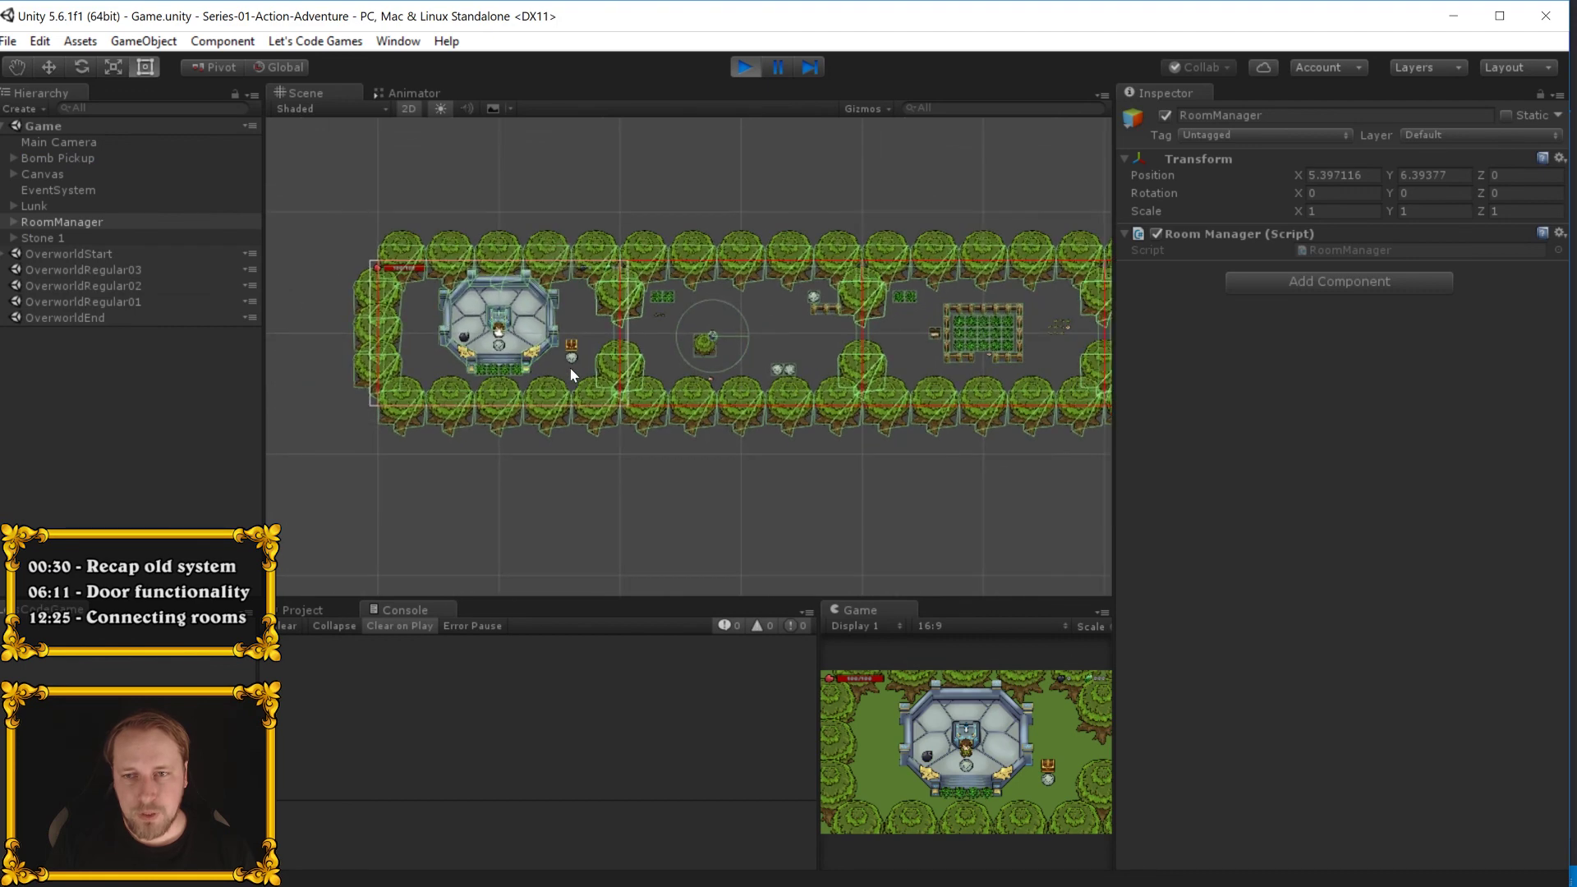
- Pan and zoom across the five loaded rooms, briefly walking the player upward
{"action": "scroll", "coordinate": [570, 364], "scroll_direction": "down", "scroll_amount": 3}
{"action": "scroll", "coordinate": [553, 412], "scroll_direction": "up", "scroll_amount": 2}
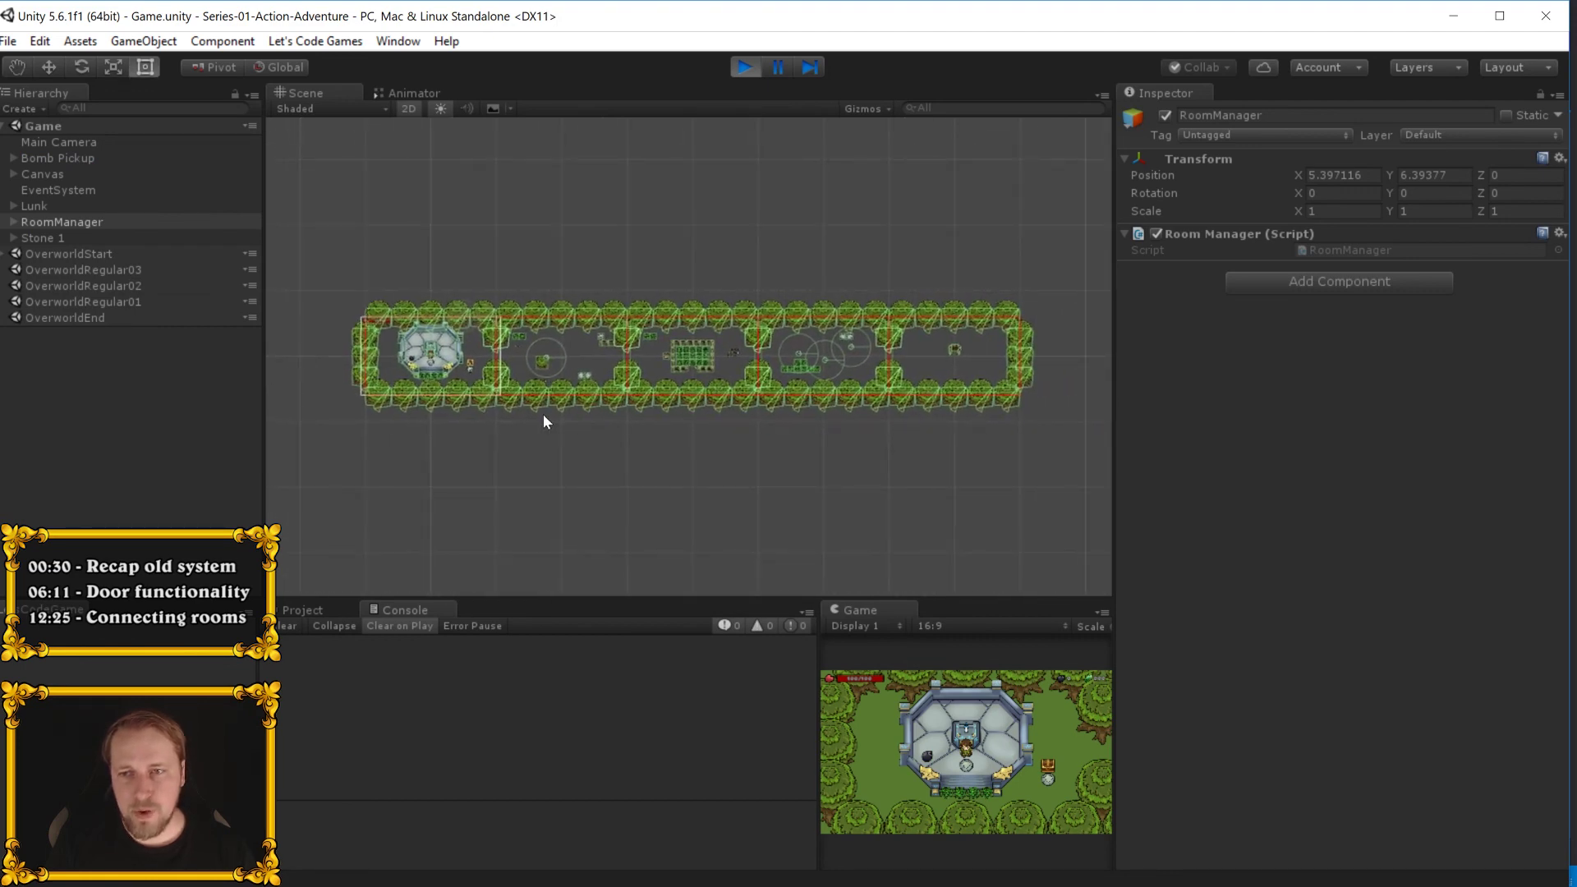
{"action": "scroll", "coordinate": [544, 414], "scroll_direction": "up", "scroll_amount": 2}
{"action": "middle_click_drag", "start_coordinate": [452, 400], "coordinate": [526, 400]}
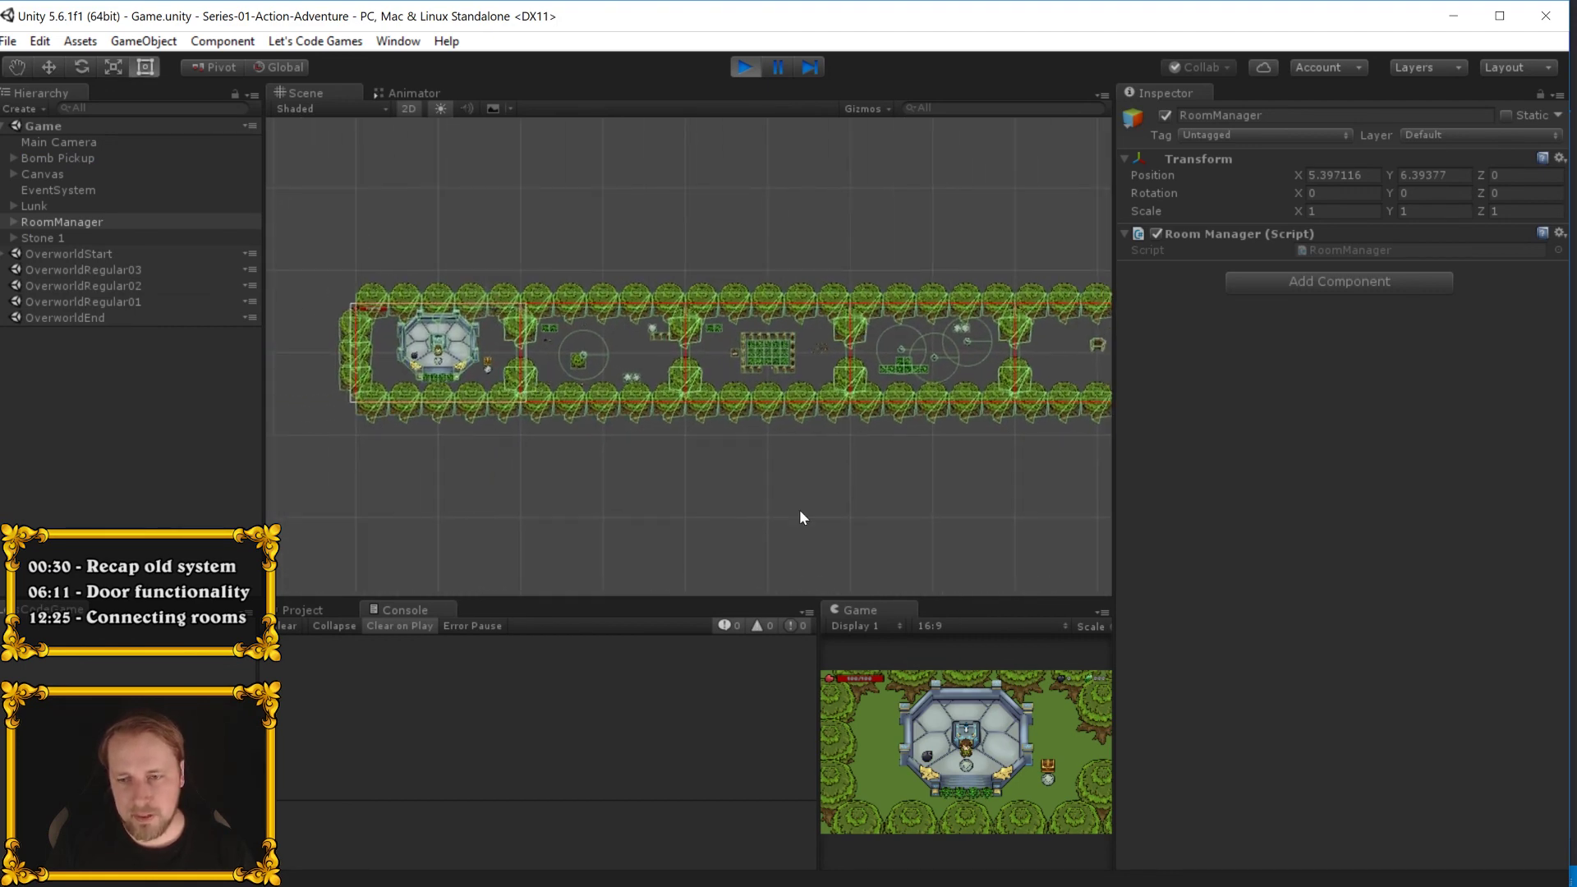
{"action": "key", "text": "w"}
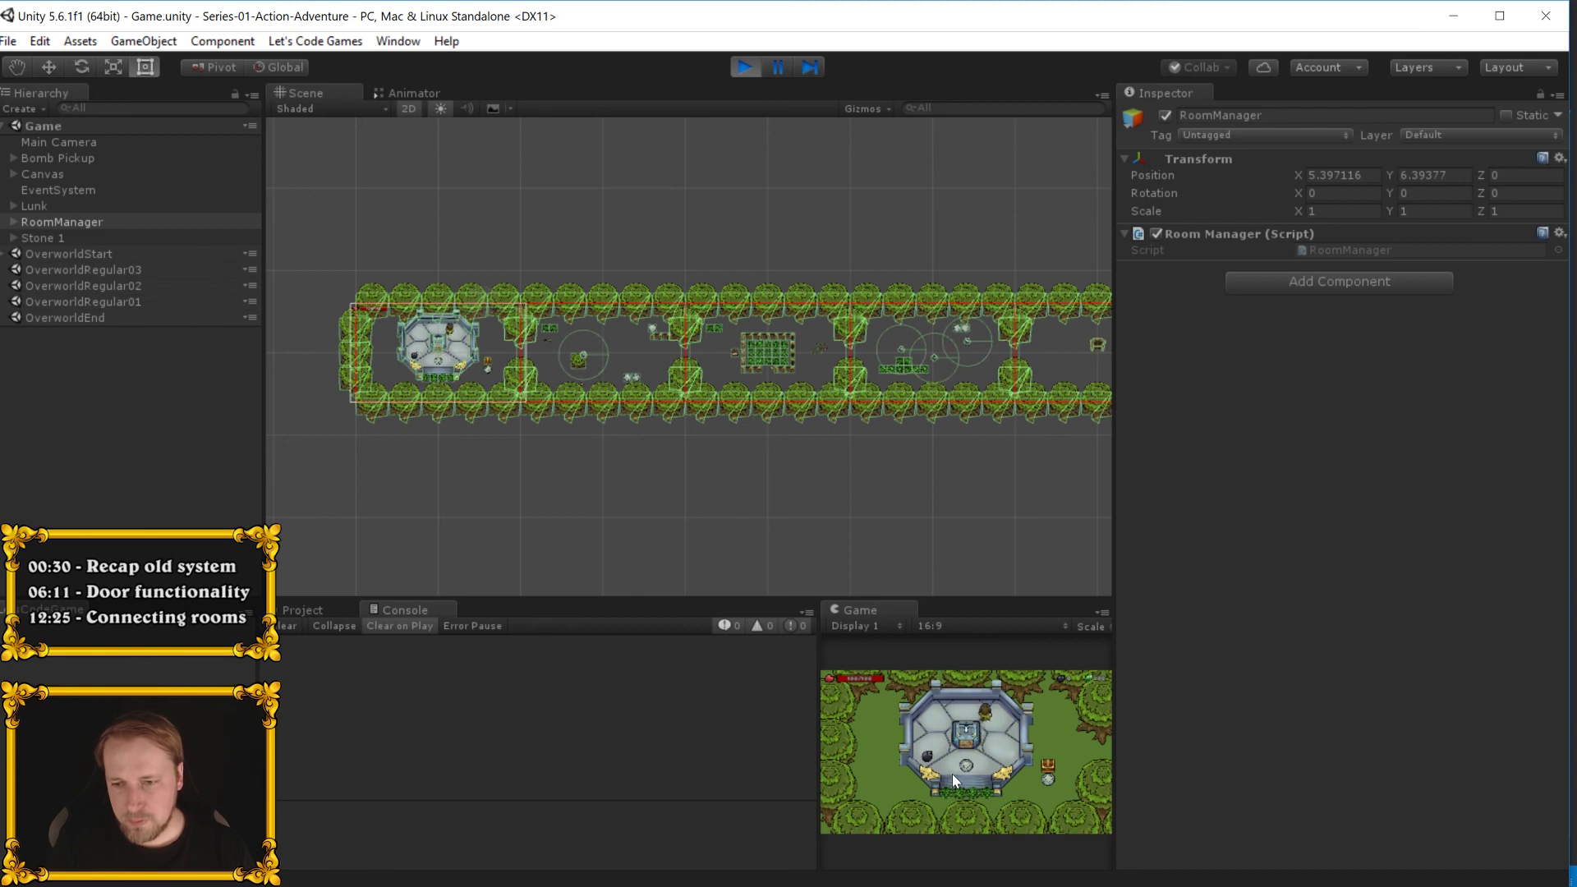
{"action": "scroll", "coordinate": [476, 346], "scroll_direction": "up", "scroll_amount": 3}
{"action": "mouse_move", "coordinate": [477, 347]}
{"action": "middle_mouse_down"}
{"action": "mouse_move", "coordinate": [762, 367]}
{"action": "mouse_move", "coordinate": [618, 380]}
{"action": "middle_mouse_up"}
{"action": "scroll", "coordinate": [644, 401], "scroll_direction": "down", "scroll_amount": 3}
{"action": "scroll", "coordinate": [552, 406], "scroll_direction": "down", "scroll_amount": 2}
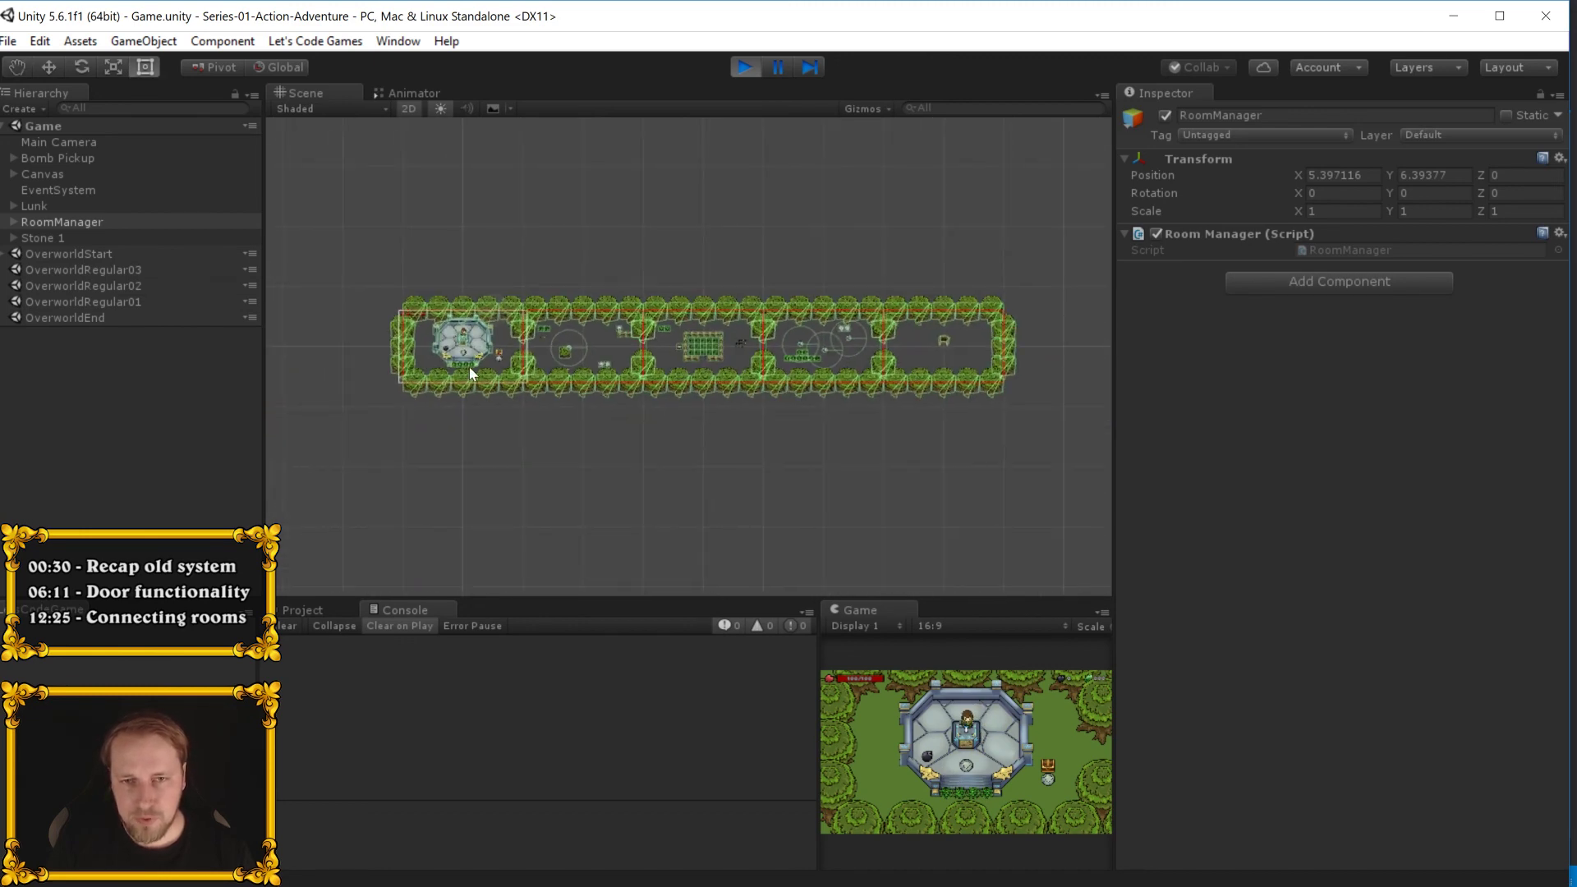
{"action": "middle_click_drag", "start_coordinate": [461, 362], "coordinate": [492, 477]}
{"action": "scroll", "coordinate": [712, 416], "scroll_direction": "up", "scroll_amount": 1}
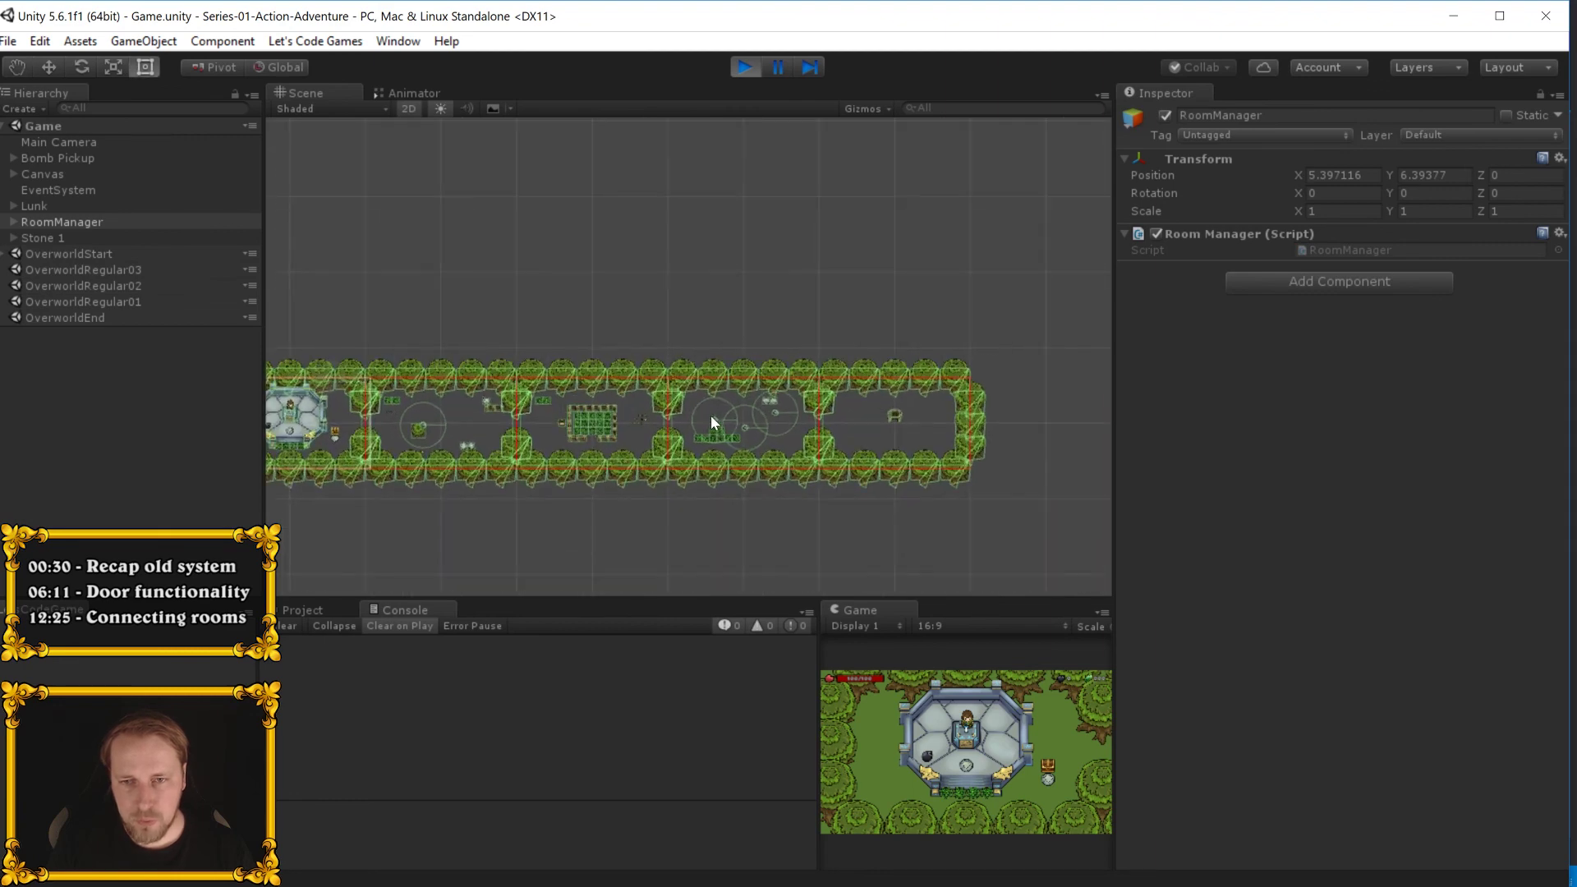
{"action": "scroll", "coordinate": [712, 415], "scroll_direction": "up", "scroll_amount": 2}
{"action": "scroll", "coordinate": [609, 367], "scroll_direction": "up", "scroll_amount": 1}
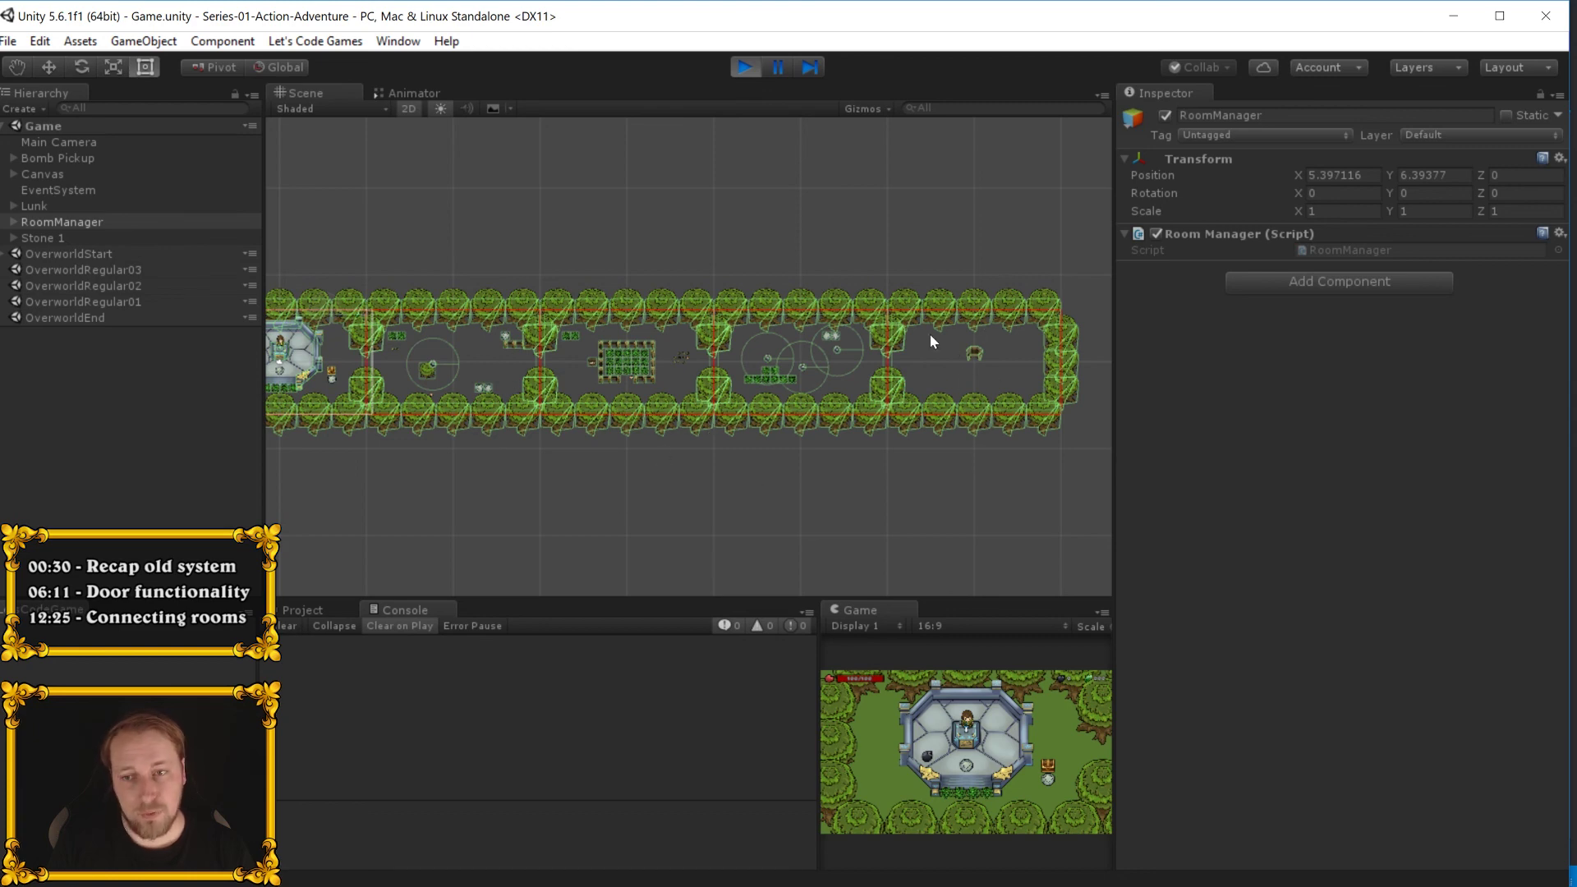
{"action": "middle_click_drag", "start_coordinate": [567, 358], "coordinate": [666, 349]}
{"action": "scroll", "coordinate": [667, 348], "scroll_direction": "down", "scroll_amount": 1}
{"action": "scroll", "coordinate": [638, 493], "scroll_direction": "down", "scroll_amount": 1}
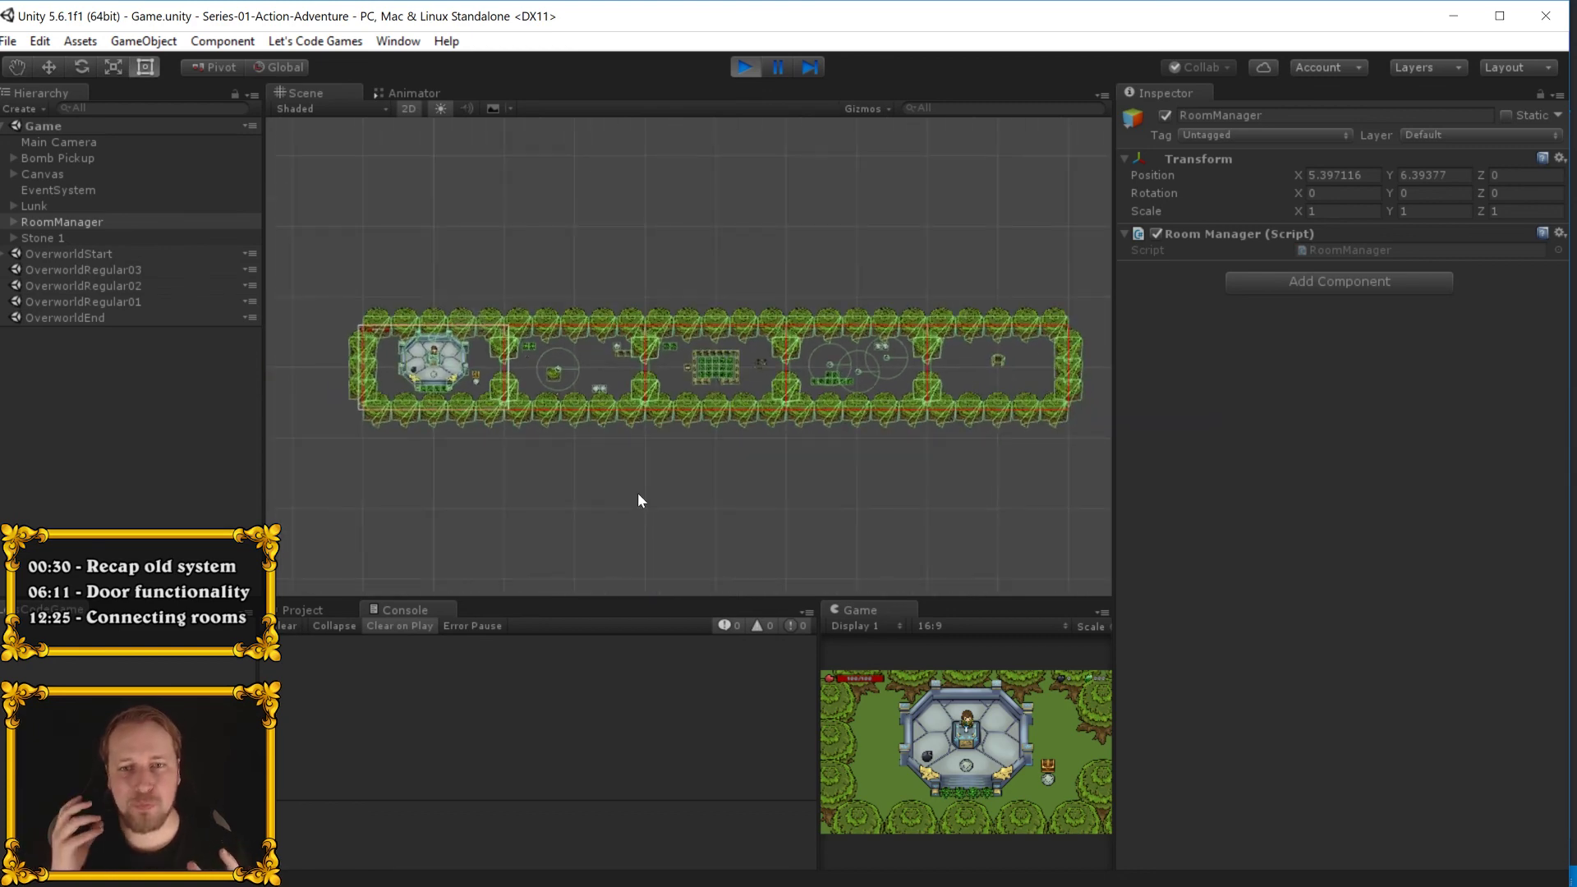